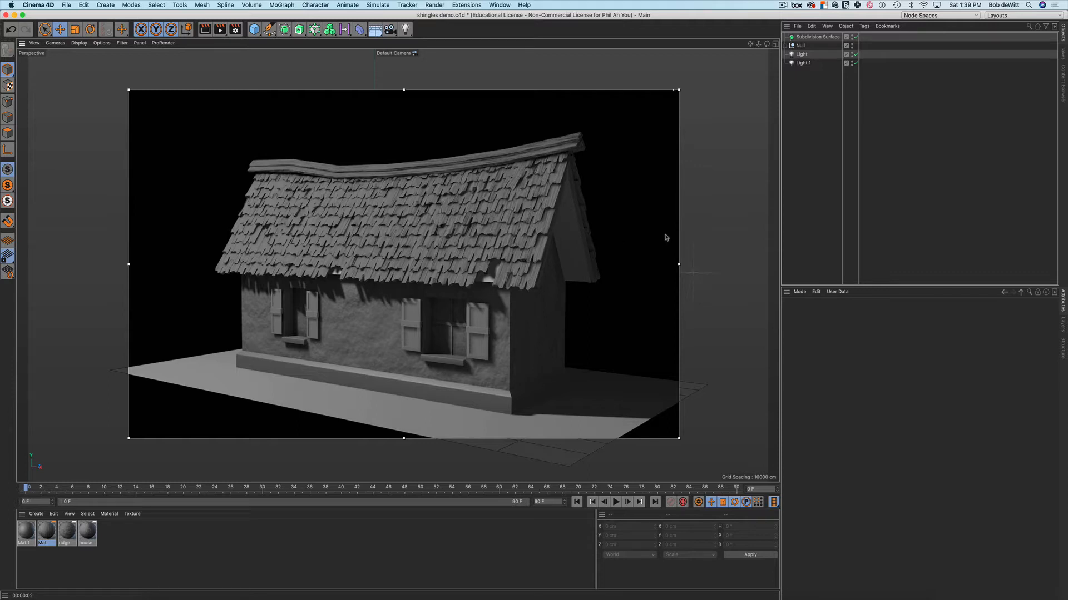
Stop the interactive render region and delete the old subdivided house
key("alt+r")
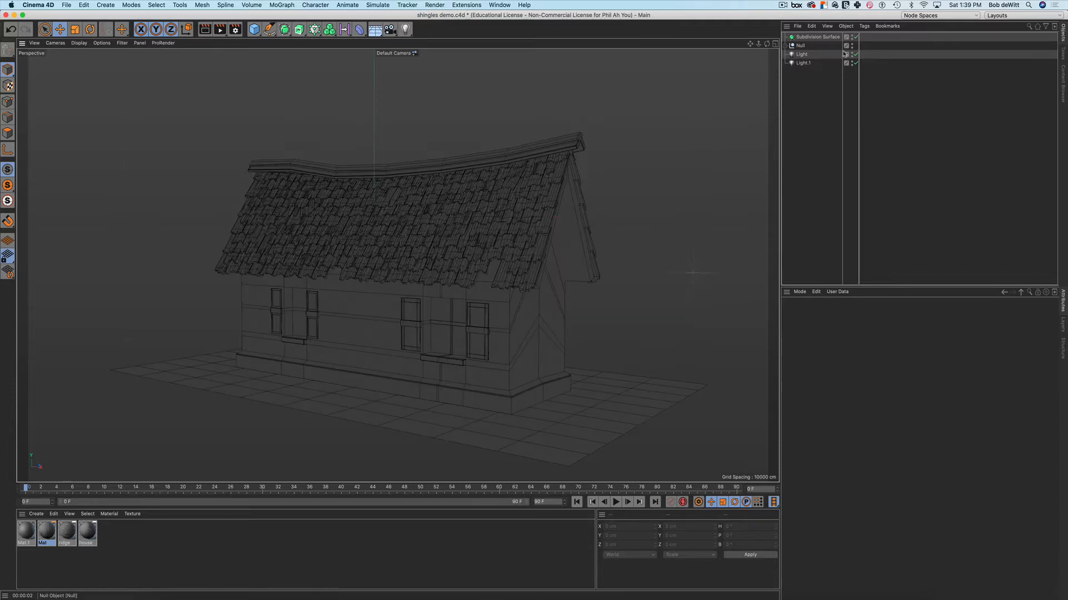
key("Delete")
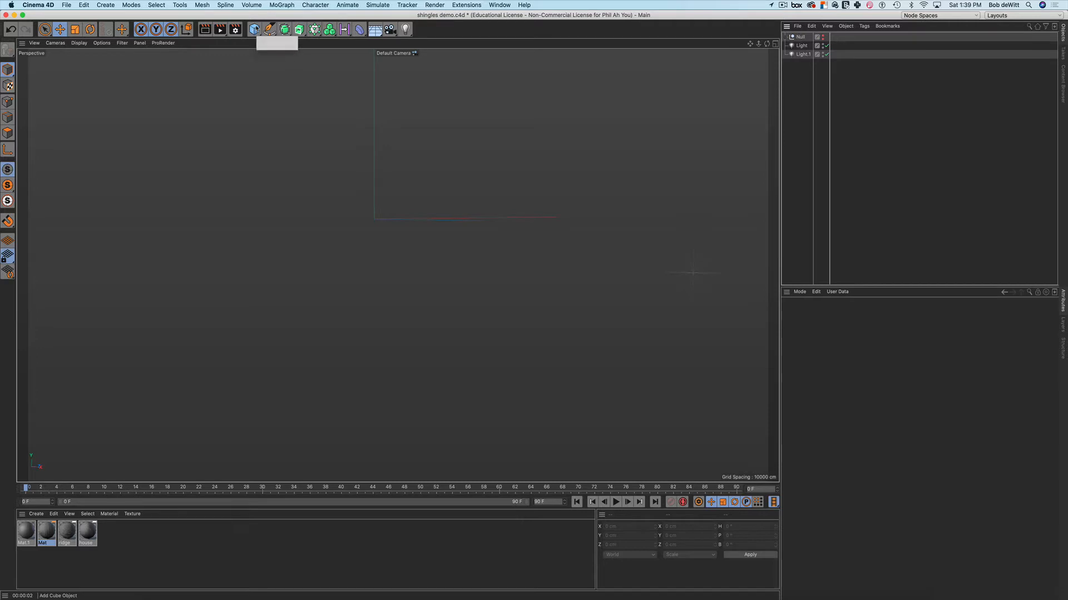
Add a cube with 2 Z segments, view it in Constant Shading (Lines), and make it editable
left_click(254, 29)
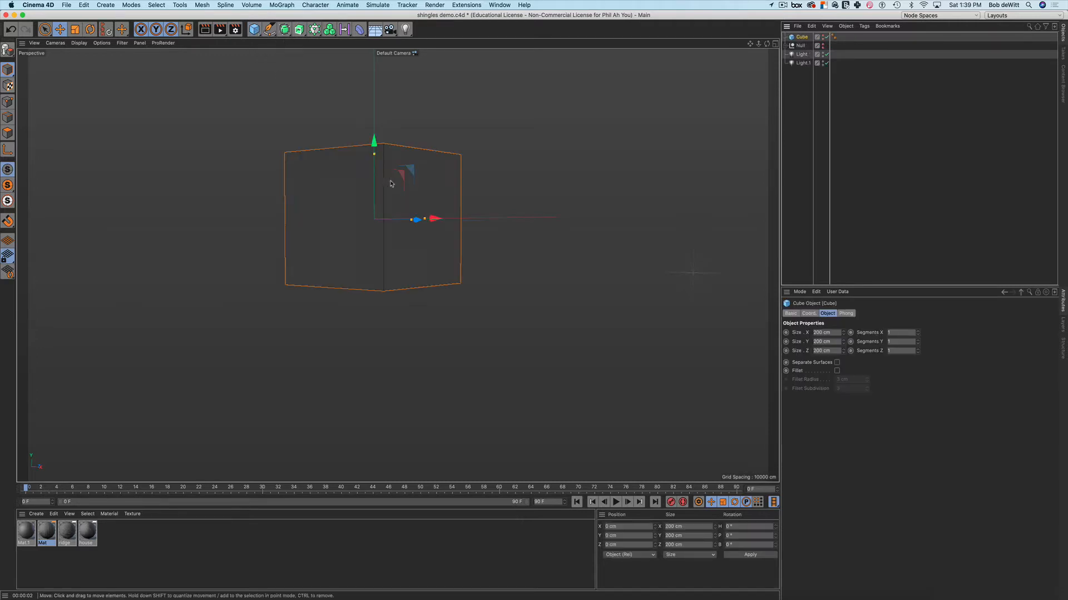
left_click_drag(391, 184, 427, 258, "alt")
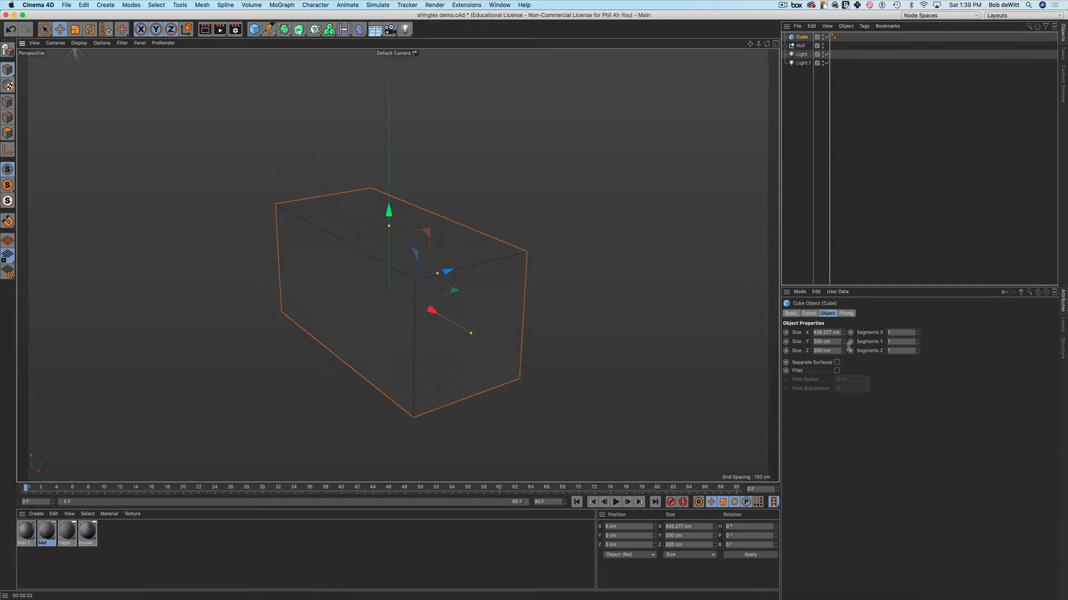
left_click(79, 43)
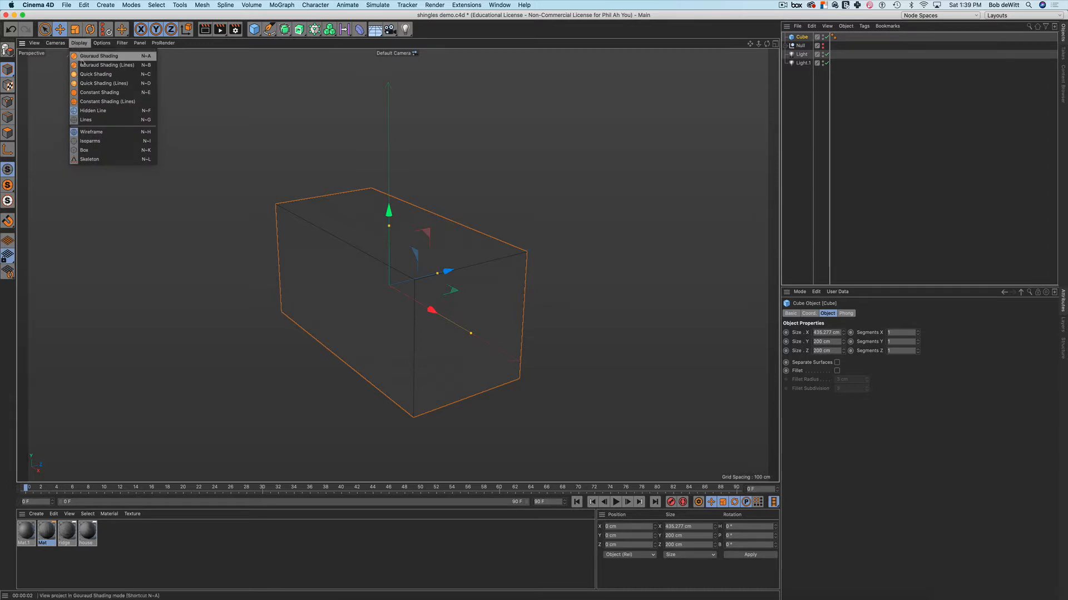
left_click(89, 102)
left_click_drag(479, 301, 496, 326, "alt")
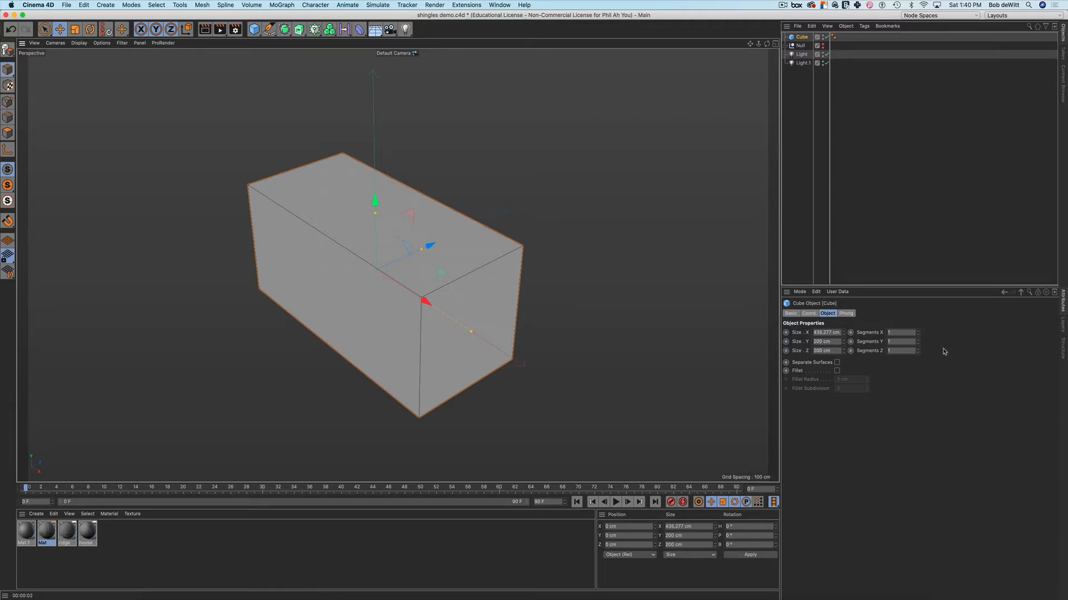
left_click(918, 349)
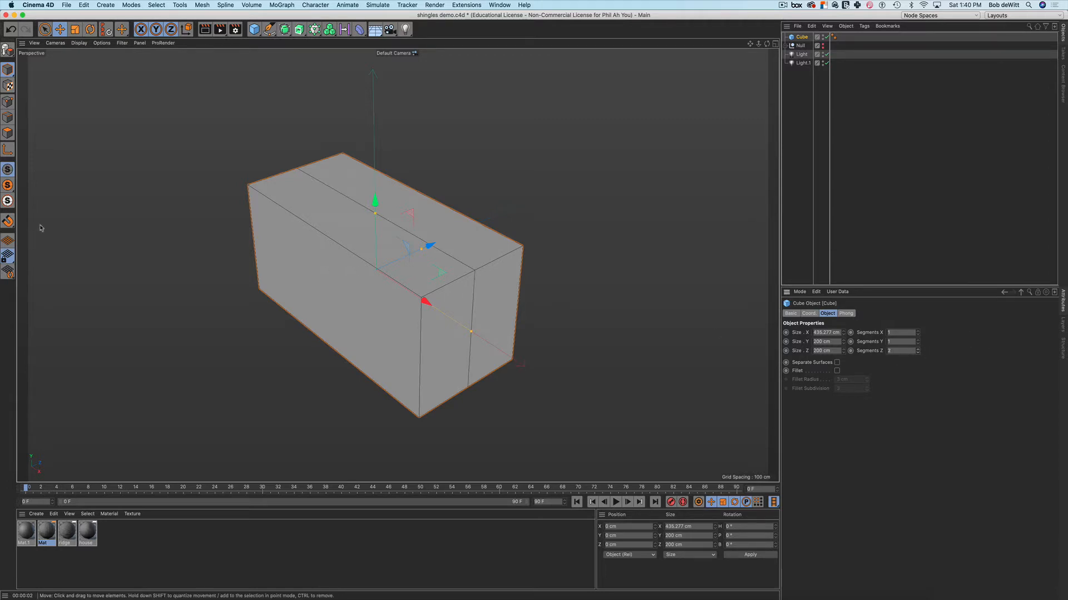
key("c")
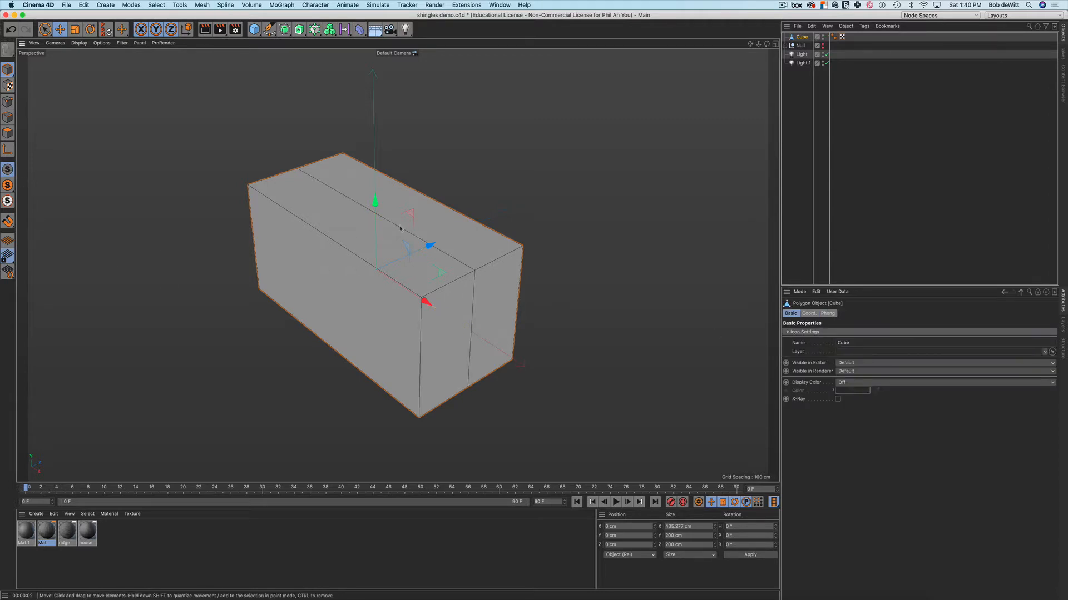
Raise the box's top middle edge up along Y to form the roof ridge
left_click(7, 118)
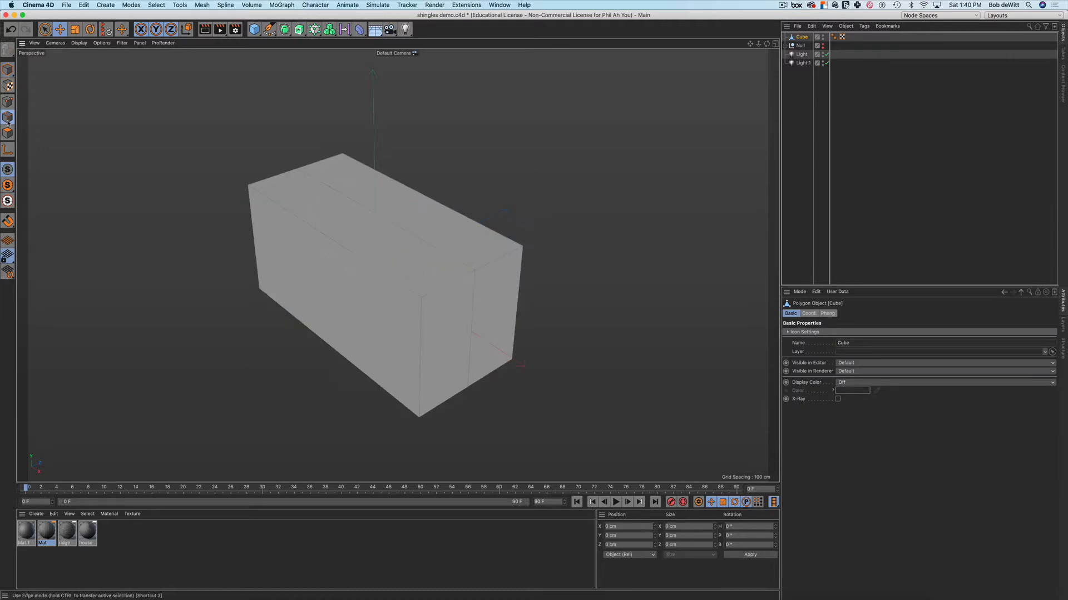
left_click(394, 226)
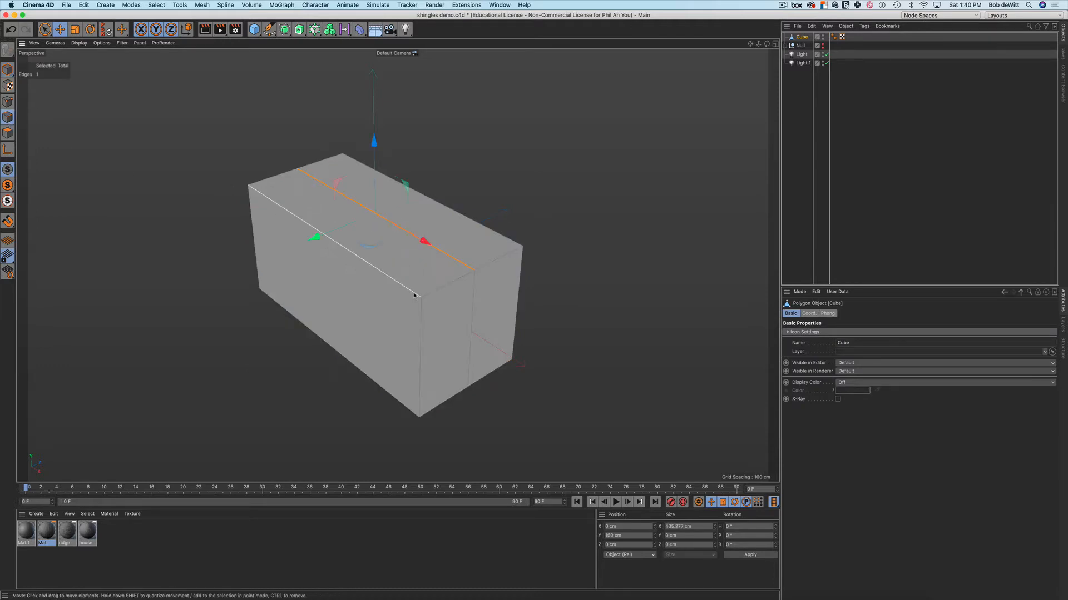
left_click_drag(414, 296, 392, 88, "alt")
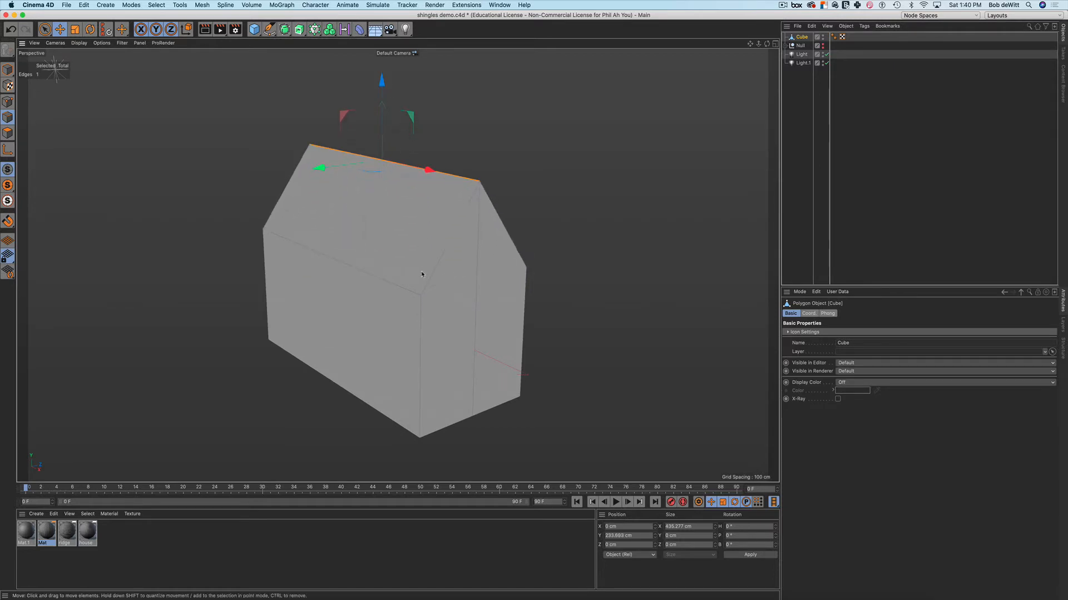
mouse_move(421, 271)
left_mouse_down("alt")
mouse_move(409, 245)
mouse_move(378, 256)
mouse_move(441, 251)
mouse_move(353, 252)
mouse_move(367, 238)
mouse_move(394, 264)
left_mouse_up("alt")
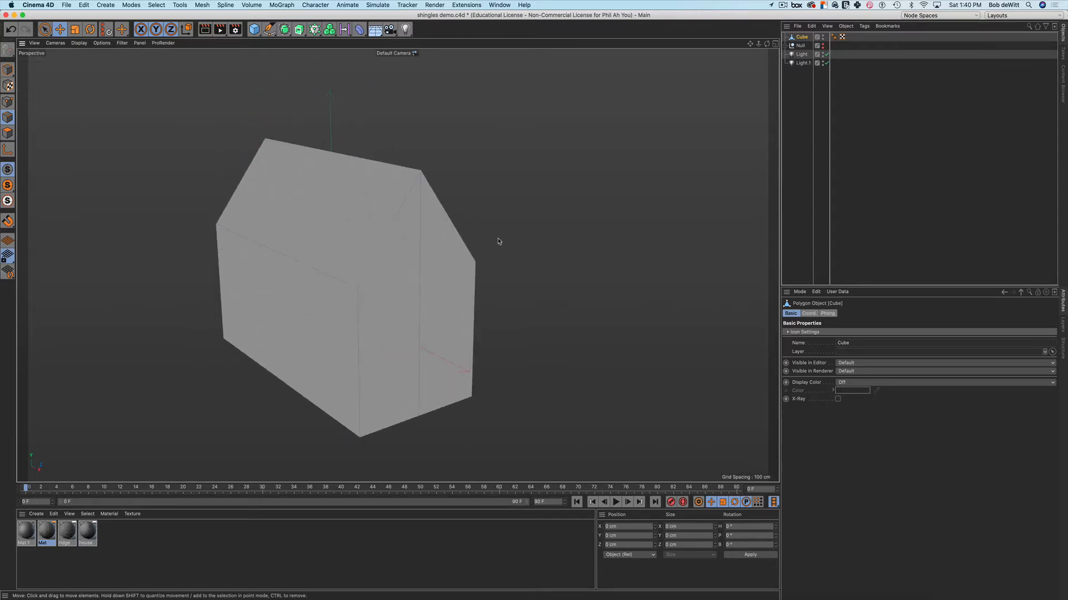
middle_click_drag(500, 240, 537, 223, "alt")
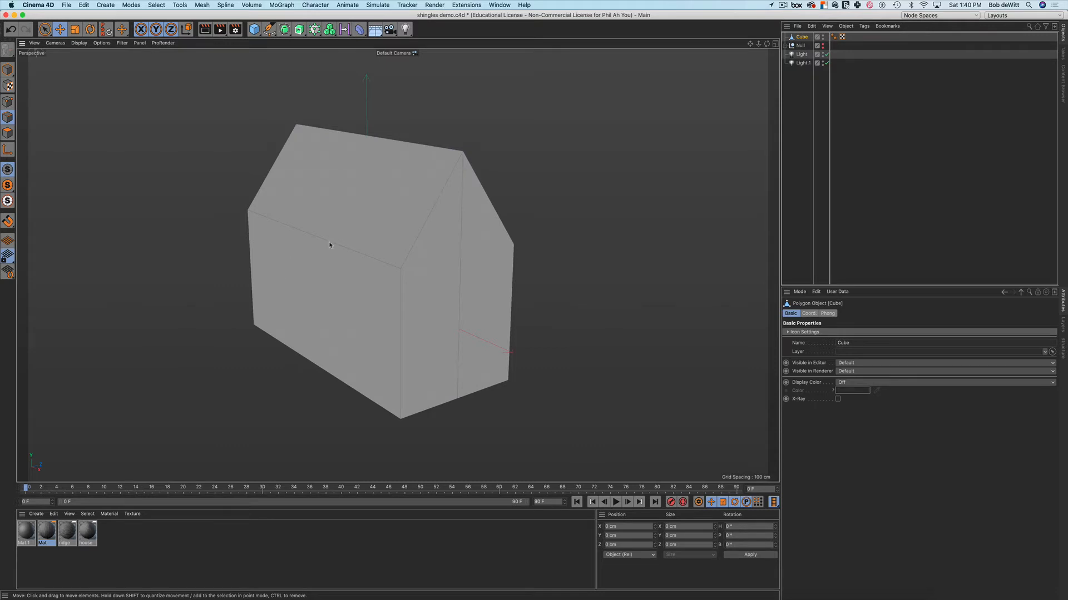
middle_click_drag(362, 240, 348, 255, "alt")
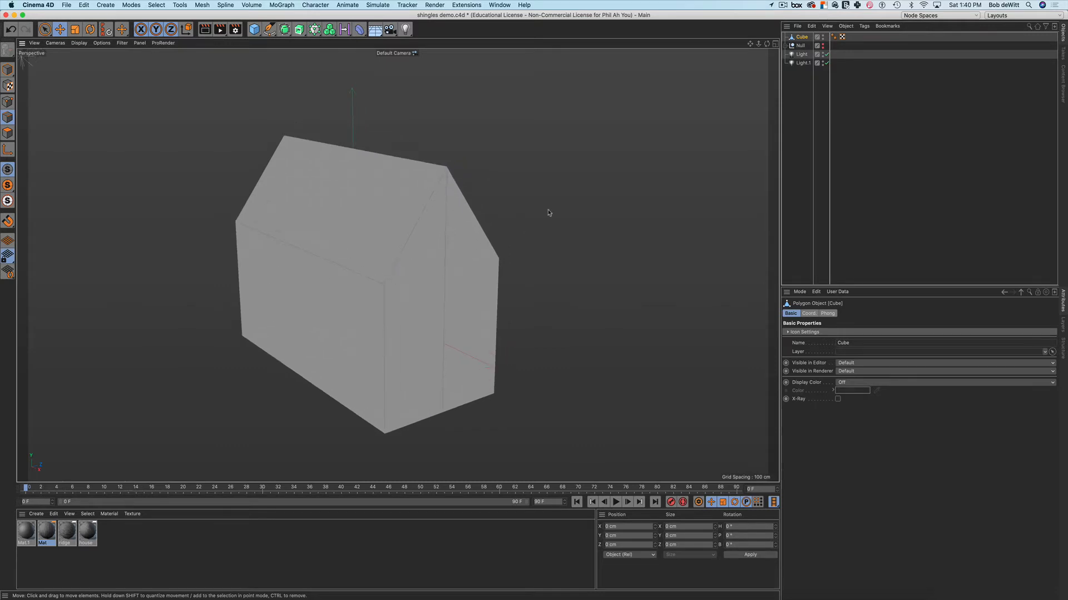
left_click(804, 83)
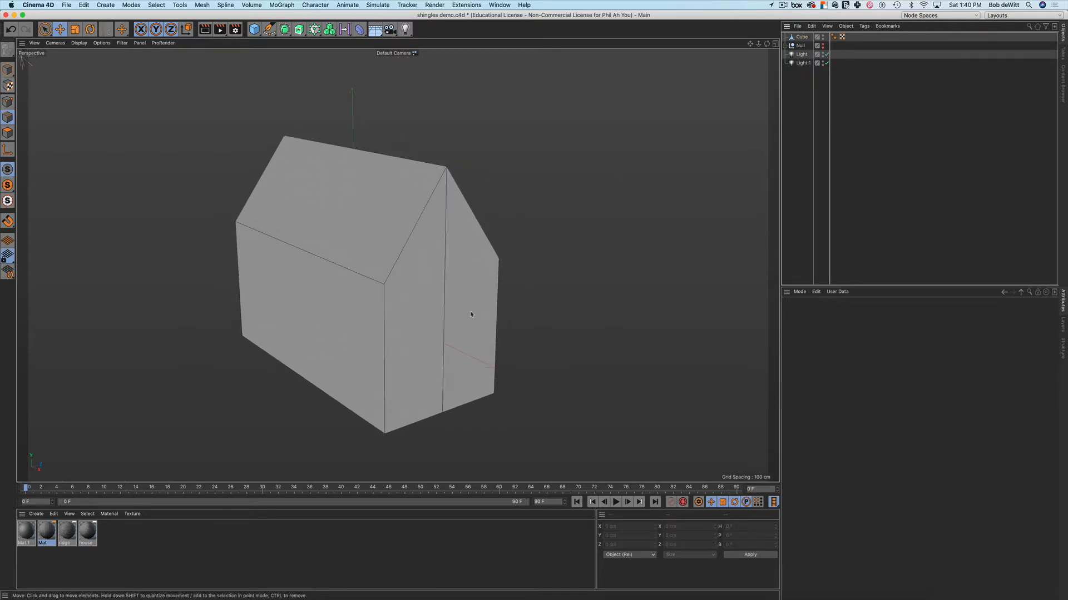
mouse_move(395, 269)
left_mouse_down("alt")
mouse_move(369, 287)
mouse_move(301, 283)
mouse_move(400, 268)
left_mouse_up("alt")
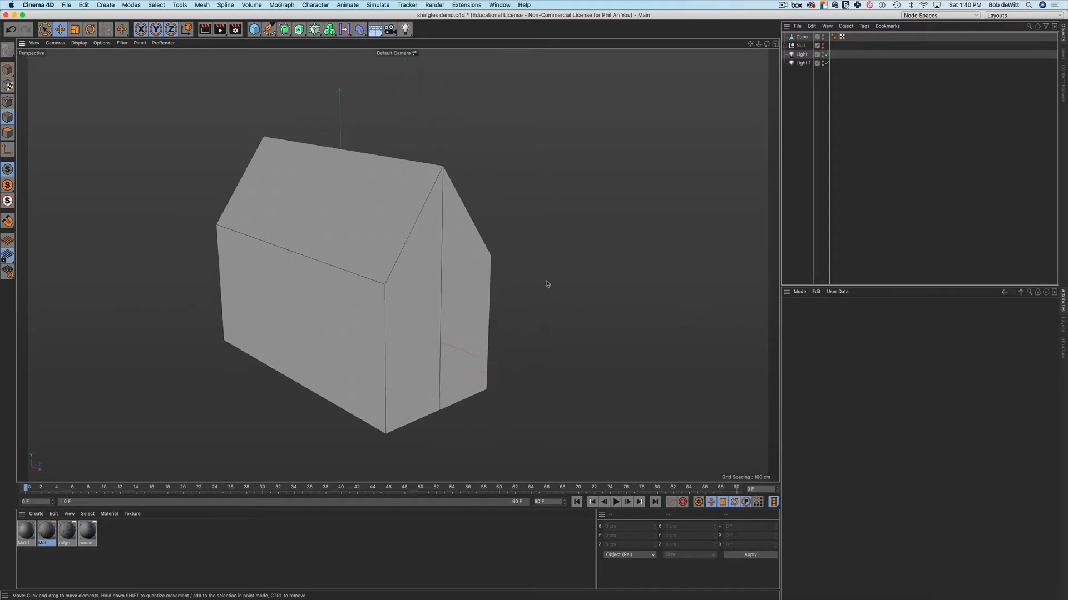
middle_click_drag(514, 278, 542, 266, "alt")
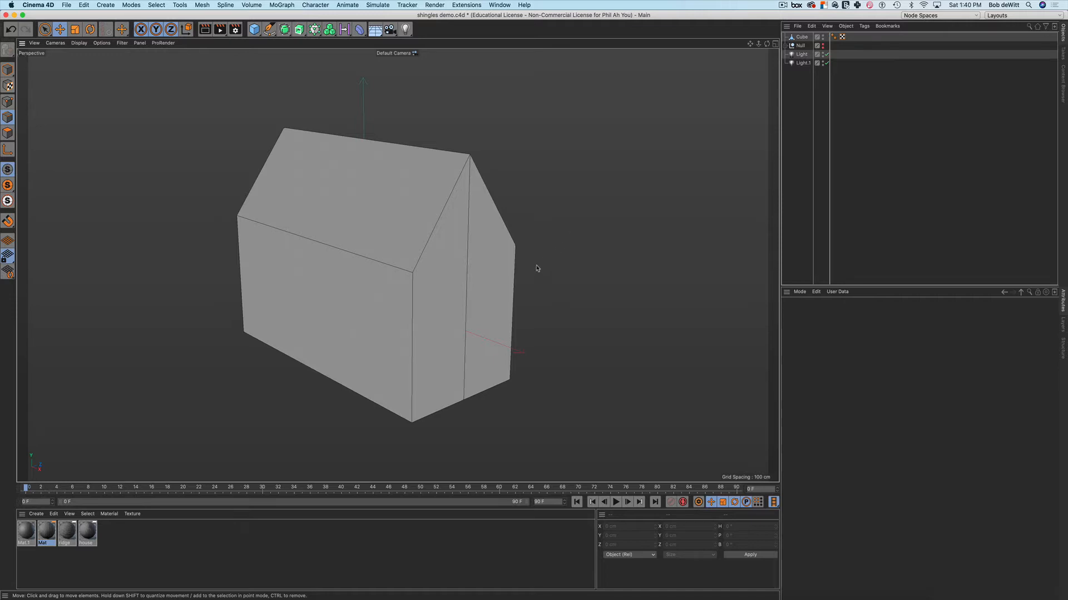
Rename the Cube to 'house' and move it below Light.1 in the object list
double_click(802, 37)
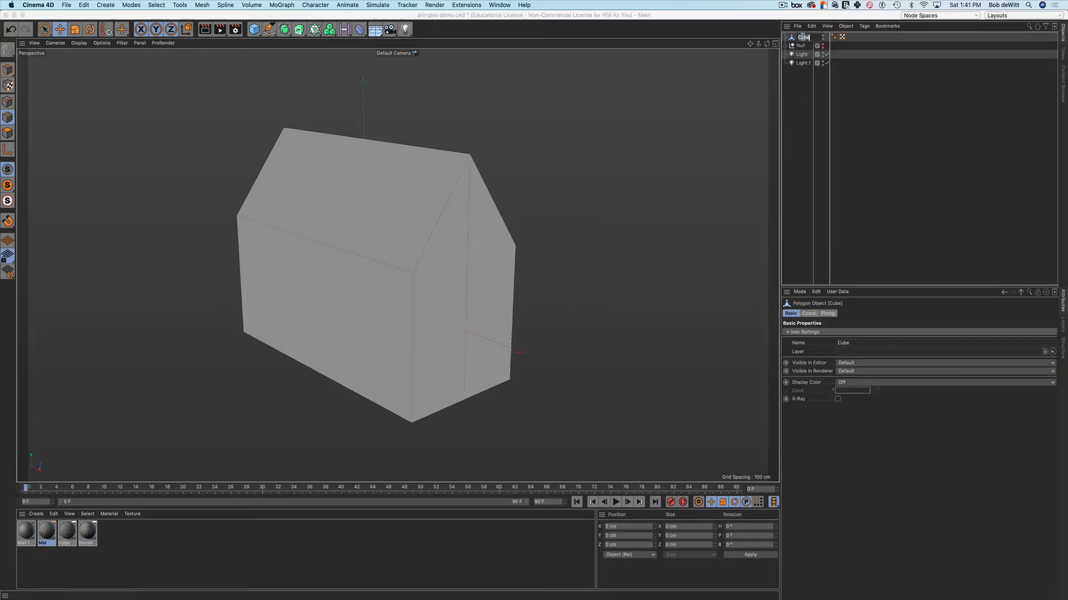
type("house")
key("Return")
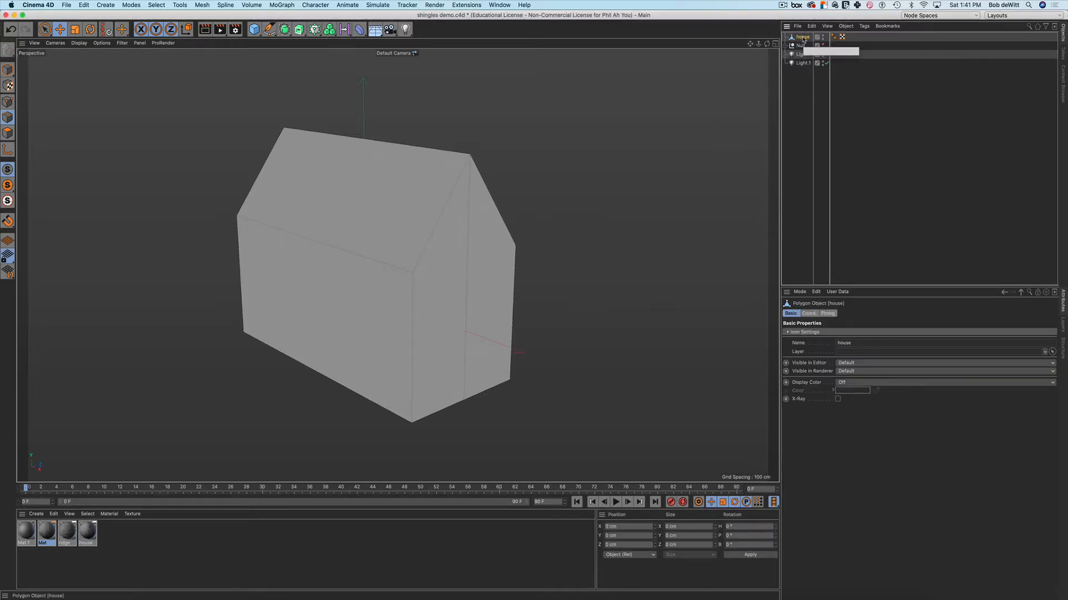
left_click_drag(803, 39, 802, 97)
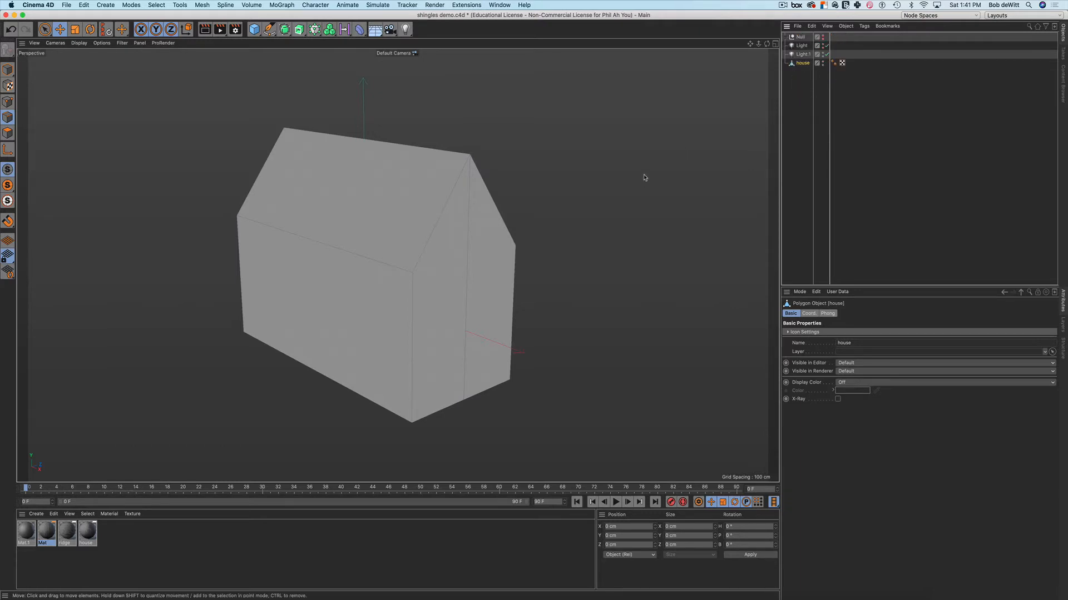
In Polygon mode, select the front roof face of the house
left_click_drag(519, 219, 489, 225, "alt")
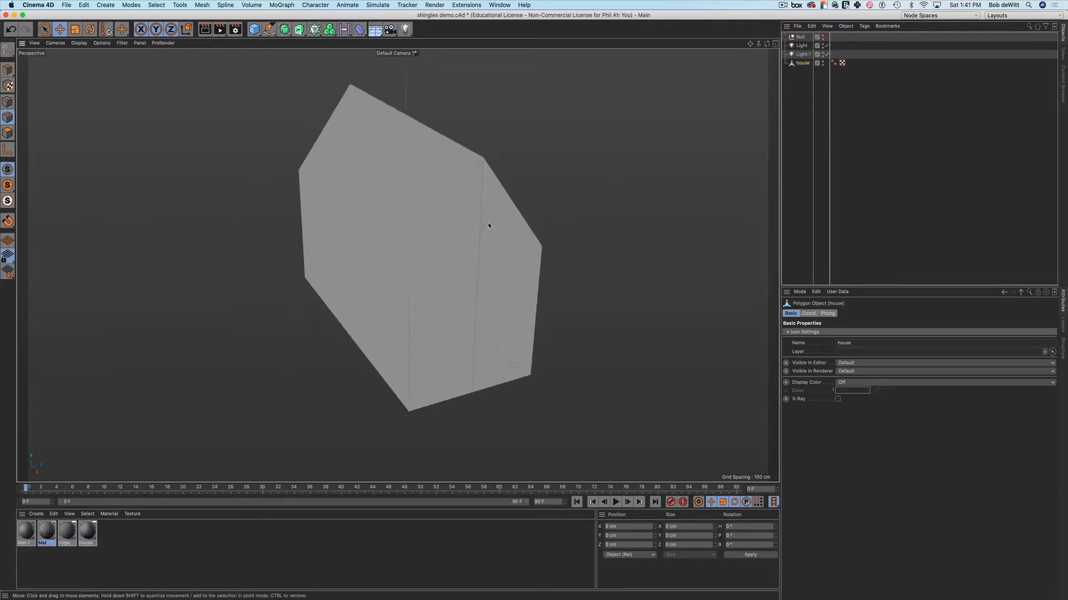
left_click(8, 133)
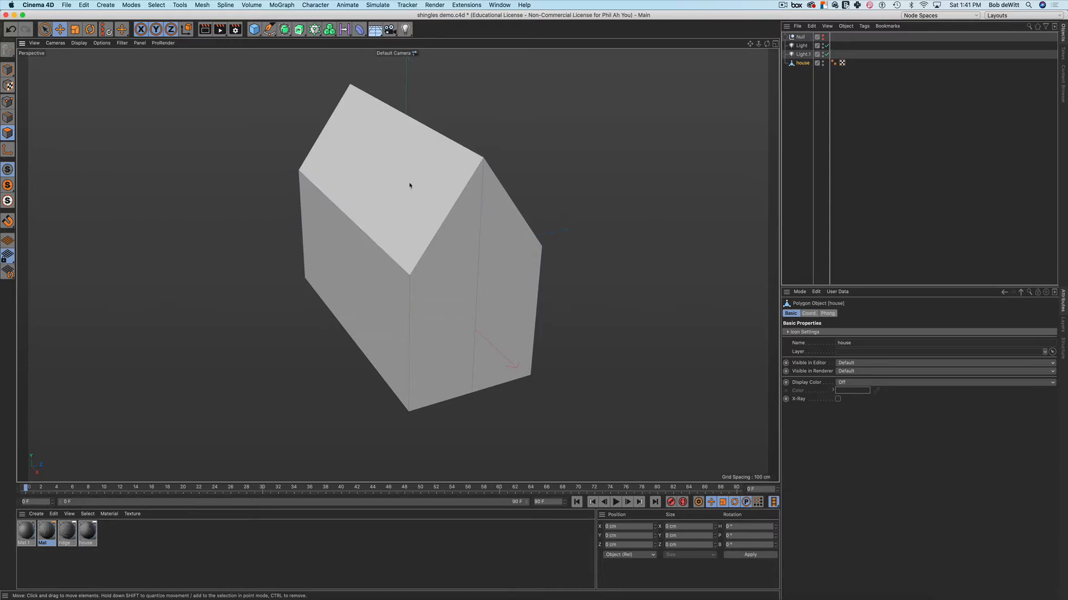
left_click(410, 181)
left_click_drag(546, 230, 545, 222, "alt")
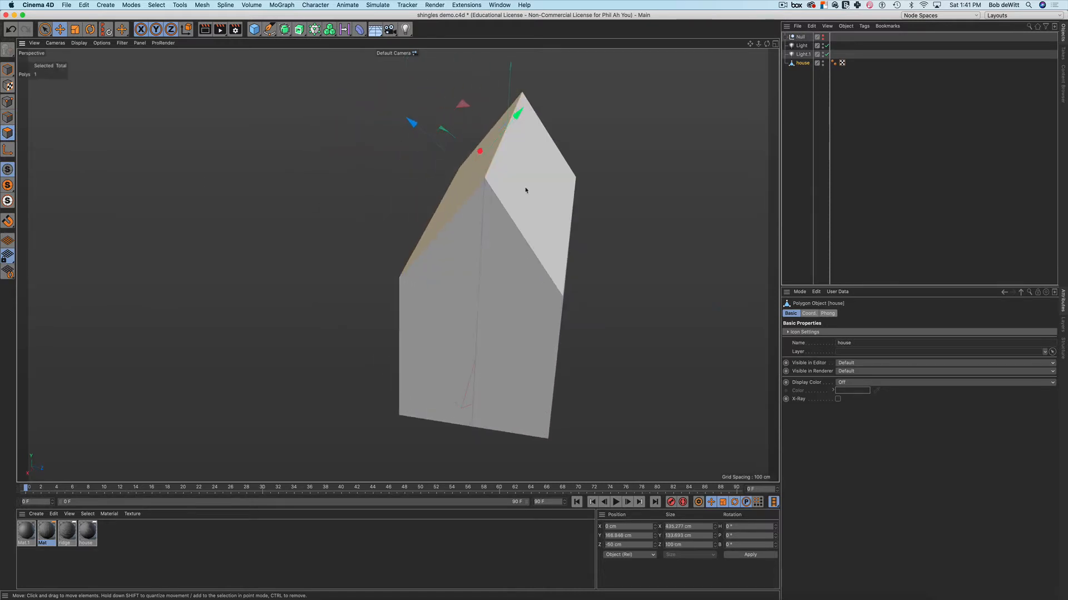
left_click(527, 189)
mouse_move(605, 250)
left_mouse_down("alt")
mouse_move(448, 217)
mouse_move(407, 186)
mouse_move(424, 200)
mouse_move(592, 208)
mouse_move(616, 236)
left_mouse_up("alt")
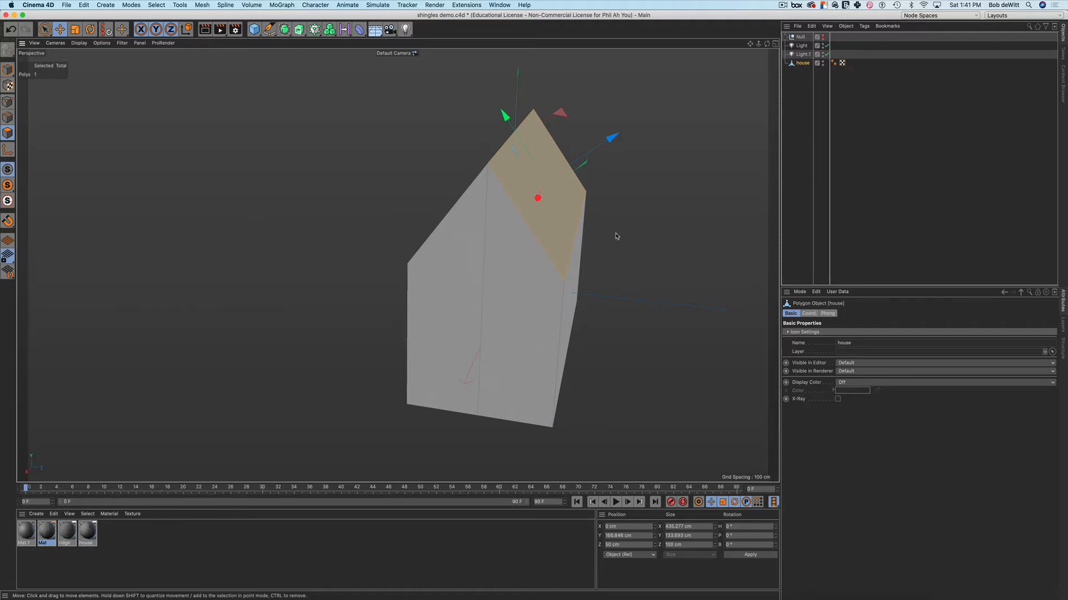
left_click(617, 237)
left_click_drag(616, 237, 398, 204, "alt")
left_click(399, 204)
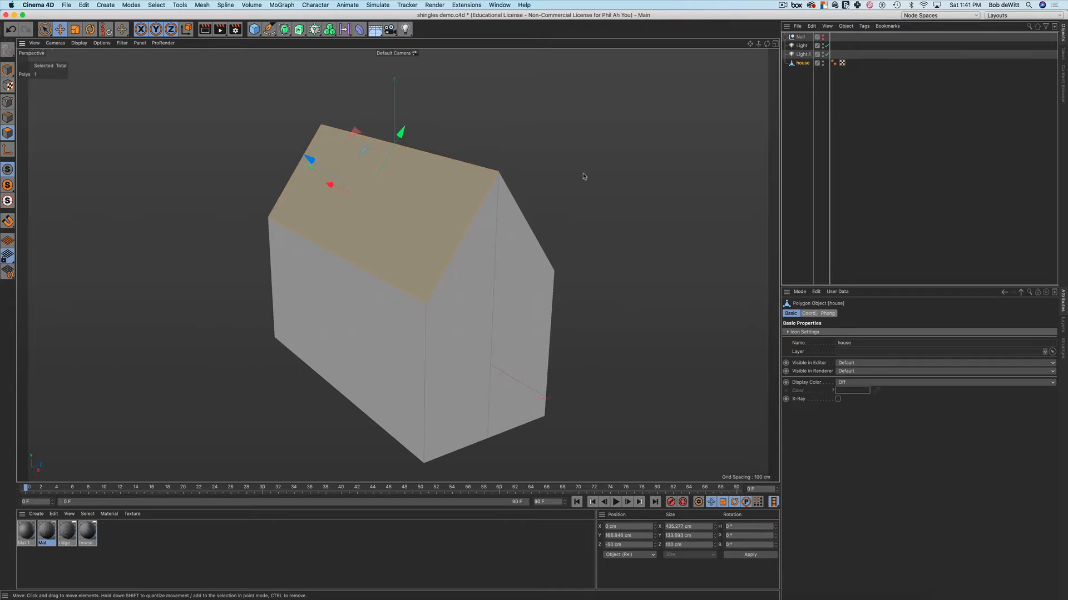
Split the front roof face off into a separate object and lift it away
right_click(584, 176)
left_click(611, 486)
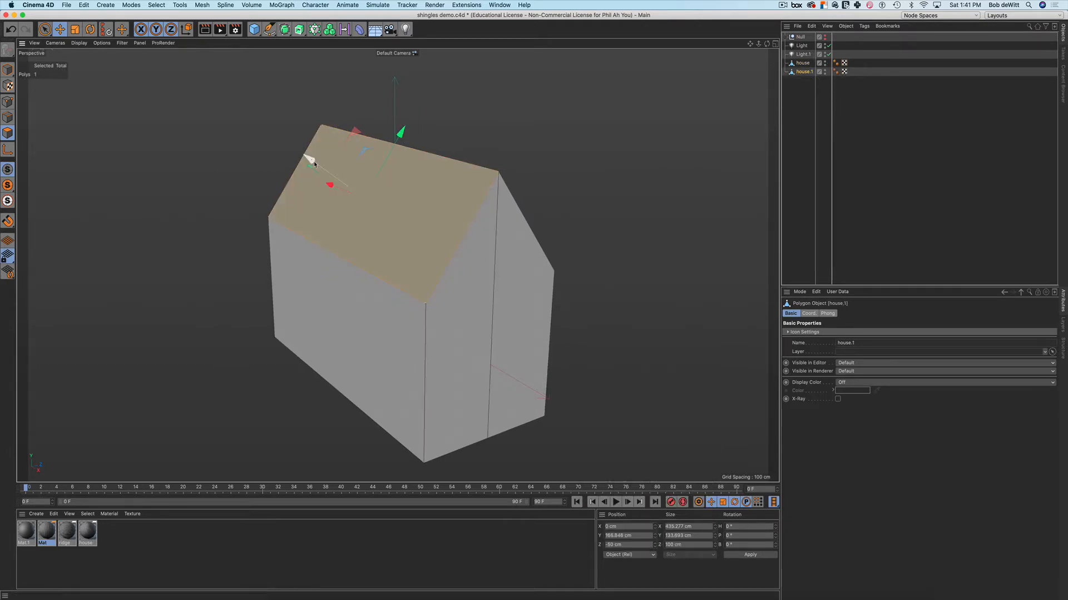
left_click_drag(310, 160, 268, 128)
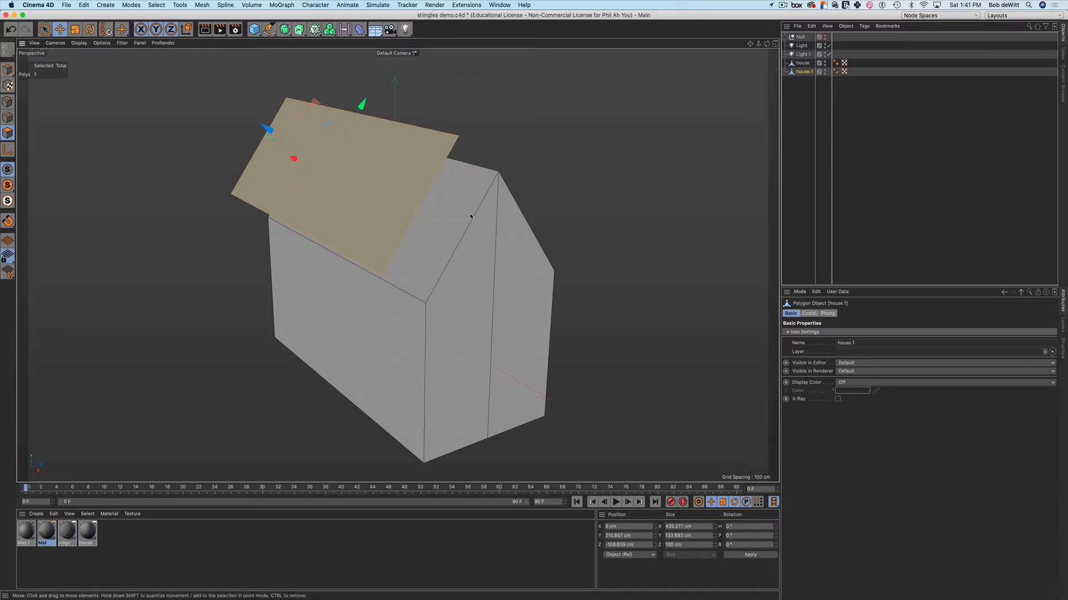
Delete the original face from house and lower the house.1 roof piece onto the ridge
left_click(803, 64)
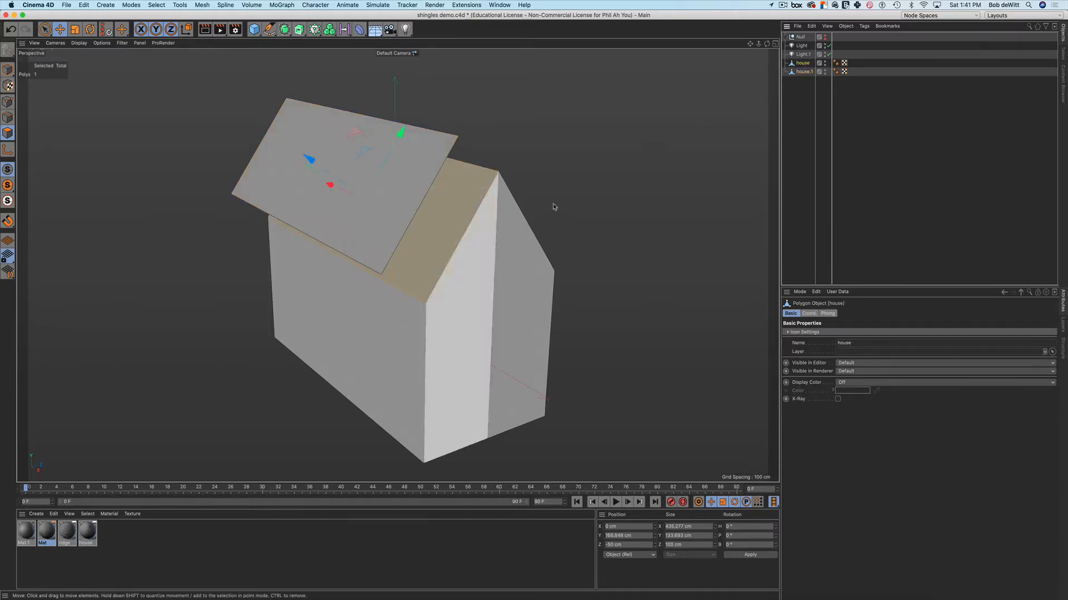
key("Delete")
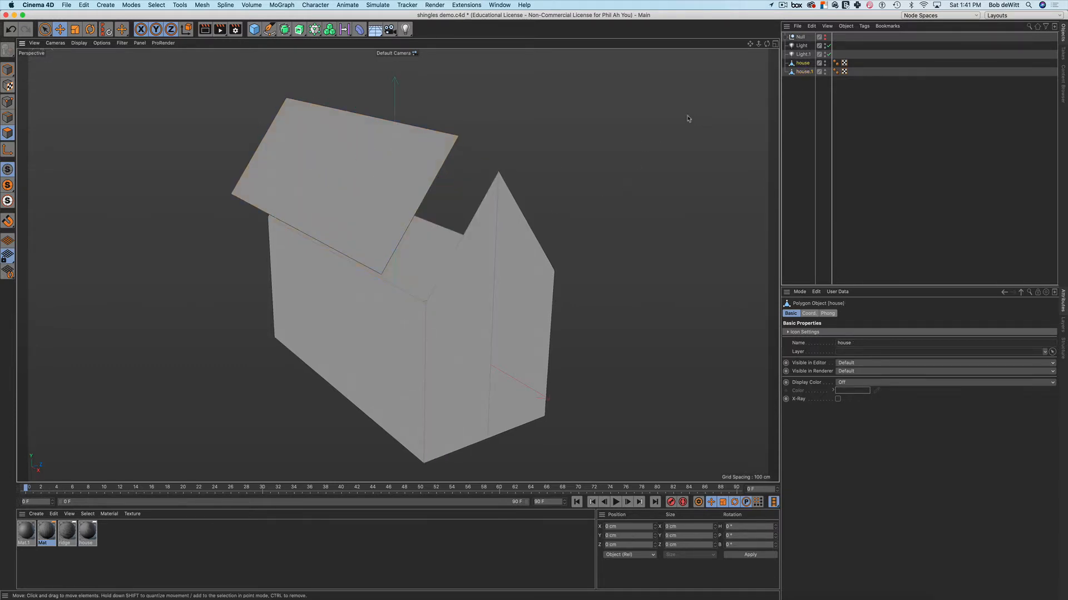
left_click(803, 72)
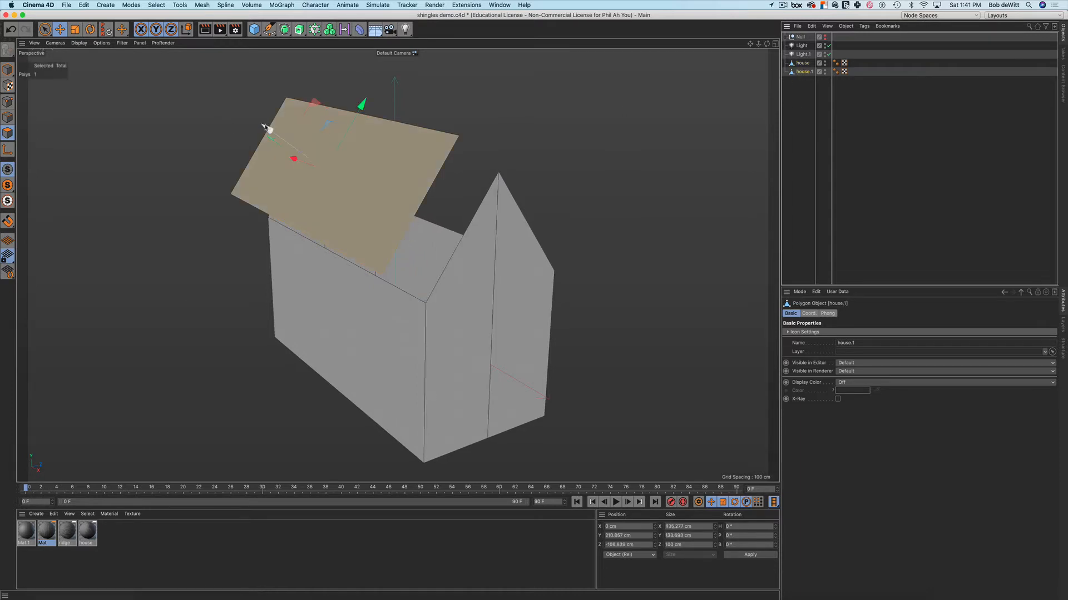
left_click_drag(267, 128, 311, 158)
left_click_drag(311, 199, 342, 223, "alt")
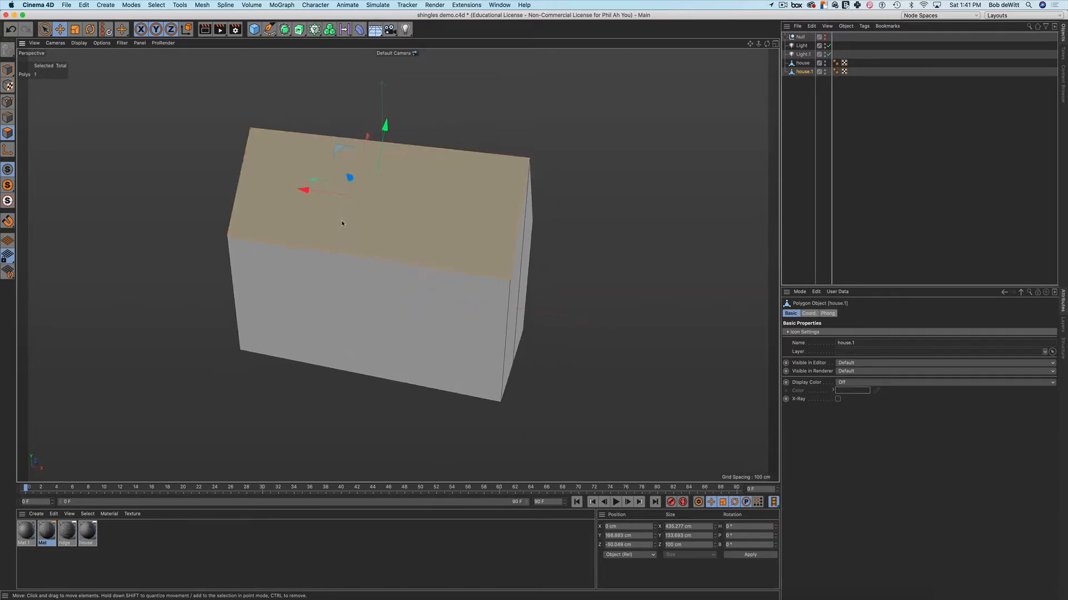
Scale the roof polygon to about 108% and pull its eave edge down and outward
key("t")
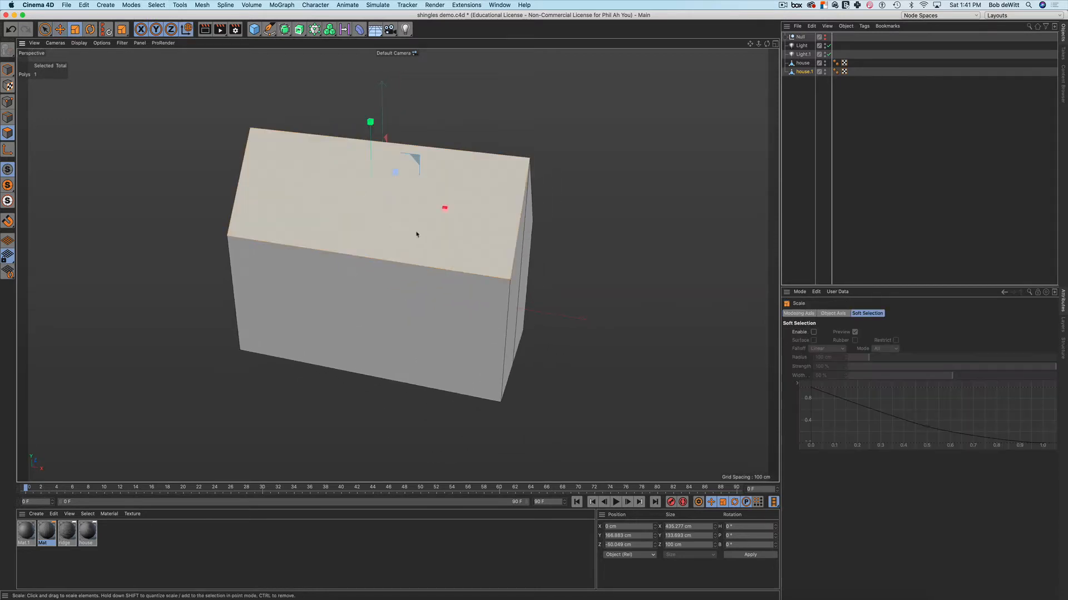
left_click_drag(439, 209, 382, 221)
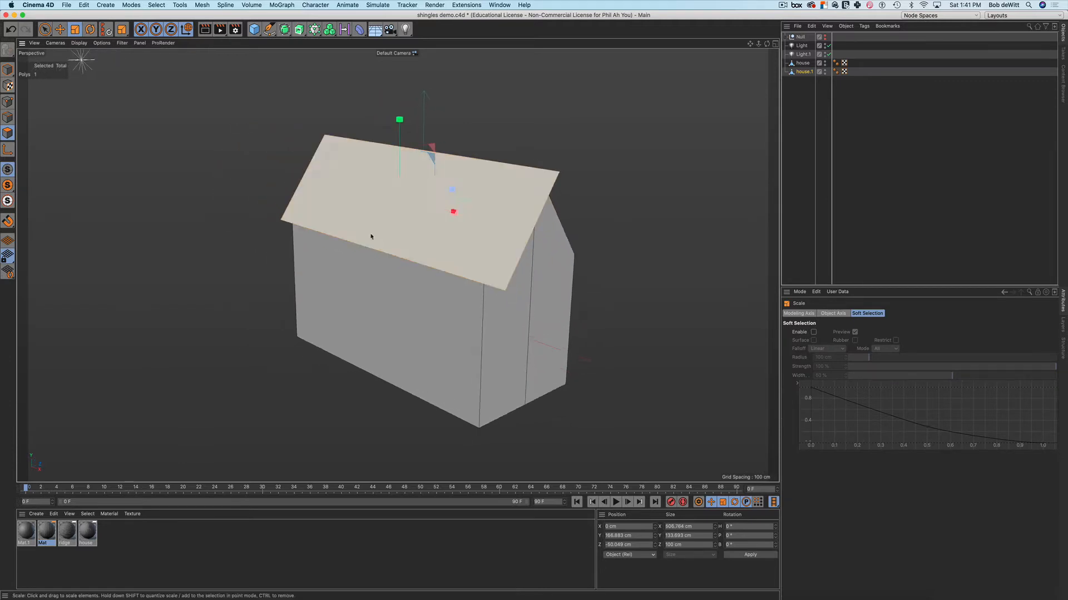
key("Return")
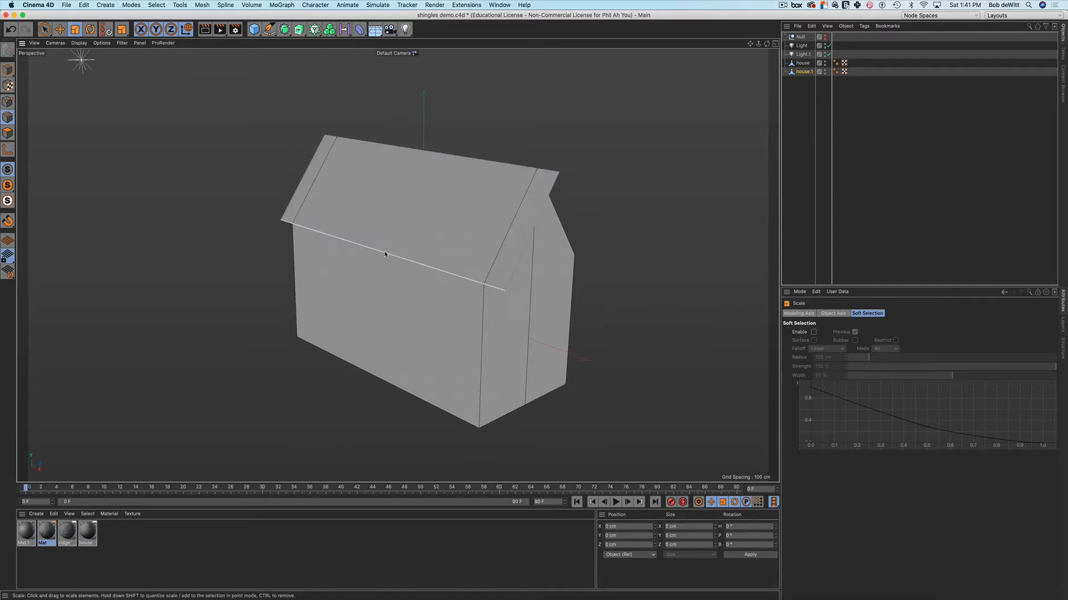
left_click(385, 253)
key("e")
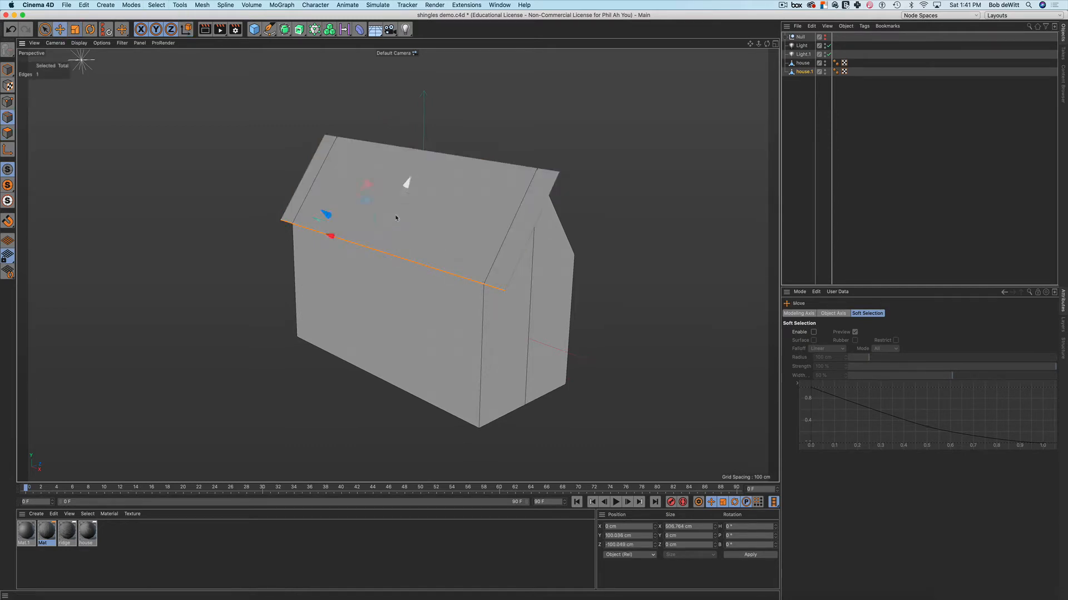
left_click_drag(407, 187, 393, 205)
left_click_drag(502, 258, 353, 212, "alt")
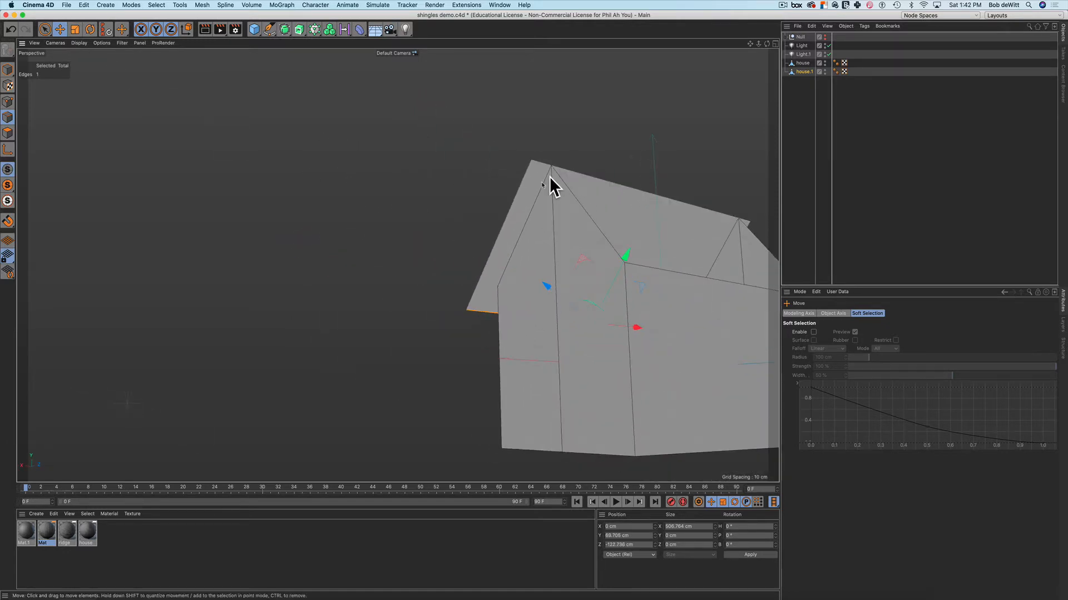
left_click_drag(549, 175, 611, 222, "alt")
left_click_drag(514, 224, 563, 228, "alt")
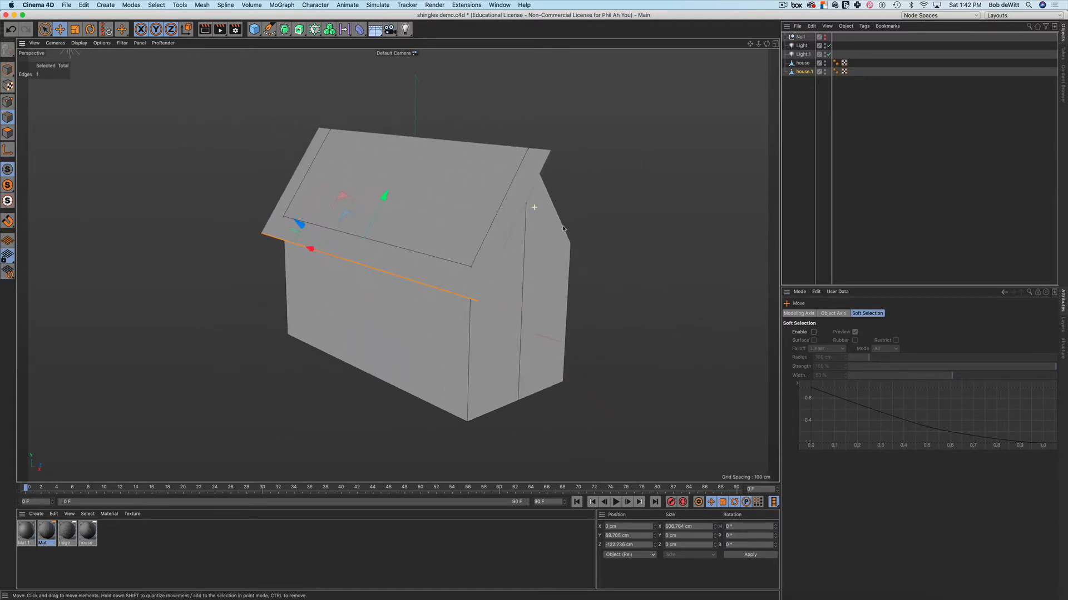
Hide the house walls in the viewport, leaving only the roof plane visible
left_click(825, 61)
left_click(660, 223)
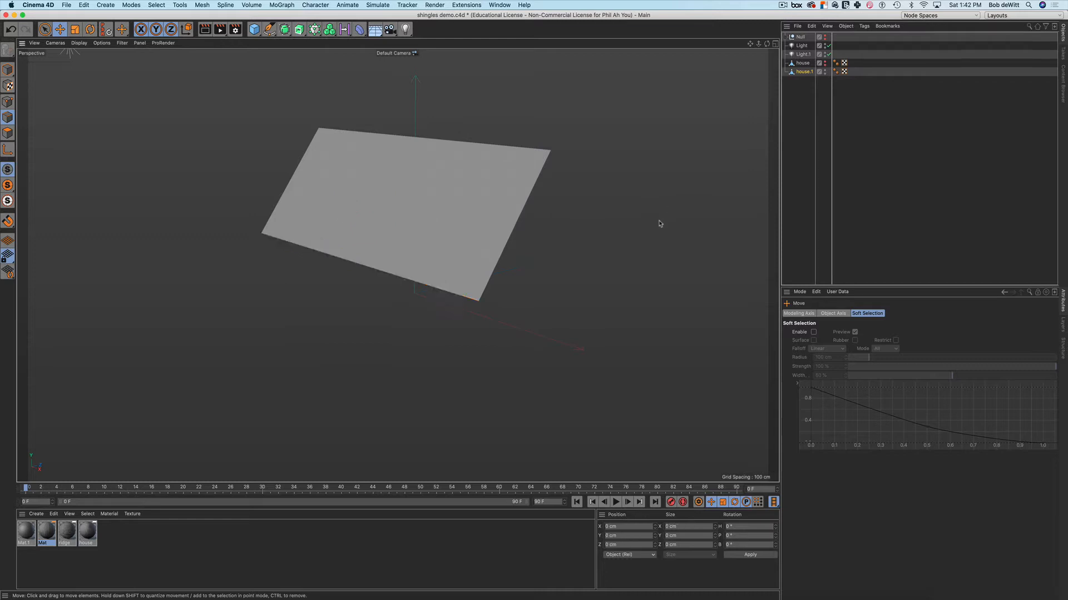
left_click_drag(492, 212, 436, 204, "alt")
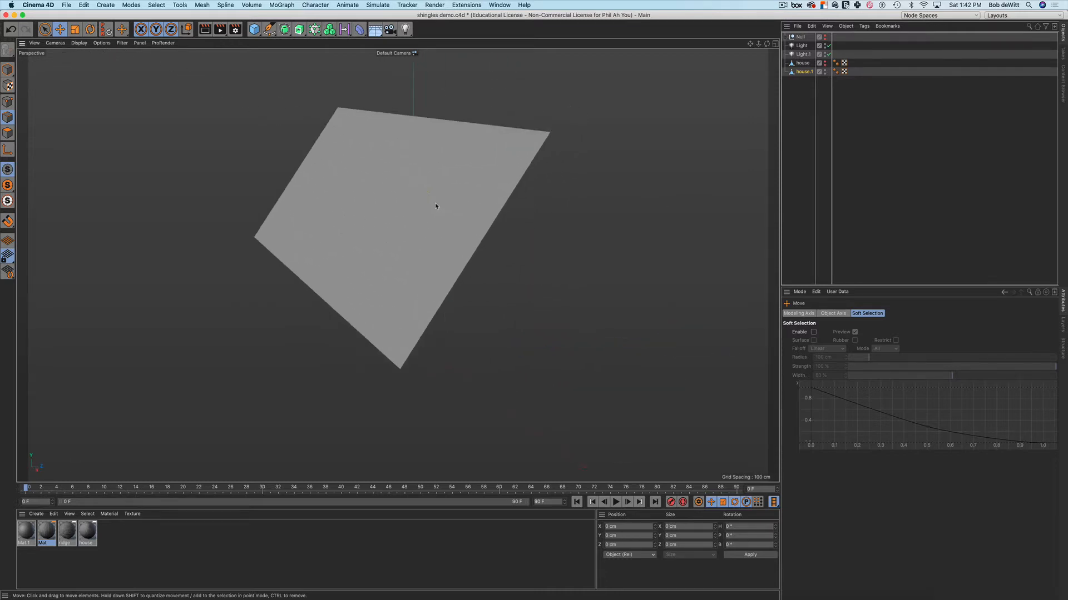
Rename house.1 to 'roof'
double_click(802, 72)
type("r")
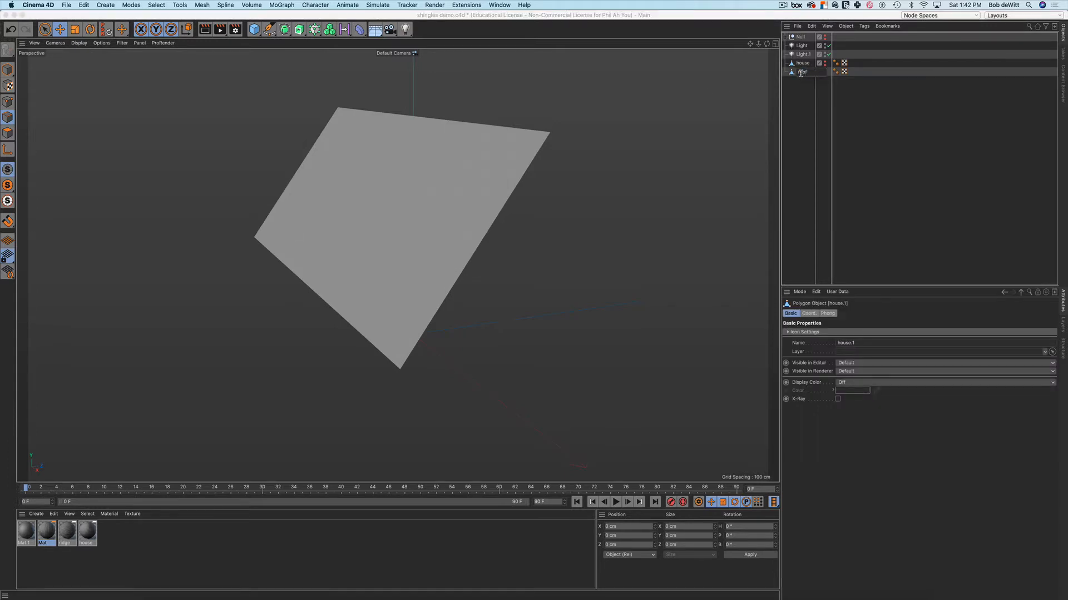
type("oof")
key("Return")
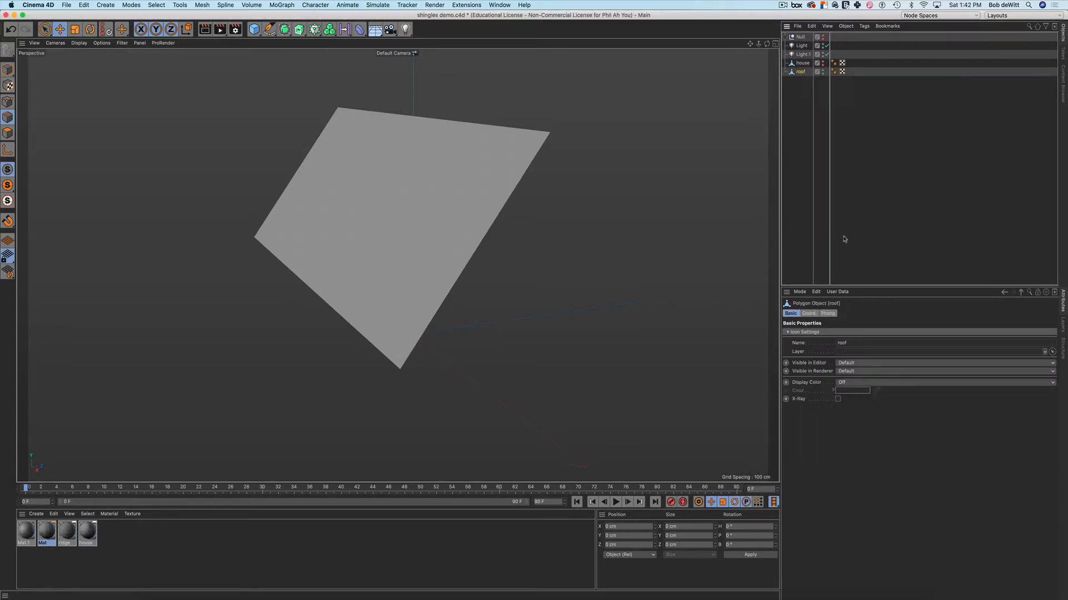
Extrude the roof polygon by 5.598 cm with Create Caps enabled
left_click_drag(542, 256, 529, 247, "alt")
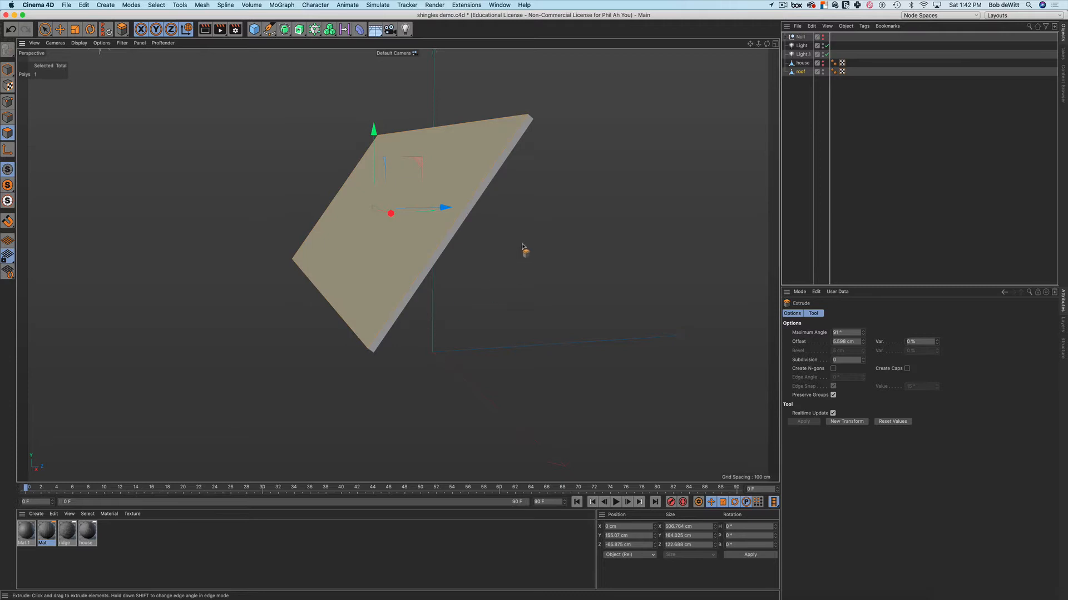
left_click_drag(531, 248, 475, 268, "alt")
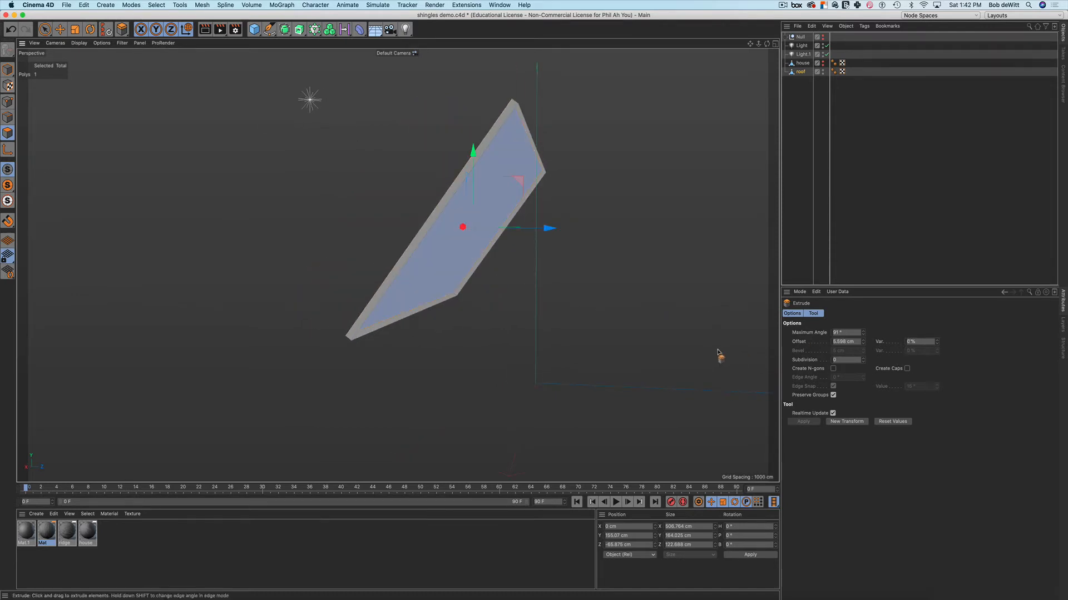
left_click(906, 369)
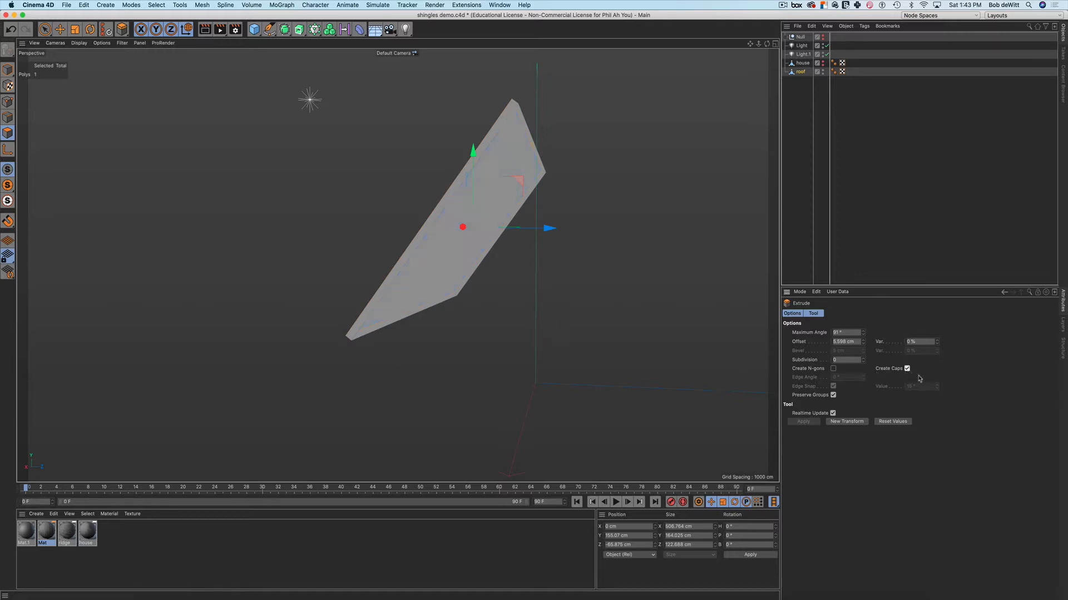
mouse_move(601, 334)
left_mouse_down("alt")
mouse_move(611, 307)
mouse_move(575, 318)
mouse_move(594, 355)
mouse_move(601, 336)
mouse_move(617, 343)
left_mouse_up("alt")
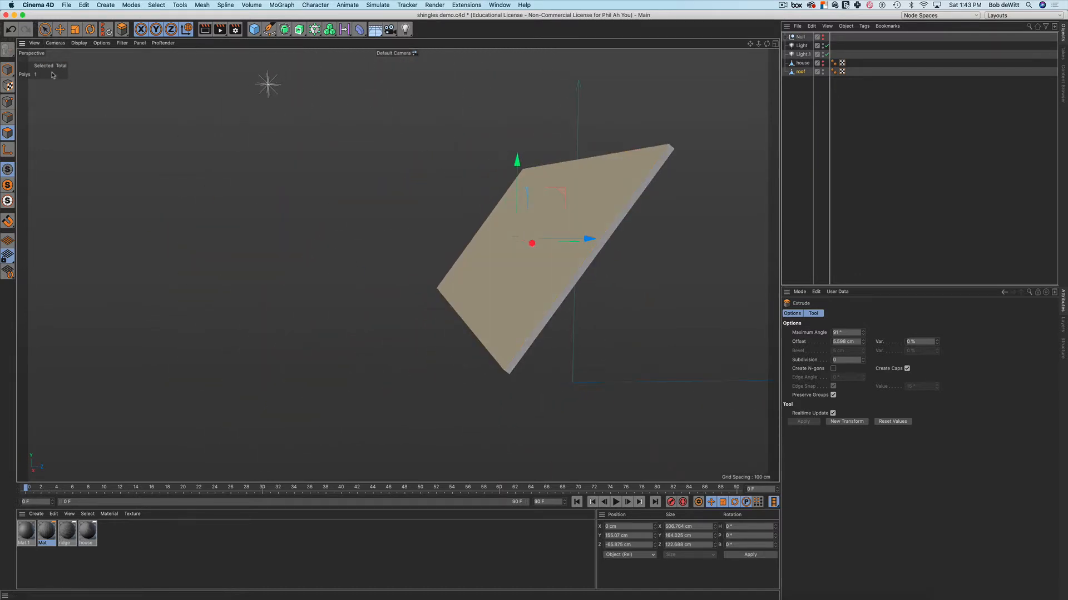
left_click(46, 30)
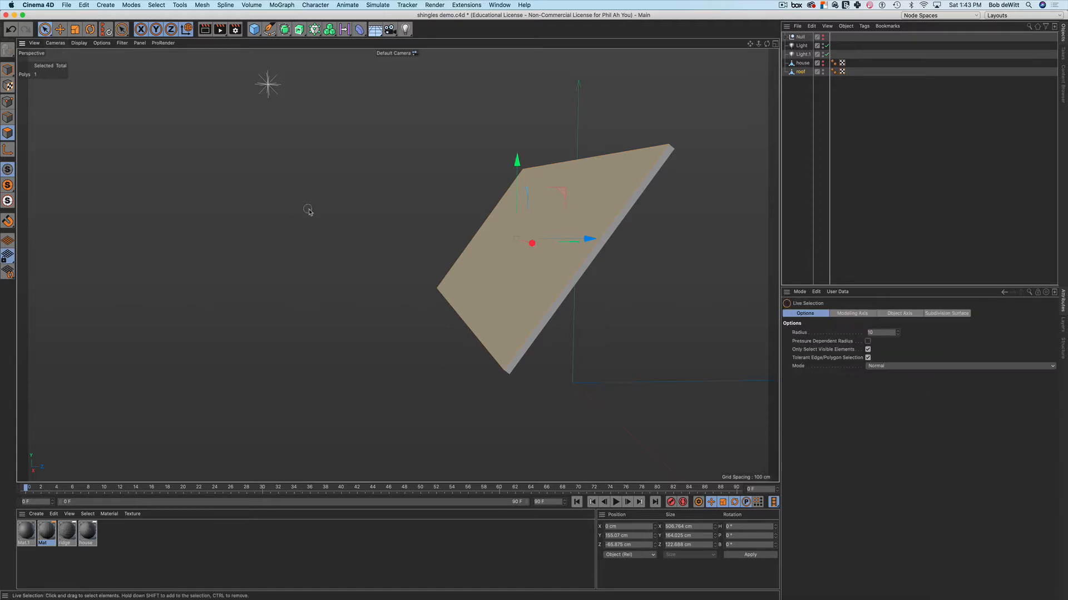
Clear the selection and switch to the four-view layout, framing the slab in the Right view
mouse_move(382, 204)
left_mouse_down("alt")
mouse_move(360, 215)
mouse_move(424, 217)
mouse_move(345, 209)
mouse_move(348, 229)
mouse_move(384, 223)
mouse_move(341, 214)
mouse_move(366, 231)
mouse_move(349, 231)
mouse_move(342, 277)
left_mouse_up("alt")
left_click(338, 204)
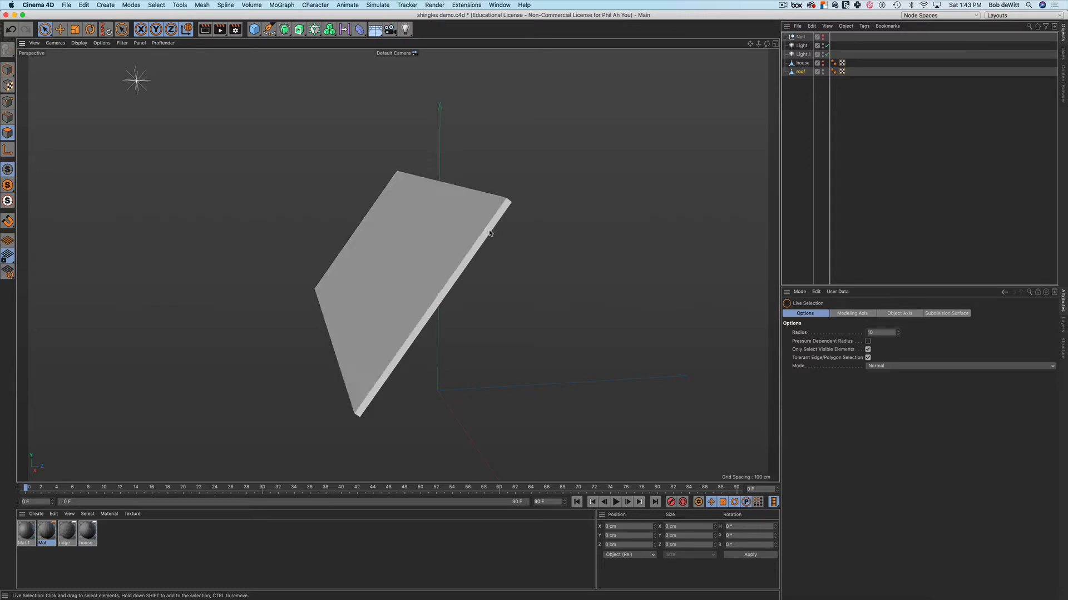
left_click_drag(488, 238, 469, 241, "alt")
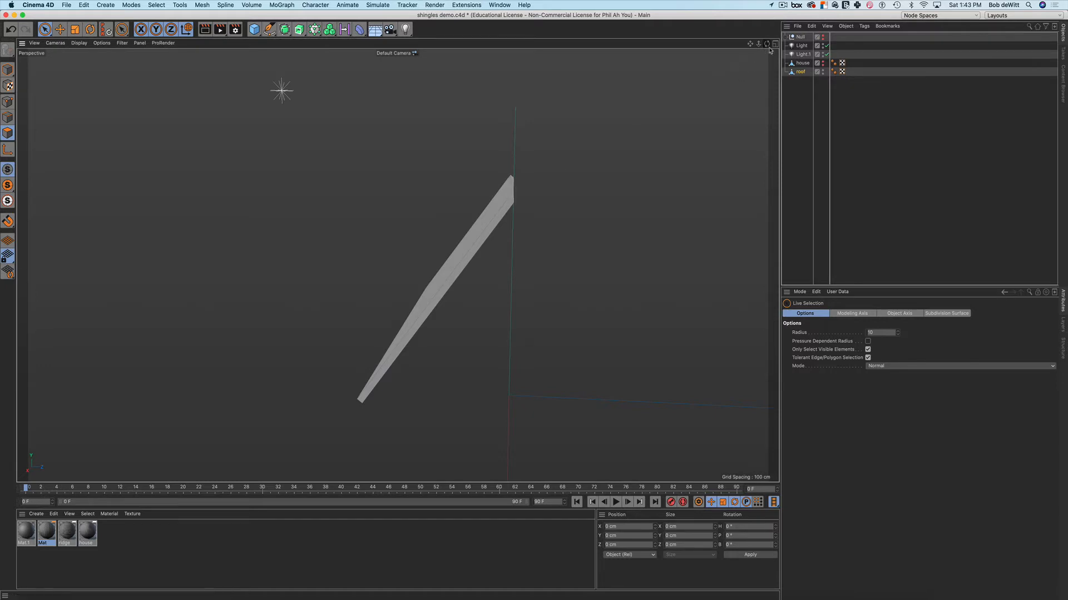
left_click(775, 45)
middle_click_drag(290, 317, 284, 399, "alt")
scroll(279, 378, "up", 1)
Set the Right view to Constant Shading (Lines) and zoom in on the slab's upper end
scroll(278, 378, "up", 2)
middle_click_drag(285, 354, 281, 387, "alt")
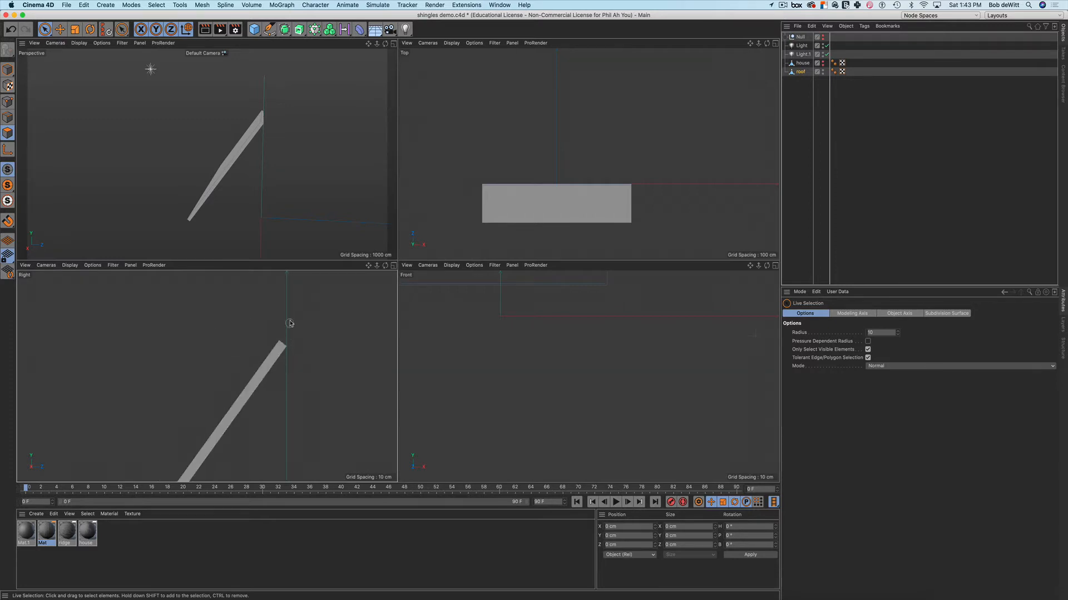
left_click(70, 266)
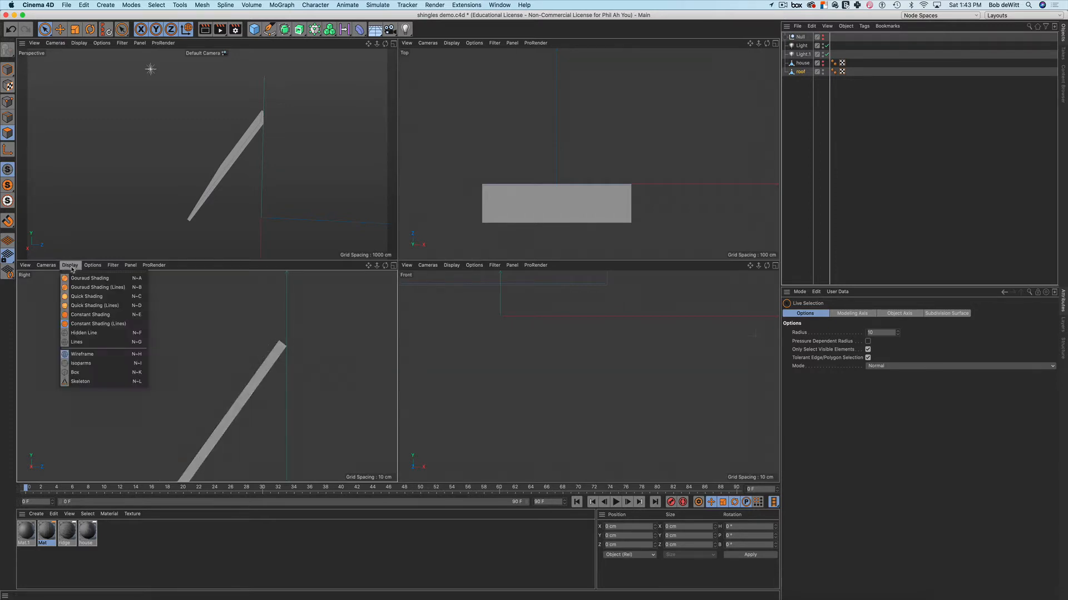
left_click(89, 342)
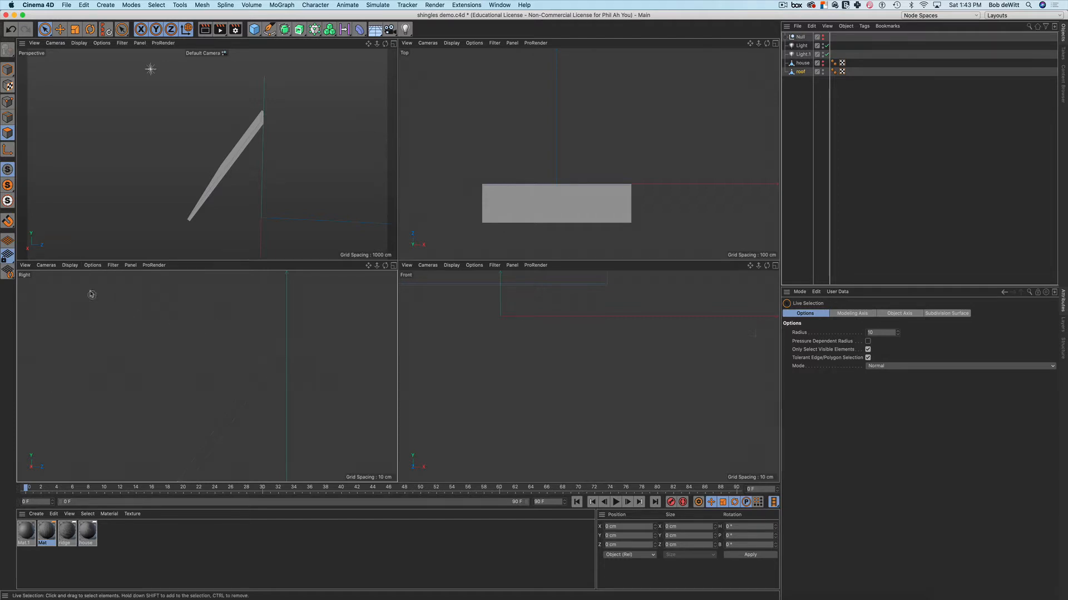
left_click(74, 266)
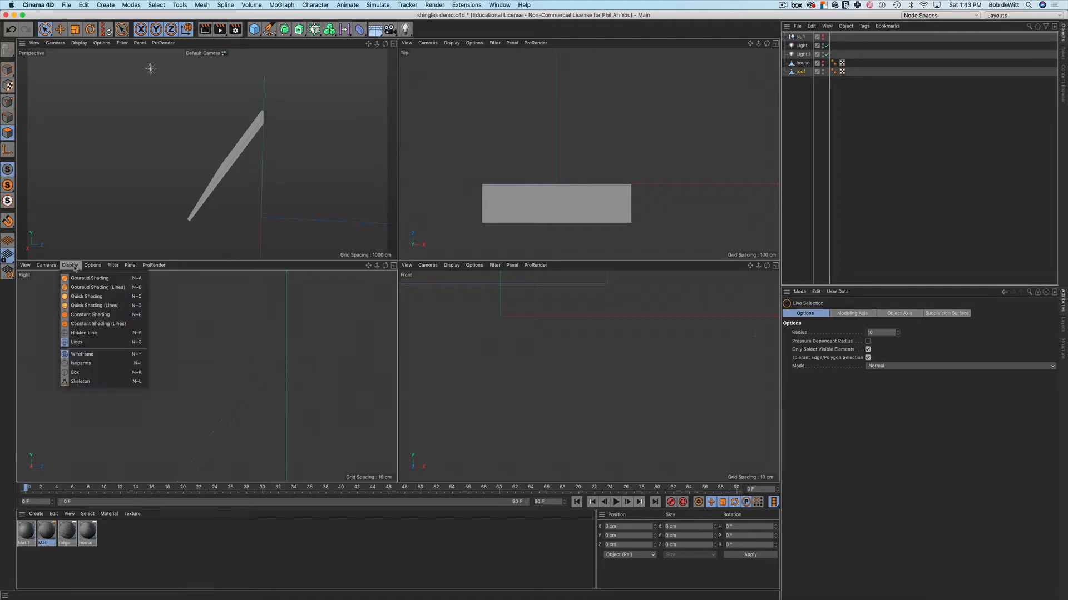
left_click(95, 324)
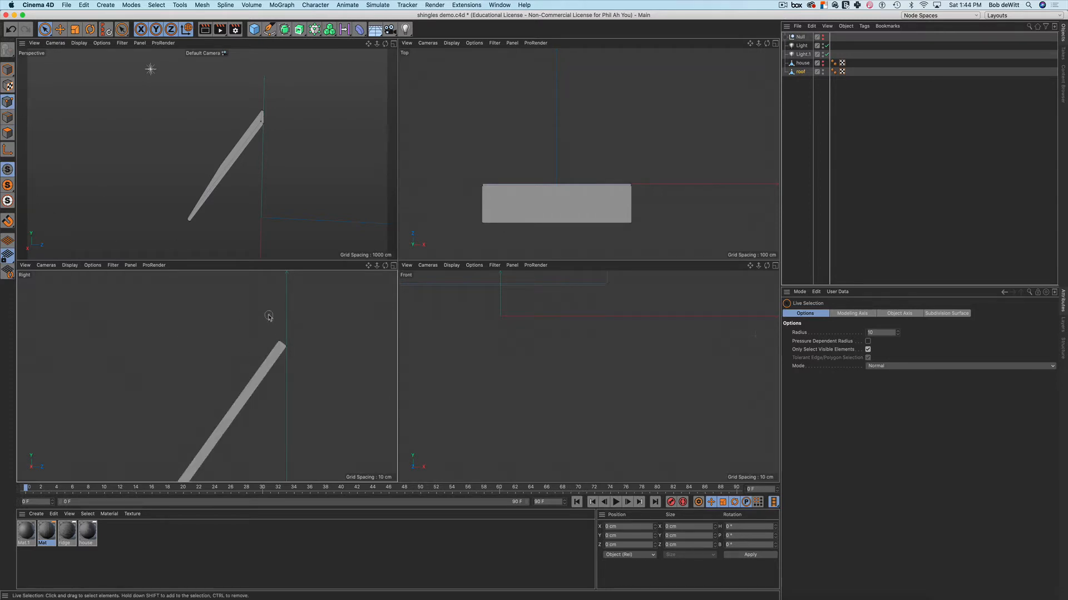
scroll(274, 327, "up", 3)
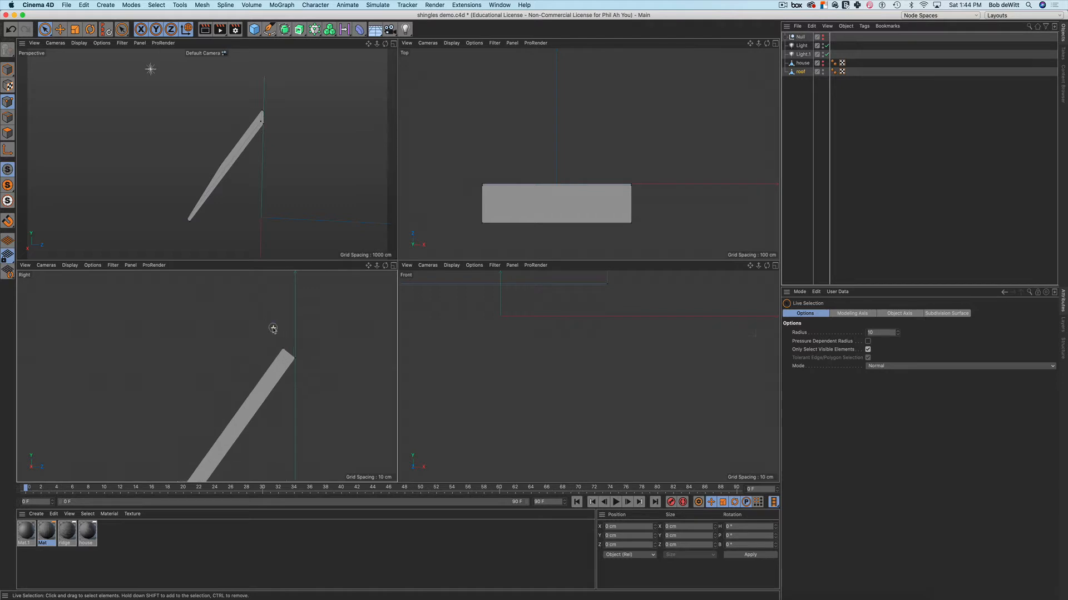
Move the roof slab's two top-edge points up and right so the top edge meets the ridge line
key("0")
left_click_drag(273, 331, 292, 364)
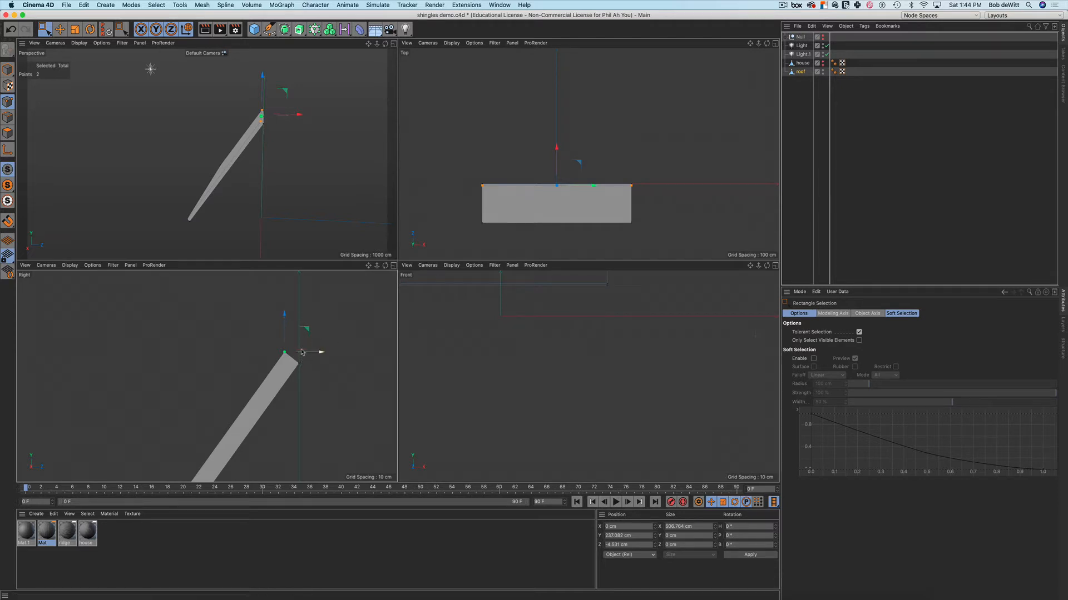
scroll(300, 345, "up", 2)
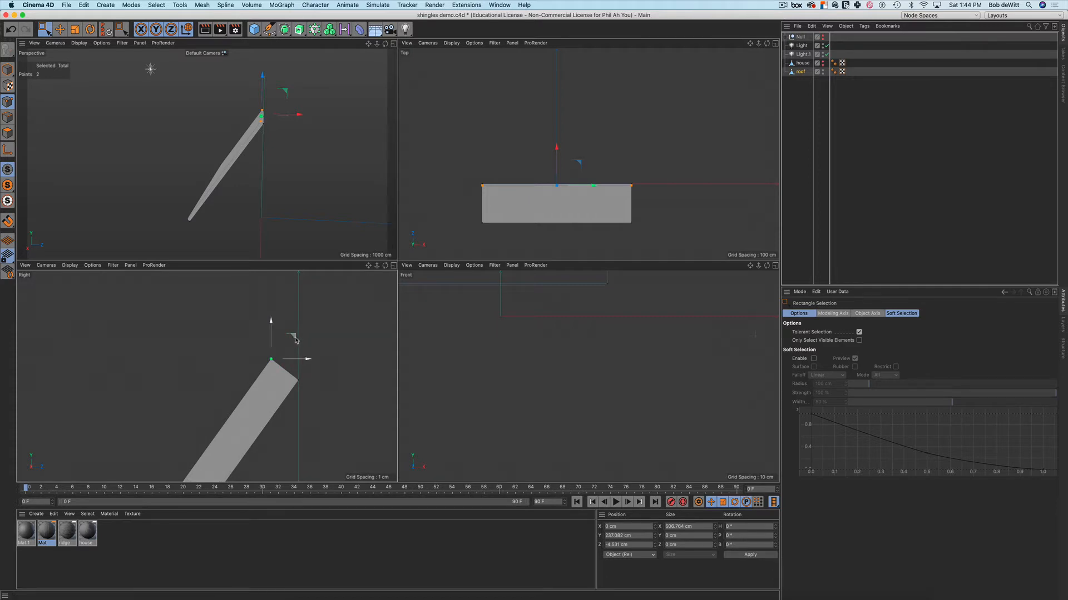
left_click_drag(295, 340, 322, 300)
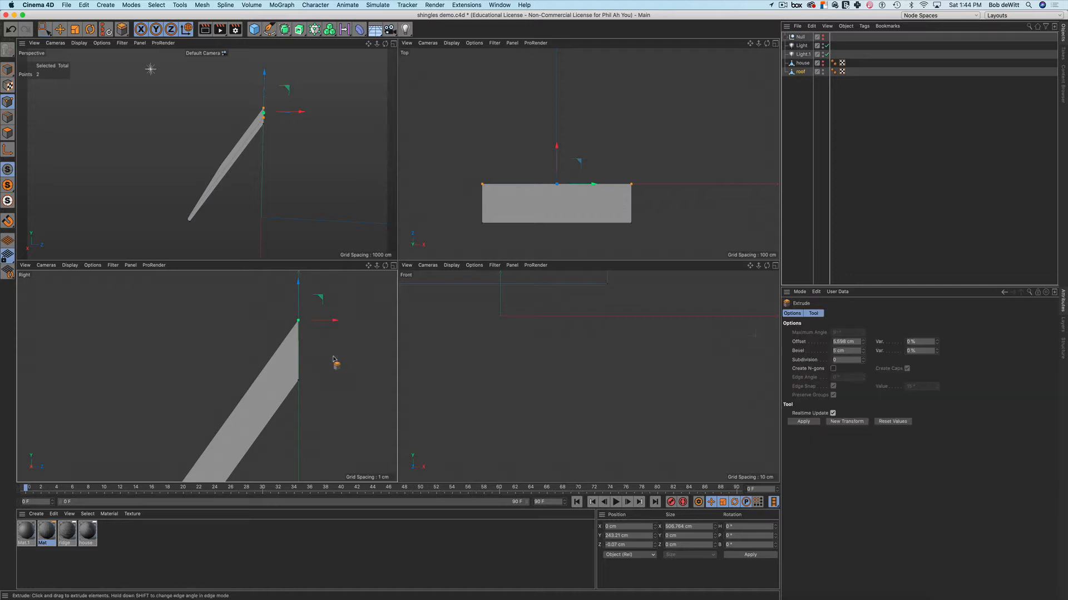
Clear the point selection, bring the slab's top end into view, and switch to Polygons mode
left_click(334, 358)
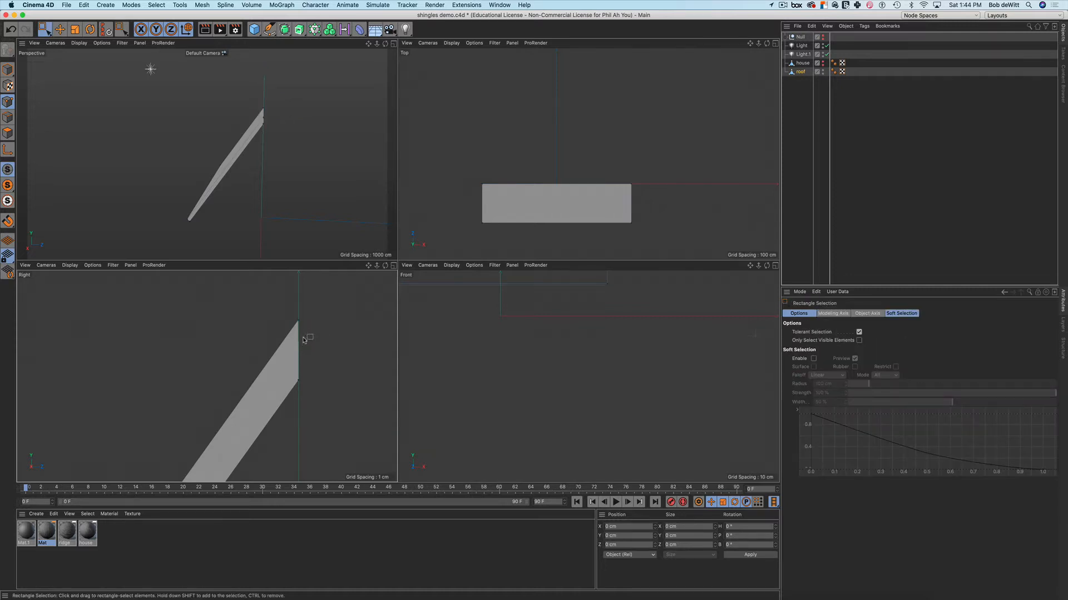
scroll(301, 336, "down", 3)
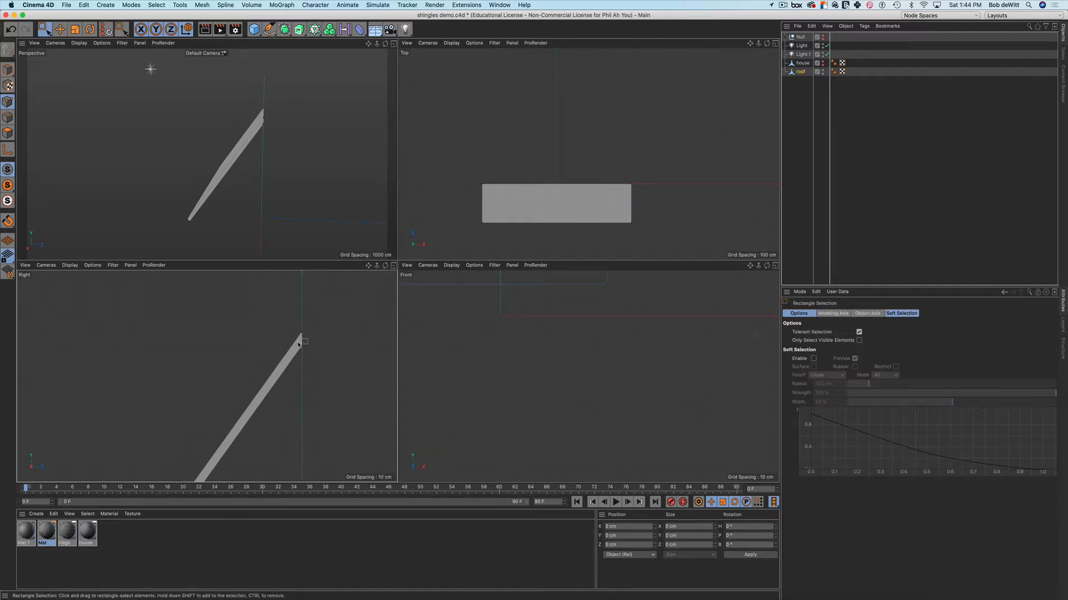
middle_click_drag(365, 353, 309, 322)
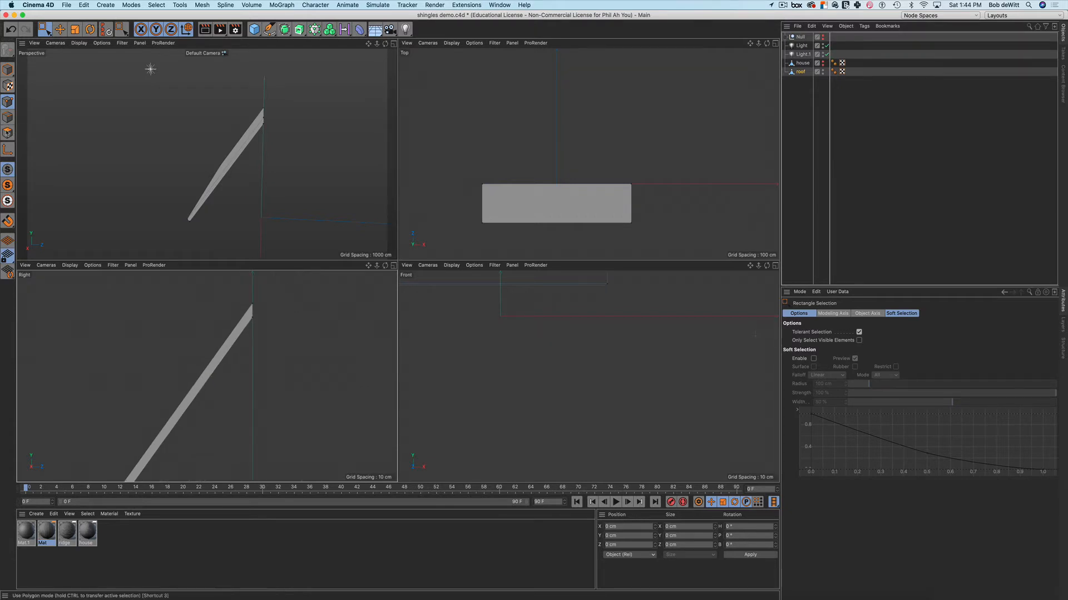
left_click(8, 134)
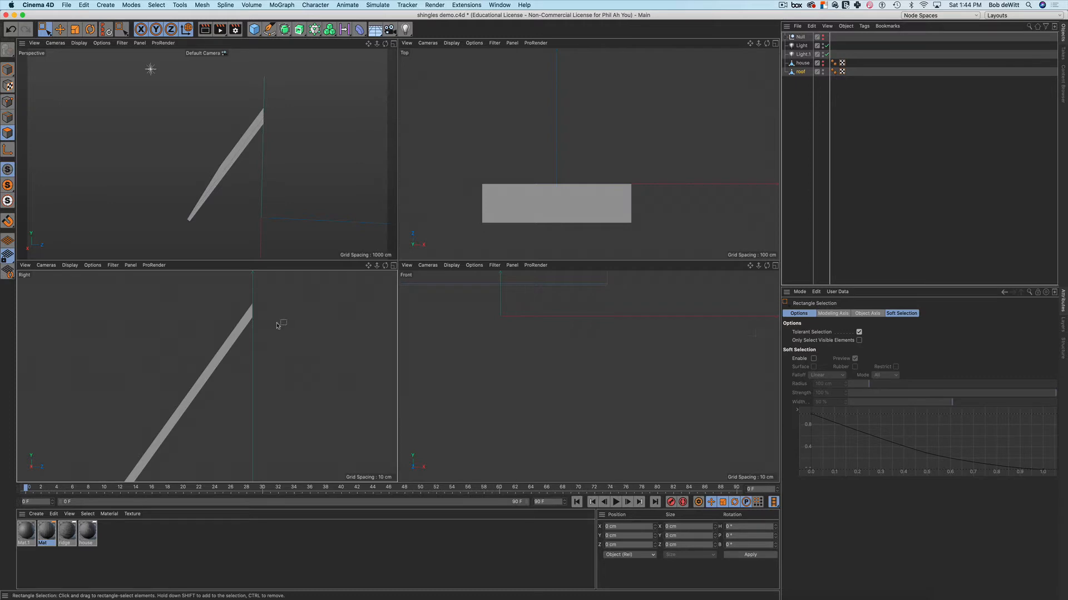
right_click(289, 321)
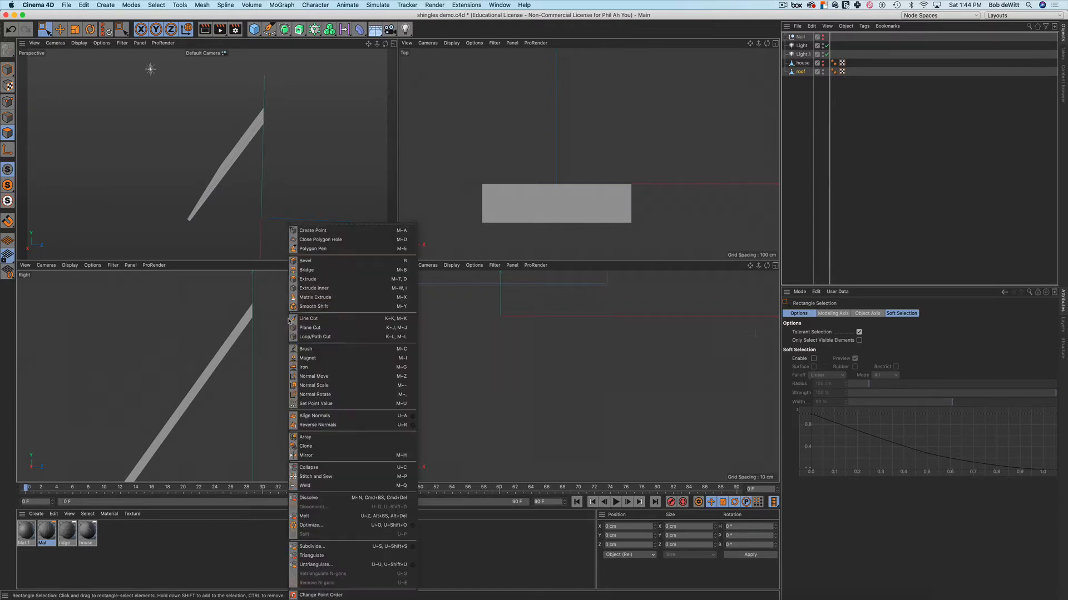
left_click(307, 455)
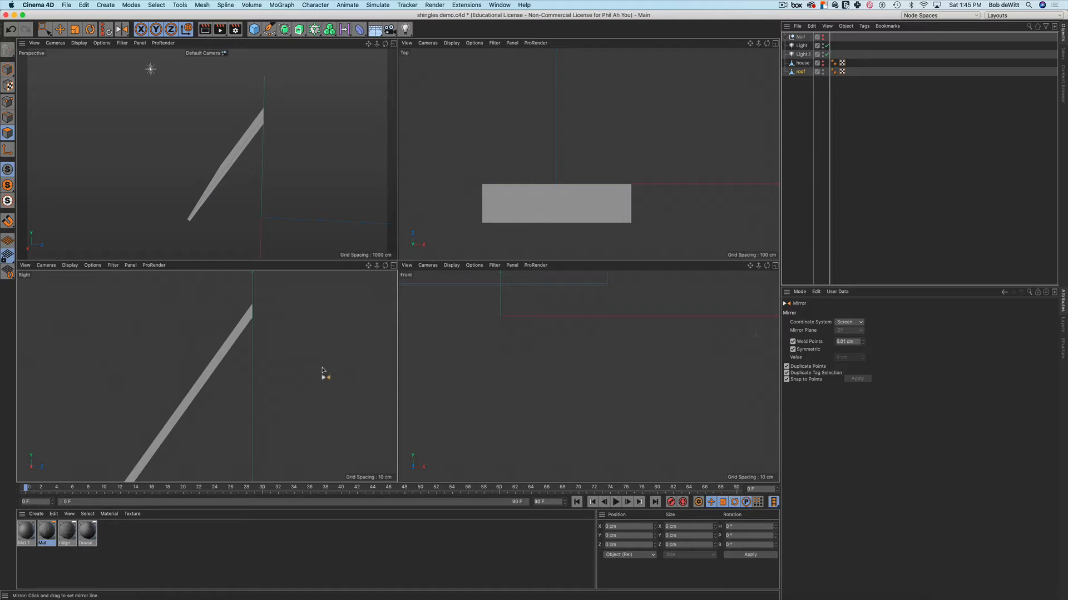
left_click_drag(326, 371, 253, 321)
left_click_drag(254, 321, 254, 323)
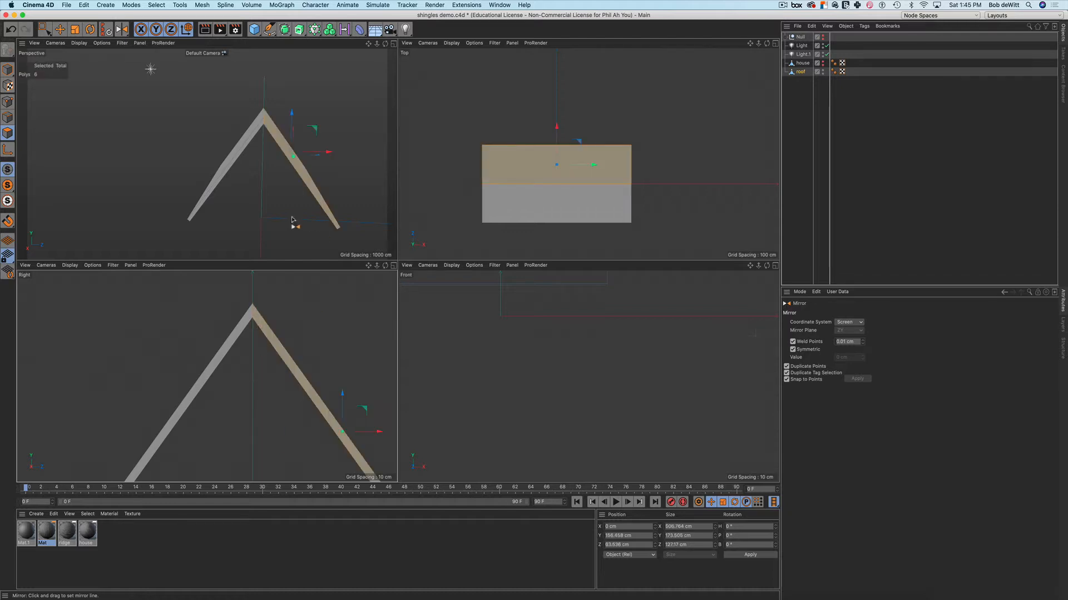
mouse_move(297, 205)
left_mouse_down("alt")
mouse_move(329, 208)
mouse_move(332, 184)
mouse_move(318, 201)
left_mouse_up("alt")
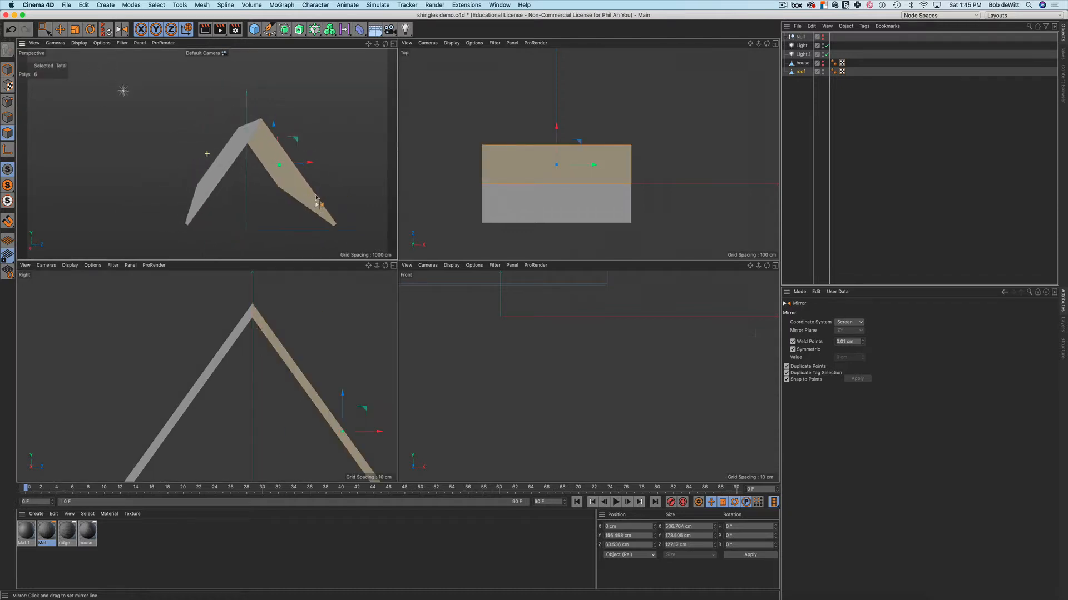
key("super+z")
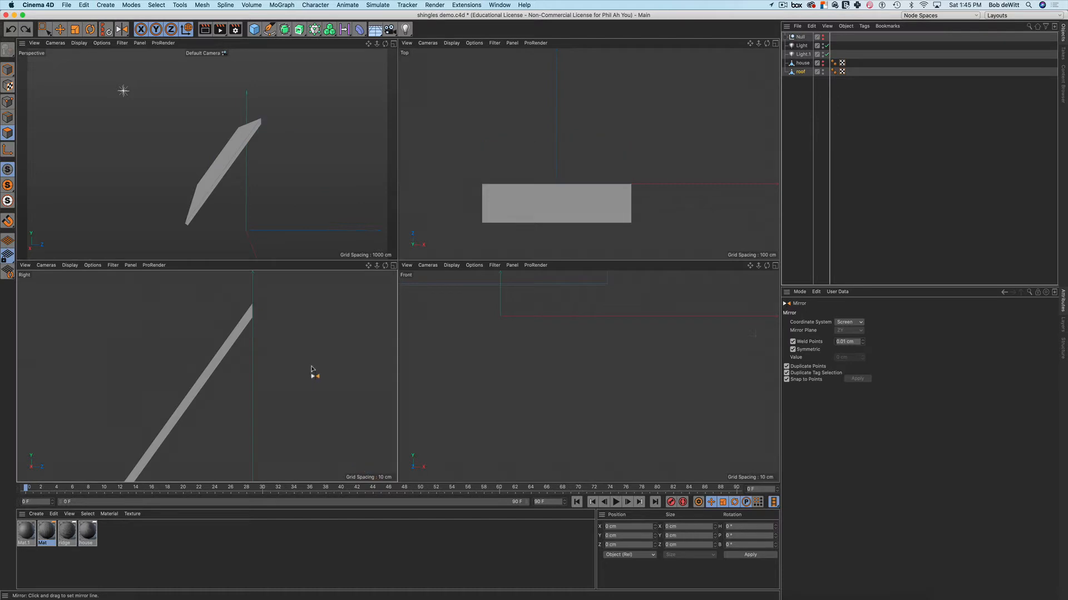
scroll(310, 362, "down", 5)
middle_click_drag(317, 359, 267, 377, "alt")
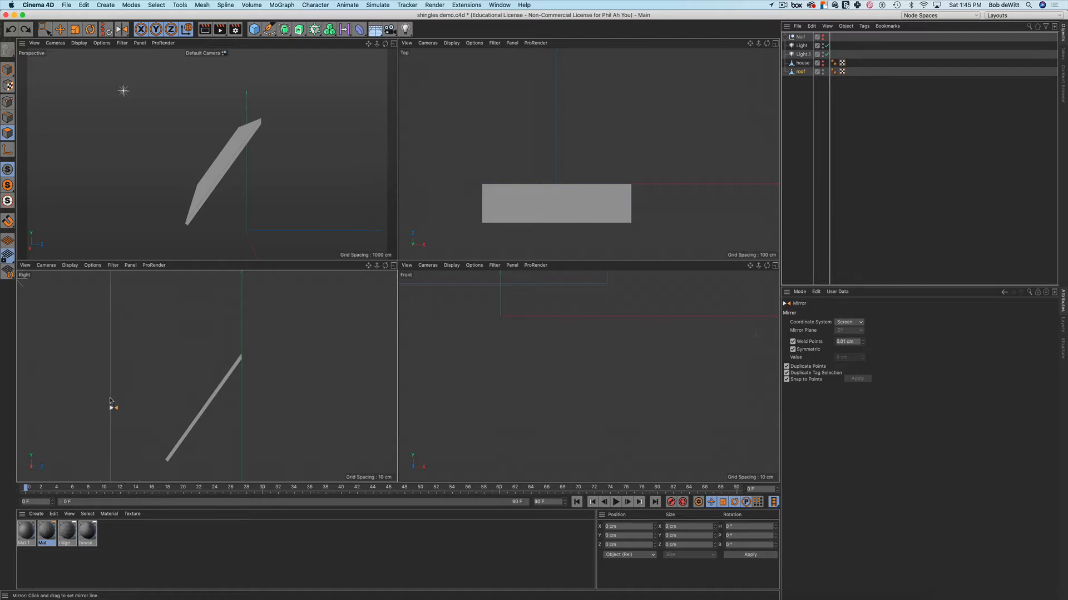
left_click(142, 408)
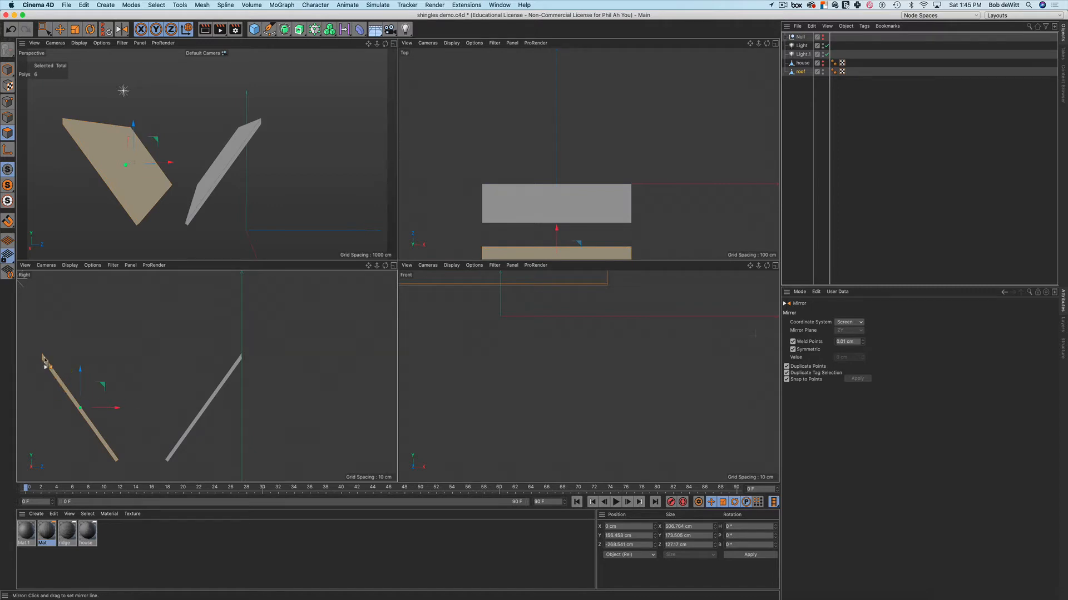
key("super+z")
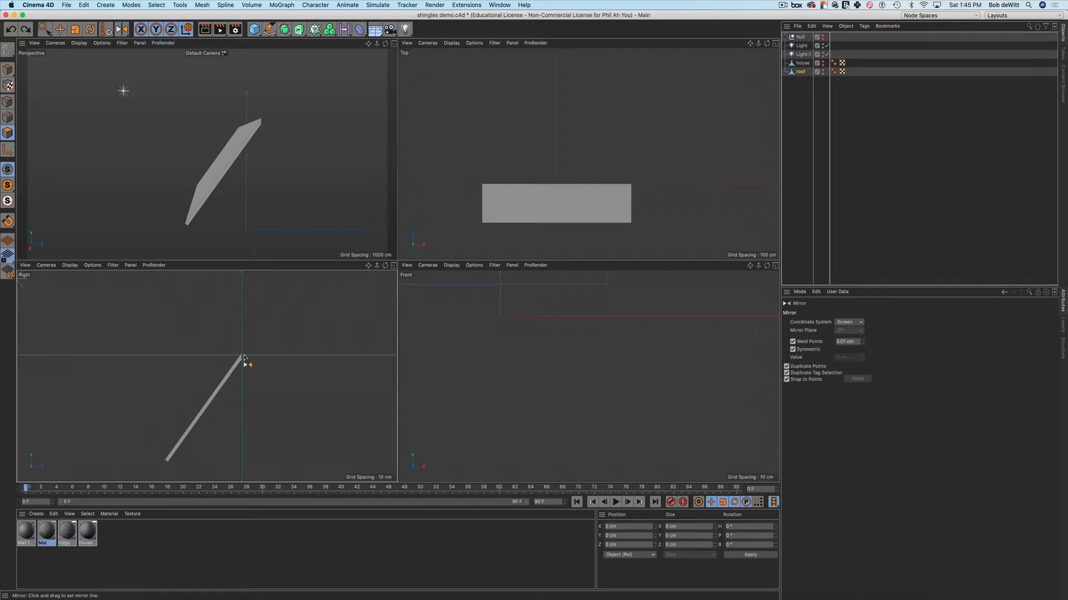
left_click_drag(245, 365, 254, 372)
key("super+z")
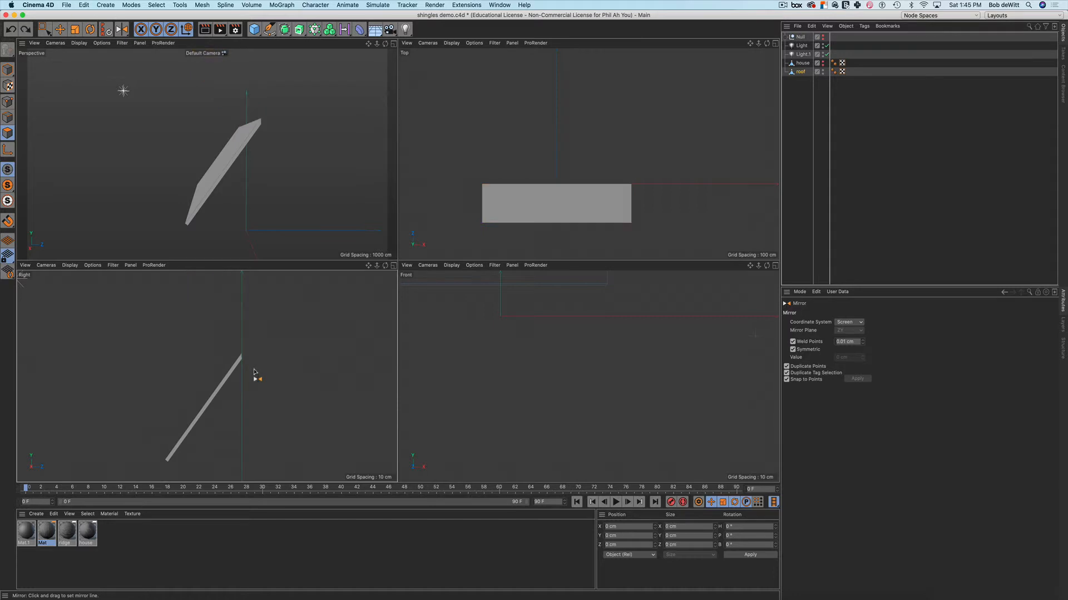
key("0")
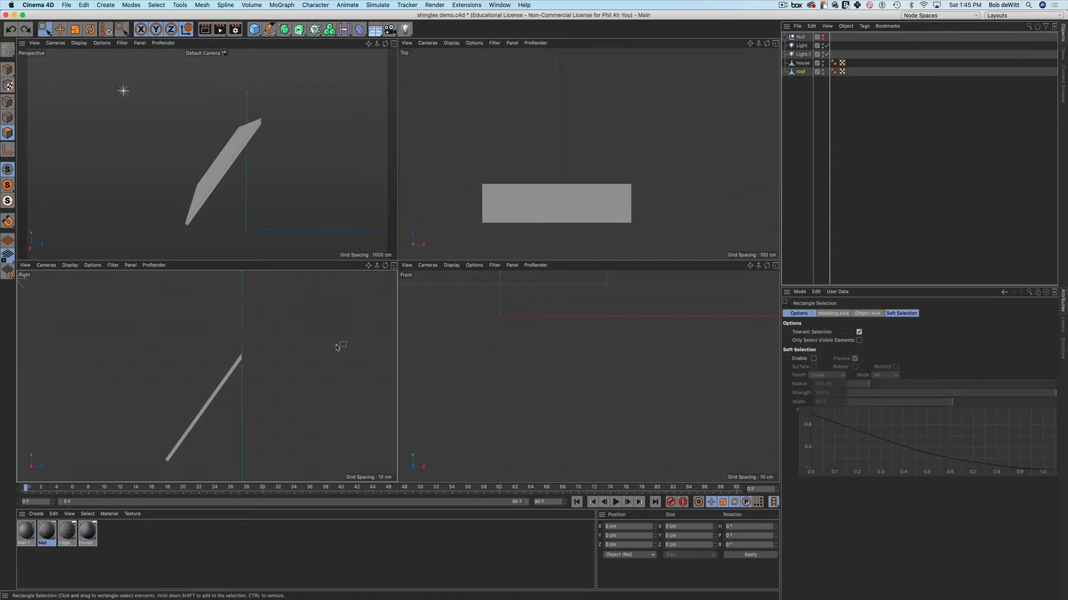
left_click(394, 44)
middle_click(382, 208)
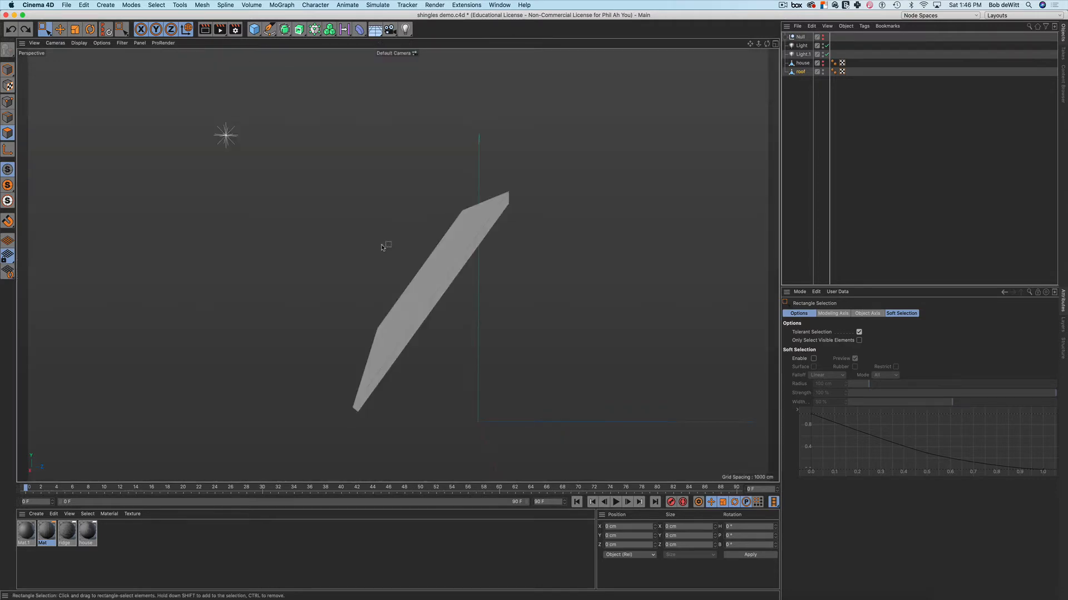
left_click_drag(382, 247, 416, 167, "alt")
mouse_move(343, 162)
left_mouse_down("alt")
mouse_move(317, 173)
mouse_move(326, 164)
left_mouse_up("alt")
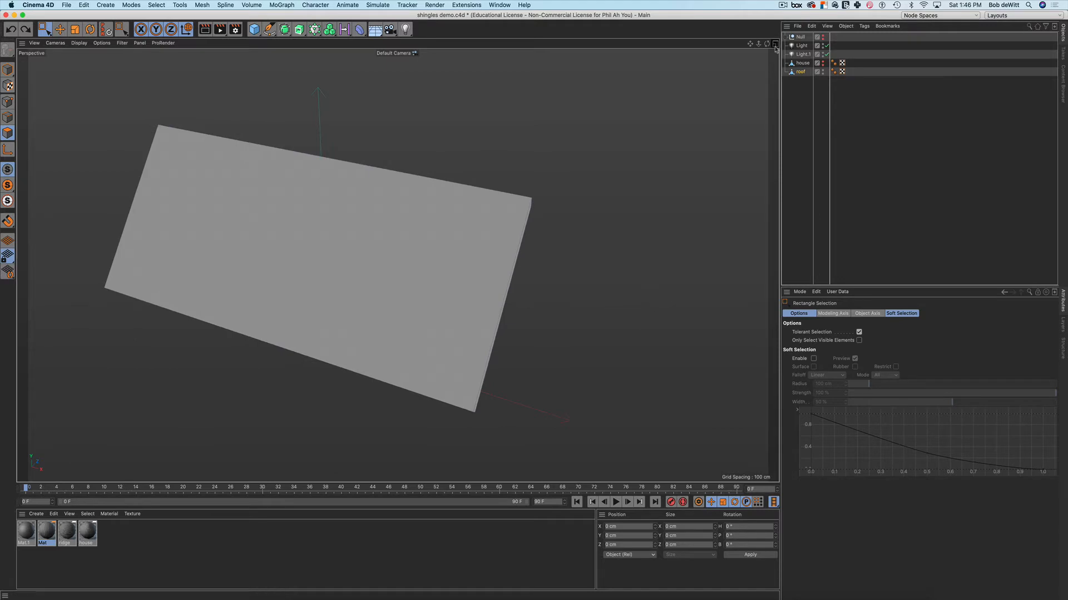
middle_click(641, 291)
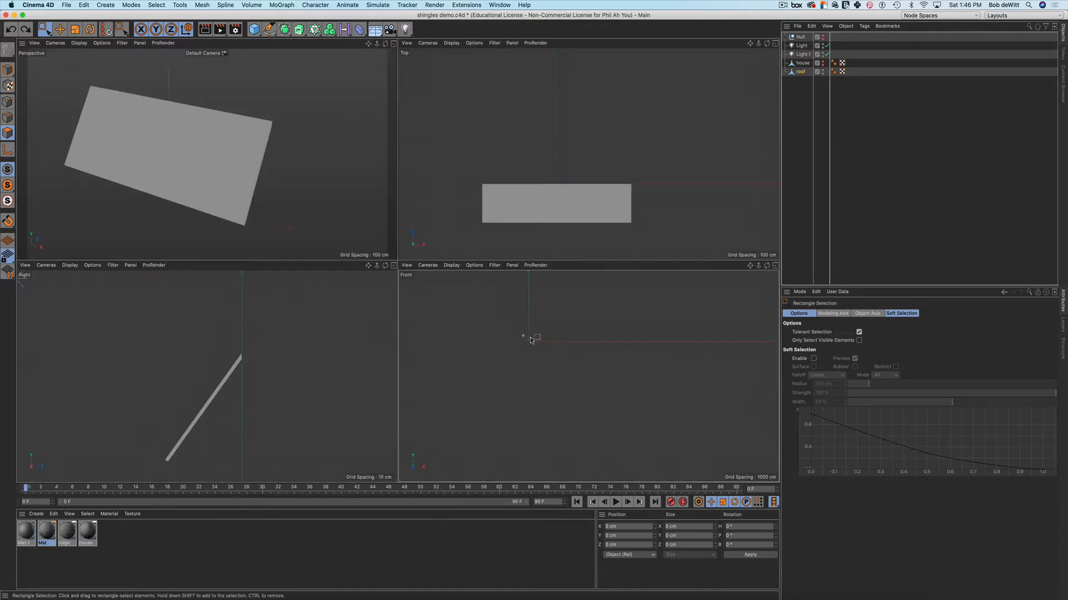
middle_click_drag(527, 337, 560, 358, "alt")
Add a Cube above the roof and scale it into a thin slab about 73 × 73 × 1.985 cm
left_click(254, 29)
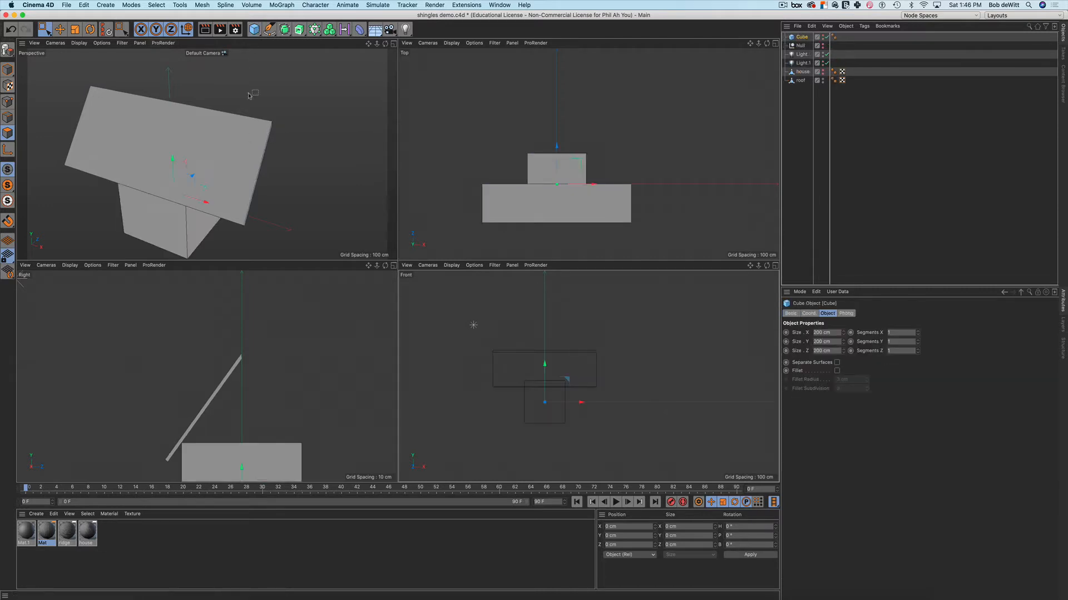
left_click_drag(241, 467, 241, 368)
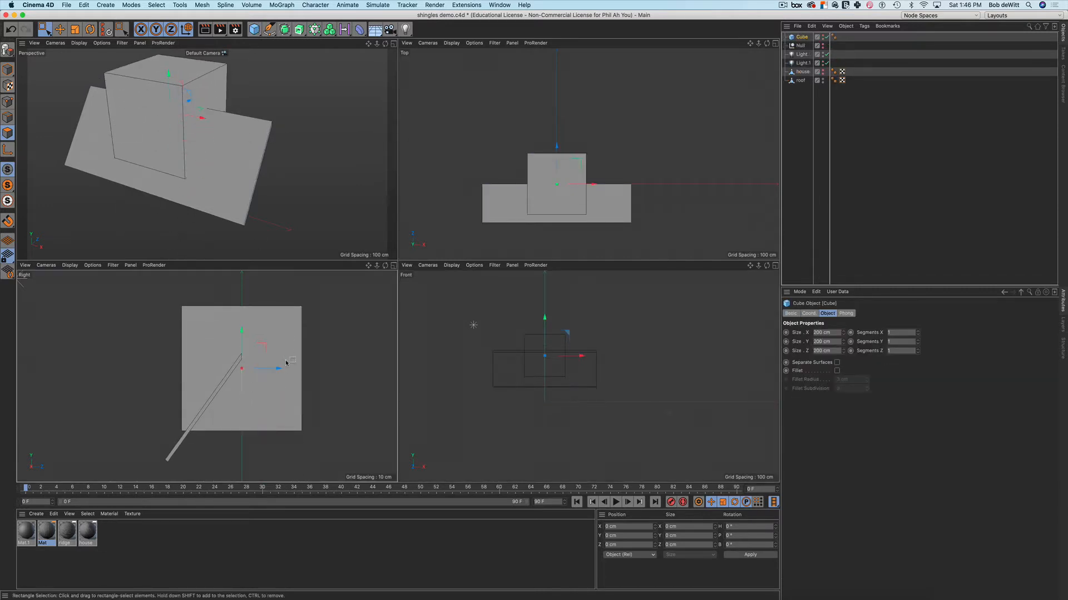
key("t")
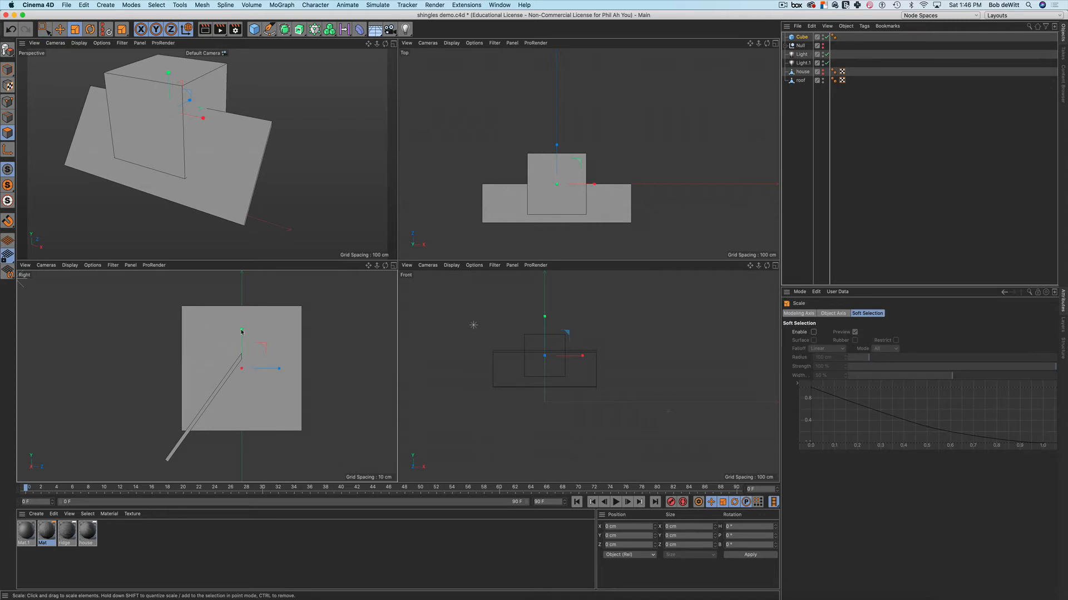
left_click(300, 369)
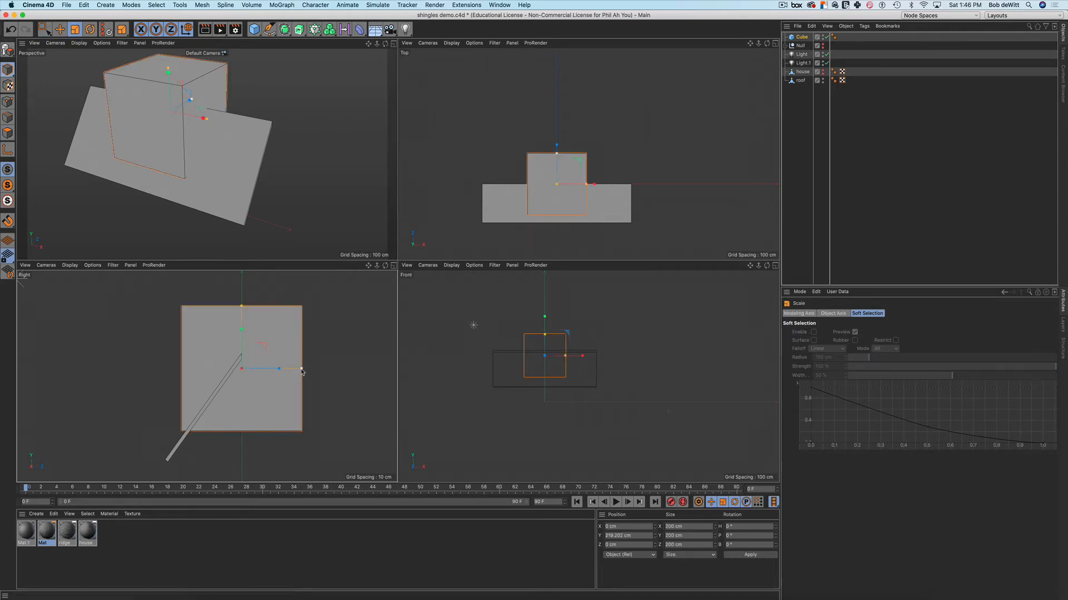
left_click_drag(301, 371, 243, 380)
scroll(240, 366, "up", 4)
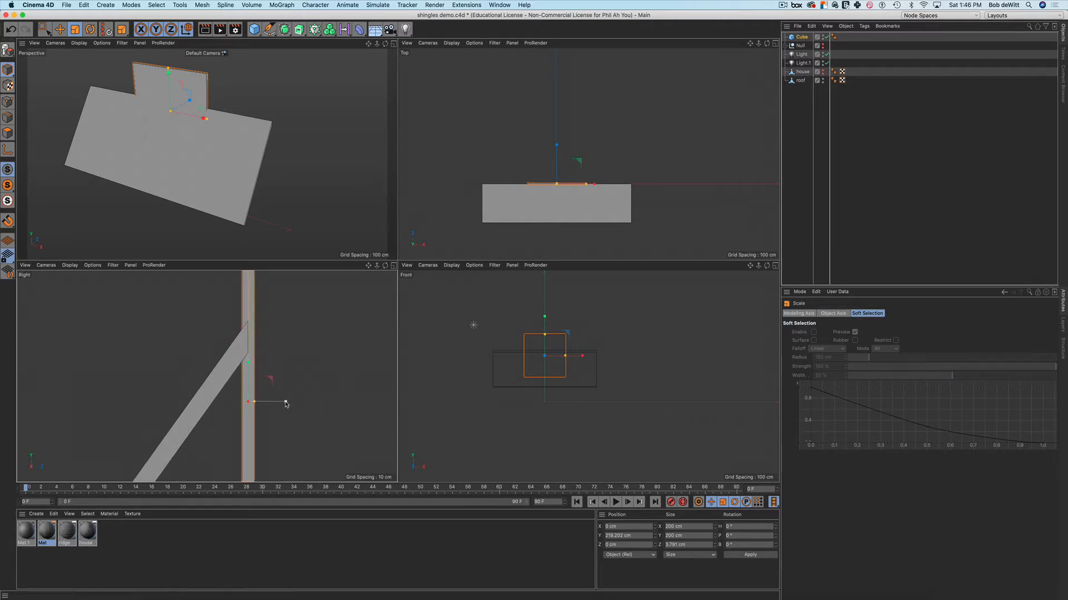
left_click_drag(286, 405, 258, 416)
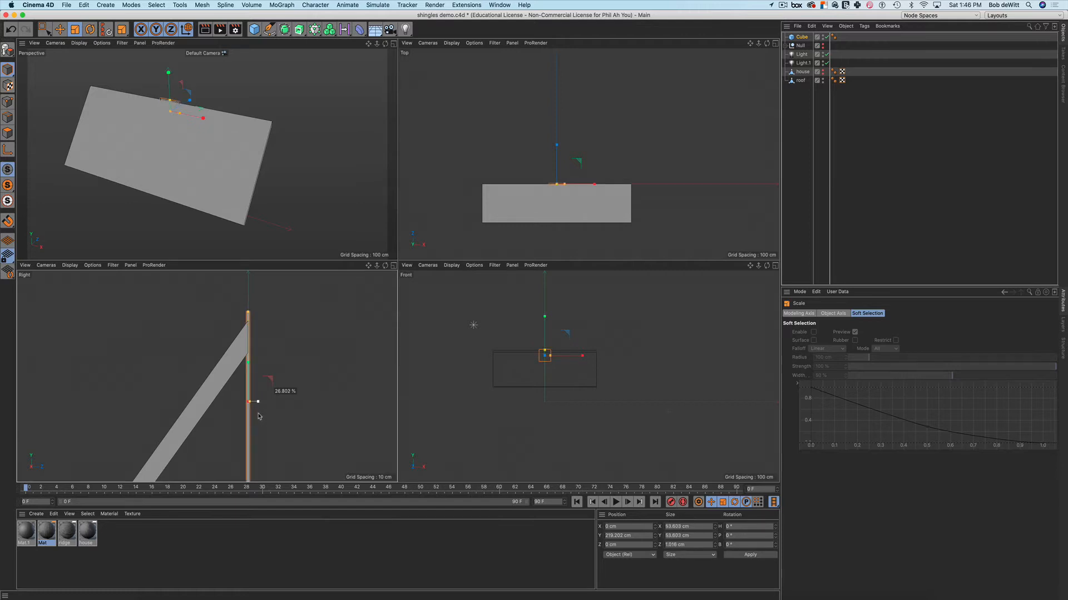
left_click_drag(277, 419, 263, 422)
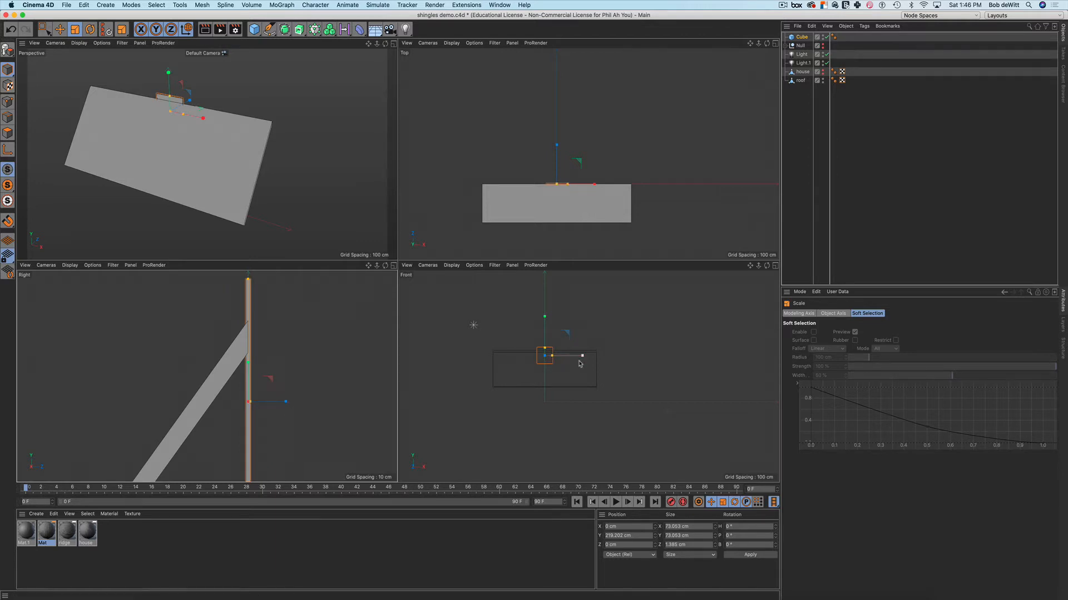
Narrow the slab along X to about 23.159 cm and shorten its height, framing it in the Front view
scroll(549, 353, "up", 5)
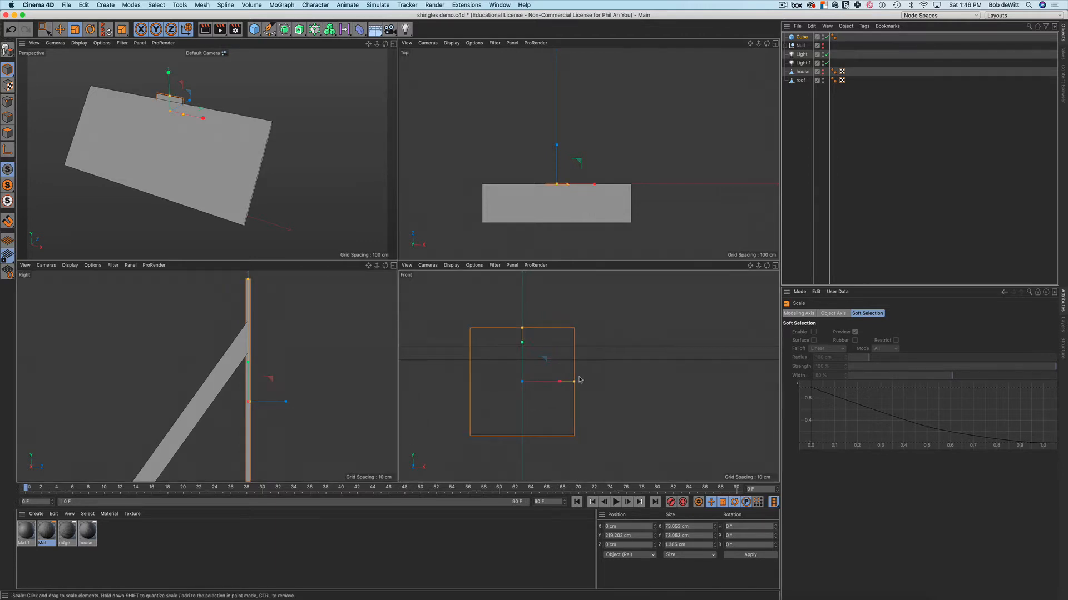
left_click_drag(574, 382, 545, 392)
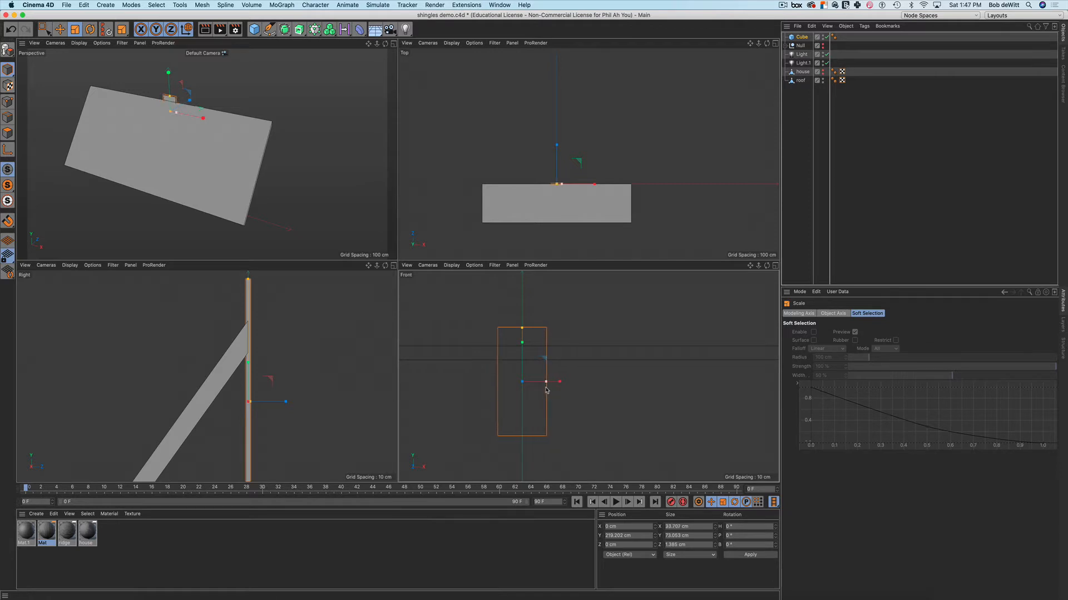
scroll(546, 384, "down", 5)
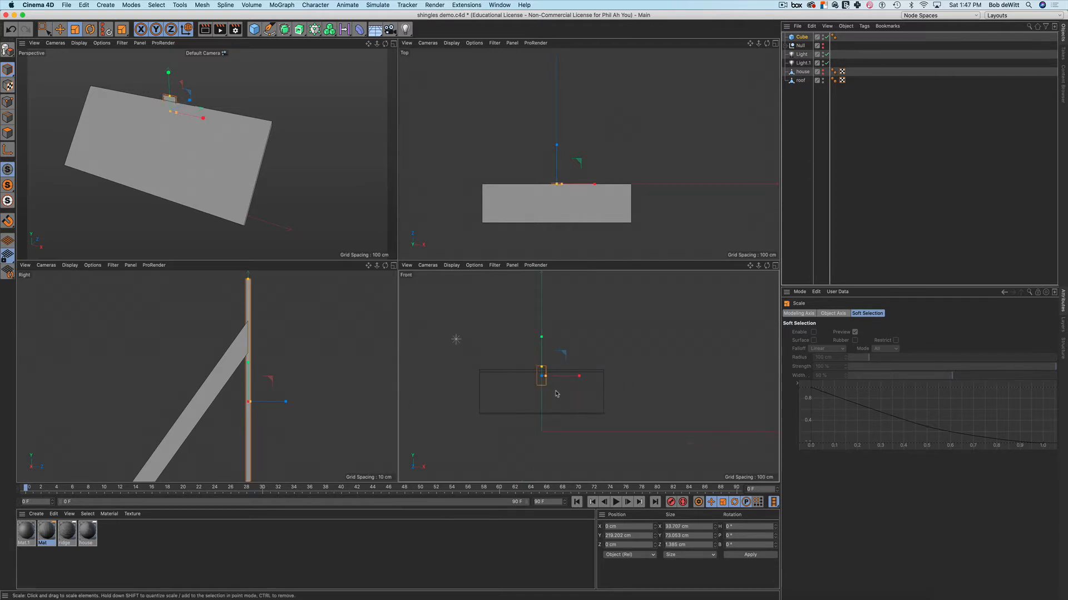
scroll(558, 392, "up", 5)
scroll(557, 388, "down", 5)
scroll(557, 388, "up", 2)
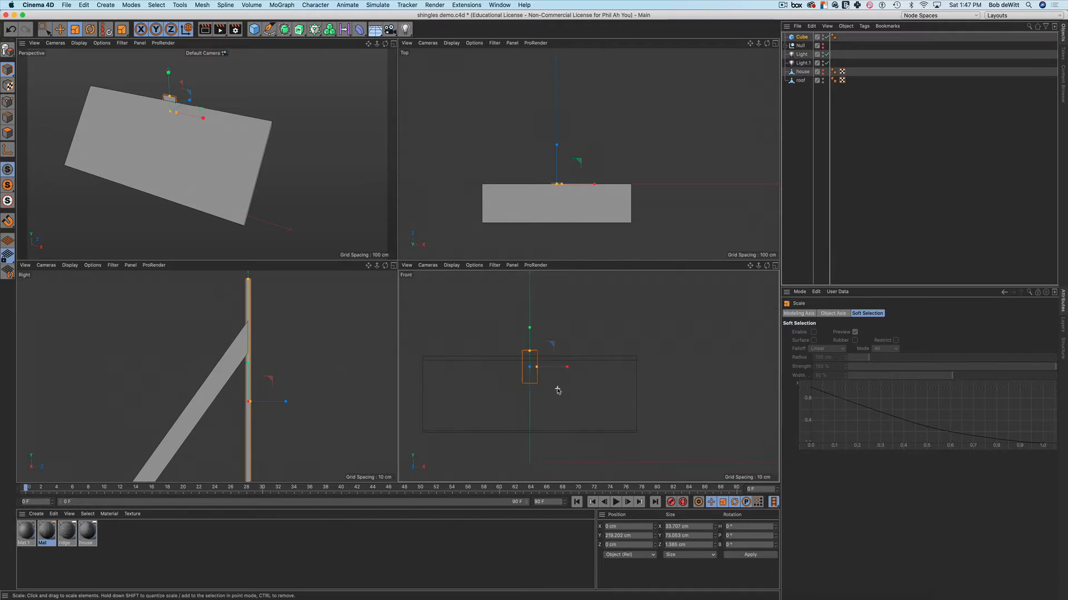
scroll(542, 385, "up", 3)
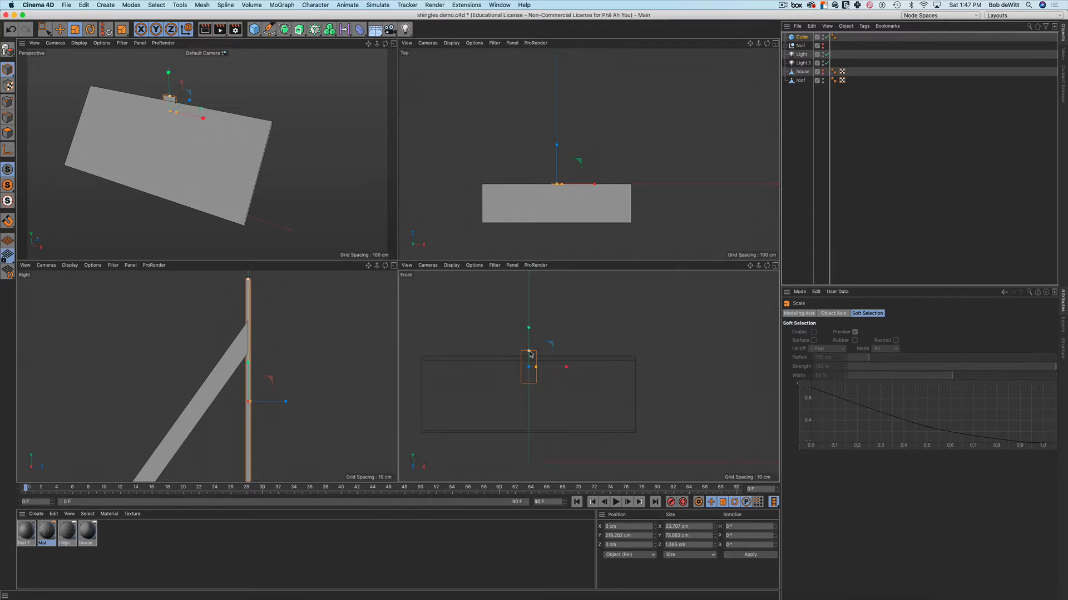
left_click_drag(530, 352, 534, 372)
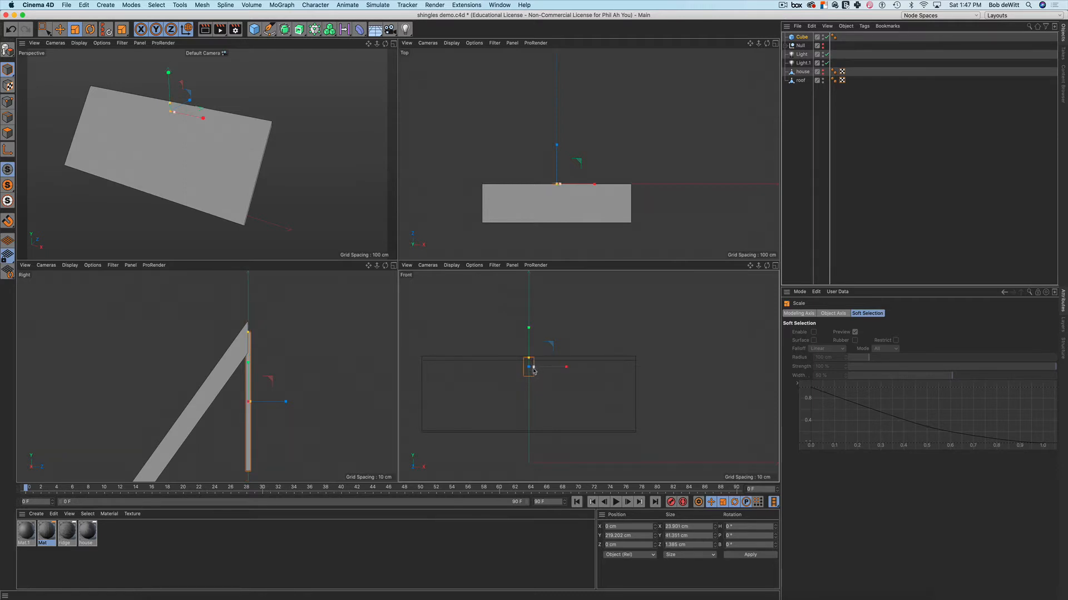
scroll(534, 372, "up", 4)
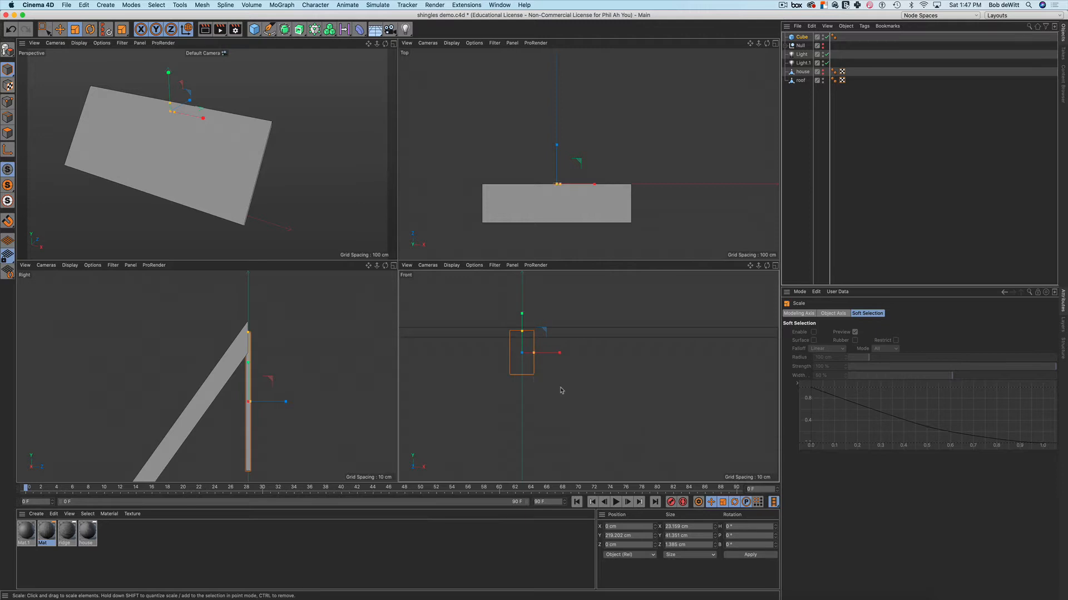
scroll(561, 390, "down", 5)
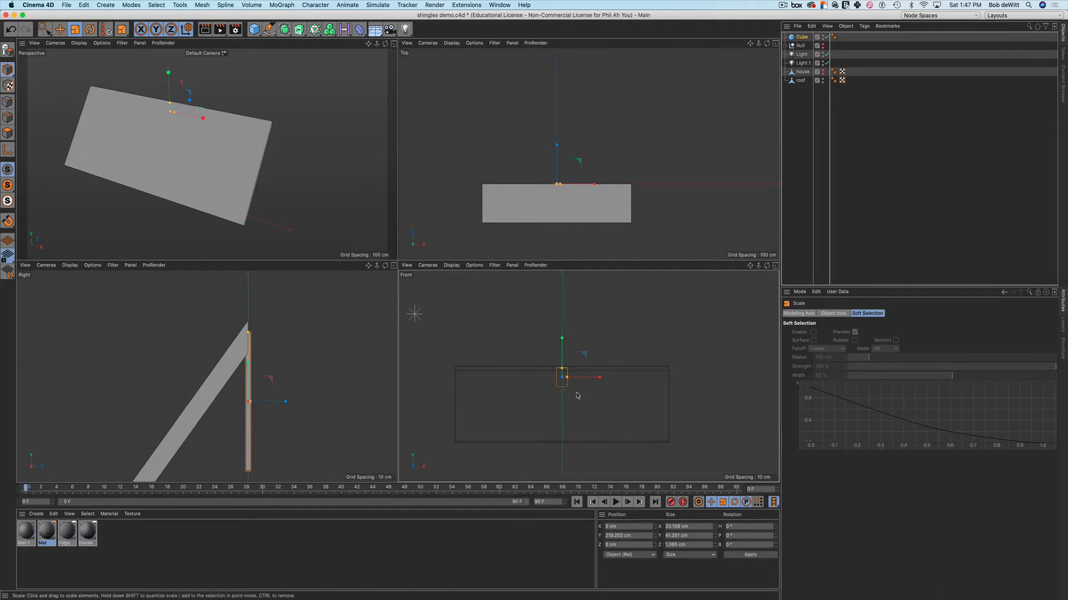
scroll(565, 382, "up", 10)
scroll(565, 382, "down", 6)
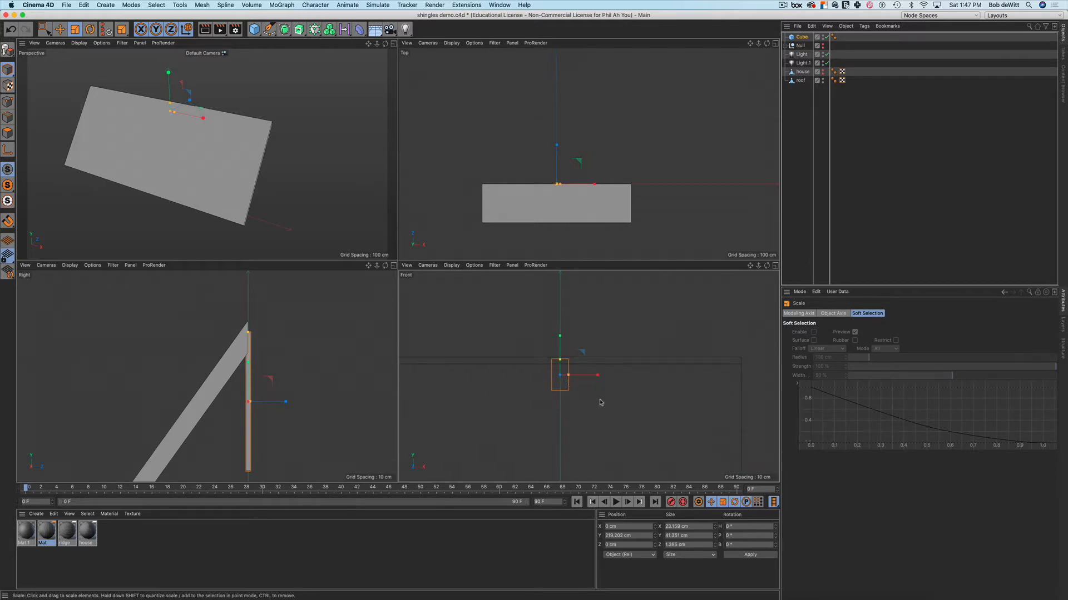
scroll(600, 402, "down", 3)
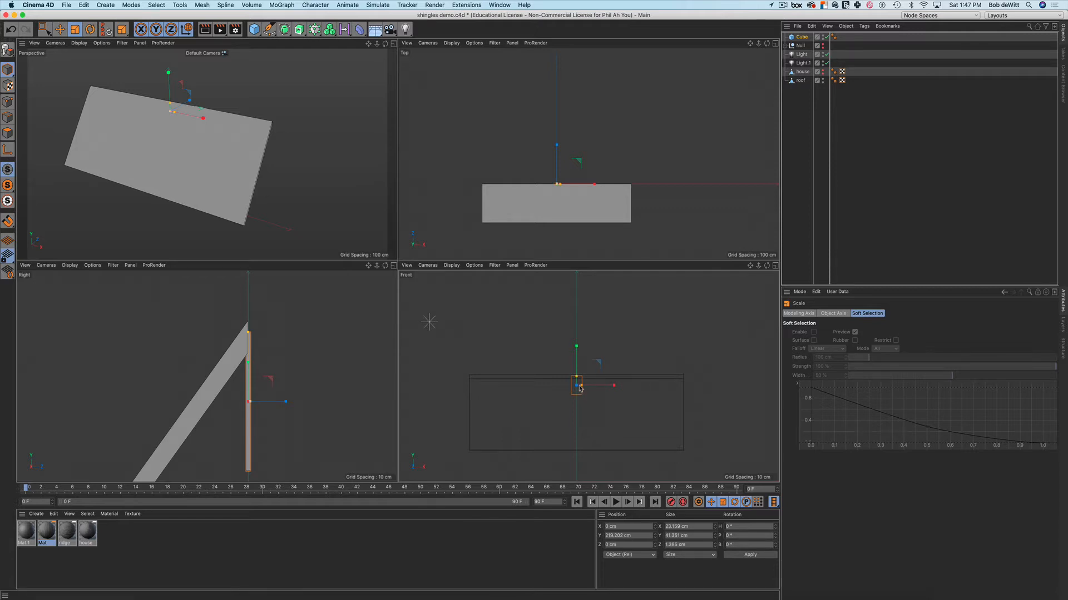
scroll(580, 389, "up", 4)
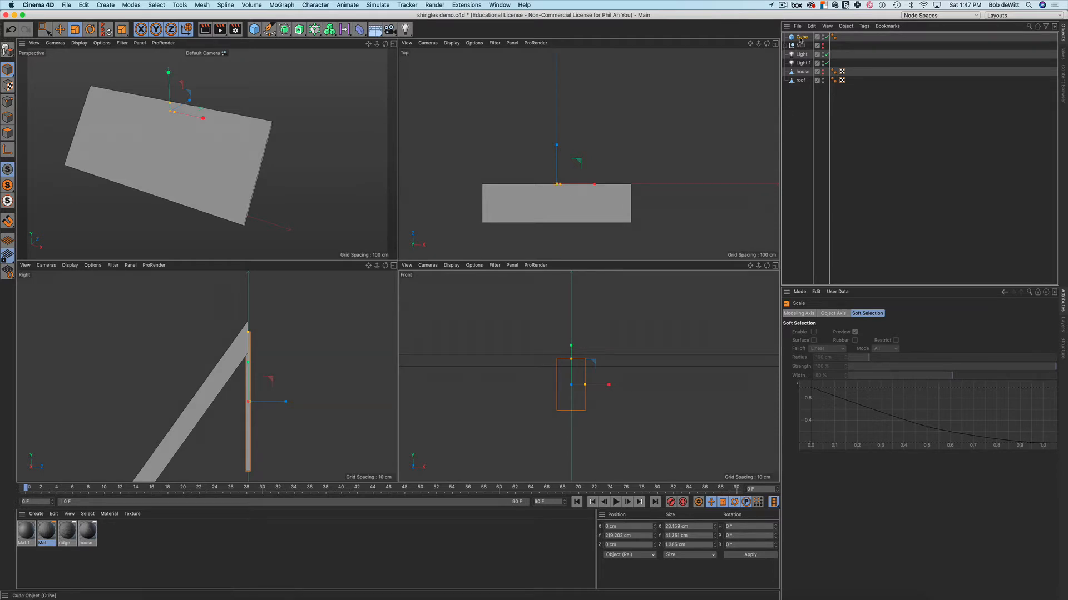
Raise the Cube's Segments X to 8 in the Attributes panel's Object tab
left_click(801, 39)
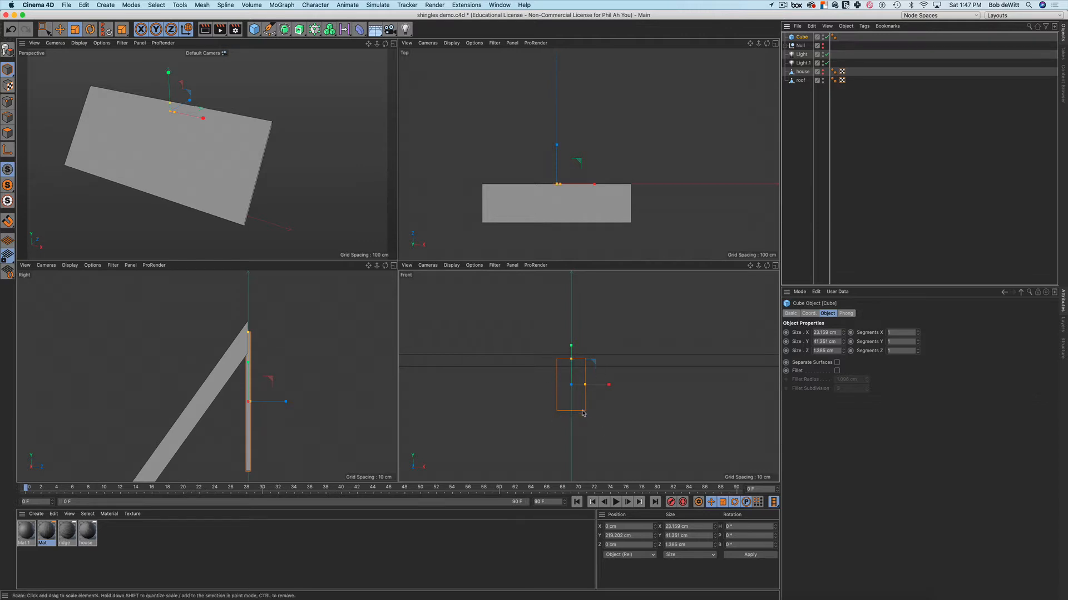
scroll(580, 408, "up", 5)
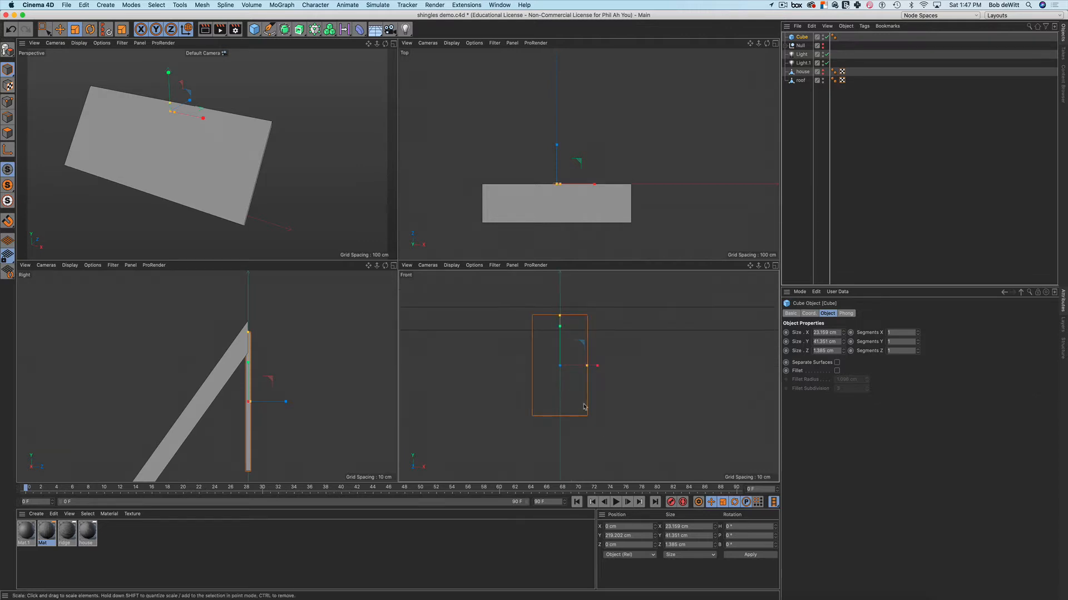
middle_click_drag(583, 421, 583, 428, "alt")
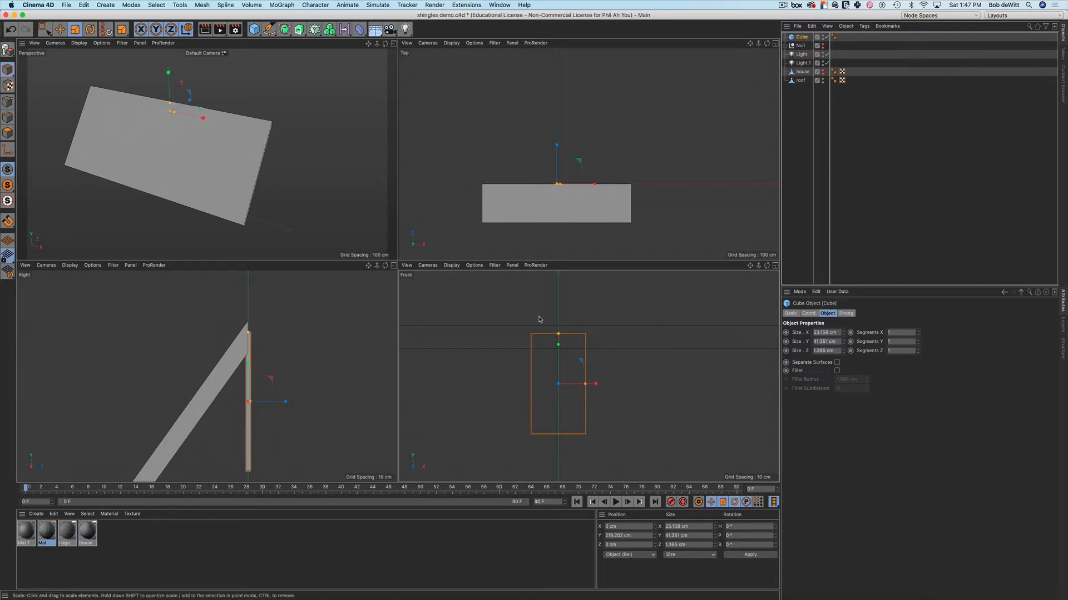
left_click(918, 332)
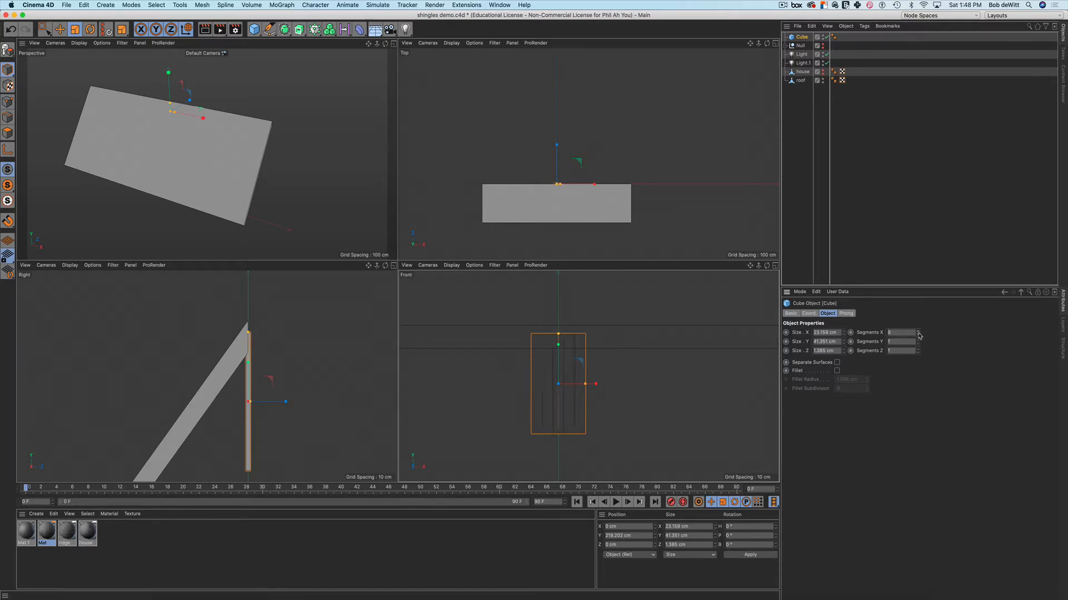
left_click(917, 331)
left_click(918, 332)
left_click(918, 333)
left_click(918, 332)
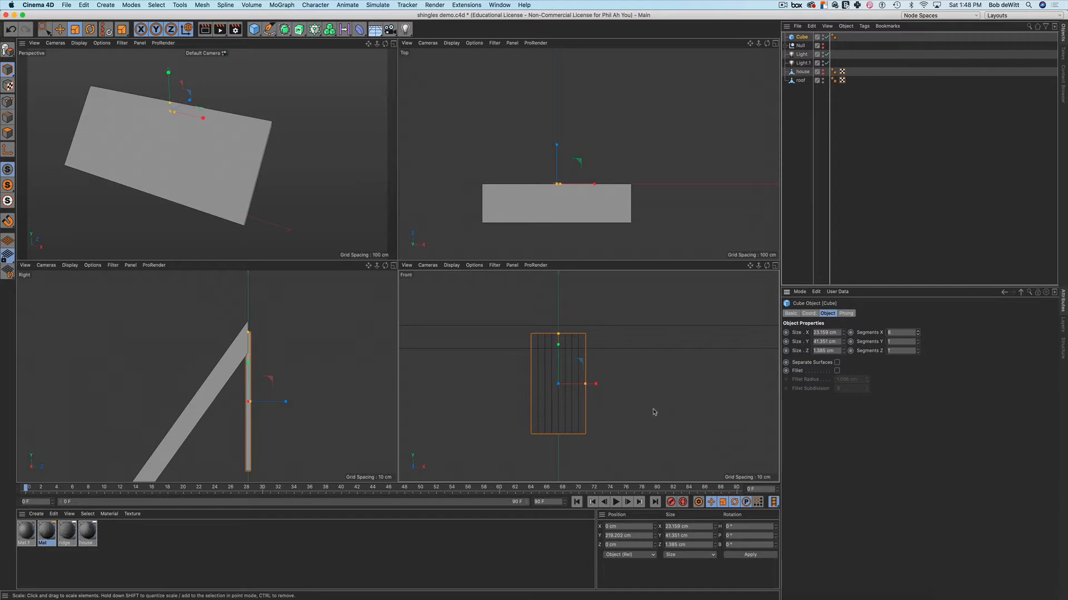
middle_click_drag(654, 412, 648, 390, "alt")
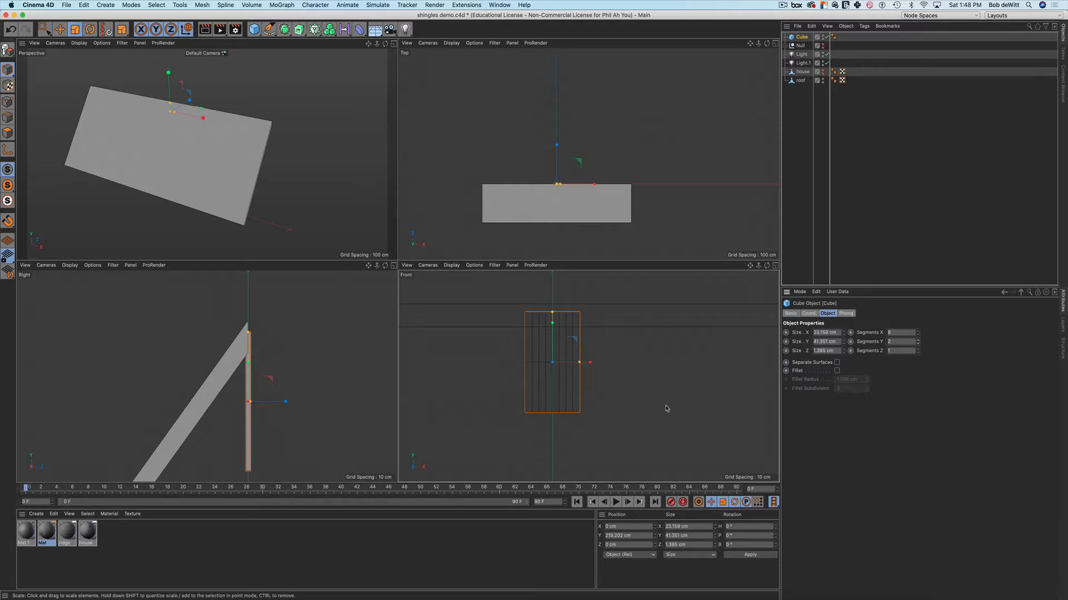
Make the 8-segment cube editable with C and switch to Edges mode
key("c")
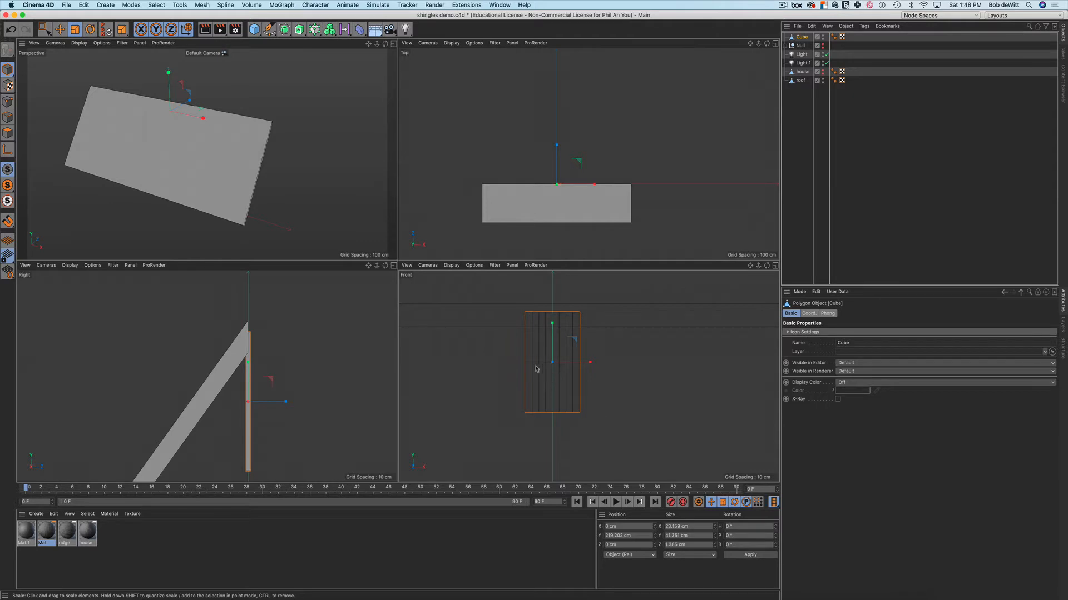
scroll(538, 368, "up", 5)
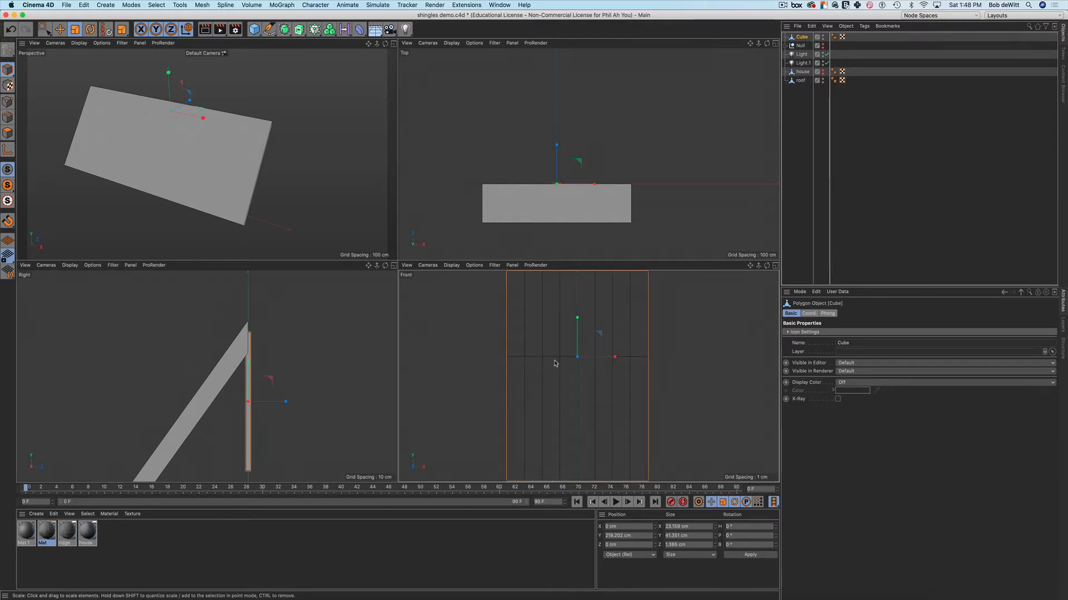
key("Return")
Loop-select the shingle's horizontal edge and try moving it down, undoing the first attempt
double_click(555, 358)
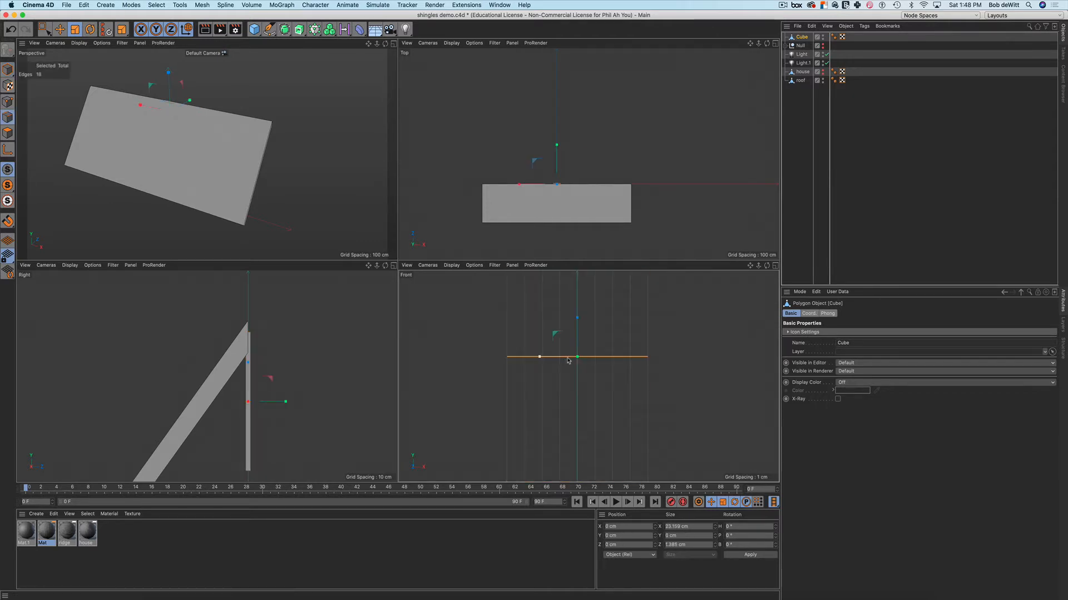
key("e")
left_click_drag(576, 317, 570, 380)
key("super+z")
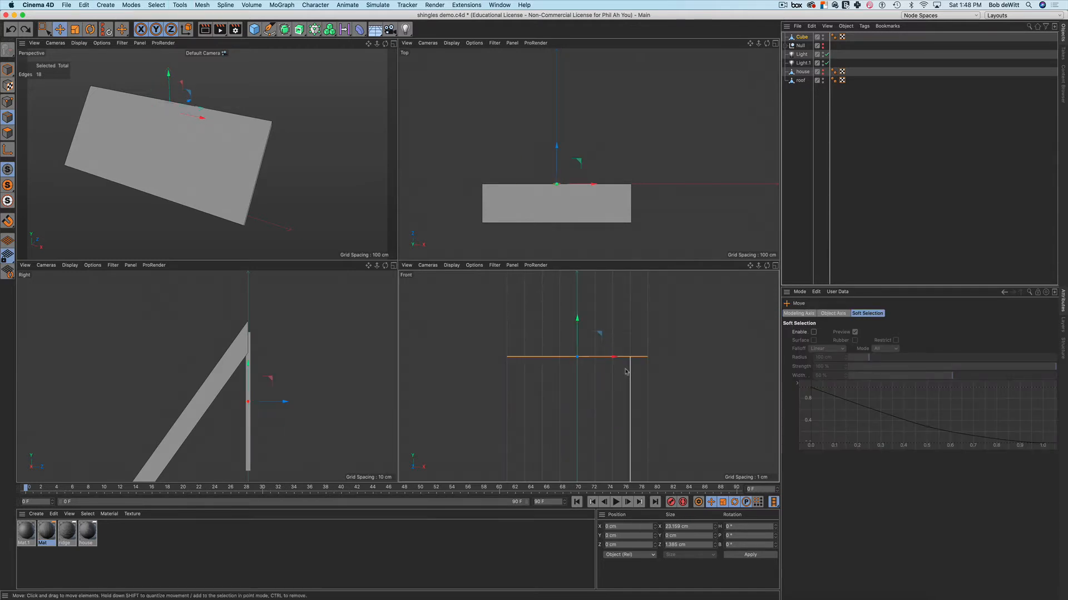
Lower the horizontal edge loop about 10.72 cm toward the strip's bottom, then deselect it
scroll(642, 369, "down", 4)
scroll(642, 370, "down", 1)
middle_click_drag(642, 370, 640, 347, "alt")
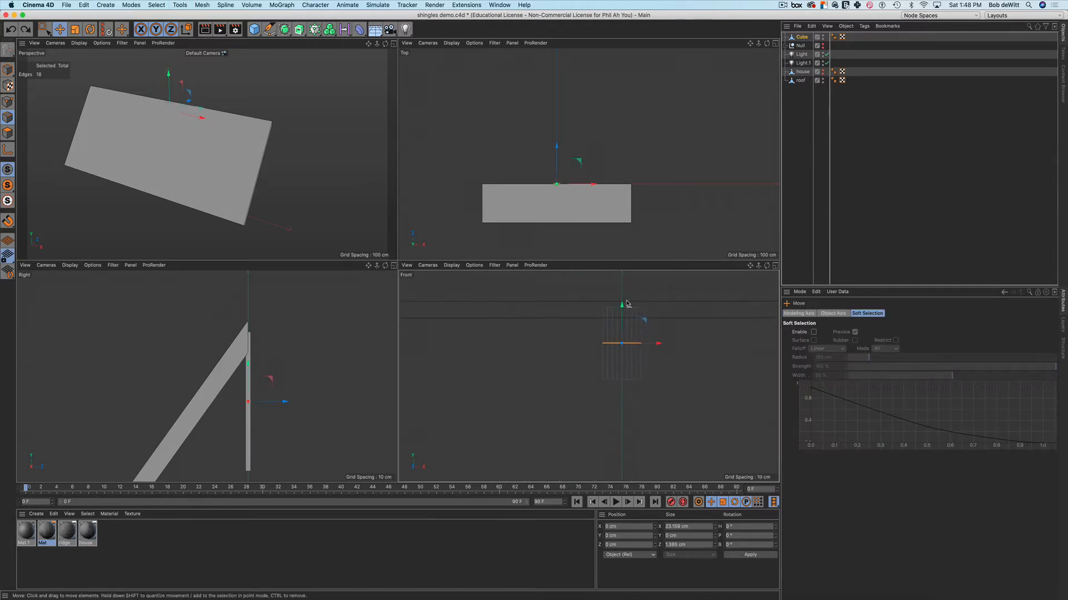
left_click_drag(621, 305, 622, 324)
scroll(626, 350, "up", 3)
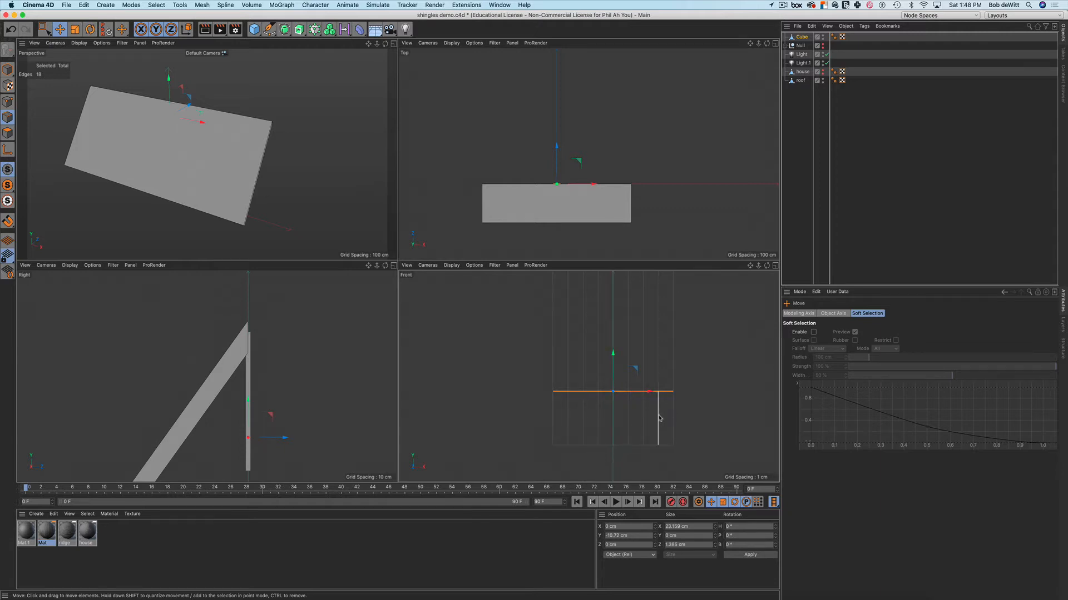
middle_click_drag(662, 438, 639, 427)
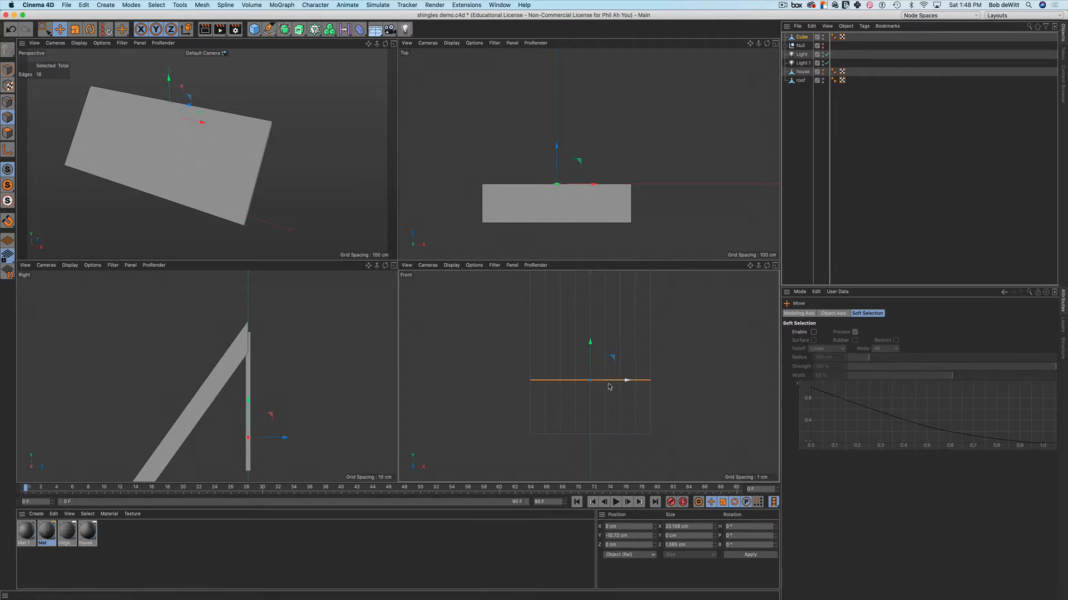
left_click(676, 392)
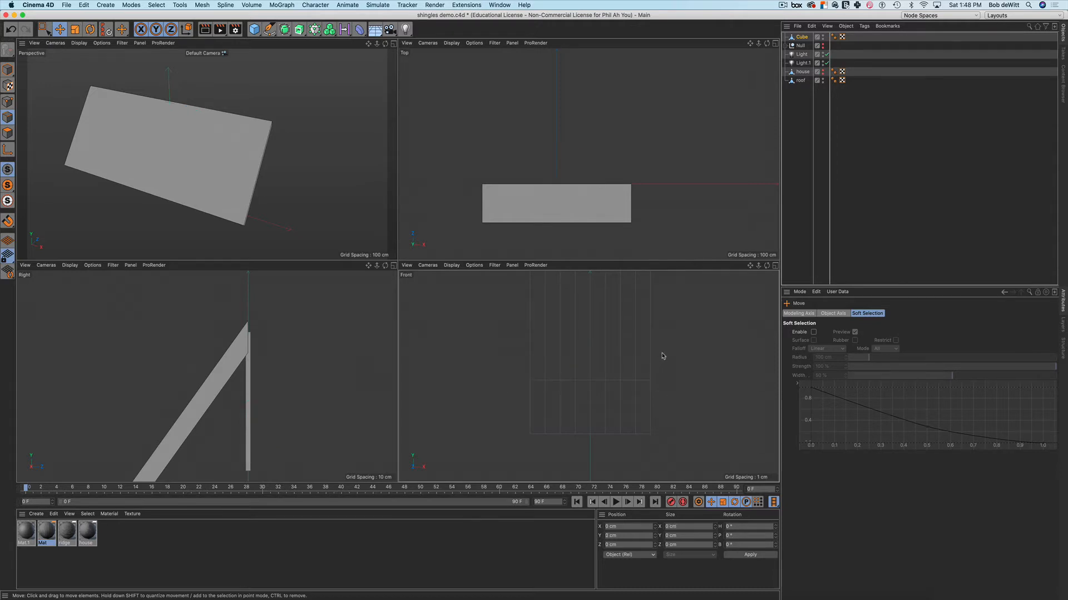
scroll(660, 356, "down", 3)
middle_click_drag(661, 356, 580, 378)
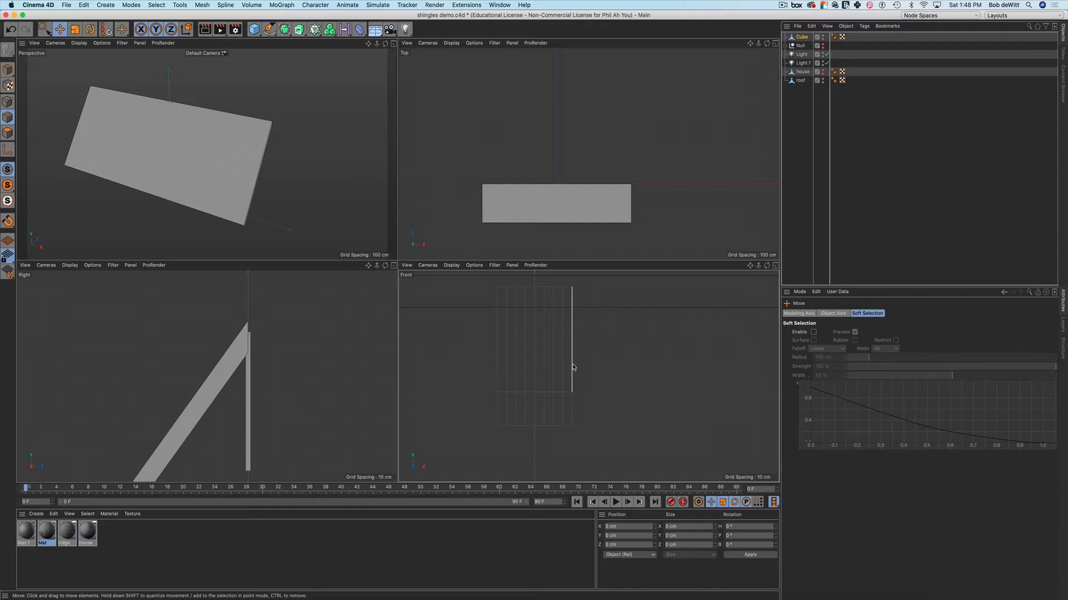
In Model mode, Ctrl-drag the Cube along X four times to make Cube.1 through Cube.4 in a row
left_click(802, 37)
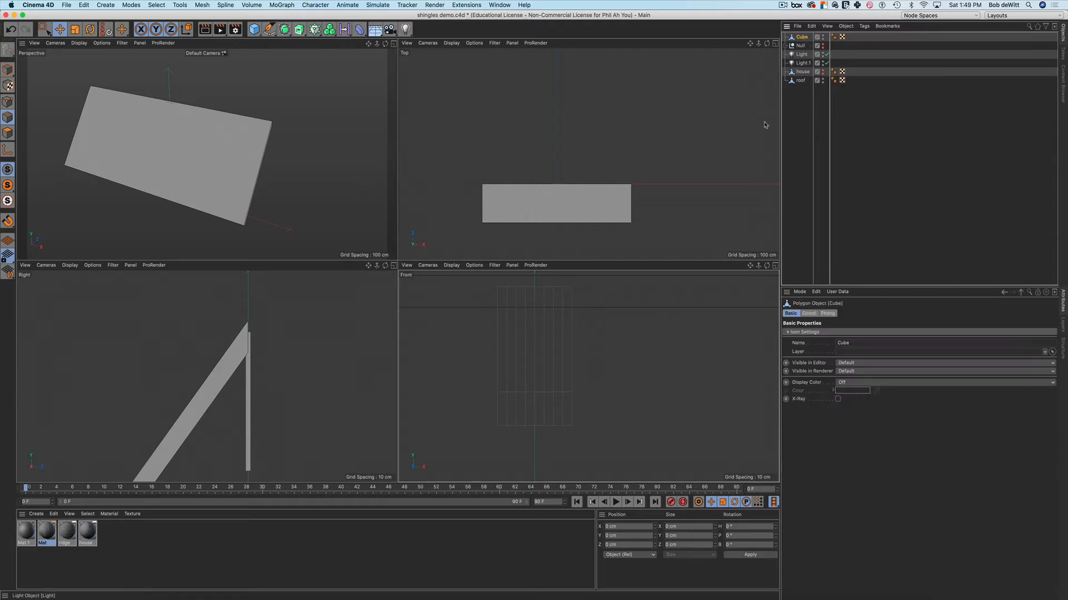
left_click(8, 70)
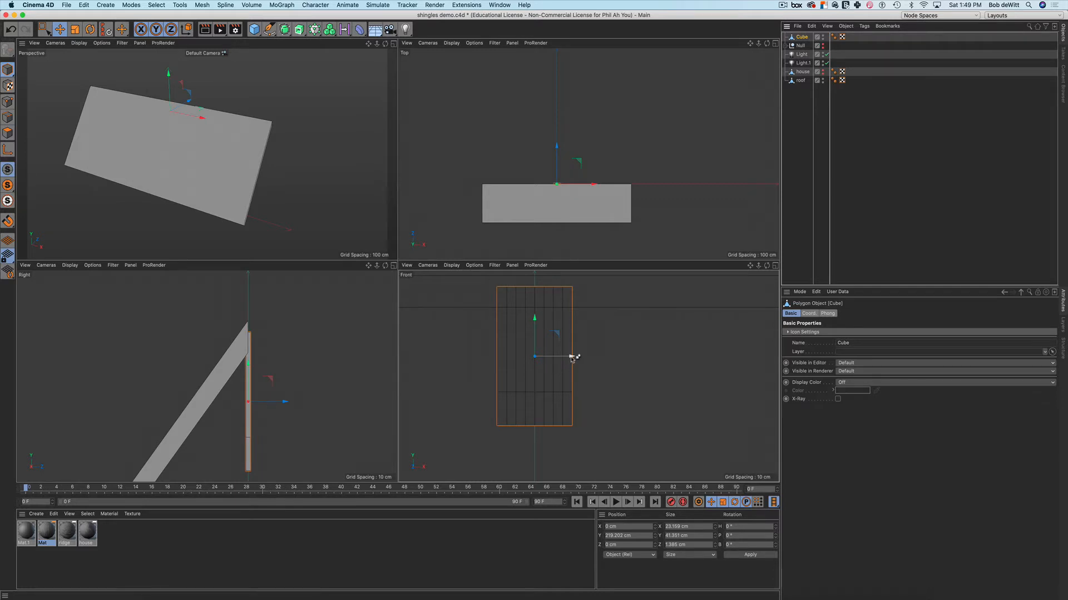
left_click_drag(571, 356, 740, 363, "ctrl")
middle_click_drag(730, 363, 667, 359, "alt")
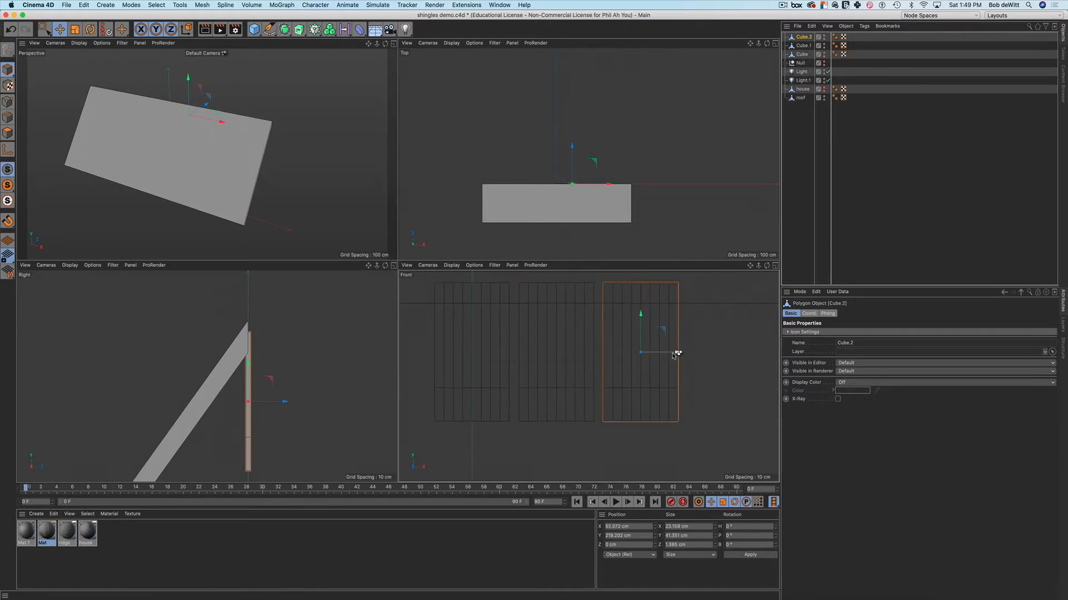
left_click_drag(674, 356, 746, 357, "ctrl")
scroll(724, 366, "down", 3)
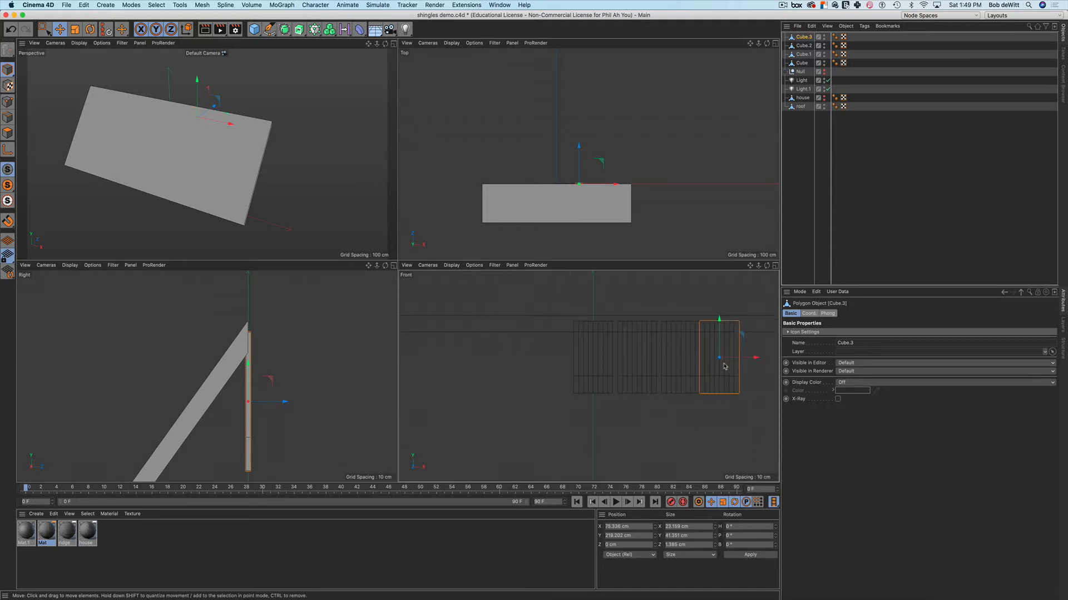
middle_click_drag(725, 366, 664, 370, "alt")
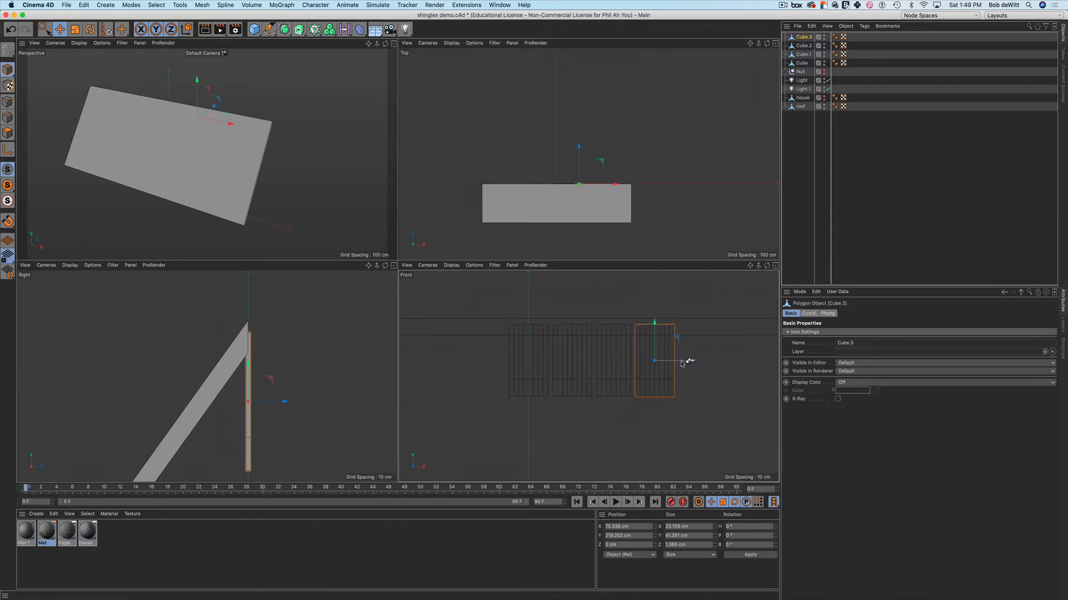
left_click_drag(691, 358, 732, 366, "ctrl")
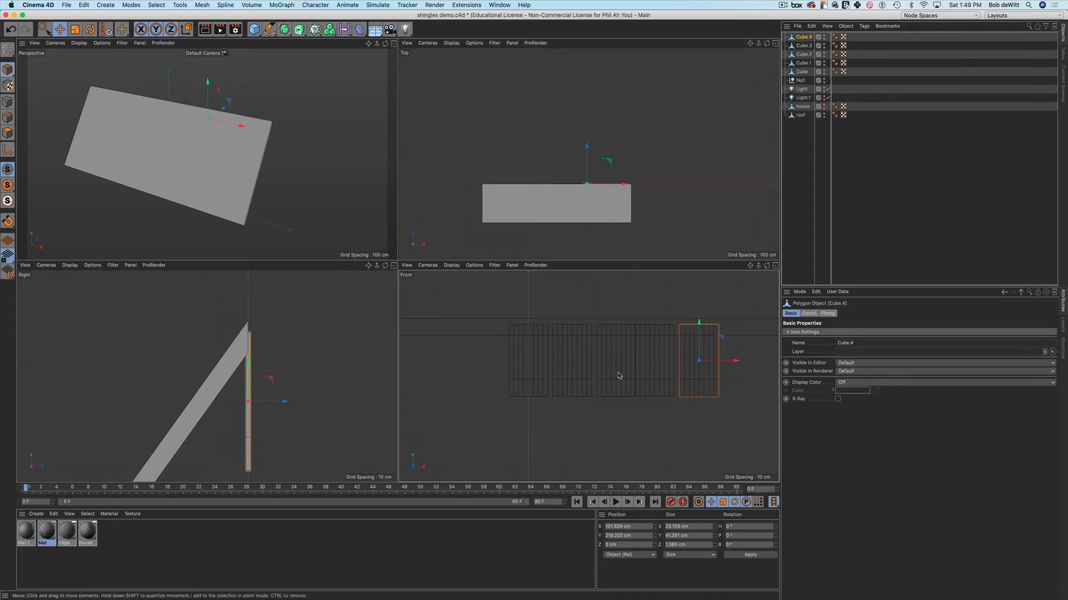
scroll(618, 377, "up", 6)
scroll(619, 377, "down", 4)
middle_click_drag(655, 380, 616, 376, "alt")
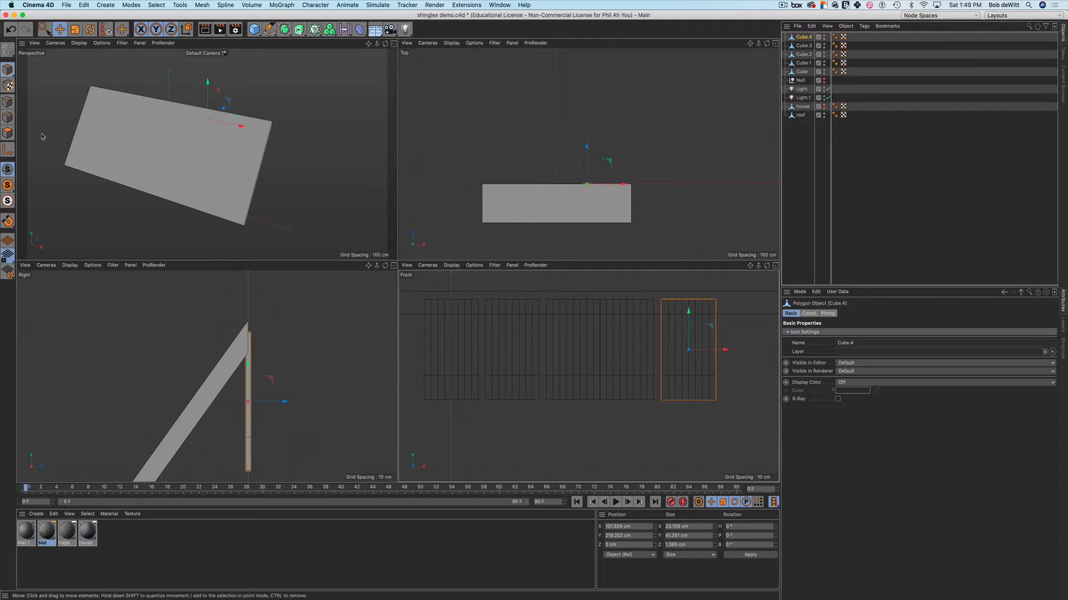
In Points mode, raise and lower groups of a strip's bottom-edge points to make it ragged
left_click(8, 102)
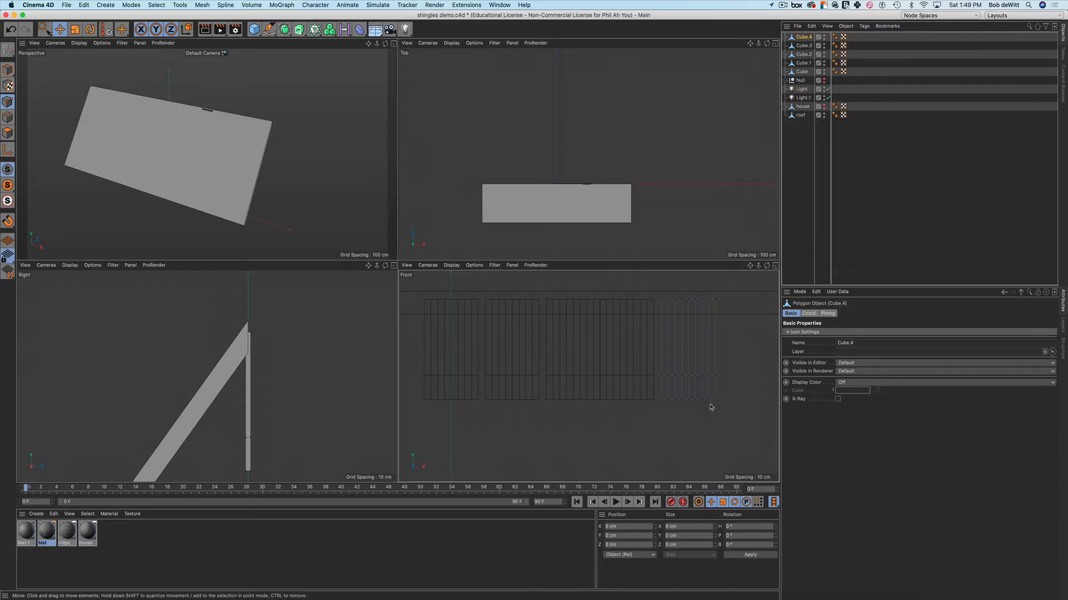
scroll(710, 407, "up", 5)
key("0")
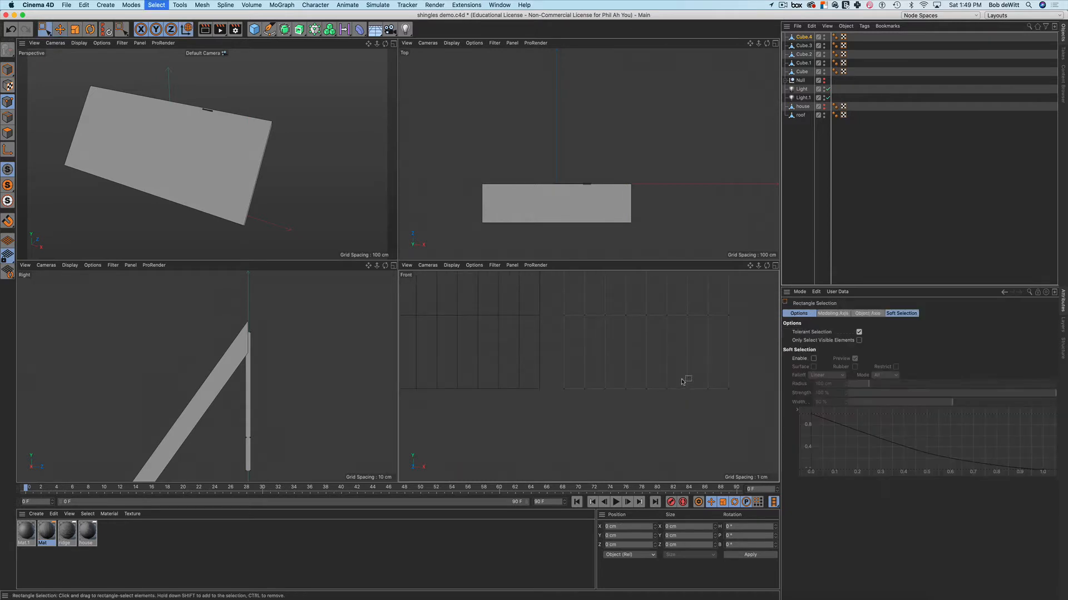
left_click_drag(686, 381, 716, 406)
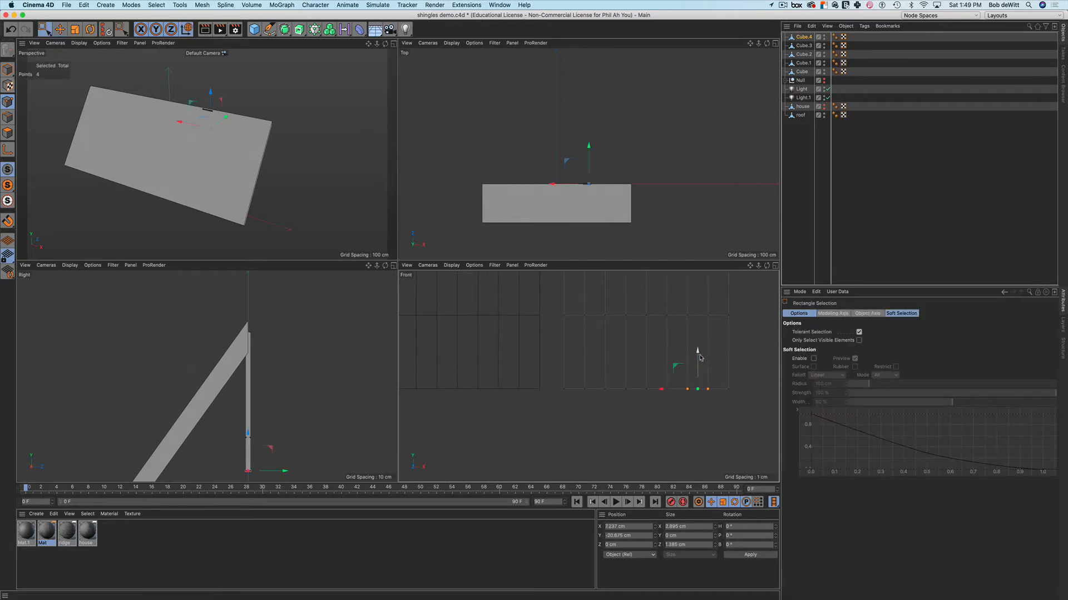
left_click_drag(698, 354, 699, 350)
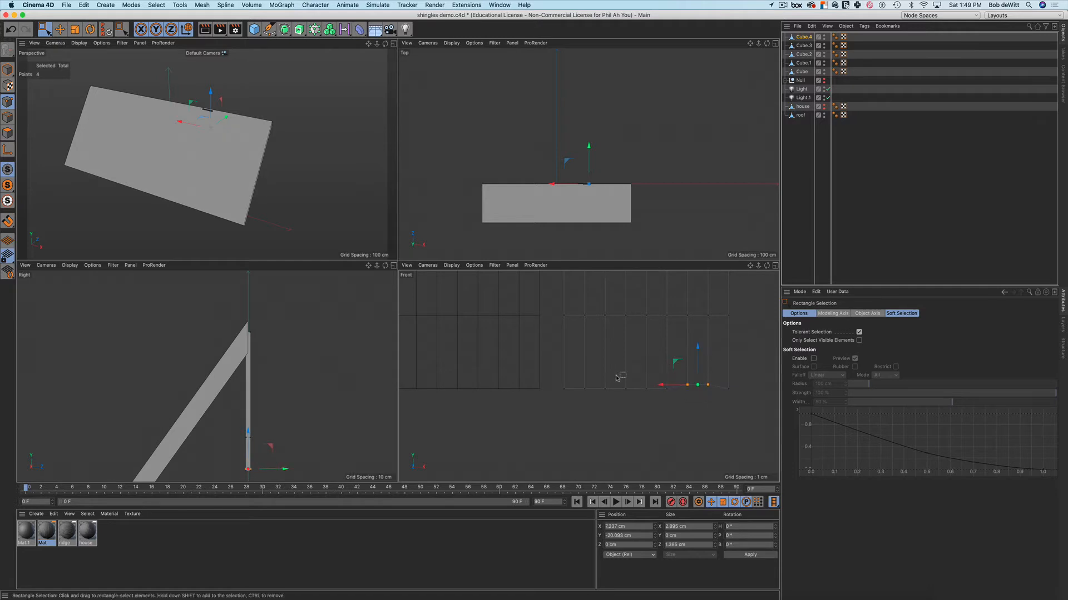
left_click_drag(616, 375, 657, 405)
left_click_drag(635, 351, 636, 357)
left_click_drag(559, 372, 618, 403)
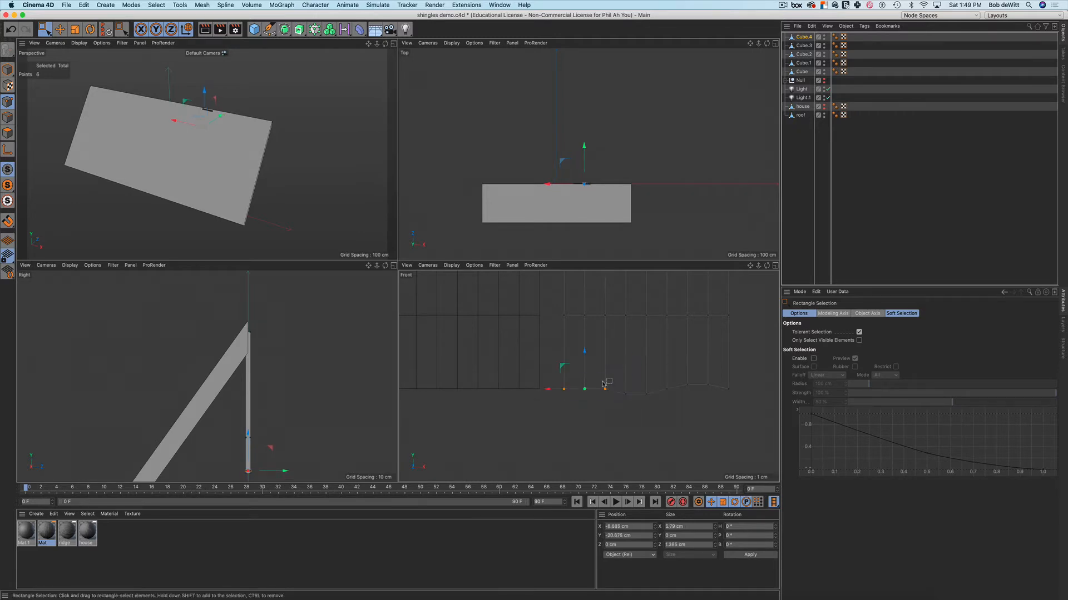
left_click(584, 351)
left_click_drag(559, 377, 619, 403)
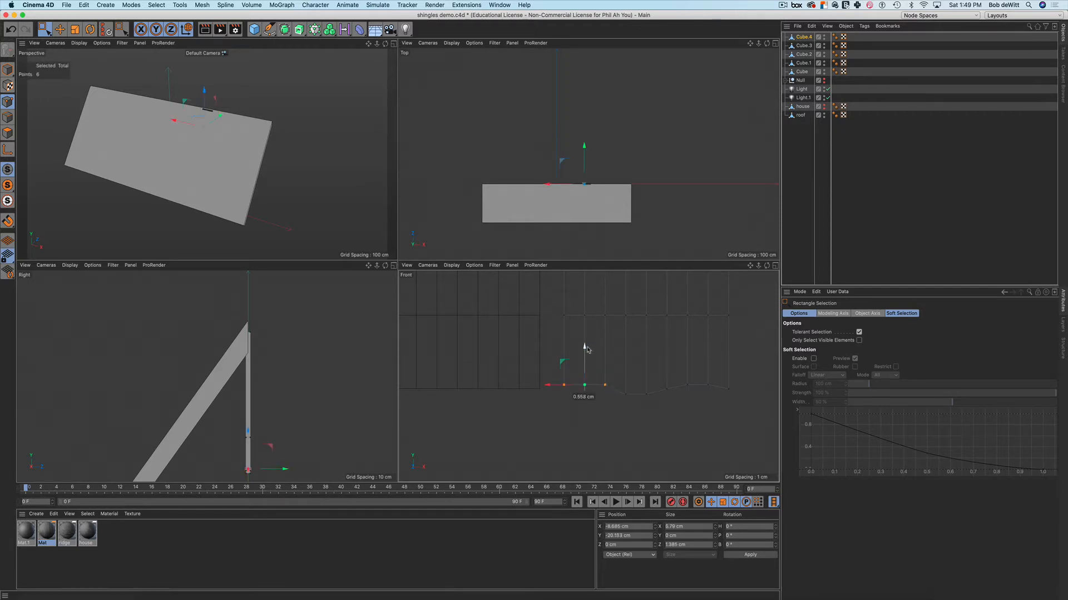
left_click_drag(588, 349, 588, 347)
scroll(595, 354, "down", 4)
middle_click_drag(595, 354, 678, 352, "alt")
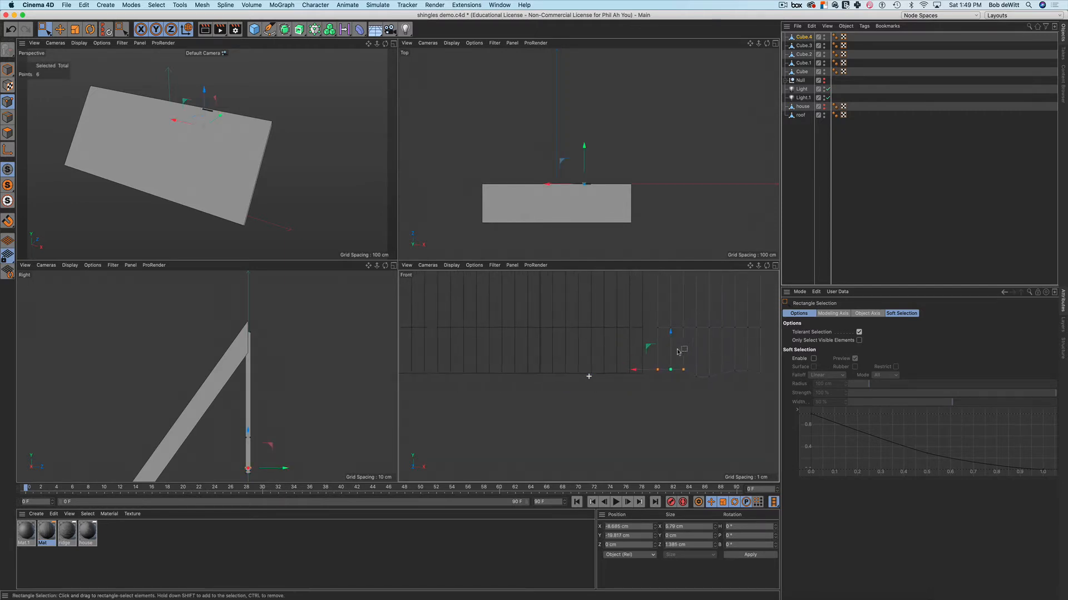
Notch Cube.3's bottom edge by shifting its bottom points up, sideways and back down
key("Return")
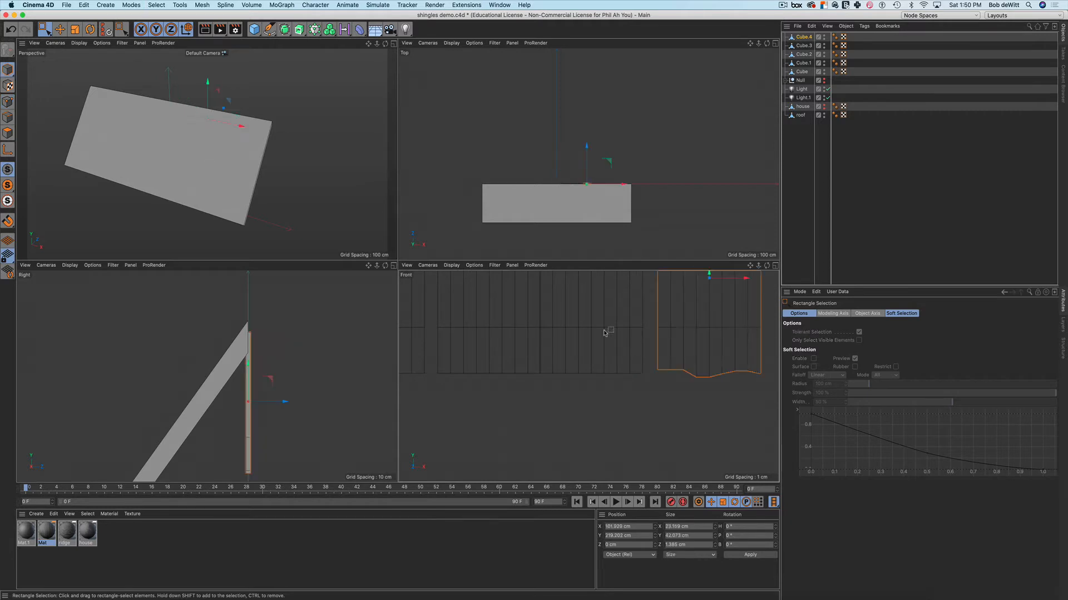
left_click(608, 334)
key("Return")
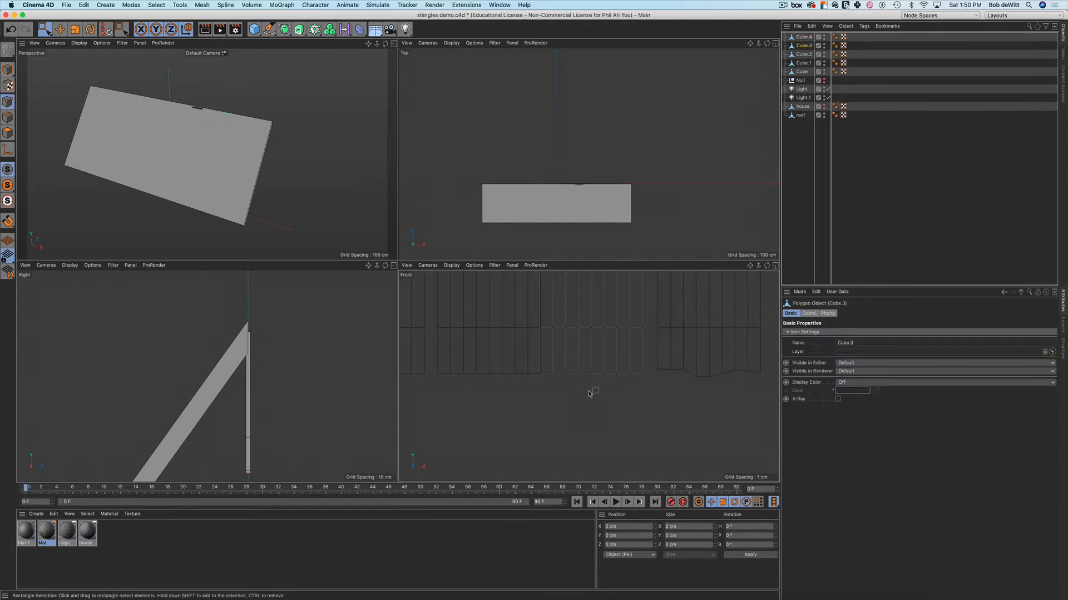
left_click_drag(563, 368, 584, 382)
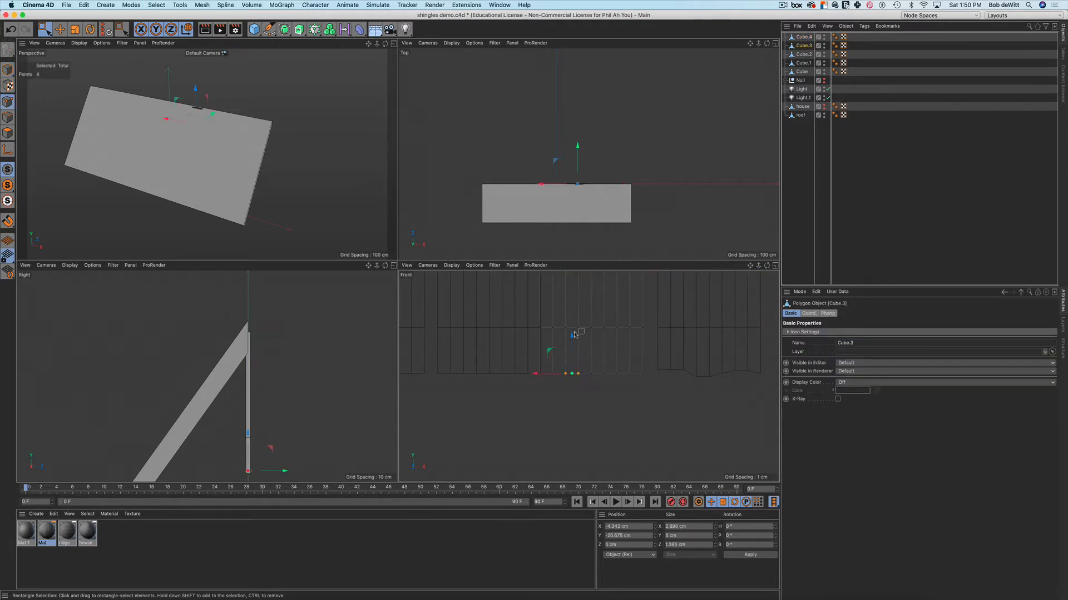
left_click_drag(572, 335, 571, 330)
left_click_drag(620, 371, 624, 344)
middle_click_drag(581, 360, 661, 357, "alt")
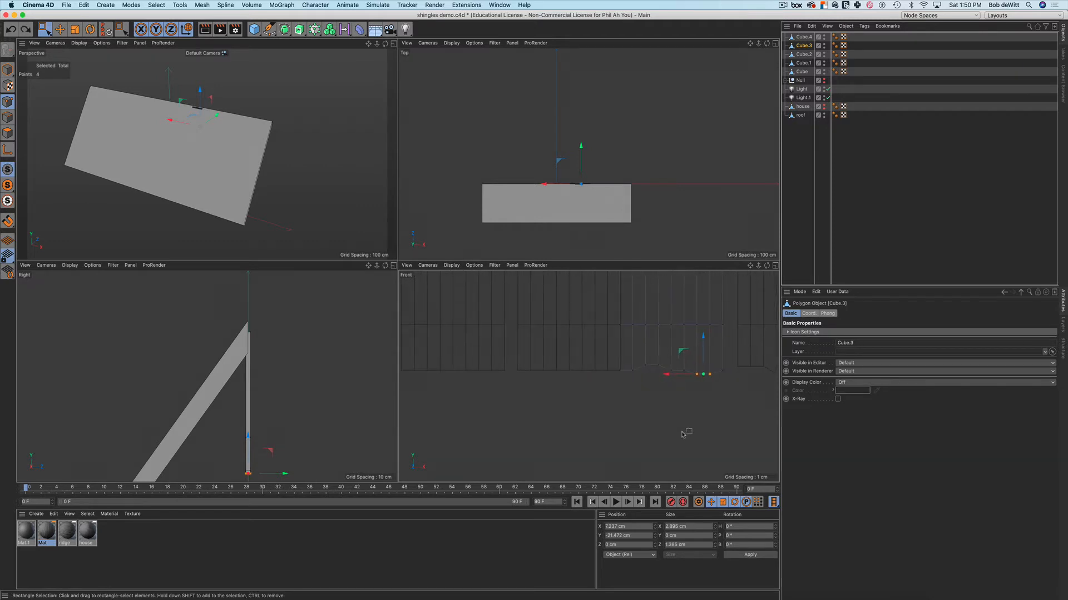
middle_click_drag(682, 412, 656, 407, "alt")
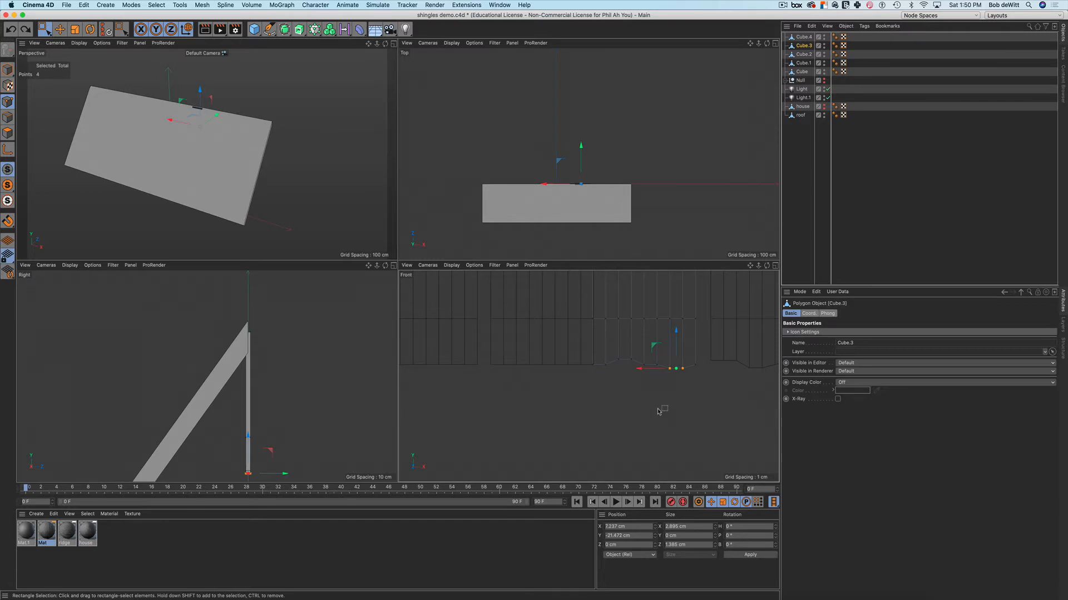
left_click(658, 412)
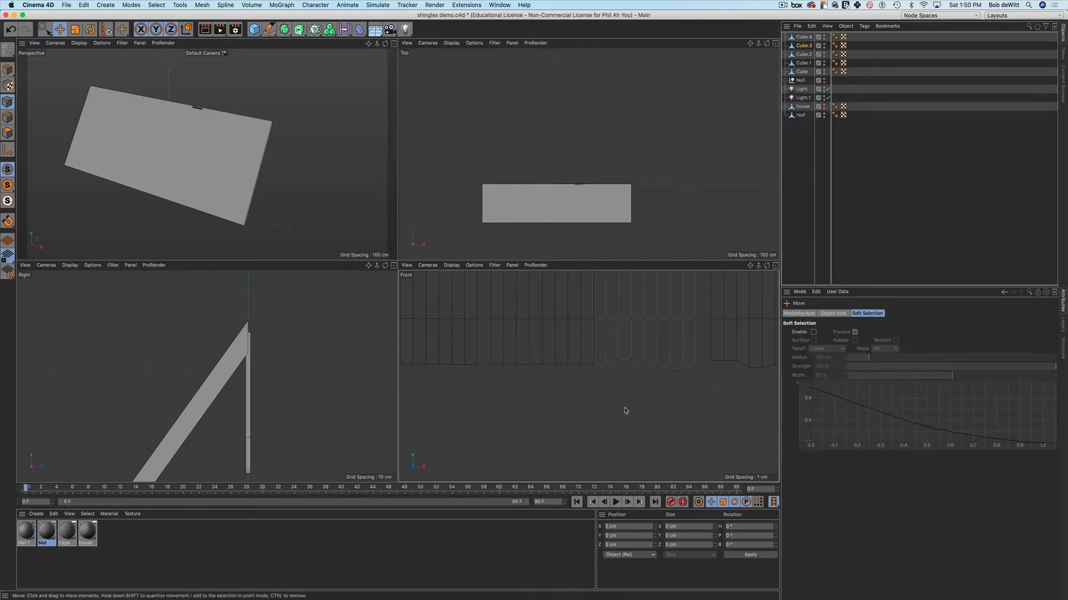
scroll(607, 409, "down", 3)
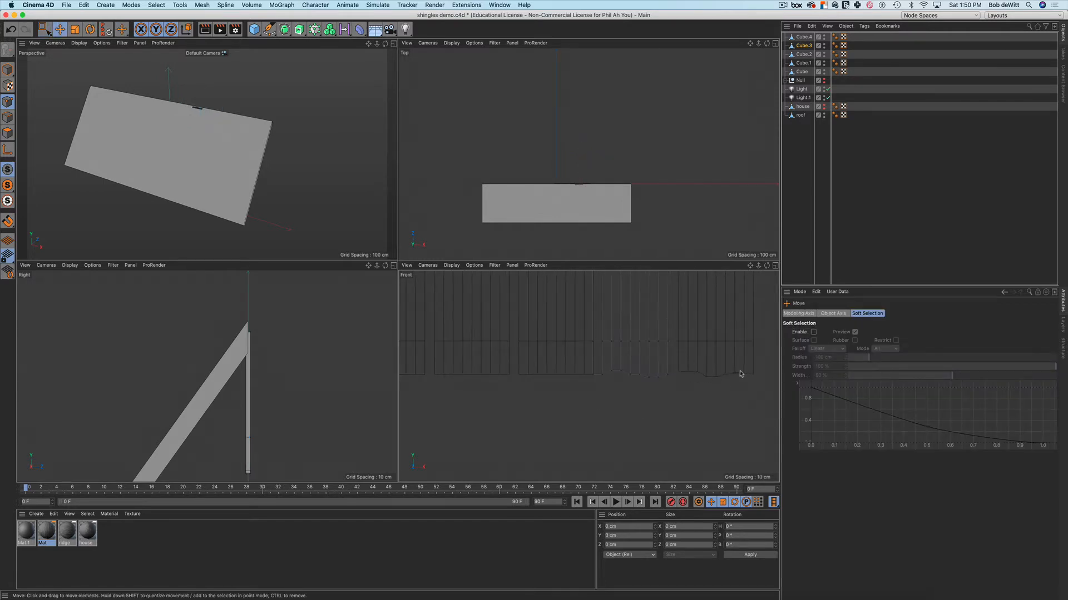
key("Return")
left_click(537, 370)
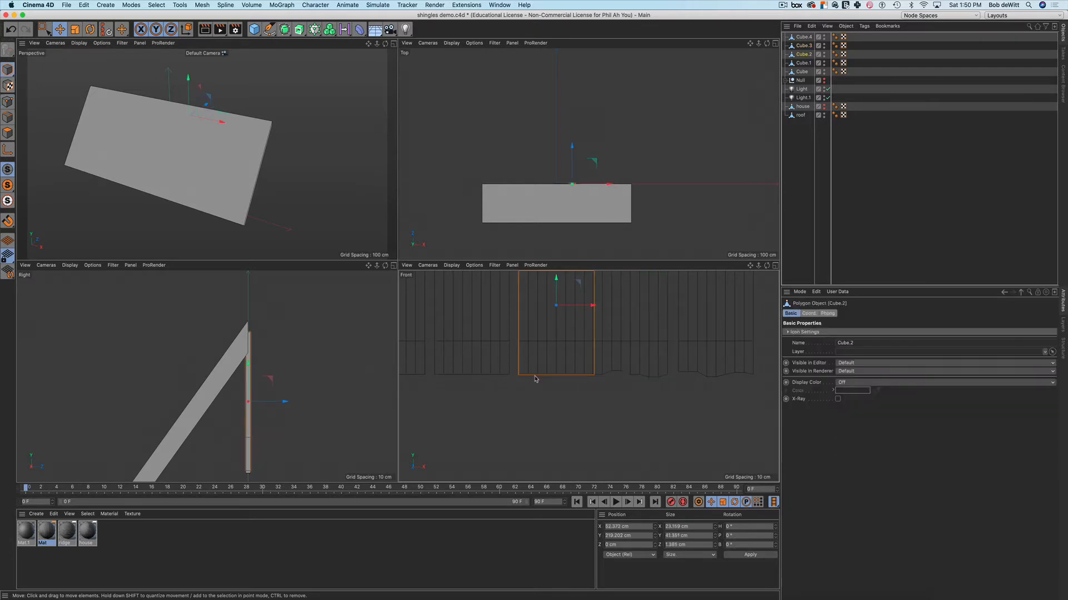
On Cube.2, raise one group of bottom-edge points and pull another down about 2 cm
key("Return")
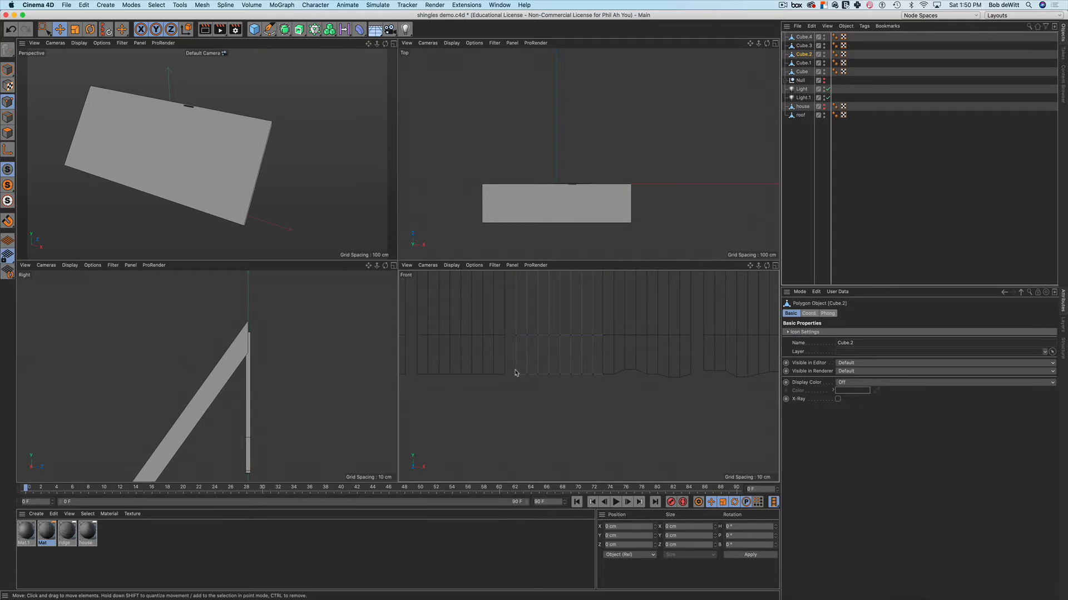
key("0")
left_click_drag(513, 370, 532, 381)
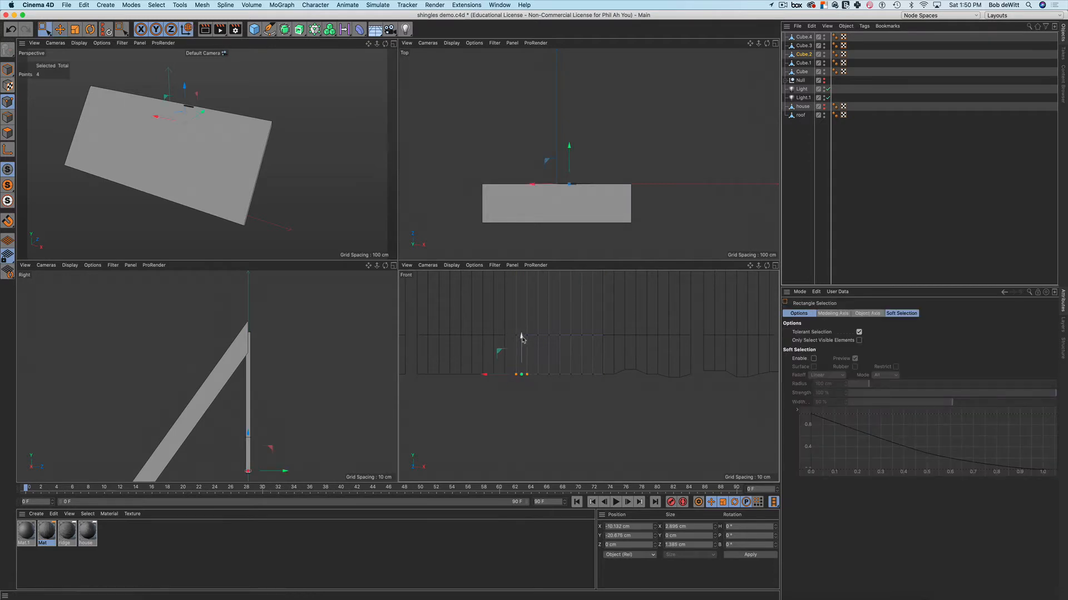
left_click_drag(521, 338, 523, 333)
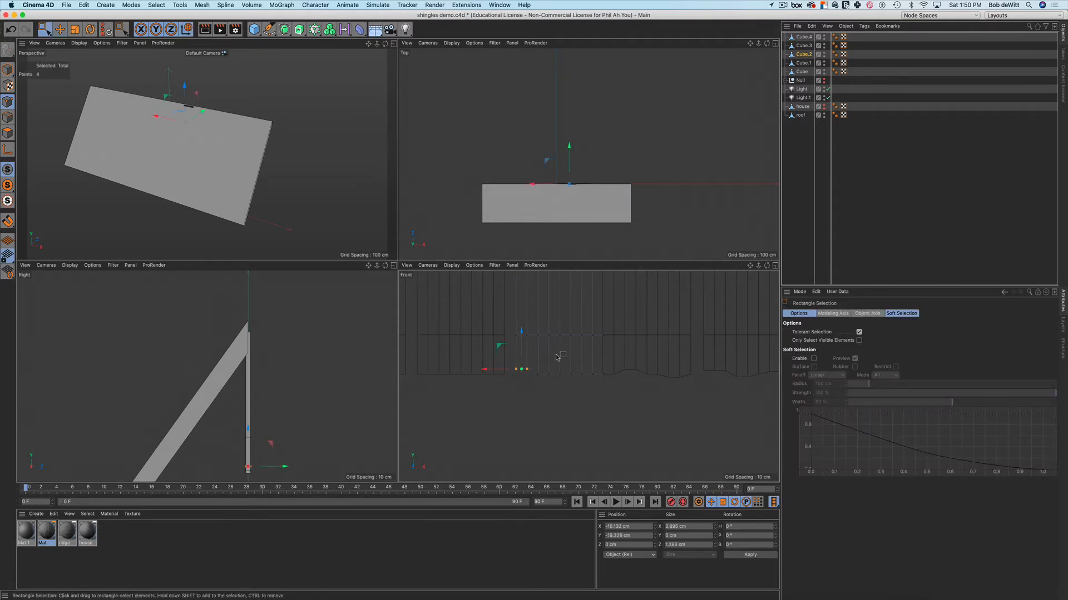
left_click_drag(557, 370, 579, 382)
left_click_drag(566, 338, 565, 347)
middle_click_drag(479, 373, 596, 375, "alt")
key("Return")
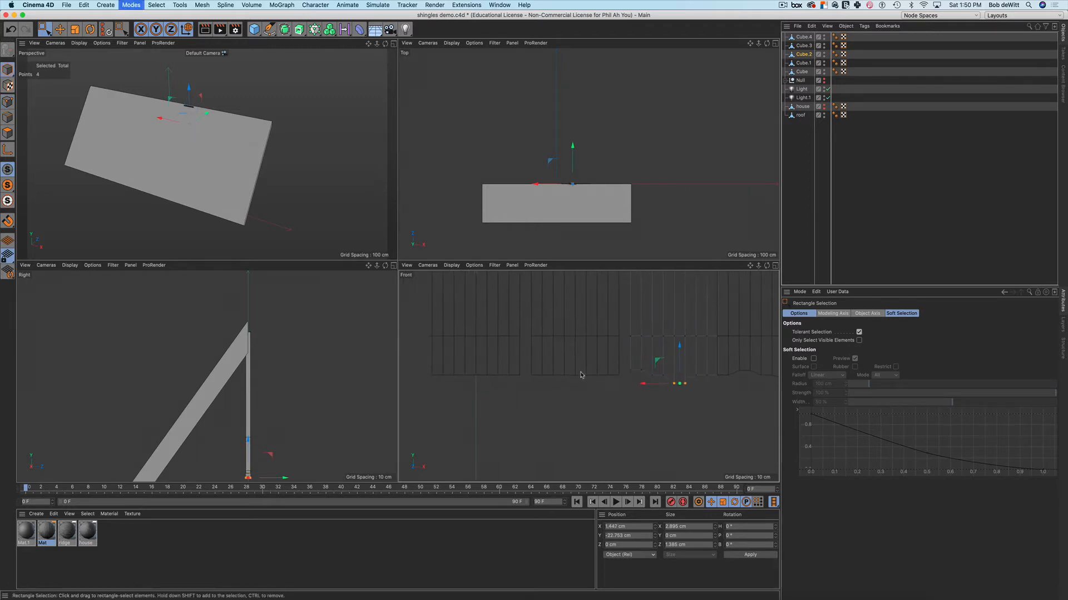
Lower a group of Cube.1's bottom-right points slightly
left_click(552, 359)
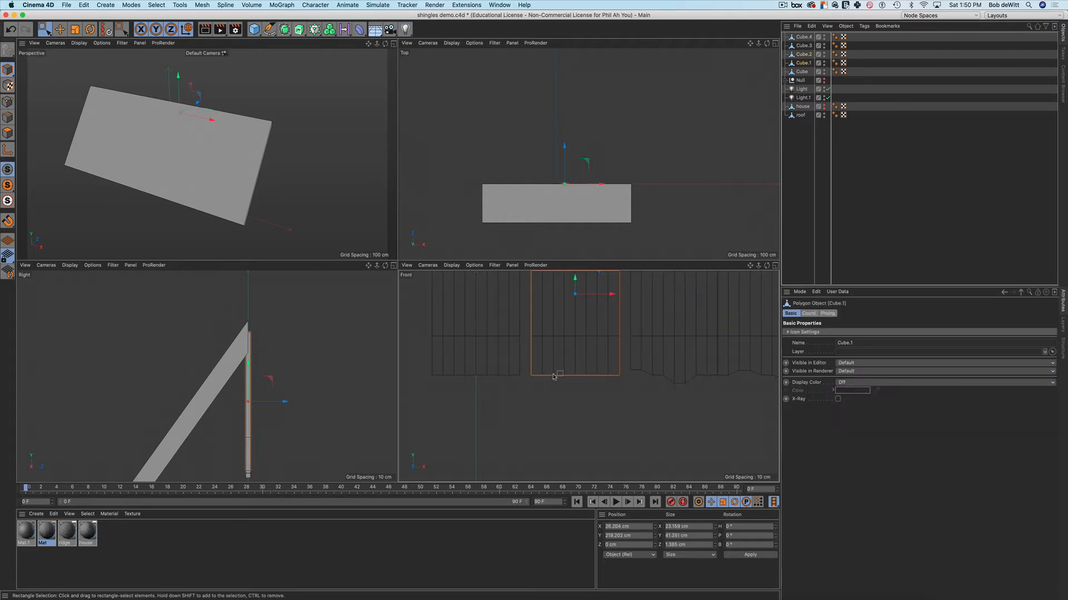
left_click(553, 378)
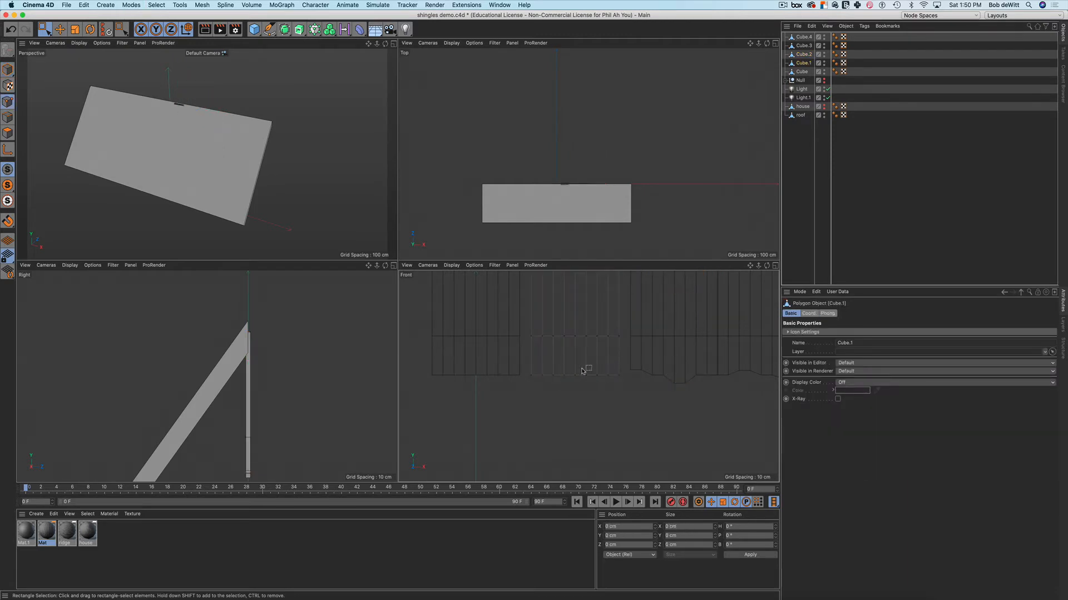
left_click_drag(590, 367, 632, 389)
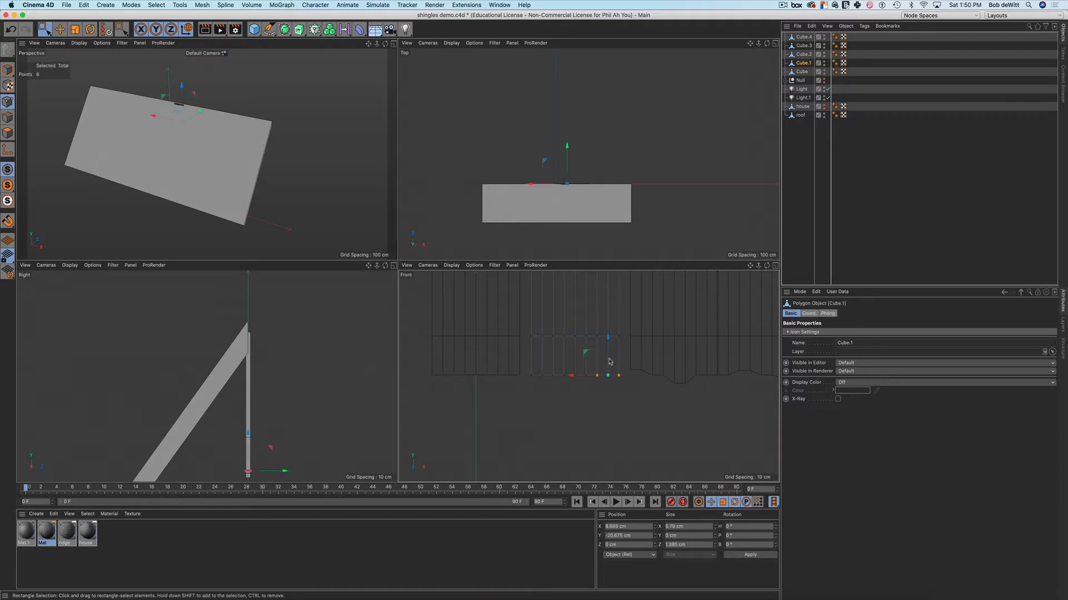
left_click_drag(608, 339, 608, 344)
middle_click_drag(499, 380, 537, 374)
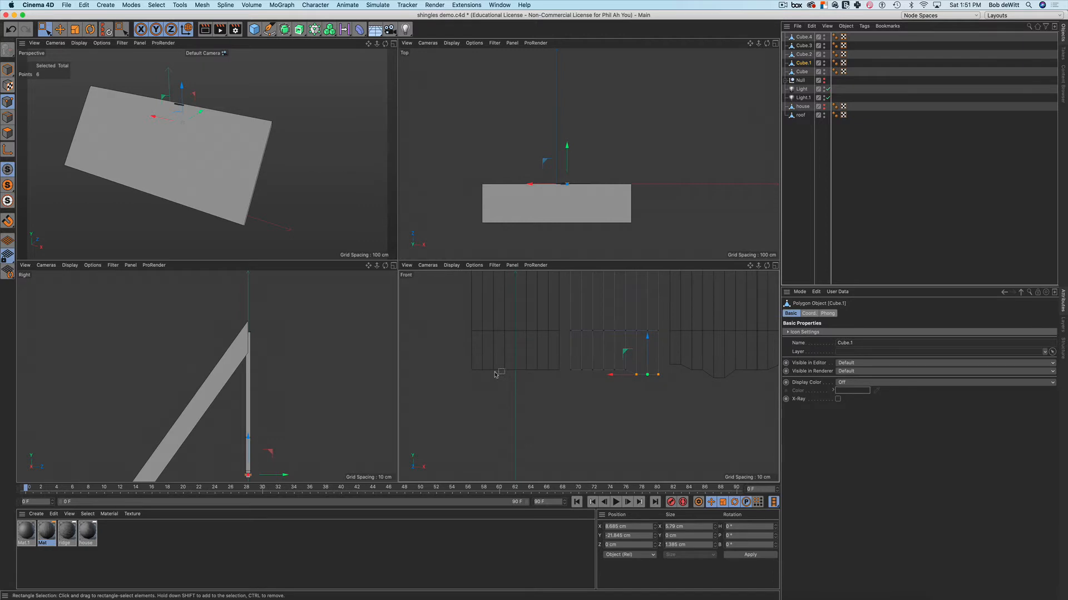
key("Return")
left_click(538, 351)
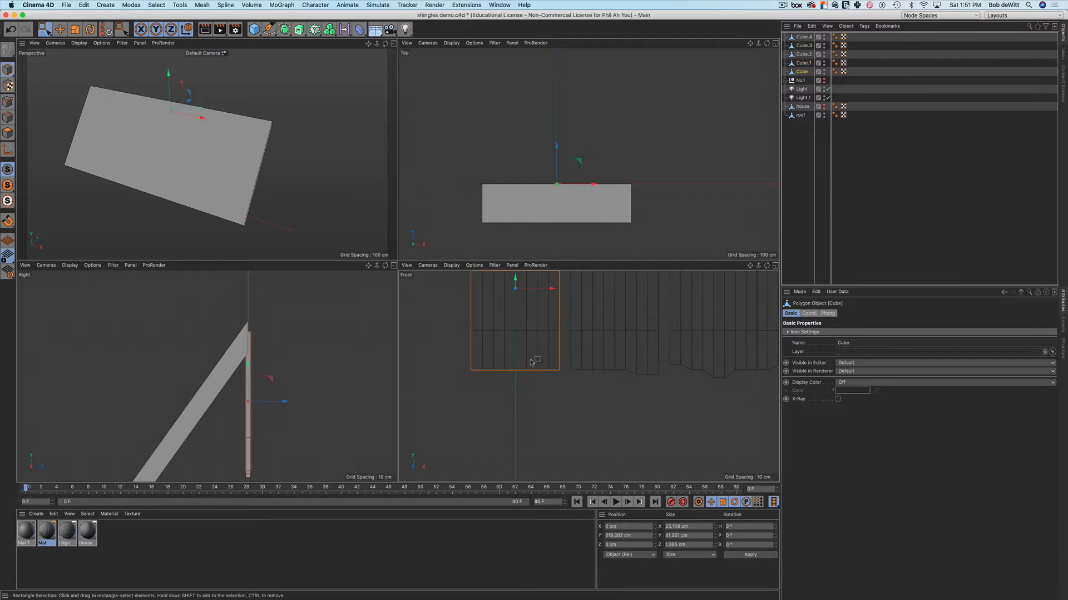
Select eight bottom-edge points of the Cube strip for moving, then clear the selection
key("Return")
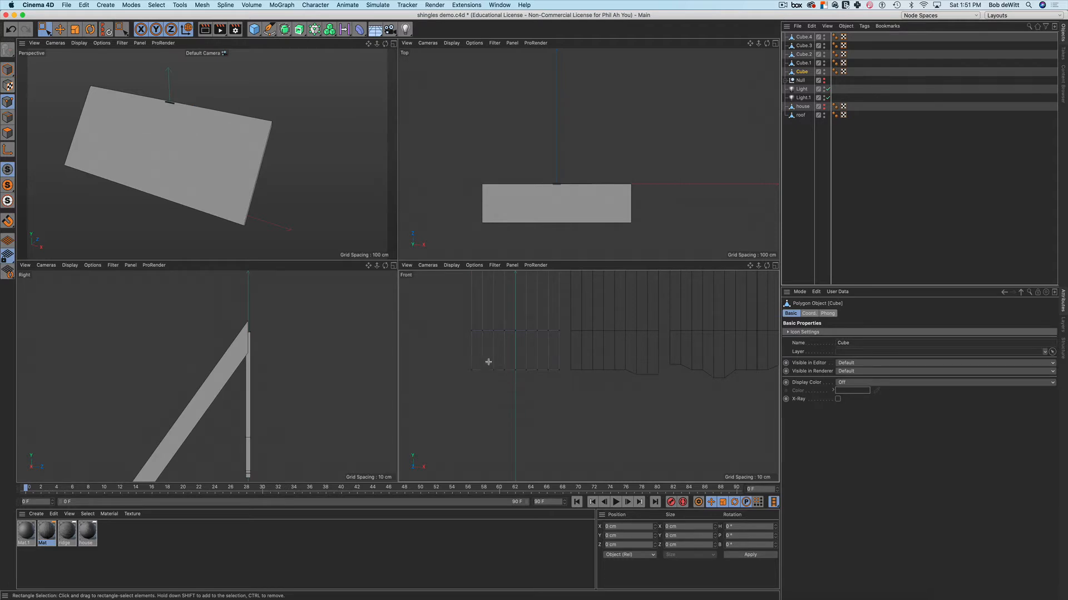
left_click_drag(488, 361, 537, 382)
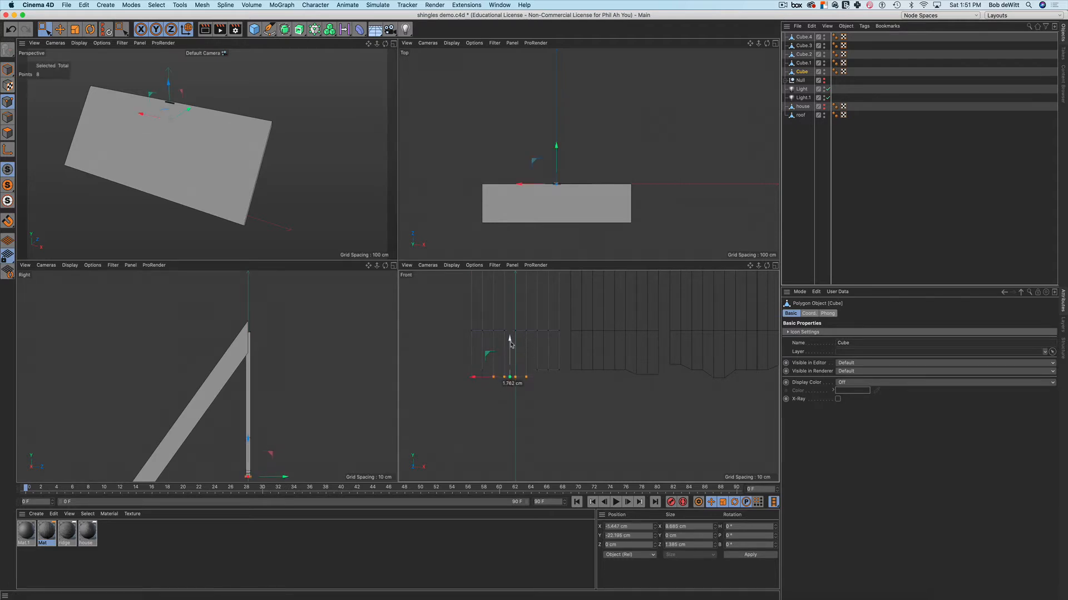
key("e")
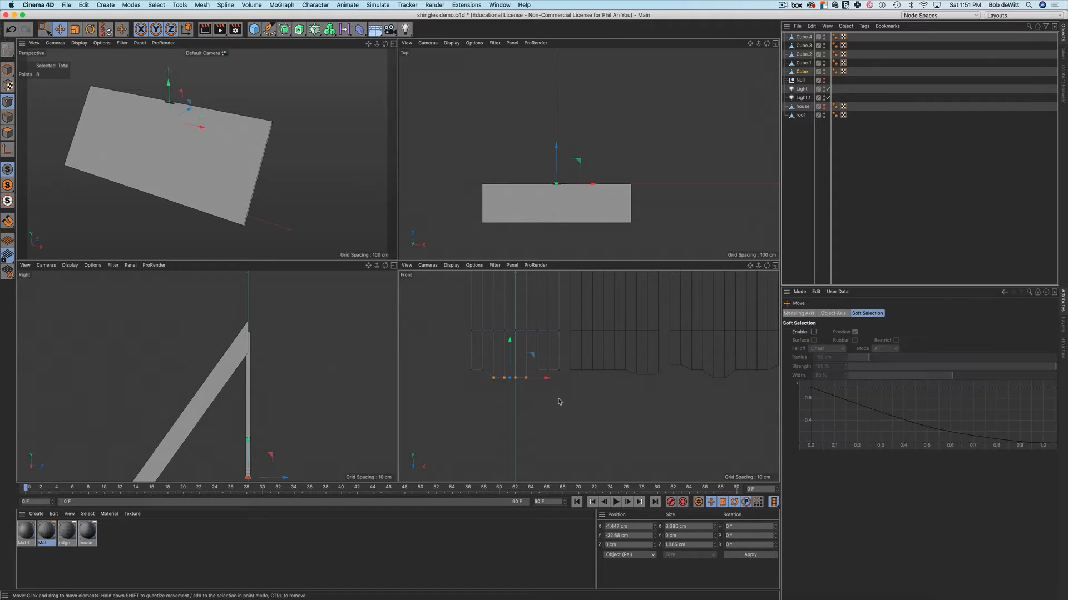
left_click(560, 401)
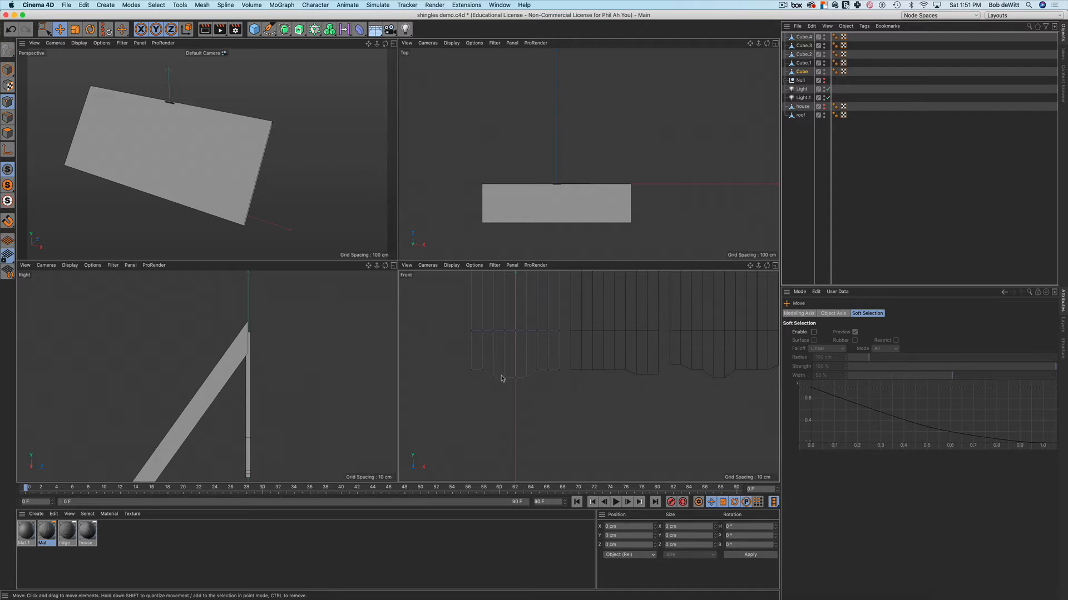
scroll(520, 384, "up", 2)
middle_click_drag(530, 385, 529, 389, "alt")
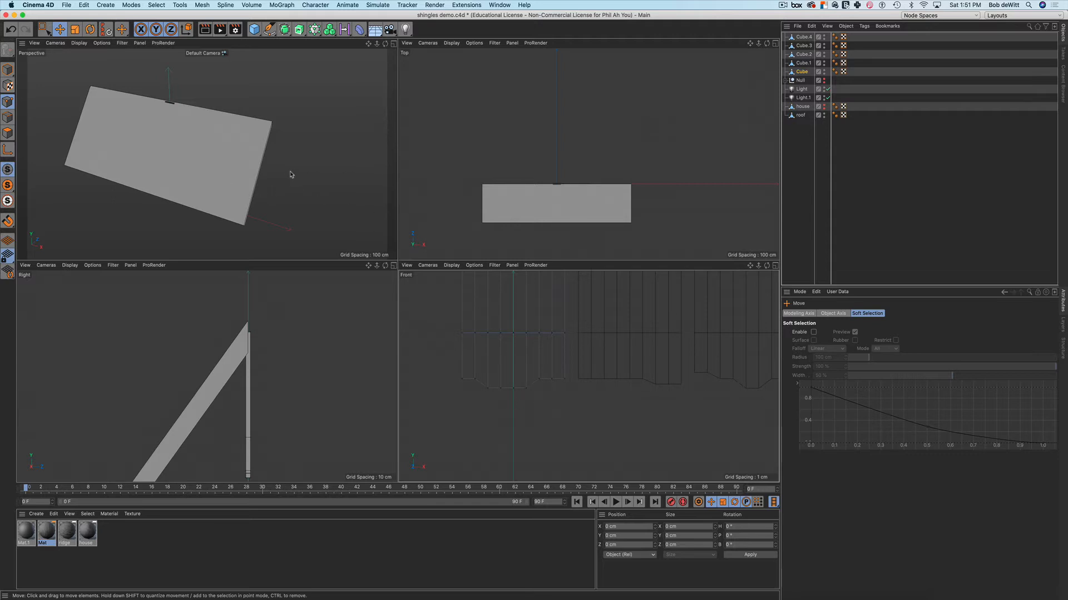
Maximise and orbit the Perspective view, and hide the roof slab so only the shingle strips show
mouse_move(290, 175)
left_mouse_down("alt")
mouse_move(300, 188)
mouse_move(283, 195)
mouse_move(274, 181)
left_mouse_up("alt")
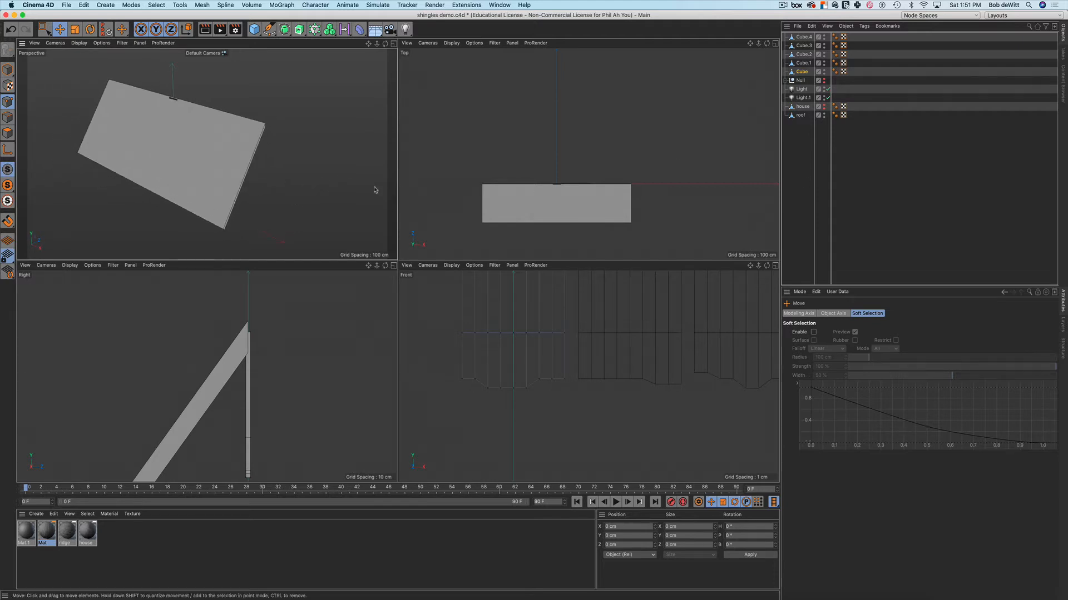
middle_click(381, 81)
left_click_drag(405, 227, 379, 198, "alt")
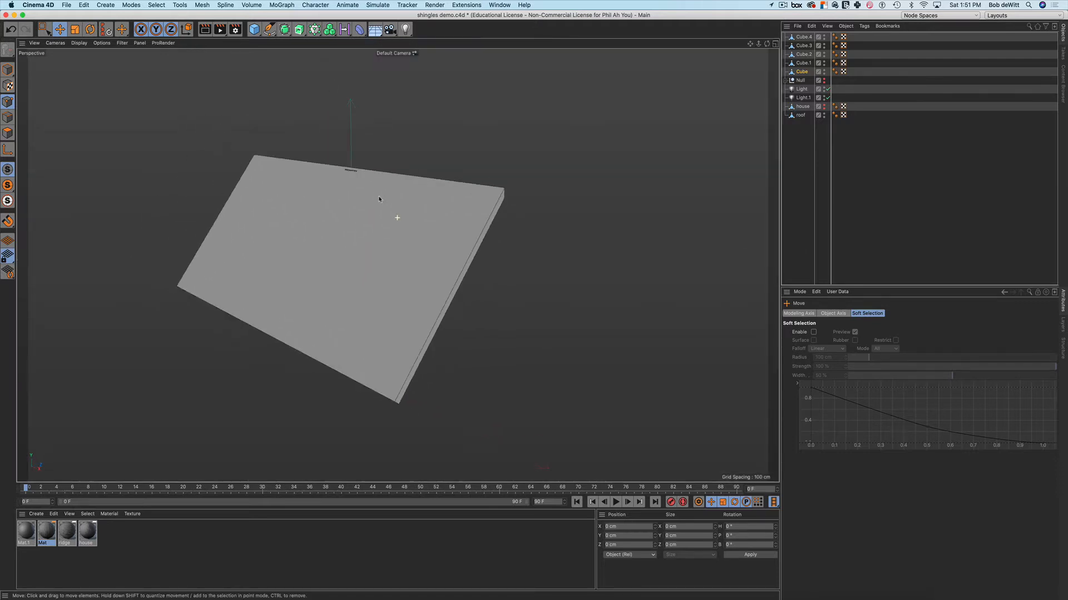
double_click(824, 116, "alt")
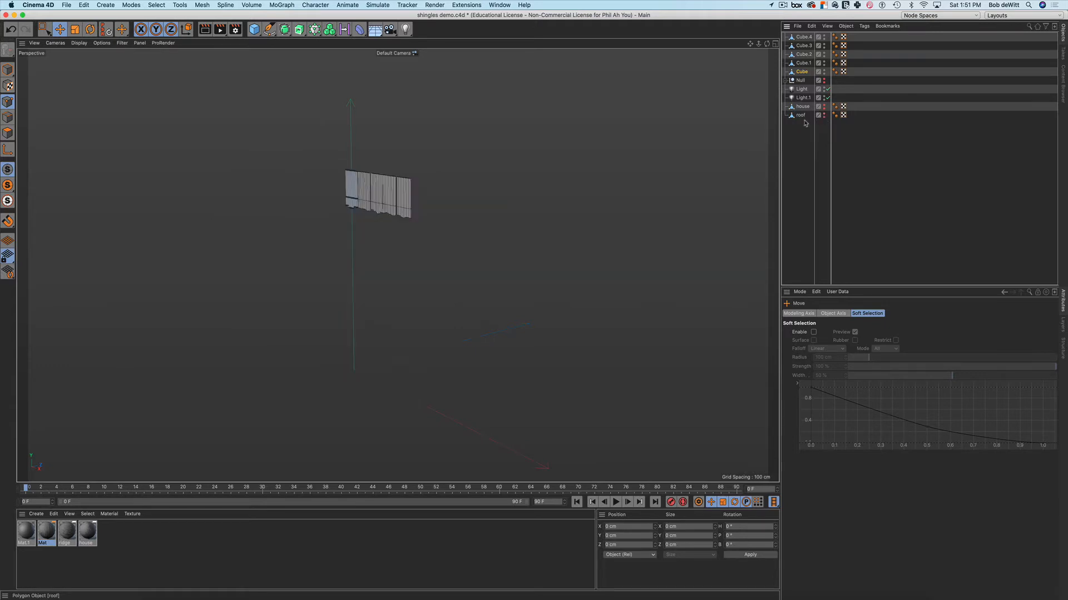
scroll(396, 166, "up", 8)
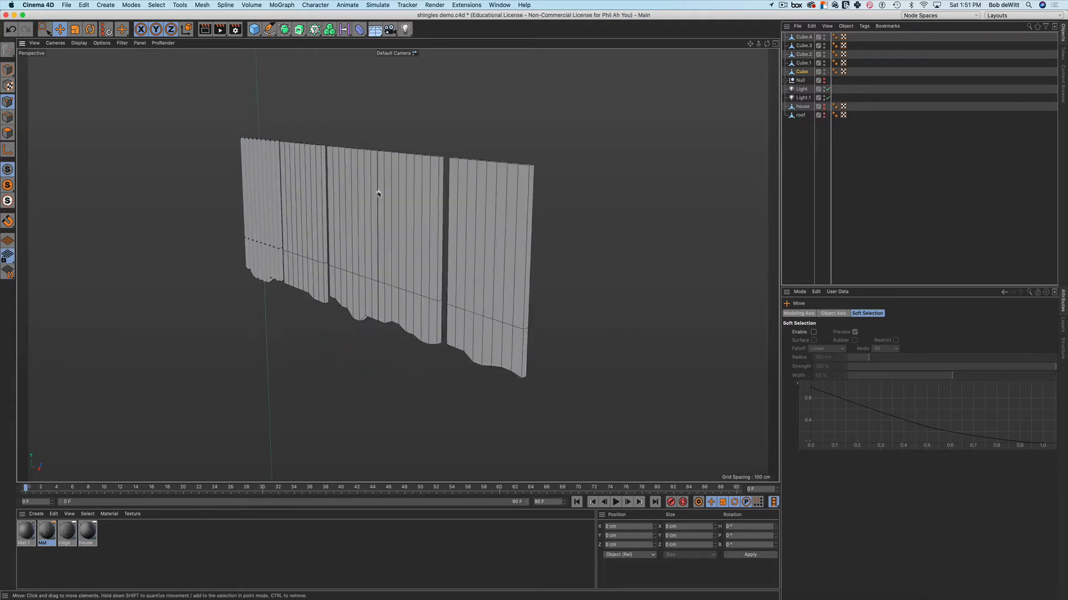
In Polygons mode, select two polygons on opposite faces of the first shingle strip
left_click_drag(387, 201, 528, 210, "alt")
middle_click_drag(362, 203, 506, 190, "alt")
left_click_drag(411, 198, 351, 201, "alt")
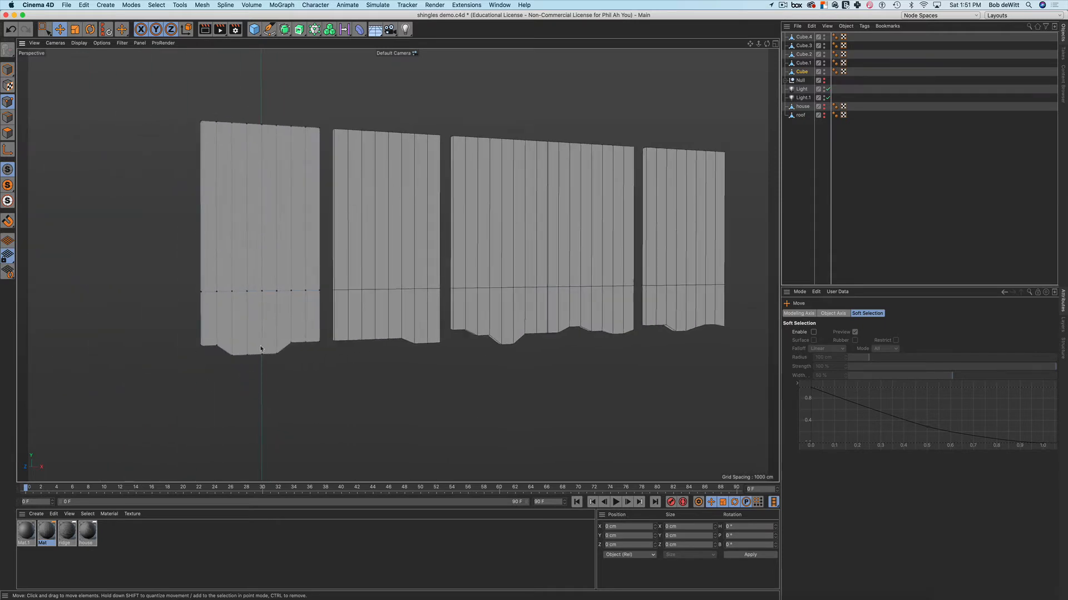
left_click(8, 132)
left_click(256, 340)
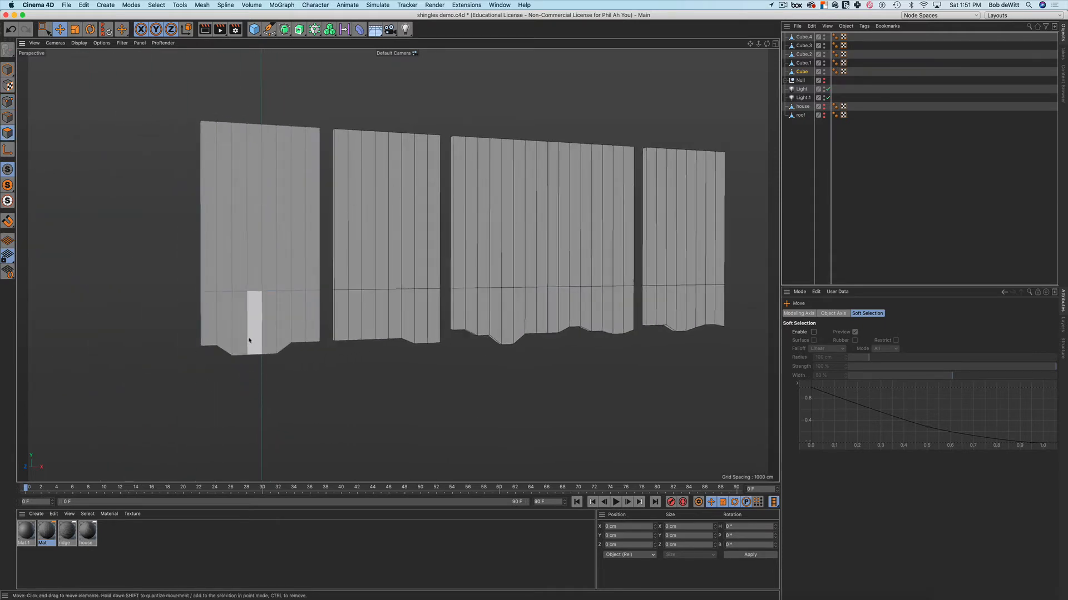
left_click_drag(258, 342, 408, 338, "alt")
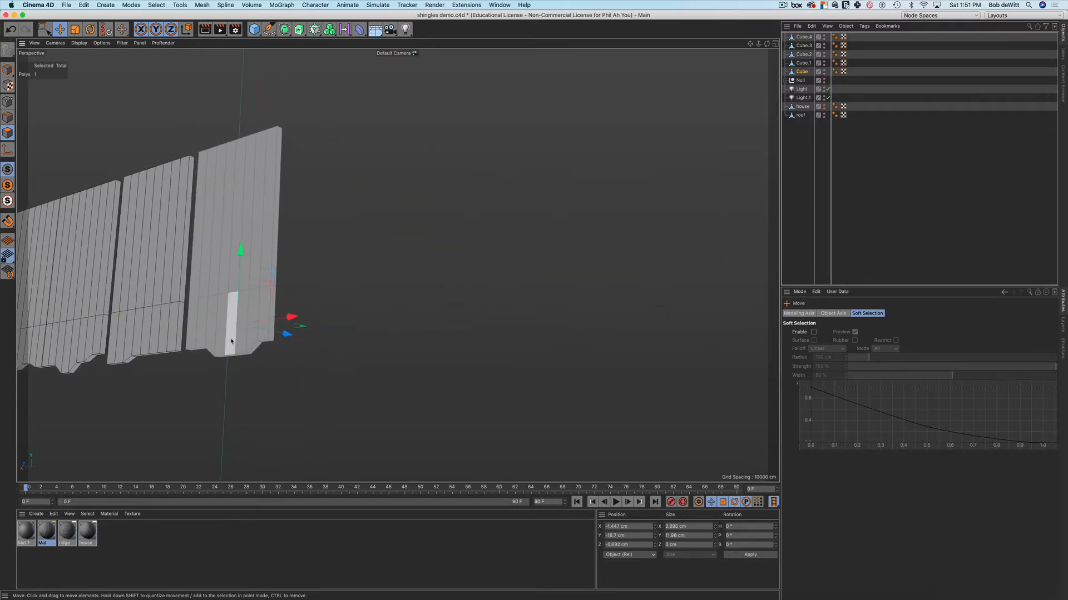
left_click(230, 328, "shift")
left_click_drag(338, 357, 368, 334, "alt")
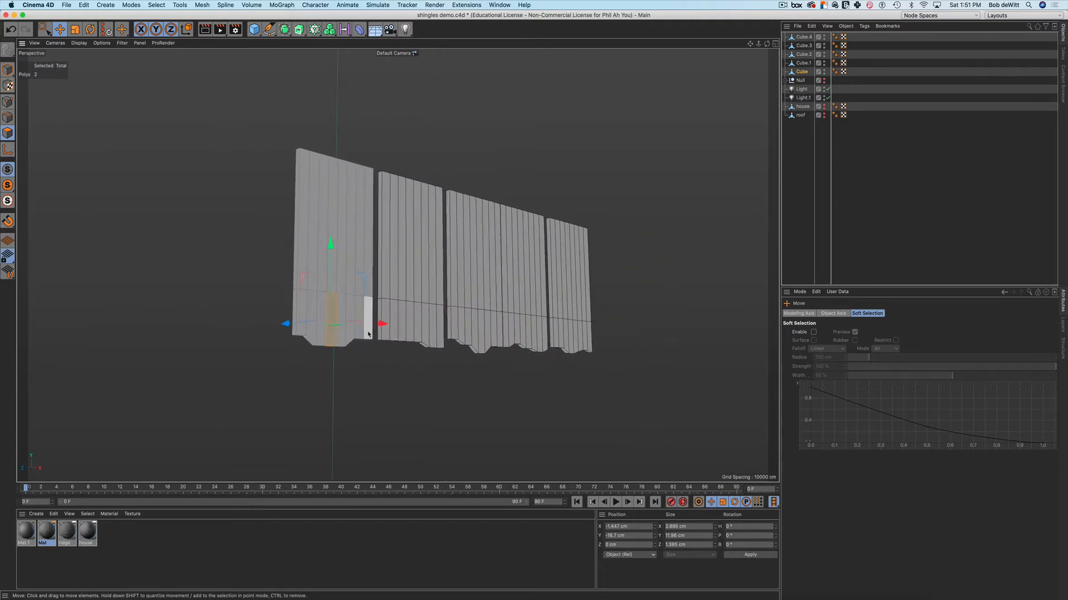
Bridge the two selected polygons to cut a narrow hole through the strip
key("m")
key("b")
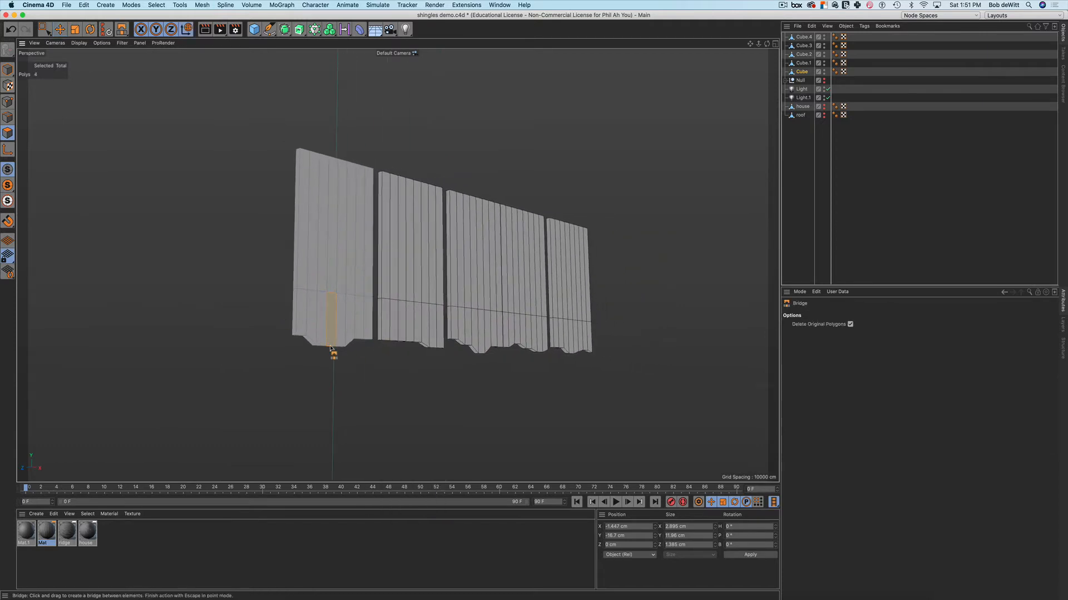
key("super+z")
left_click_drag(347, 338, 426, 267, "alt")
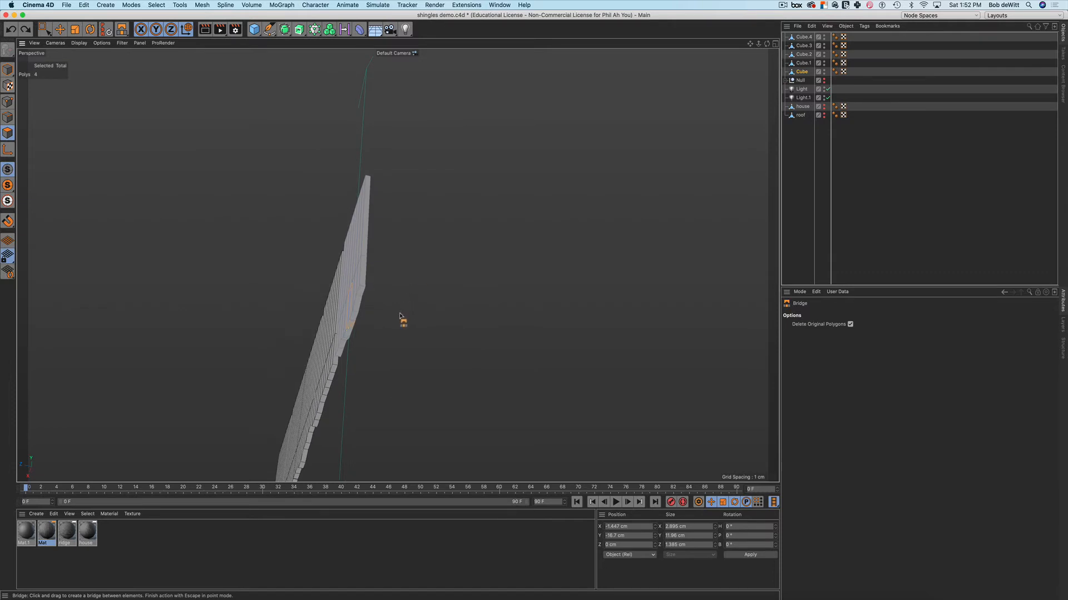
left_click_drag(371, 319, 342, 318, "alt")
scroll(342, 318, "up", 5)
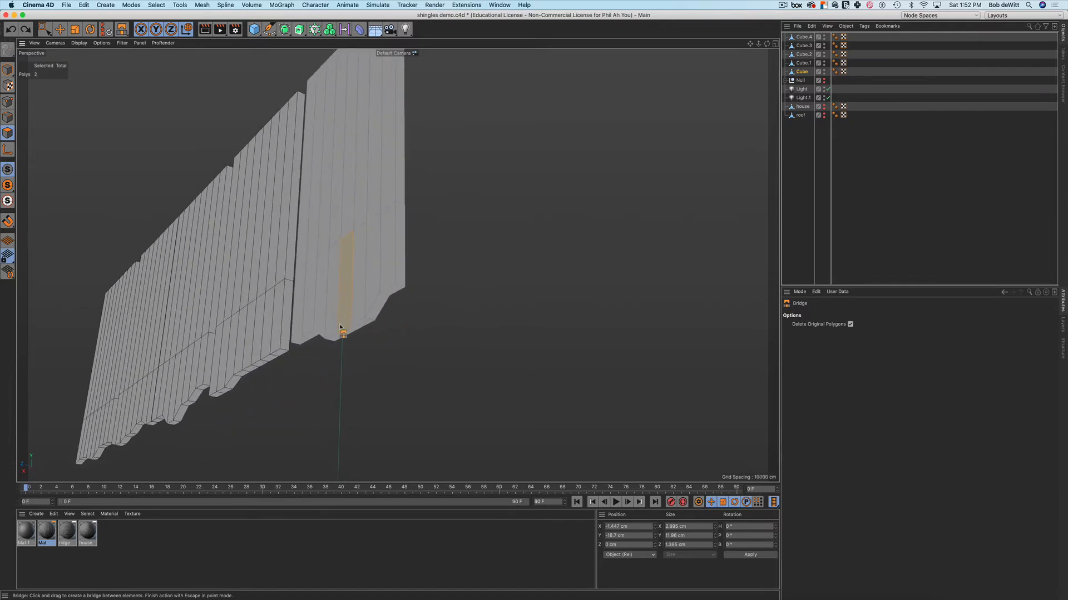
left_click_drag(345, 334, 267, 347)
middle_click_drag(444, 305, 388, 280, "alt")
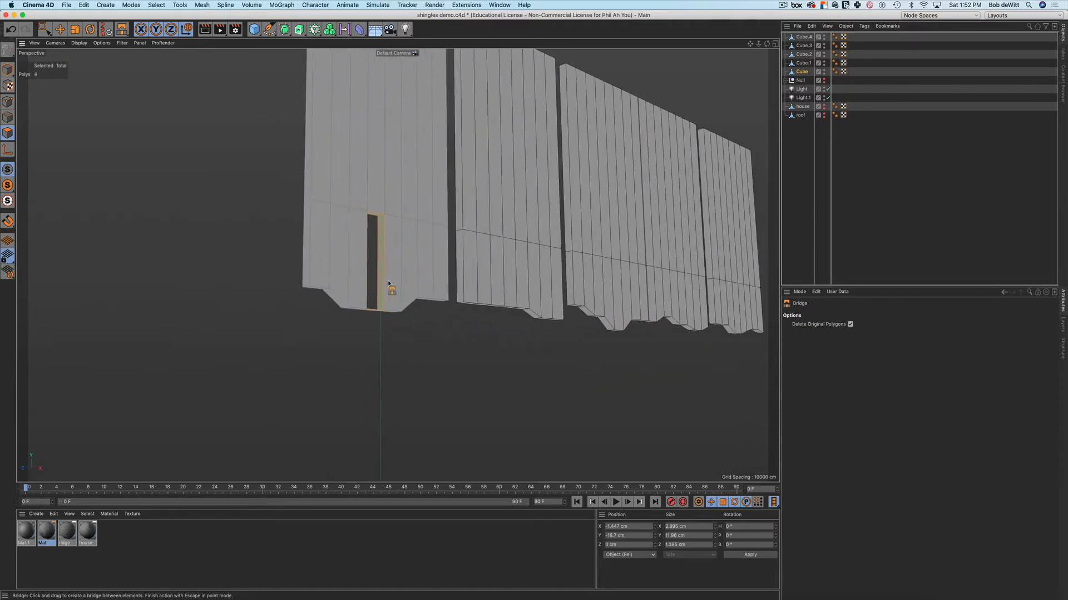
left_click_drag(387, 281, 396, 338, "alt")
Select only the thin bottom face of the new hole
key("0")
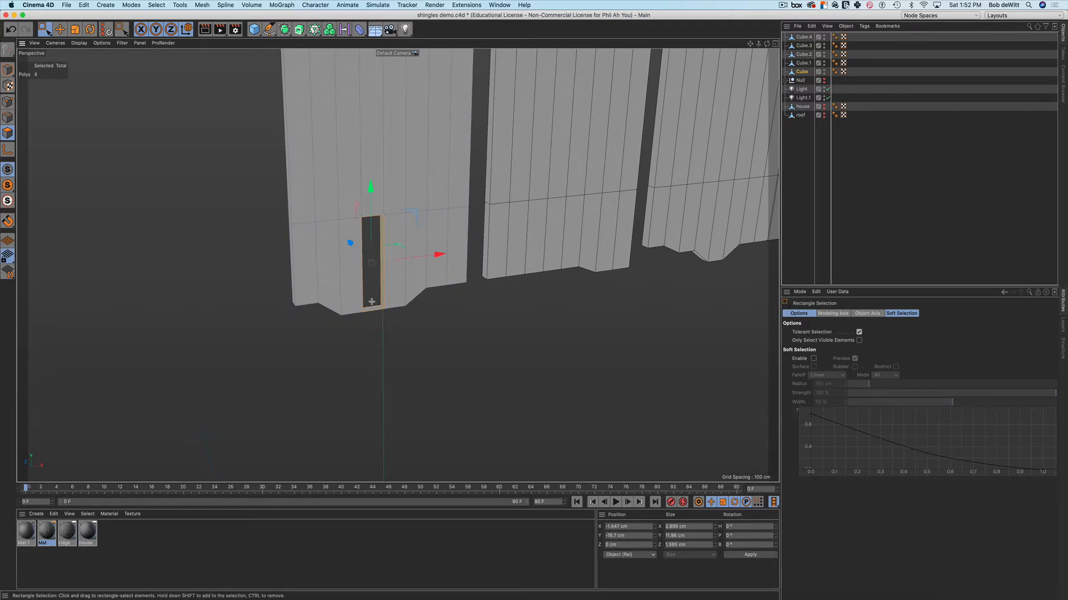
key("9")
left_click(373, 310)
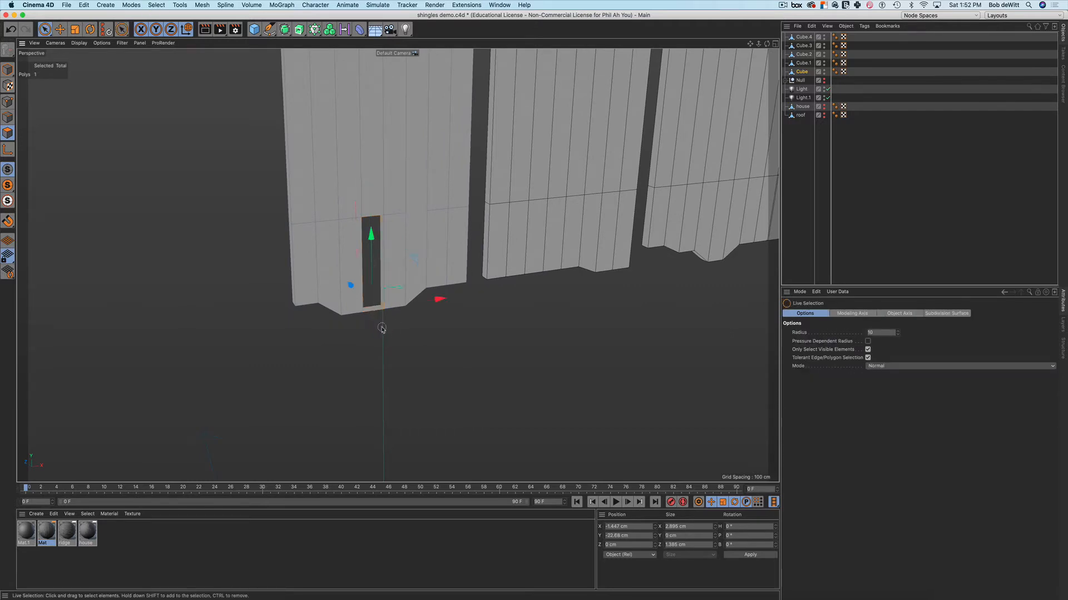
Delete the hole's bottom face so the notch opens at the strip's edge
left_click(381, 328)
left_click(374, 312)
key("Delete")
left_click_drag(394, 325, 364, 286, "alt")
middle_click_drag(376, 262, 336, 285, "alt")
left_click_drag(325, 282, 325, 293, "alt")
Box-select the points along the notch's top and scale them slightly inward
key("Return")
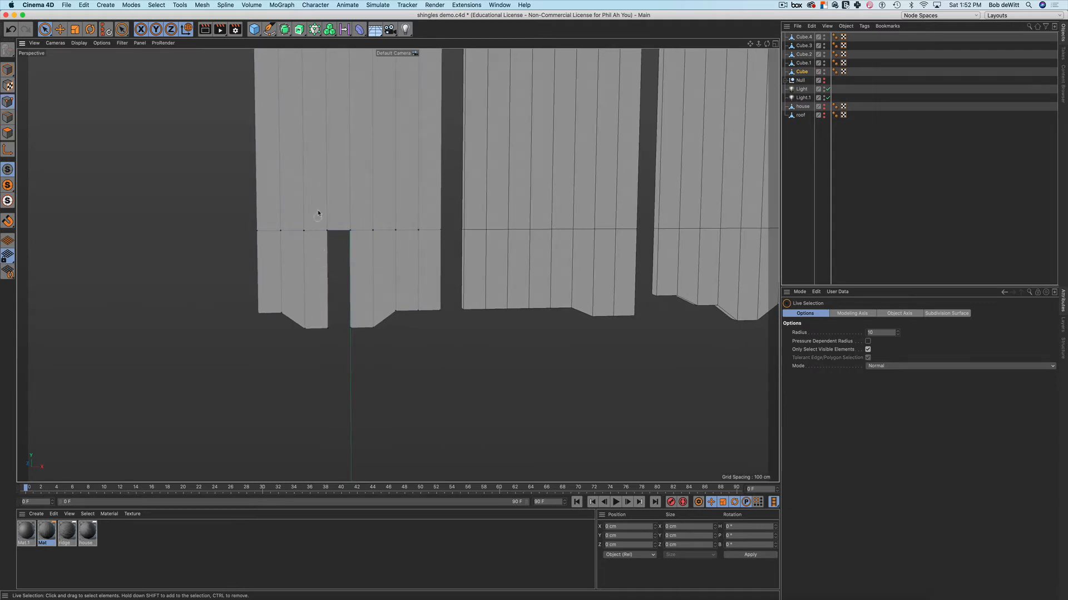
key("0")
left_click_drag(320, 213, 353, 250)
key("t")
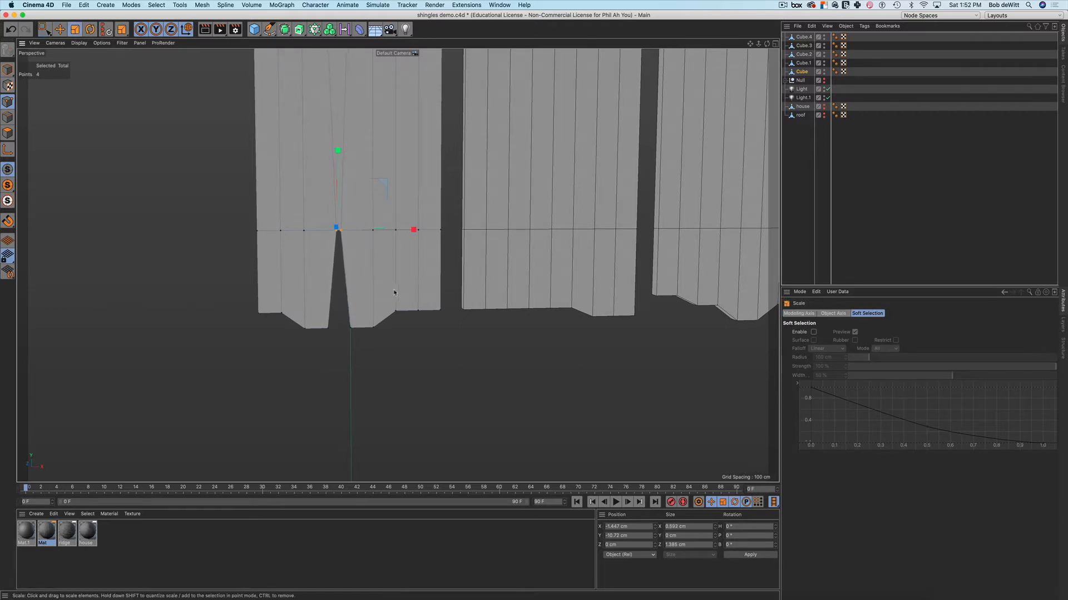
middle_click_drag(390, 279, 389, 246, "alt")
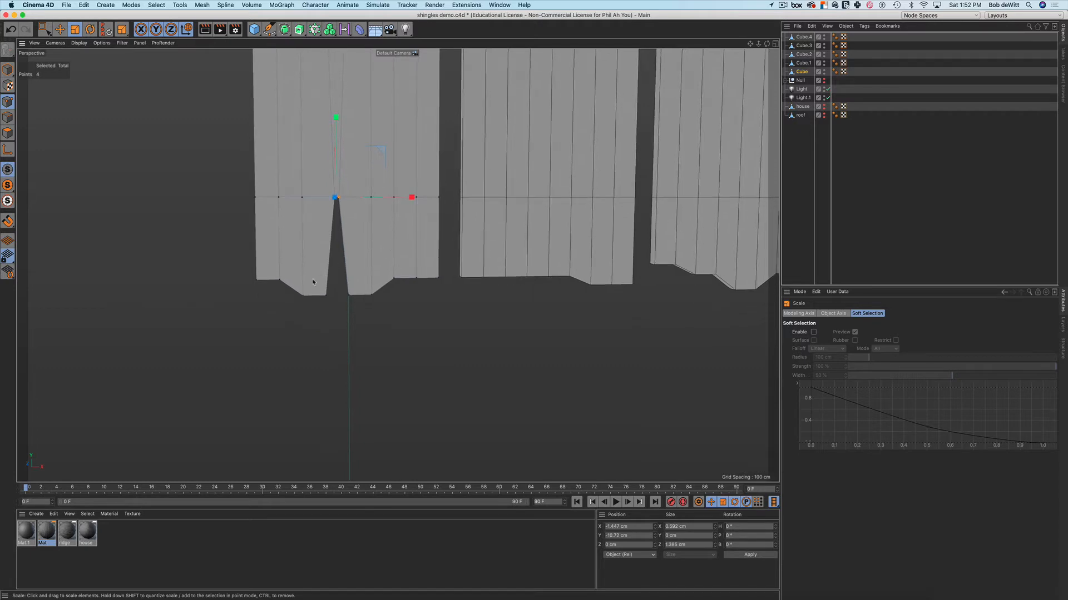
left_click_drag(314, 285, 341, 279)
Raise the notch's two bottom points by 0.728 cm
key("0")
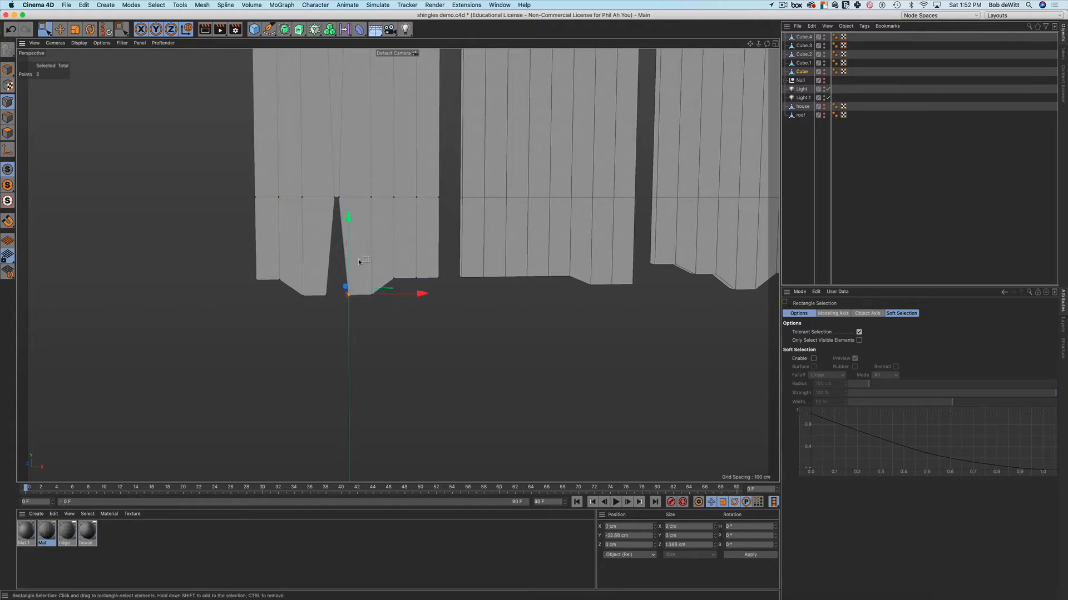
left_click_drag(354, 219, 355, 214)
middle_click_drag(475, 349, 353, 338, "alt")
middle_click_drag(486, 326, 431, 341, "alt")
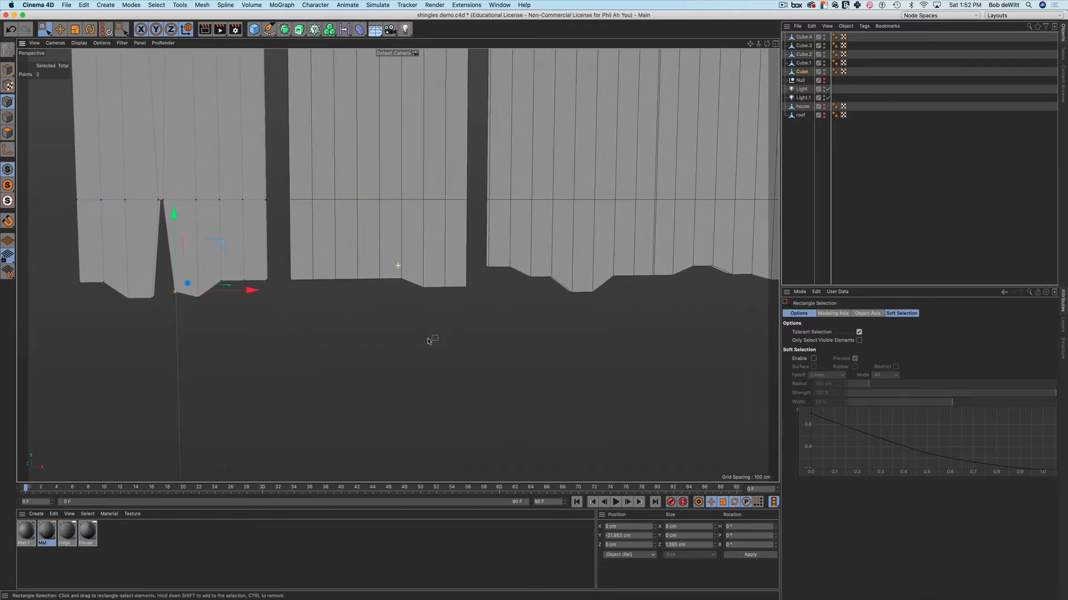
scroll(380, 310, "down", 3)
middle_click_drag(465, 308, 404, 313, "alt")
scroll(415, 321, "down", 4)
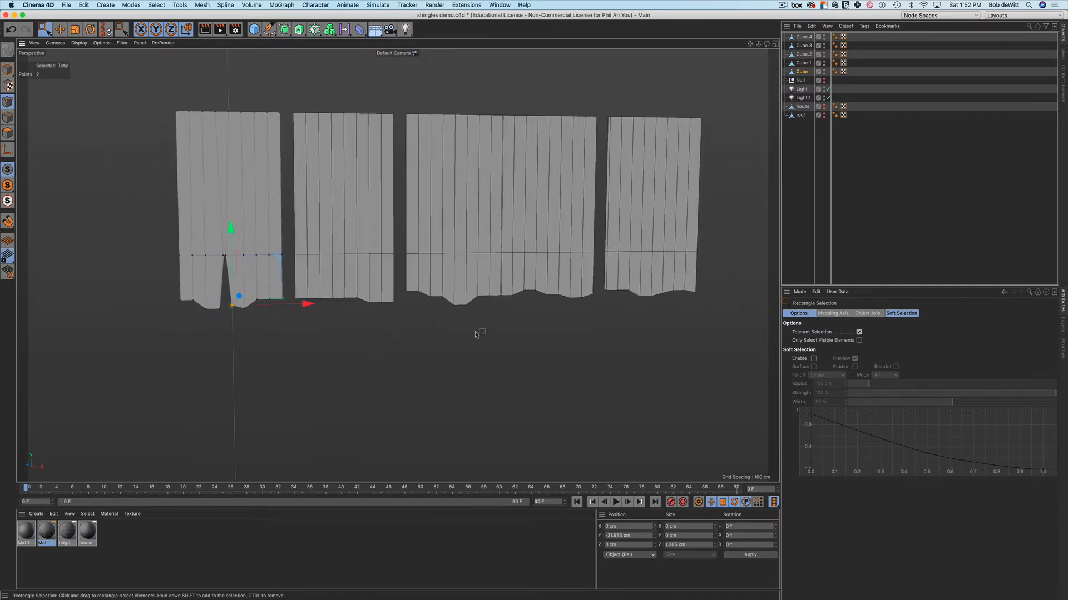
middle_click_drag(525, 310, 471, 320, "alt")
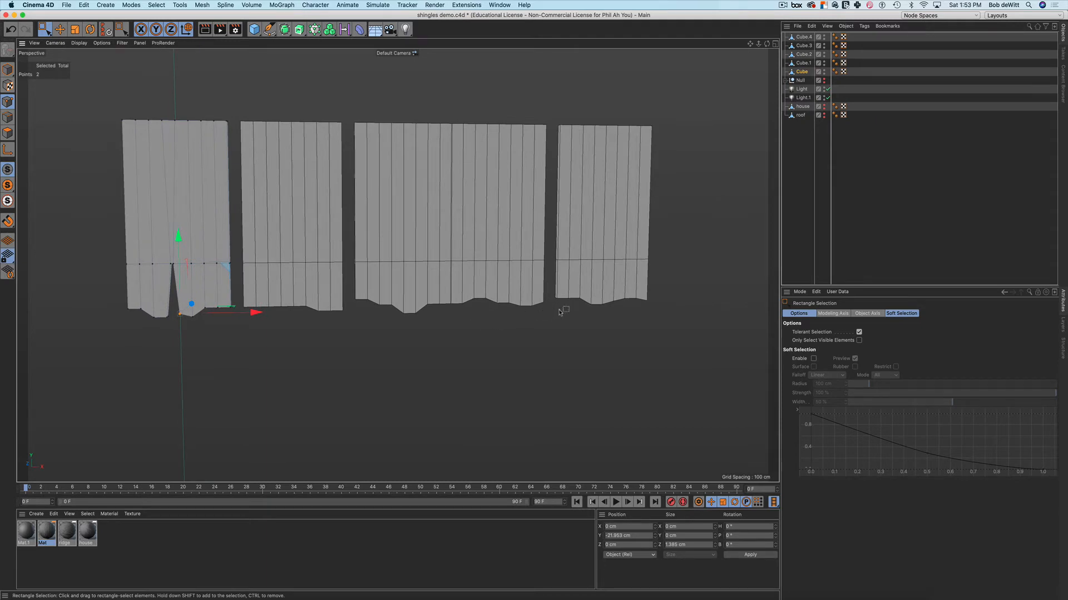
scroll(395, 265, "up", 1)
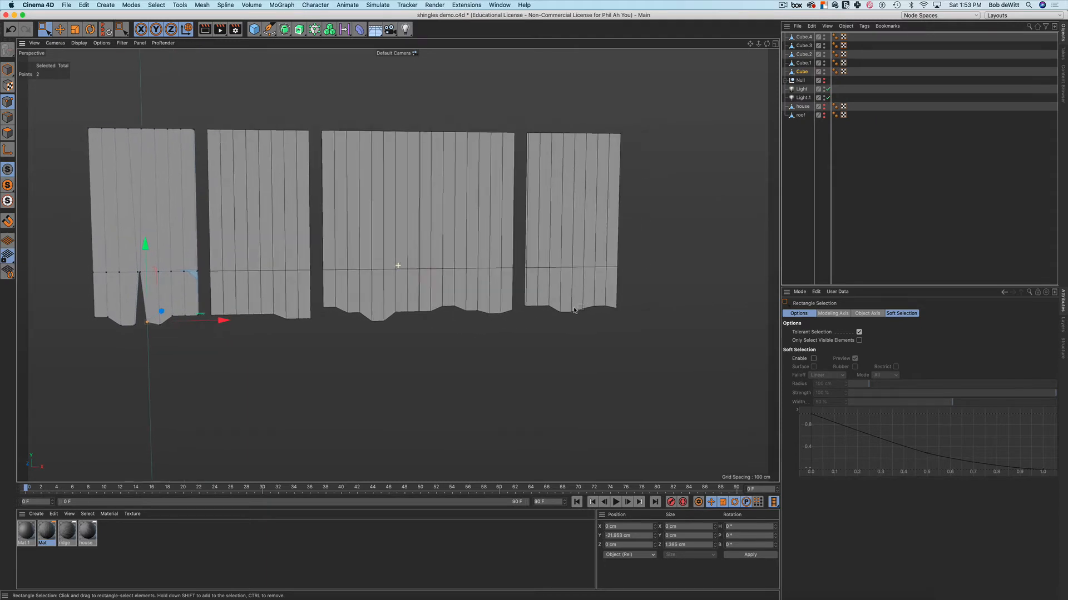
scroll(356, 295, "up", 5)
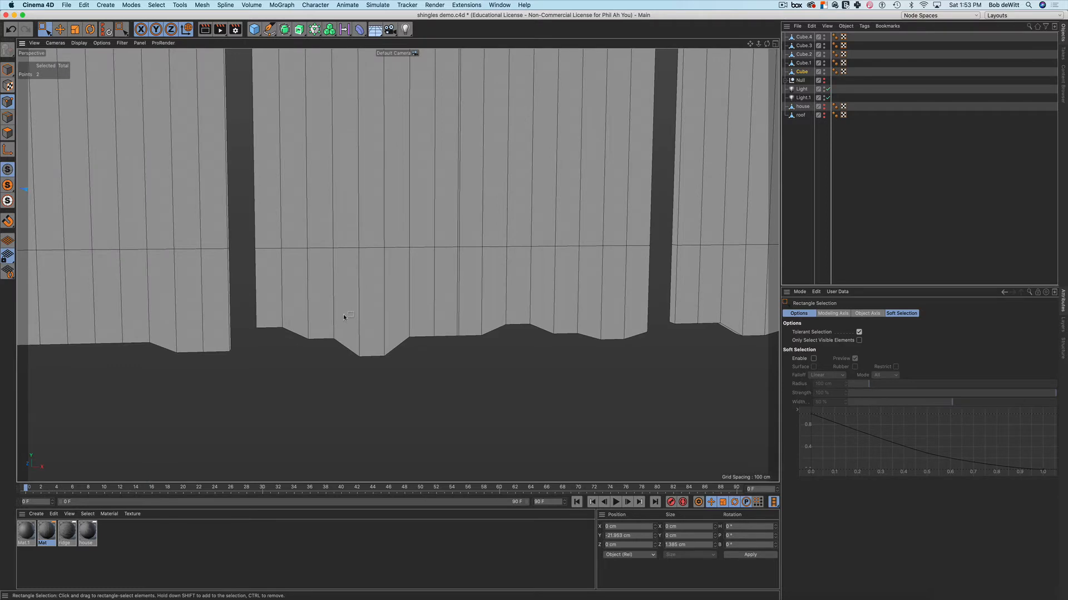
Select a front polygon and its opposite back polygon on the third strip, Cube.2
left_click(354, 331)
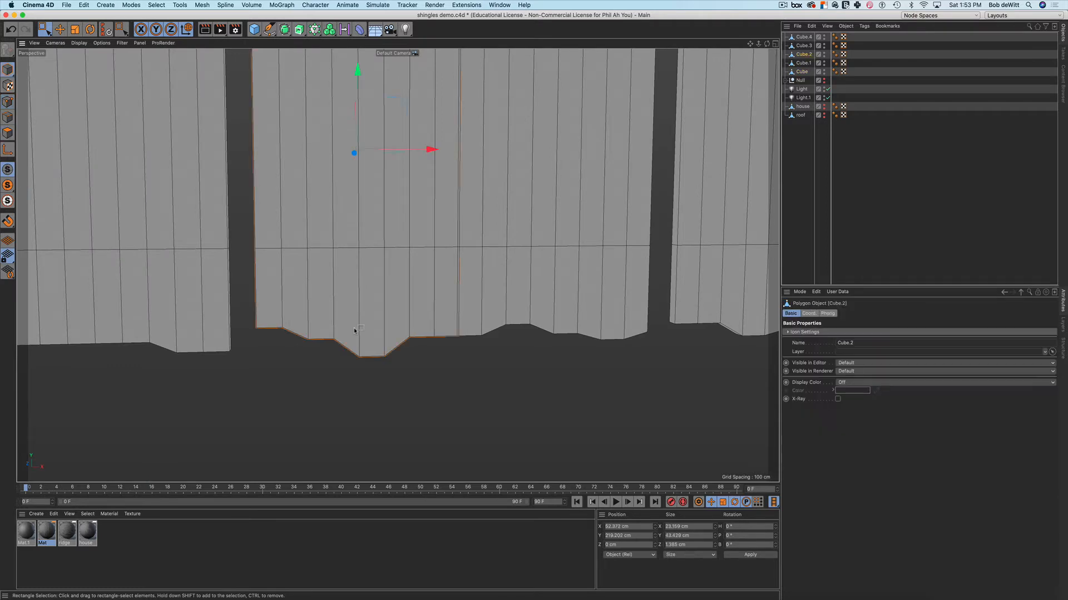
left_click_drag(354, 331, 378, 319, "alt")
key("Return")
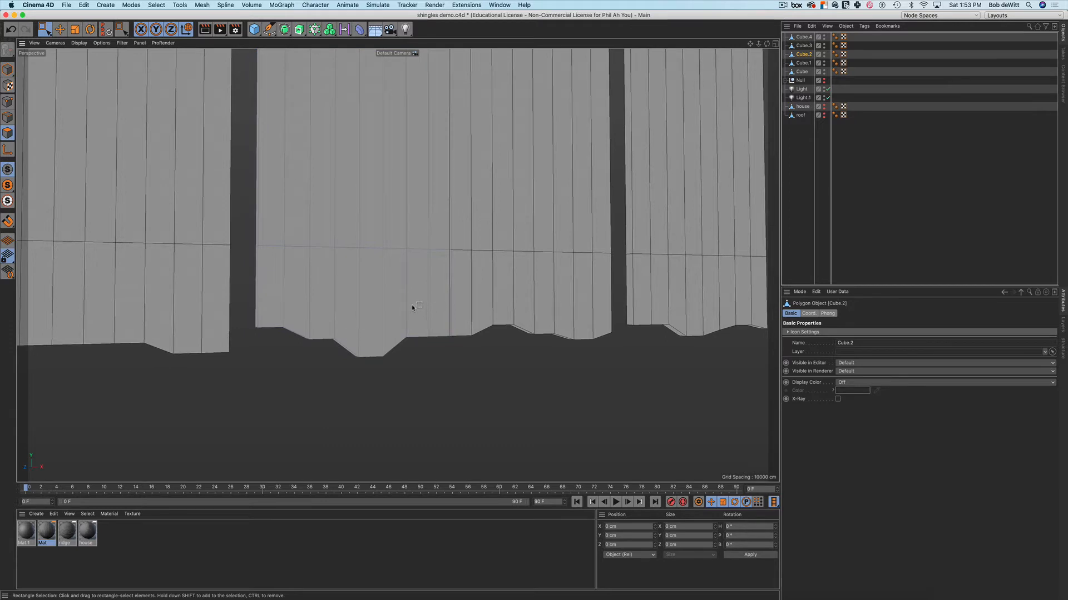
mouse_move(411, 305)
left_mouse_down("alt")
mouse_move(430, 316)
mouse_move(439, 289)
mouse_move(422, 317)
left_mouse_up("alt")
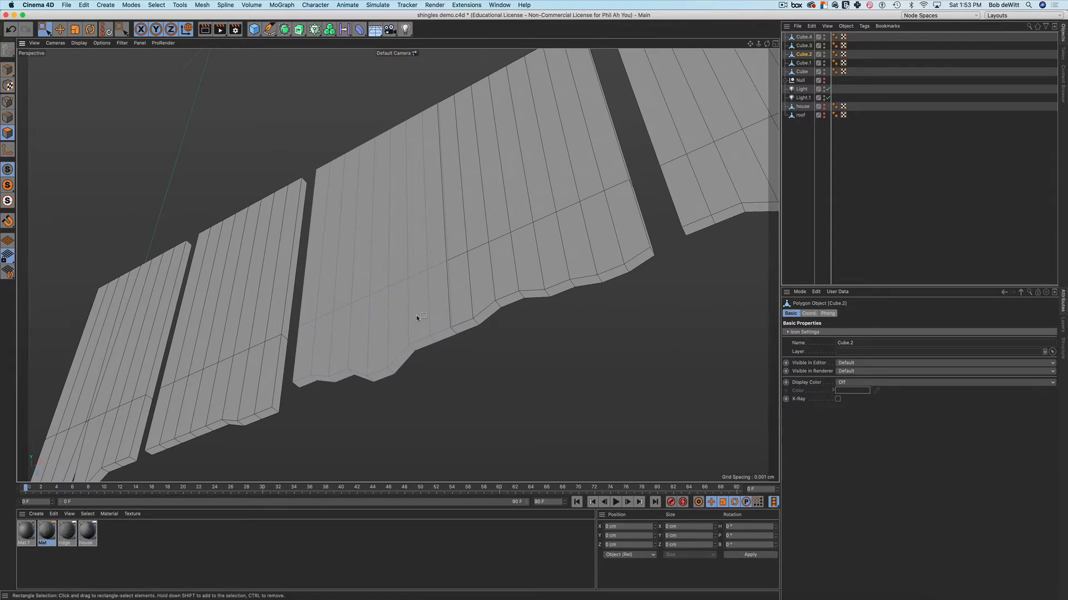
key("9")
left_click(417, 314)
left_click_drag(483, 347, 439, 306, "alt")
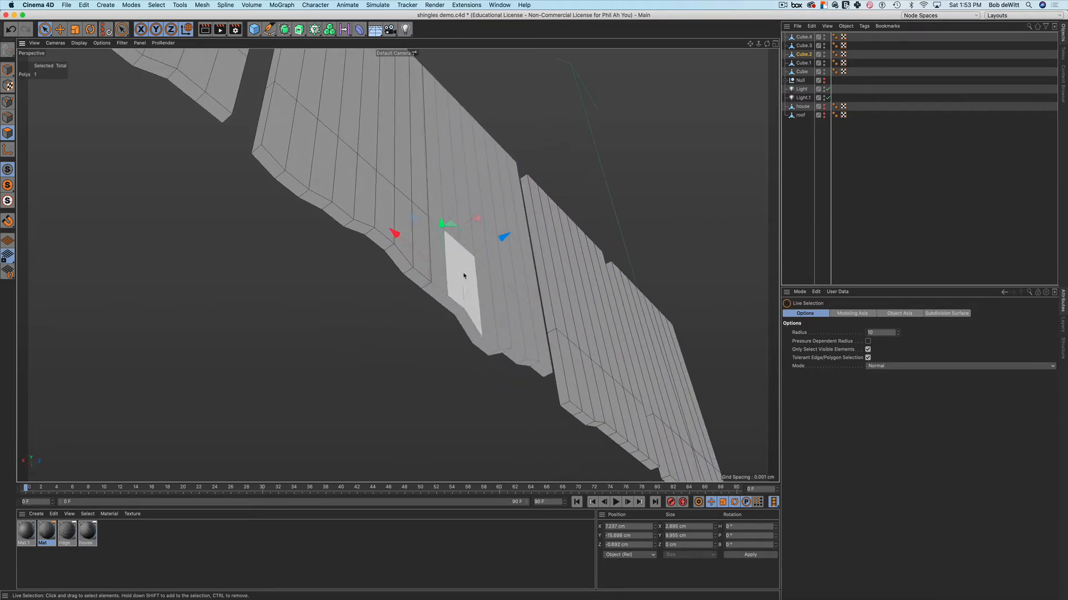
left_click(457, 280, "shift")
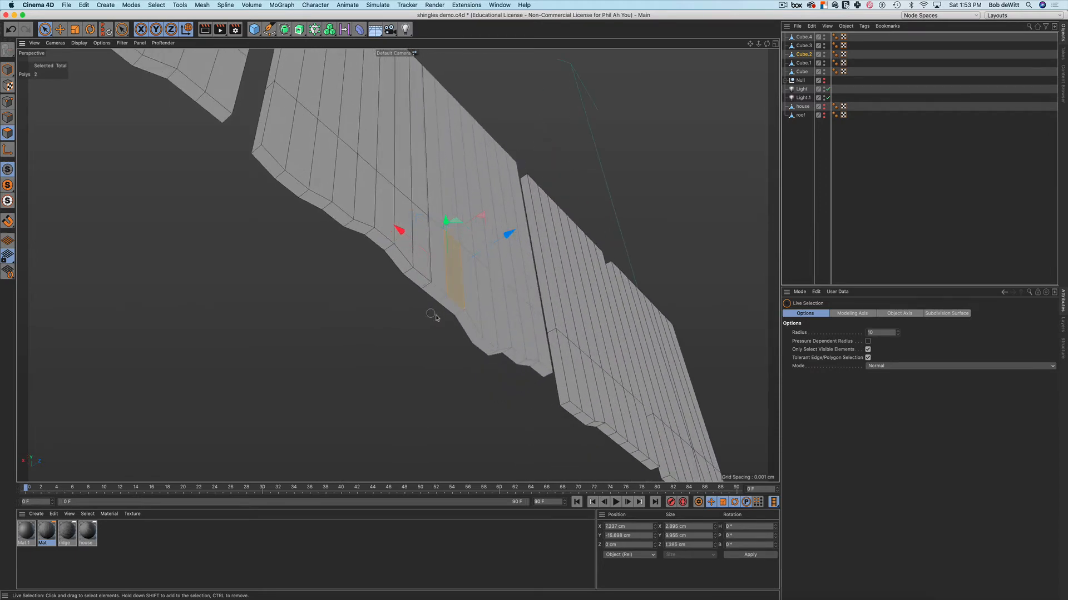
Bridge the two polygons into a hole and delete its bottom face to open the notch
left_click_drag(432, 316, 569, 352, "alt")
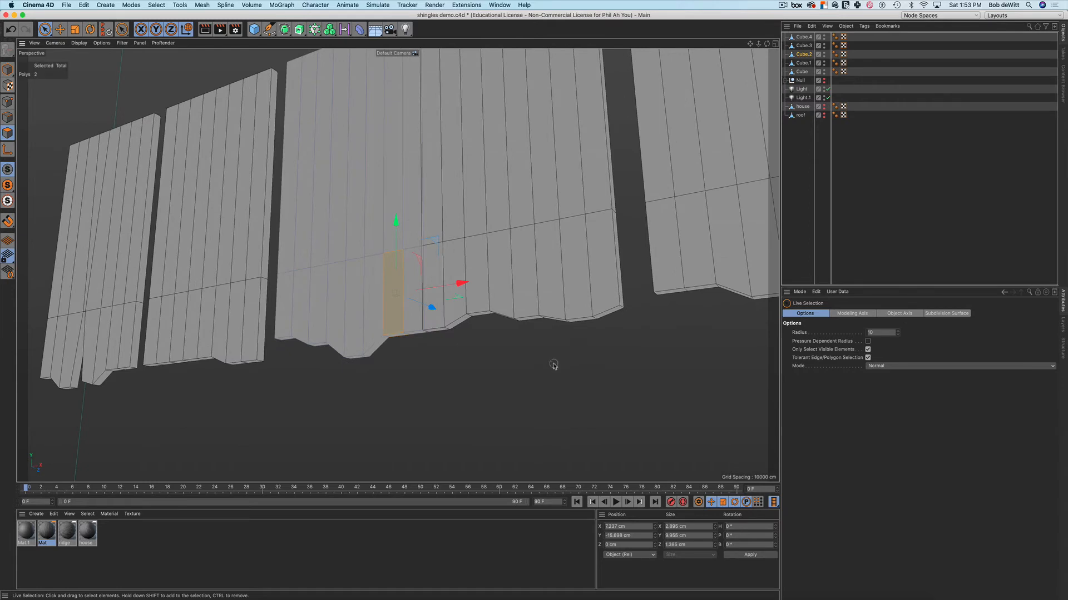
key("m")
key("b")
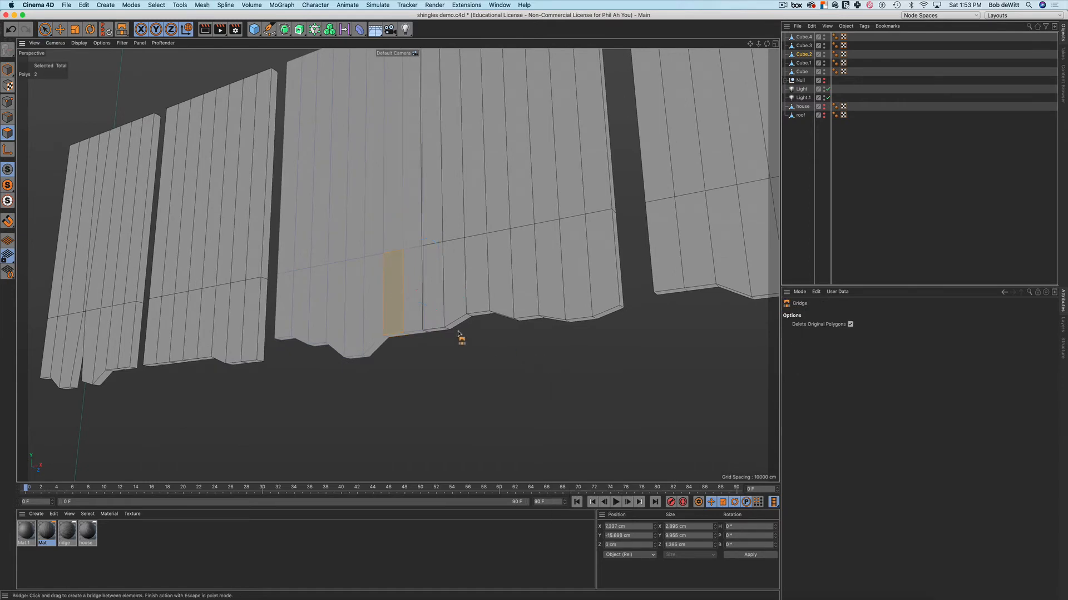
left_click_drag(388, 333, 389, 332, "alt")
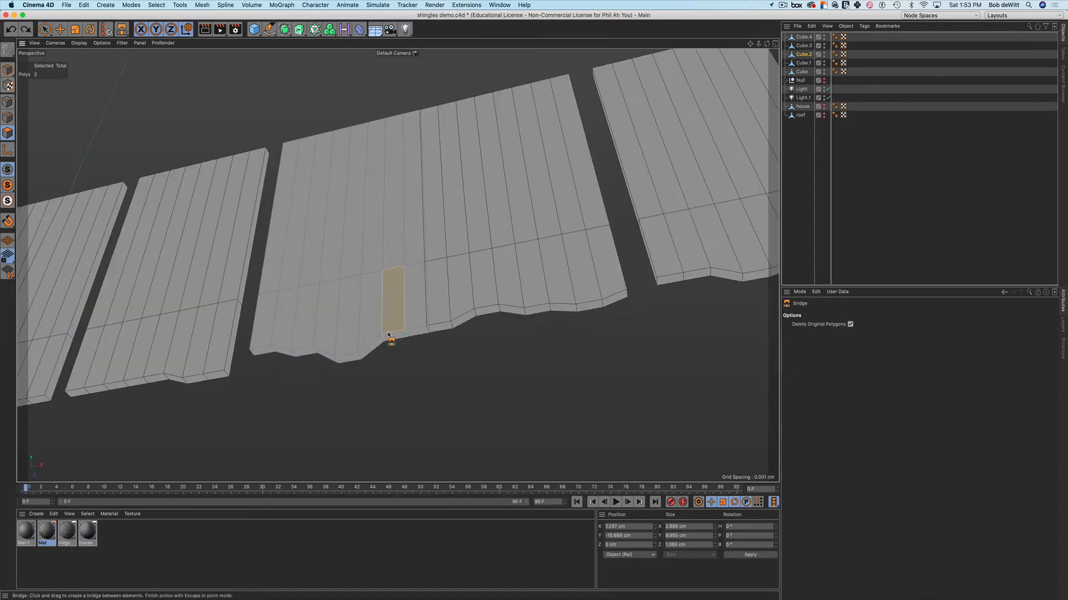
left_click(388, 334)
key("space")
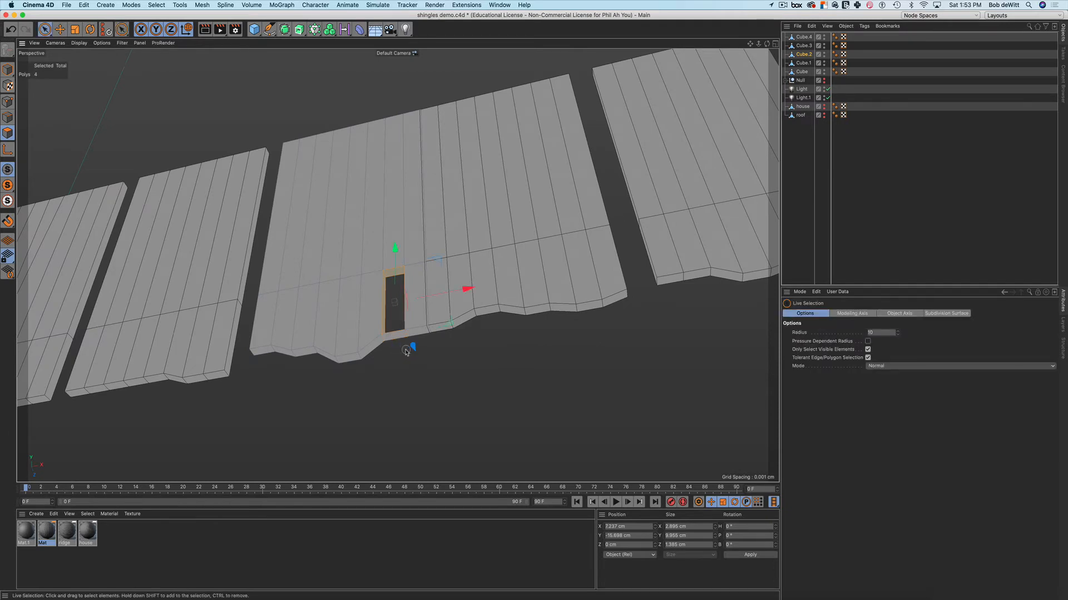
left_click(394, 337)
key("Delete")
left_click_drag(401, 338, 428, 381, "alt")
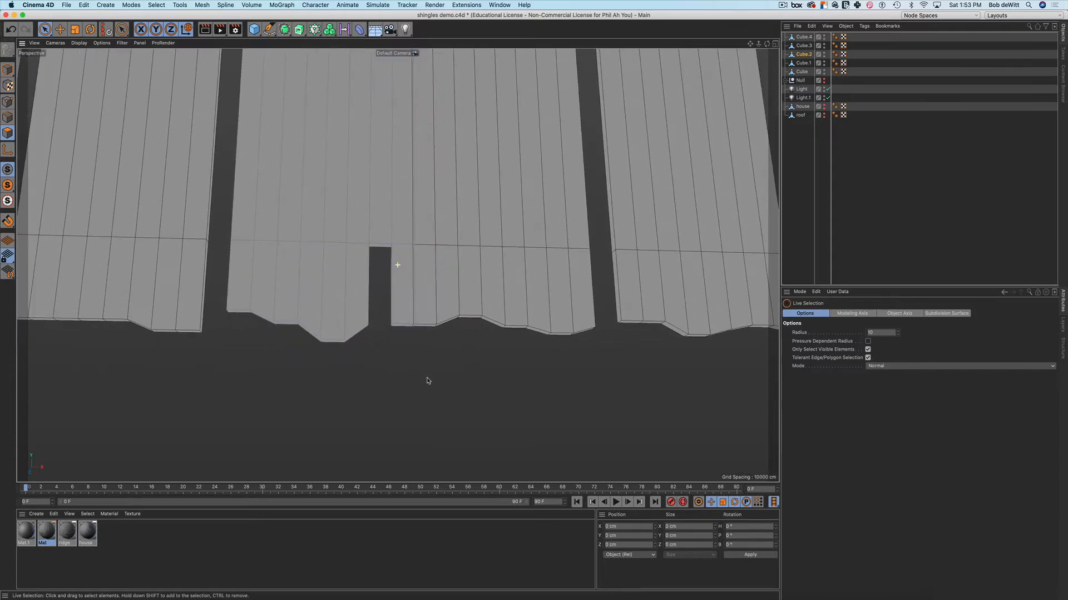
Pinch Cube.2's two notch-top points together in X and lower them about 4.1 cm
key("Return")
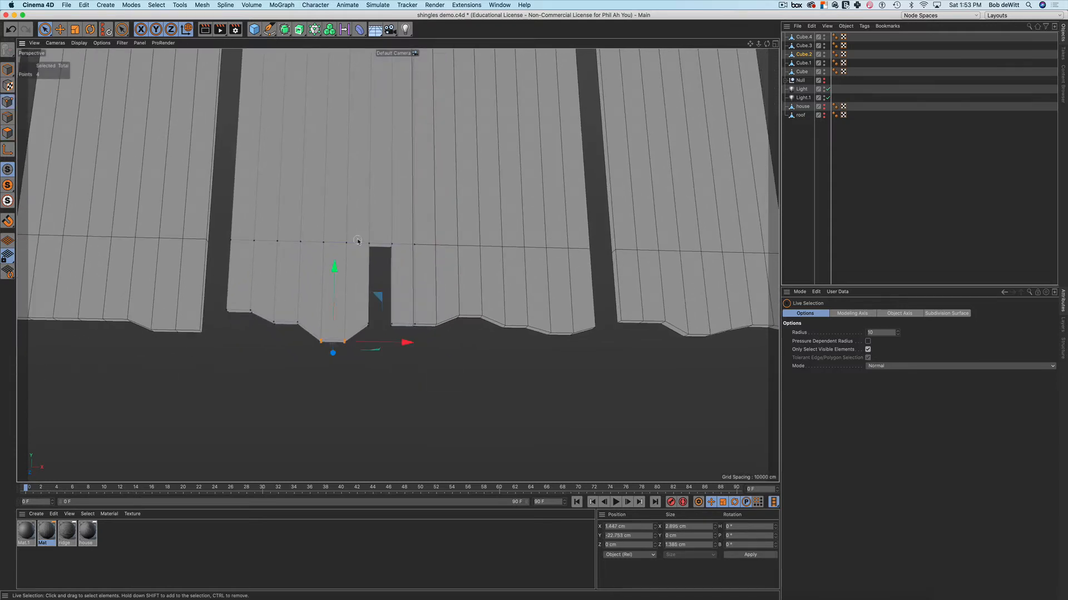
key("0")
left_click_drag(359, 230, 410, 263)
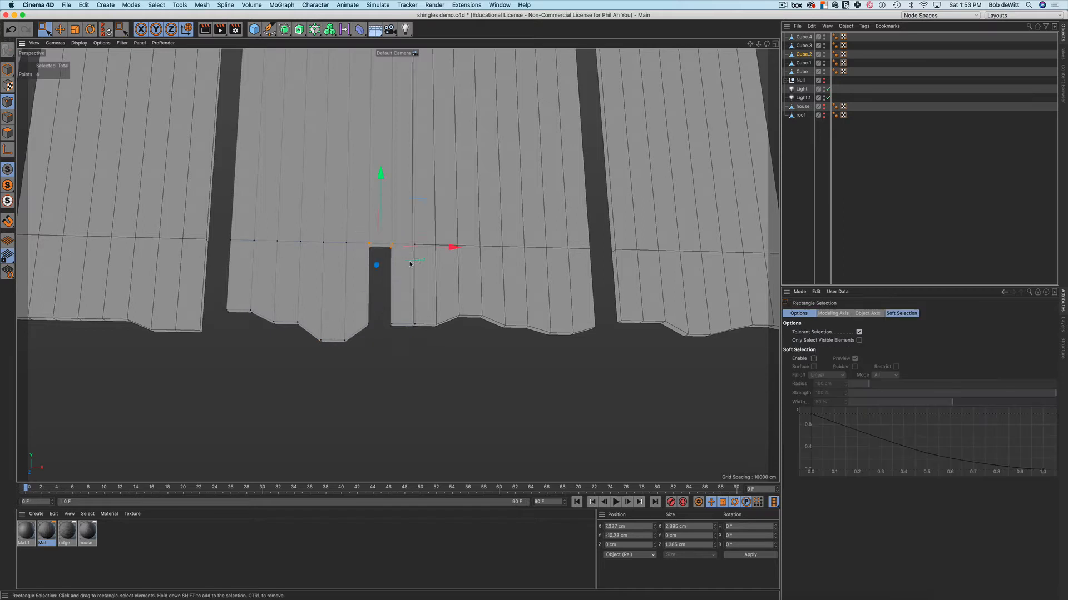
key("t")
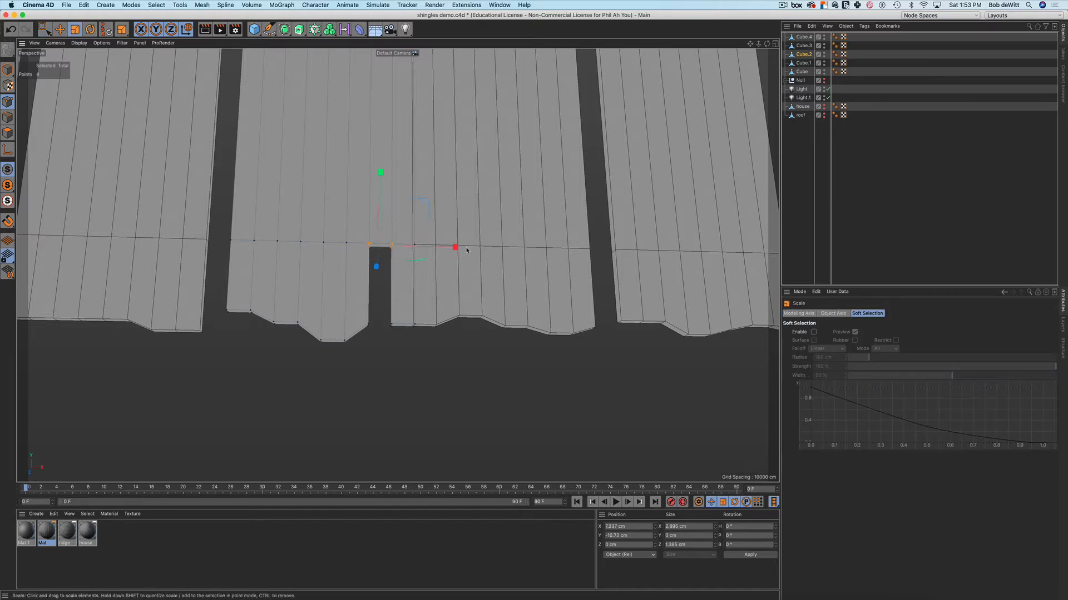
left_click_drag(454, 247, 410, 258)
key("w")
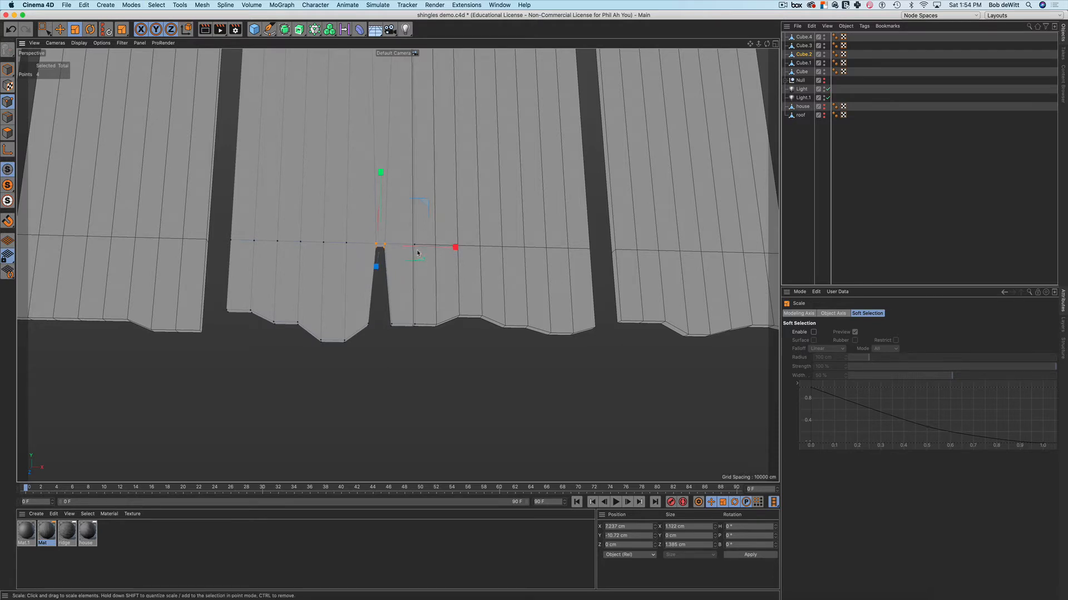
key("space")
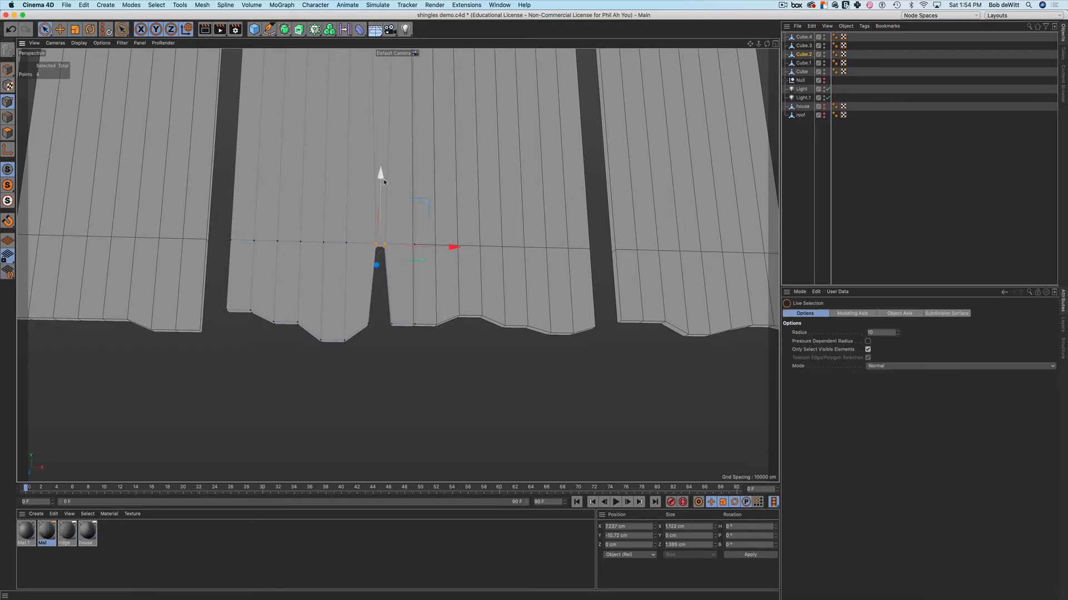
left_click_drag(382, 177, 381, 207)
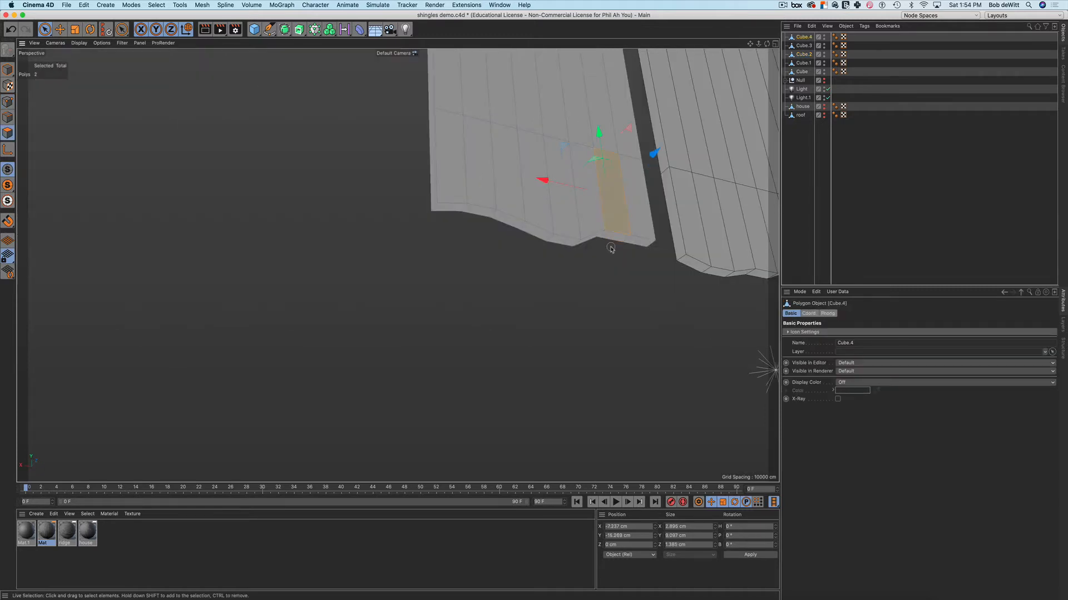
Bridge the selected polygons on the rightmost strip, Cube.4, into a slot
right_click(610, 249)
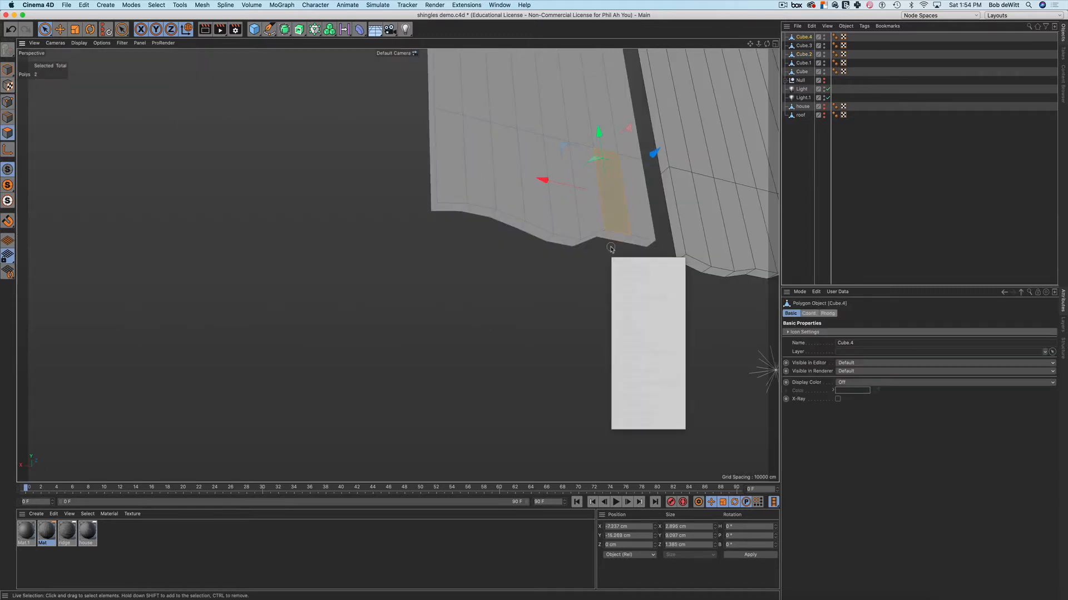
key("b")
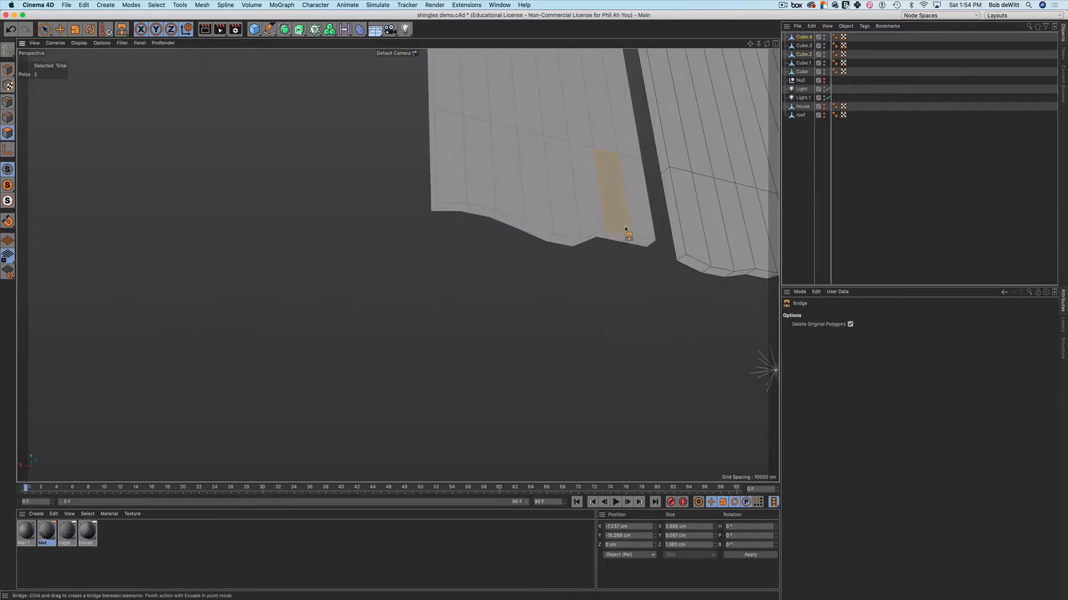
left_click_drag(628, 228, 622, 245)
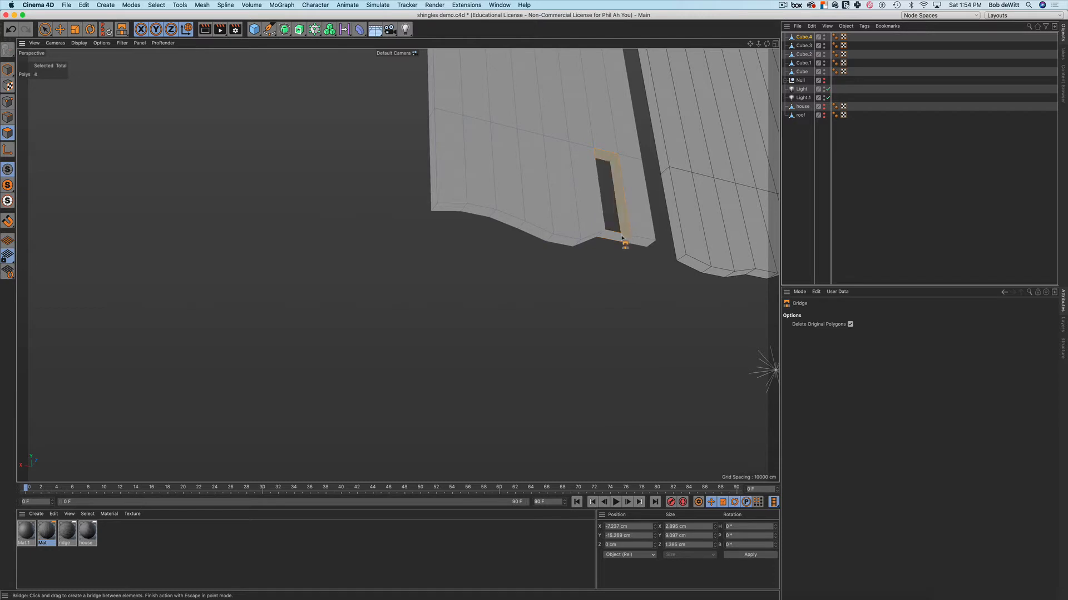
key("space")
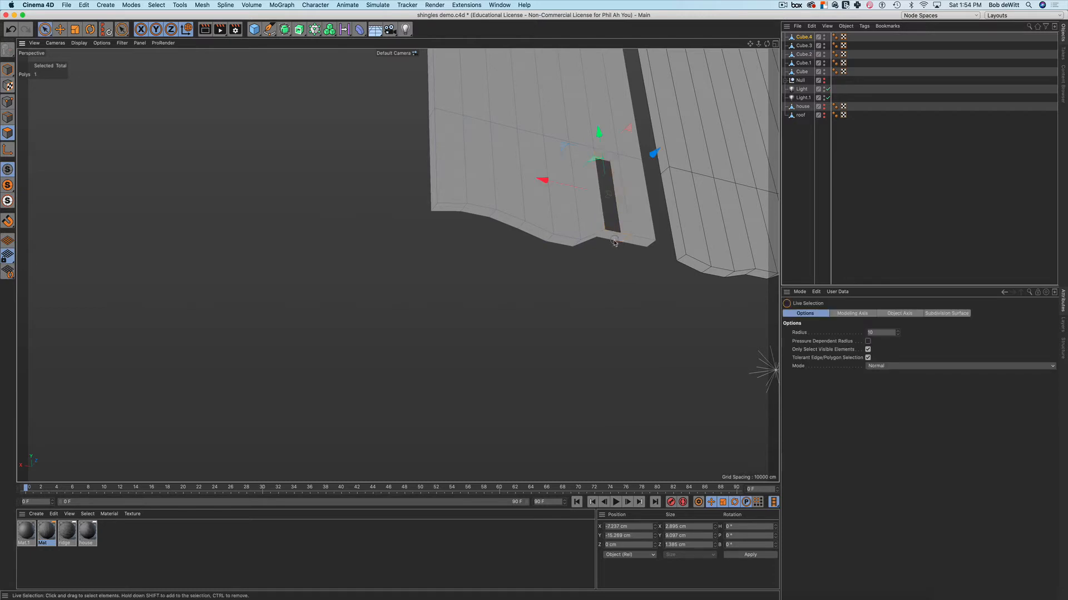
Delete the polygons beneath the slot so it opens at the bottom edge
left_click(614, 245)
key("Delete")
left_click(615, 238)
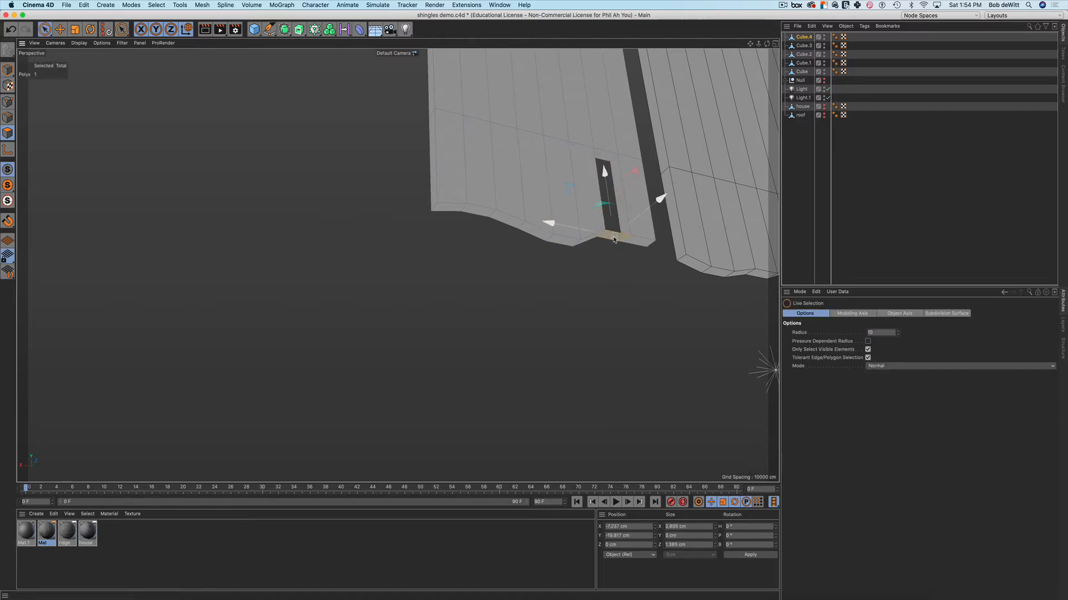
key("Delete")
left_click_drag(540, 231, 608, 248, "alt")
middle_click_drag(608, 249, 599, 267, "alt")
left_click_drag(592, 262, 624, 268, "alt")
key("Return")
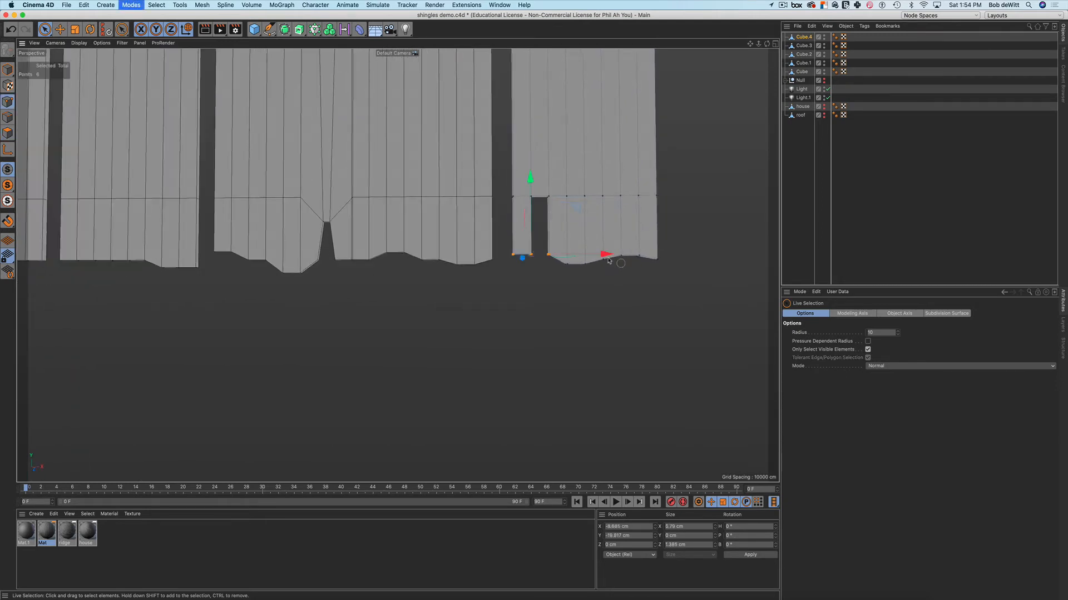
Move Cube.4's four notch-top points vertically and squeeze them together in X, then deselect
key("0")
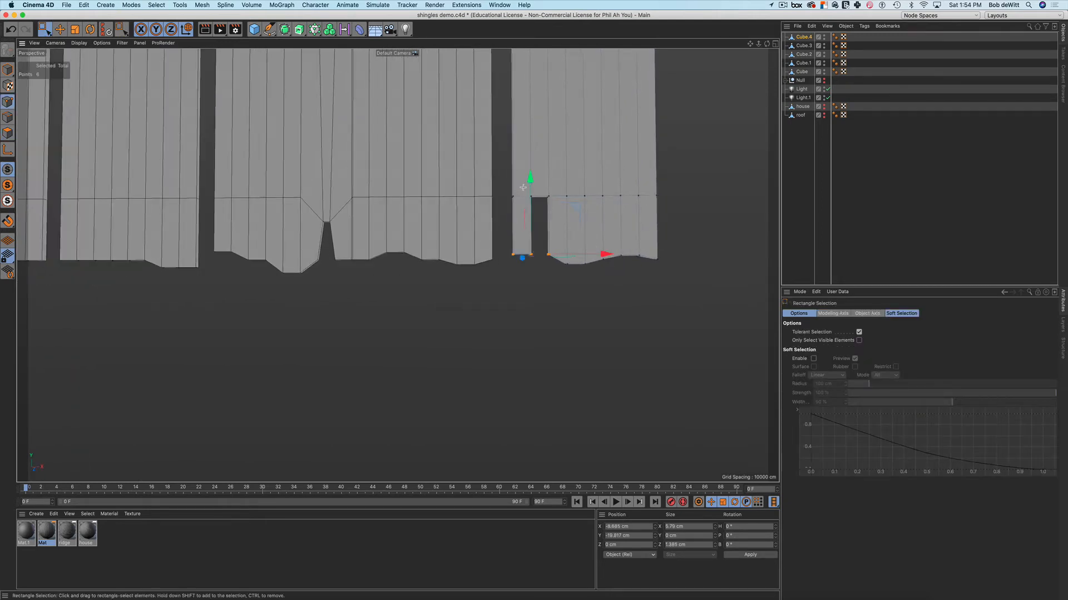
left_click_drag(522, 187, 557, 209)
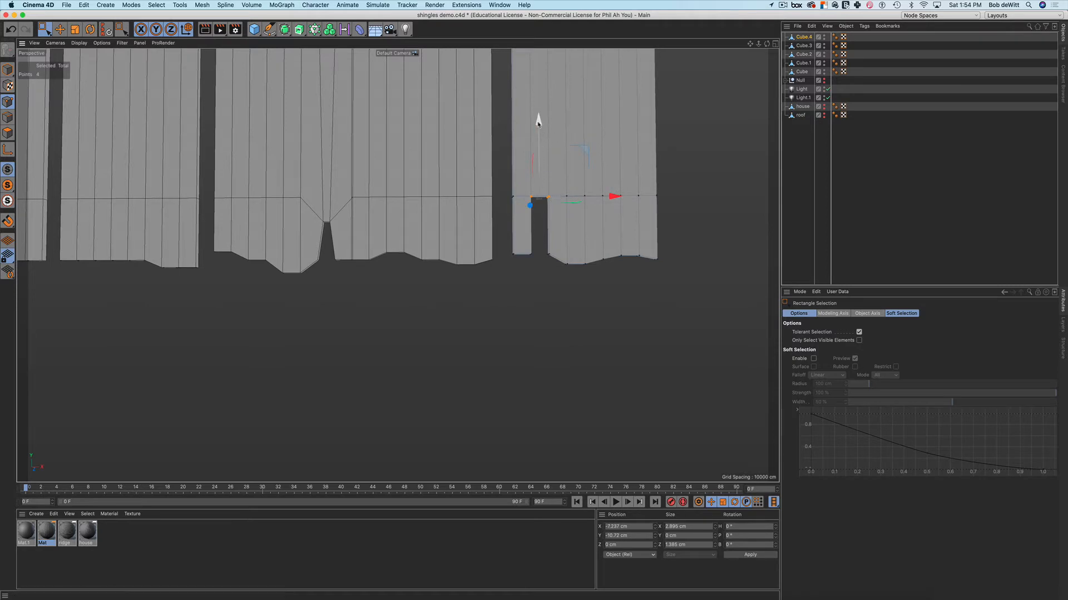
mouse_move(538, 118)
left_mouse_down()
mouse_move(541, 147)
mouse_move(539, 89)
mouse_move(544, 101)
left_mouse_up()
key("t")
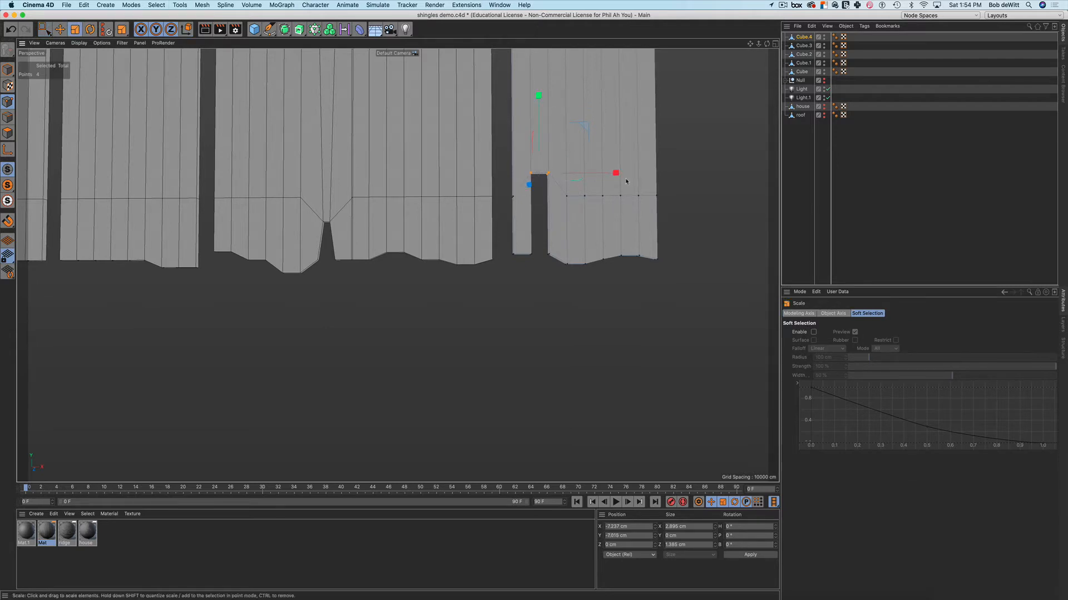
left_click_drag(616, 173, 561, 191)
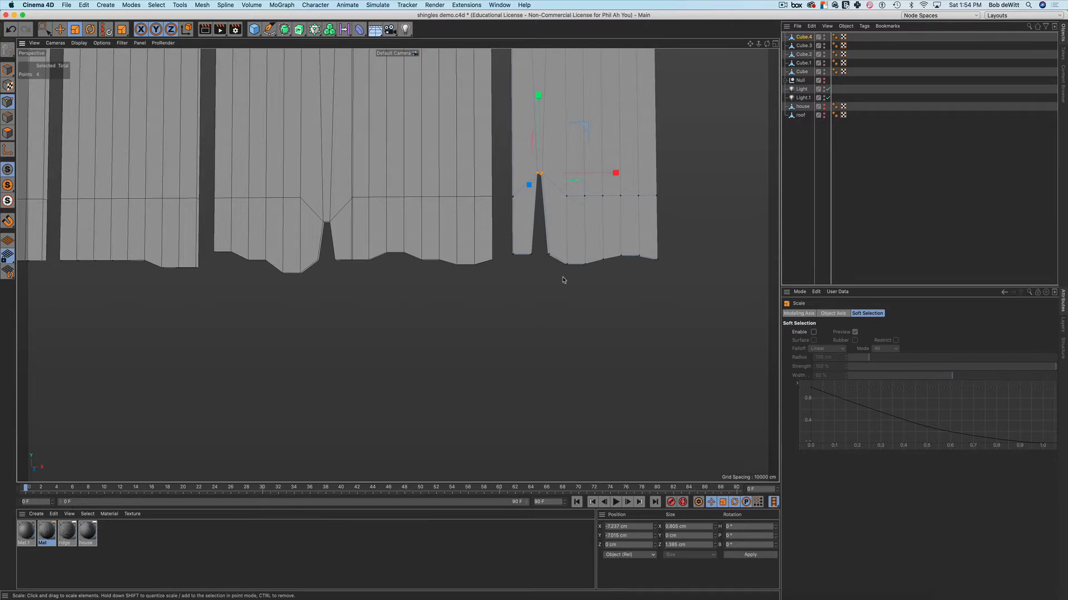
key("0")
scroll(566, 278, "down", 5)
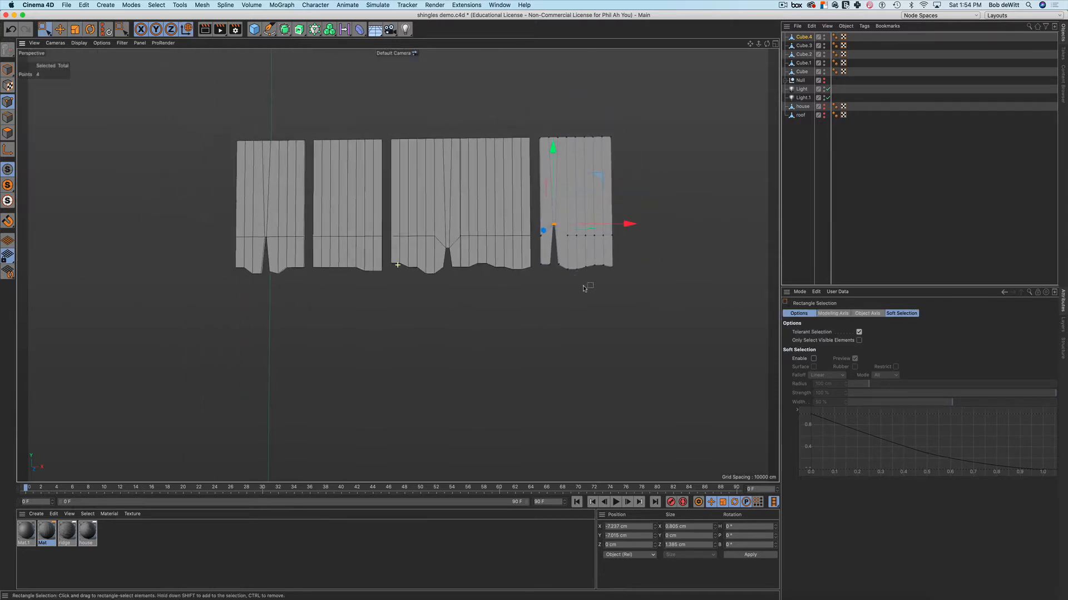
left_click_drag(584, 288, 552, 281, "alt")
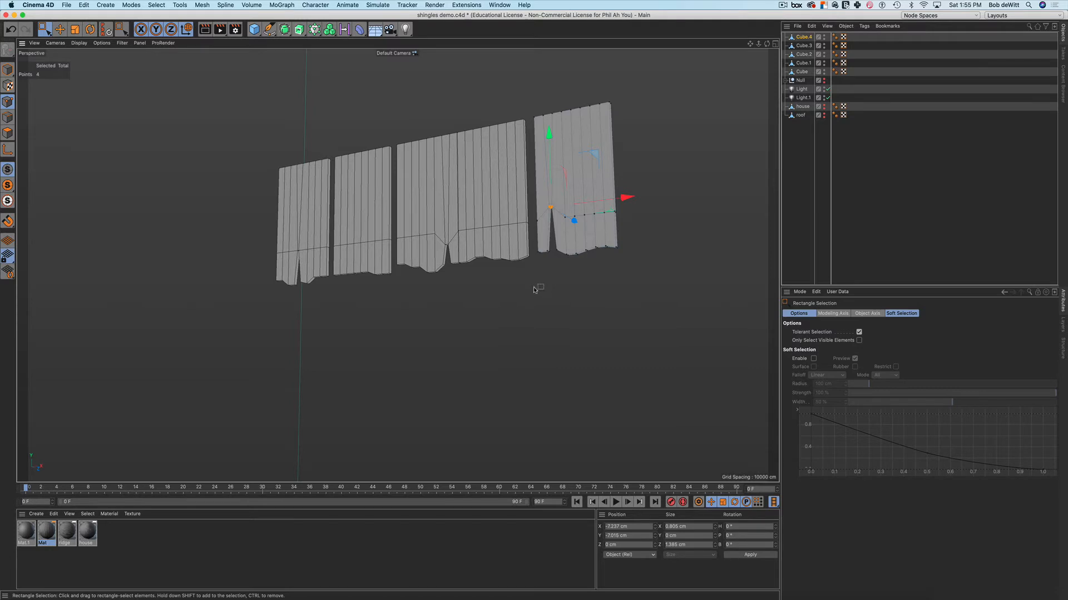
key("9")
left_click(537, 303)
mouse_move(542, 286)
left_mouse_down("alt")
mouse_move(589, 293)
mouse_move(574, 291)
mouse_move(596, 275)
mouse_move(548, 287)
left_mouse_up("alt")
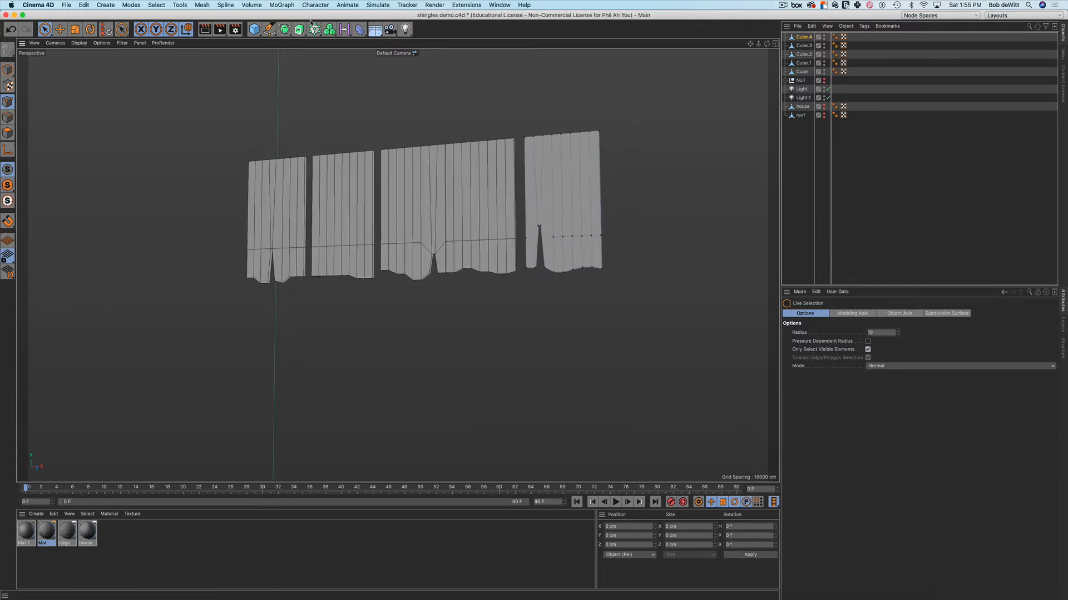
Add a MoGraph Cloner and place the five strips, Cube.4 through Cube, under it
left_click(282, 5)
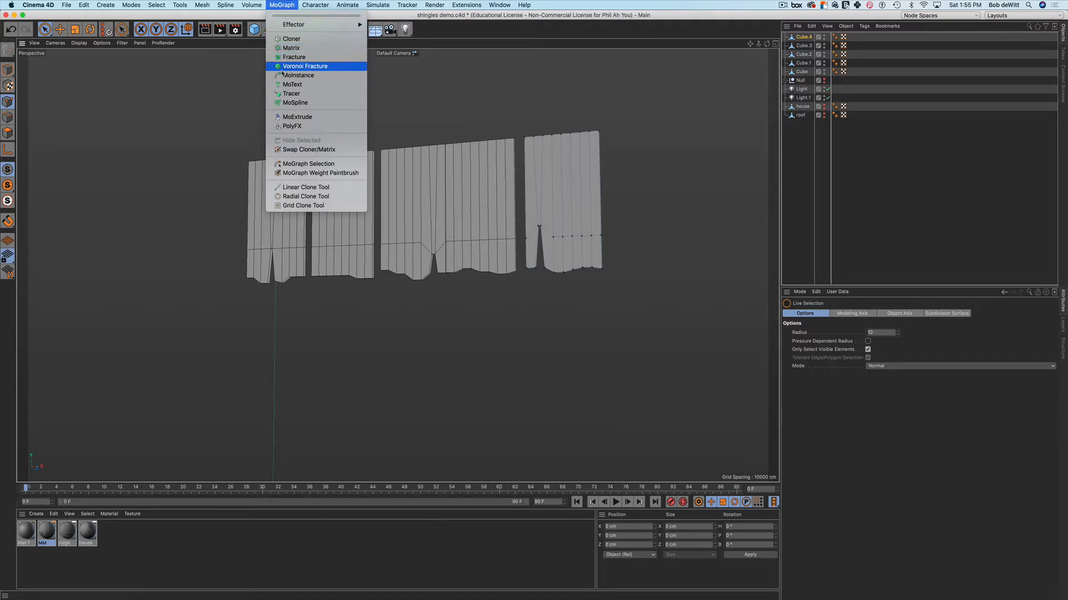
left_click(291, 38)
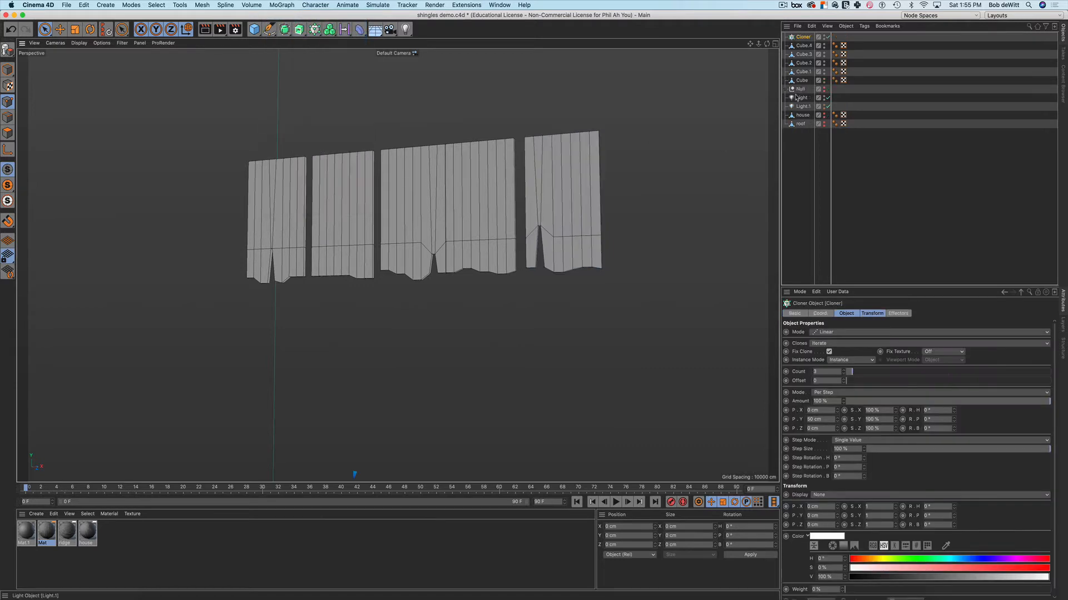
left_click(802, 80)
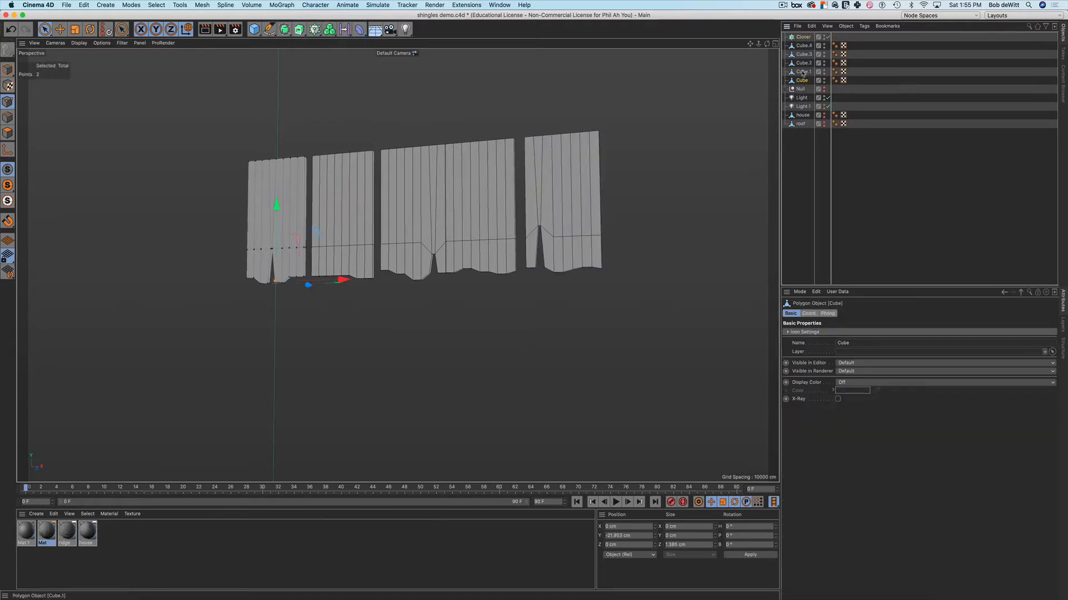
left_click(804, 46, "shift")
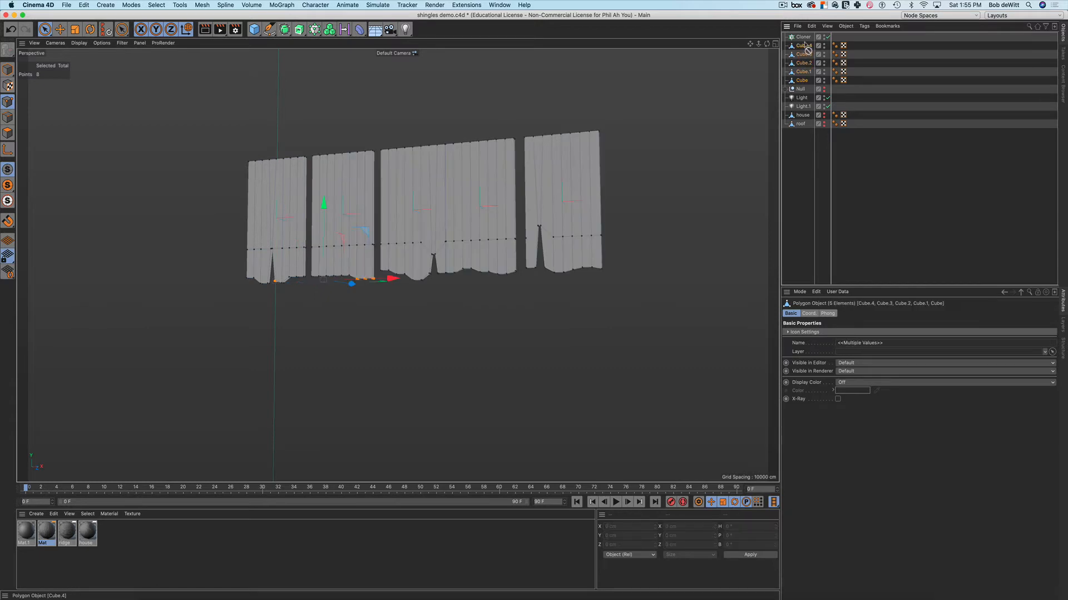
left_click_drag(804, 44, 803, 37)
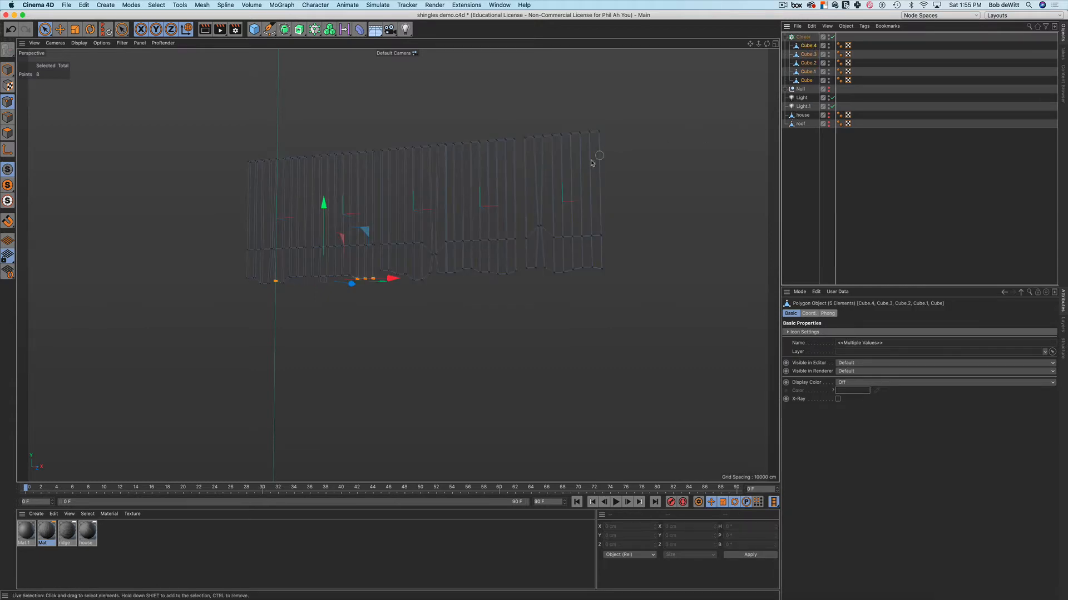
scroll(592, 162, "down", 5)
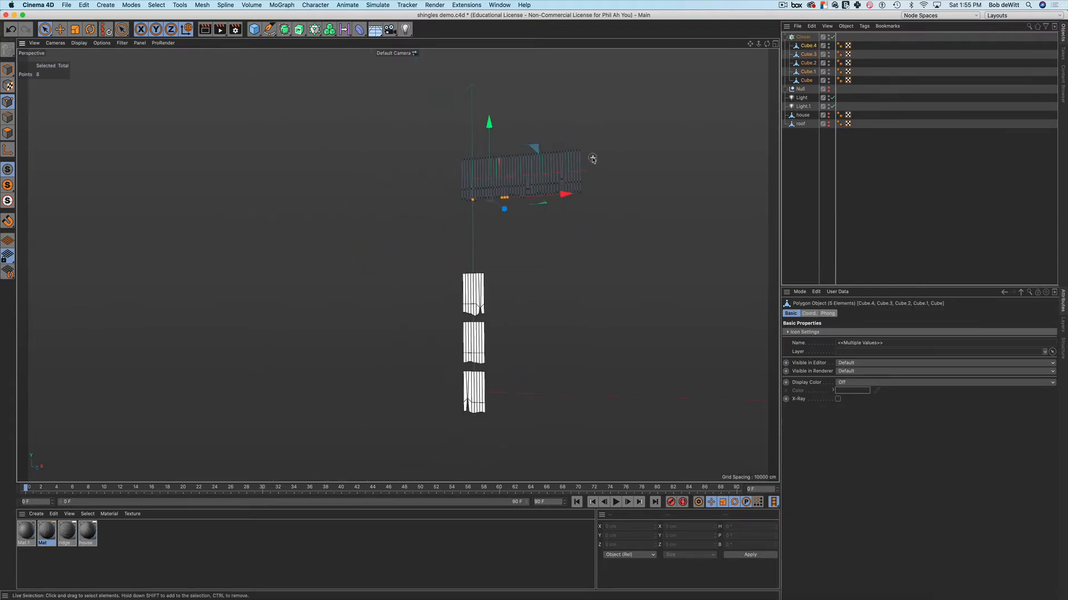
scroll(592, 159, "down", 2)
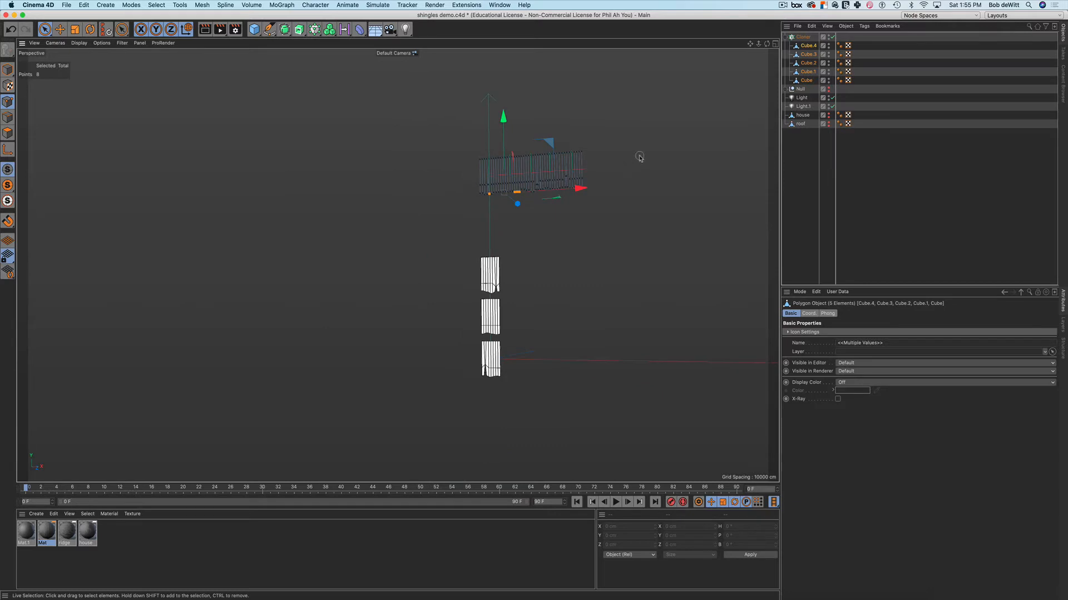
left_click(805, 37)
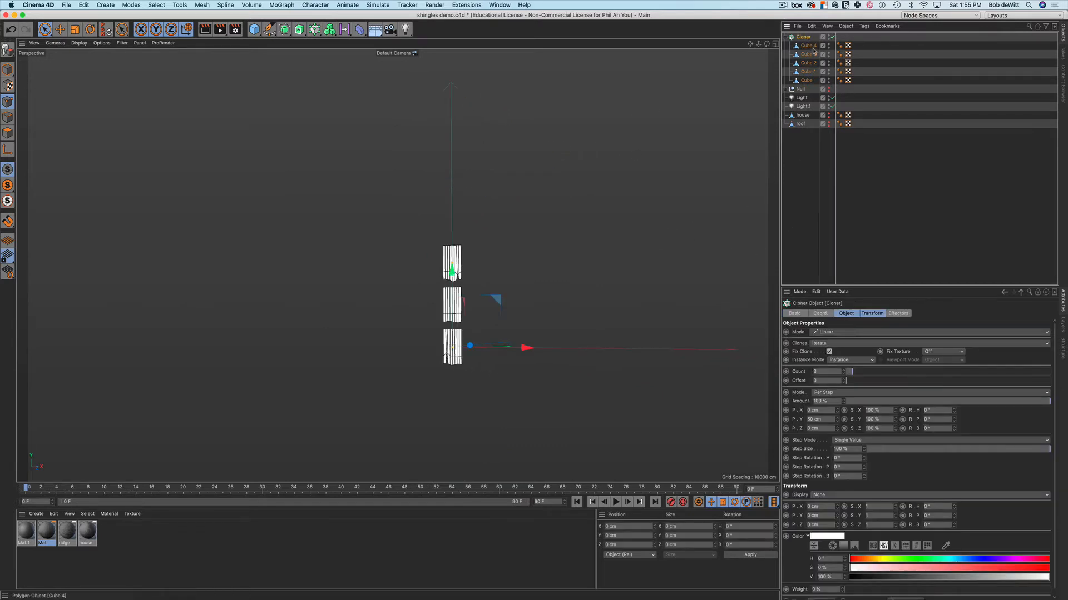
left_click(809, 45)
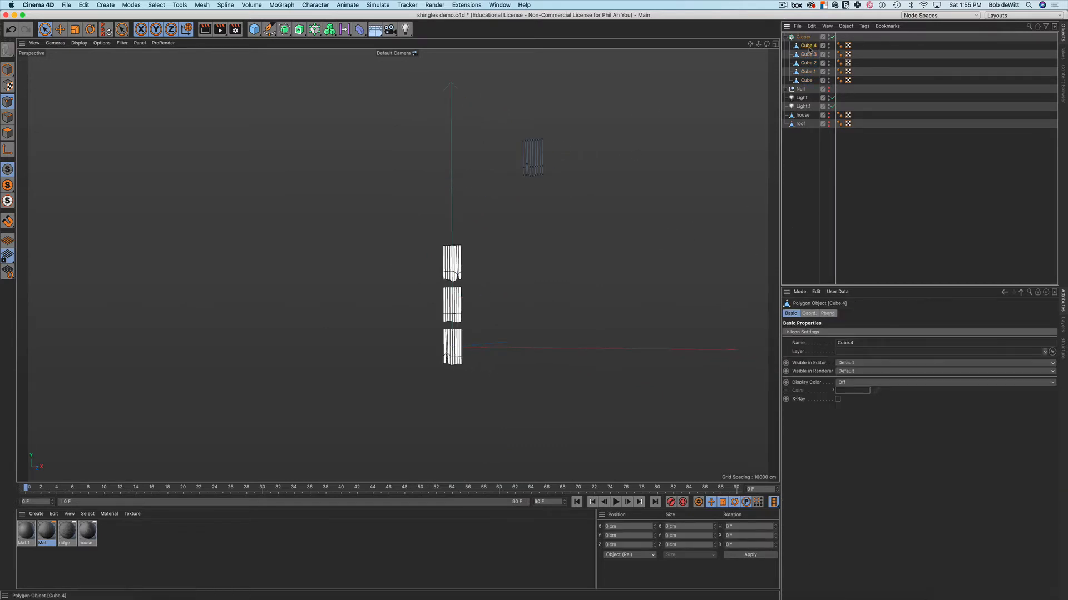
left_click(806, 80, "shift")
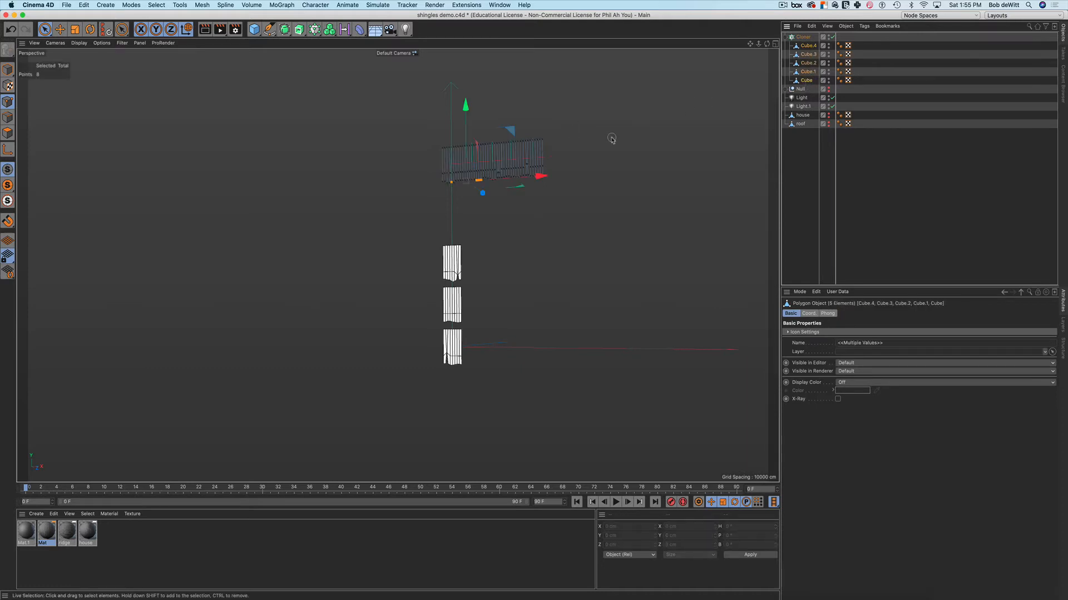
left_click(807, 47)
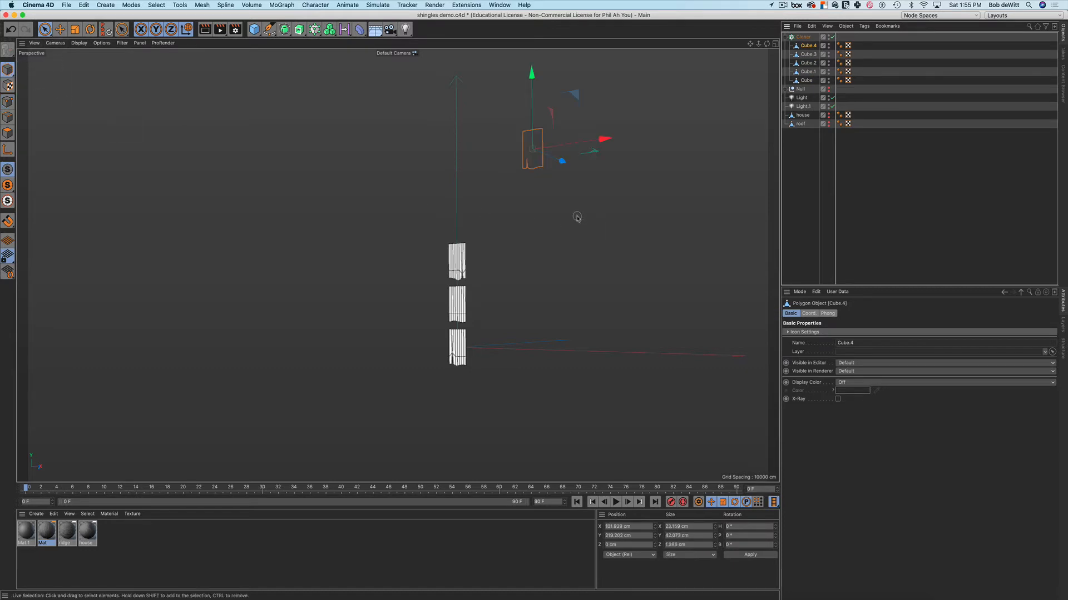
mouse_move(577, 217)
left_mouse_down("alt")
mouse_move(538, 230)
mouse_move(530, 246)
left_mouse_up("alt")
left_click_drag(506, 170, 497, 240, "alt")
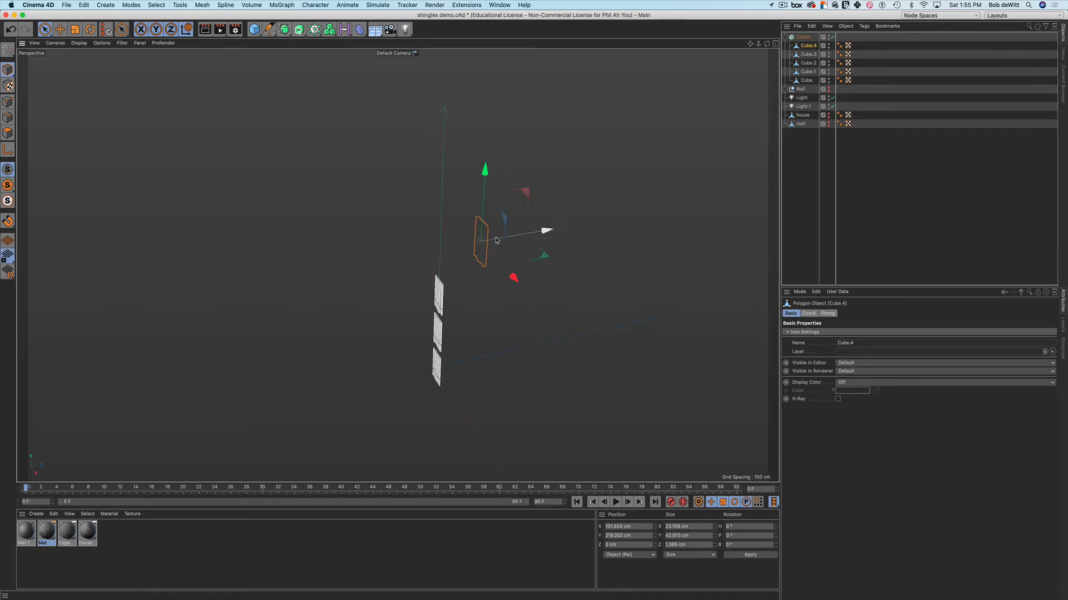
left_click(808, 54)
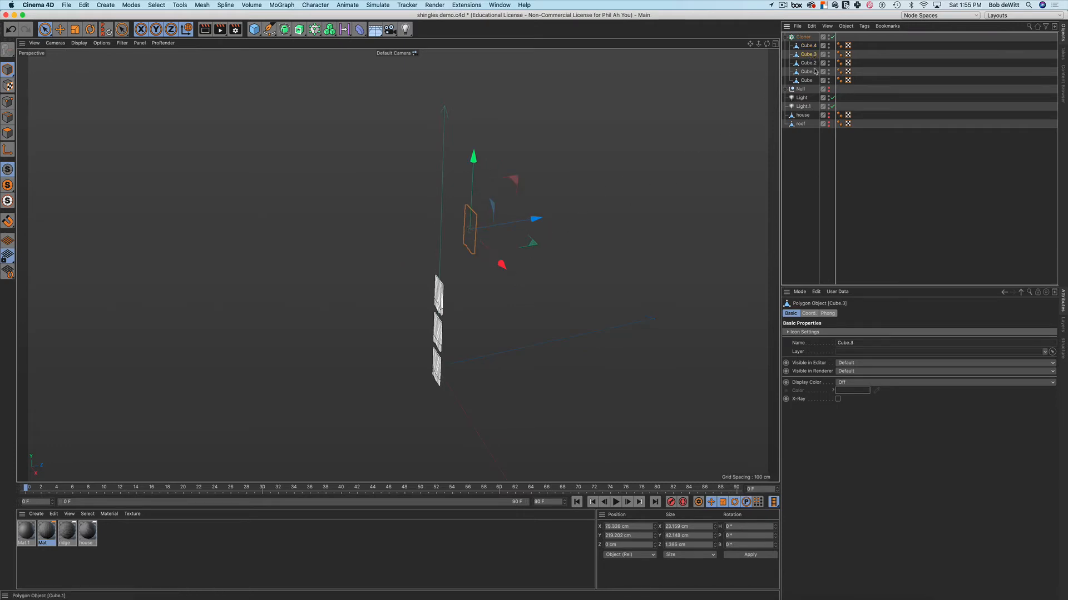
left_click(807, 63)
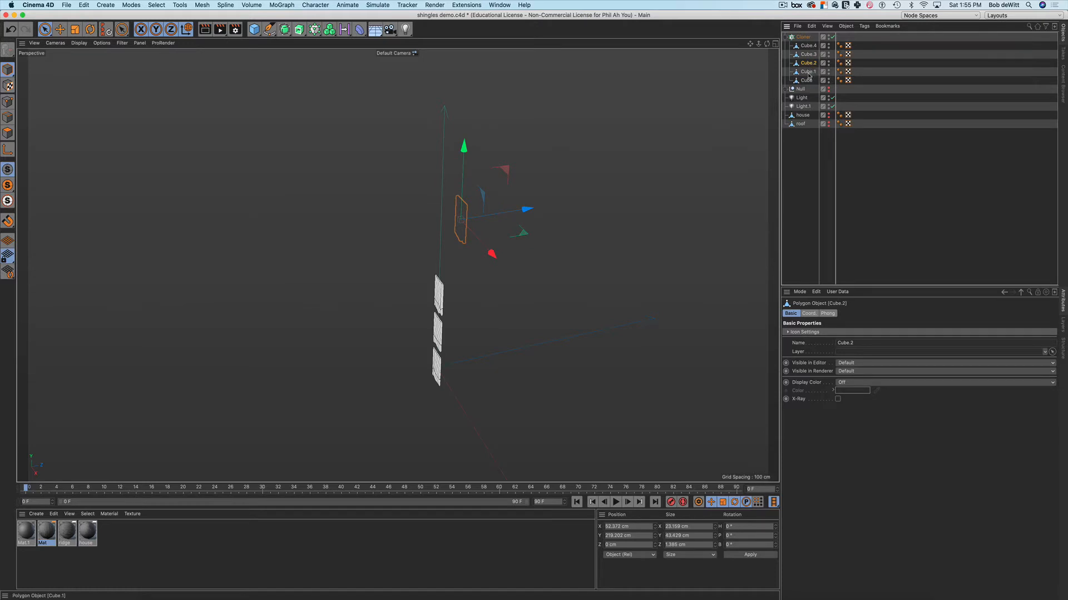
left_click(808, 72)
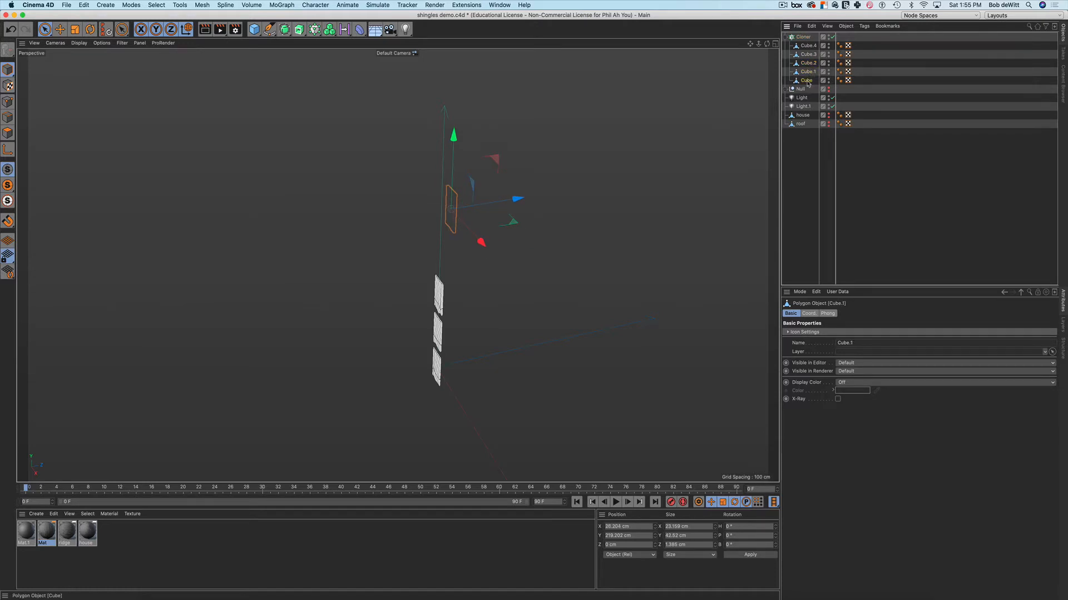
left_click(806, 81)
left_click_drag(593, 147, 651, 129, "alt")
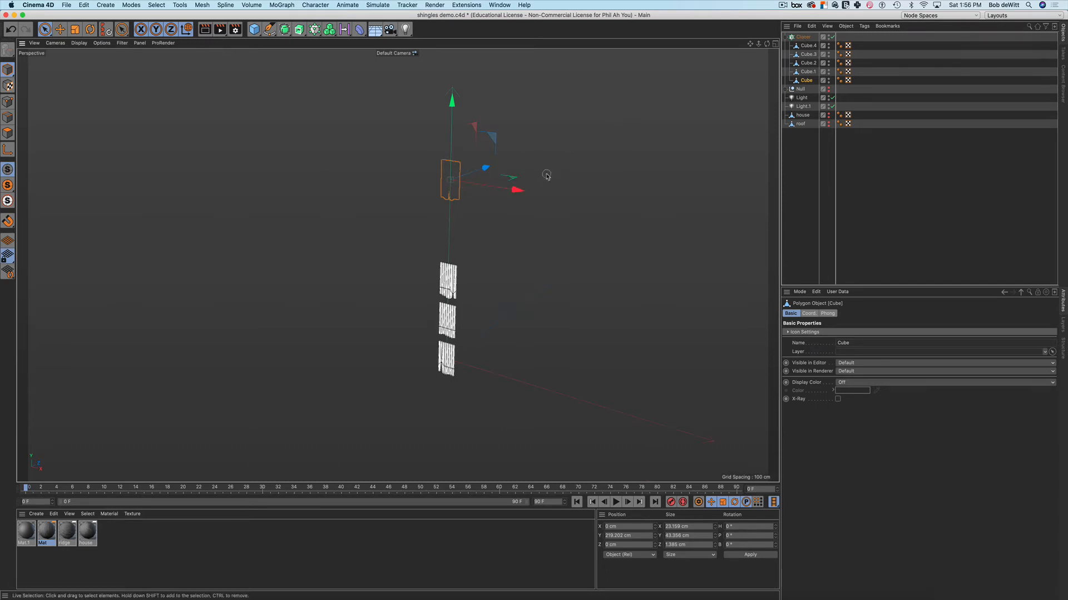
left_click_drag(549, 175, 395, 264, "alt")
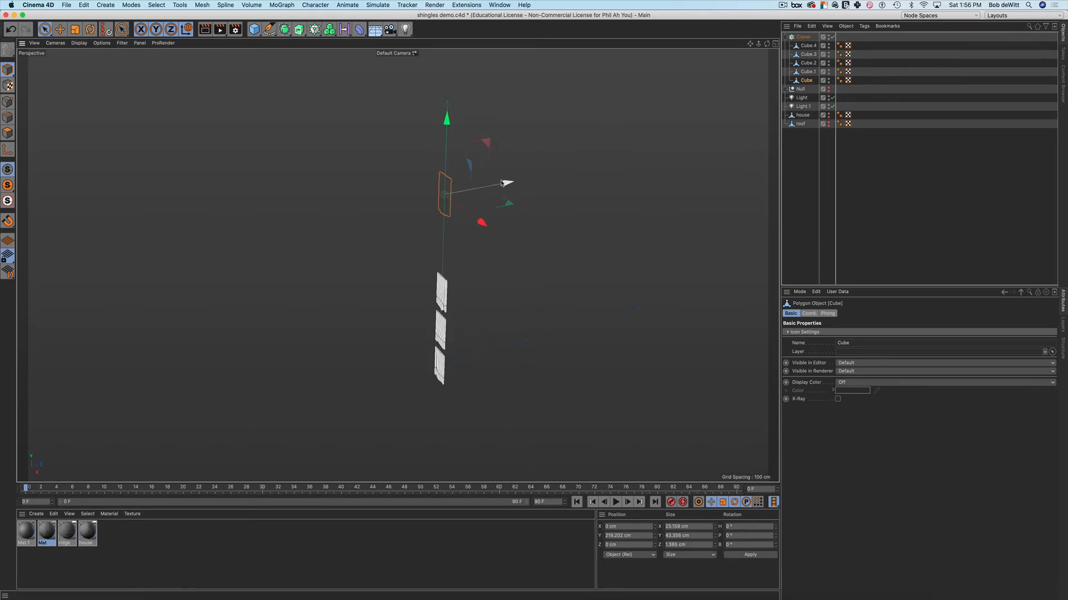
key("l")
left_click_drag(503, 181, 560, 174)
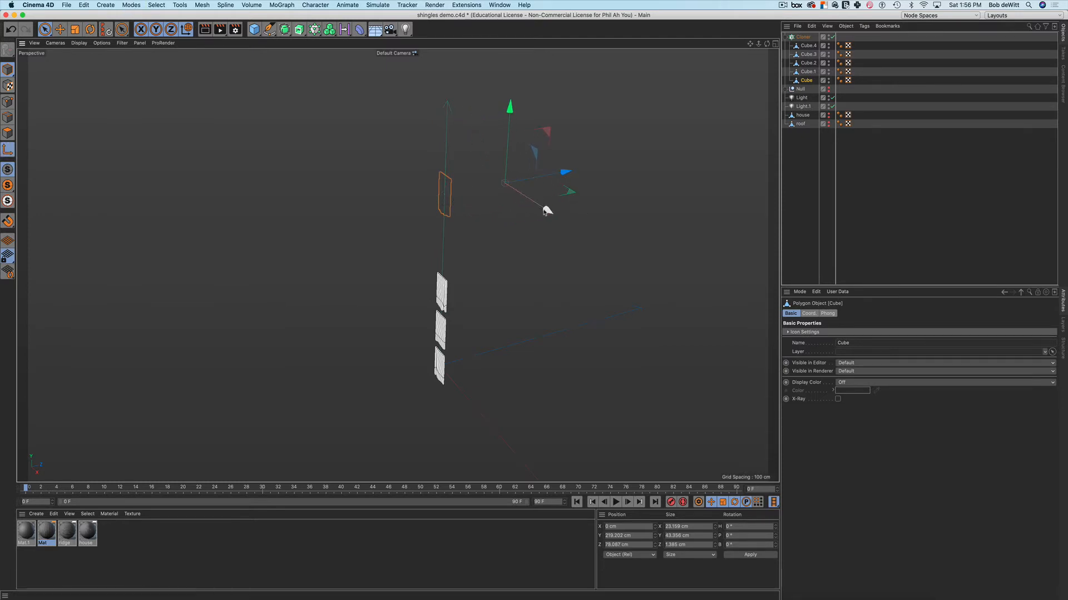
left_click(613, 208)
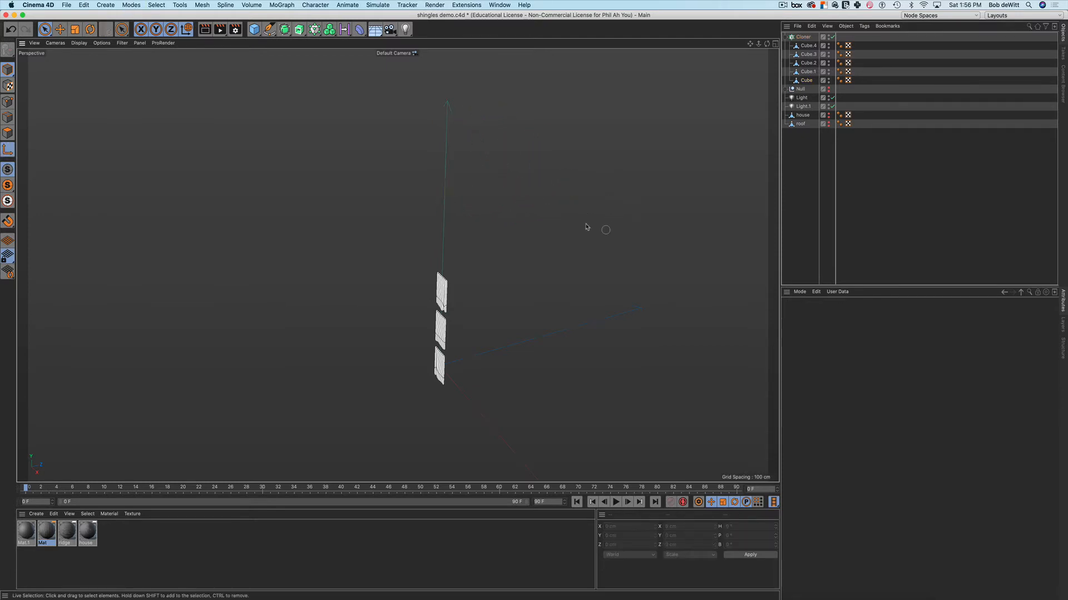
left_click(806, 46)
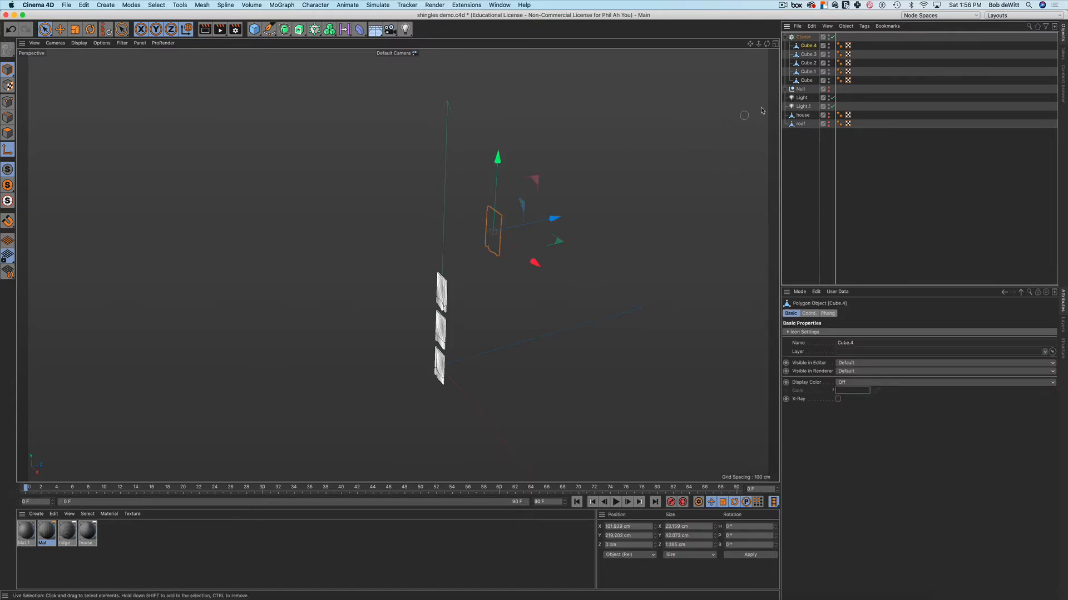
left_click(806, 82)
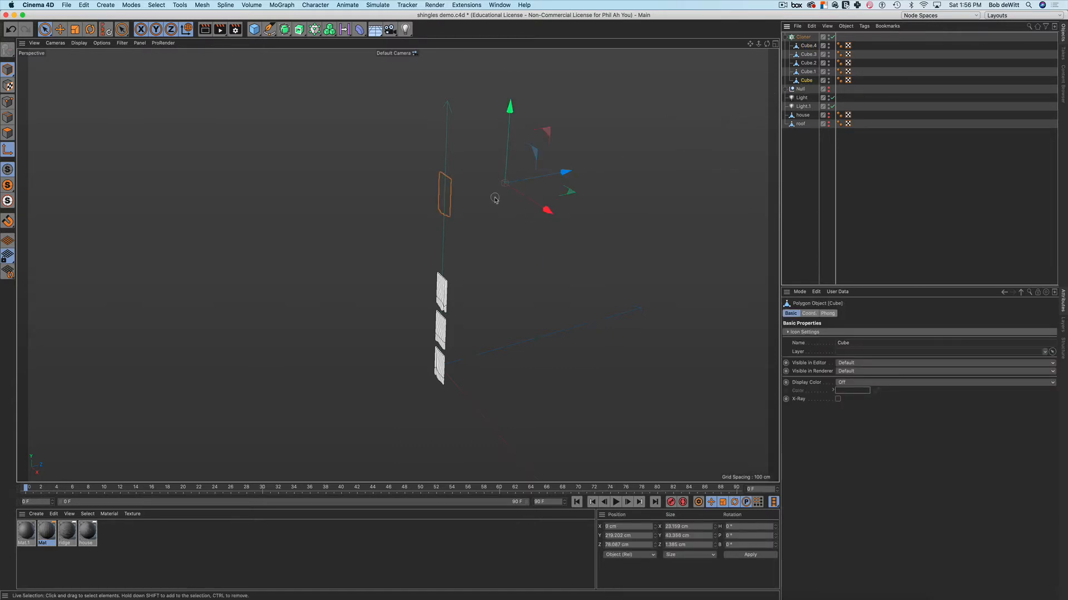
left_click_drag(495, 198, 476, 230, "alt")
middle_click_drag(476, 230, 485, 228, "alt")
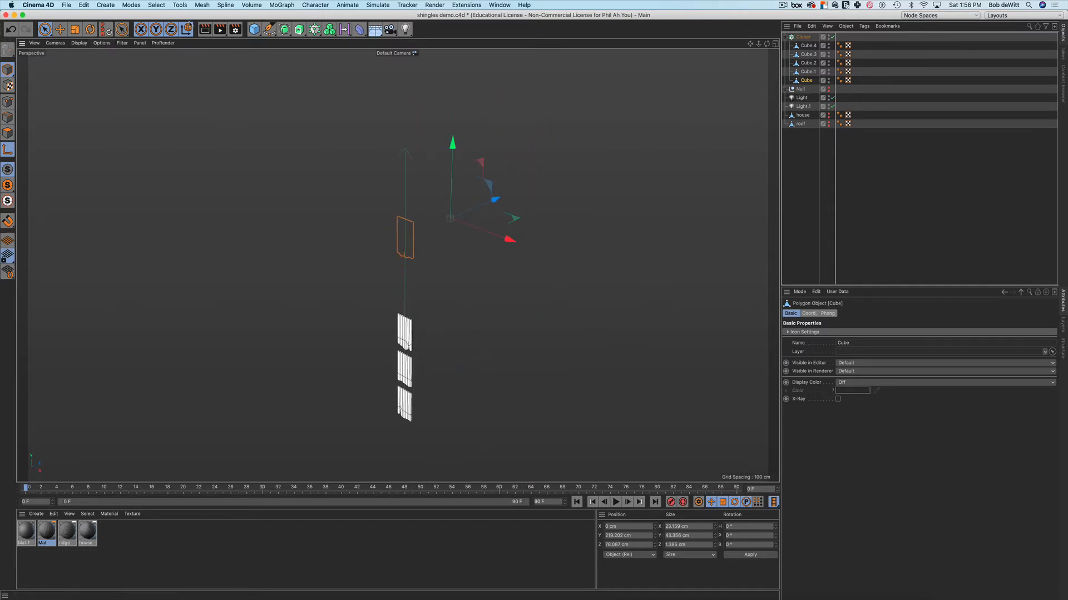
Recentre the Cube's axis on its geometry with Mesh > Axis > Axis Center
left_click(202, 6)
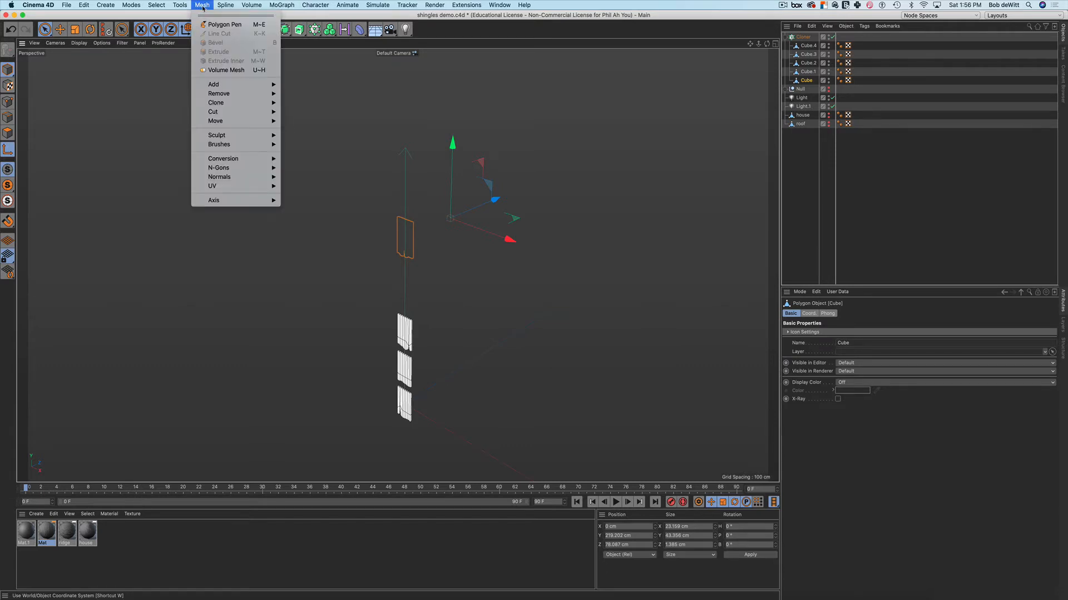
mouse_move(194, 204)
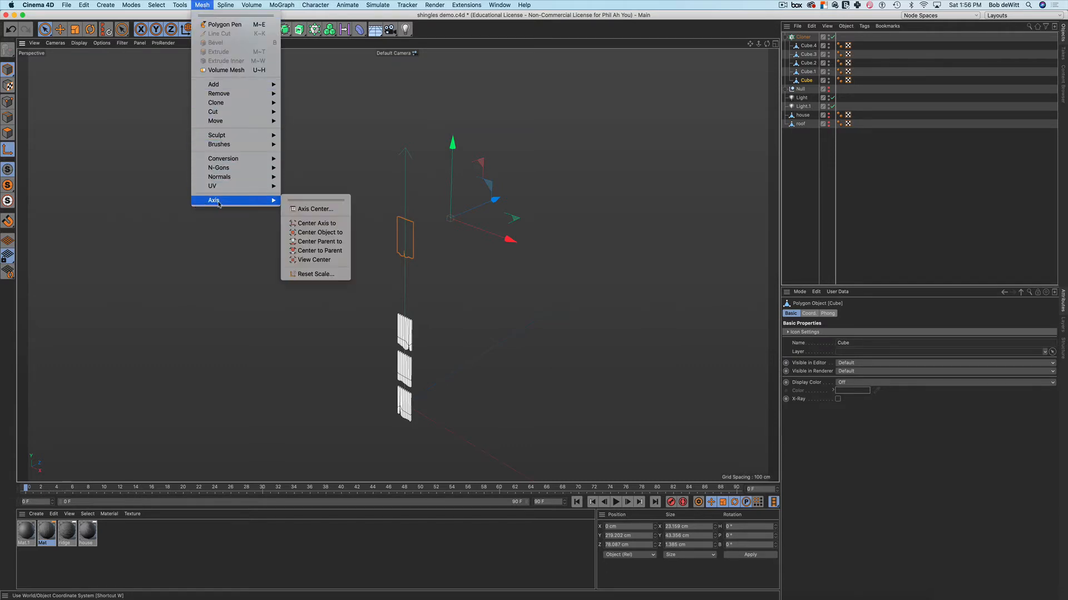
left_click(309, 209)
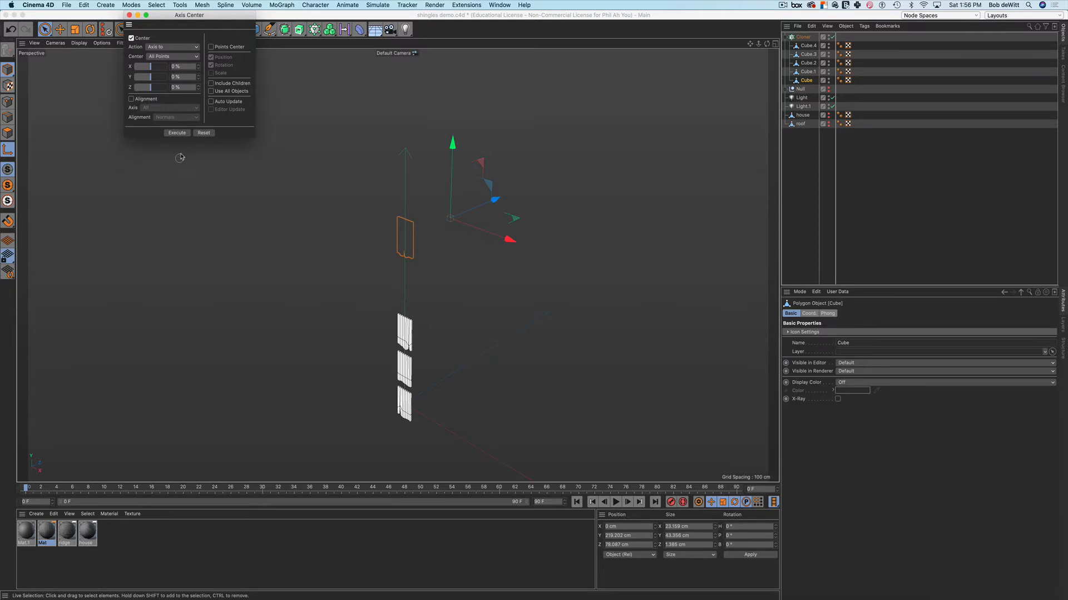
left_click(177, 133)
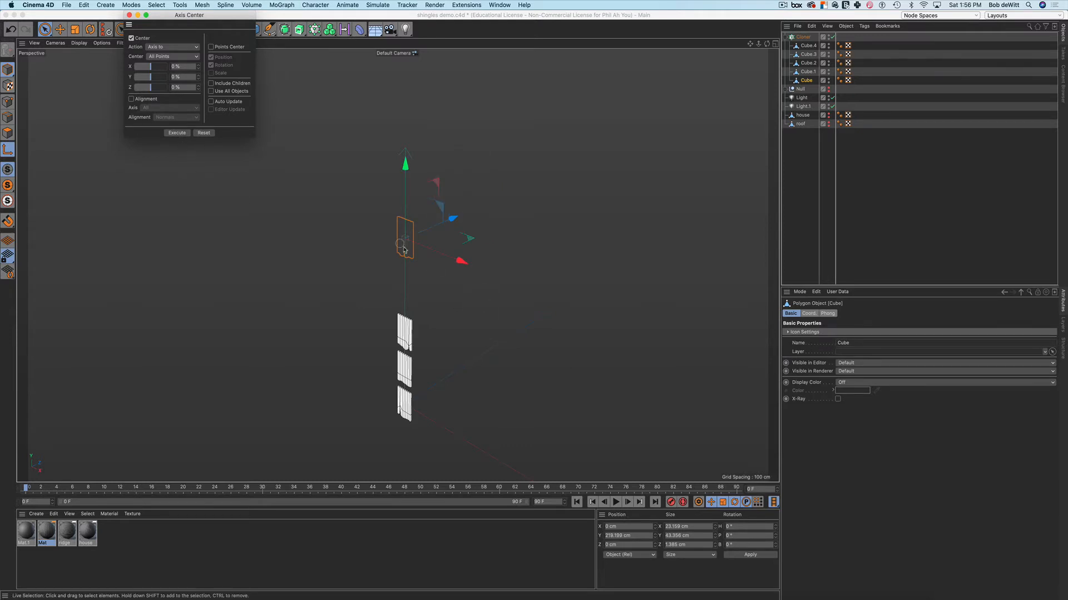
left_click(128, 15)
left_click(803, 36)
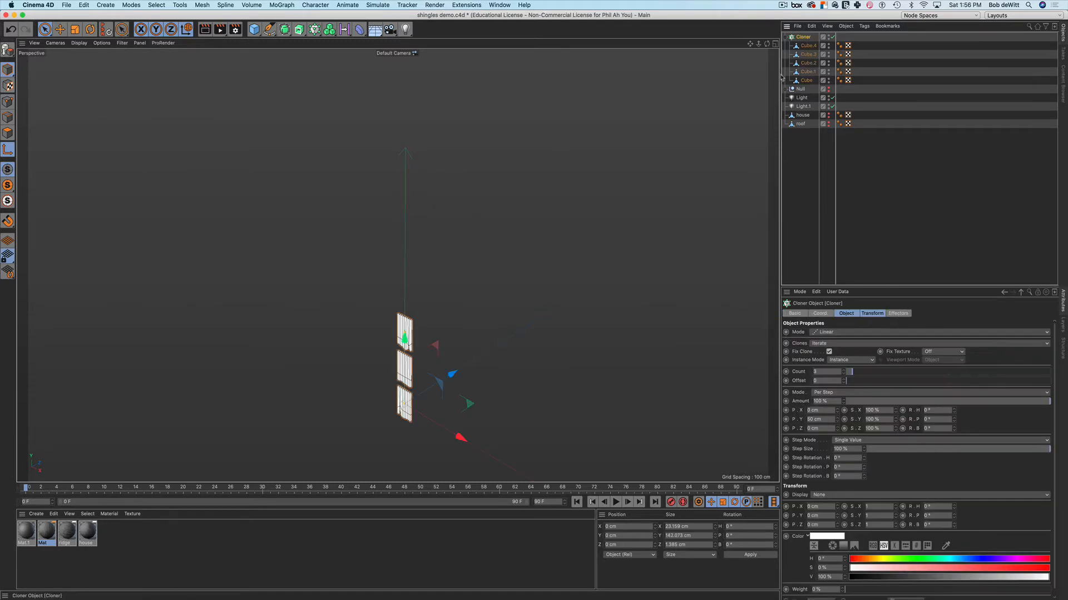
Switch the Cloner mode to Honeycomb Array and zoom out to view the 10 × 10 grid
scroll(536, 269, "down", 3)
middle_click_drag(536, 268, 498, 250, "alt")
left_click_drag(498, 250, 524, 296, "alt")
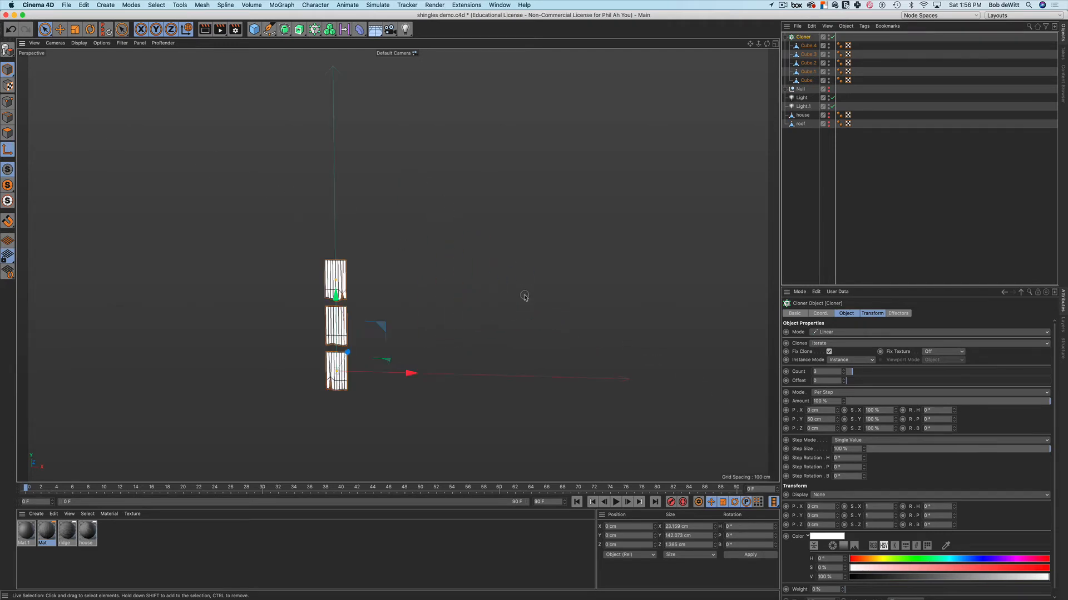
middle_click_drag(502, 297, 546, 286, "alt")
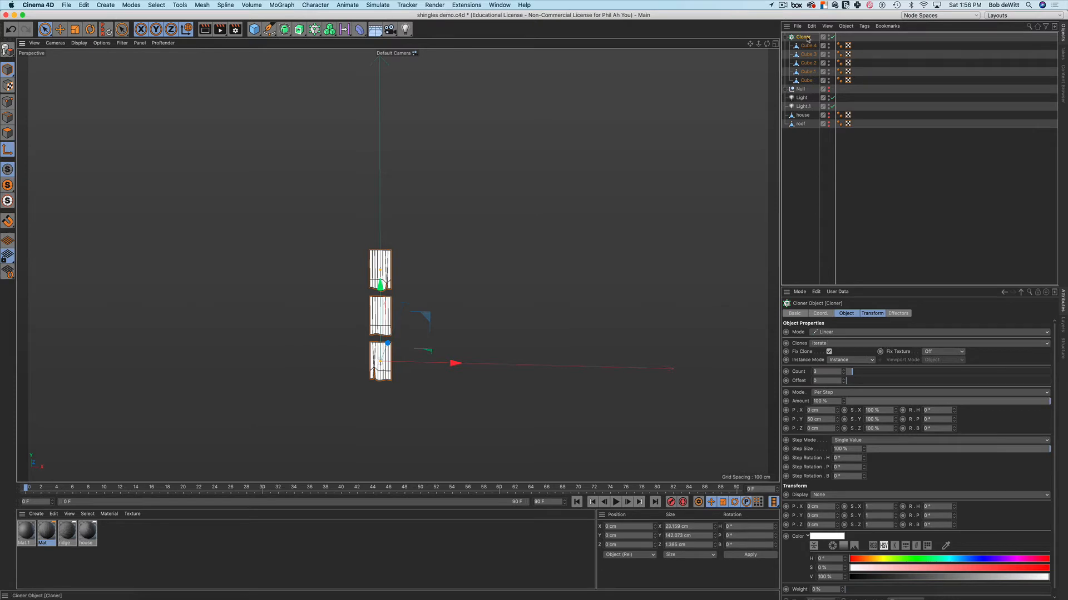
left_click(831, 336)
left_click(822, 371)
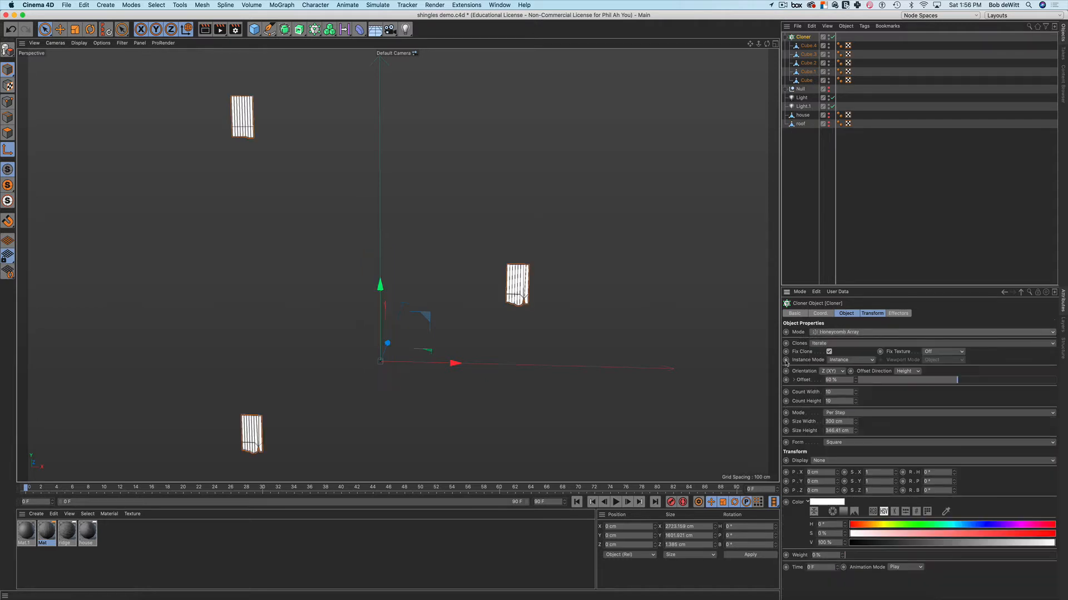
scroll(607, 313, "down", 10)
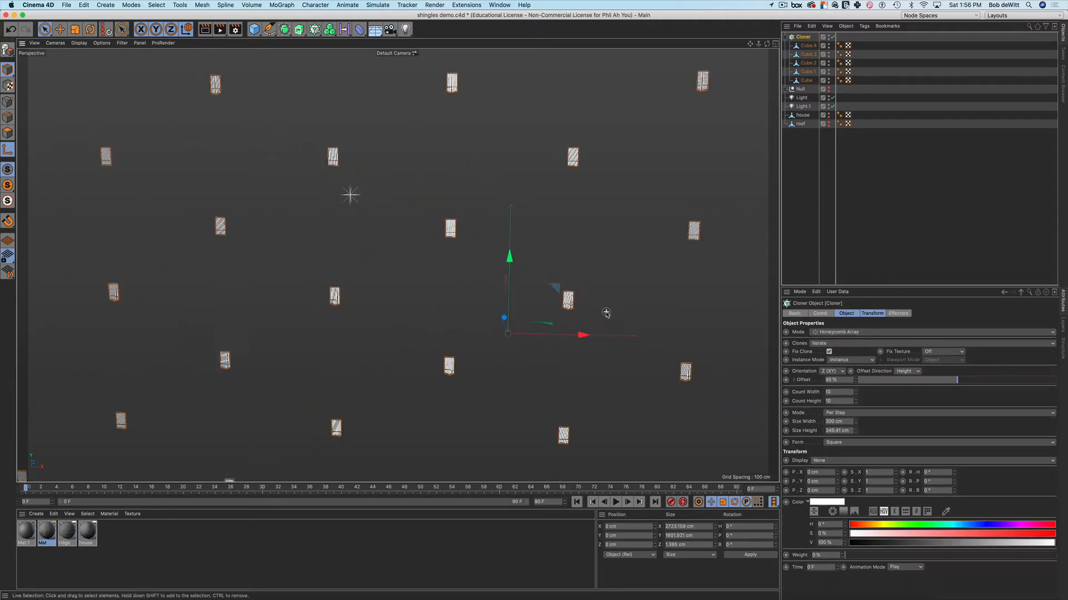
scroll(606, 313, "down", 5)
scroll(575, 242, "down", 2)
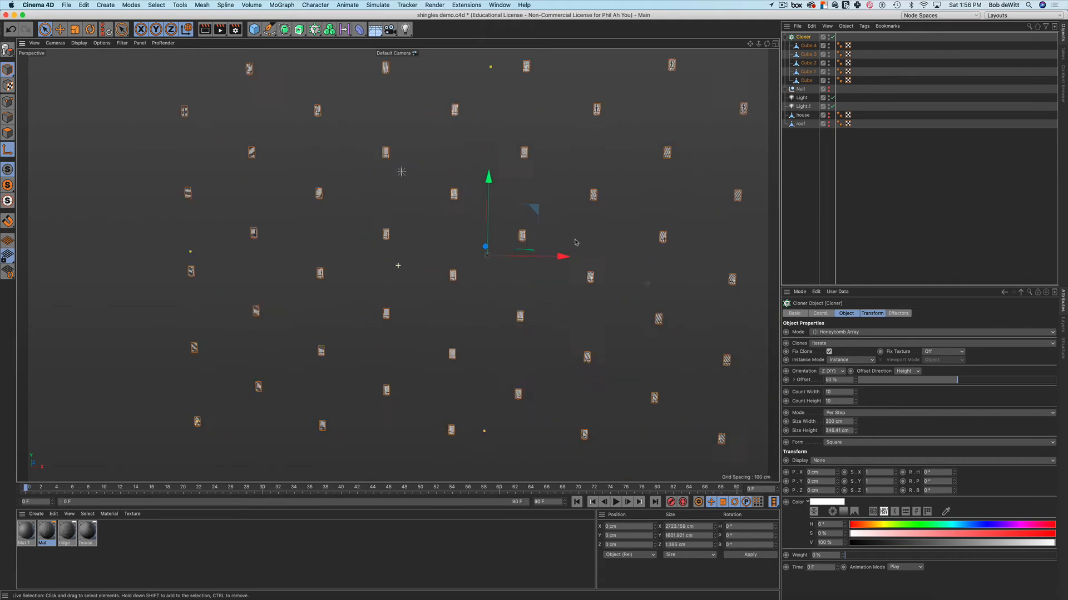
scroll(576, 242, "down", 4)
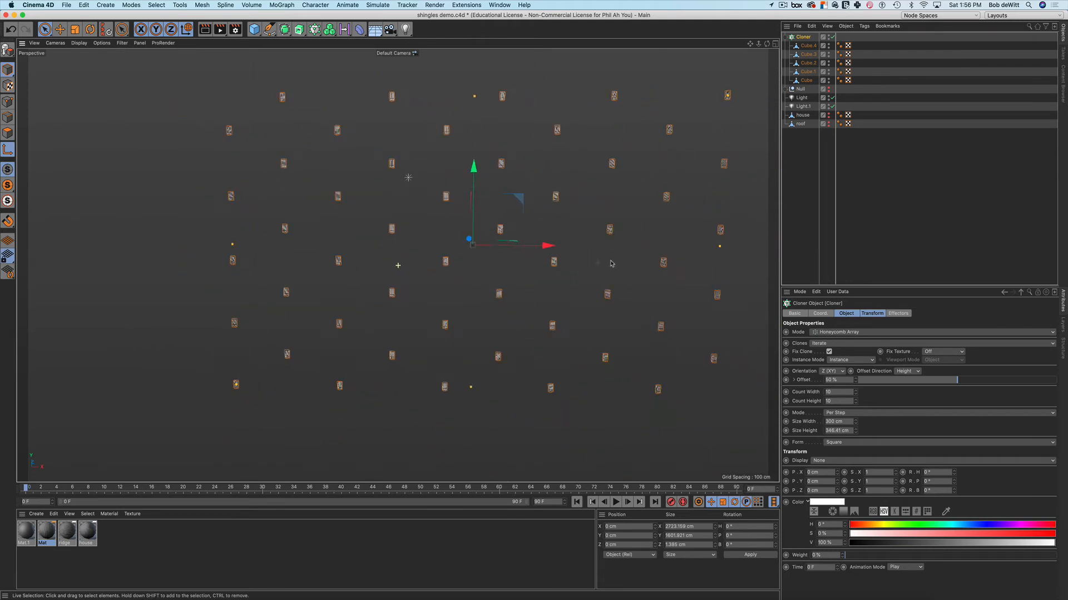
middle_click_drag(611, 264, 596, 268, "alt")
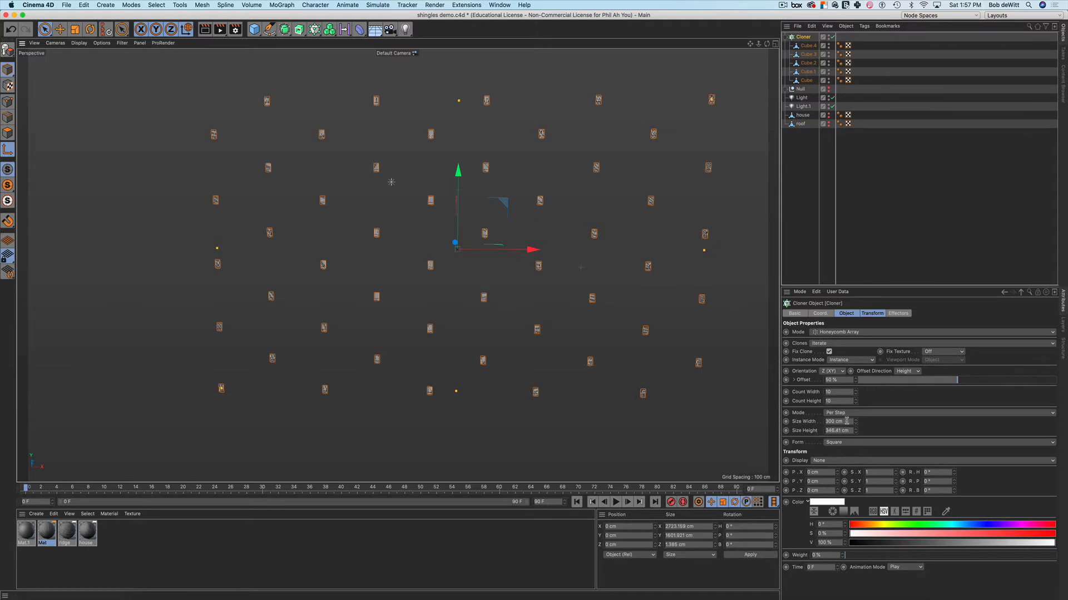
scroll(674, 331, "down", 1)
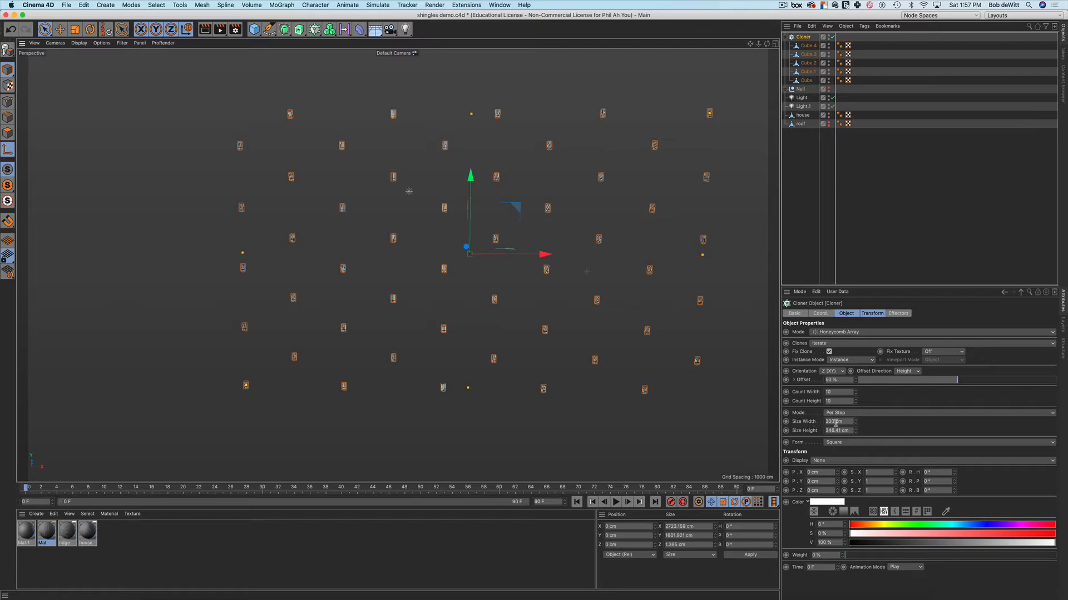
Shrink the honeycomb Size to 12 cm width and 54.41 cm height to pack the shingles
left_click_drag(855, 423, 765, 423)
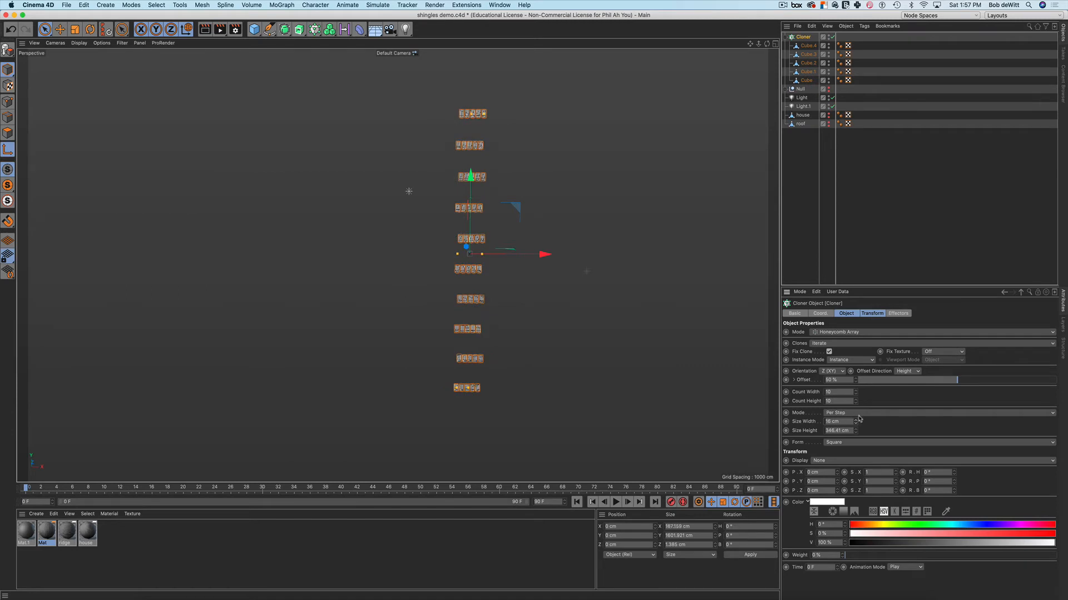
left_click_drag(855, 432, 814, 432)
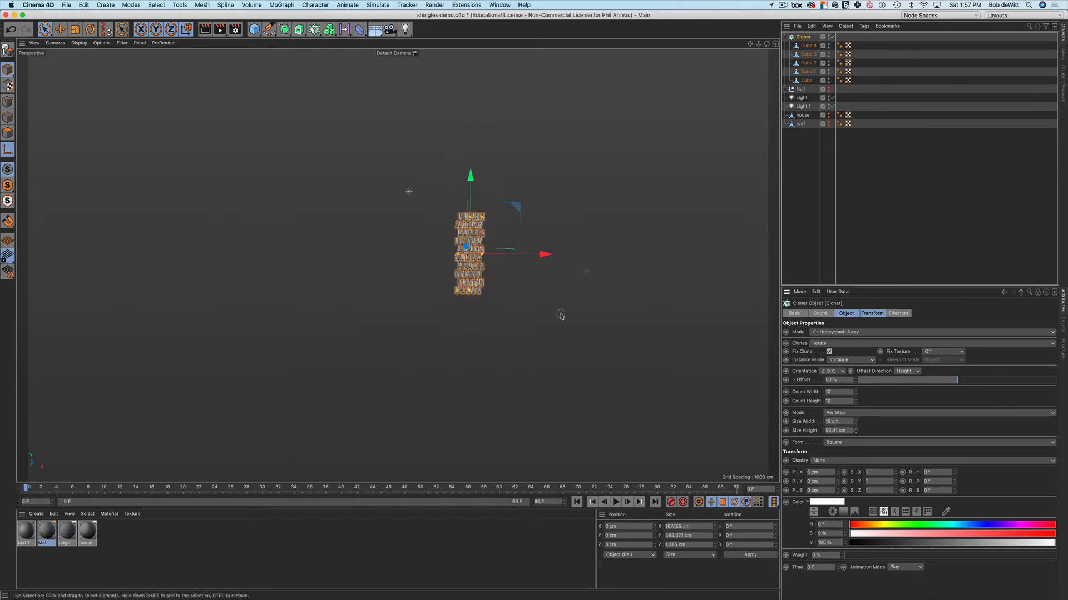
scroll(478, 219, "up", 2)
scroll(478, 219, "up", 5)
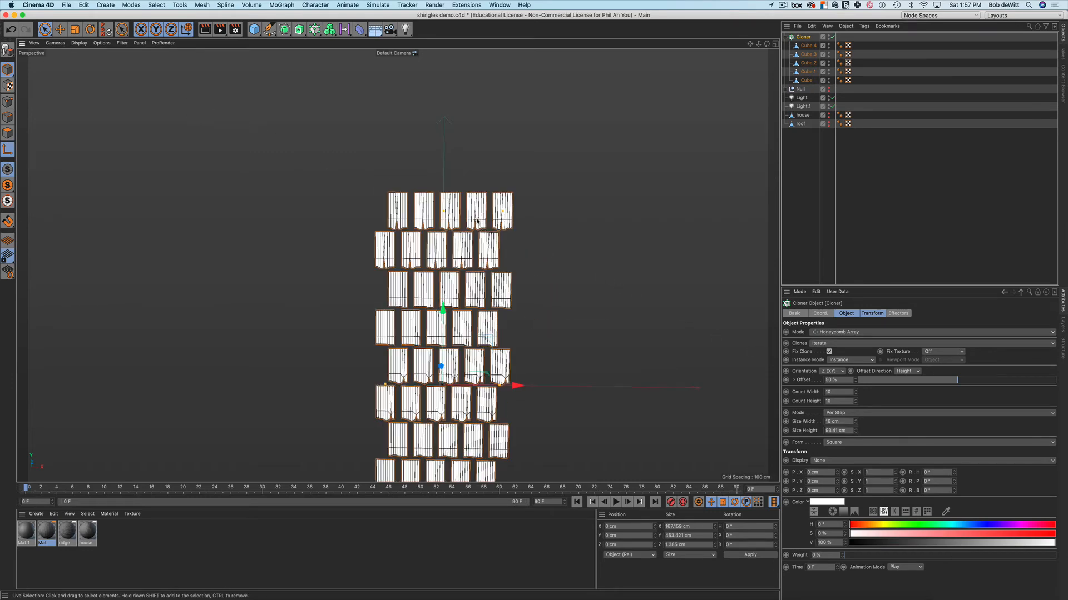
mouse_move(518, 266)
left_mouse_down("alt")
mouse_move(442, 263)
mouse_move(514, 264)
mouse_move(497, 222)
mouse_move(503, 244)
left_mouse_up("alt")
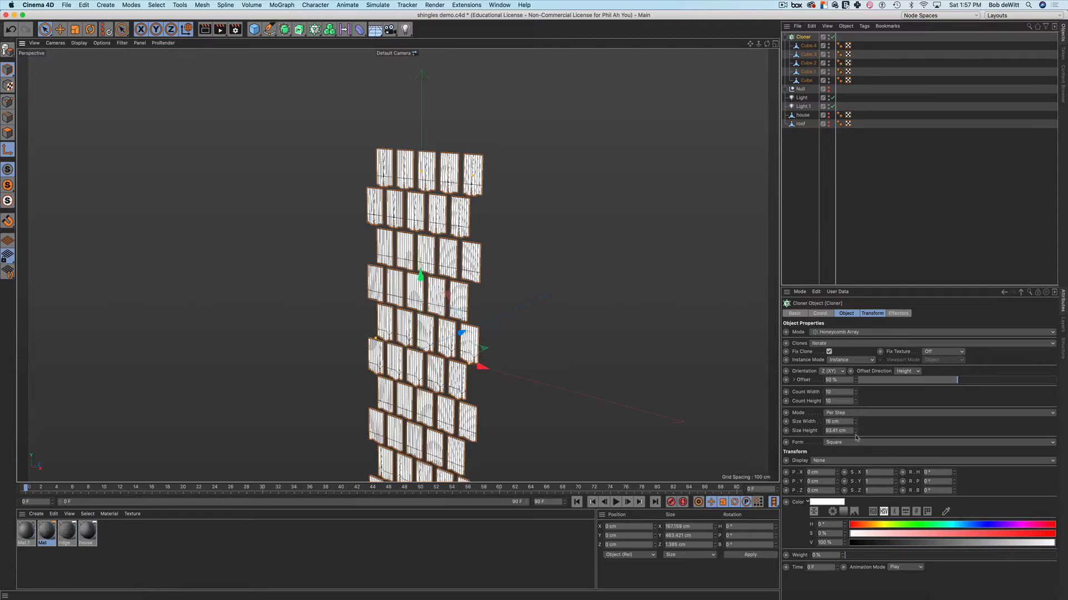
left_click_drag(855, 437, 855, 465)
scroll(470, 290, "up", 4)
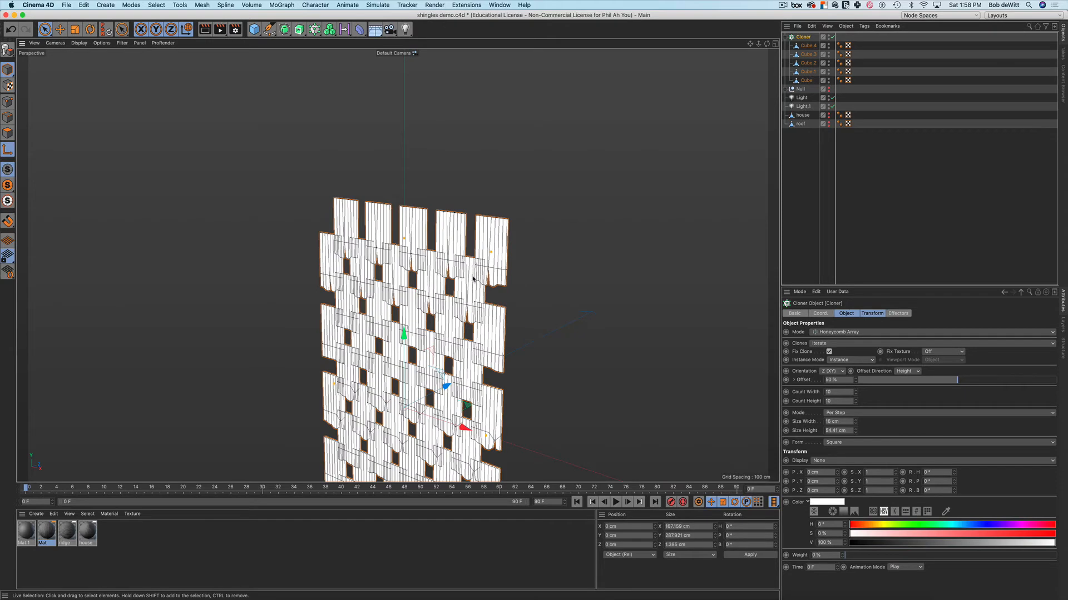
left_click_drag(472, 279, 481, 250, "alt")
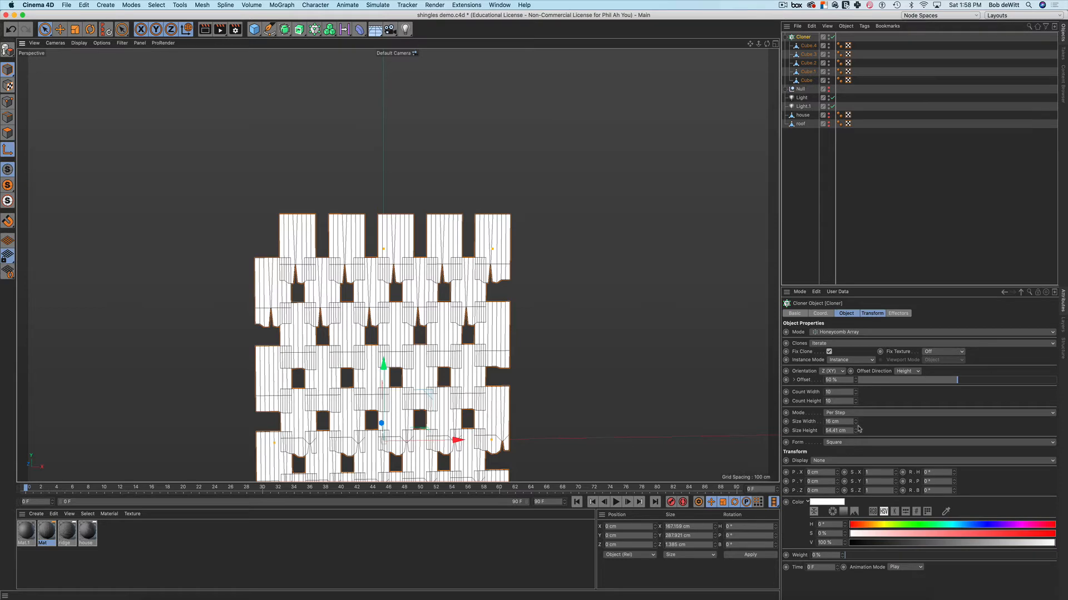
left_click_drag(856, 427, 855, 433)
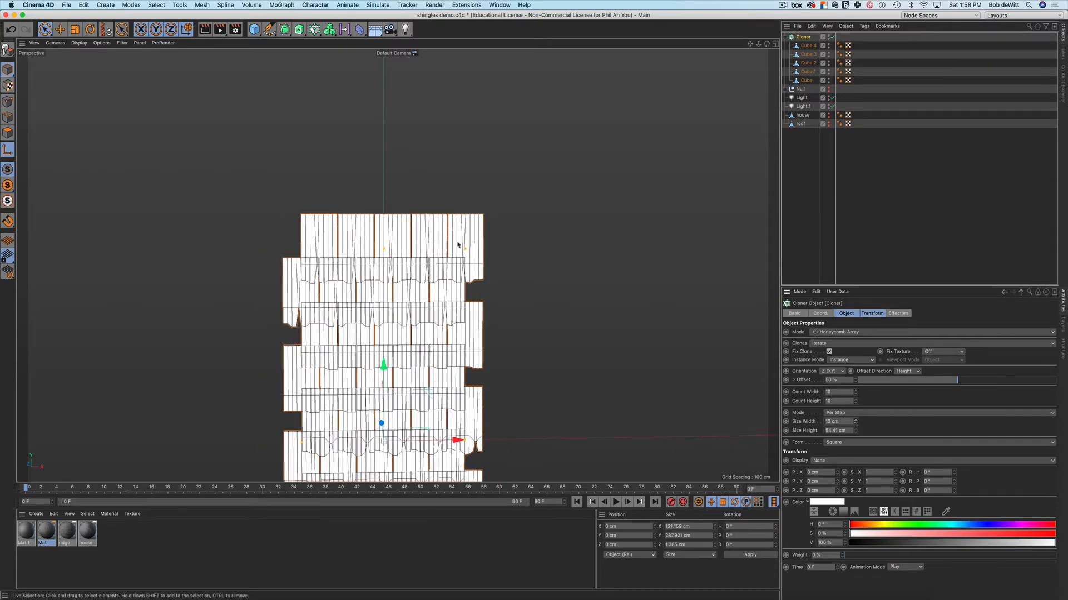
scroll(457, 247, "up", 5)
scroll(600, 347, "down", 5)
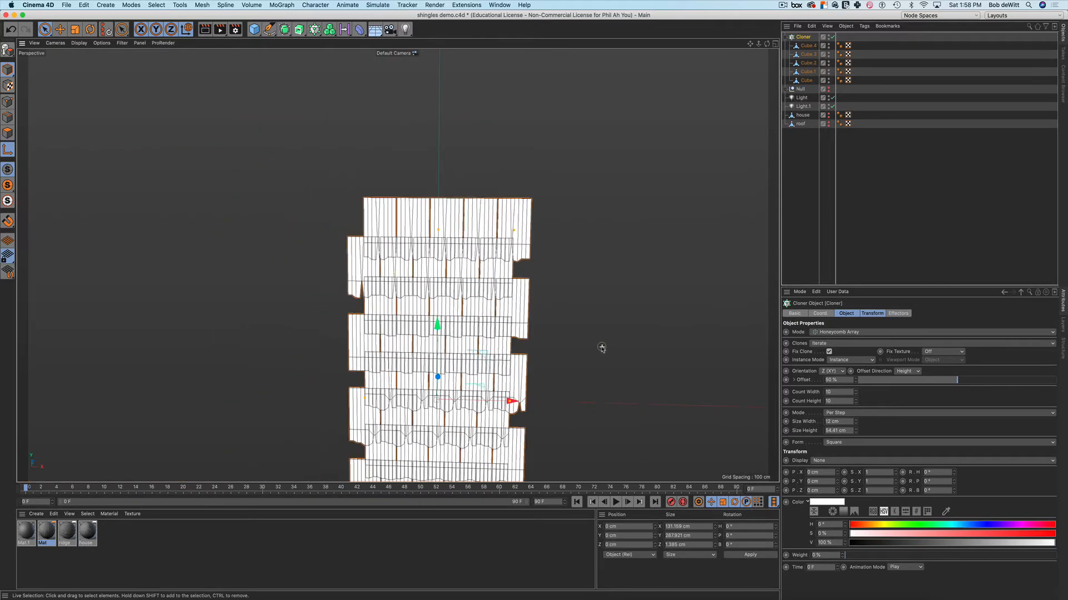
scroll(600, 347, "up", 2)
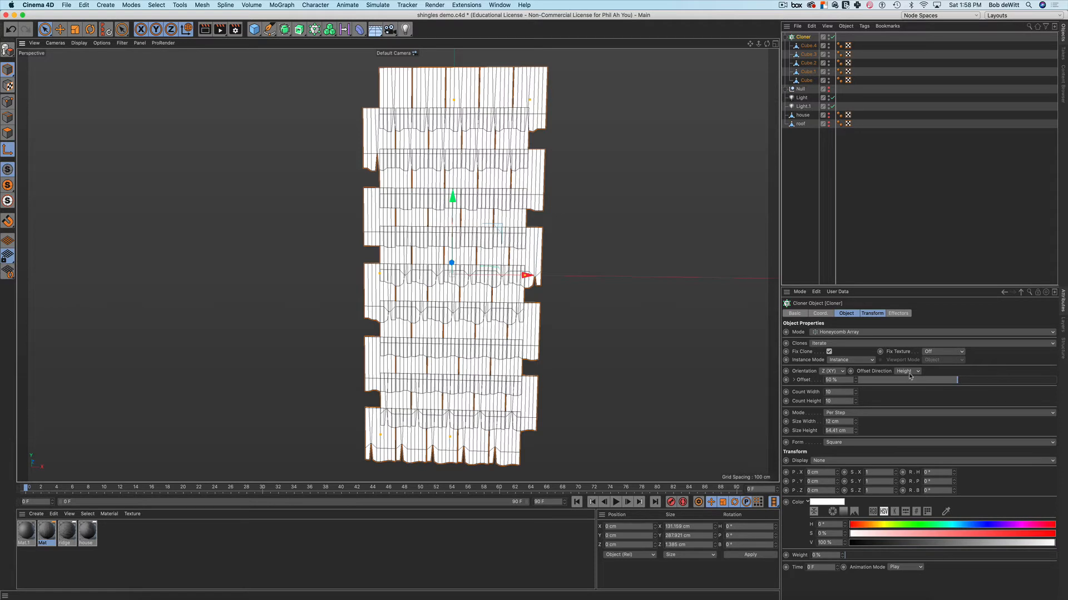
scroll(617, 352, "down", 1)
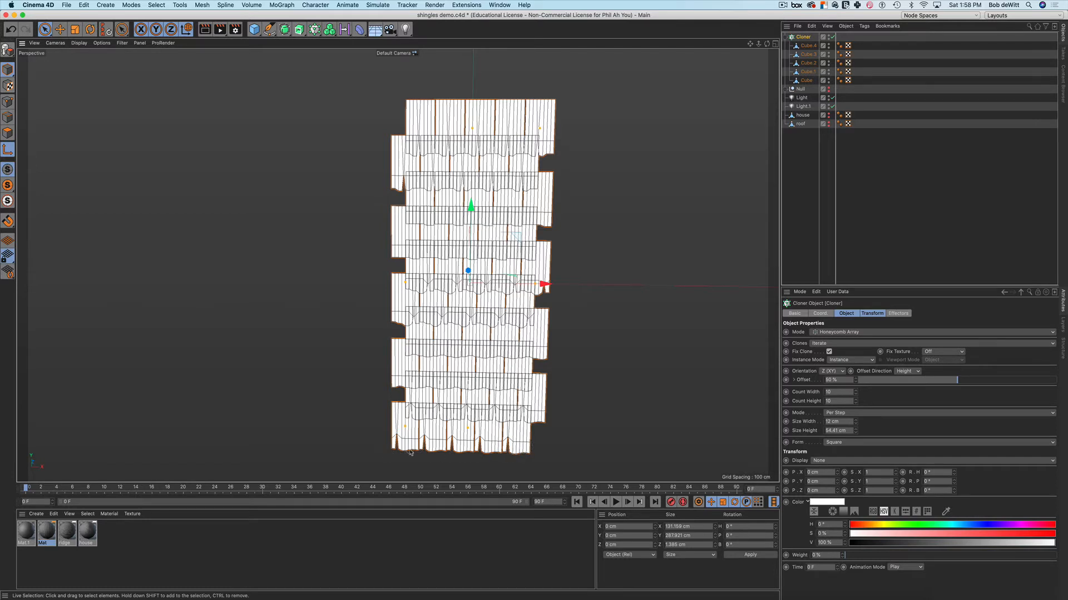
Set the Cloner's Offset Direction to Width so the clone rows stagger
left_click(905, 371)
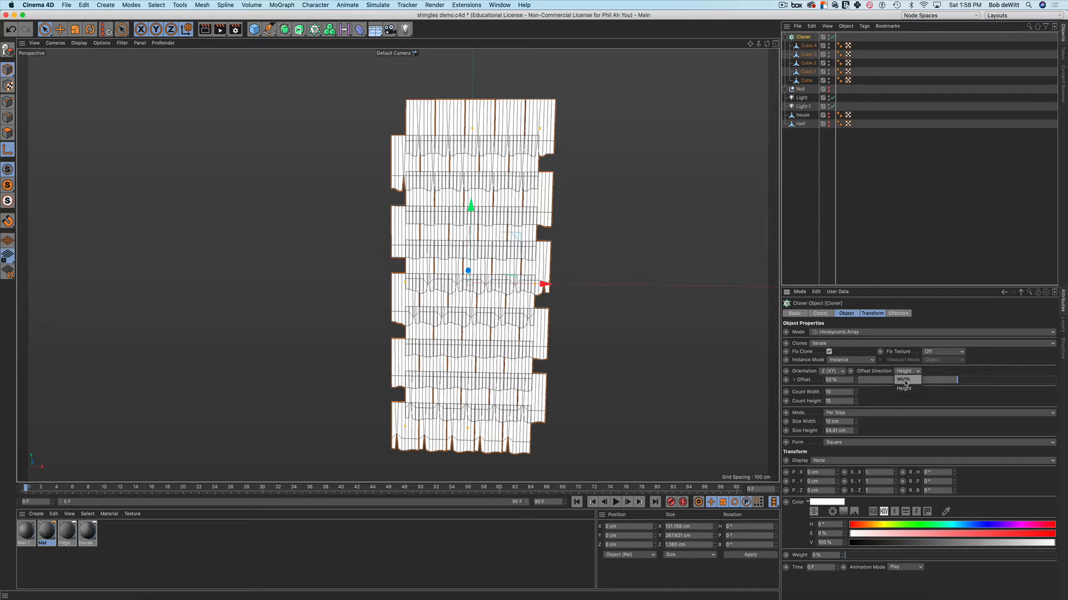
left_click(903, 380)
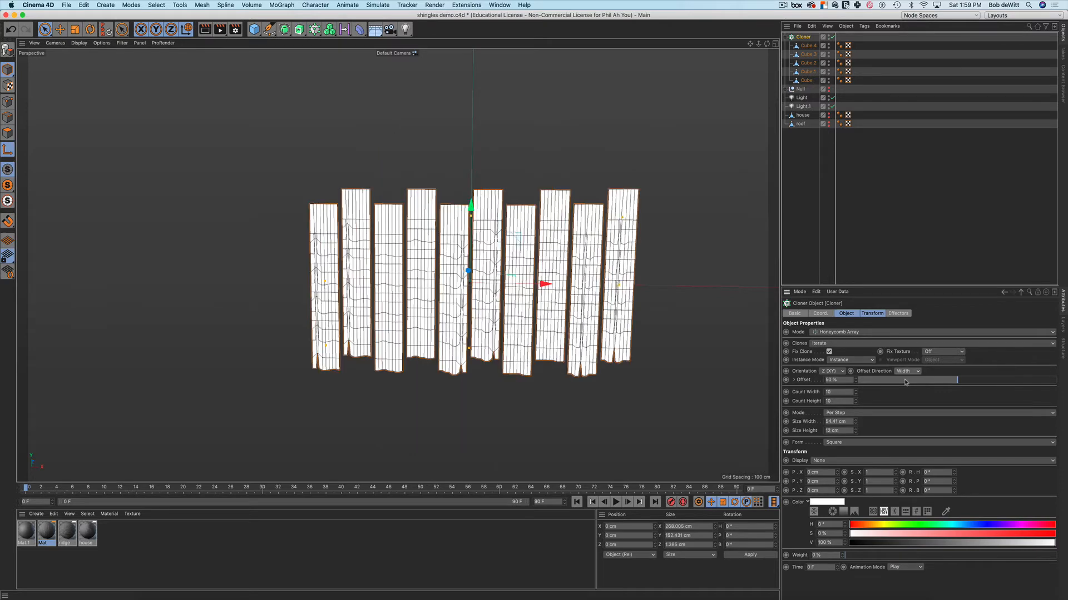
scroll(532, 273, "up", 5)
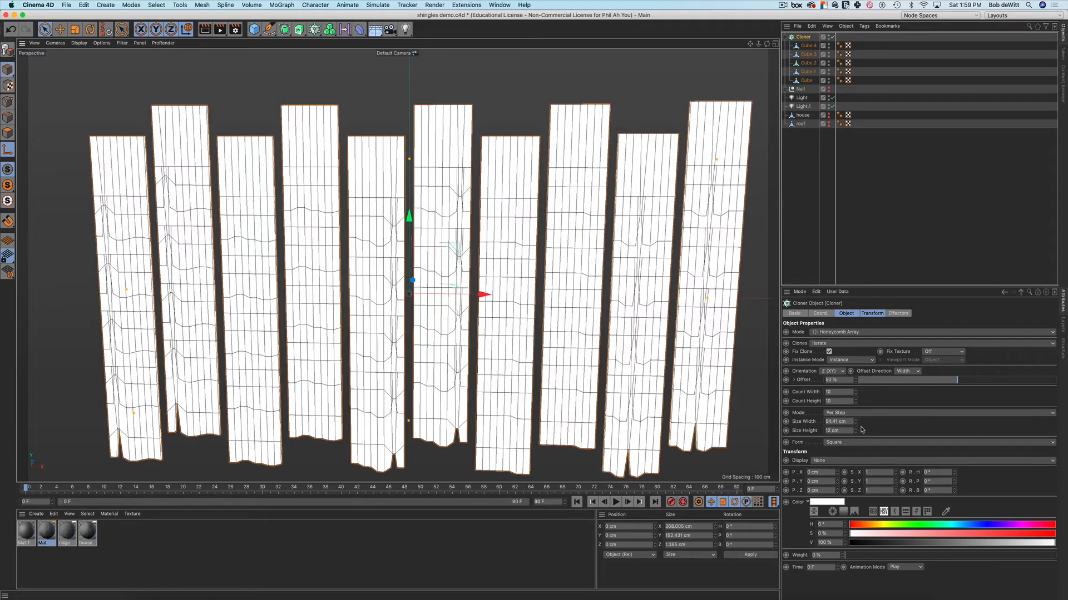
left_click_drag(773, 343, 708, 309, "alt")
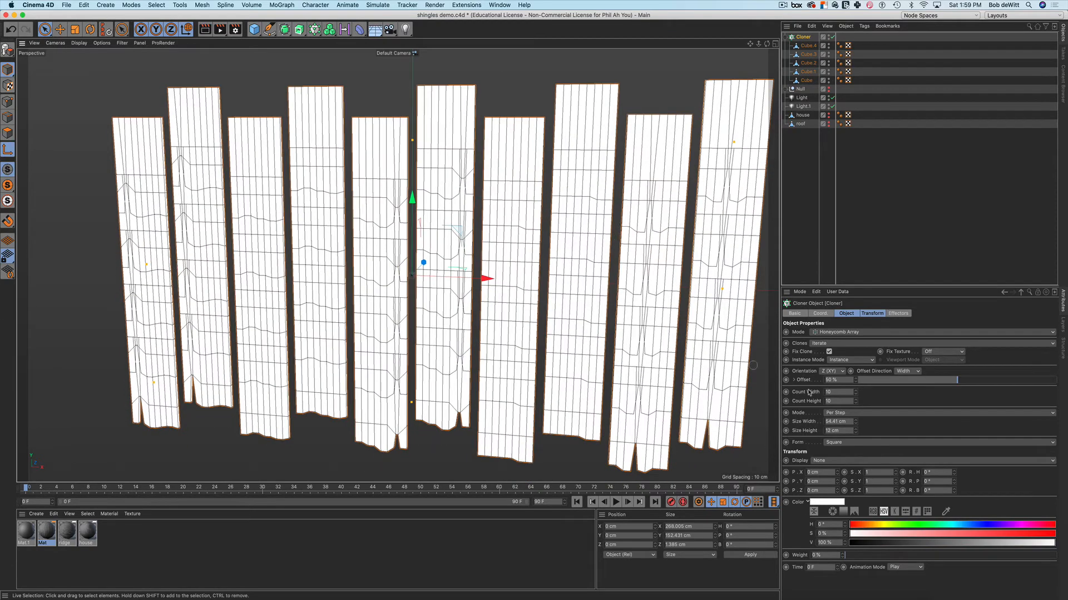
Lower the clone Size width to 23.41 cm to close the column gaps
left_click_drag(855, 427, 855, 428)
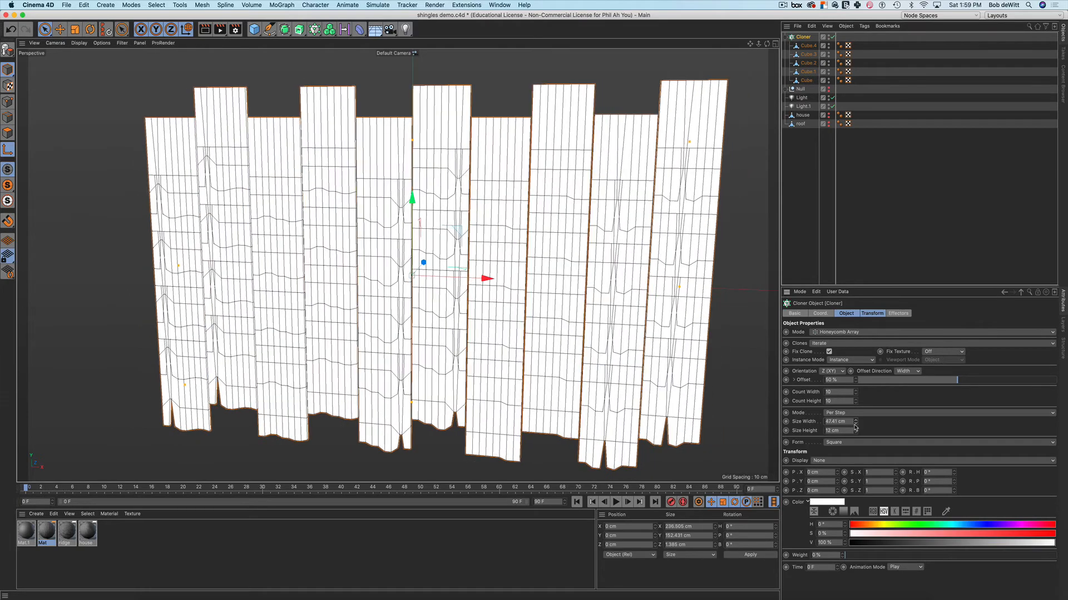
left_click_drag(640, 322, 597, 243, "alt")
scroll(604, 302, "down", 4)
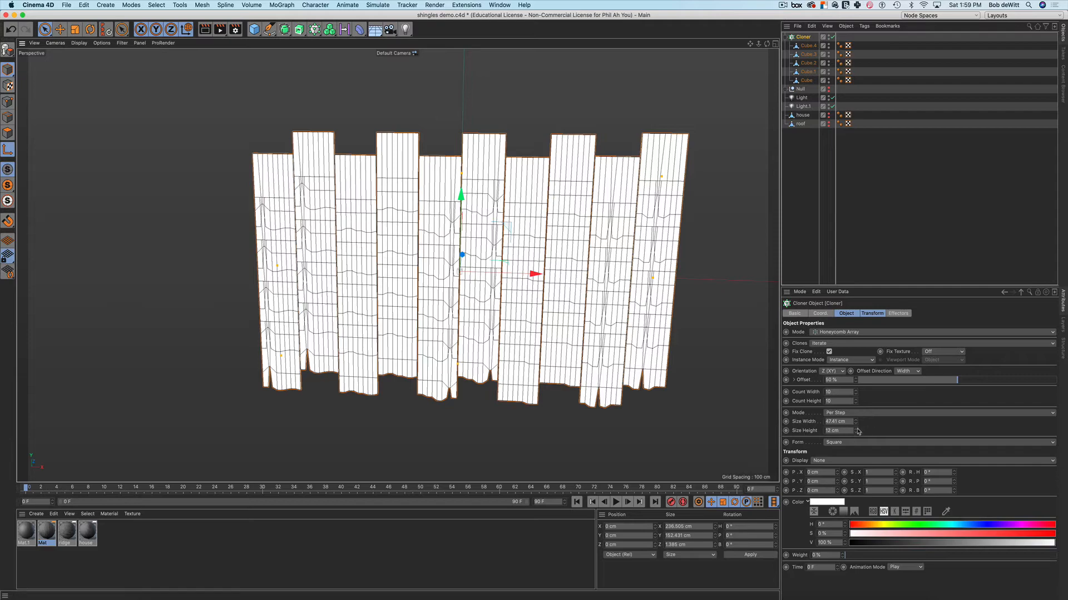
left_click_drag(856, 424, 856, 456)
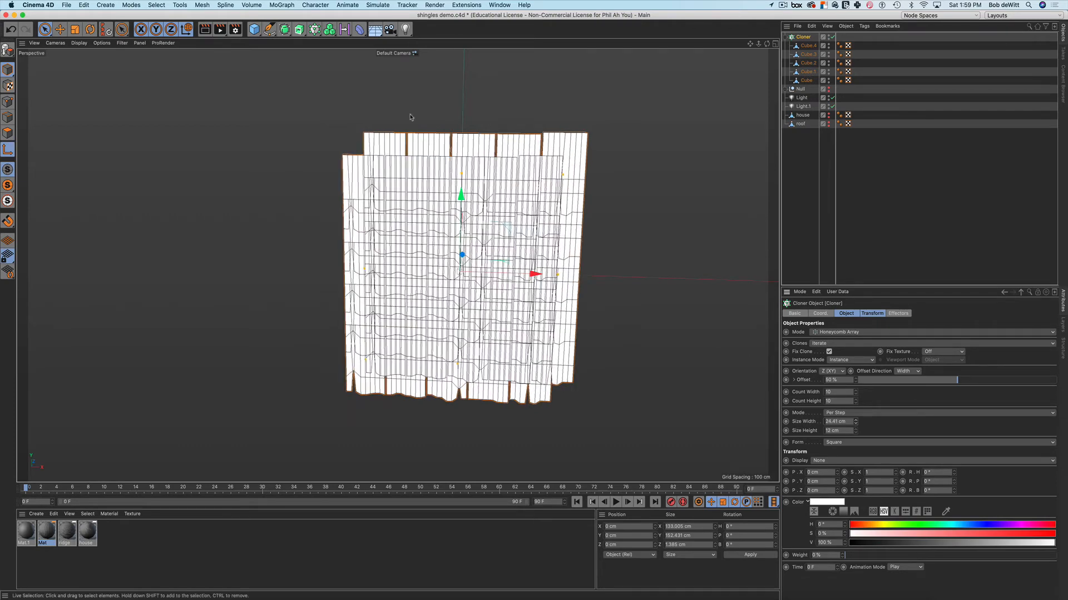
scroll(497, 148, "up", 3)
scroll(497, 147, "up", 3)
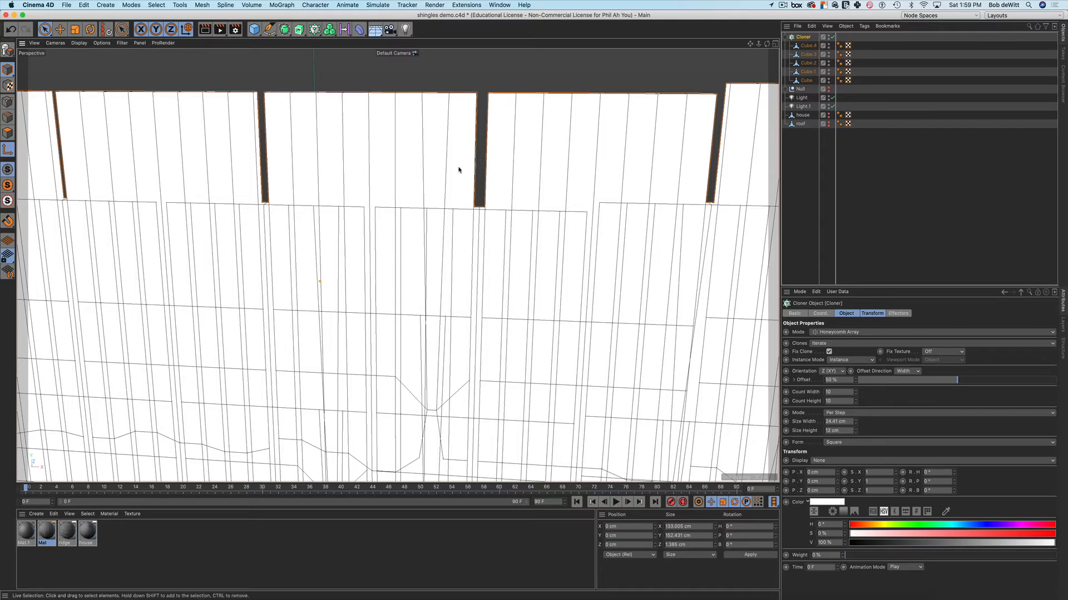
left_click(856, 424)
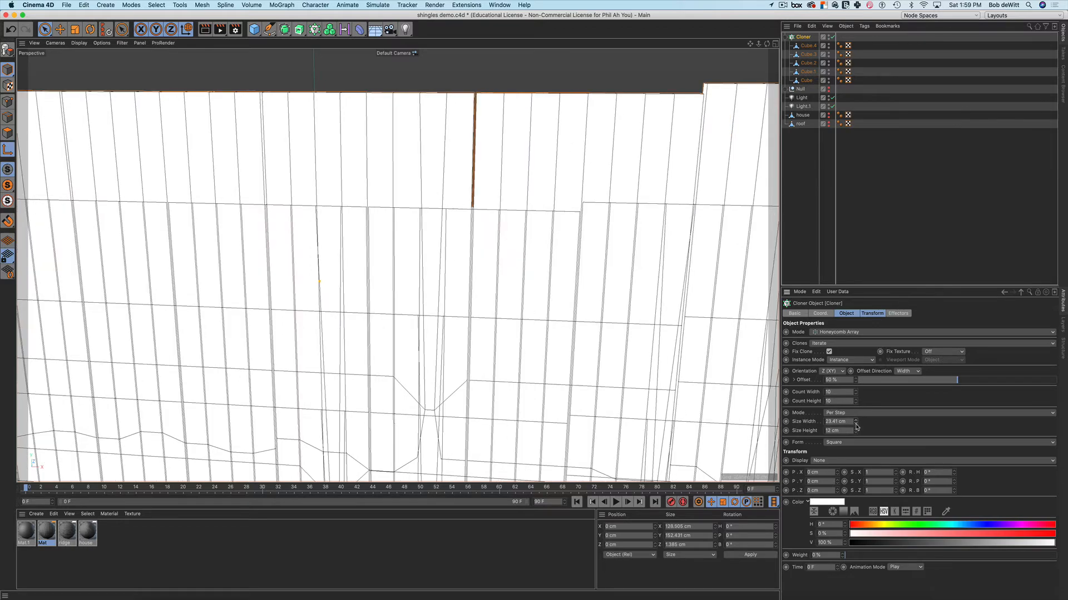
Orbit around the shingle grid to check the tightly packed columns
left_click_drag(523, 254, 558, 234, "alt")
scroll(521, 238, "down", 12)
scroll(558, 235, "down", 3)
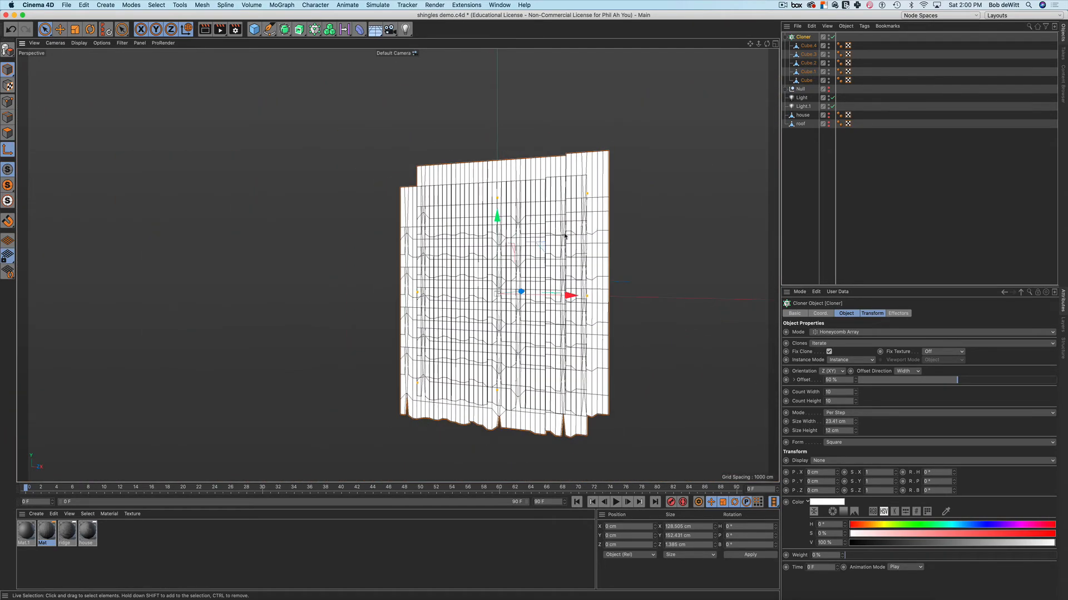
middle_click_drag(561, 235, 535, 229, "alt")
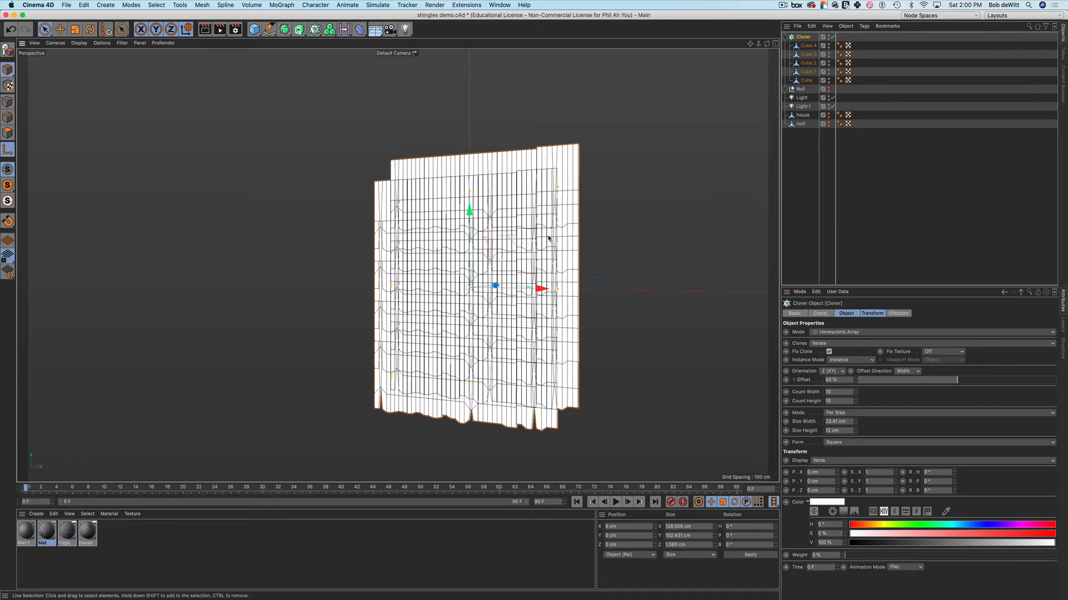
scroll(539, 229, "up", 4)
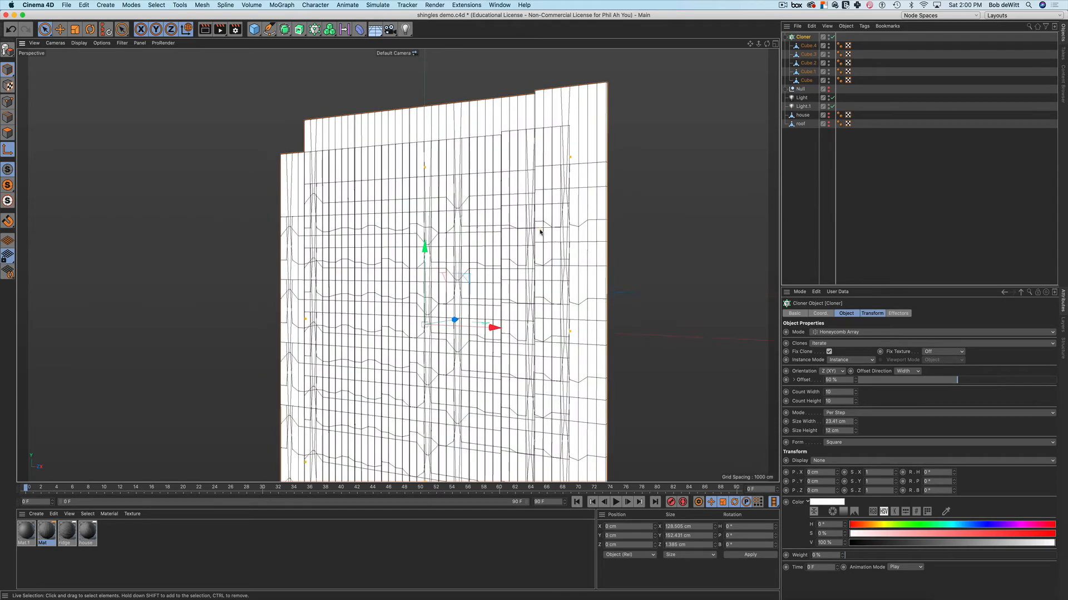
left_click_drag(540, 233, 557, 262, "alt")
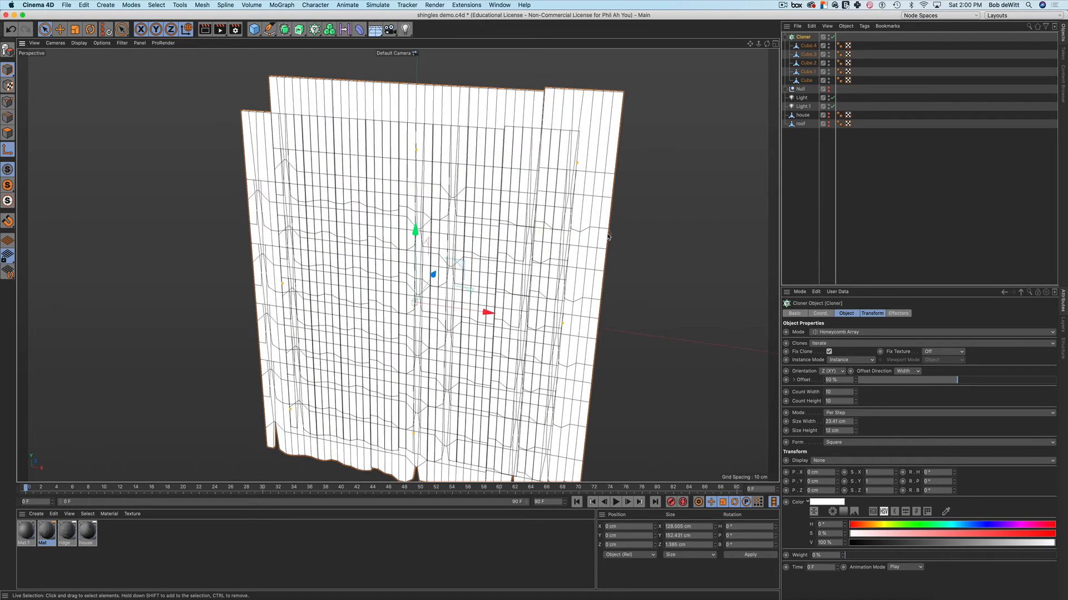
left_click_drag(608, 236, 572, 227, "alt")
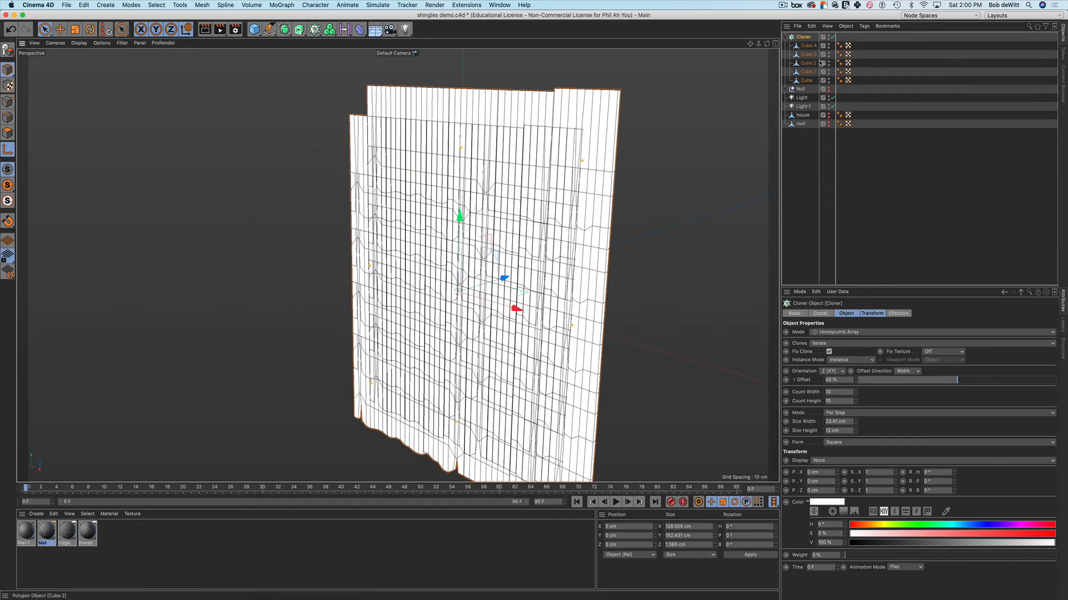
Move the five shingle cubes, Cube to Cube.4, out of the Cloner and frame them
left_click(807, 46)
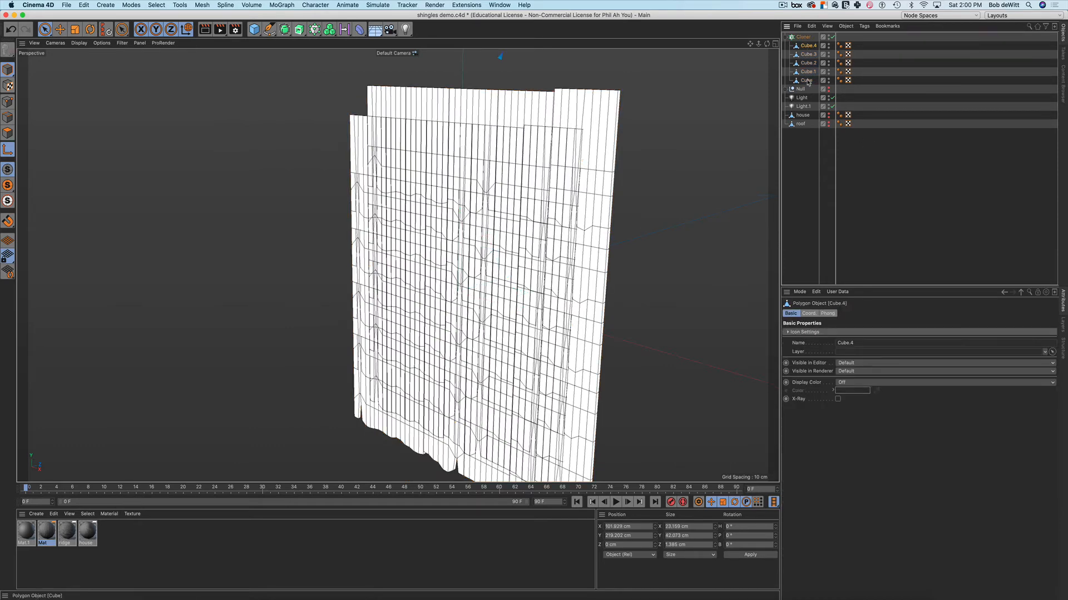
left_click(807, 81, "shift")
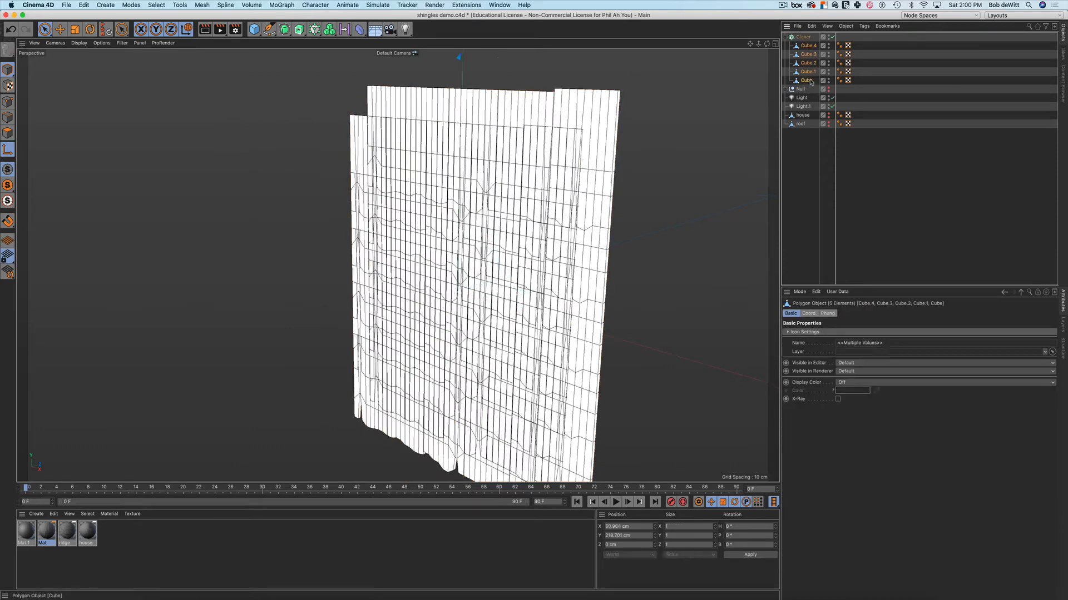
left_click_drag(807, 83, 809, 183)
scroll(593, 184, "down", 3)
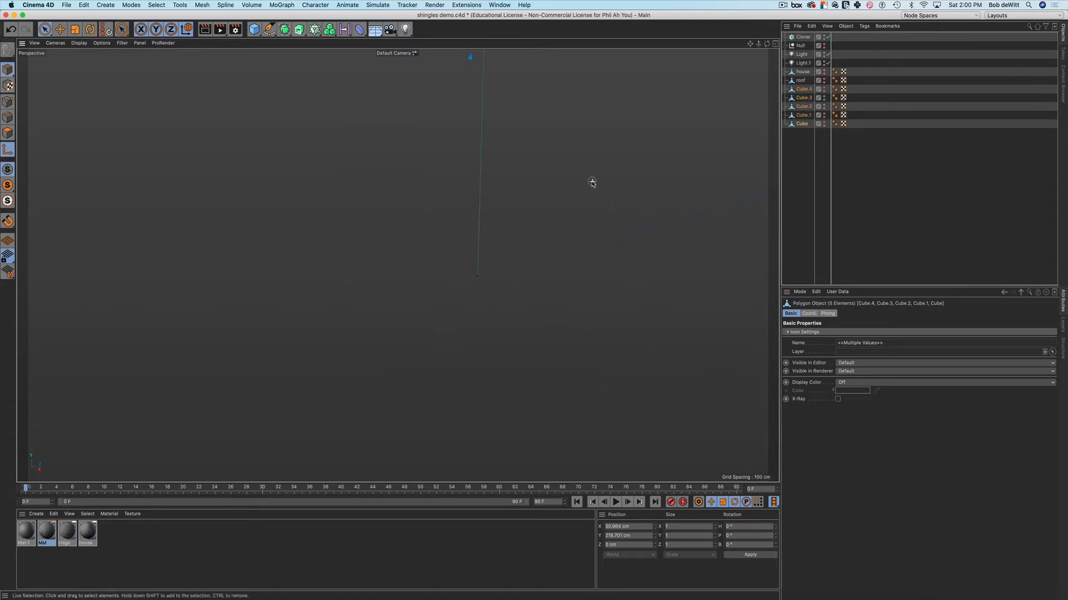
key("o")
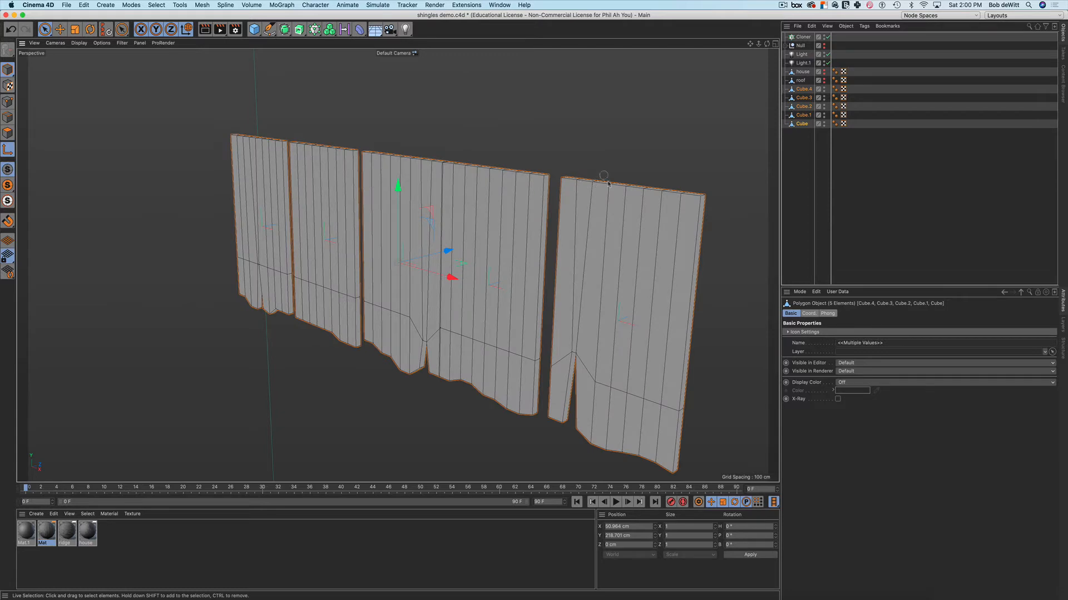
Select Cube.4's edges in Edges mode and bevel them
left_click(801, 89)
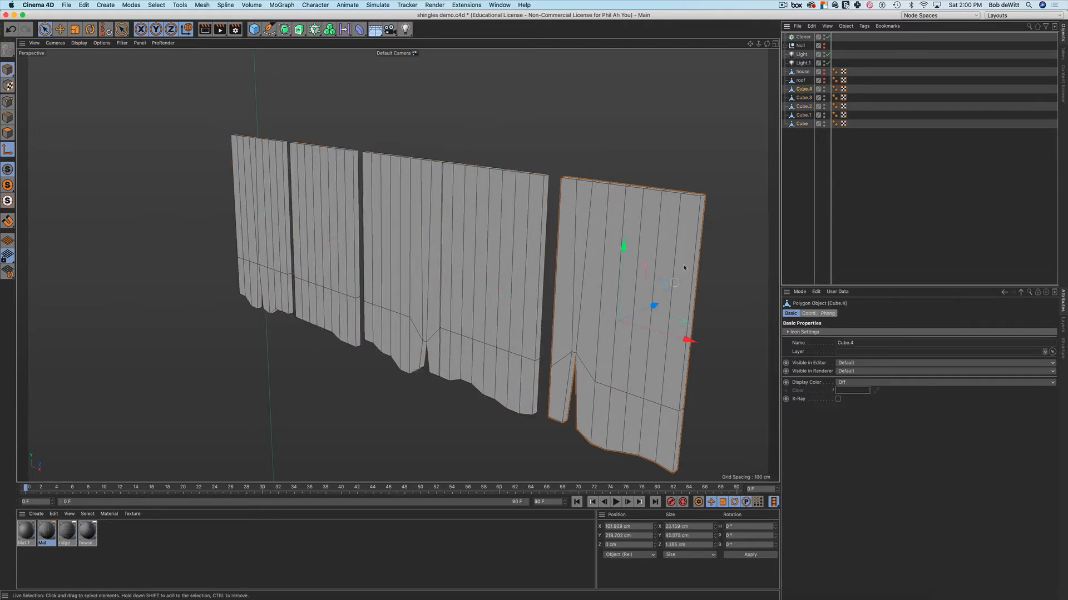
key("Return")
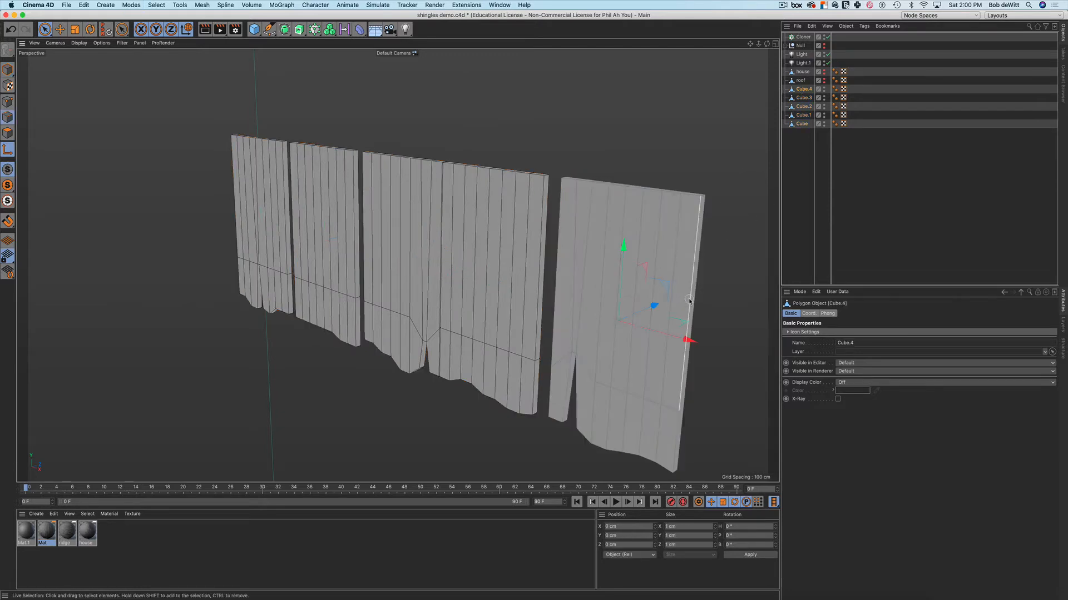
key("e")
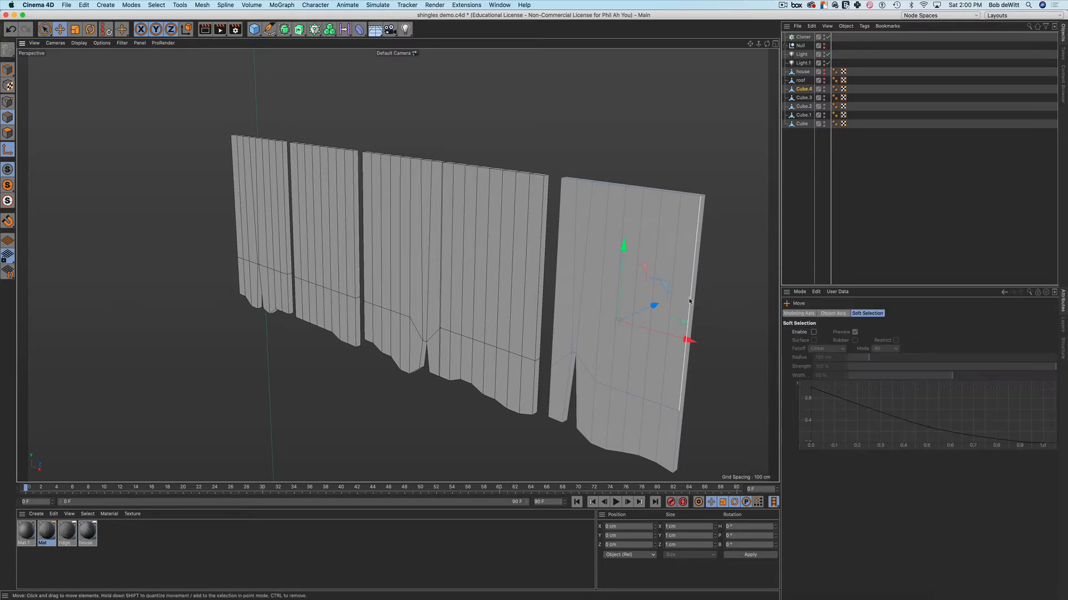
left_click(689, 301)
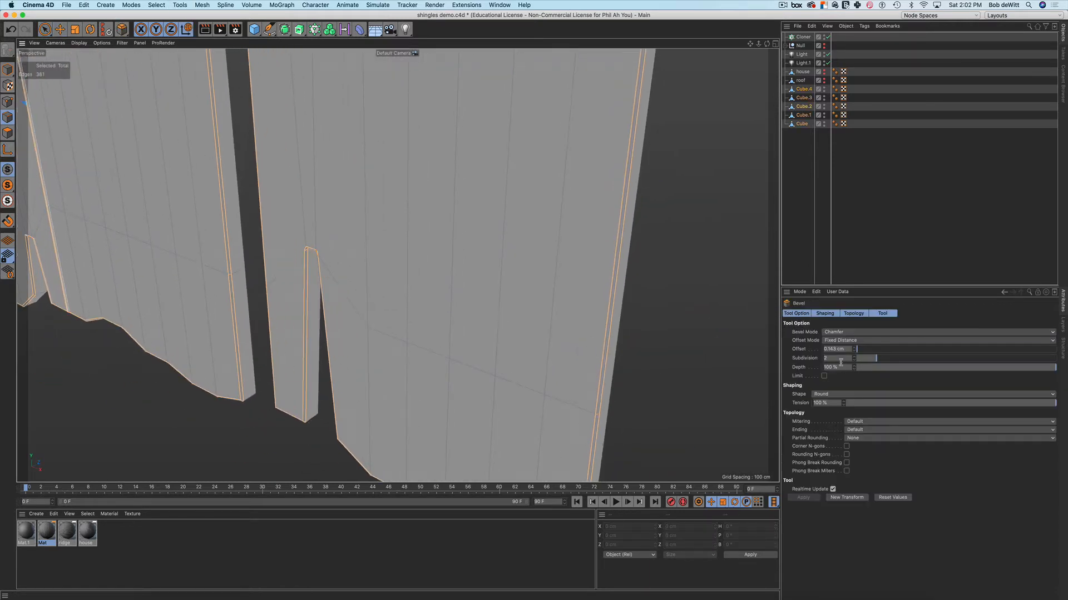
key("space")
scroll(707, 355, "down", 10)
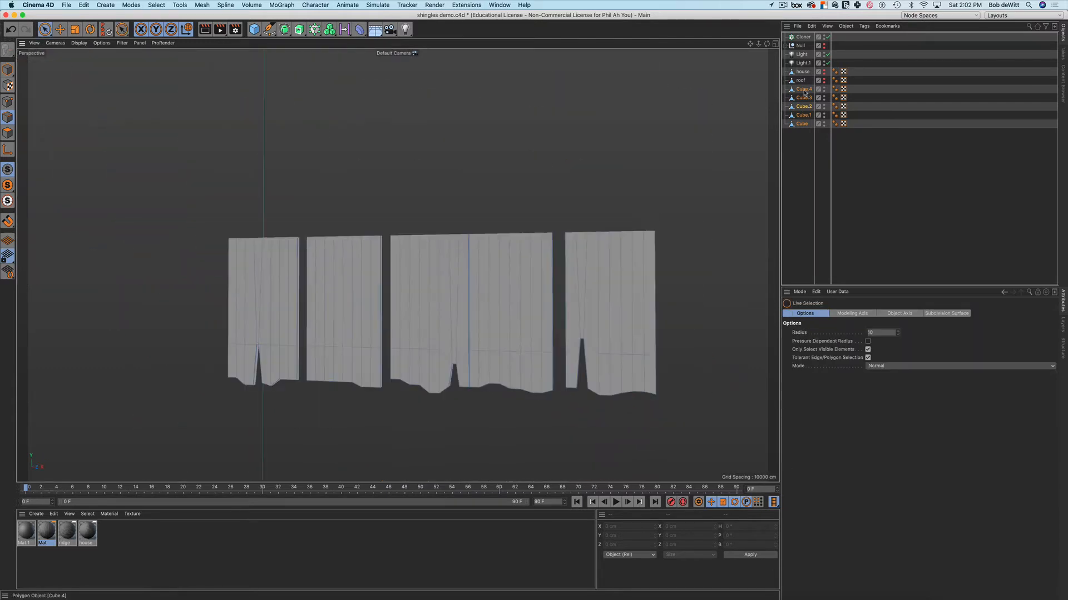
Put the five cubes back under the Cloner and zoom out to the shingle grid
left_click_drag(807, 87, 804, 39)
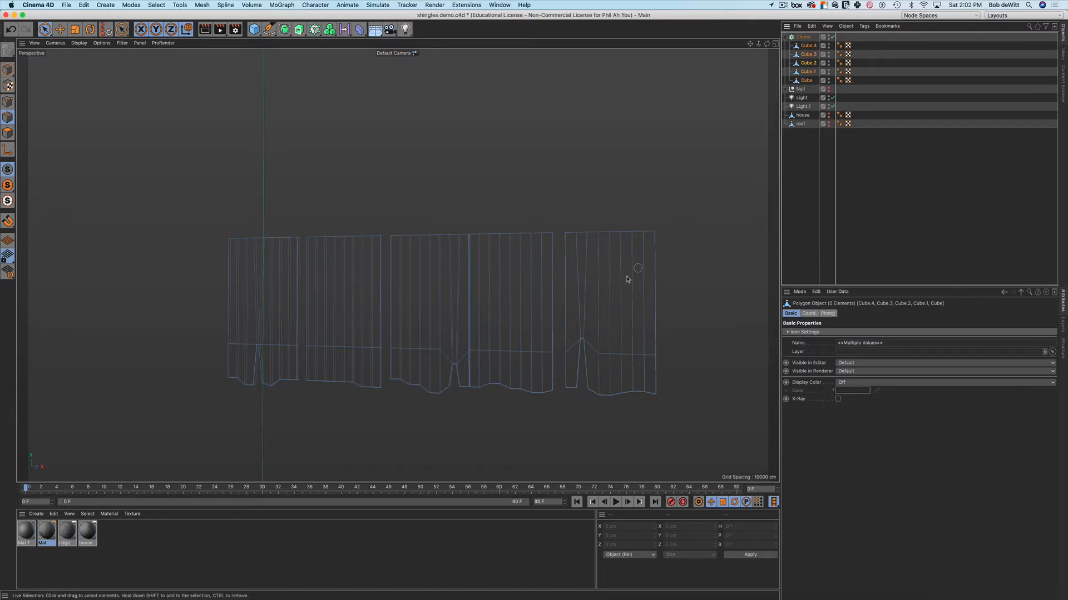
right_click_drag(627, 279, 591, 302, "alt")
left_click_drag(591, 302, 522, 180, "alt")
scroll(493, 310, "down", 3)
scroll(493, 310, "up", 10)
scroll(491, 311, "down", 5)
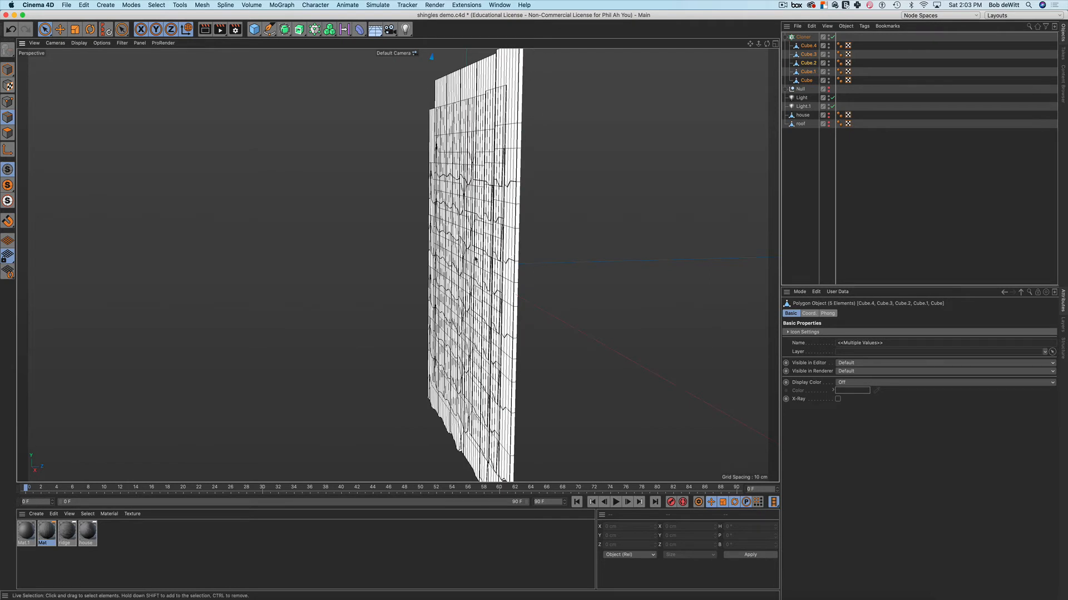
Tilt the clones on Transform R.P so the rows overlap, then start an interactive render
middle_click_drag(475, 260, 444, 256, "alt")
left_click(804, 37)
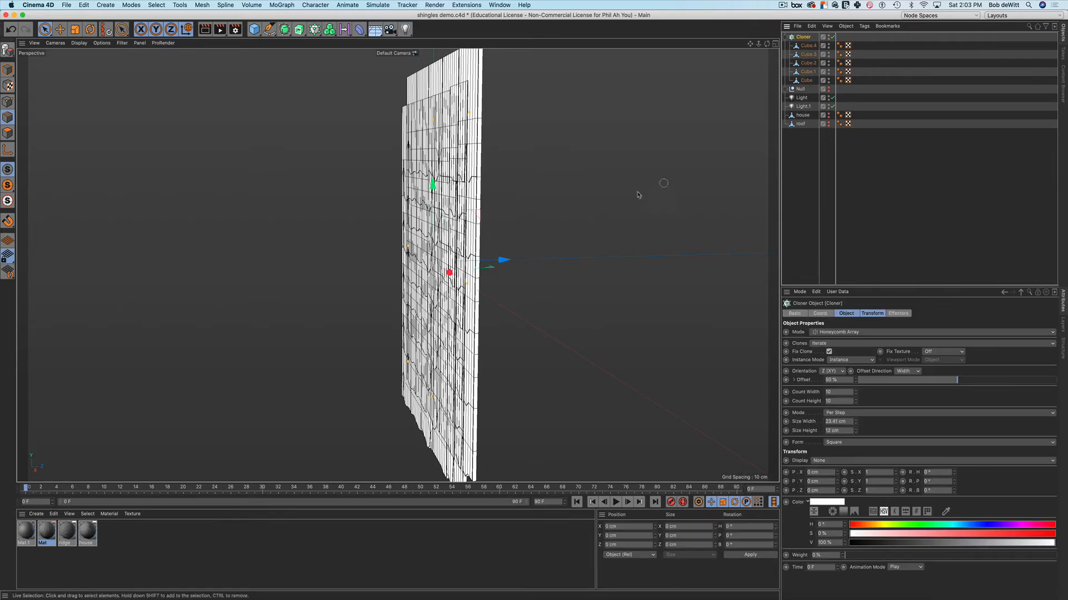
left_click_drag(548, 210, 526, 219, "alt")
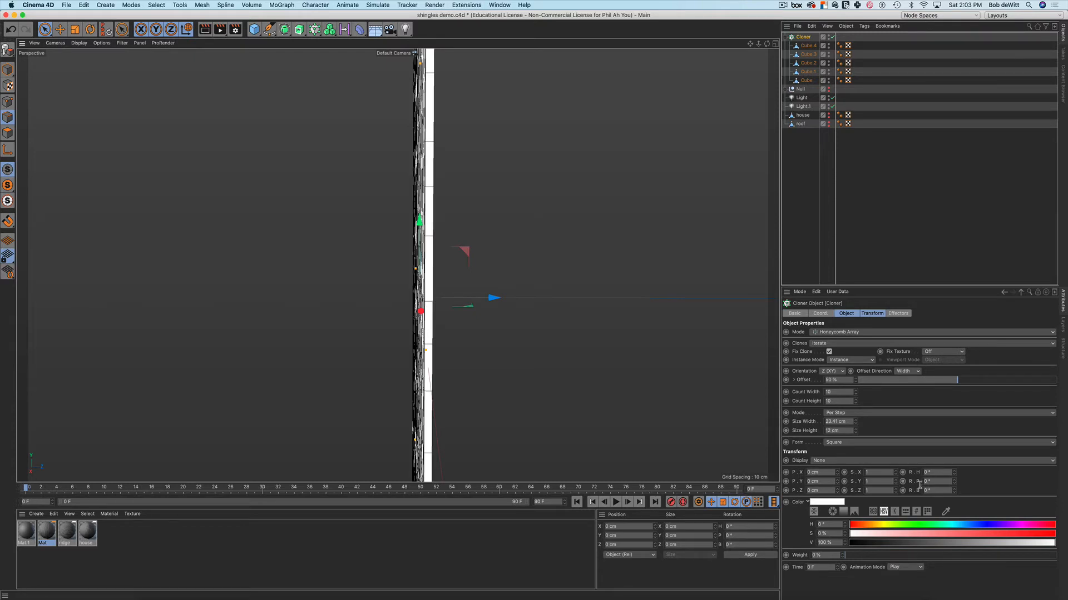
left_click(954, 484)
left_click(954, 484)
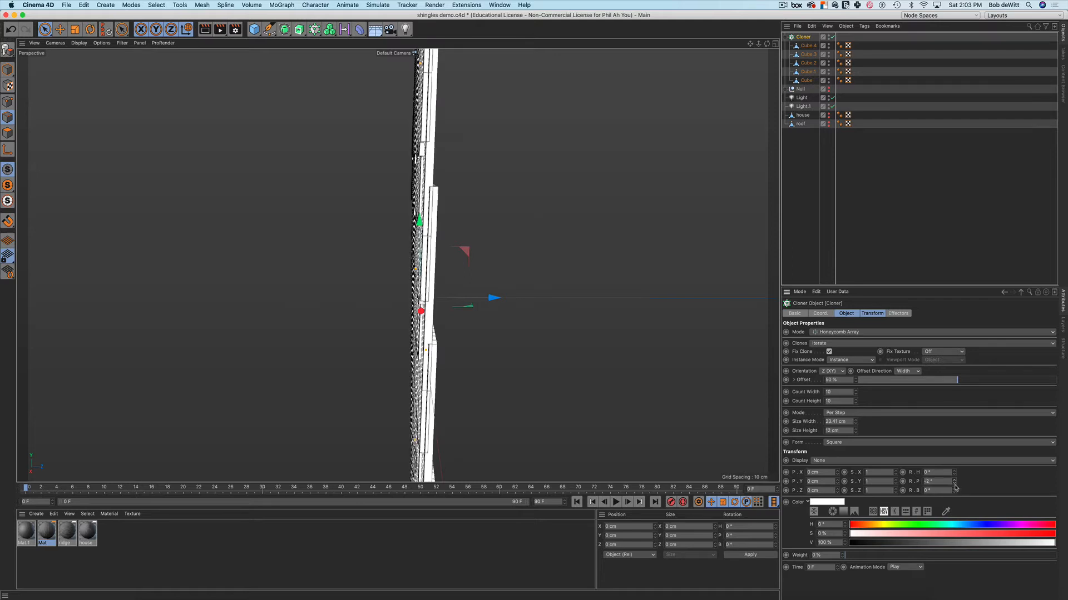
left_click(955, 484)
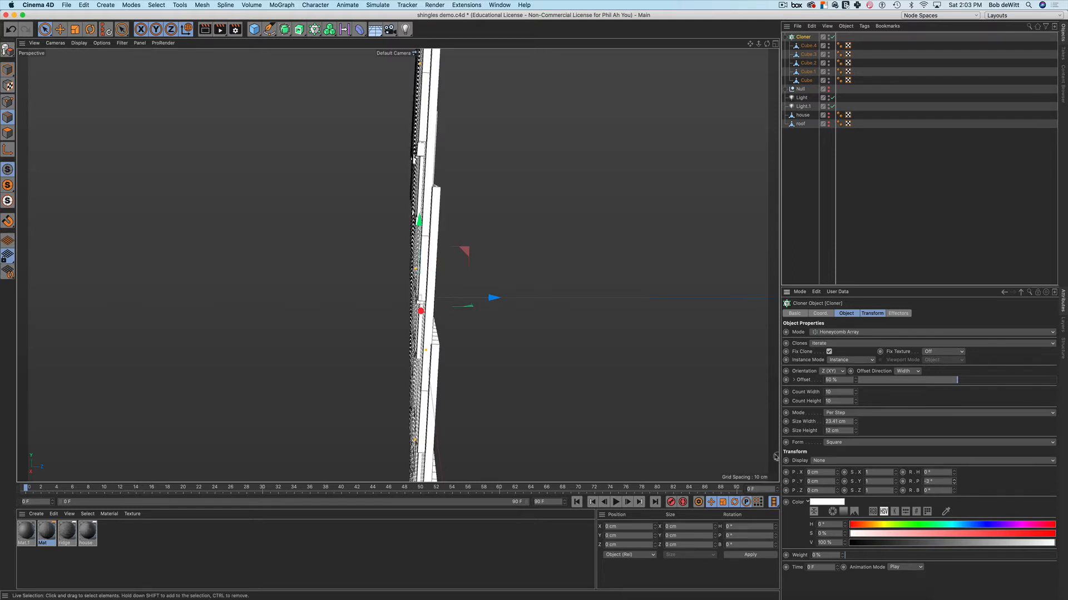
left_click_drag(656, 399, 648, 383, "alt")
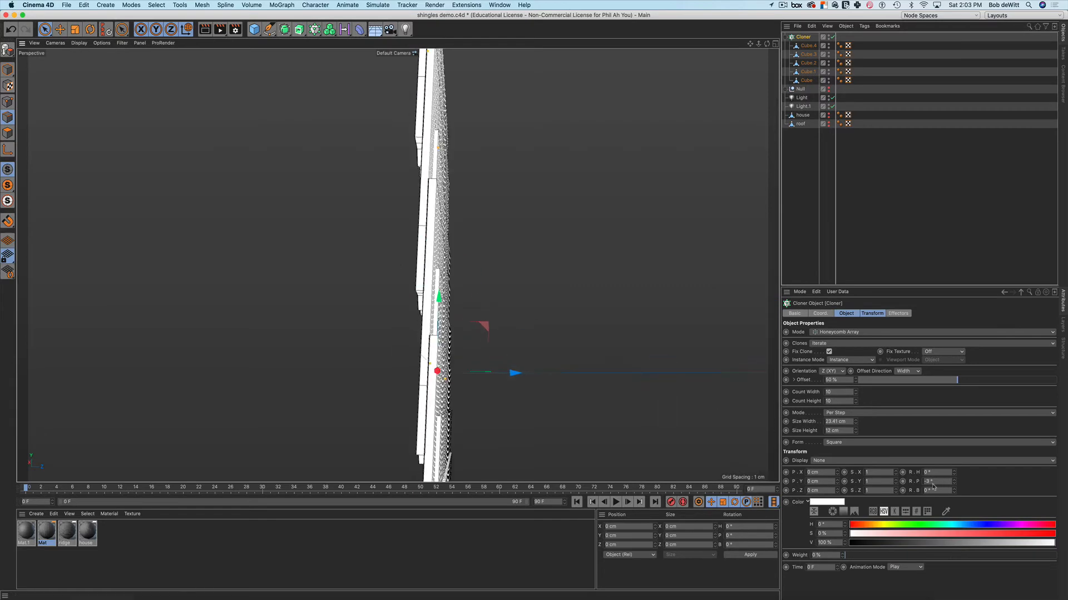
mouse_move(955, 487)
left_mouse_down()
mouse_move(955, 502)
mouse_move(954, 492)
left_mouse_up()
left_click_drag(786, 380, 786, 401)
mouse_move(526, 331)
left_mouse_down("alt")
mouse_move(503, 349)
mouse_move(459, 307)
mouse_move(529, 303)
mouse_move(591, 324)
mouse_move(561, 333)
mouse_move(576, 329)
left_mouse_up("alt")
key("alt+r")
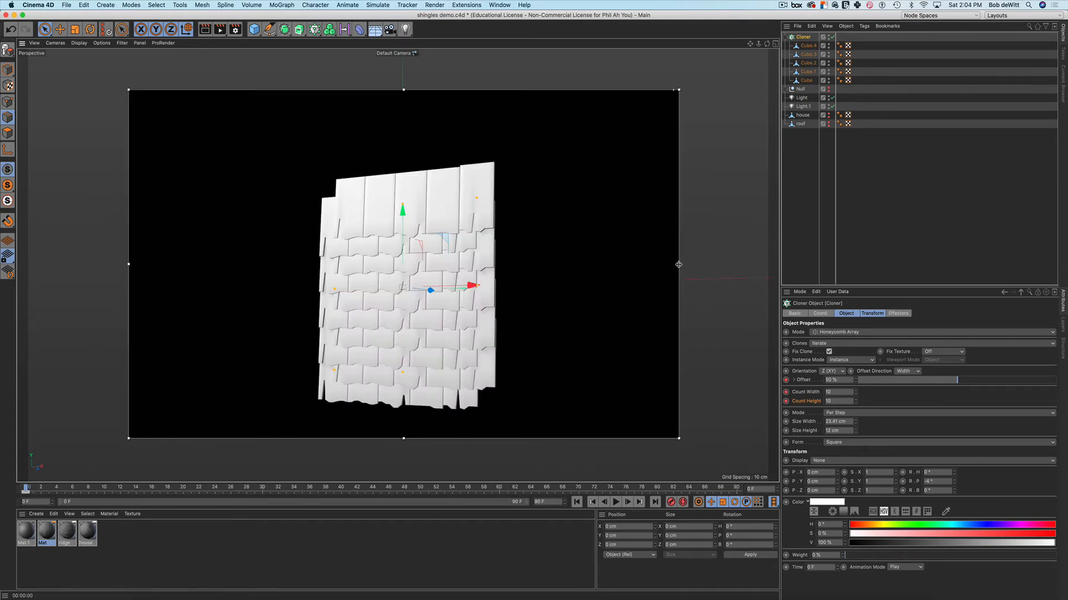
Narrow the render region around the shingles, inspect them, then turn the interactive render off
left_click_drag(679, 264, 538, 273)
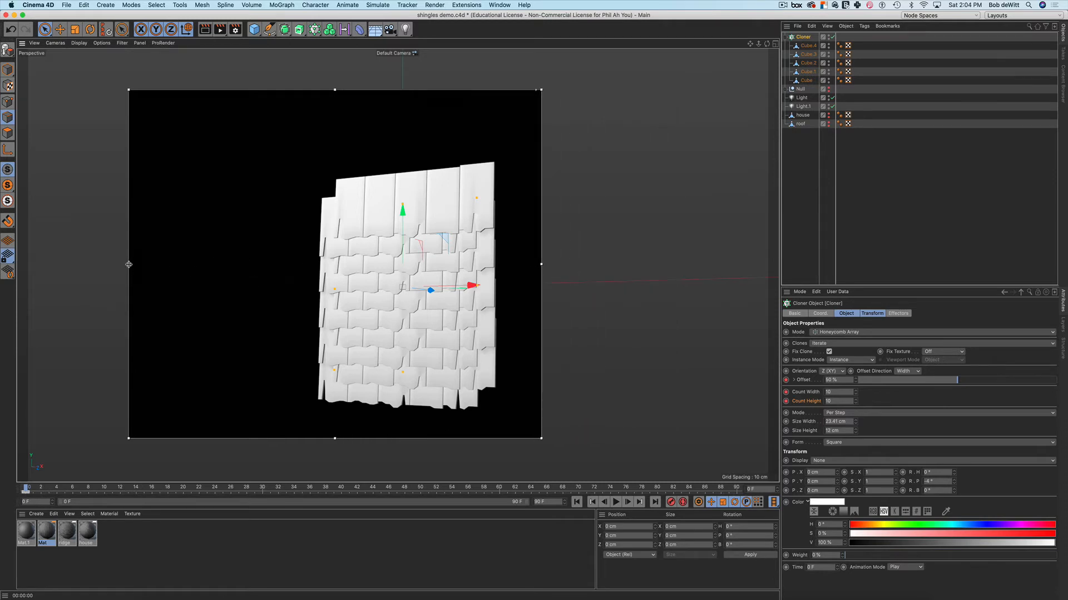
left_click_drag(131, 266, 287, 279)
left_click_drag(354, 313, 445, 263, "alt")
scroll(450, 269, "up", 8)
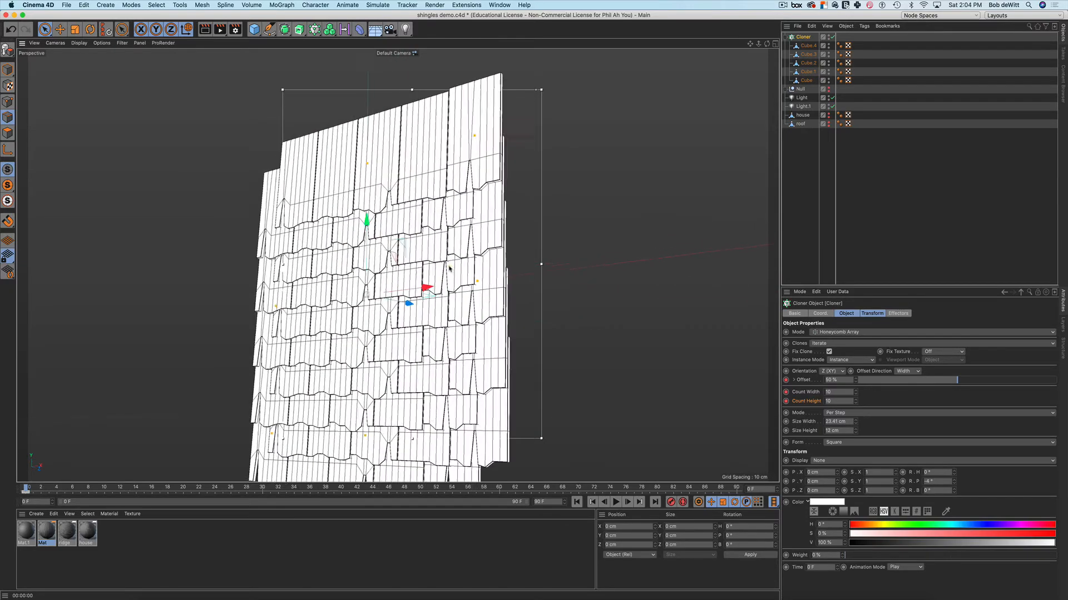
scroll(449, 270, "down", 4)
scroll(449, 268, "down", 4)
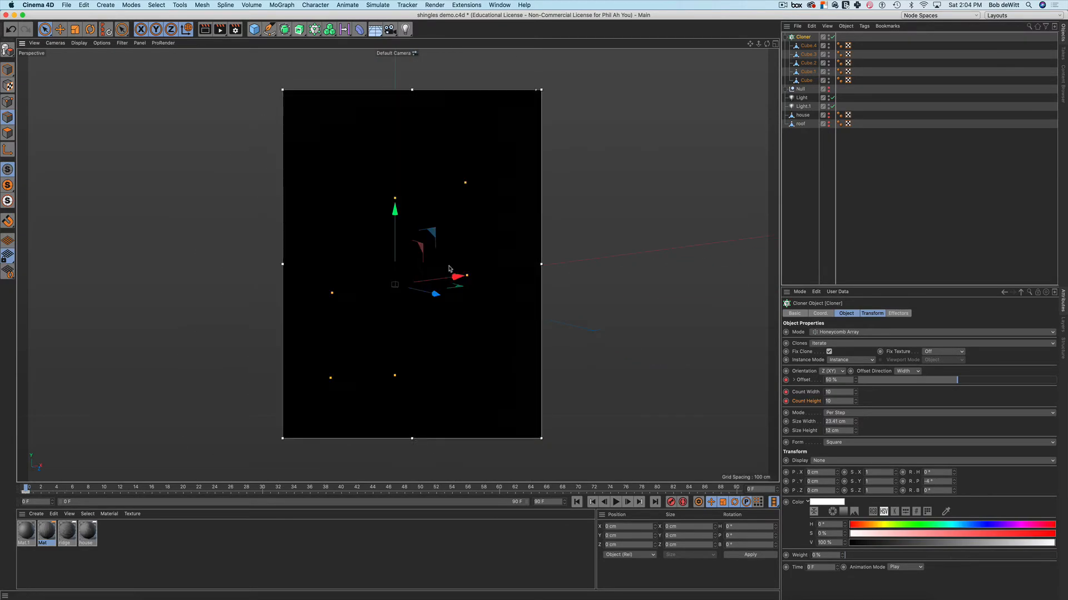
key("alt+r")
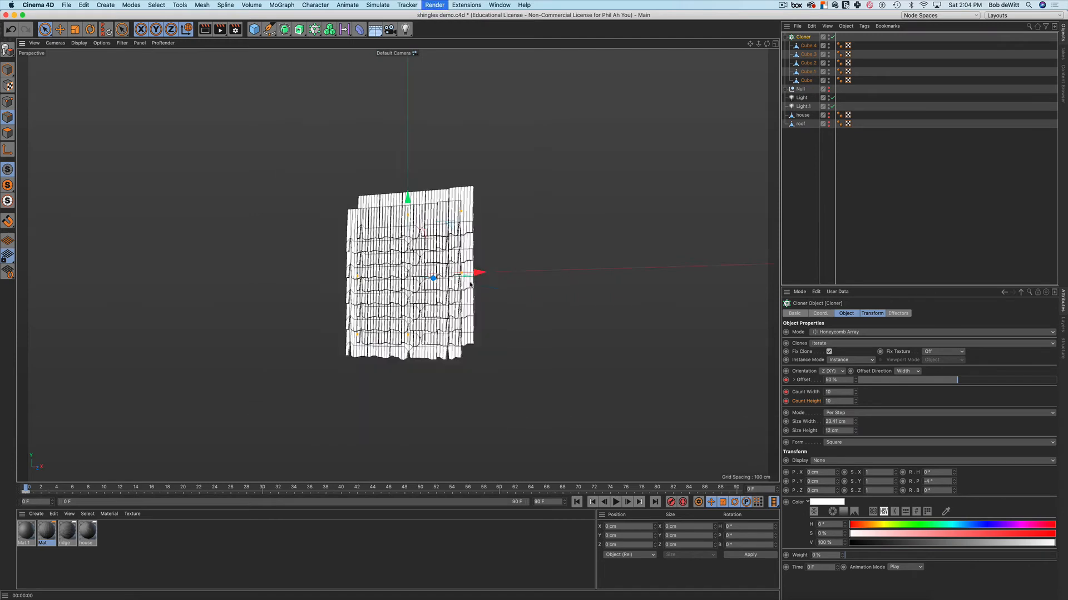
Make the roof plane visible again and switch to the four-view layout
left_click(829, 123)
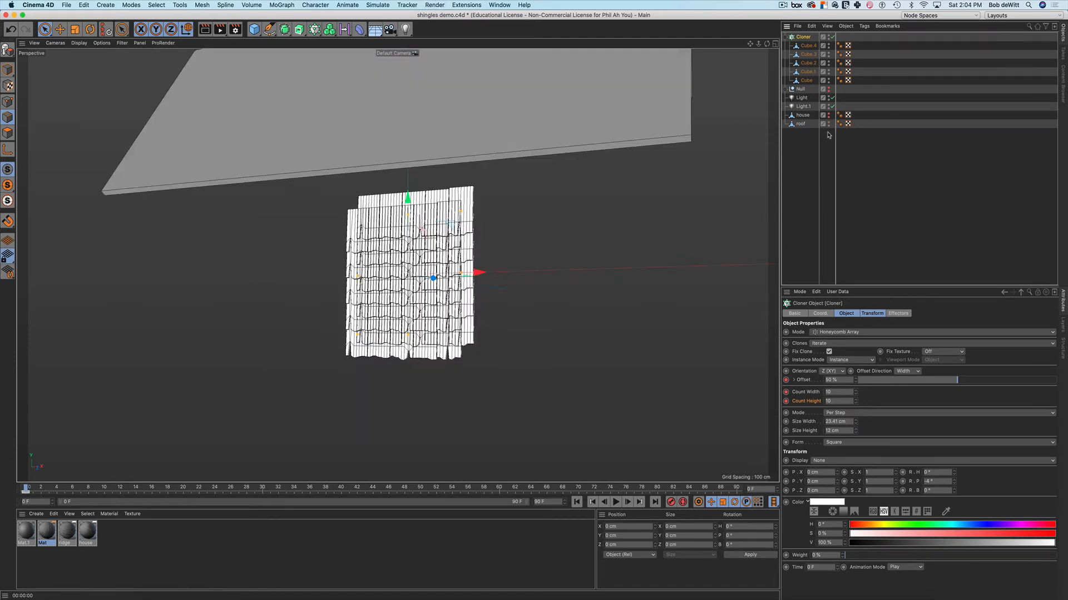
scroll(620, 238, "down", 2)
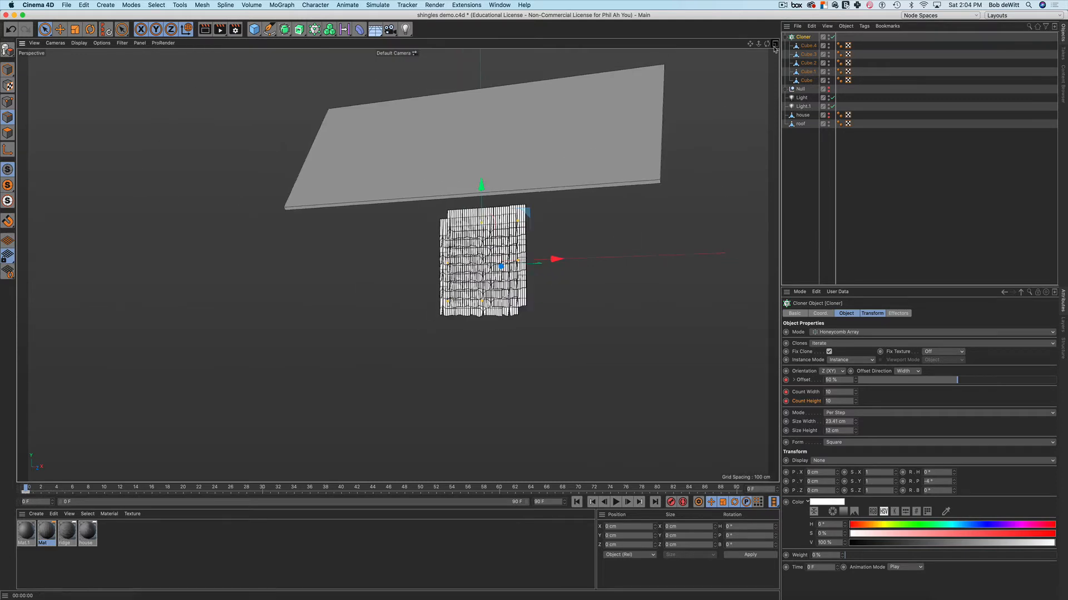
middle_click(629, 205)
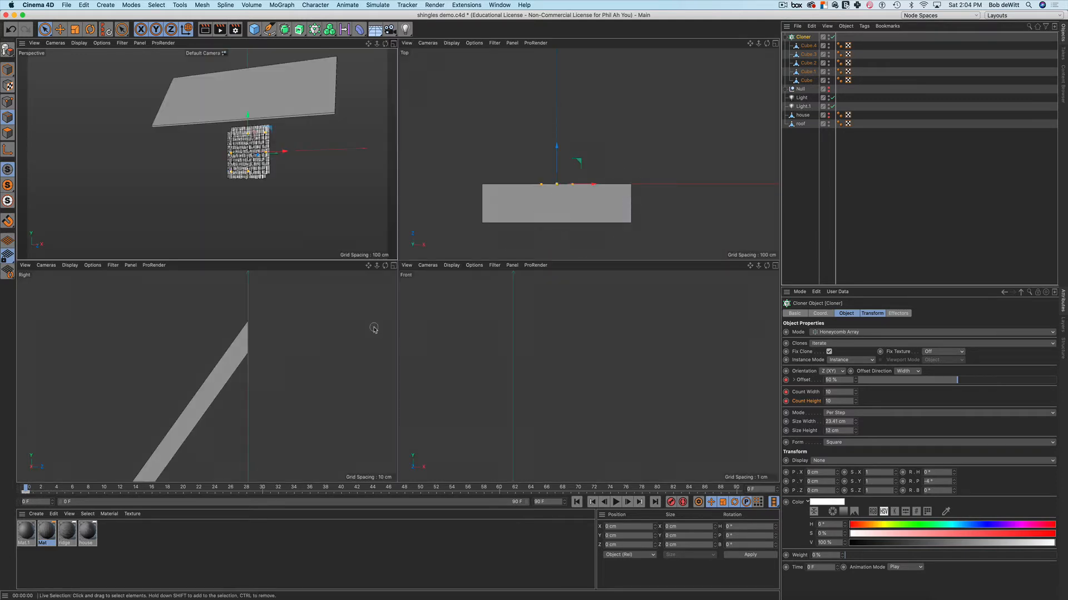
scroll(367, 322, "down", 3)
In the Right view, move the shingle cloner back along Z and up onto the roof, then maximize that view
middle_click_drag(349, 323, 327, 280, "alt")
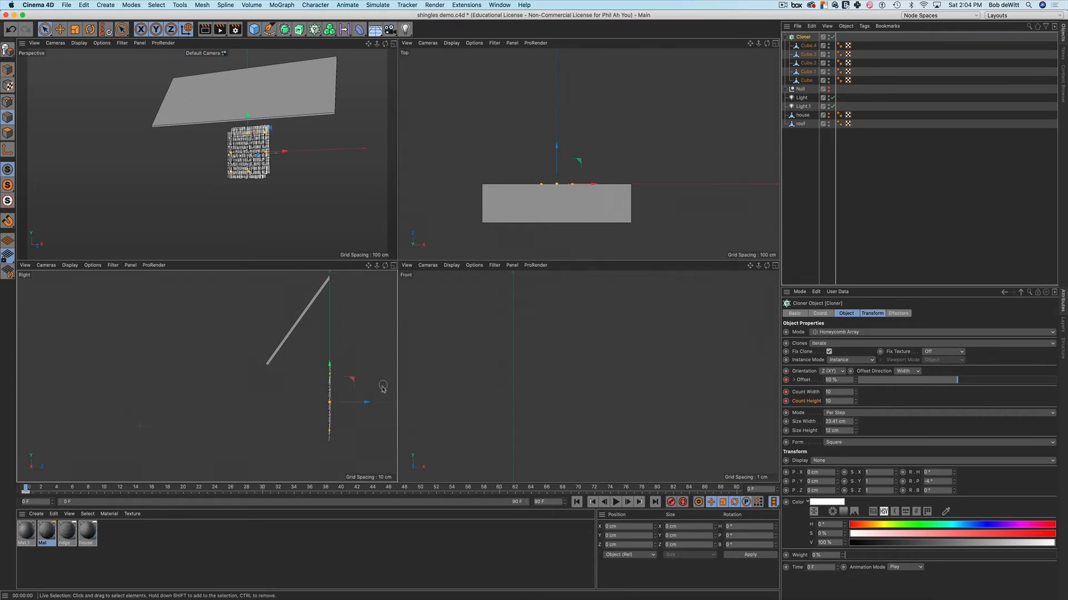
left_click_drag(367, 401, 321, 401)
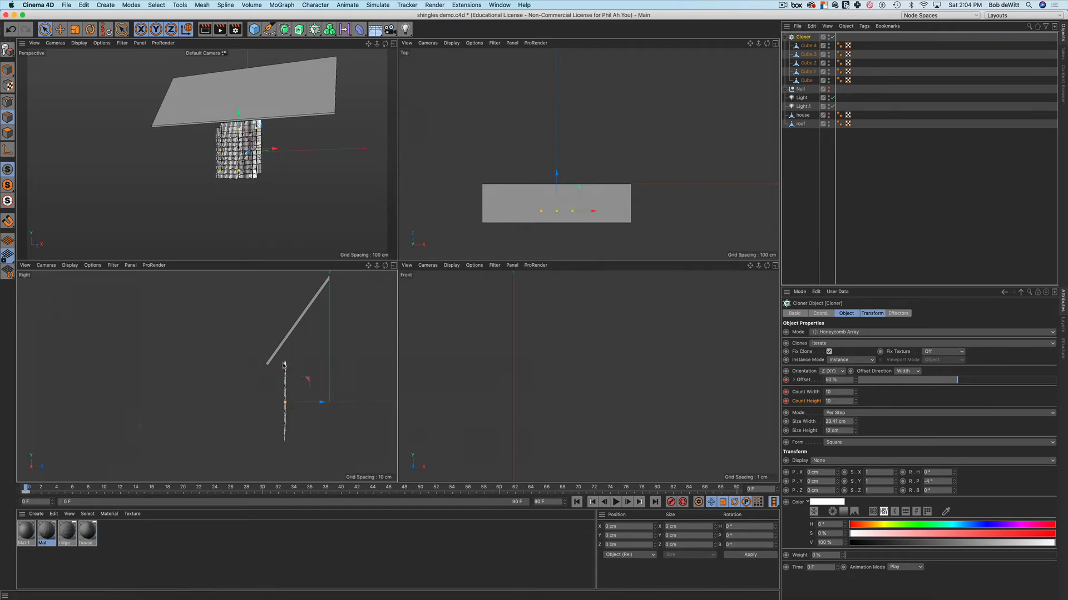
left_click_drag(285, 365, 297, 280)
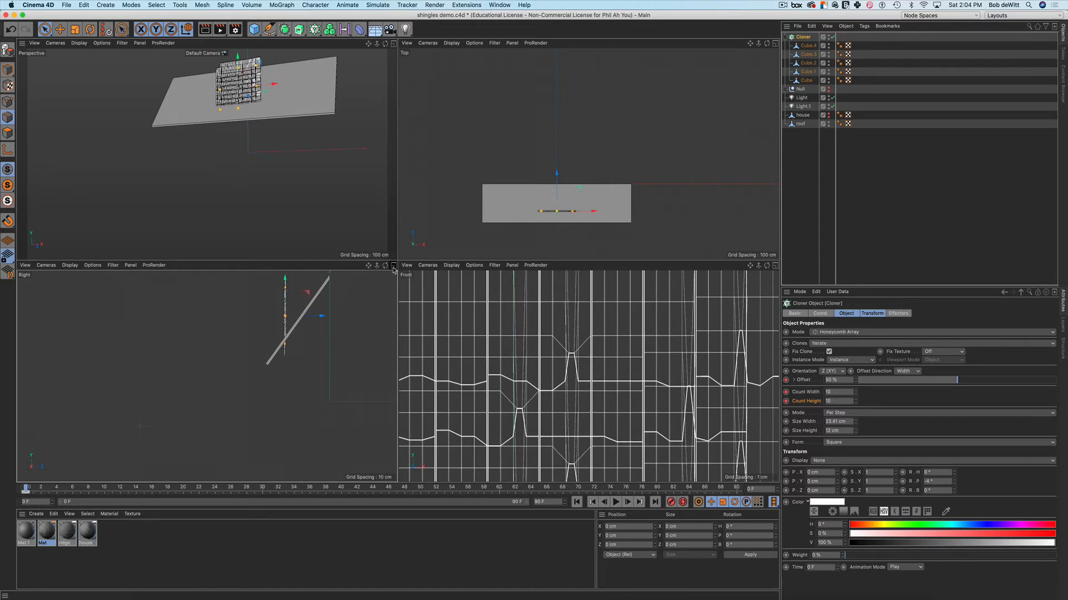
middle_click(345, 315)
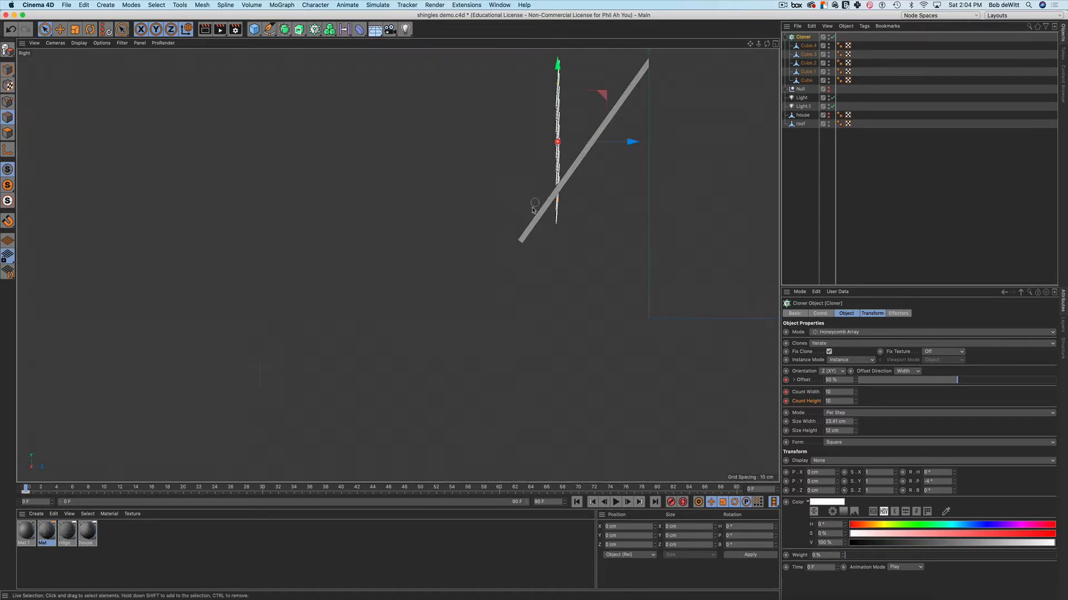
middle_click_drag(533, 207, 441, 375, "alt")
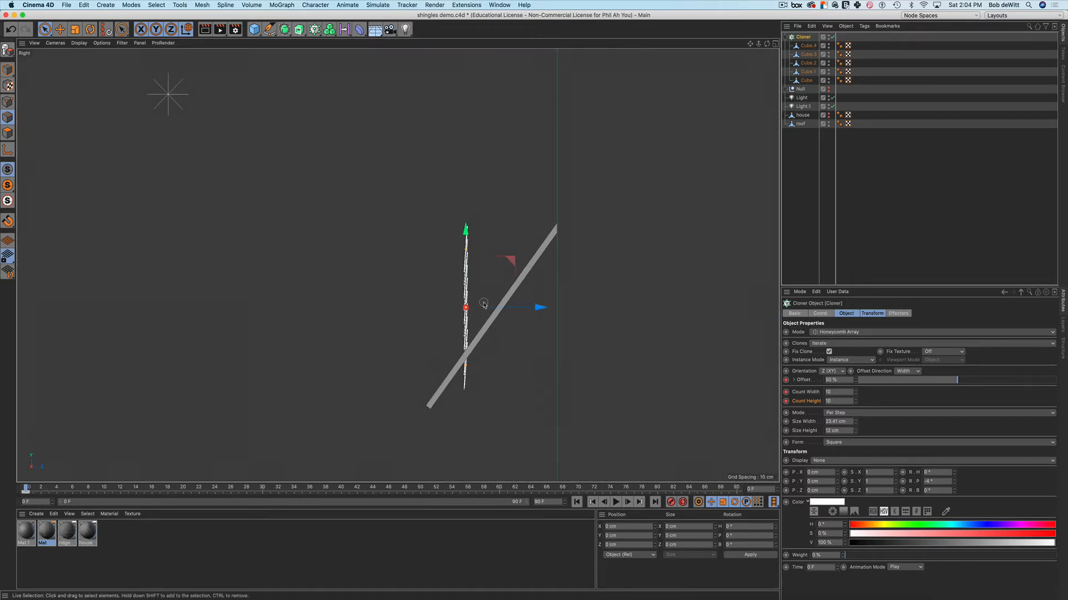
Rotate the shingle cloner about 35° and slide it along Z onto the roof surface
key("r")
left_click_drag(500, 279, 511, 305)
key("e")
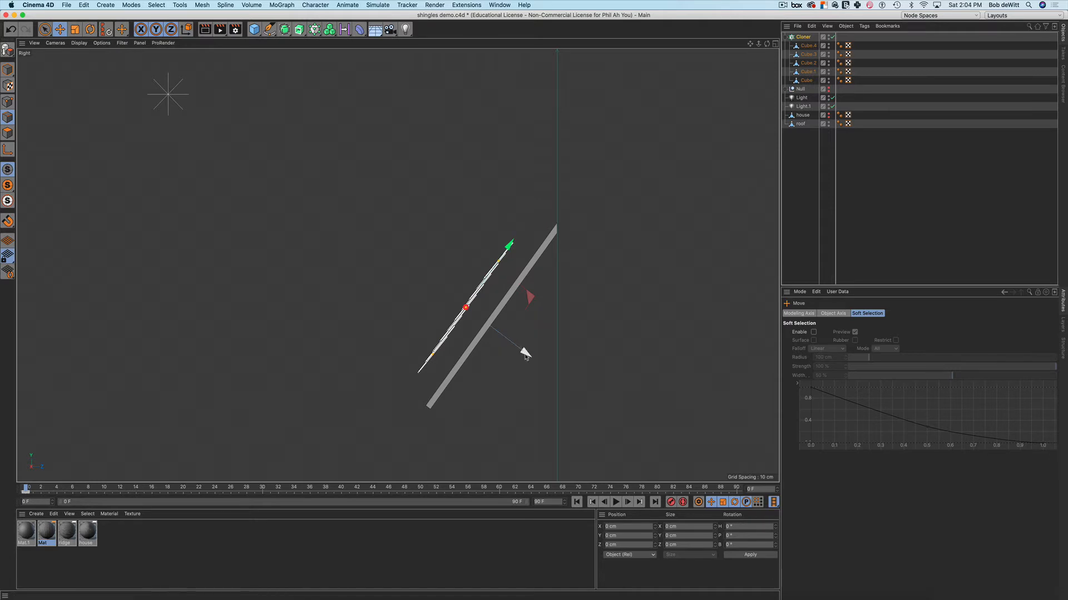
left_click_drag(524, 352, 499, 357)
scroll(516, 330, "up", 3)
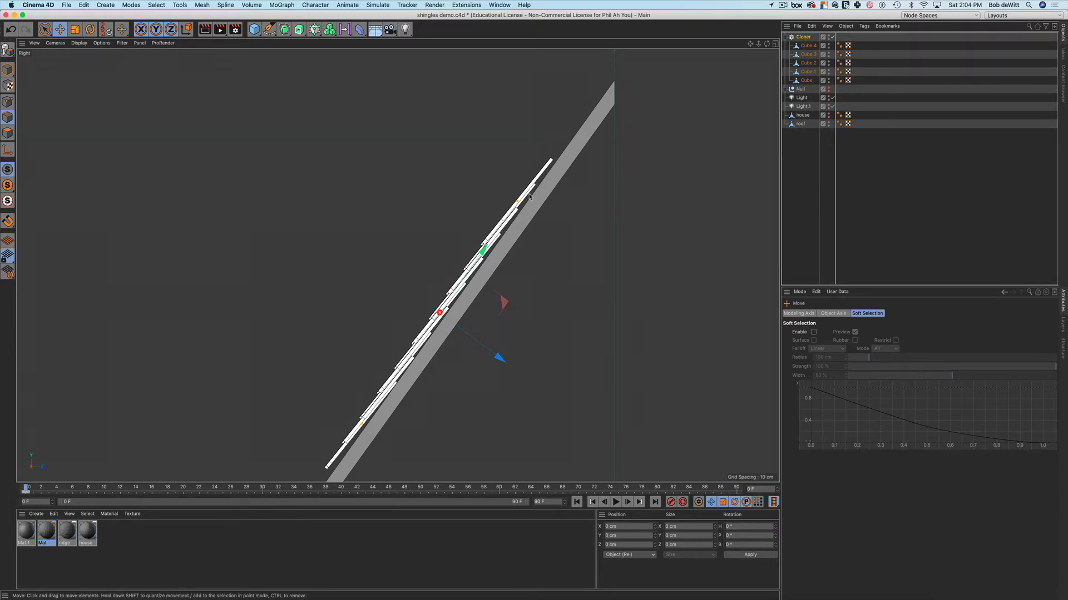
Fine-tune the cloner's tilt to match the roof slope and return to four views
key("r")
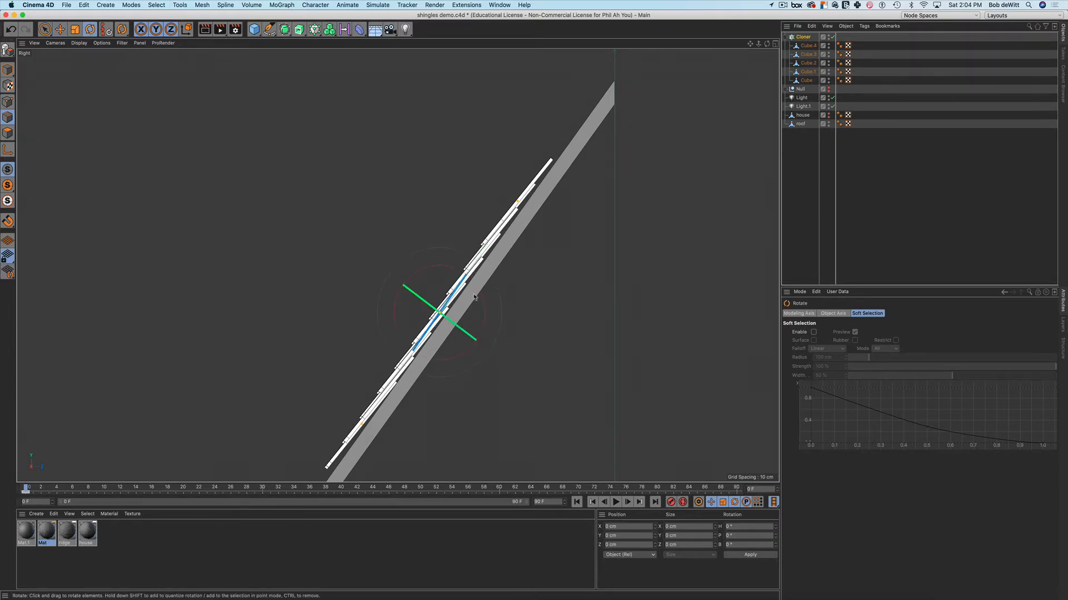
left_click_drag(488, 310, 491, 309)
scroll(558, 311, "down", 10)
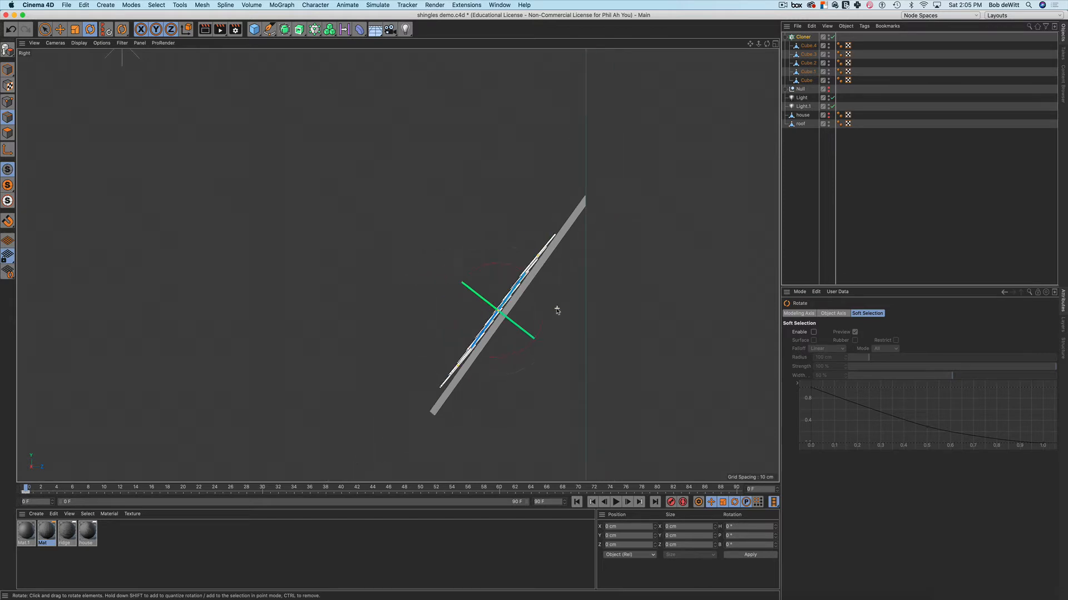
left_click_drag(536, 338, 595, 300, "alt")
key("super+z")
middle_click(588, 215)
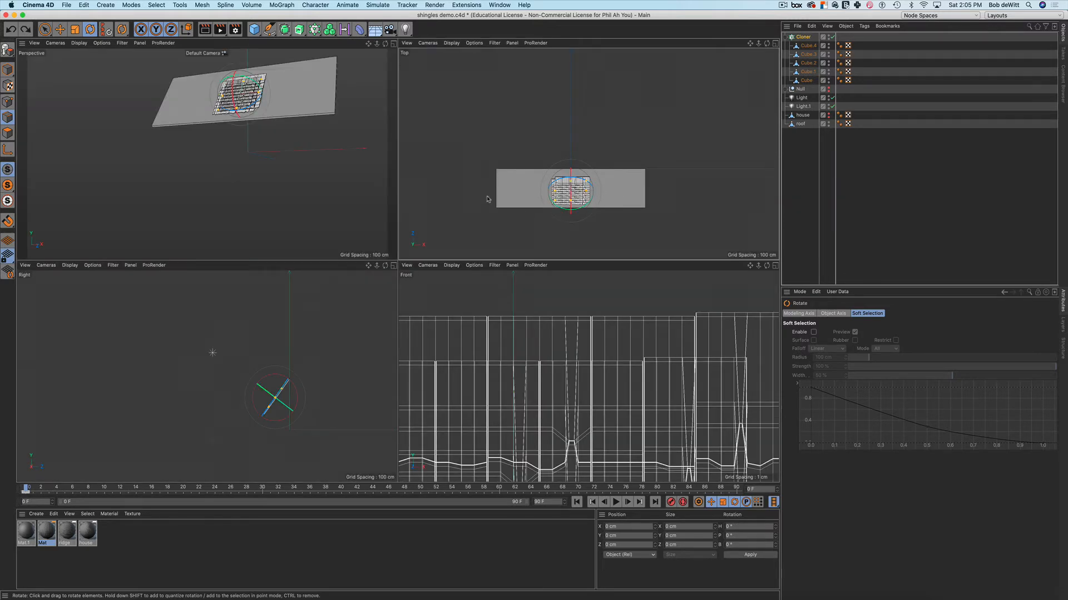
Raise the Cloner's Count Width to 41 columns across the roof
scroll(602, 200, "up", 5)
scroll(623, 189, "down", 3)
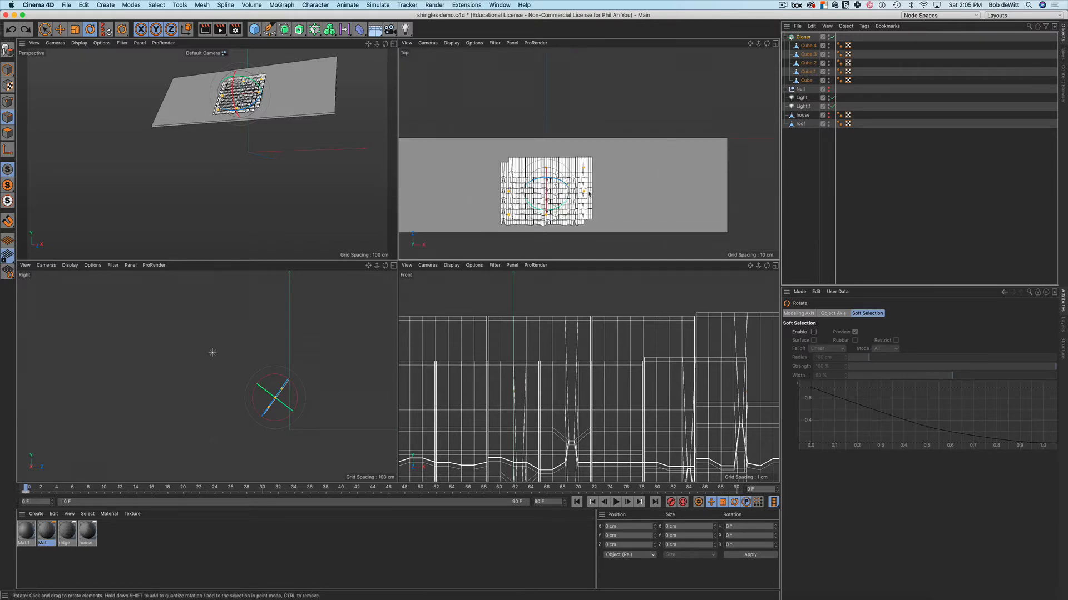
scroll(649, 182, "up", 1)
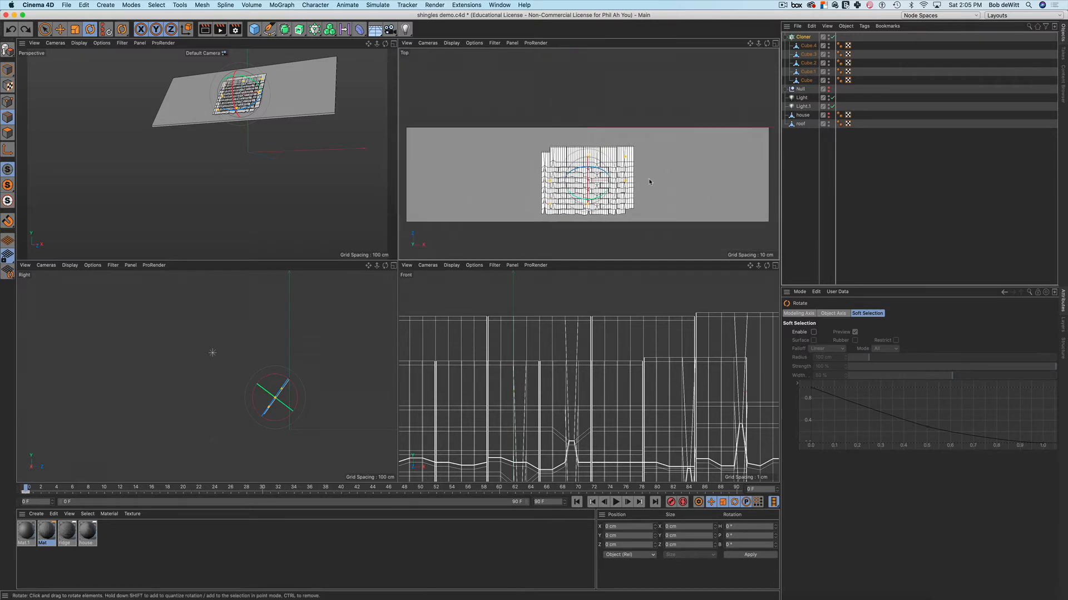
left_click(803, 37)
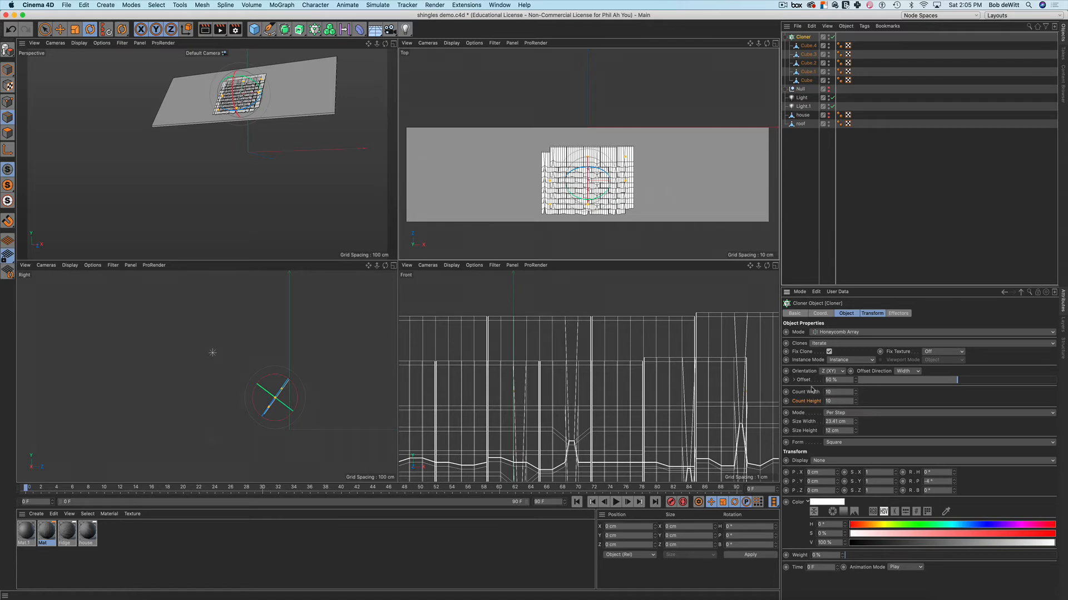
left_click_drag(857, 393, 857, 345)
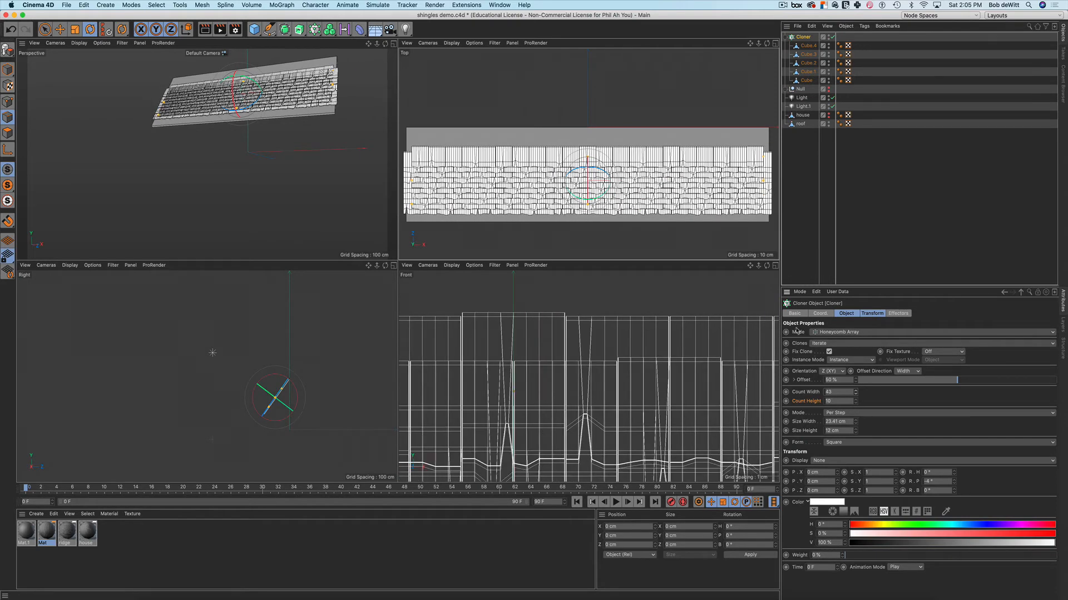
Orbit the perspective view to face the widened shingle roof broadside
middle_click_drag(318, 87, 308, 147, "alt")
left_click_drag(337, 125, 224, 122, "alt")
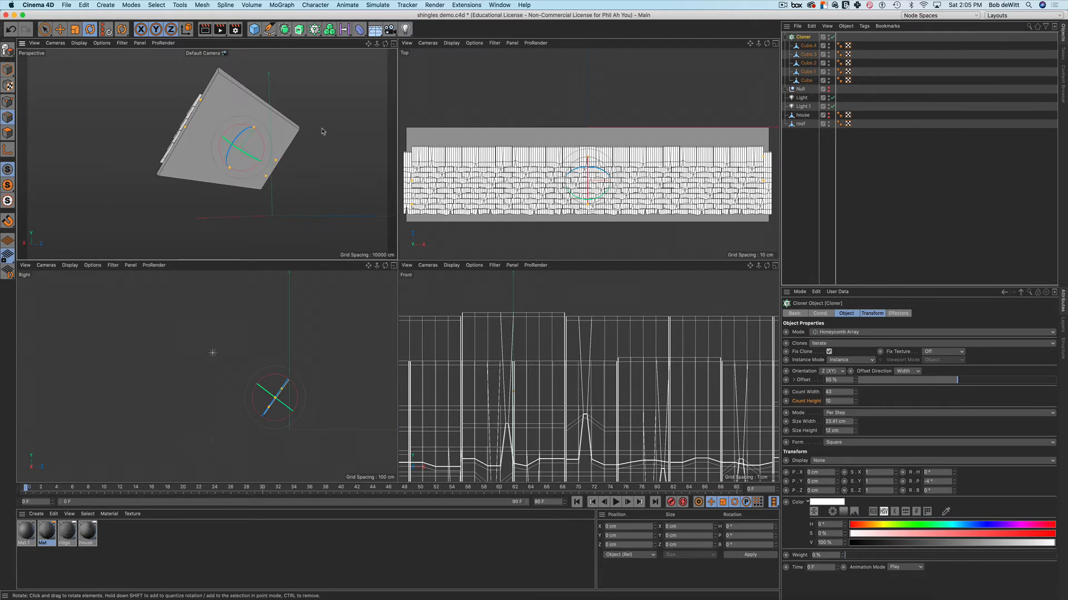
left_click_drag(336, 125, 300, 172, "alt")
middle_click_drag(301, 173, 293, 178, "alt")
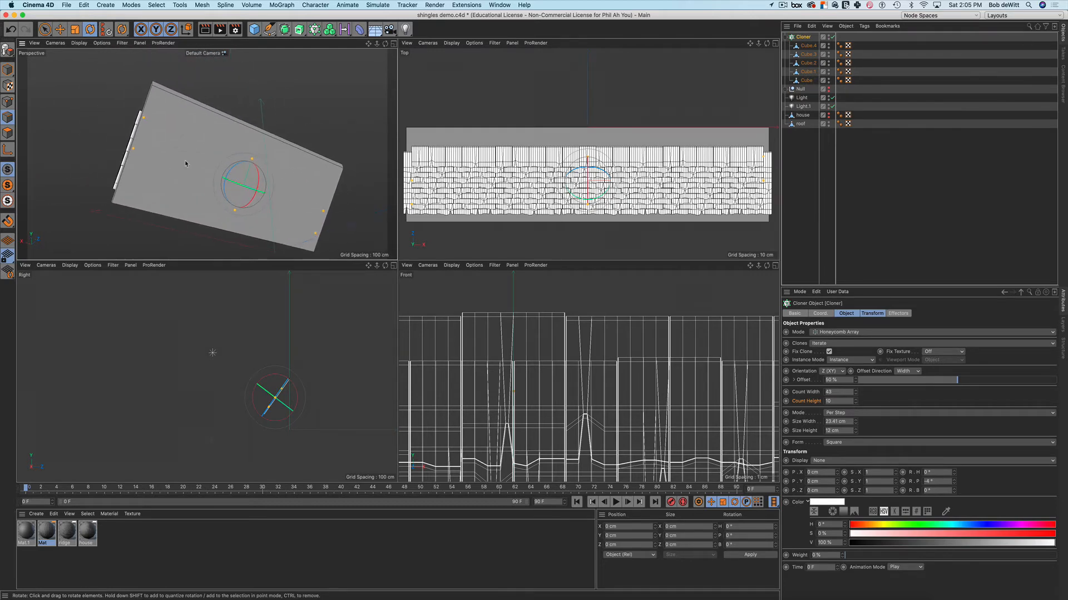
scroll(188, 162, "up", 6)
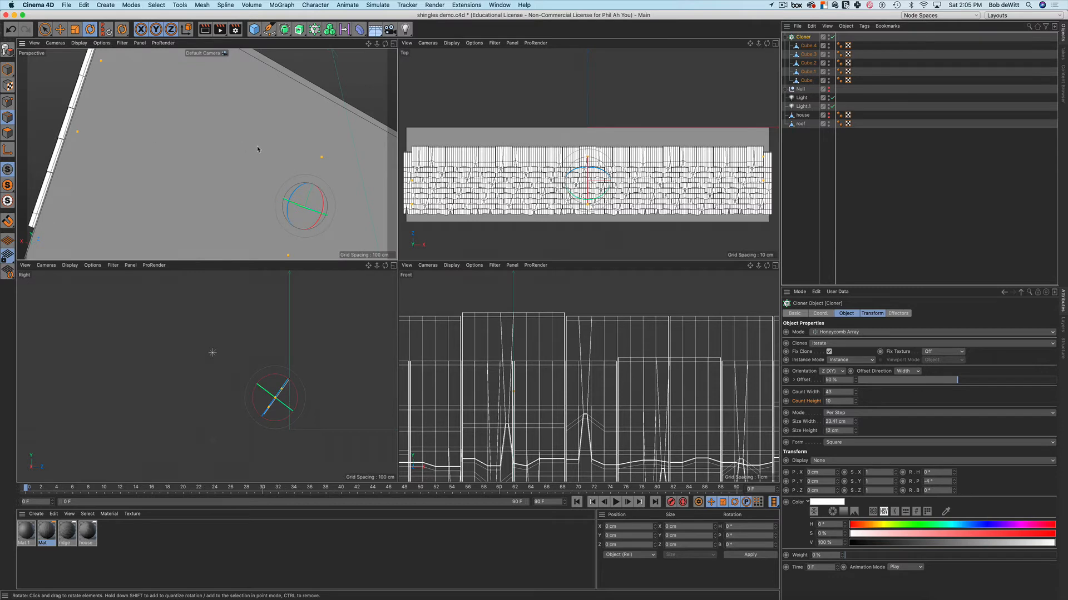
scroll(257, 149, "down", 5)
left_click_drag(310, 170, 233, 151, "alt")
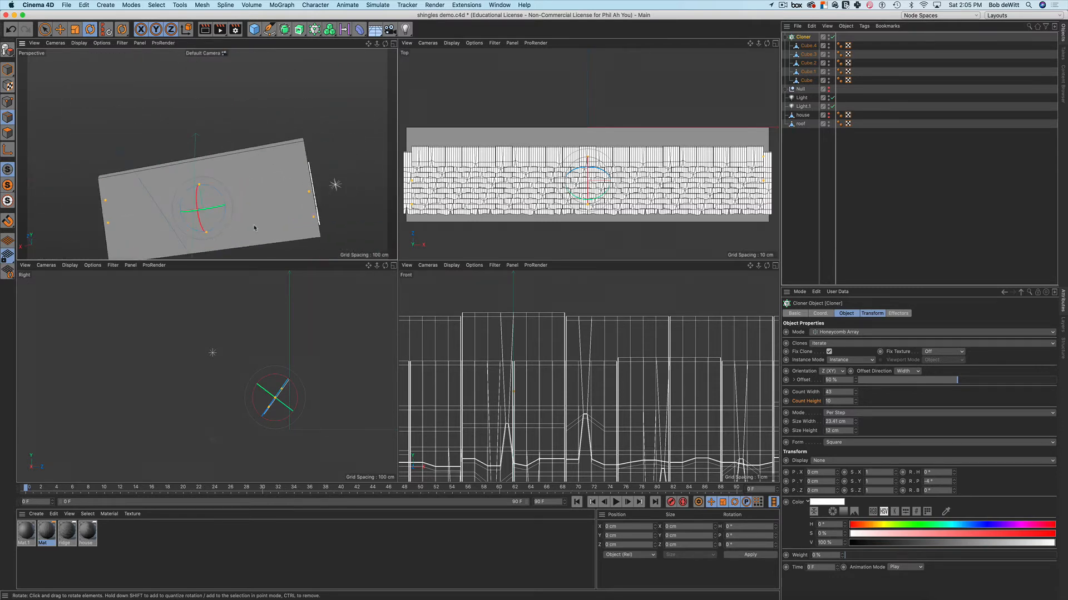
Shift the shingle cloner about 3 cm along X and reselect the Cloner
key("e")
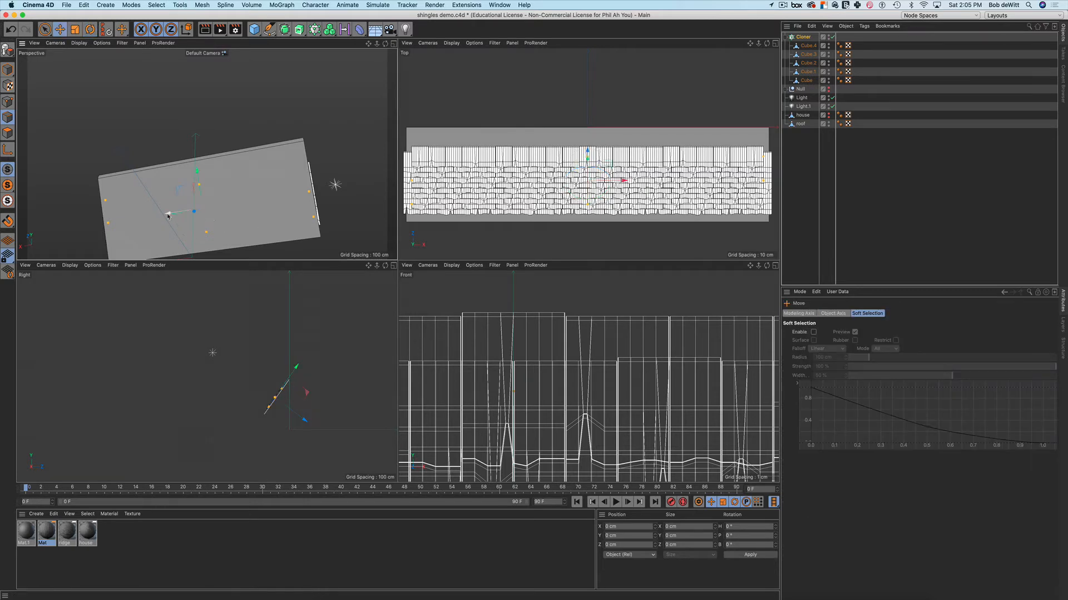
left_click_drag(168, 215, 270, 208)
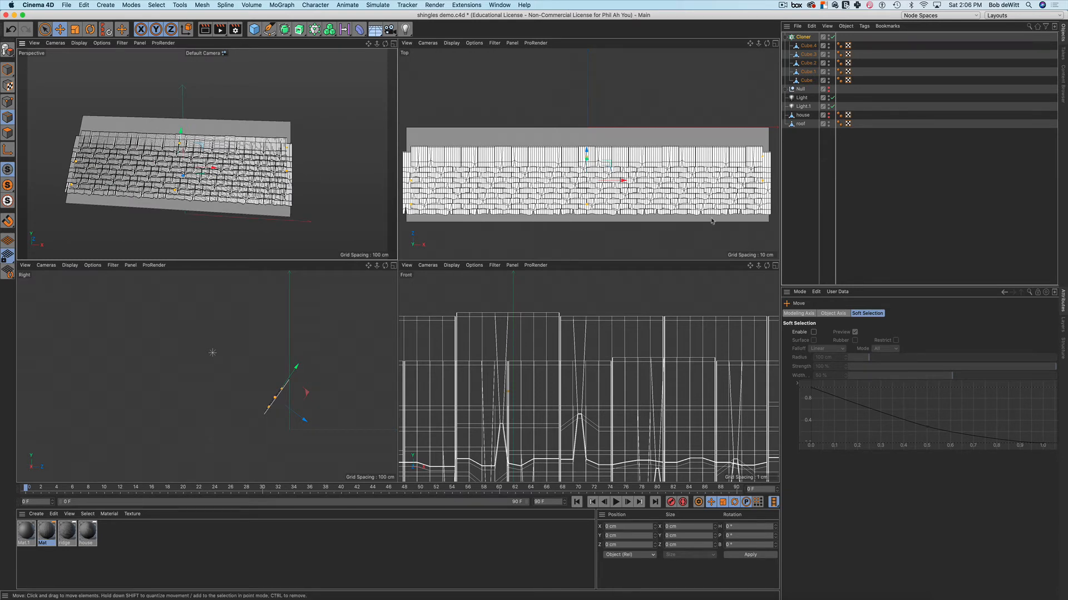
left_click(803, 37)
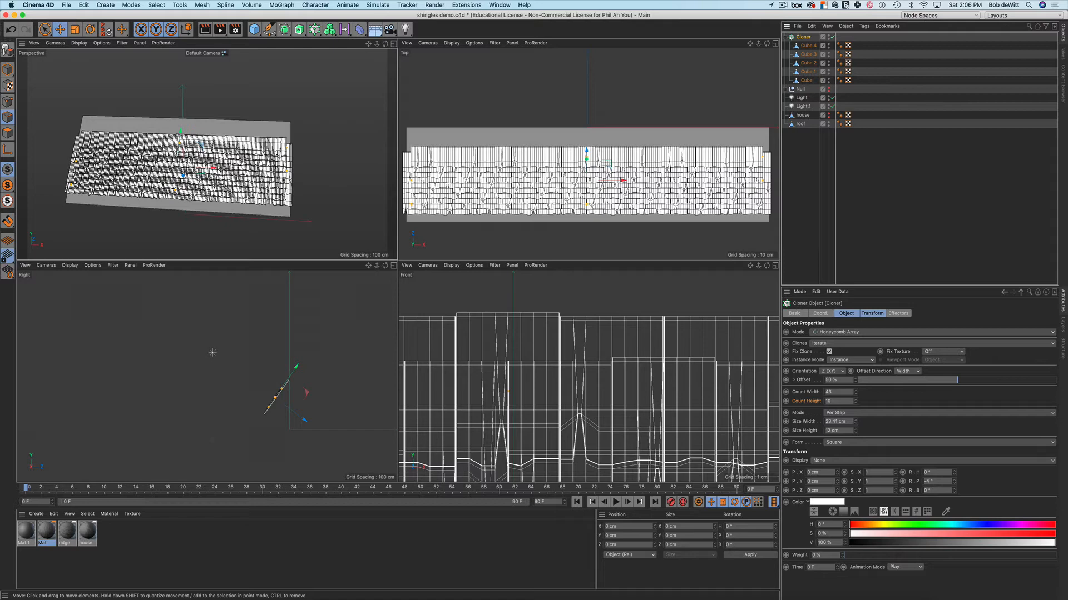
Add a shingle row up the roof, then reduce Count Height from 17 back to 16
left_click_drag(287, 184, 306, 194, "alt")
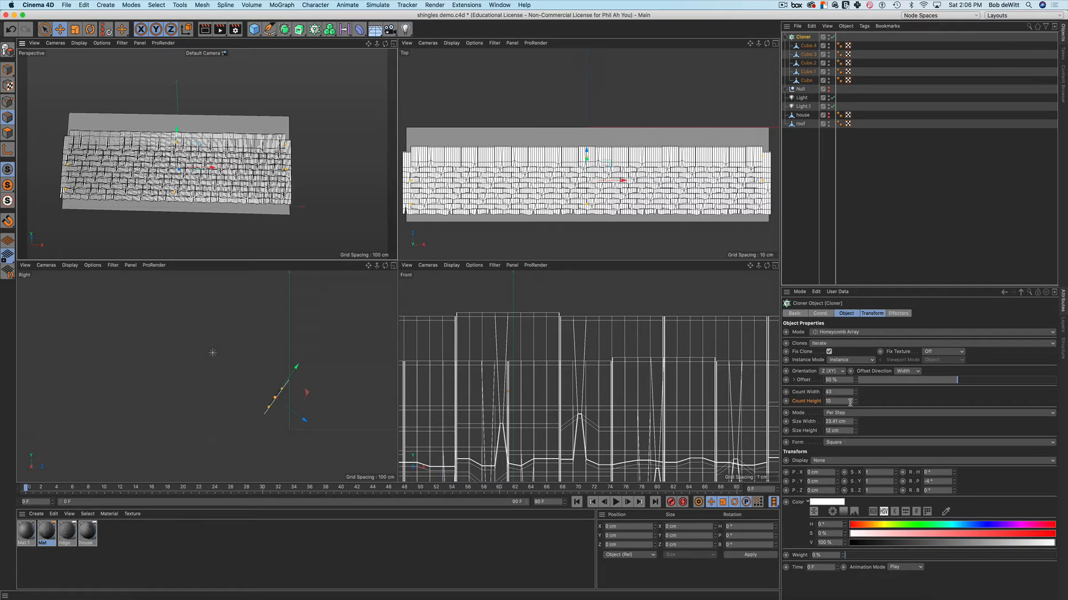
left_click_drag(856, 402, 856, 401)
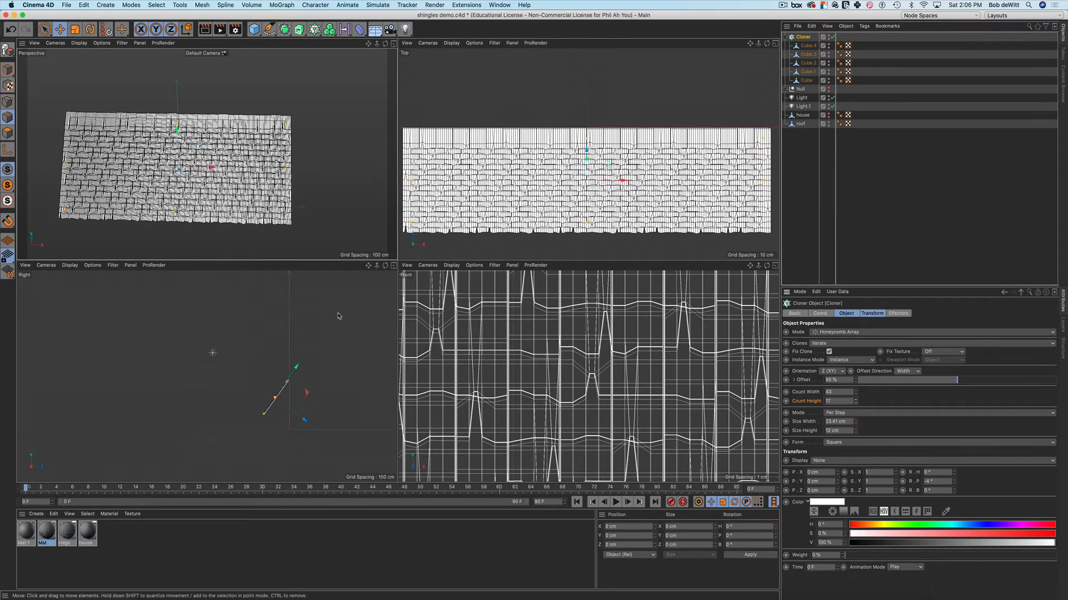
left_click_drag(334, 223, 335, 171, "alt")
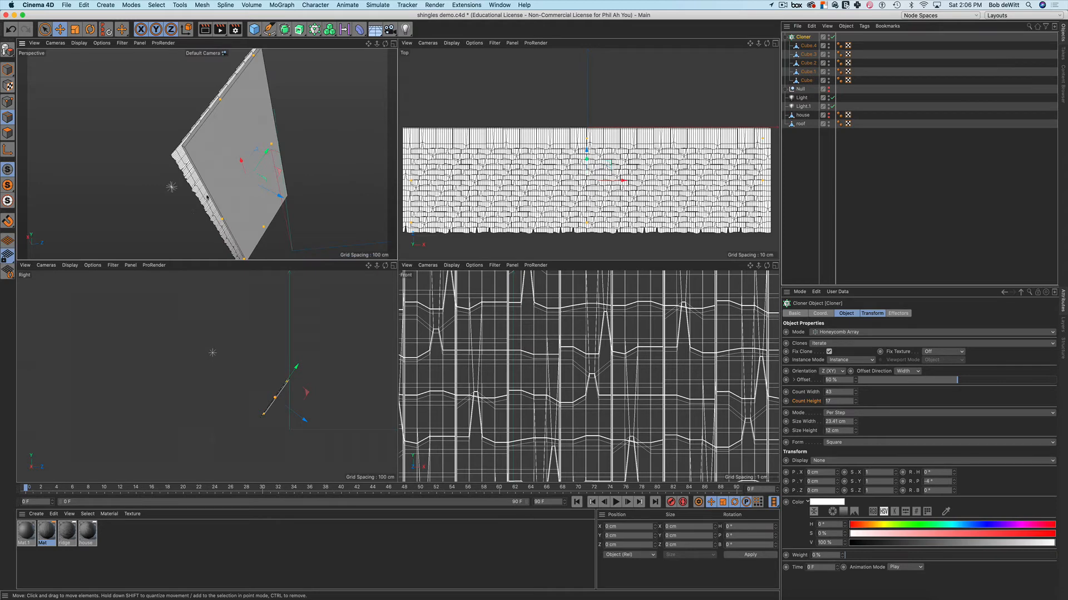
left_click_drag(223, 193, 267, 154, "alt")
scroll(267, 154, "up", 5)
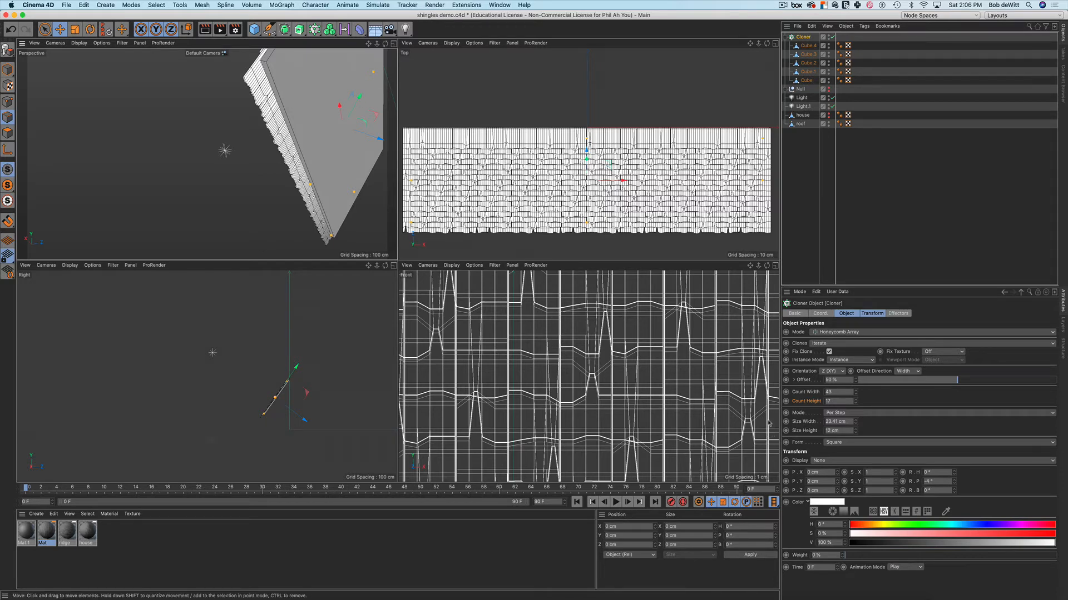
left_click(856, 404)
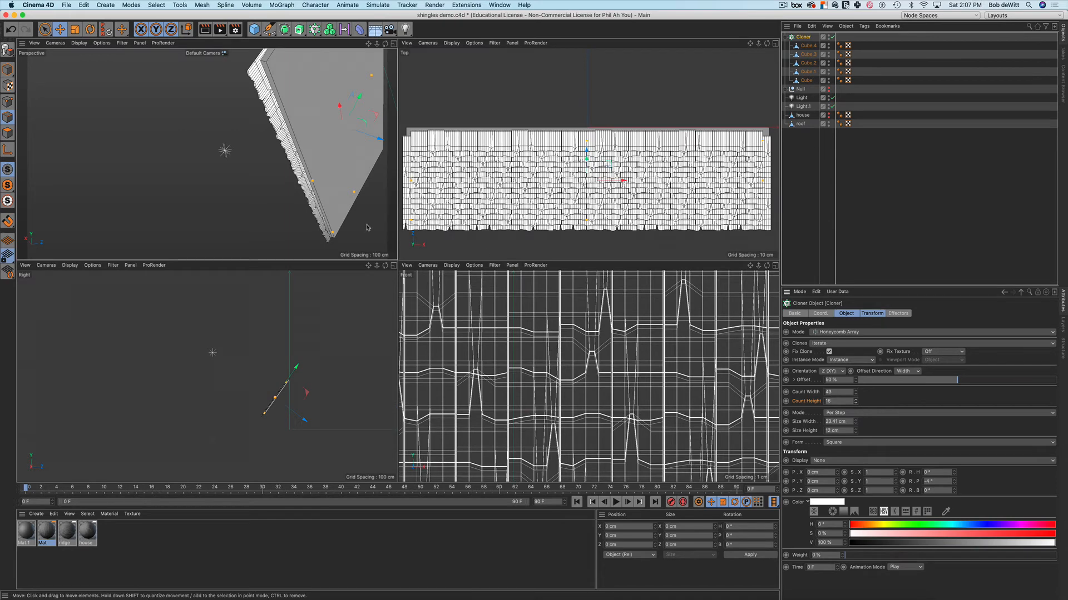
middle_click_drag(351, 181, 320, 250, "alt")
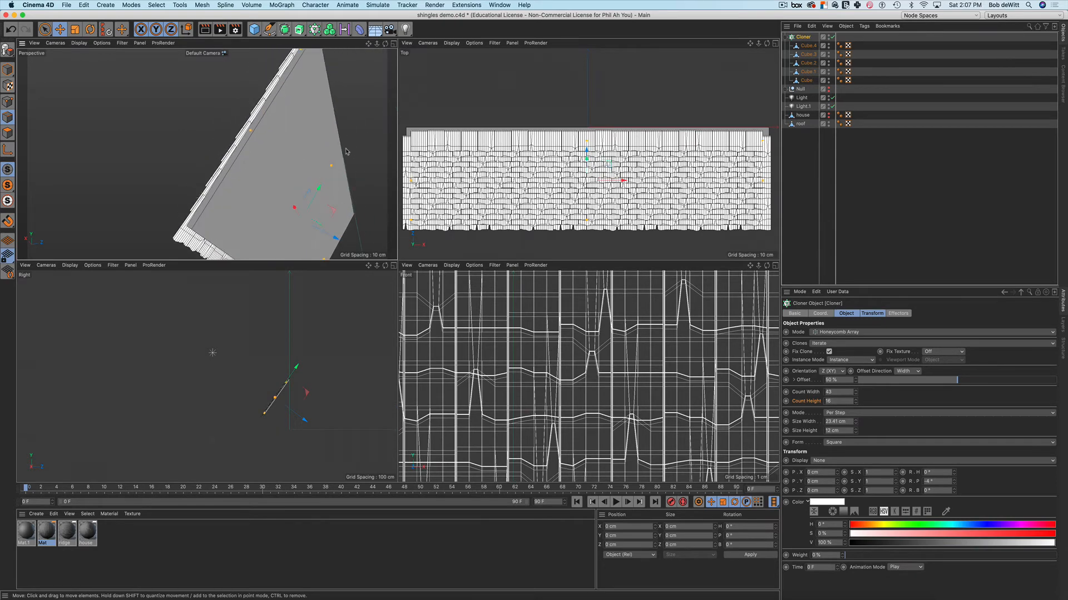
mouse_move(346, 151)
left_mouse_down("alt")
mouse_move(360, 144)
mouse_move(343, 138)
left_mouse_up("alt")
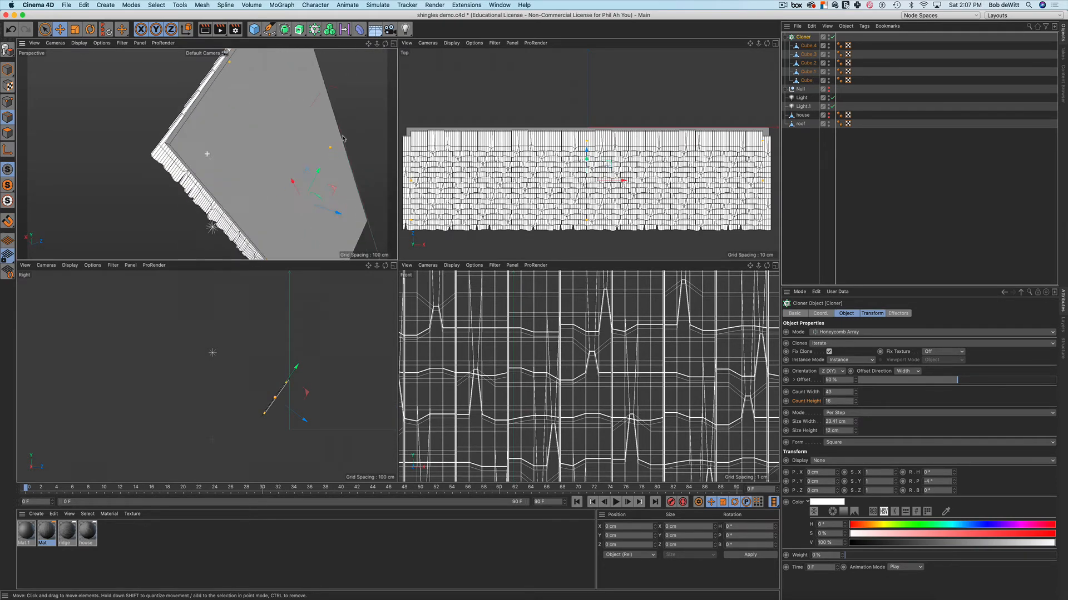
Try Count Height 15, then restore the shingle rows to 16
left_click(856, 403)
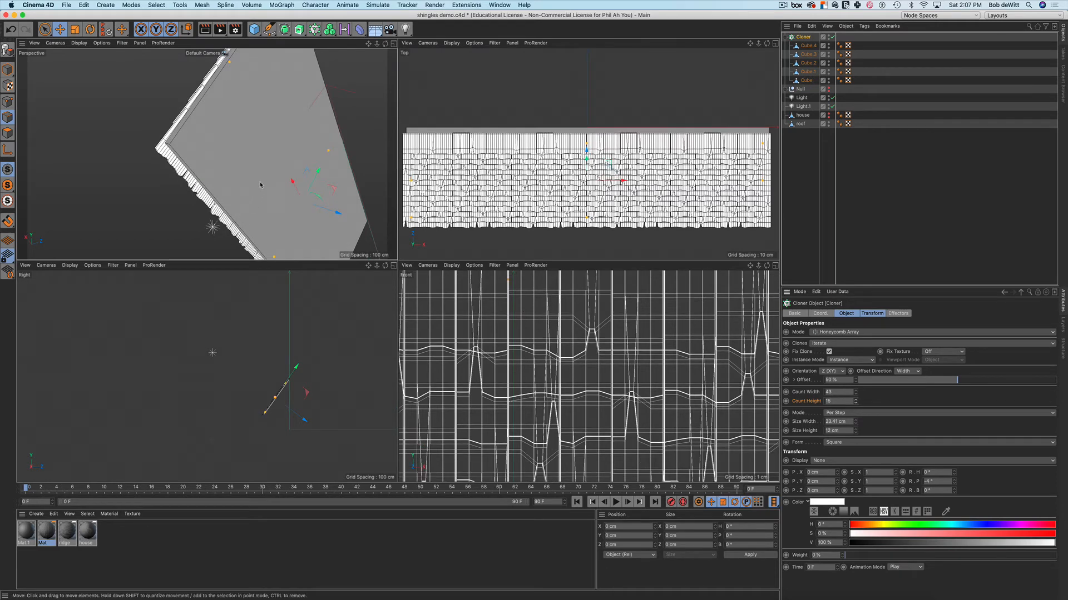
left_click_drag(261, 185, 267, 228, "alt")
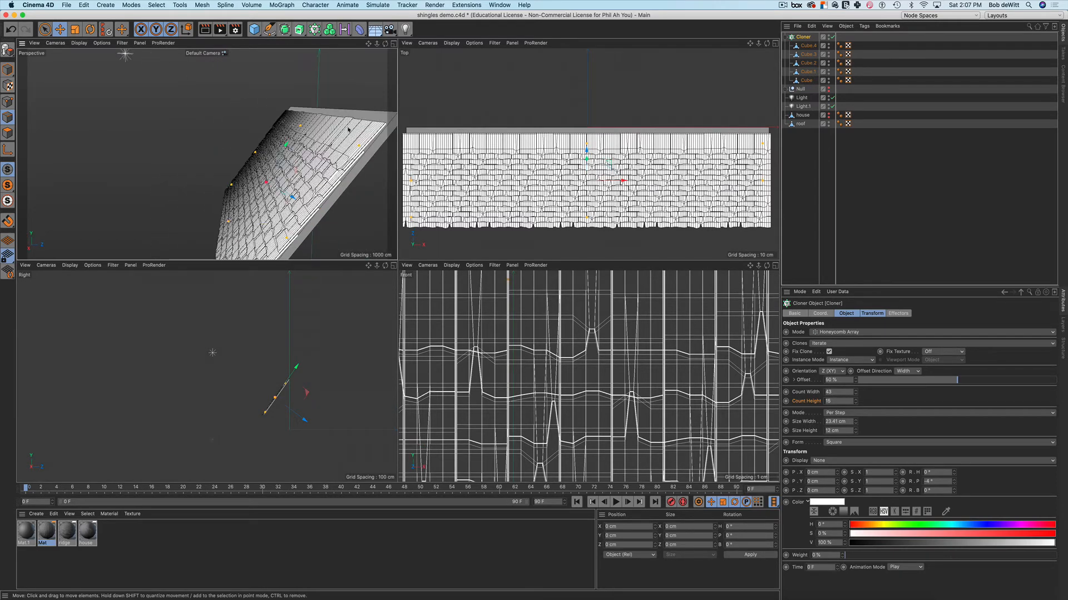
scroll(306, 155, "up", 3)
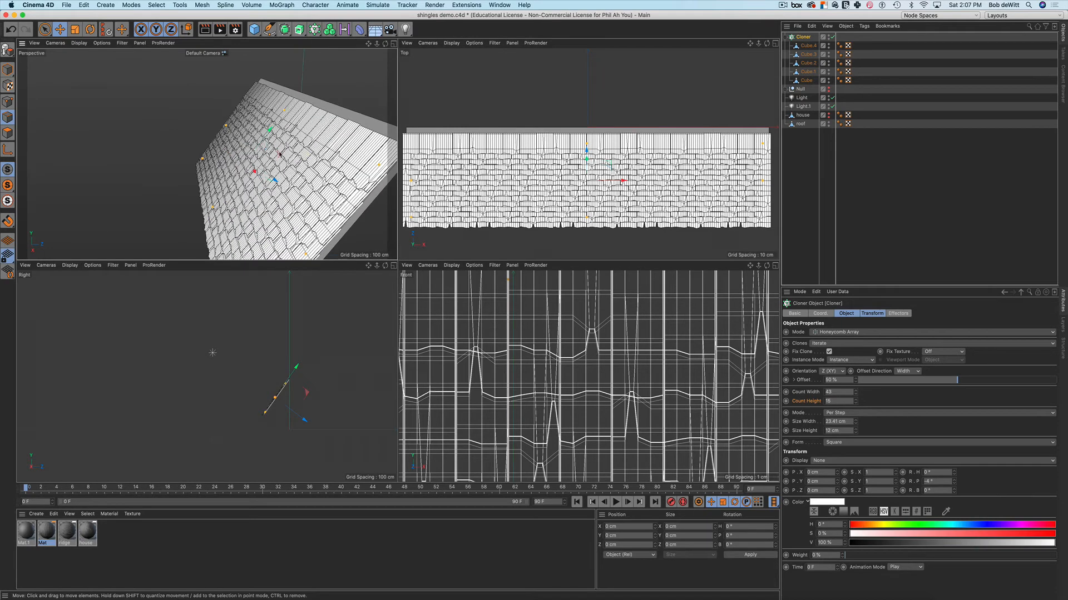
left_click_drag(278, 158, 294, 128, "alt")
left_click_drag(338, 206, 271, 157, "alt")
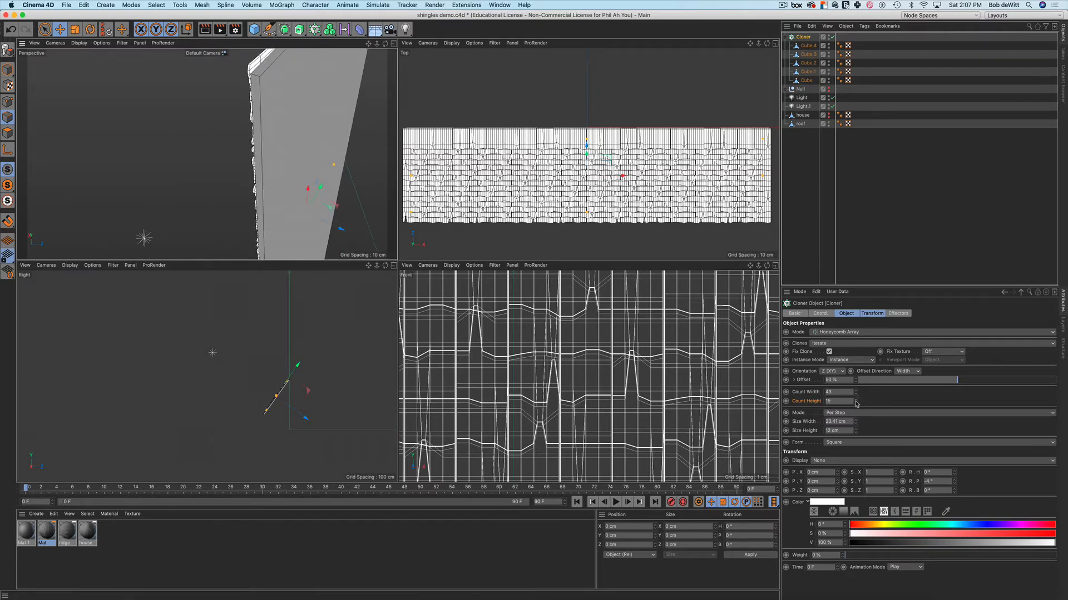
left_click(855, 400)
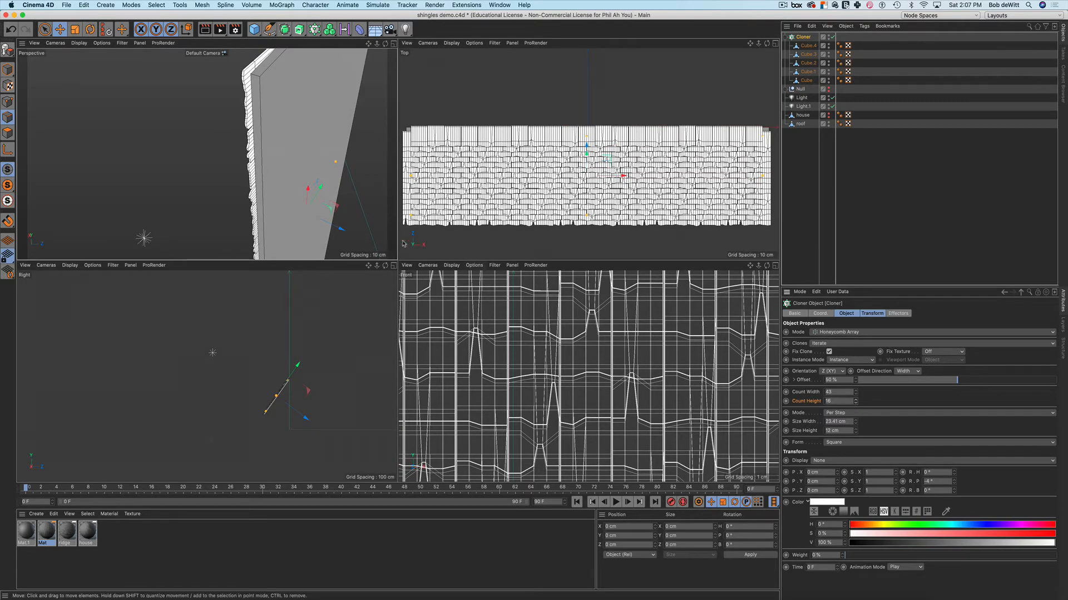
left_click_drag(326, 191, 293, 195, "alt")
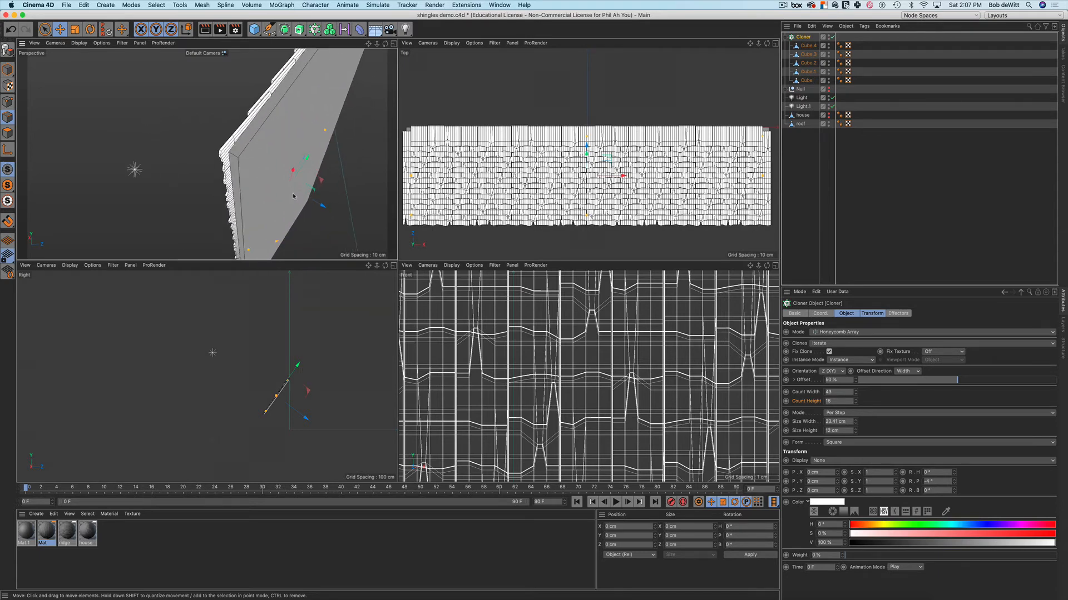
Nudge the shingle clones slightly upward and orbit to view the shingled top
left_click_drag(307, 158, 307, 168)
right_click_drag(307, 168, 269, 164, "alt")
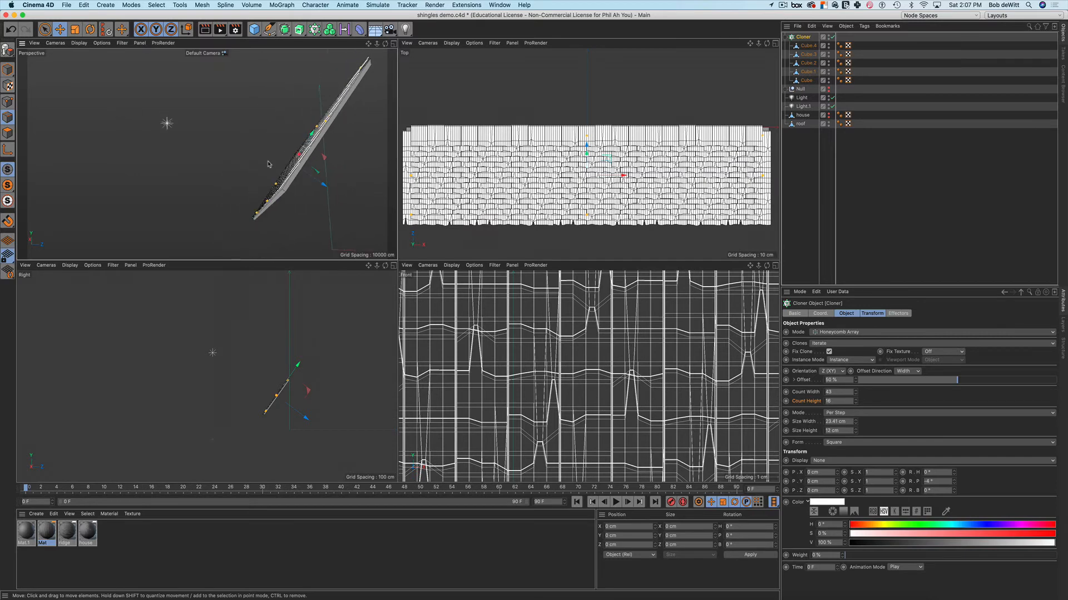
left_click_drag(307, 165, 311, 166, "alt")
left_click_drag(338, 150, 290, 180, "alt")
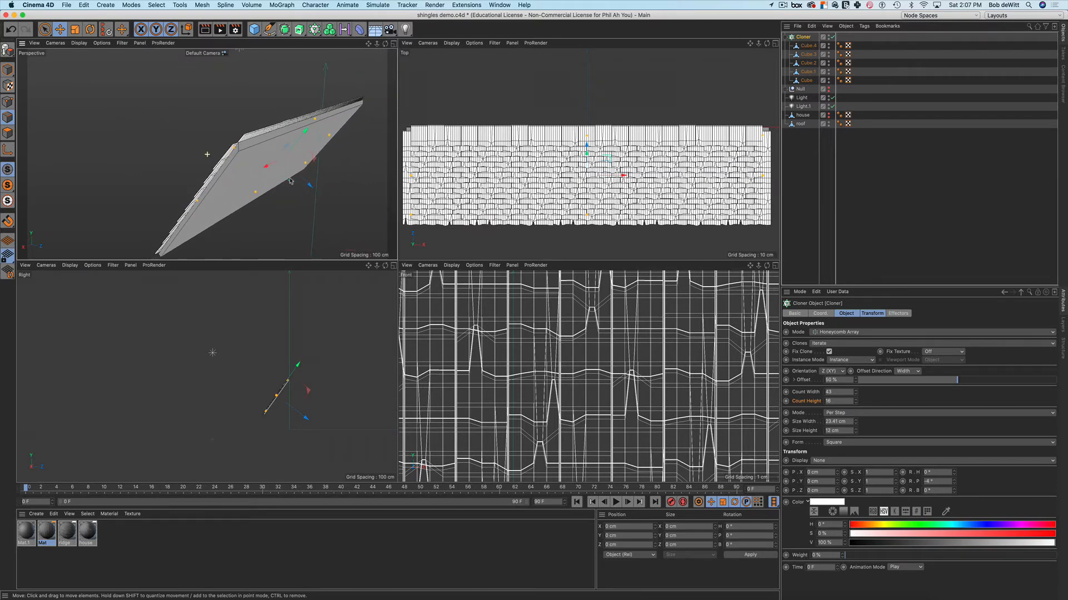
left_click_drag(305, 139, 361, 158, "alt")
left_click_drag(289, 142, 344, 177, "alt")
Maximize the Perspective view, start an interactive render, and widen the region across the roof
left_click(393, 43)
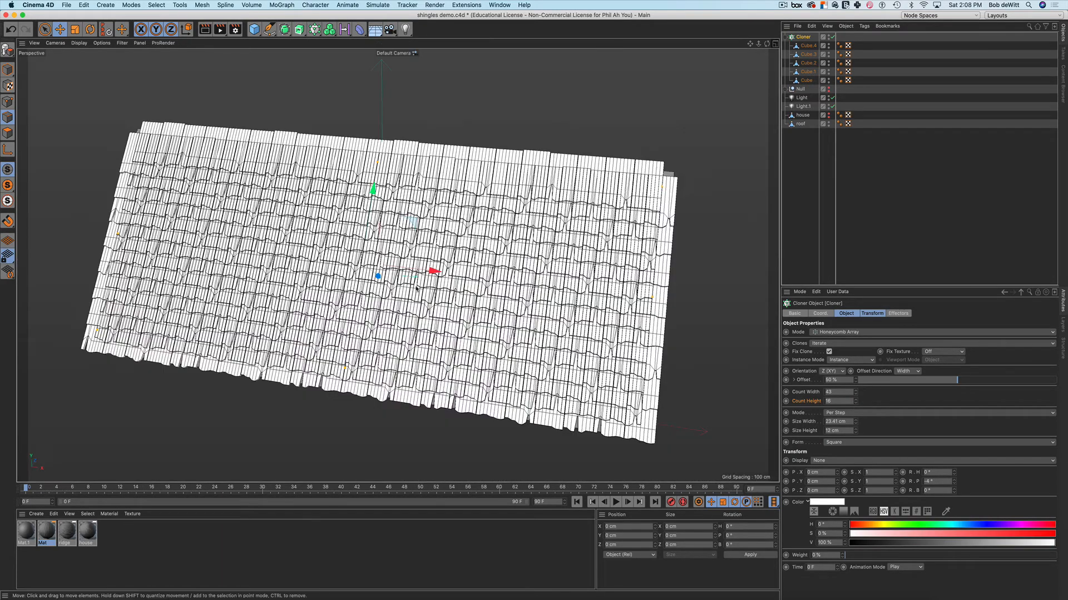
left_click_drag(487, 301, 456, 262, "alt")
key("alt+r")
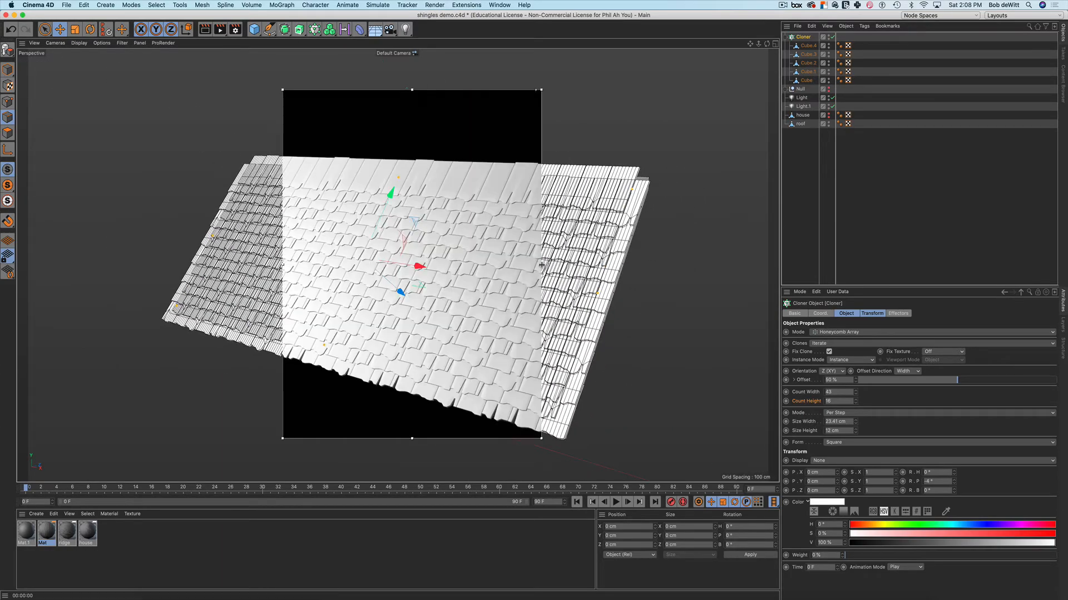
left_click_drag(541, 264, 643, 264)
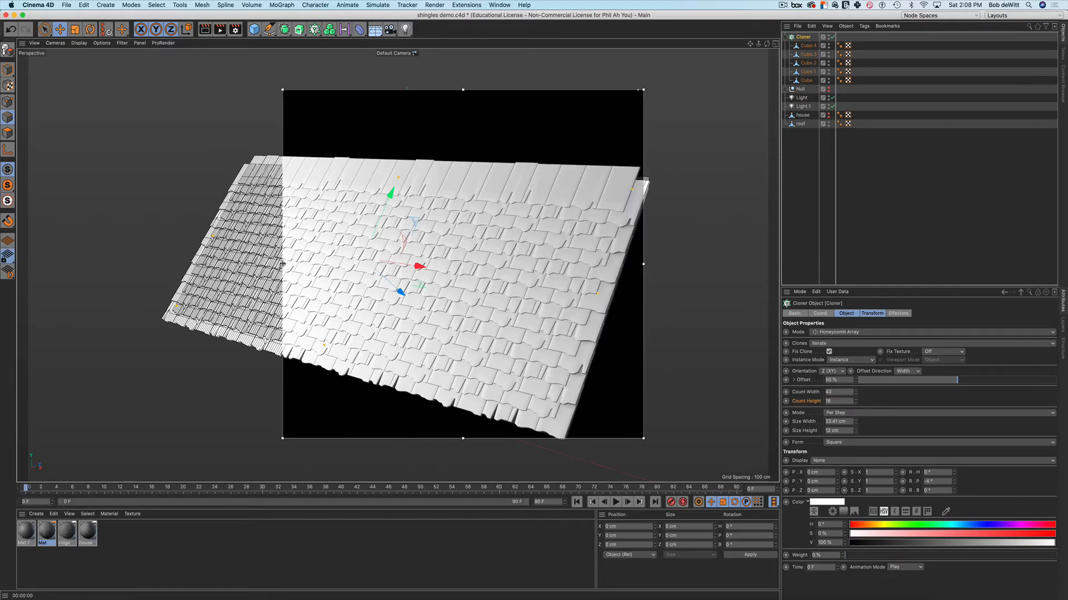
left_click_drag(282, 264, 175, 264)
mouse_move(418, 303)
left_mouse_down("alt")
mouse_move(456, 340)
mouse_move(400, 253)
left_mouse_up("alt")
left_click_drag(476, 374, 479, 341, "alt")
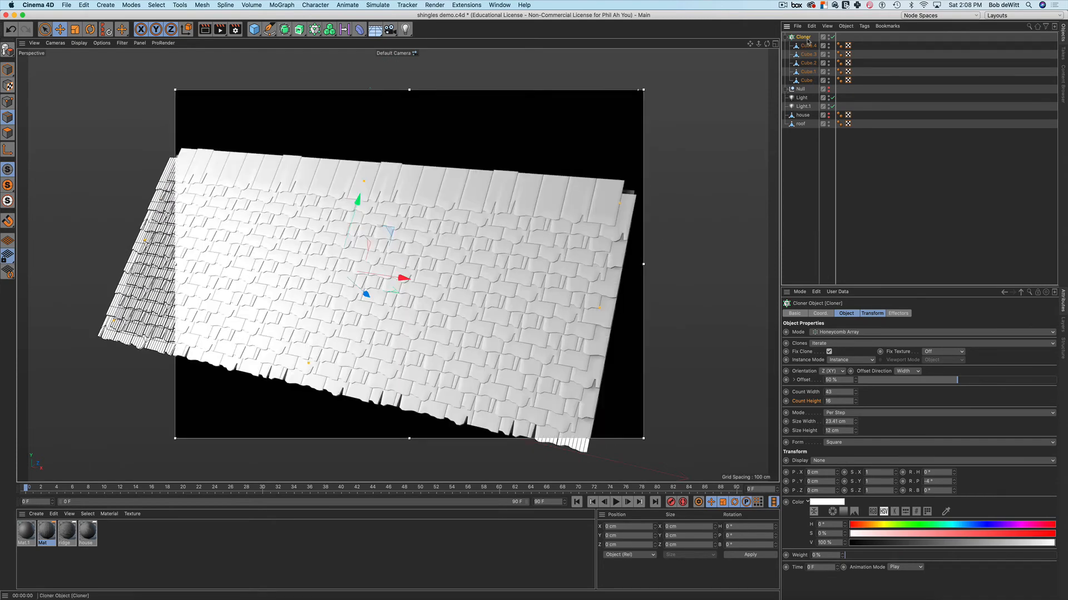
Set the Cloner to pick its shingle variants randomly
left_click(826, 344)
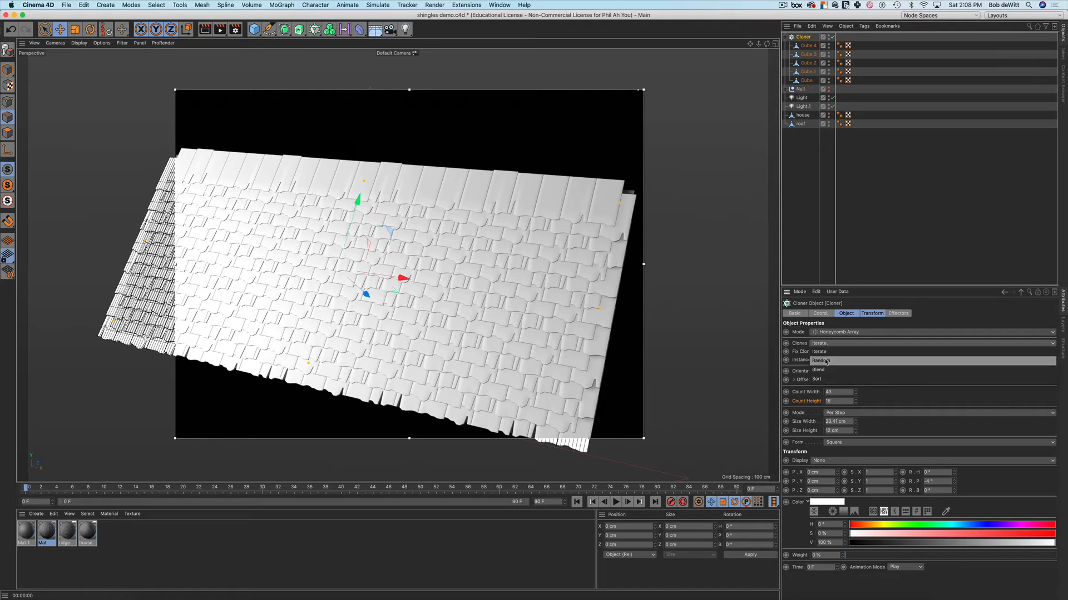
left_click(826, 361)
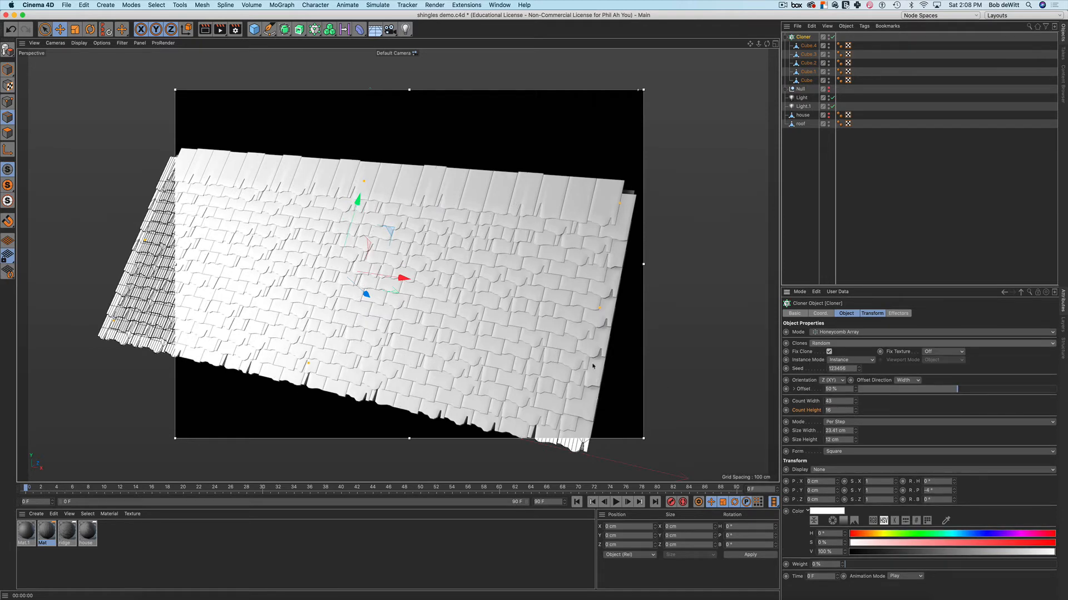
left_click_drag(593, 366, 523, 337, "alt")
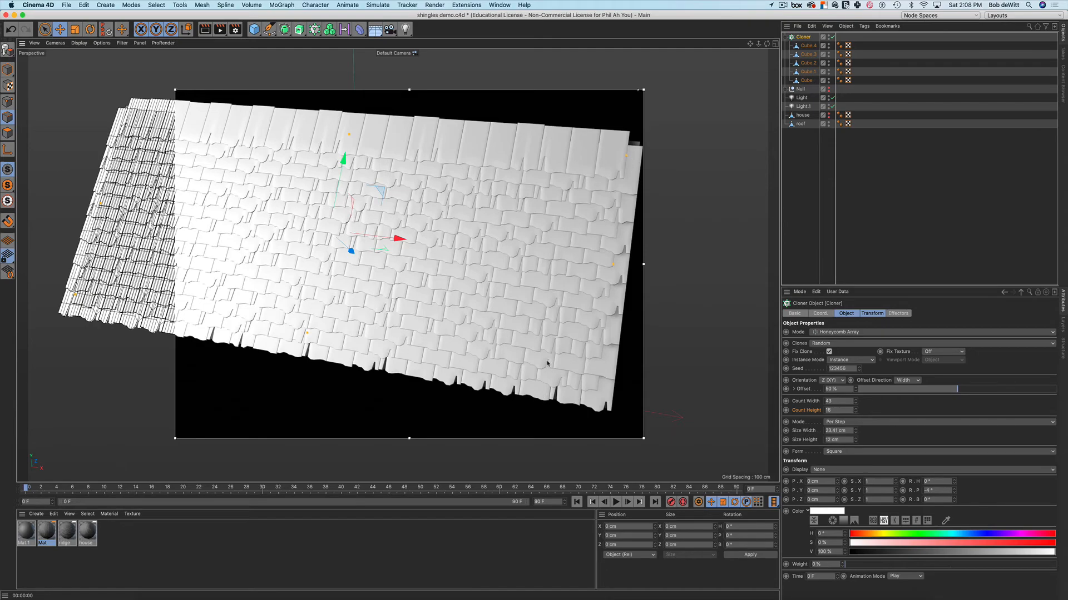
left_click_drag(547, 362, 486, 349, "alt")
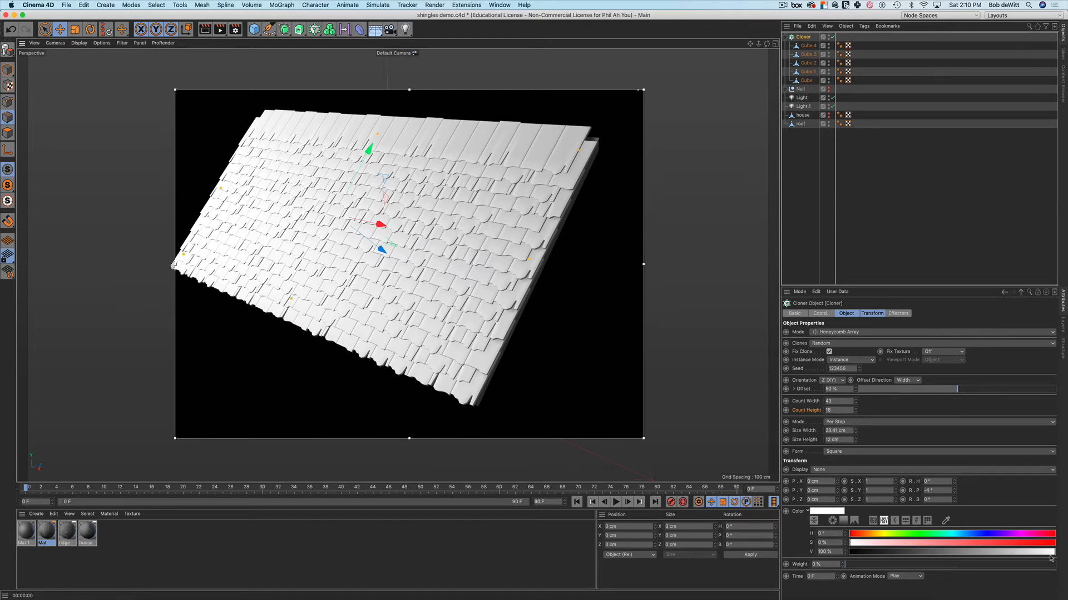
Darken the shingle colour's V value so the shingles render mid-grey
left_click_drag(1049, 556, 919, 555)
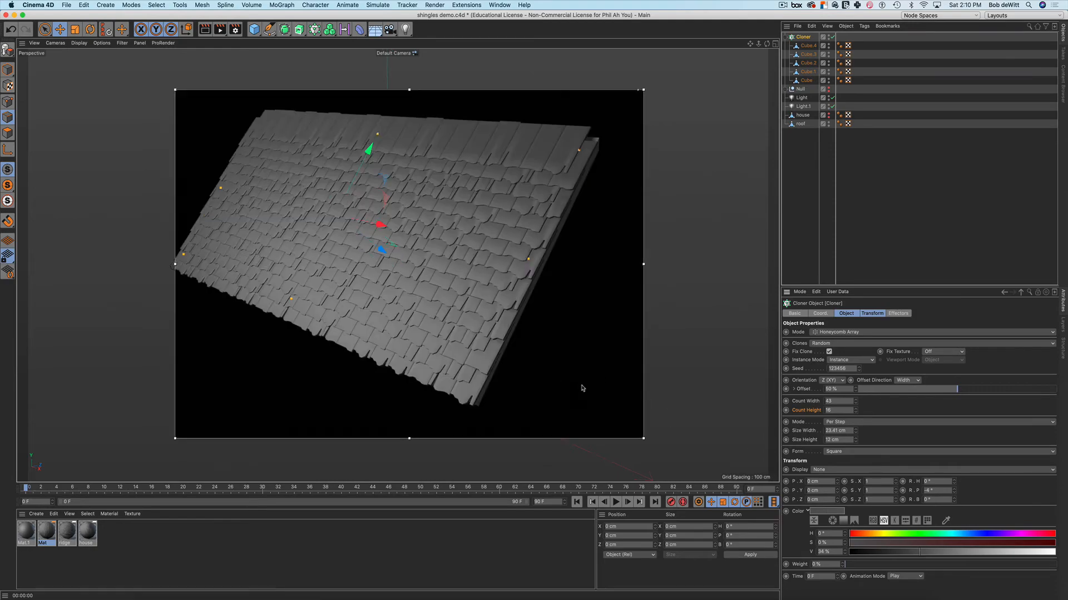
left_click_drag(577, 386, 495, 322, "alt")
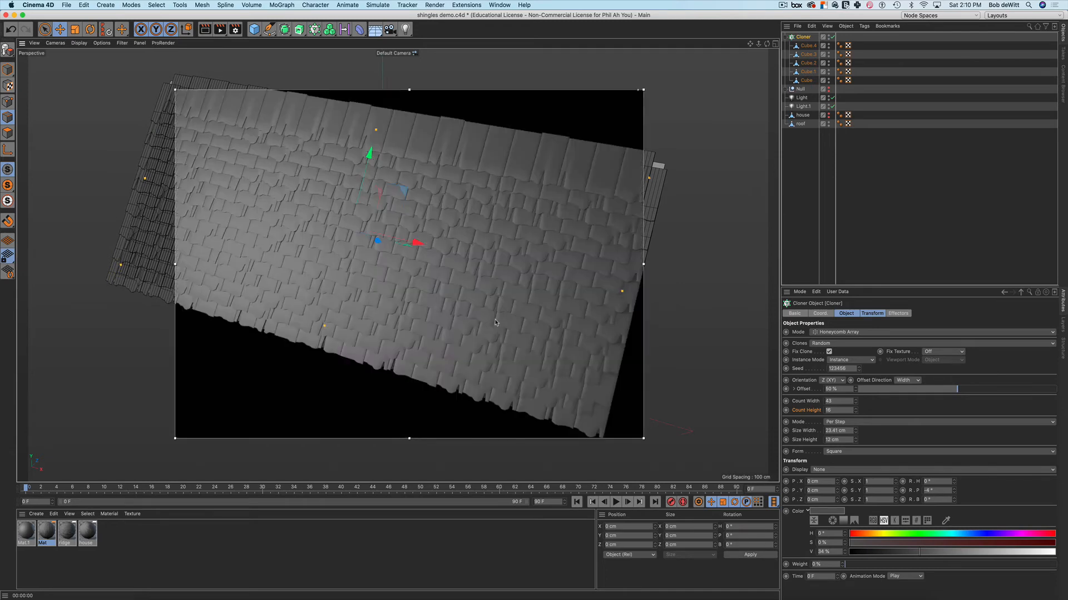
left_click_drag(517, 310, 520, 301, "alt")
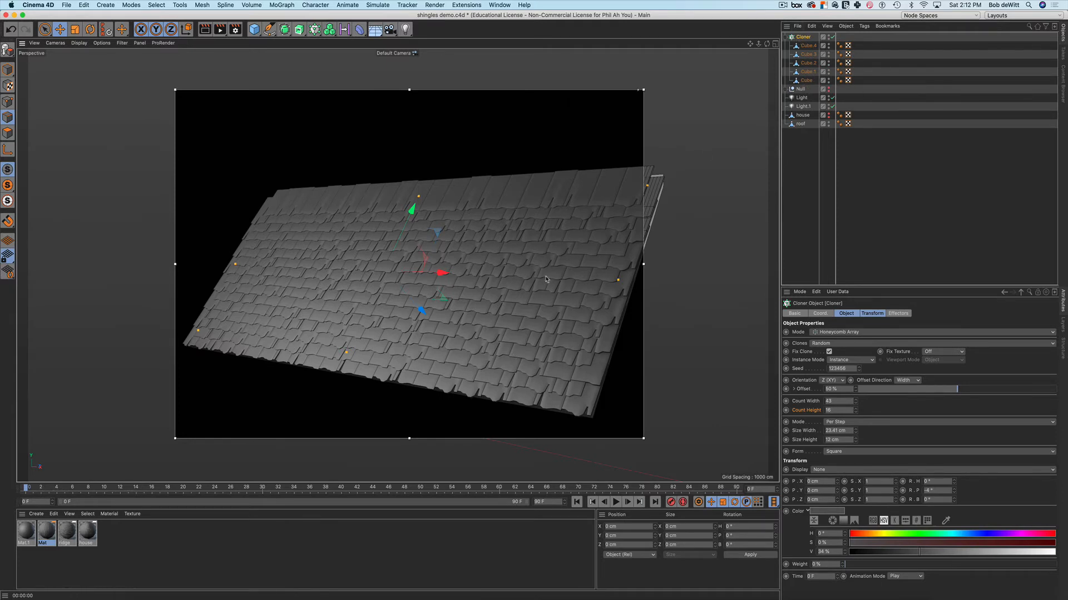
Collapse the Cloner, add a Connect object and nest the shingle Cloner inside it
left_click(786, 38)
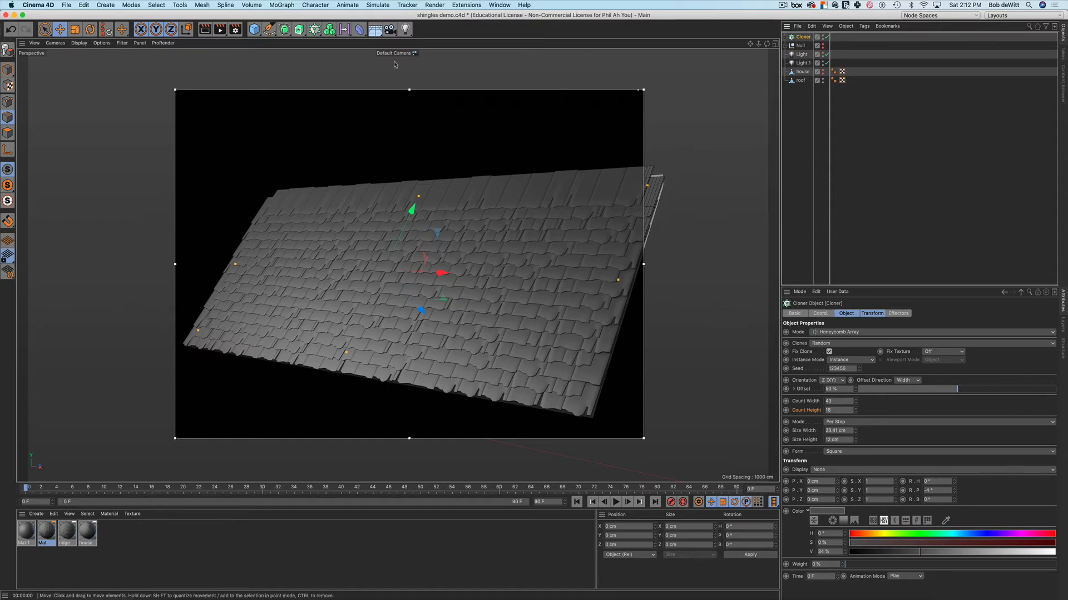
left_click(285, 32)
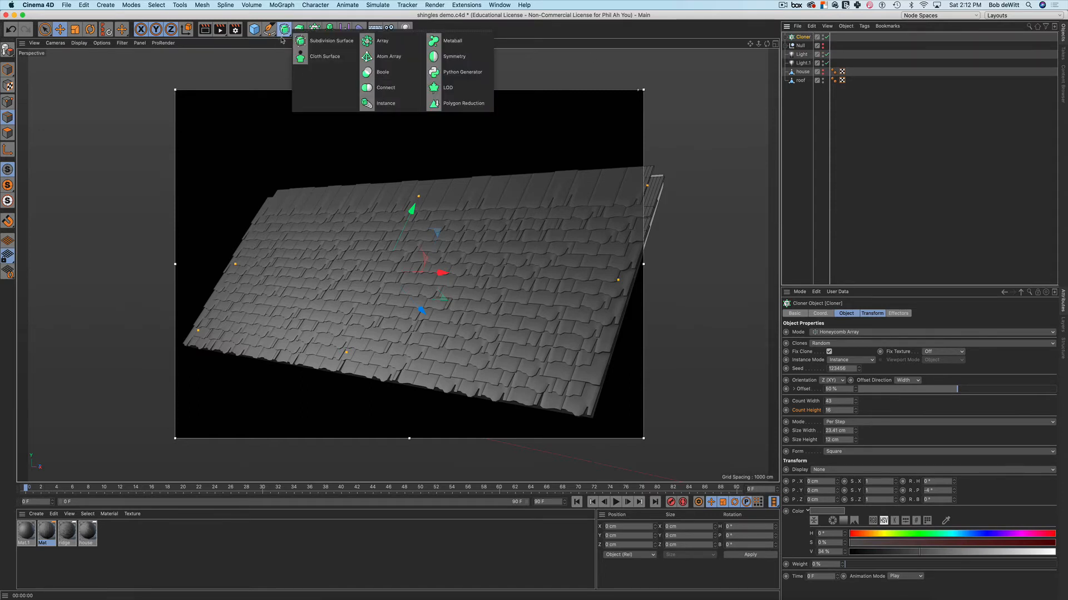
left_click(376, 88)
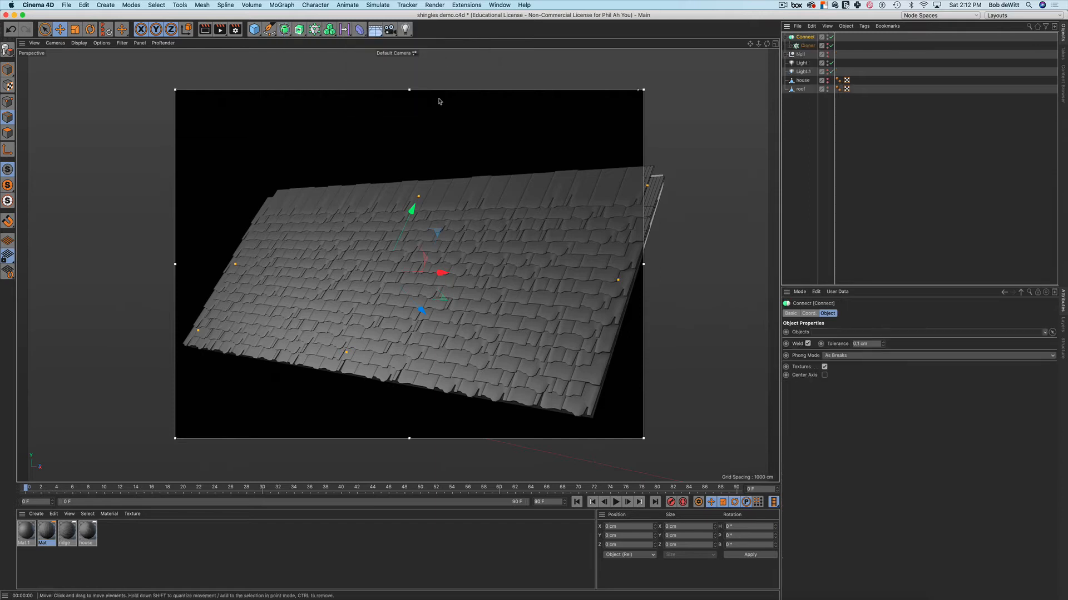
left_click_drag(805, 49, 808, 41)
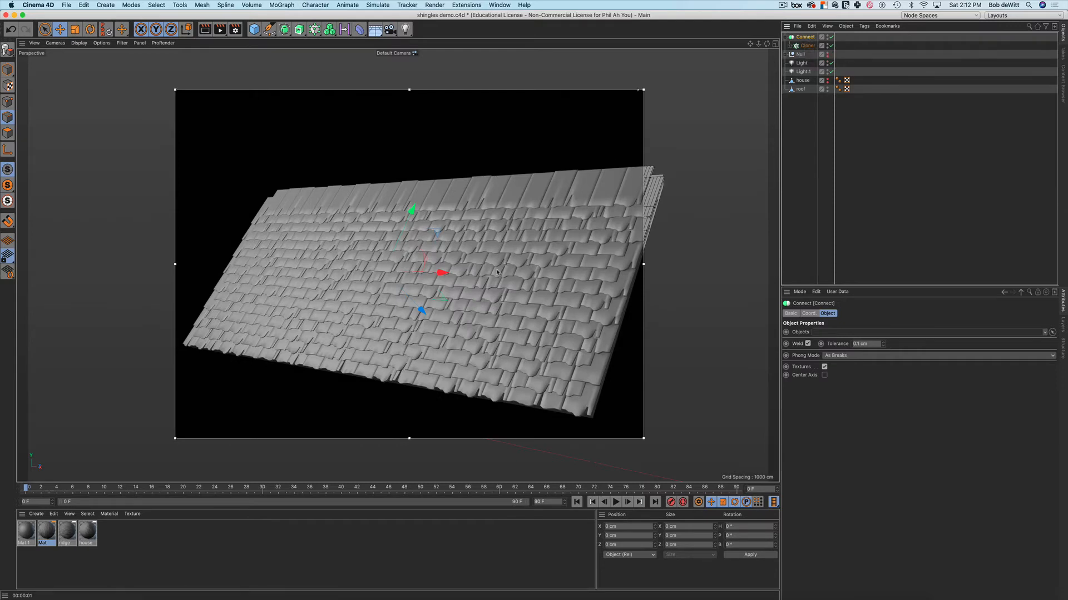
left_click_drag(444, 311, 579, 236, "alt")
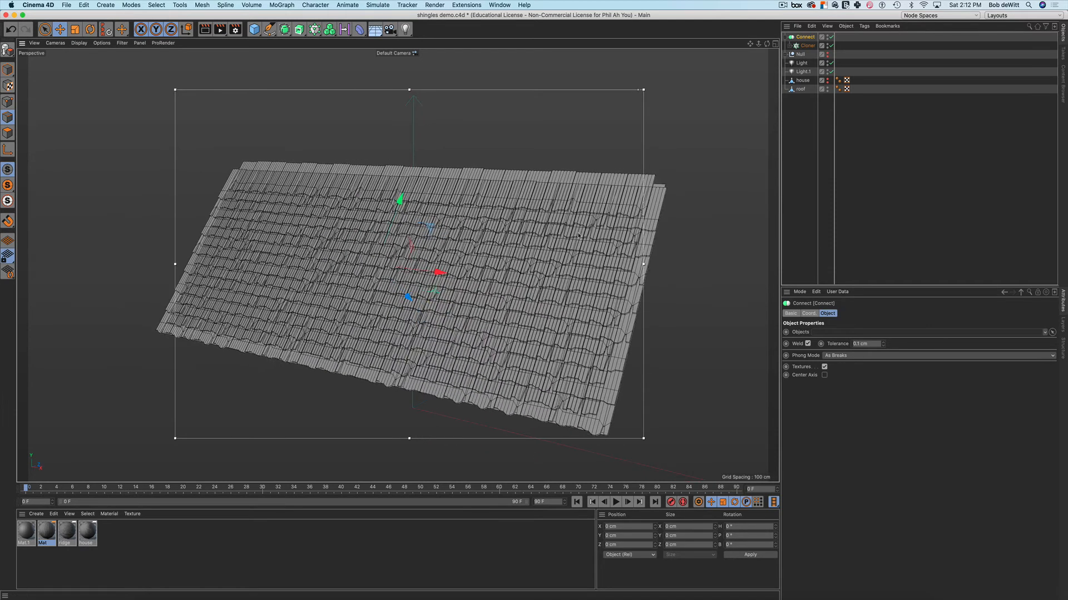
left_click_drag(582, 198, 594, 227, "alt")
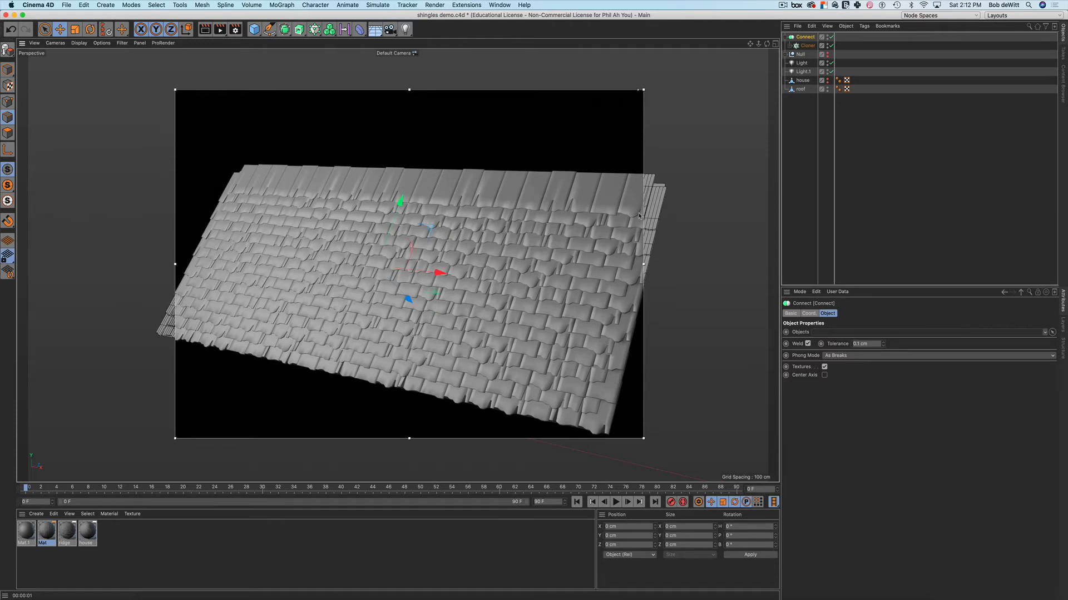
Check the Cloner's settings and cube children, then bring up the Connect object's options
left_click(806, 47)
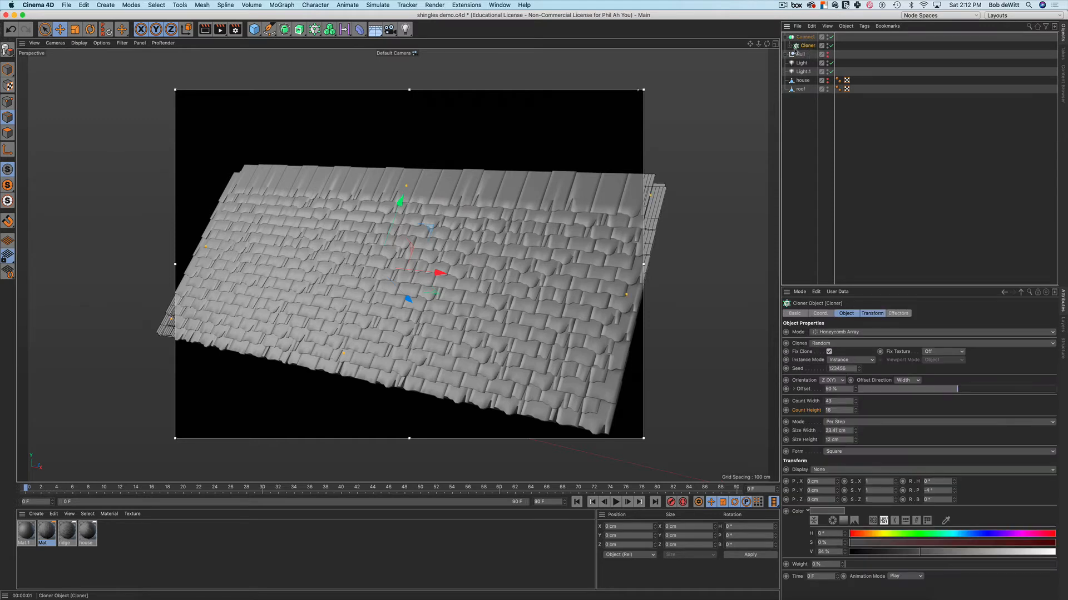
left_click(789, 46)
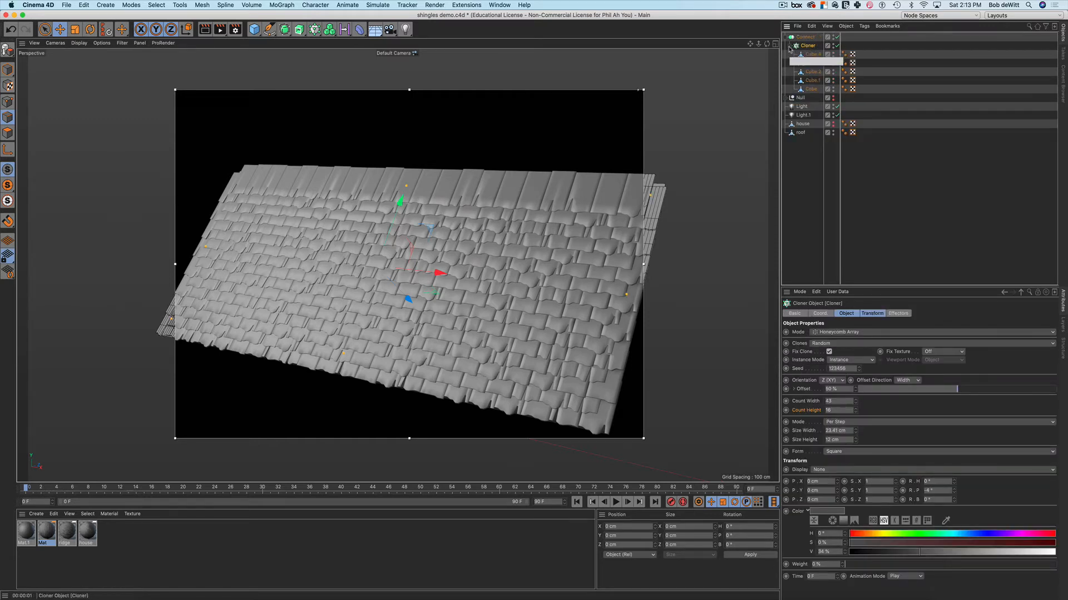
left_click(789, 46)
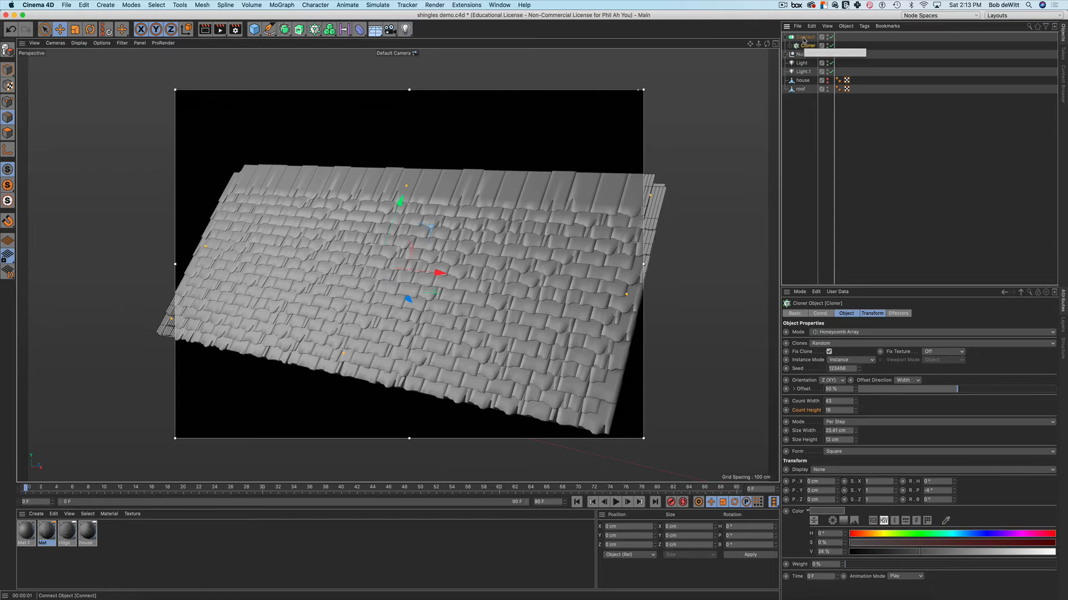
right_click(803, 40)
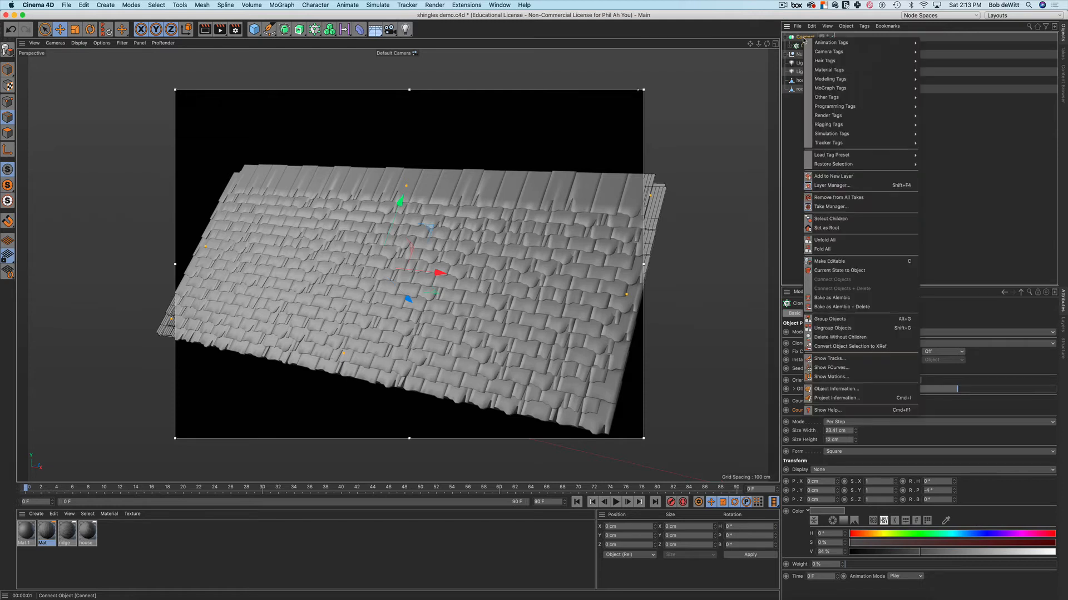
Bake the connected shingles into a new object and move it to the list bottom
left_click(821, 273)
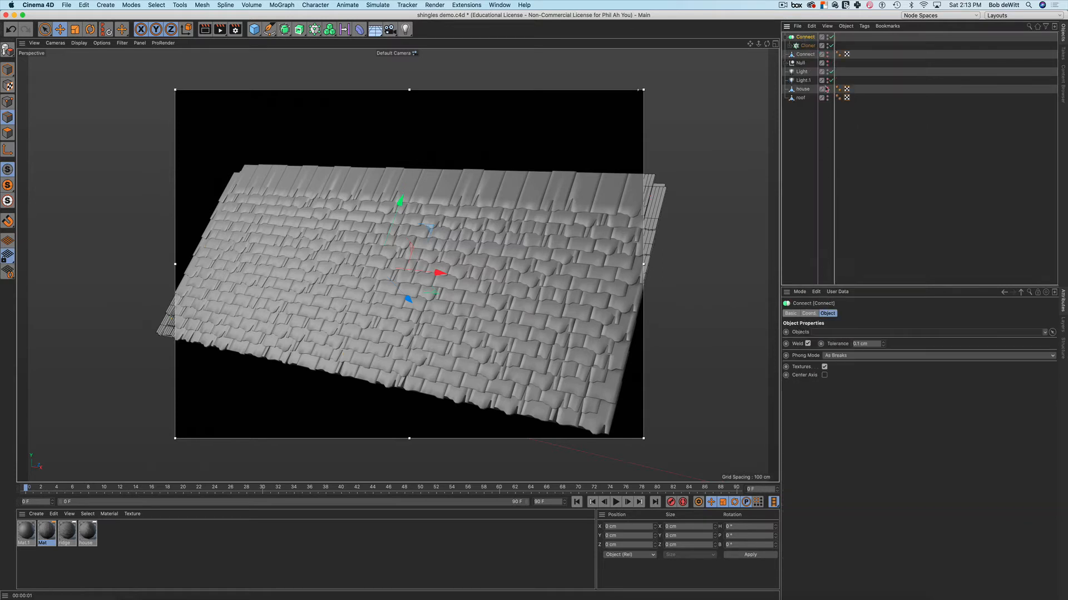
left_click(786, 37)
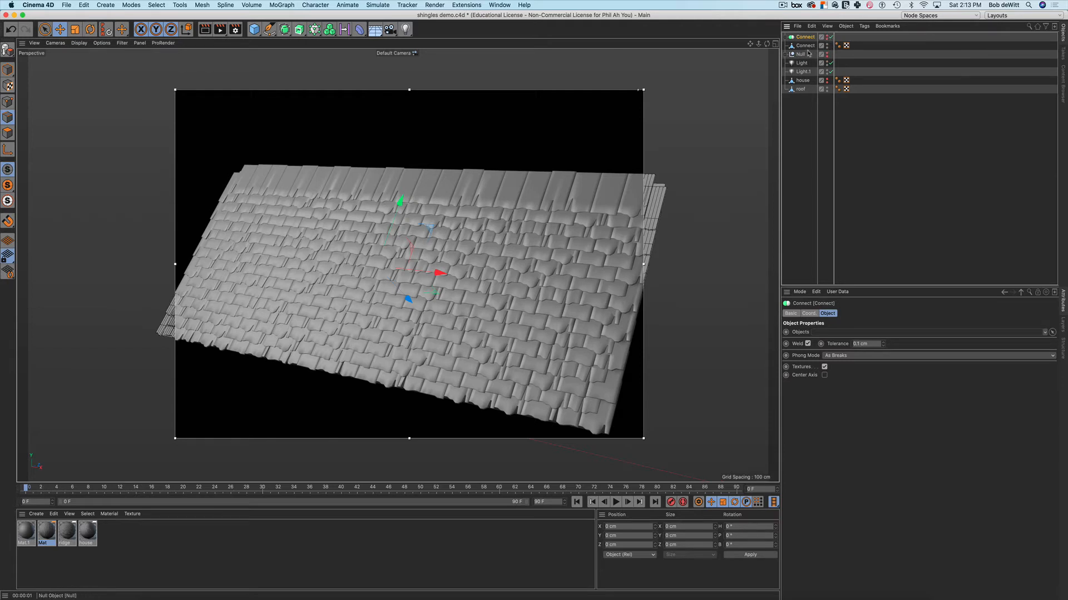
left_click_drag(804, 47, 807, 134)
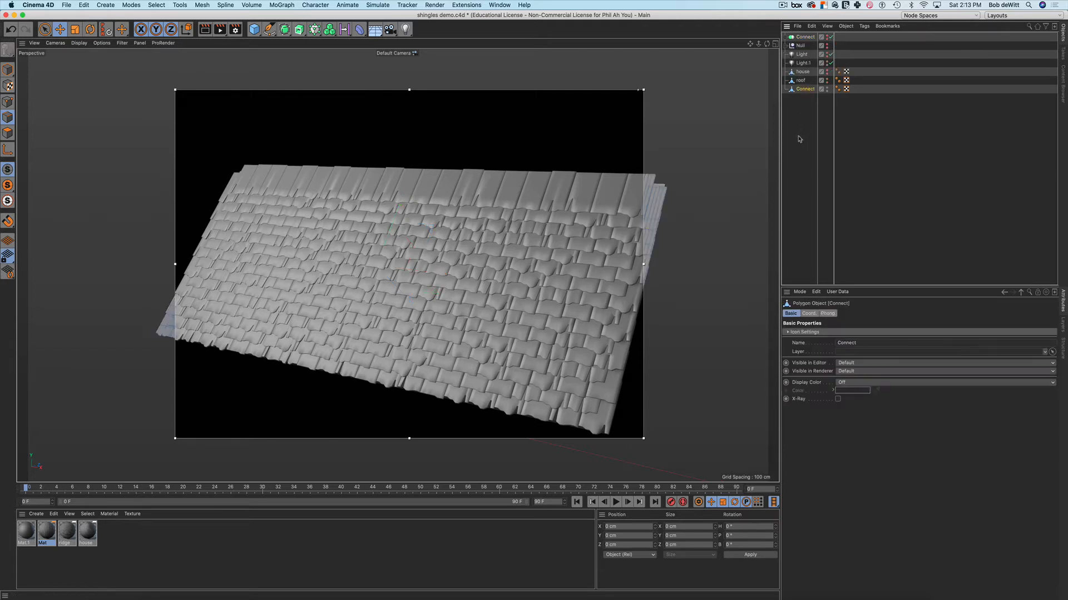
Rename the bottom object 'shingle' and render the view to check its shading
double_click(804, 90)
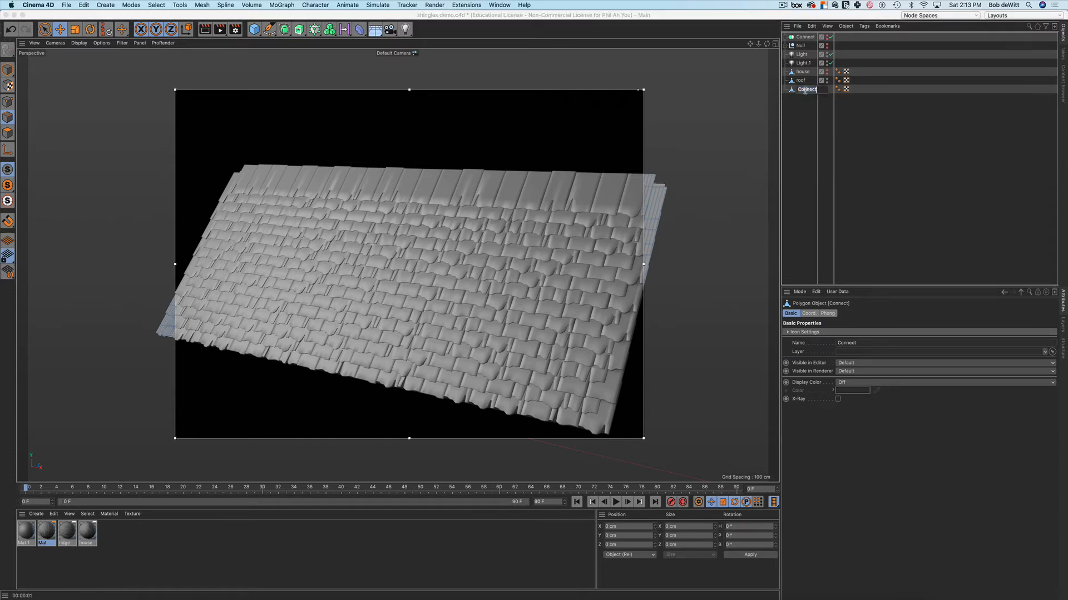
type("shingle")
key("Return")
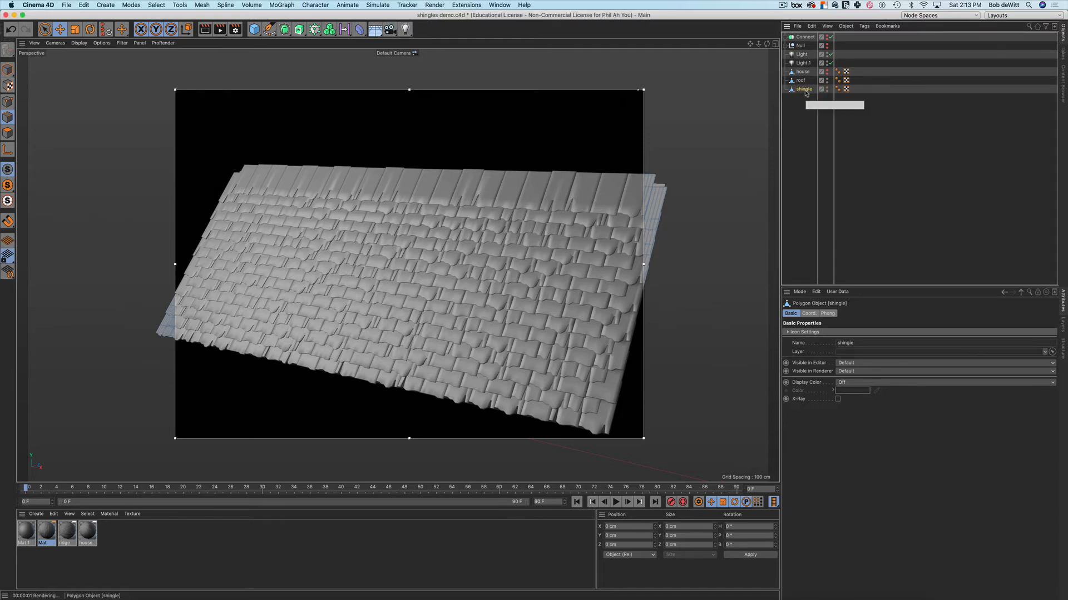
left_click_drag(614, 224, 567, 222, "alt")
key("super+r")
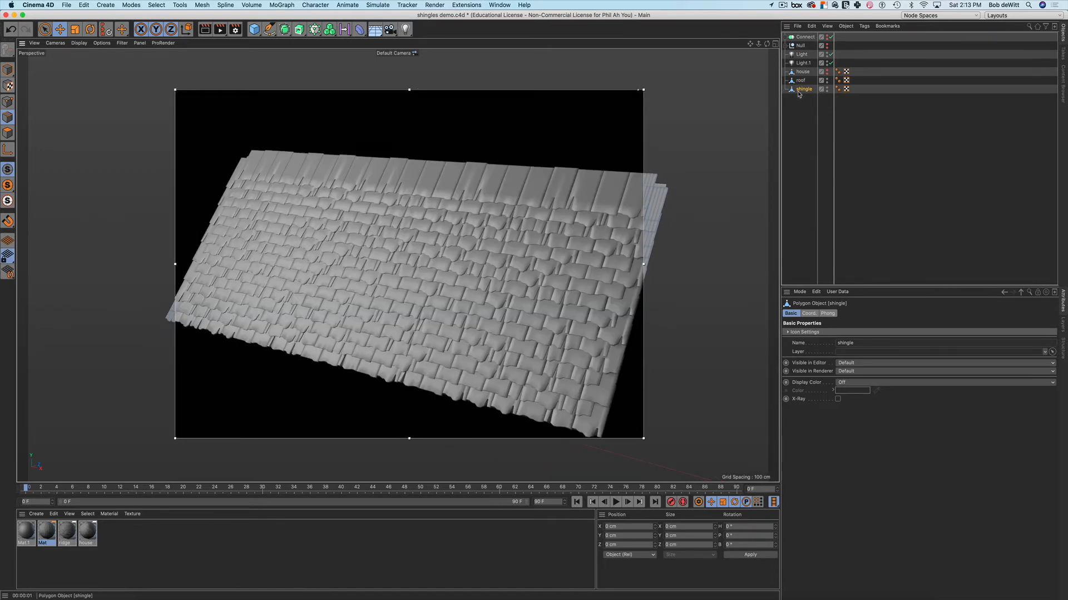
Change the shingle object's Phong tag angle from 180° to 20°
left_click(838, 89)
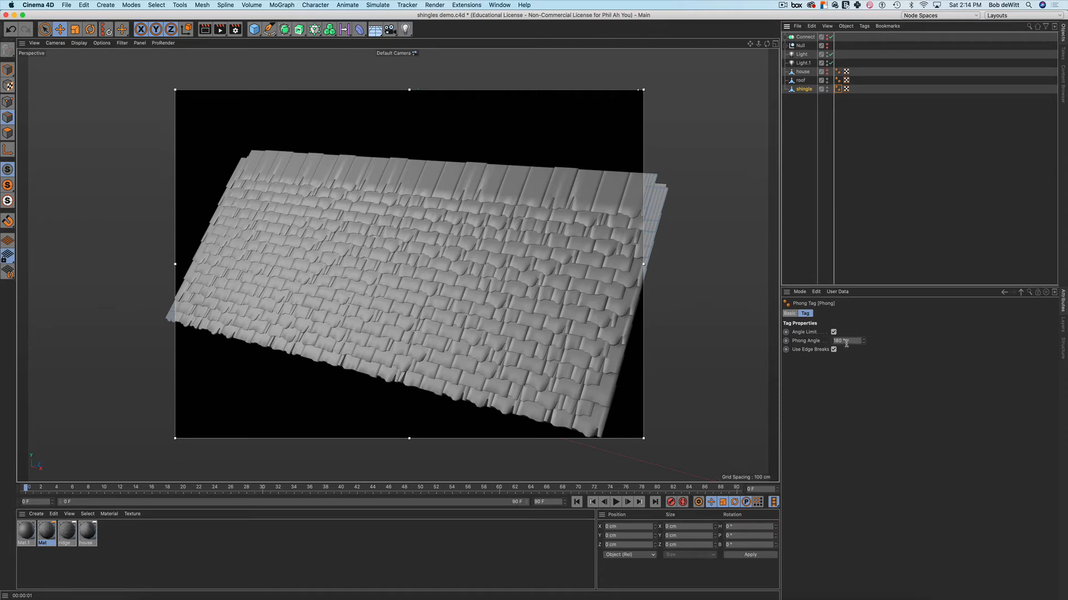
left_click_drag(849, 341, 812, 340)
type("4")
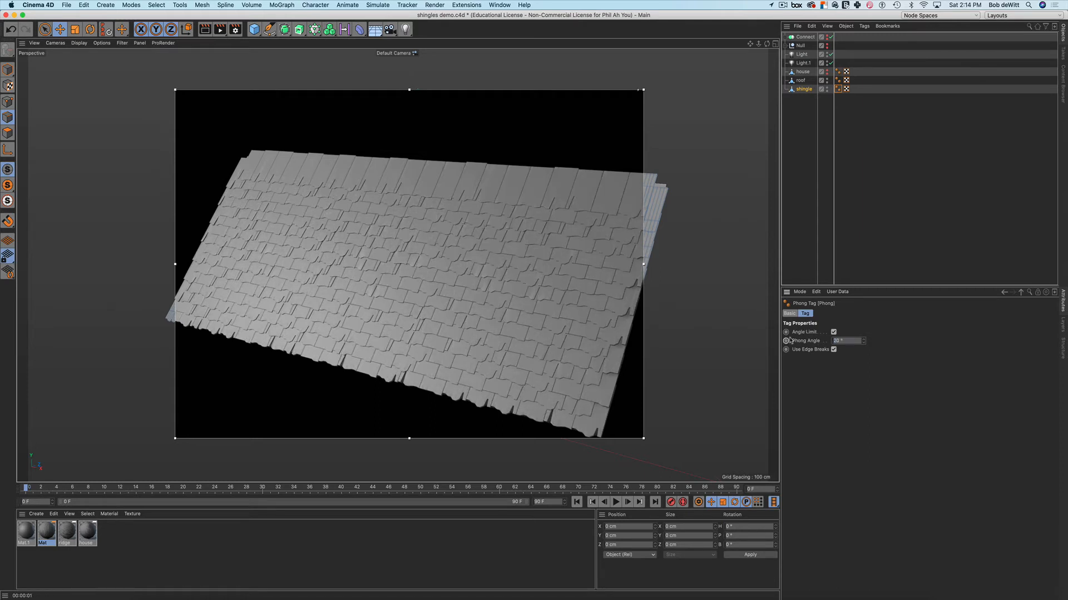
mouse_move(574, 322)
left_mouse_down("alt")
mouse_move(578, 308)
mouse_move(555, 301)
mouse_move(583, 315)
left_mouse_up("alt")
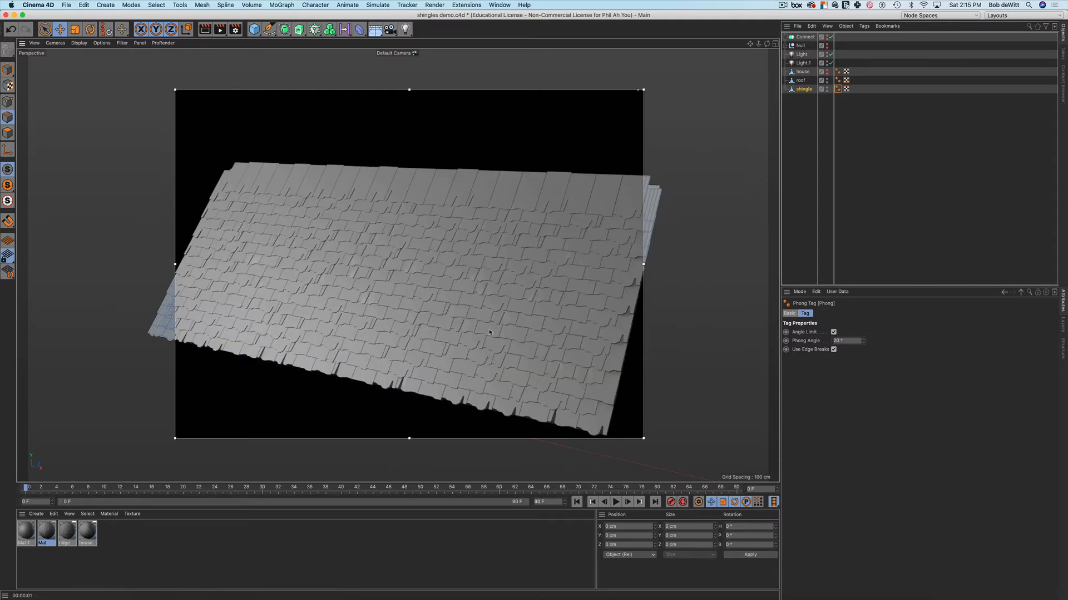
mouse_move(513, 342)
left_mouse_down("alt")
mouse_move(453, 267)
mouse_move(502, 295)
left_mouse_up("alt")
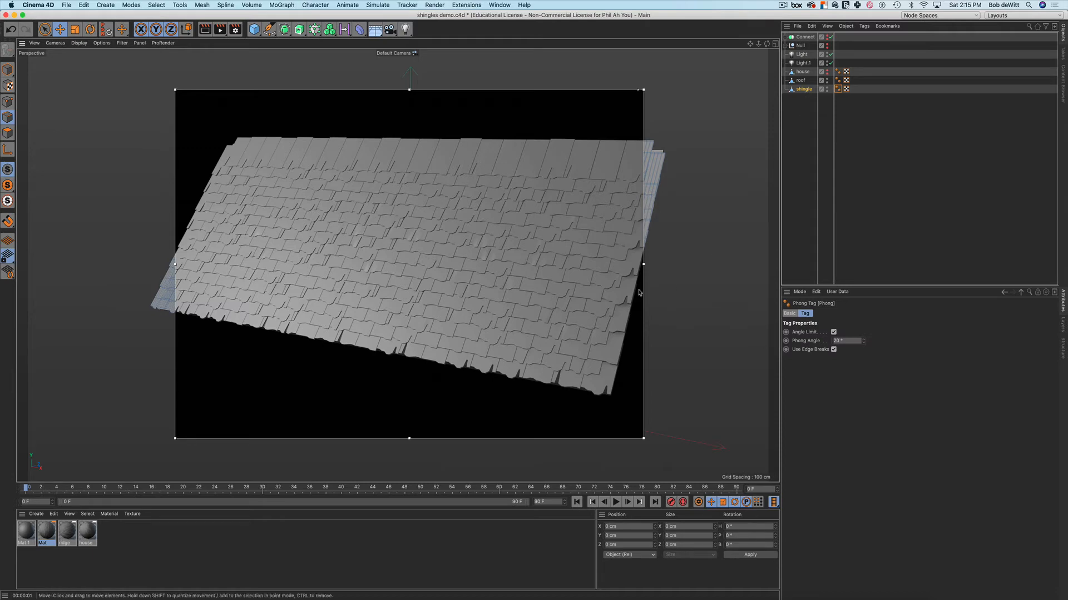
left_click_drag(597, 344, 611, 327, "alt")
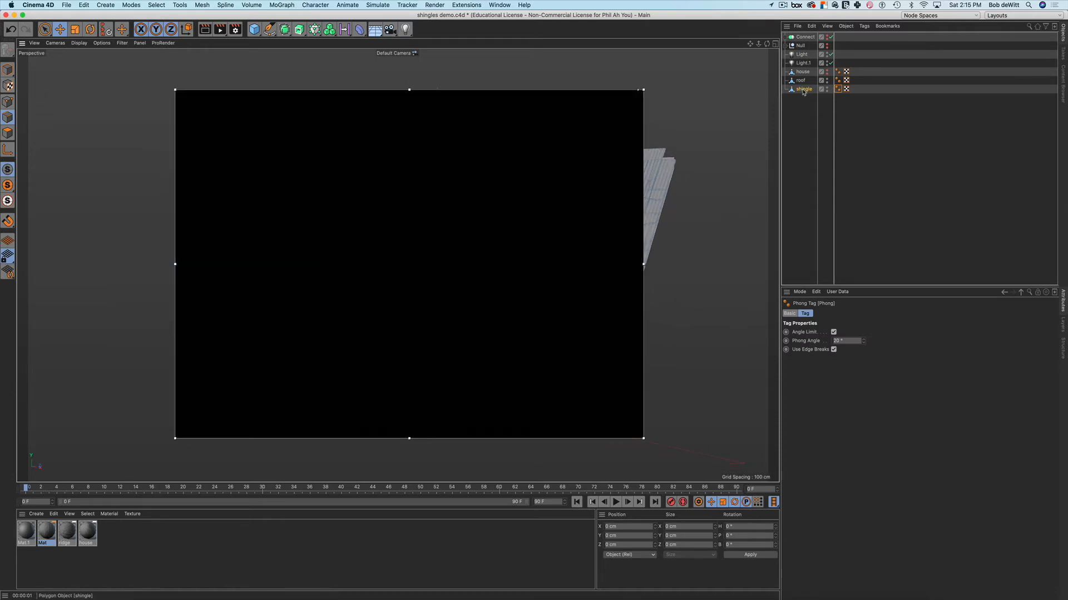
left_click(804, 90)
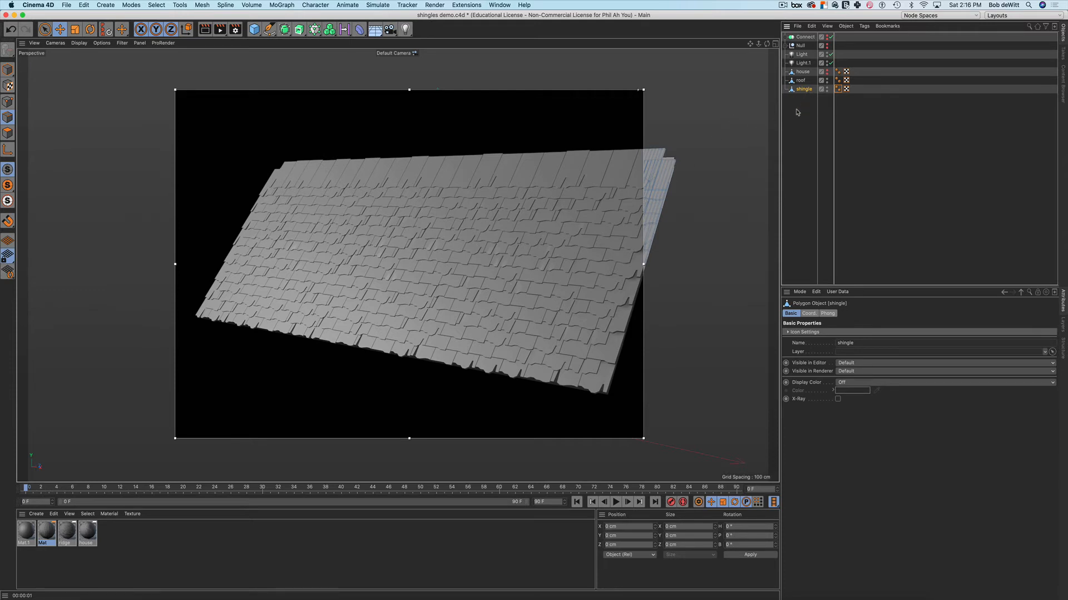
Add a Displacer deformer under the shingle object and reveal its Shading tab's Shader list
left_click(359, 29)
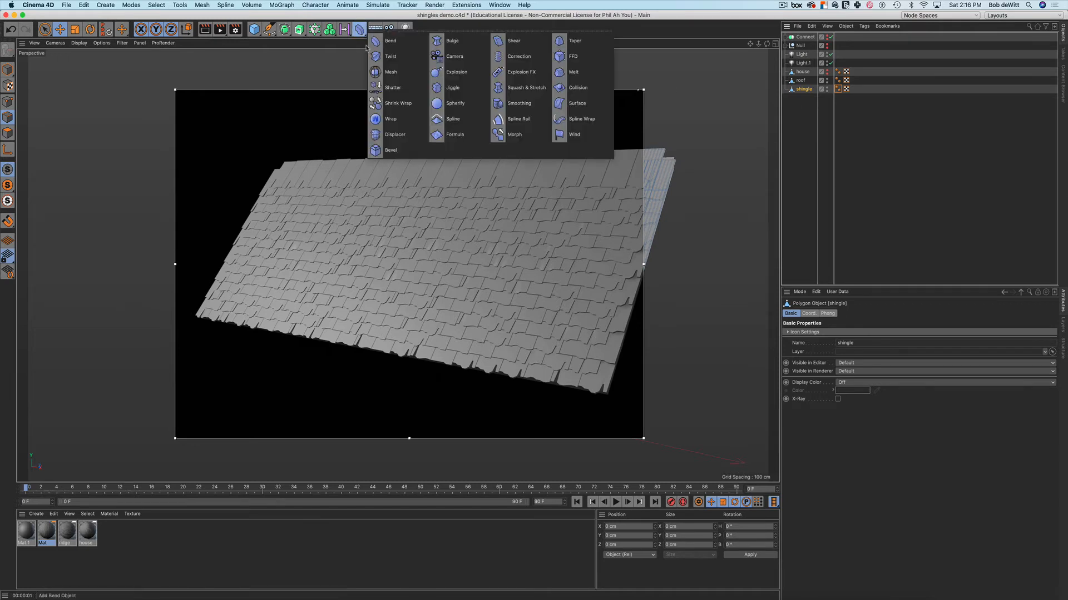
left_click(381, 140, "shift")
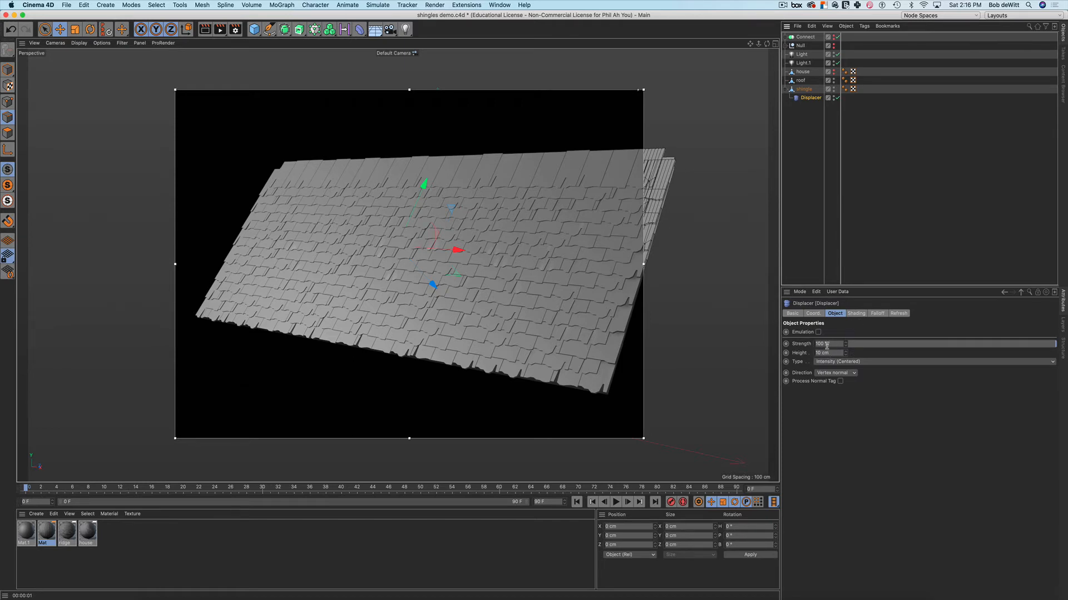
left_click(856, 314)
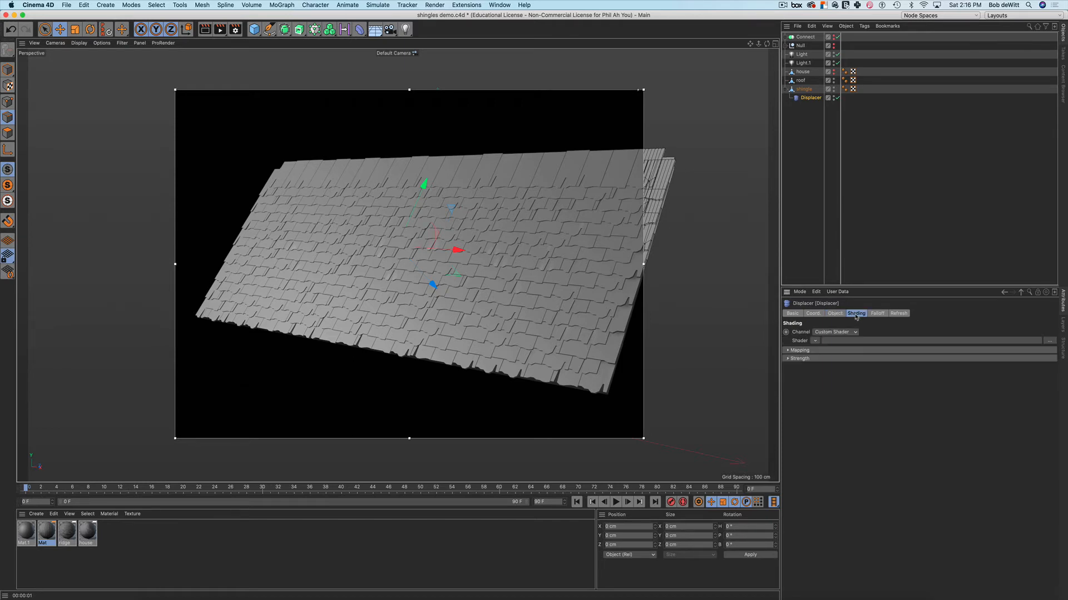
left_click(815, 341)
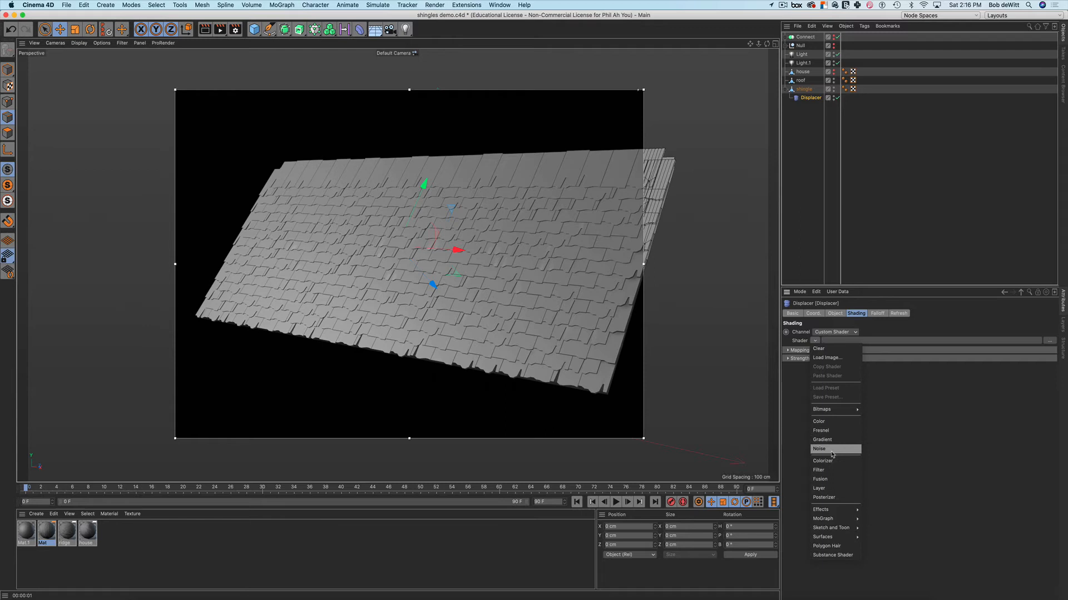
Drive the Displacer with a Noise shader and set its Height to 5 cm
left_click(833, 451)
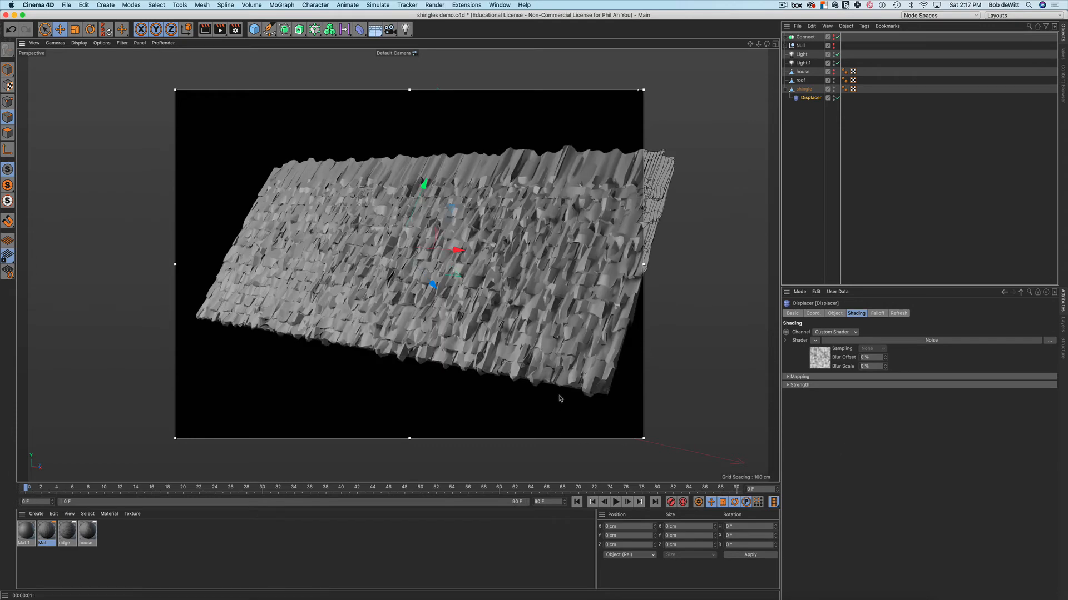
left_click_drag(560, 399, 540, 371, "alt")
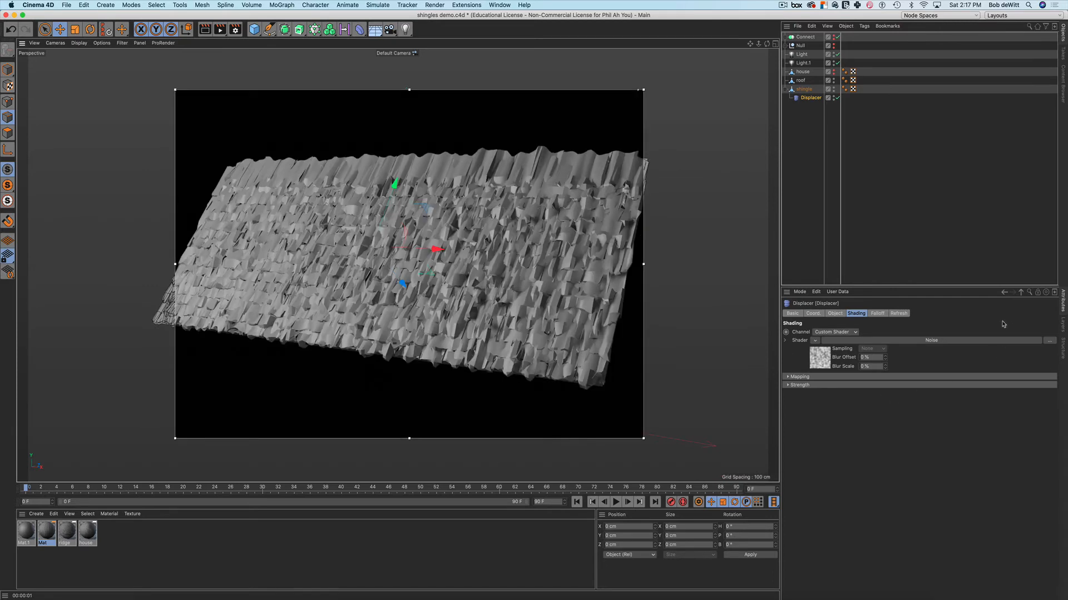
left_click(836, 314)
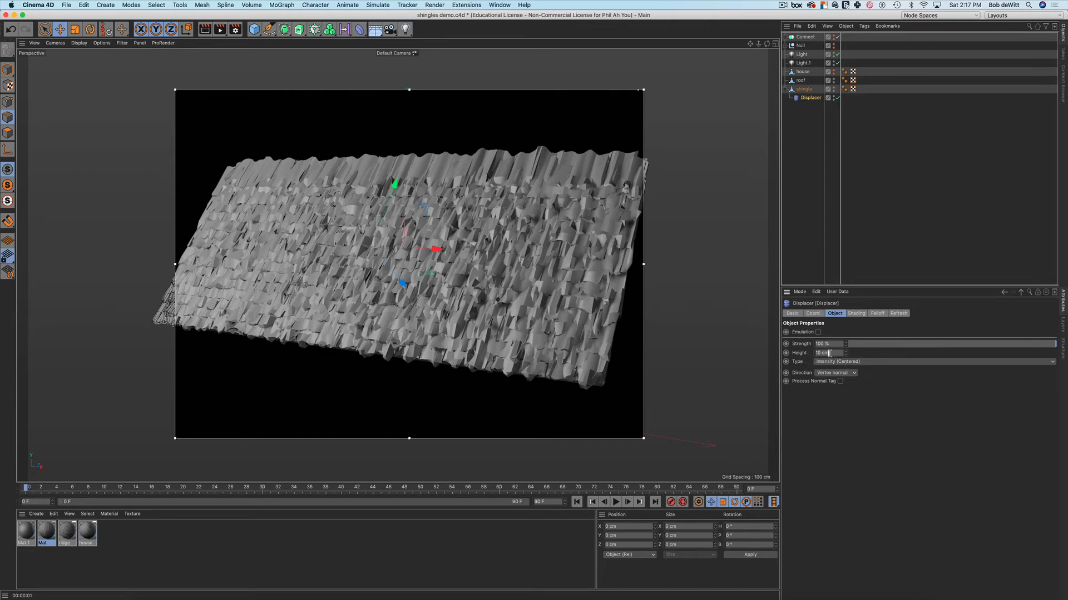
left_click_drag(830, 353, 801, 352)
type("5")
key("Return")
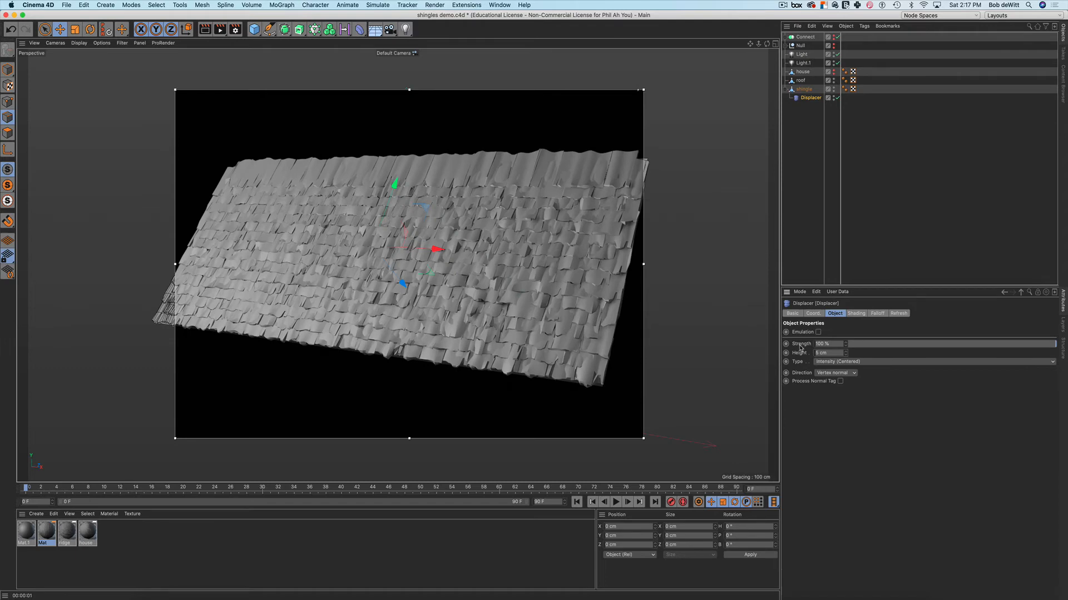
Lower the Displacer Strength to 32% to soften the shingle jostle
left_click_drag(589, 284, 590, 297, "alt")
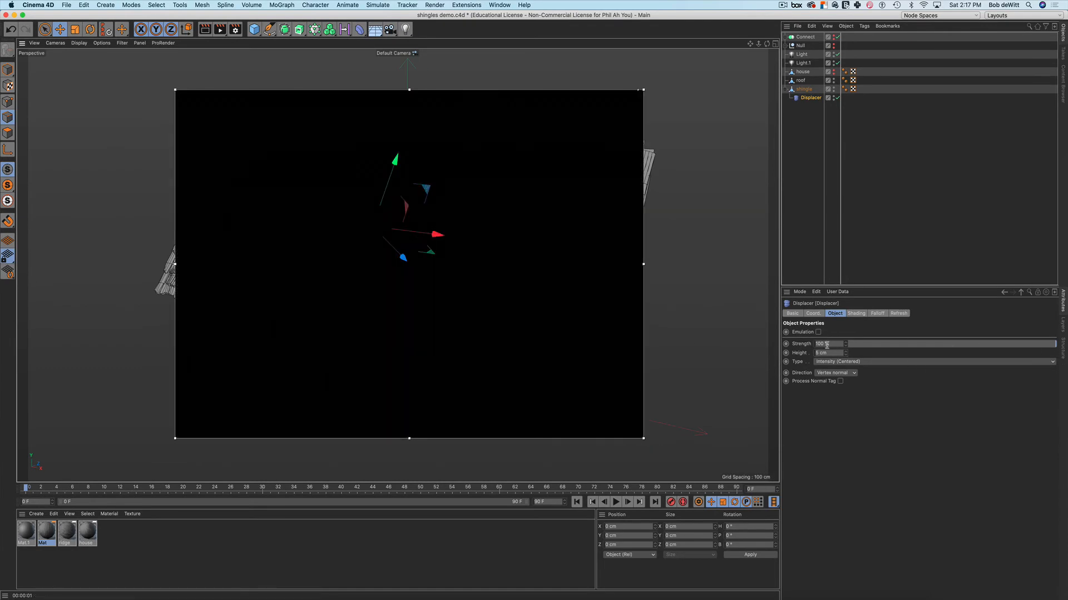
left_click_drag(1054, 348, 985, 350)
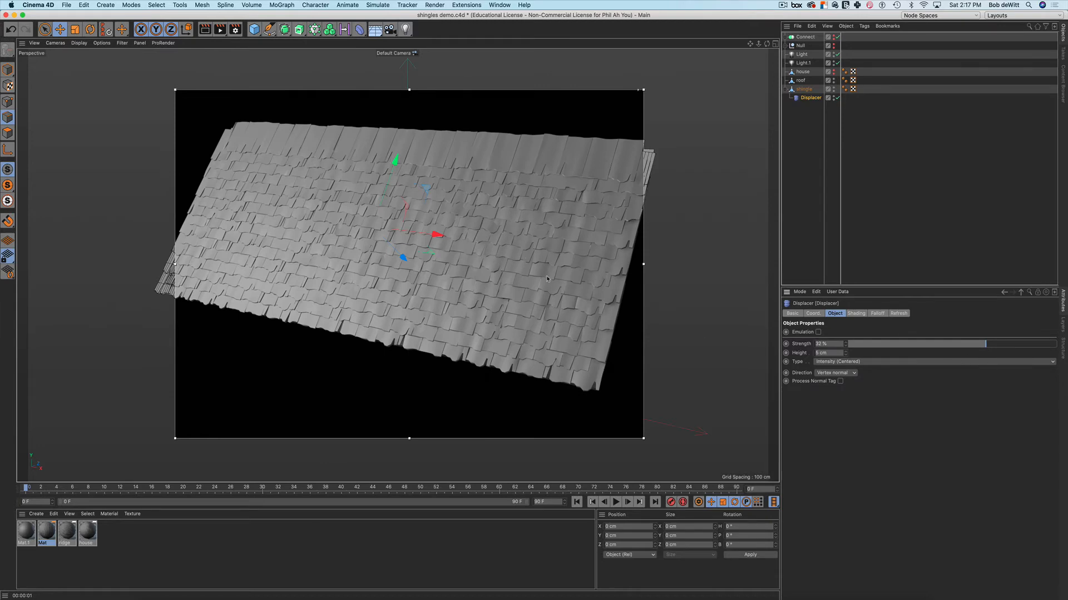
mouse_move(546, 279)
left_mouse_down("alt")
mouse_move(589, 325)
mouse_move(606, 278)
mouse_move(564, 281)
left_mouse_up("alt")
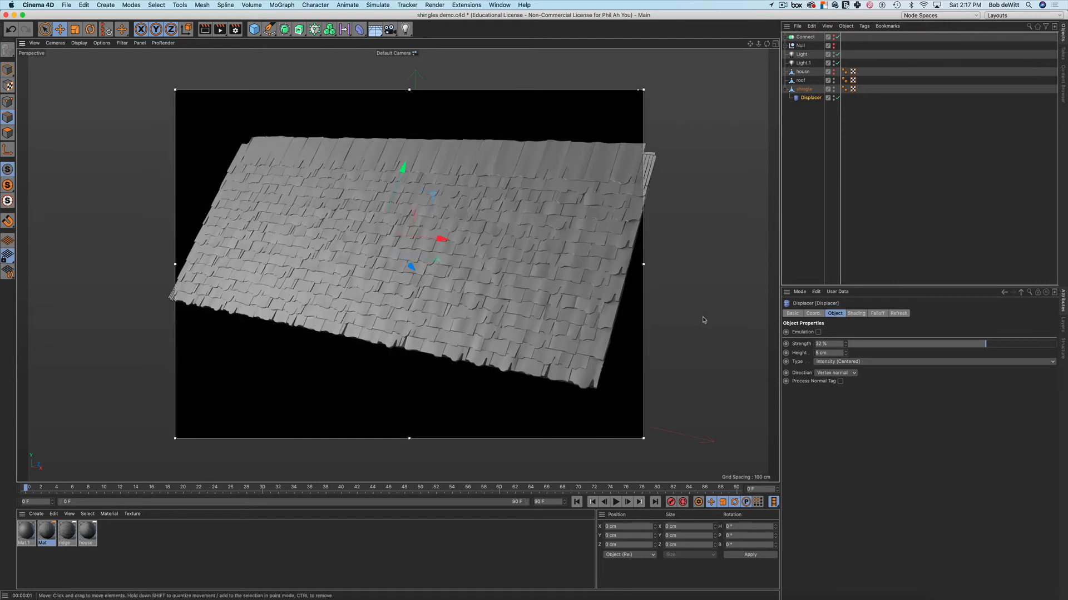
left_click(815, 353)
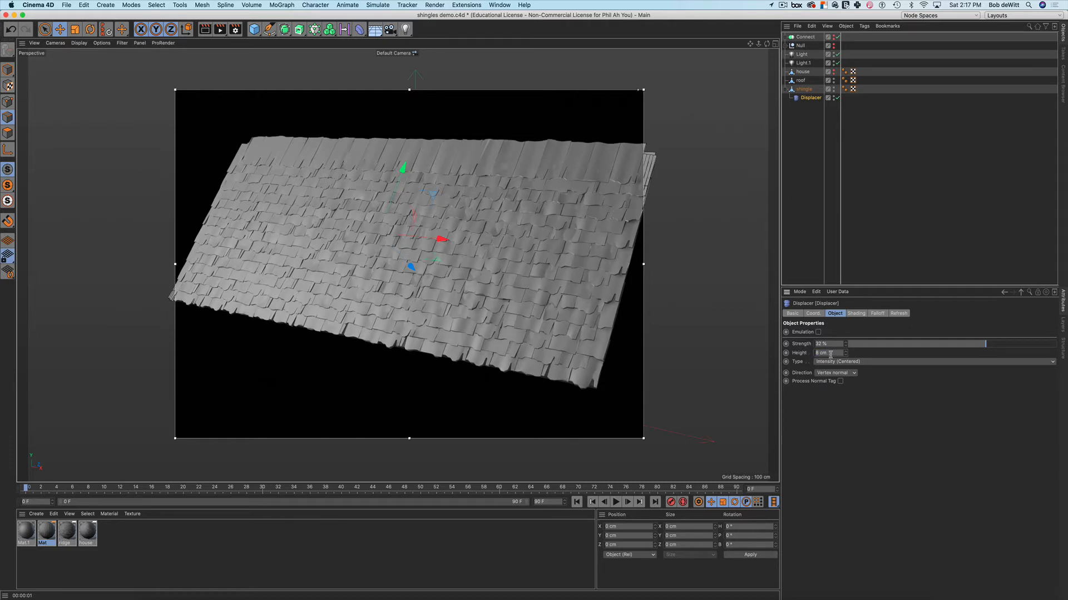
Set the Displacer Height to 10 cm and inspect the roof from several angles
left_click_drag(835, 354, 802, 354)
type("10")
key("Return")
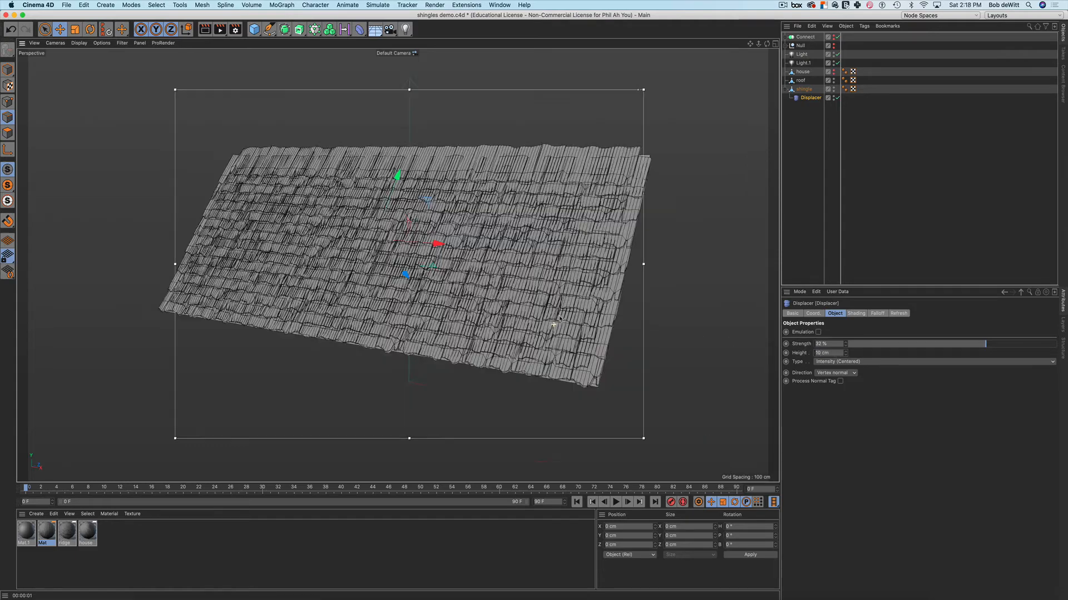
left_click_drag(557, 325, 583, 313, "alt")
left_click_drag(555, 296, 628, 307, "alt")
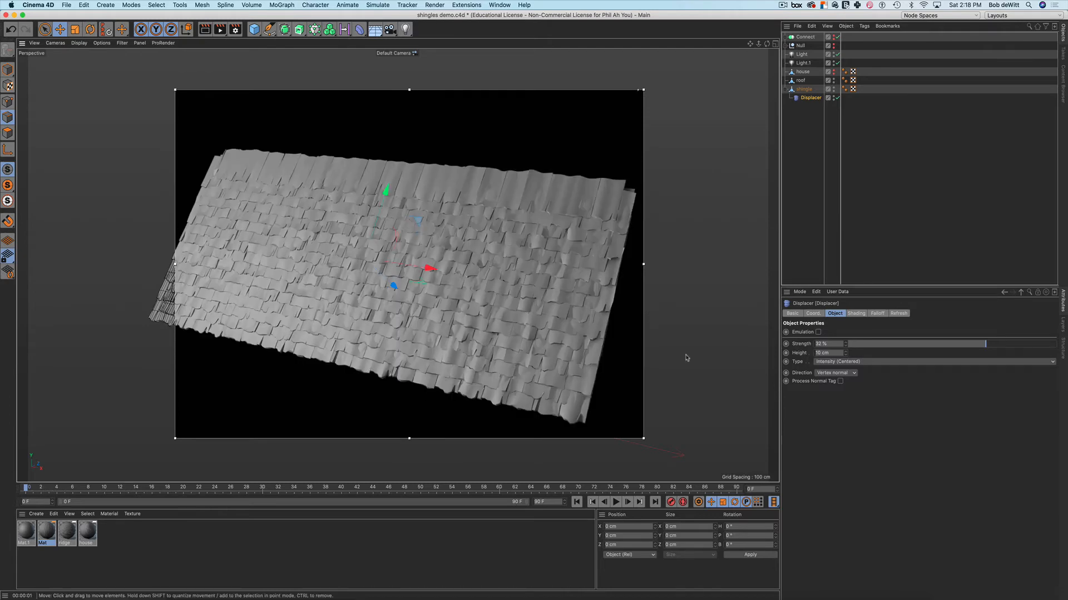
left_click_drag(691, 357, 679, 332, "alt")
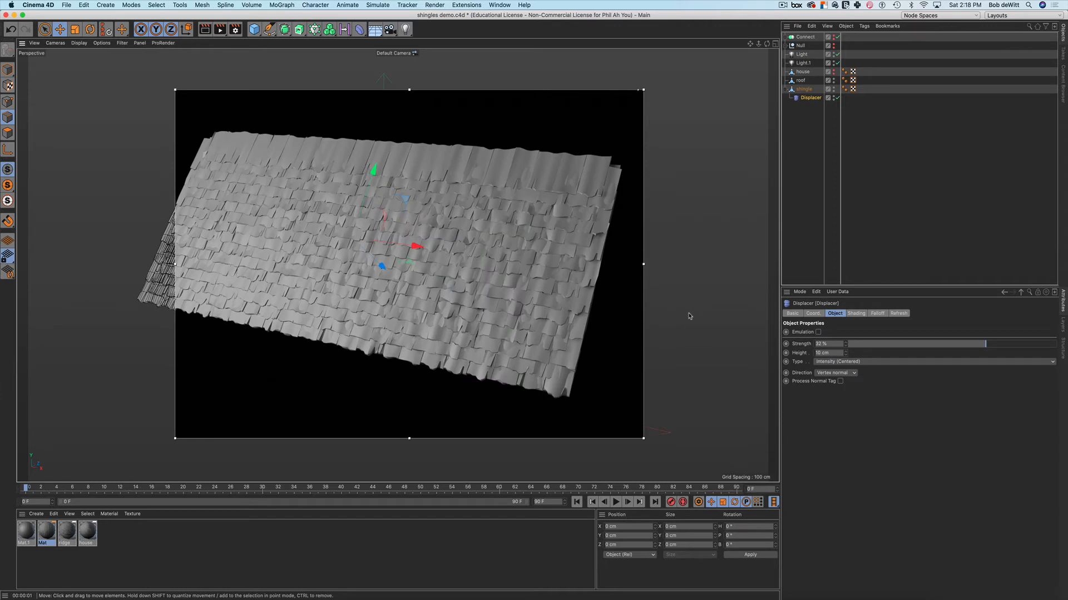
Try a 15 cm Displacer Height, then return it to 10 cm
left_click_drag(836, 353, 806, 353)
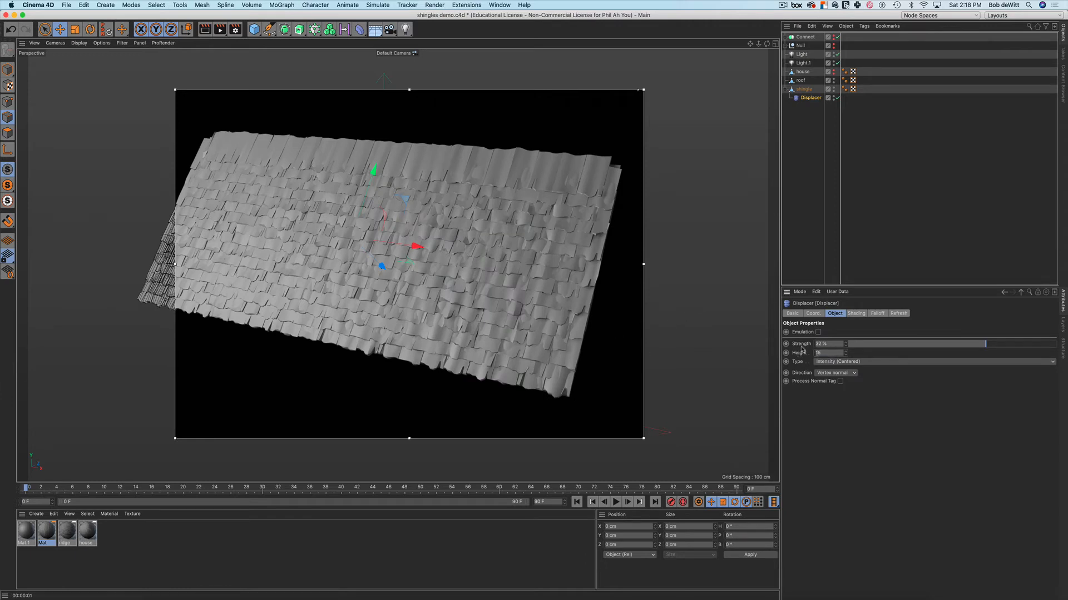
type("15")
key("Return")
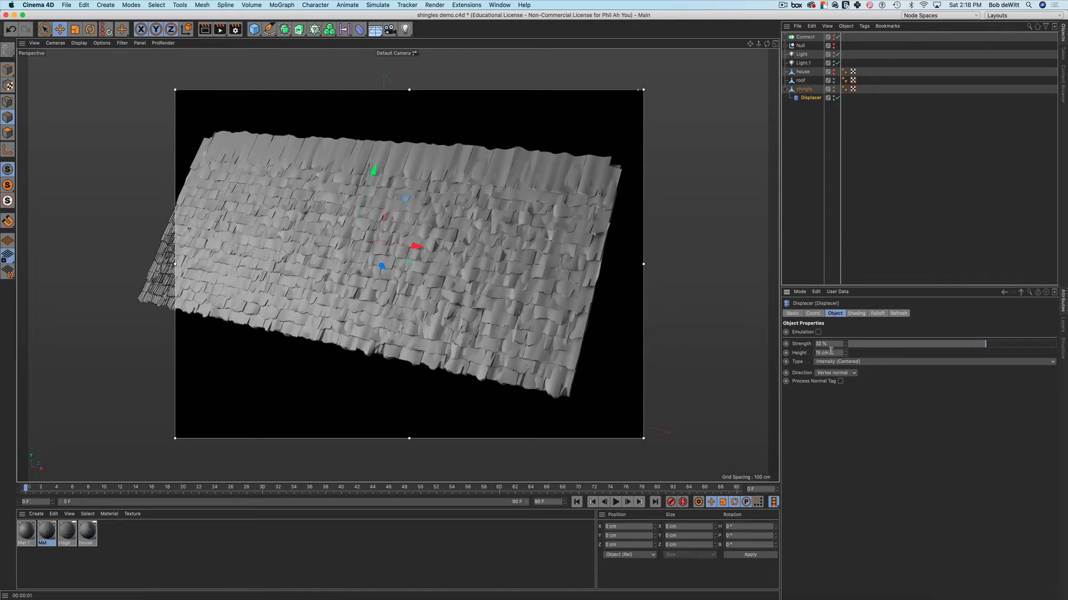
left_click_drag(832, 352, 809, 352)
key("Return")
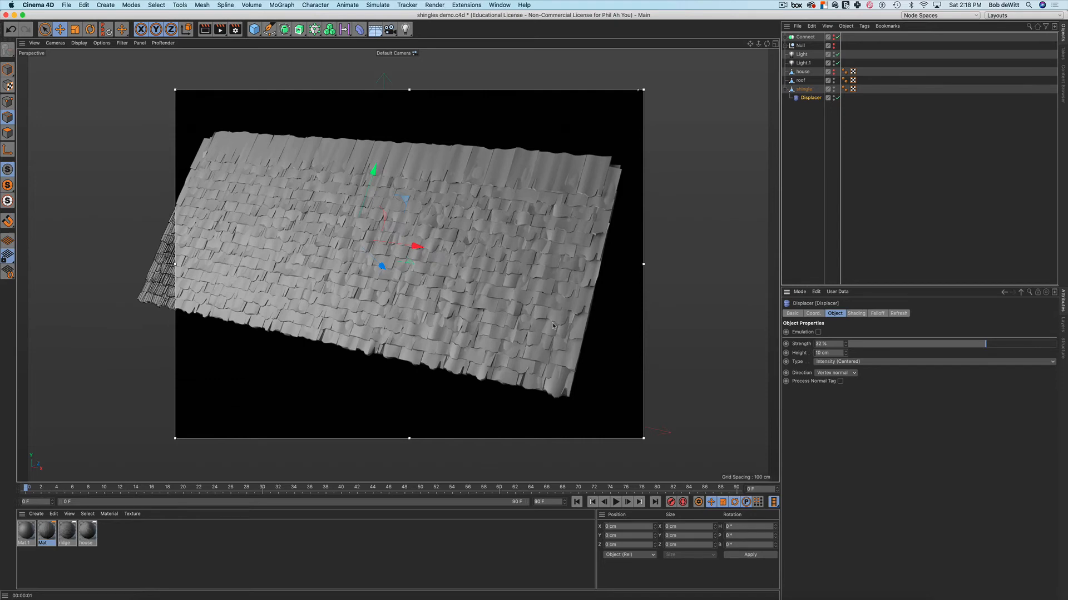
left_click_drag(558, 337, 558, 324, "alt")
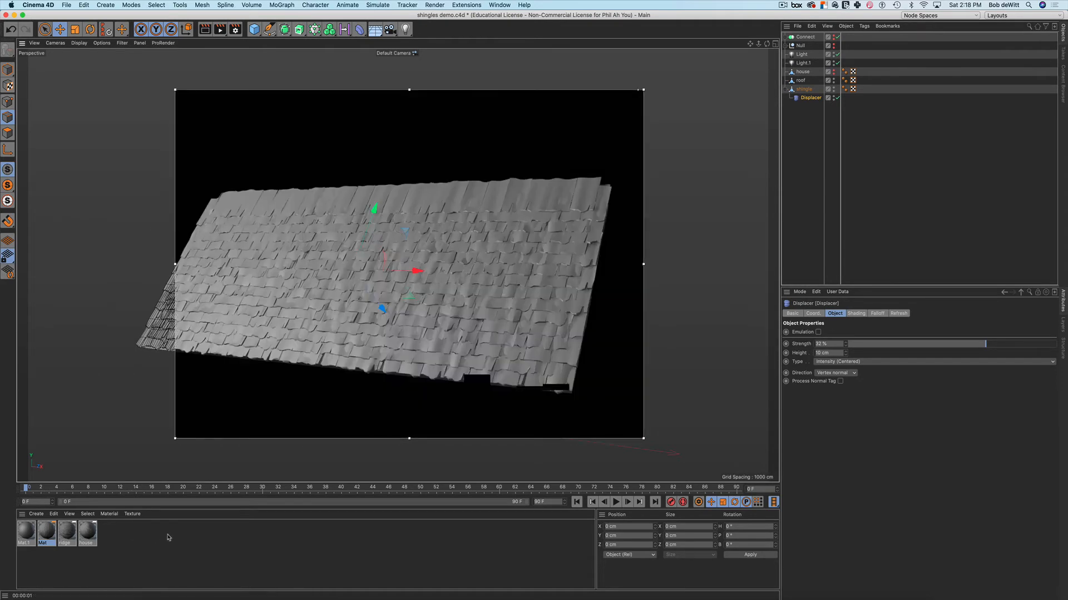
Create a new material named shingle (shingle 2) and apply it to the shingle object
double_click(124, 541)
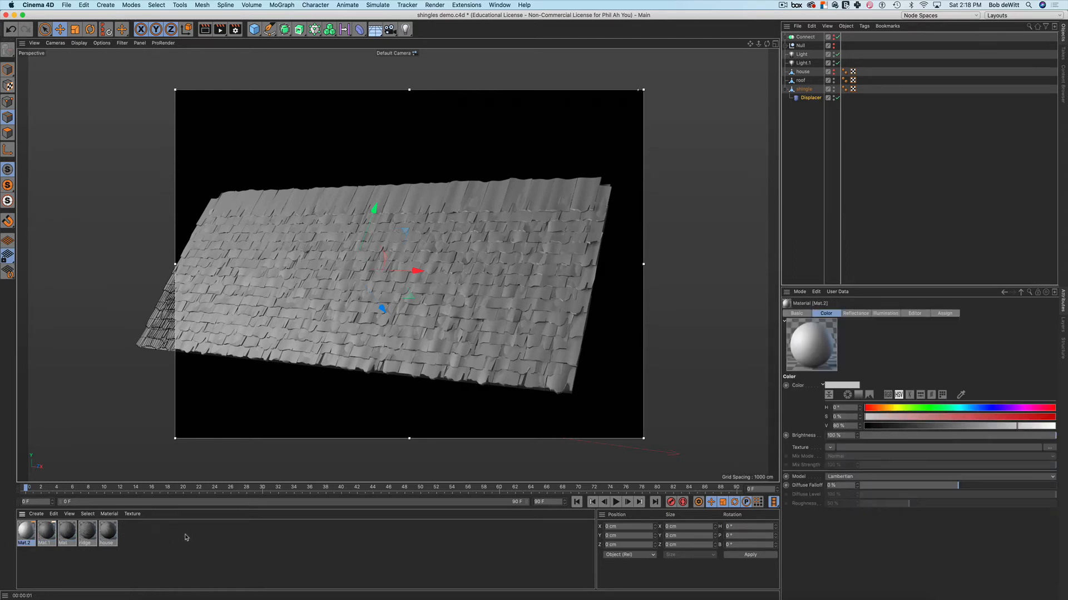
double_click(25, 544)
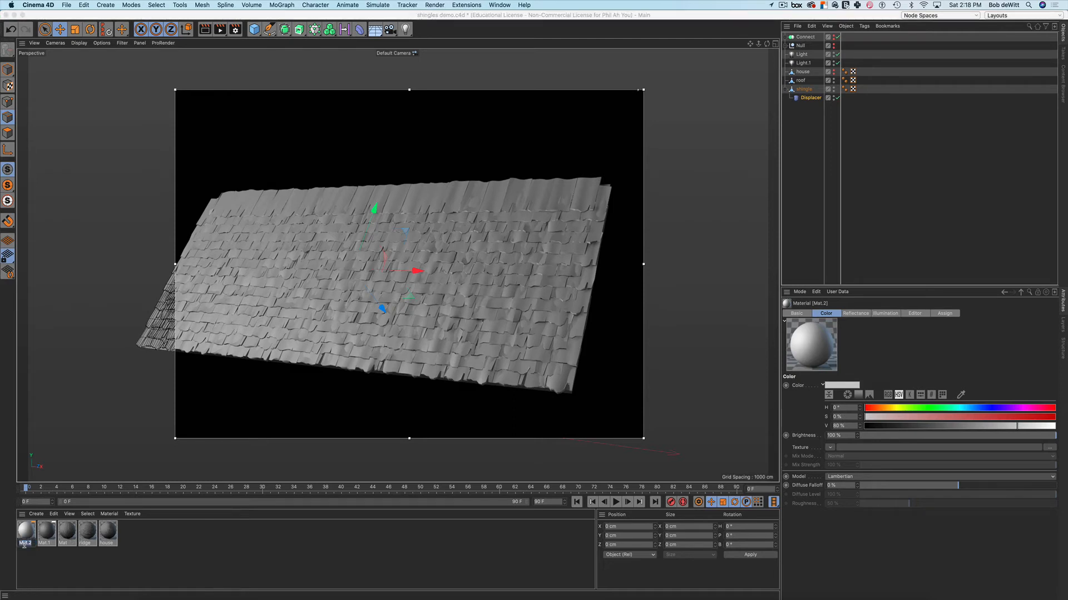
type("shingle 2")
key("Return")
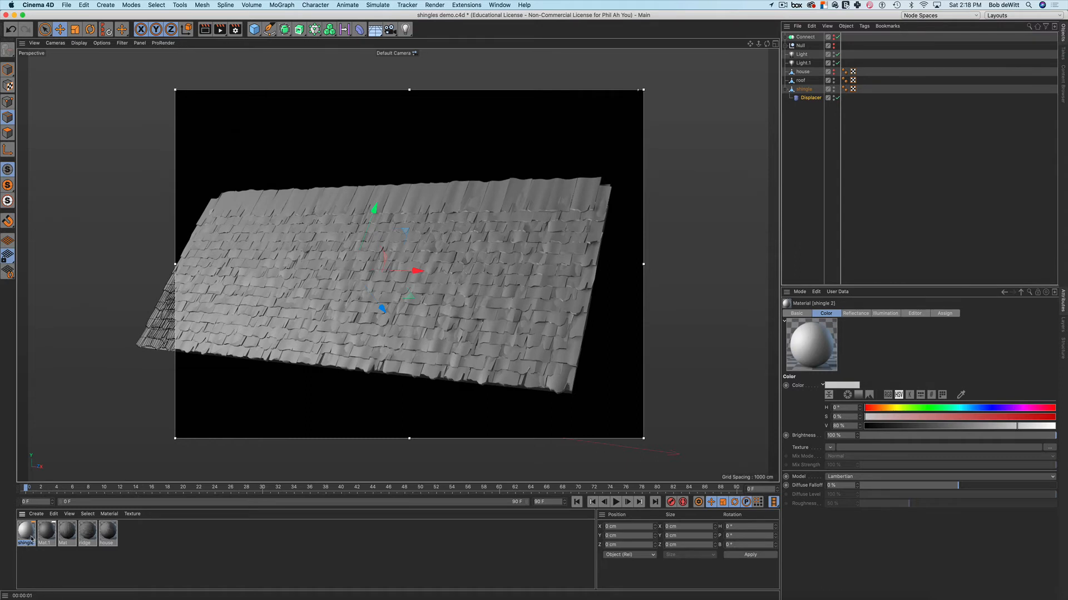
mouse_move(27, 537)
left_mouse_down()
mouse_move(690, 262)
mouse_move(819, 106)
mouse_move(808, 92)
left_mouse_up()
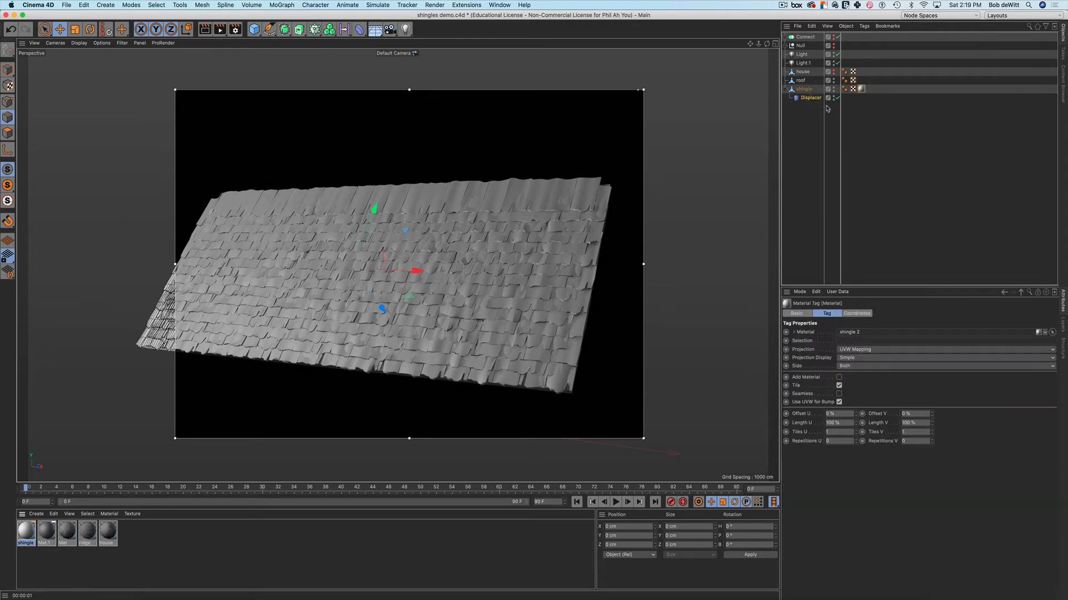
Set the shingle material tag's projection to Cubic
left_click(862, 89)
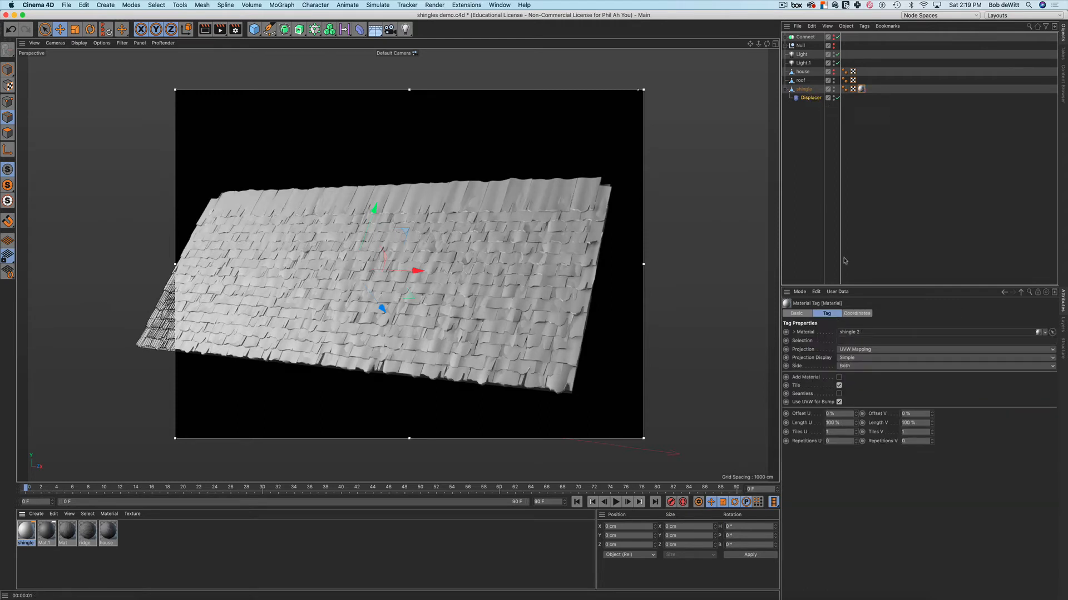
left_click(847, 351)
left_click(851, 383)
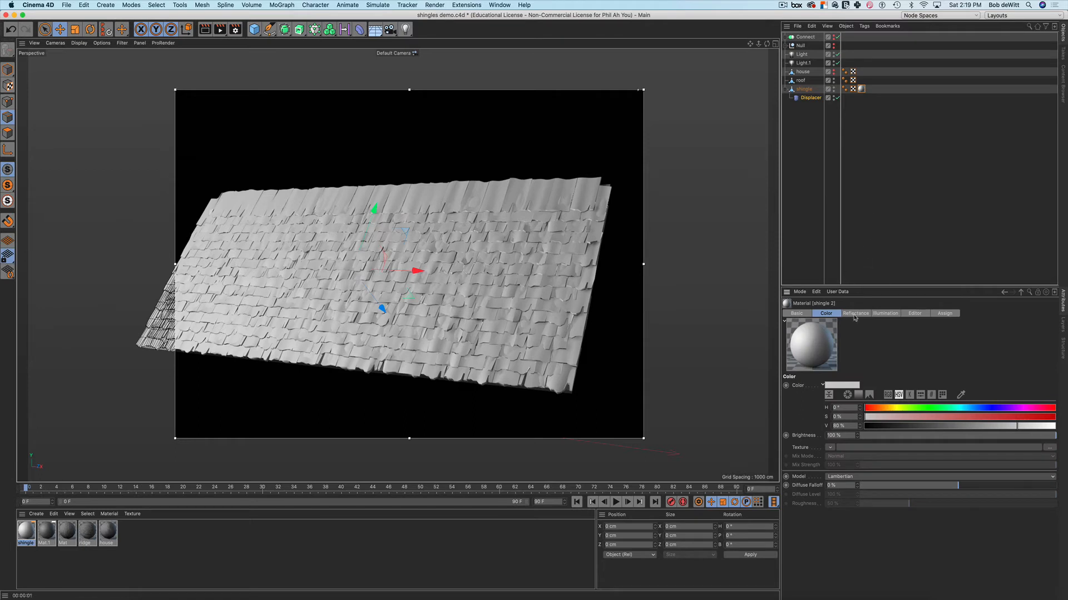
Replace Default Specular with a Beckmann layer: reflection 0%, specular 100%, roughness 70%, opacity 2%
left_click(854, 315)
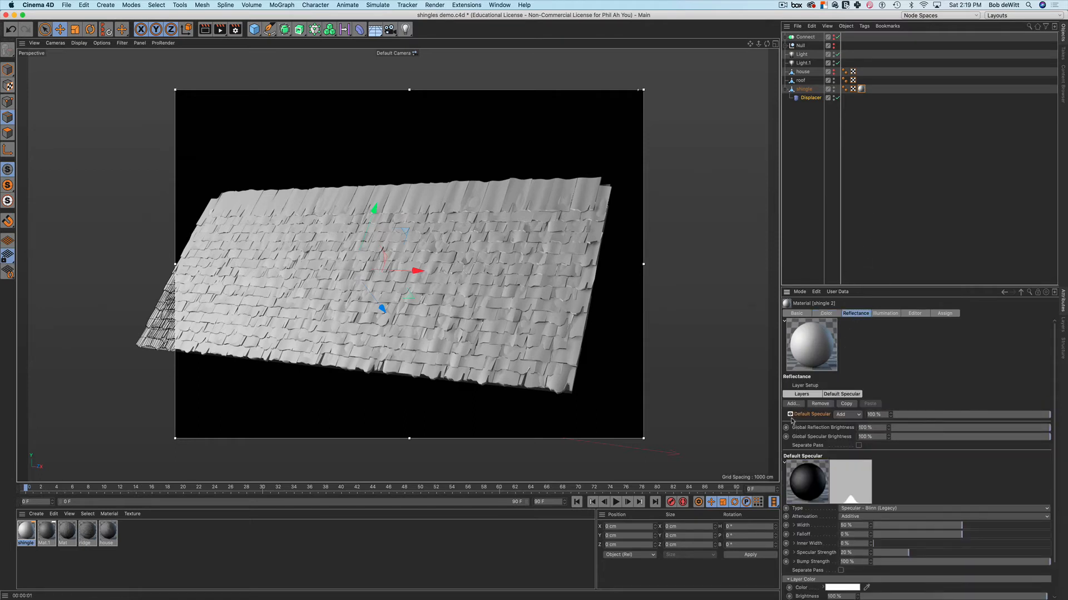
left_click(819, 404)
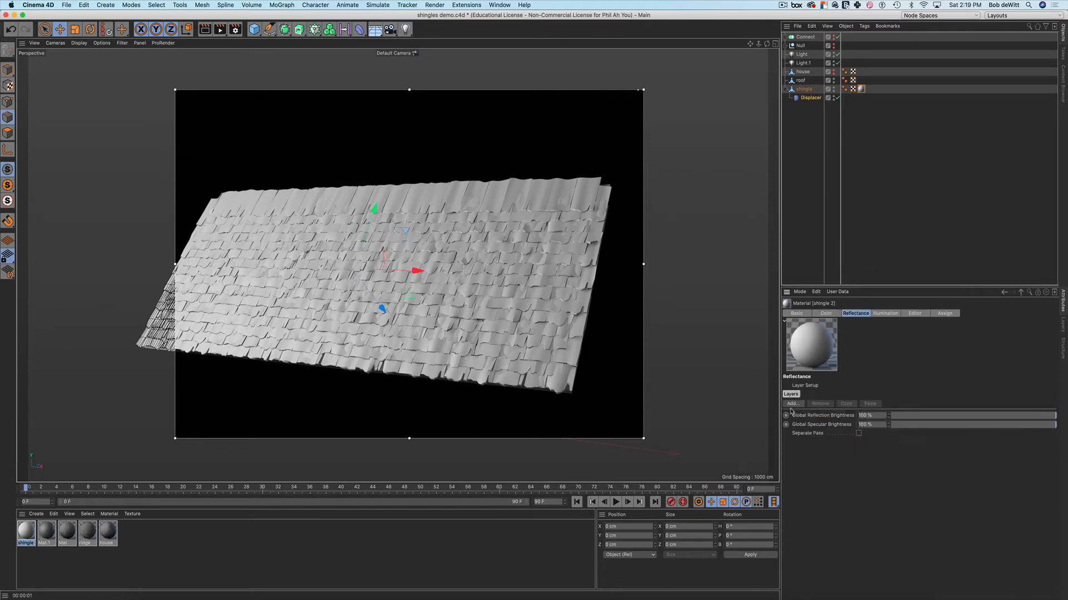
left_click(793, 404)
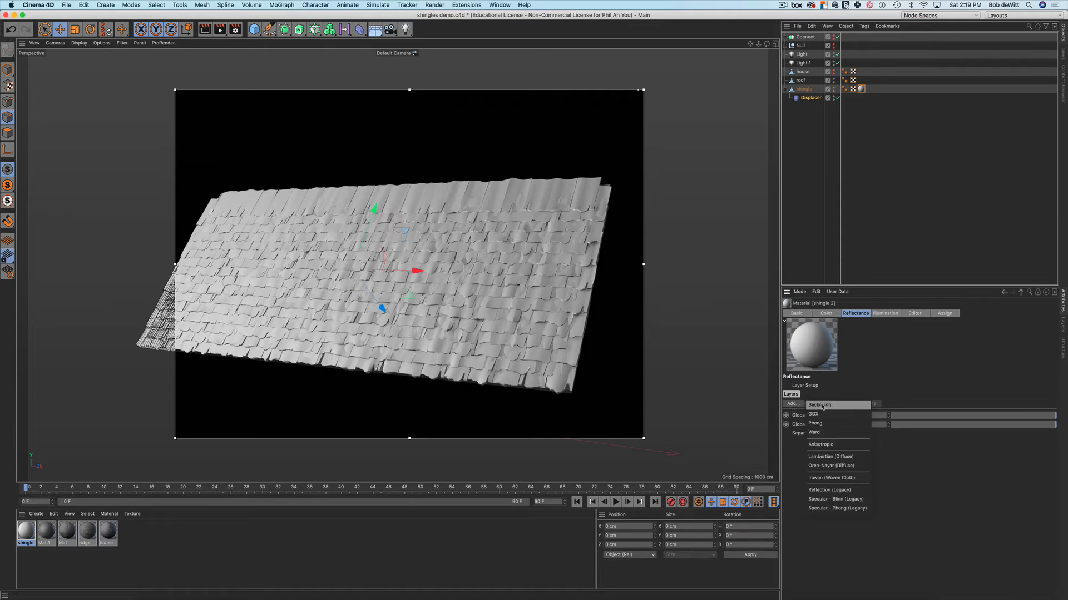
left_click(869, 422)
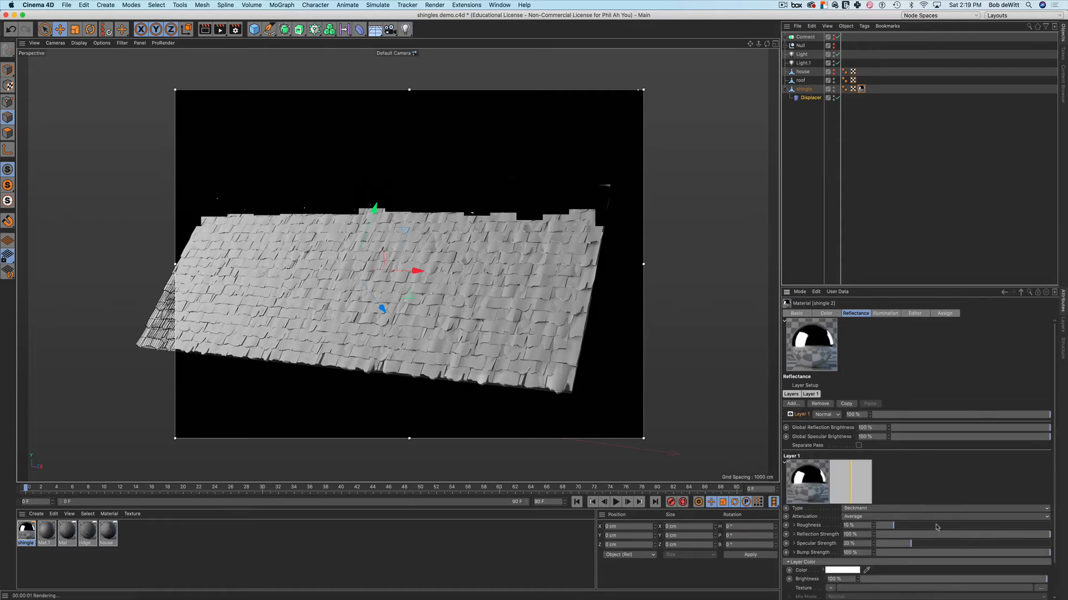
left_click_drag(947, 535, 830, 545)
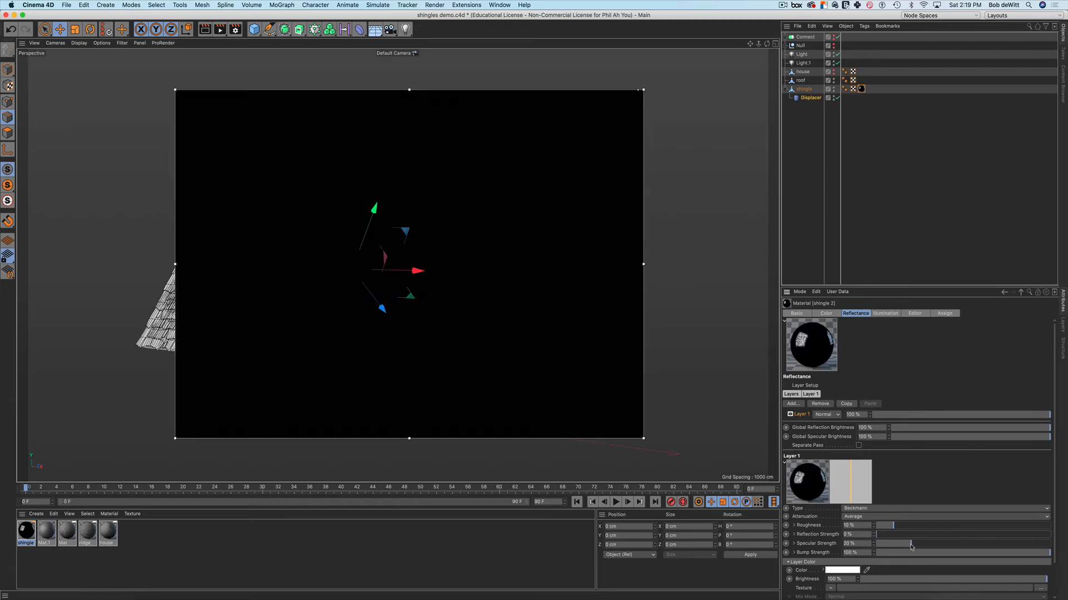
left_click_drag(910, 543, 1037, 544)
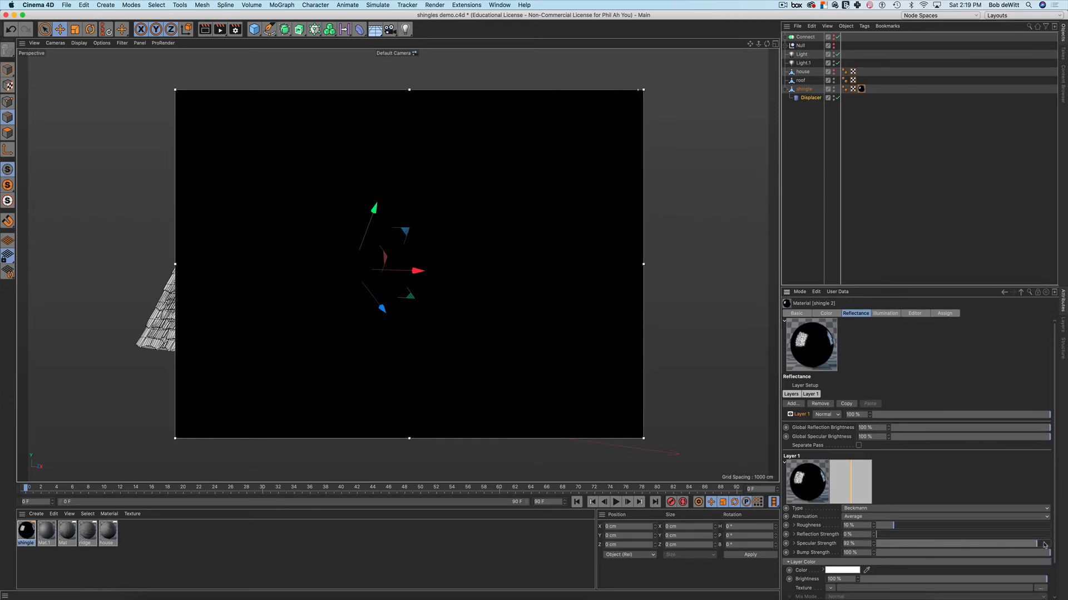
left_click_drag(897, 527, 1000, 527)
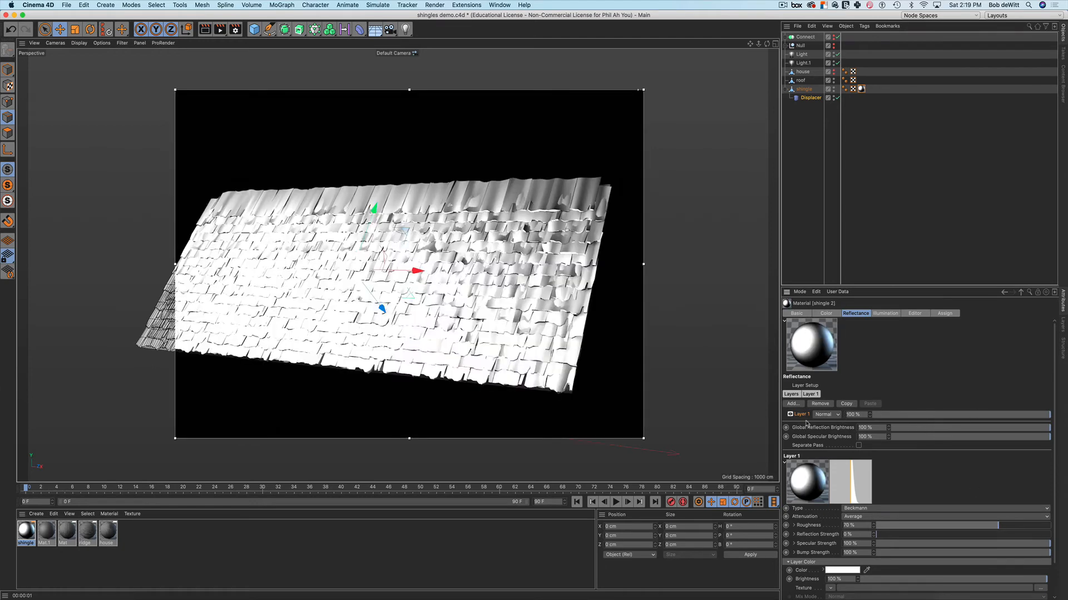
left_click_drag(1005, 418, 876, 426)
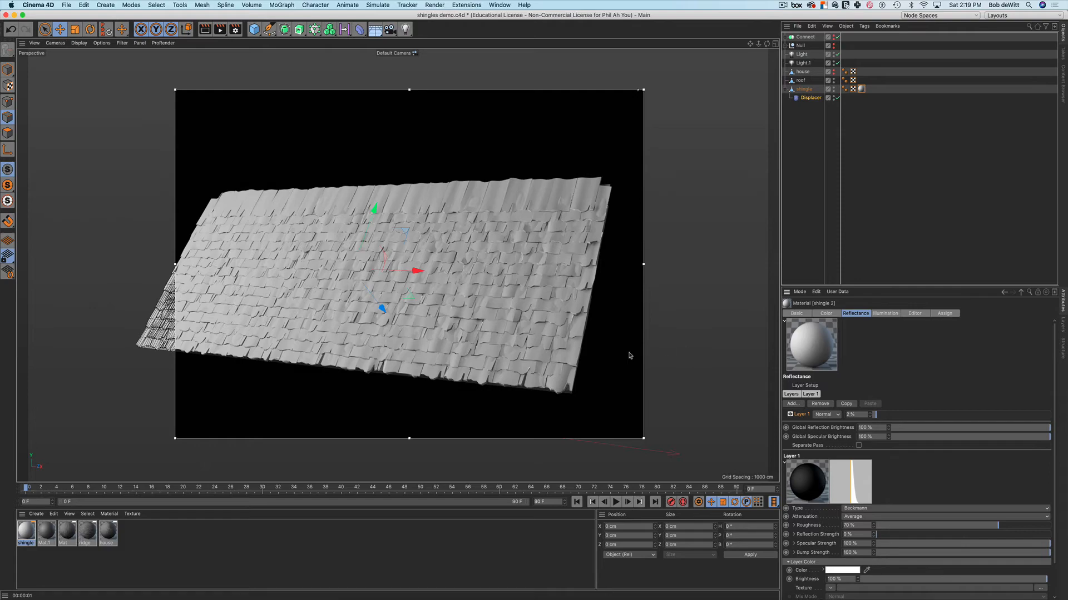
mouse_move(629, 355)
left_mouse_down("alt")
mouse_move(634, 342)
mouse_move(632, 354)
left_mouse_up("alt")
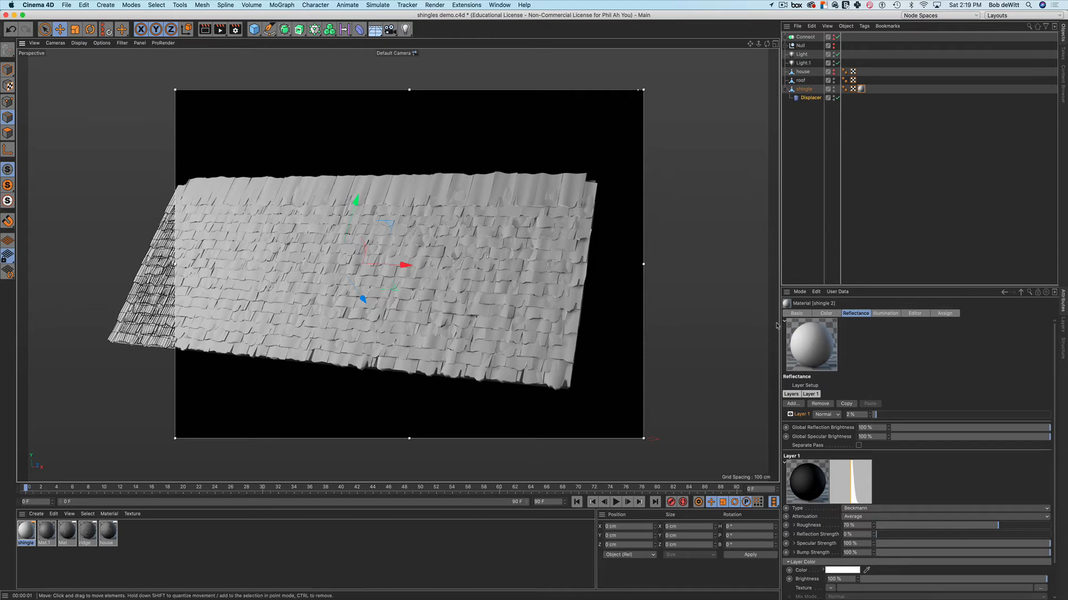
Darken the material's colour to 47% value
left_click(826, 313)
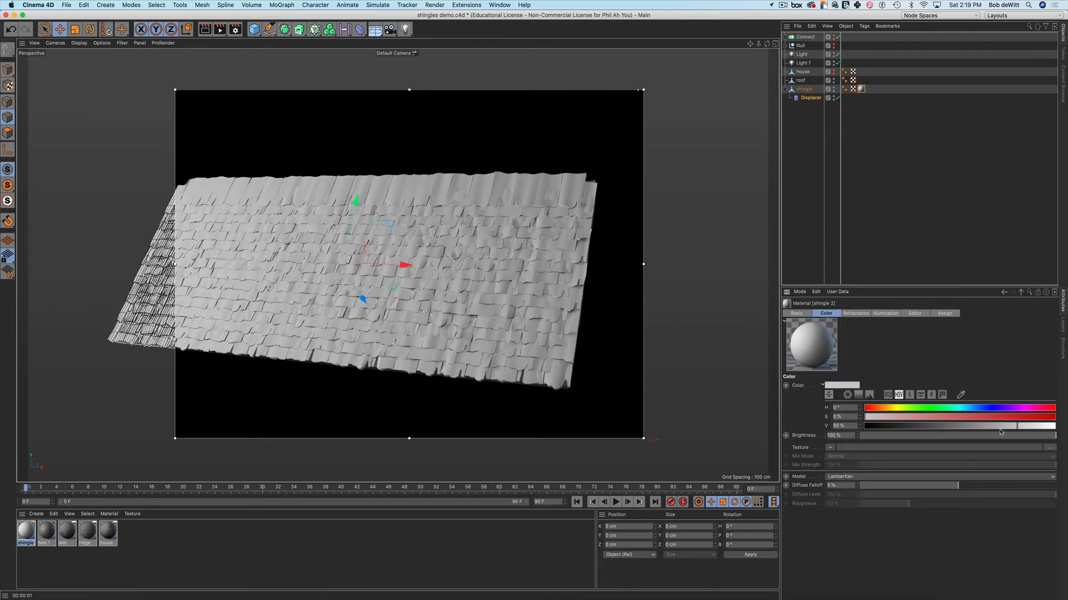
left_click_drag(1018, 428, 954, 430)
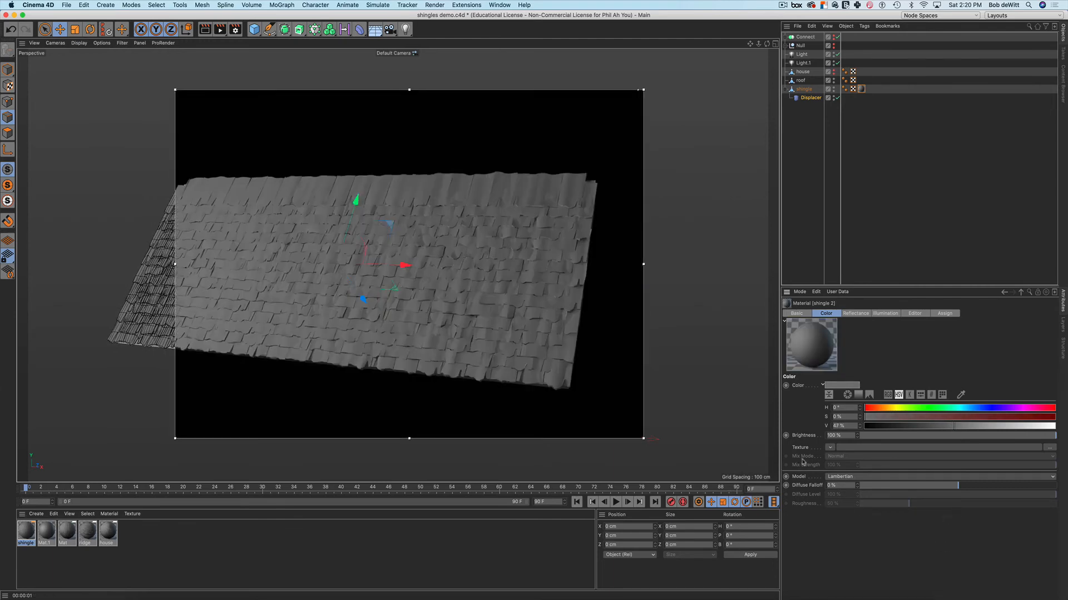
mouse_move(699, 359)
left_mouse_down("alt")
mouse_move(686, 334)
mouse_move(693, 324)
mouse_move(706, 353)
left_mouse_up("alt")
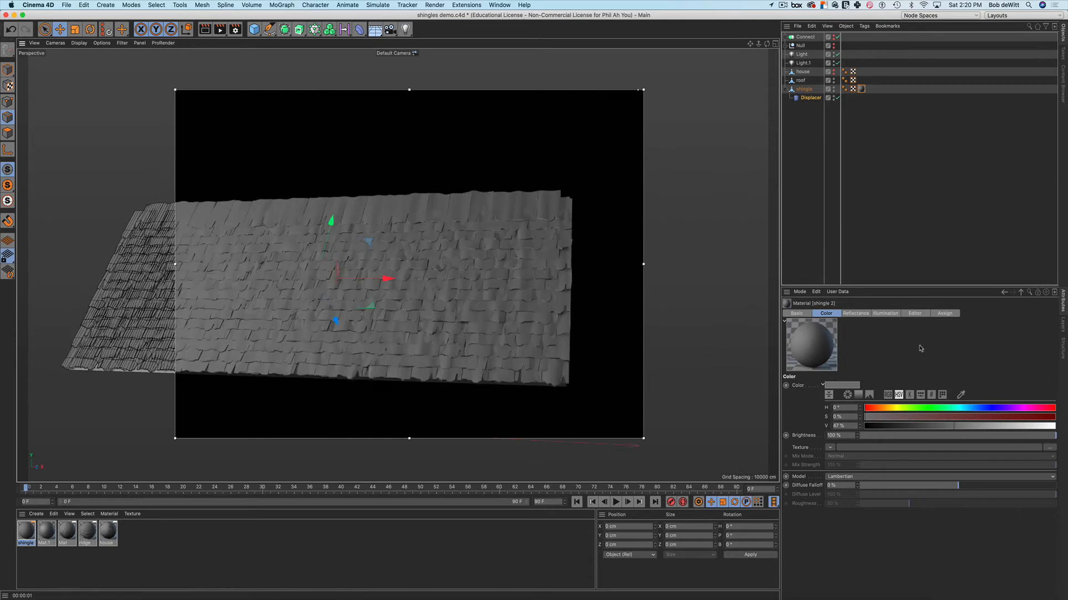
left_click(796, 313)
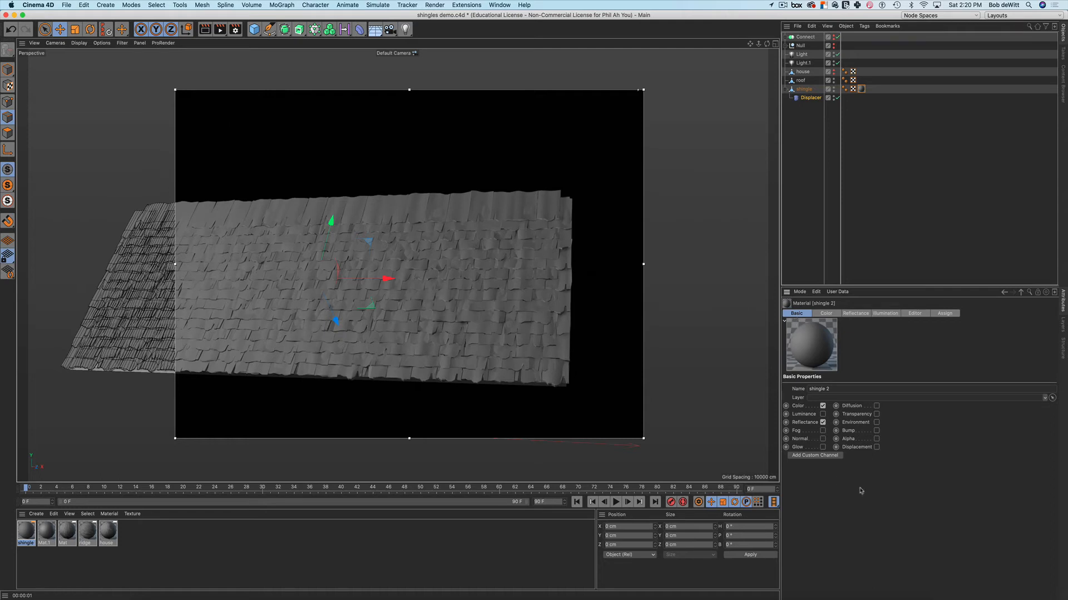
Enable Bump on shingle 2 with a Noise texture and open the Noise settings
left_click(877, 430)
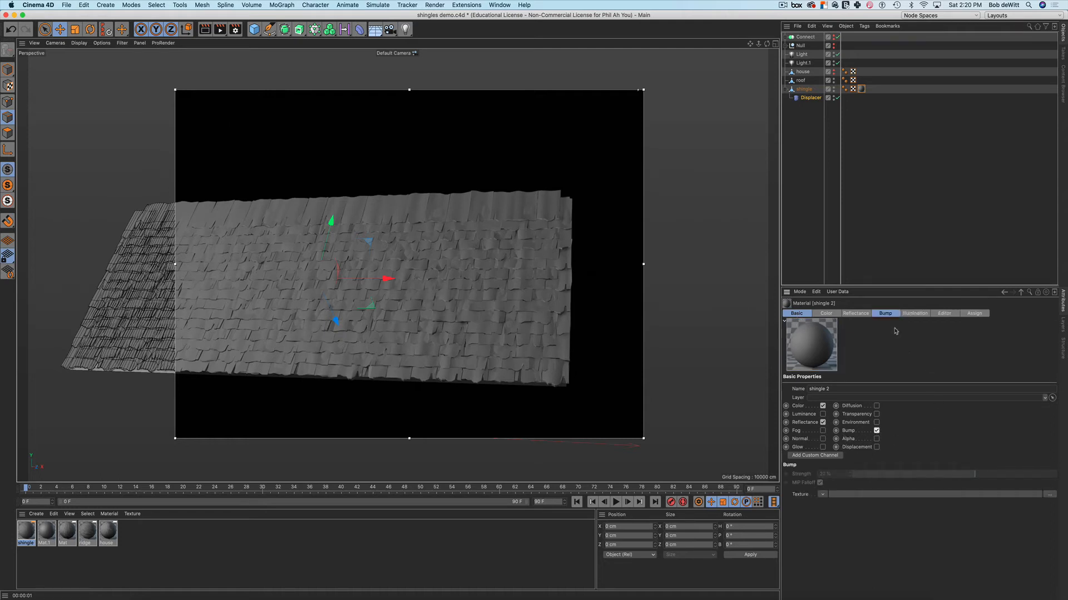
left_click(822, 496)
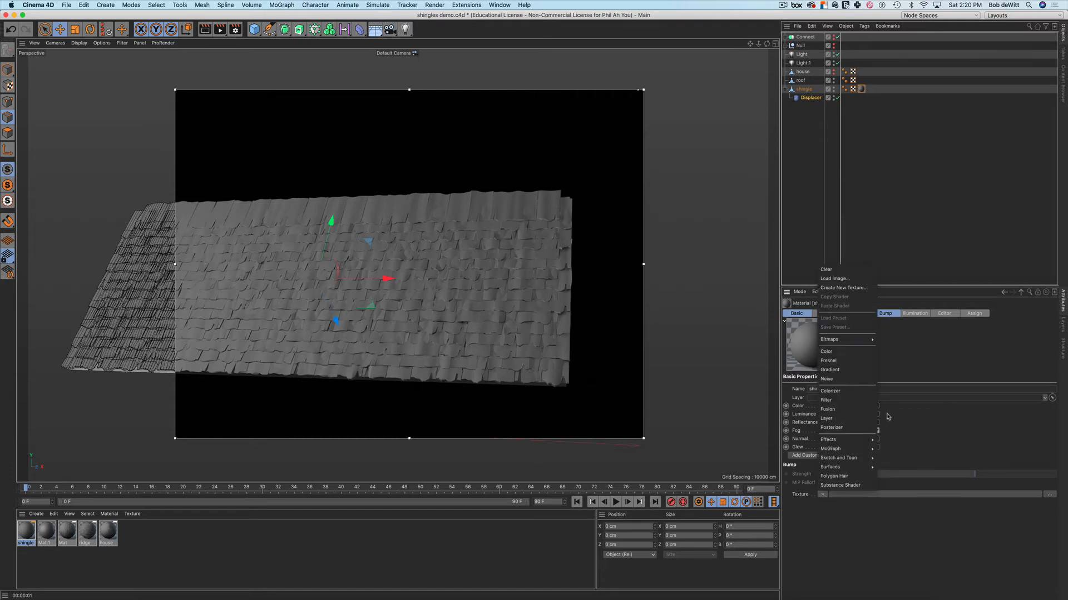
left_click(868, 379)
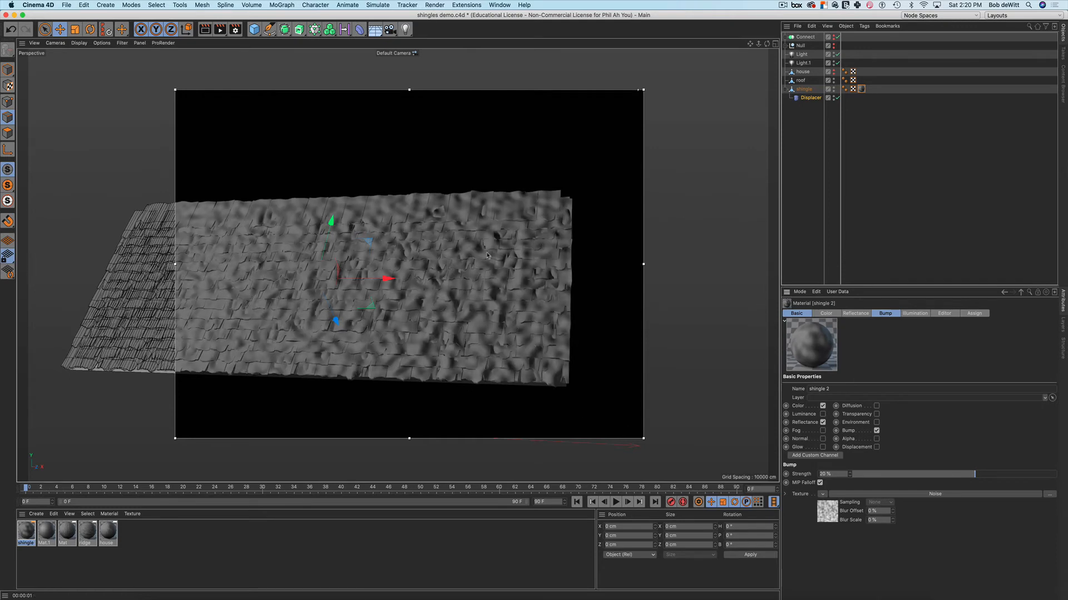
left_click_drag(524, 311, 511, 332, "alt")
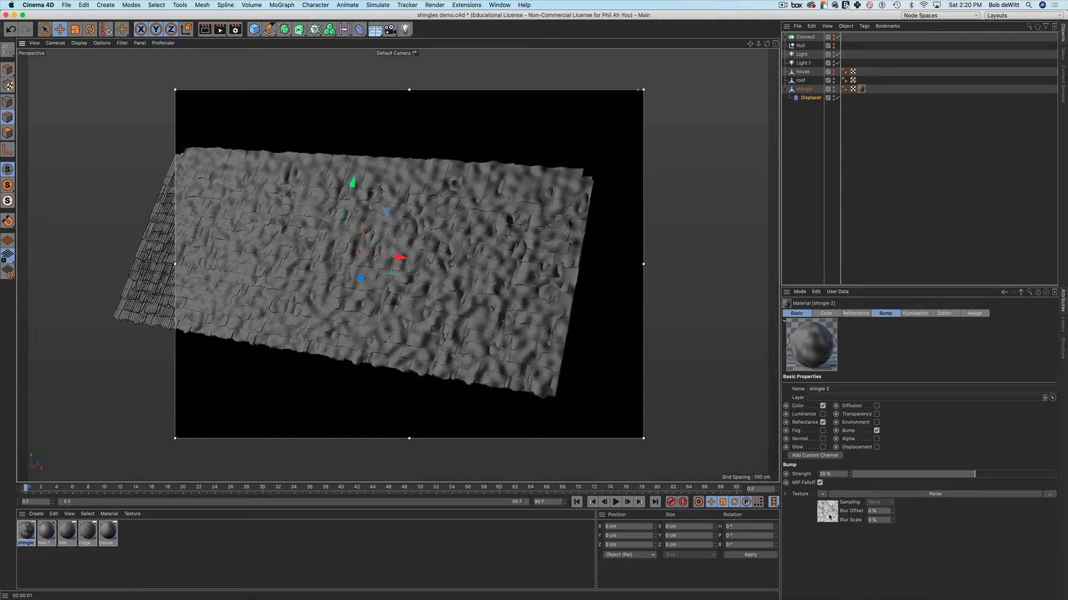
left_click(829, 516)
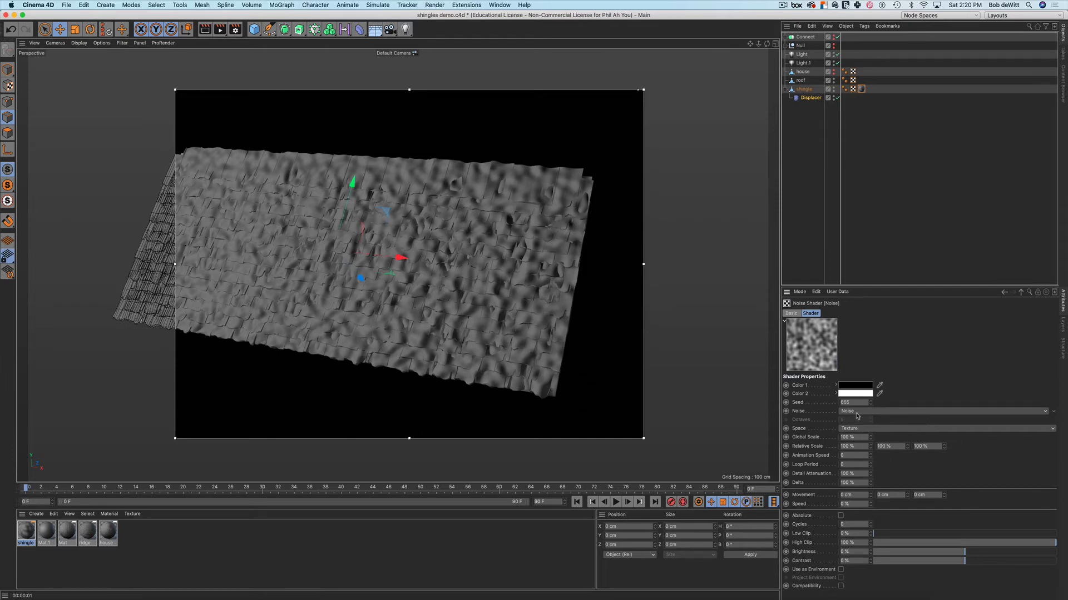
Make the bump Noise Blistered Turbulence with relative scale 50% by 500%, then return to shingle 2
left_click(884, 412)
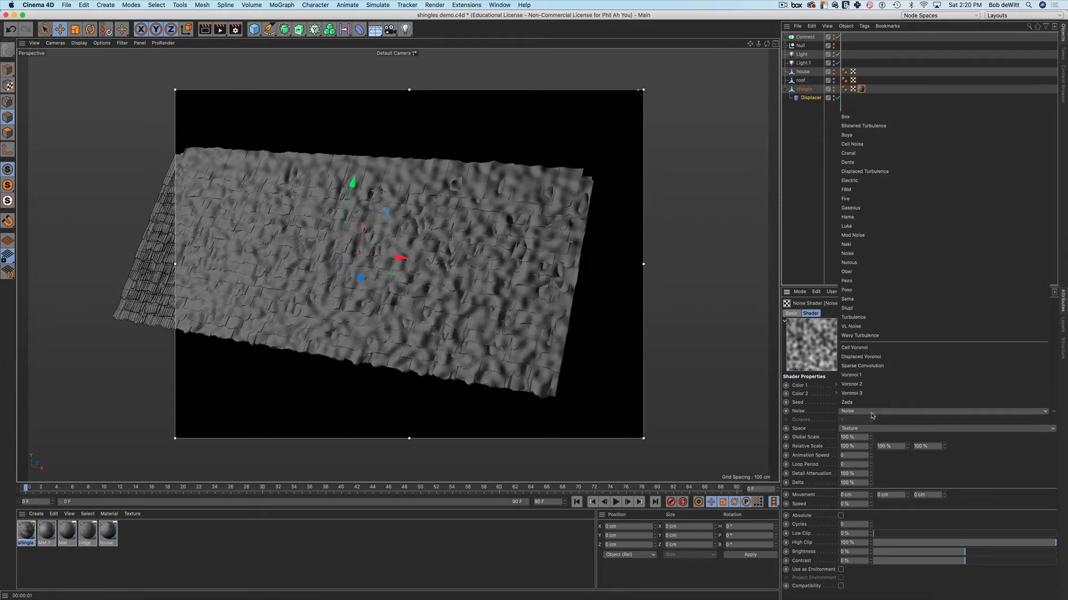
left_click(889, 126)
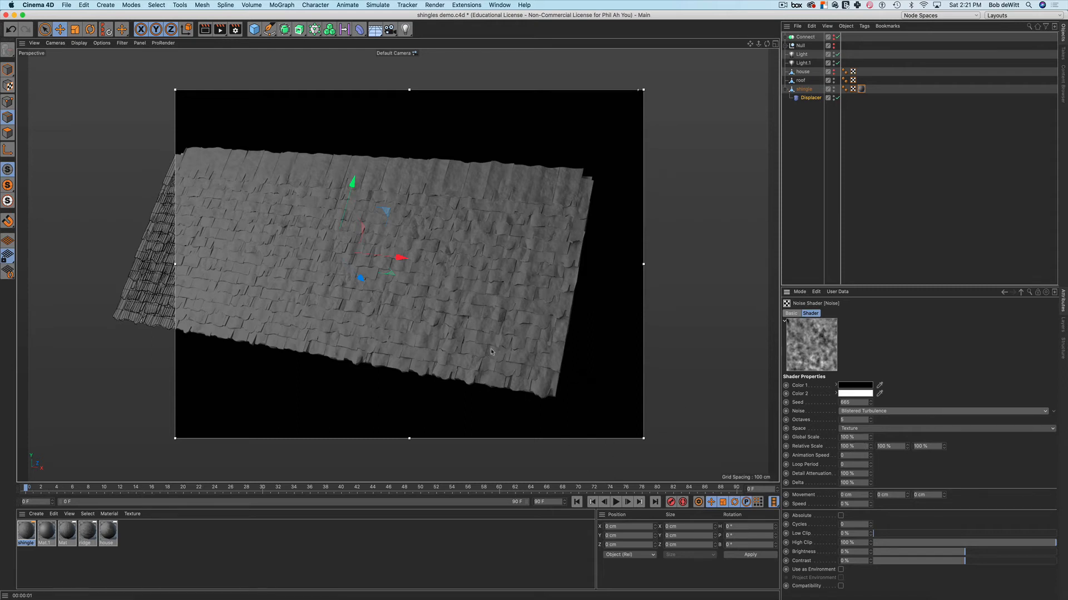
left_click(884, 447)
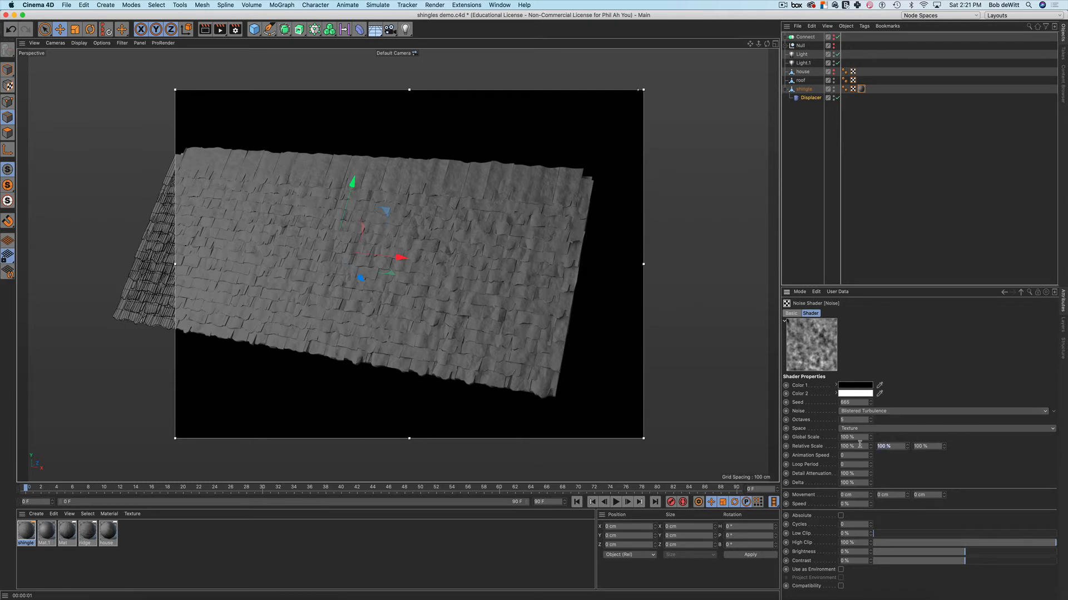
type("500")
key("Return")
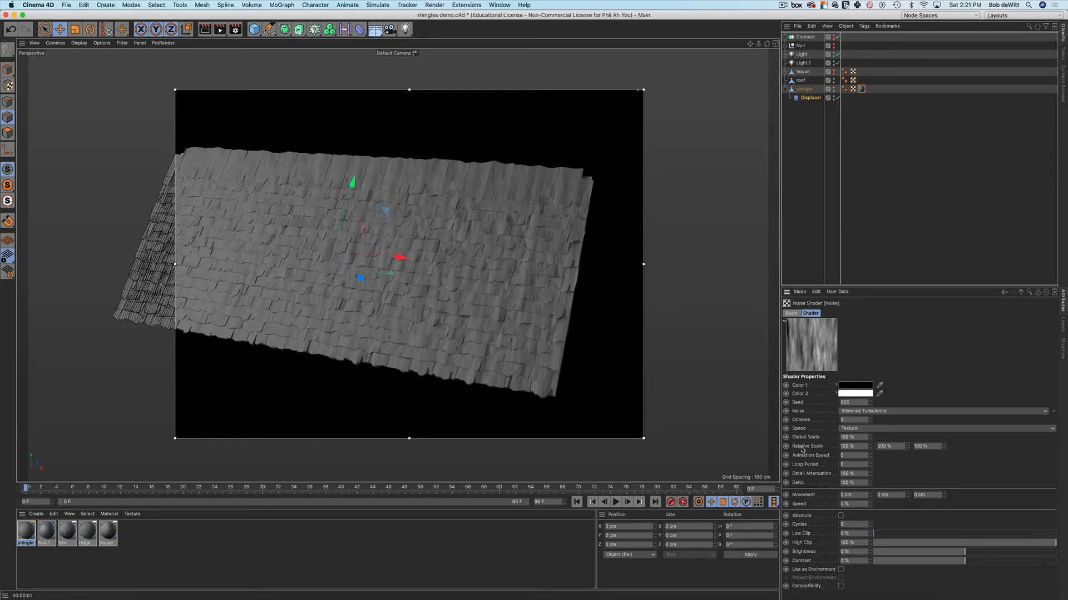
left_click(886, 447)
left_click_drag(858, 447, 821, 445)
type("50")
key("Return")
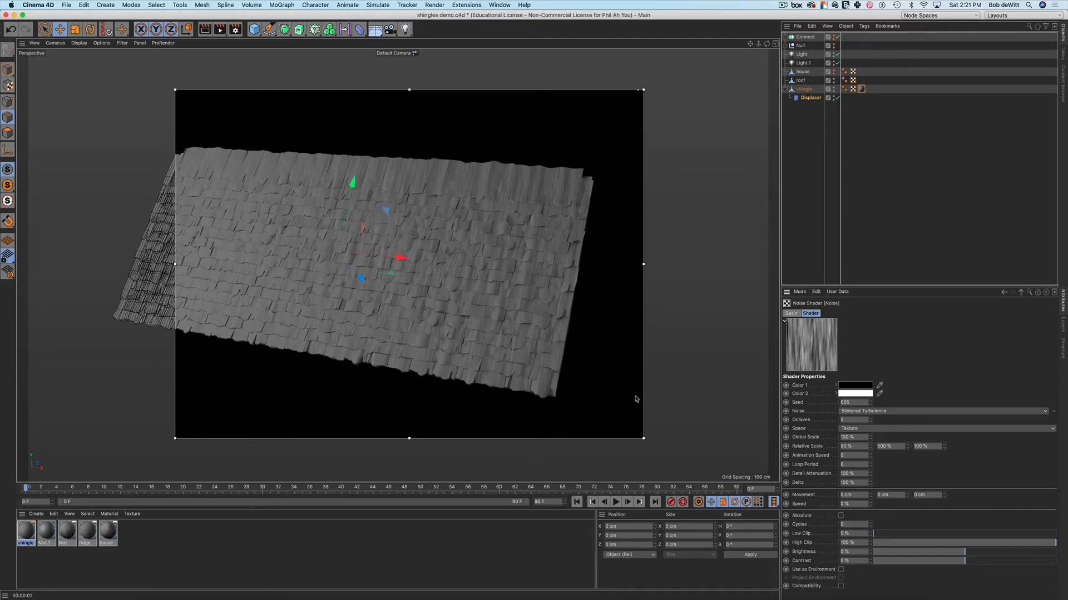
mouse_move(561, 342)
left_mouse_down("alt")
mouse_move(568, 329)
mouse_move(543, 340)
mouse_move(563, 354)
left_mouse_up("alt")
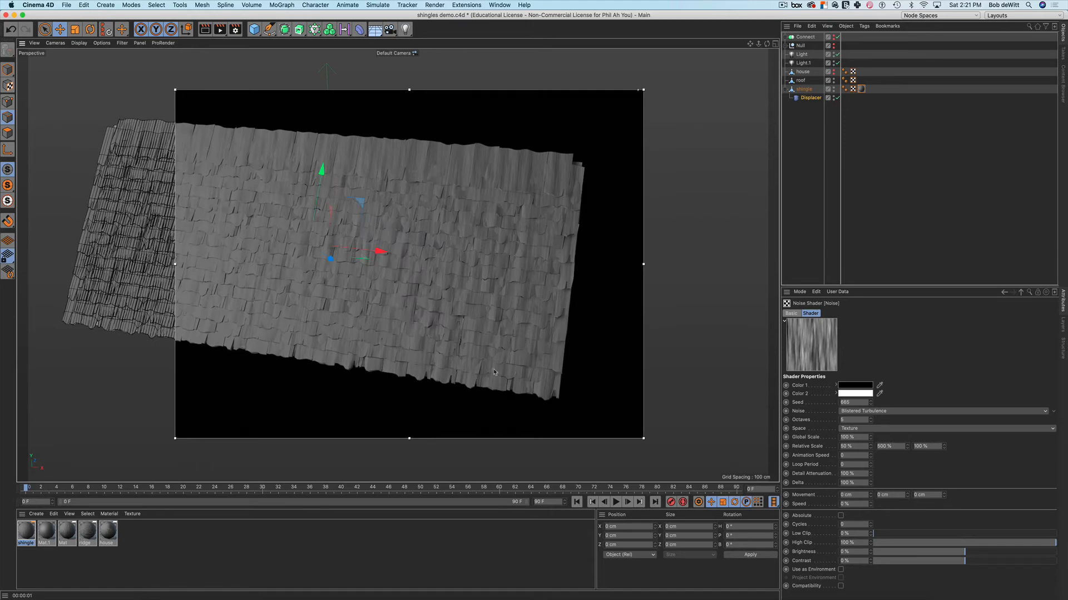
left_click_drag(513, 336, 508, 328, "alt")
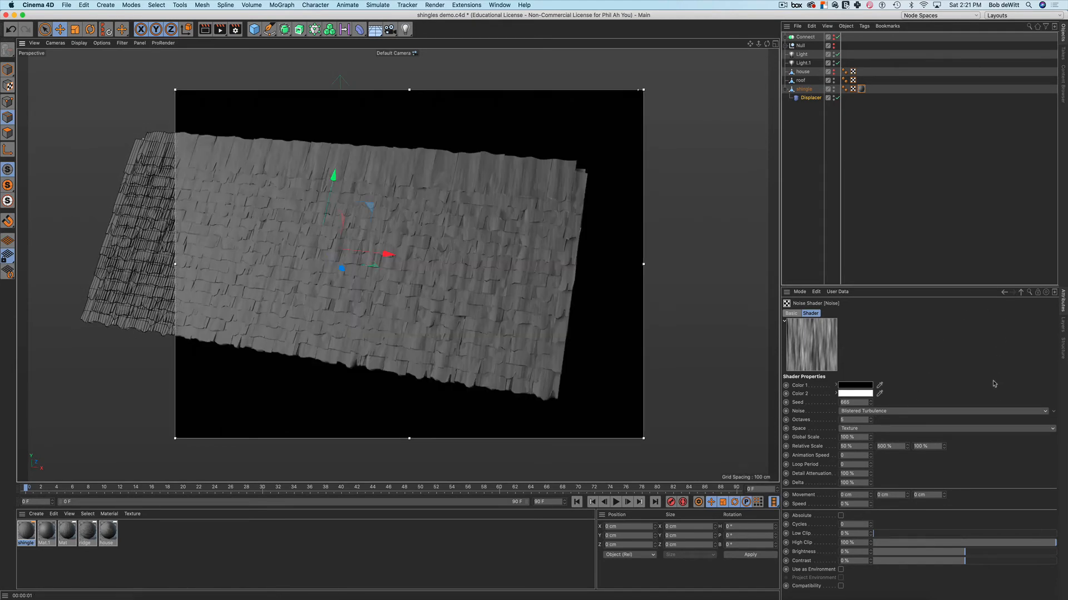
left_click(1021, 292)
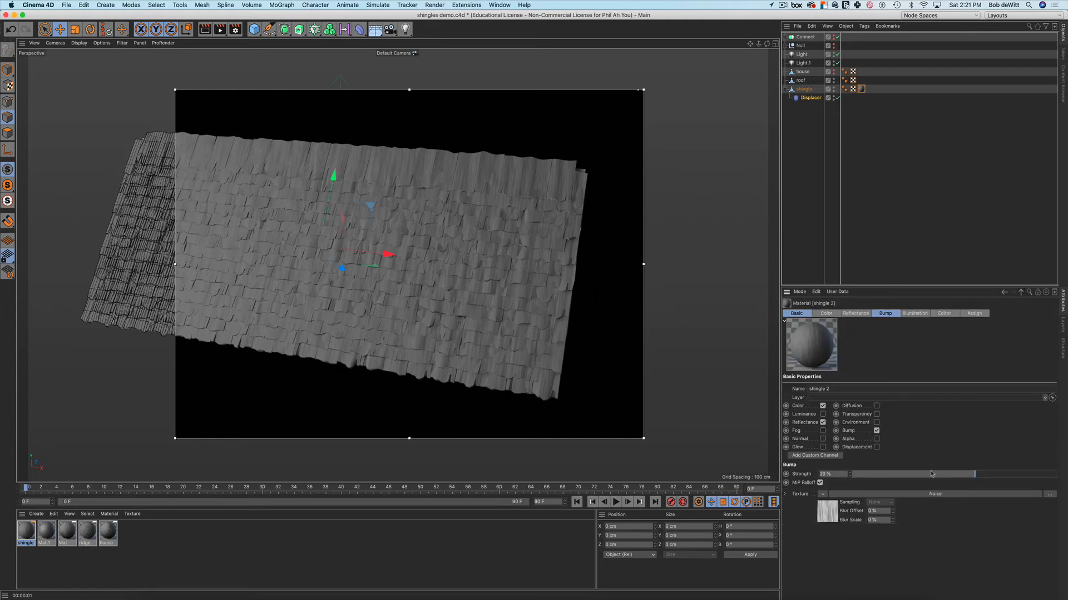
left_click_drag(976, 477, 1024, 481)
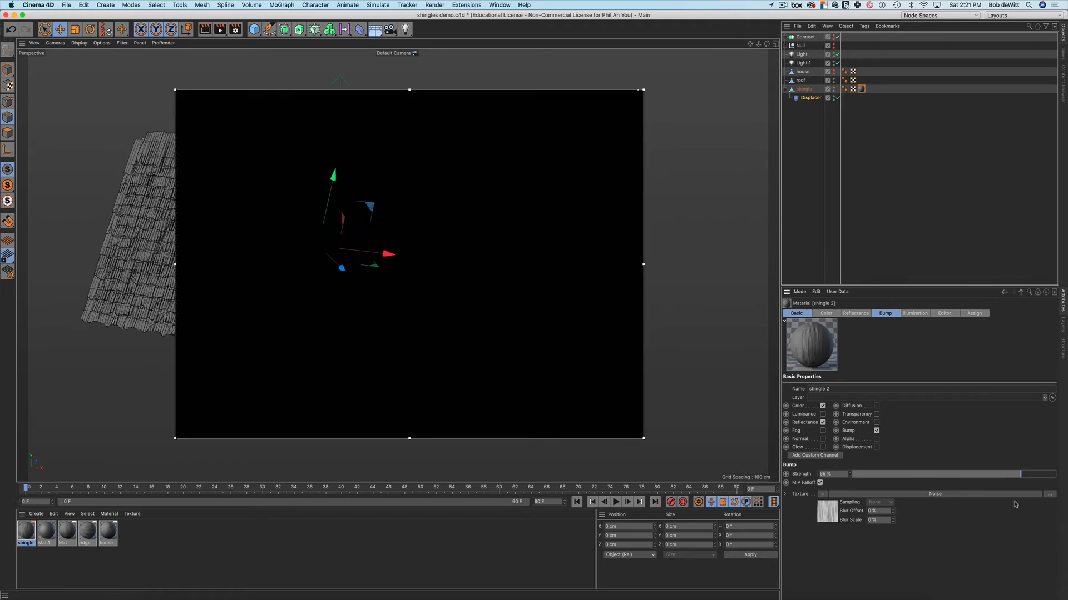
left_click_drag(1020, 477, 1013, 477)
left_click_drag(609, 358, 638, 314, "alt")
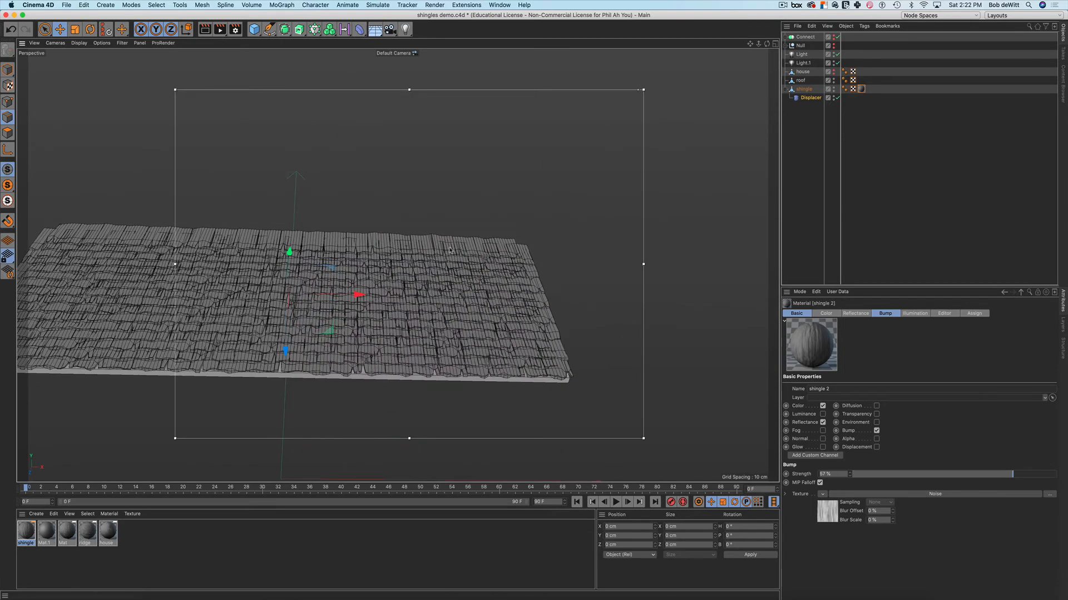
mouse_move(469, 259)
left_mouse_down("alt")
mouse_move(397, 266)
mouse_move(470, 267)
left_mouse_up("alt")
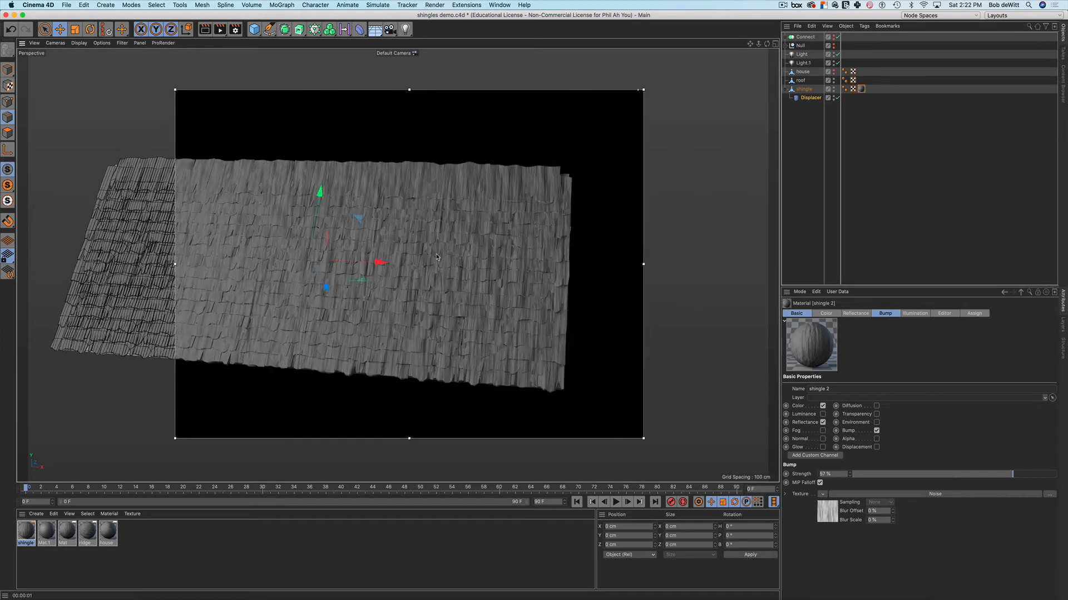
left_click_drag(455, 254, 487, 248, "alt")
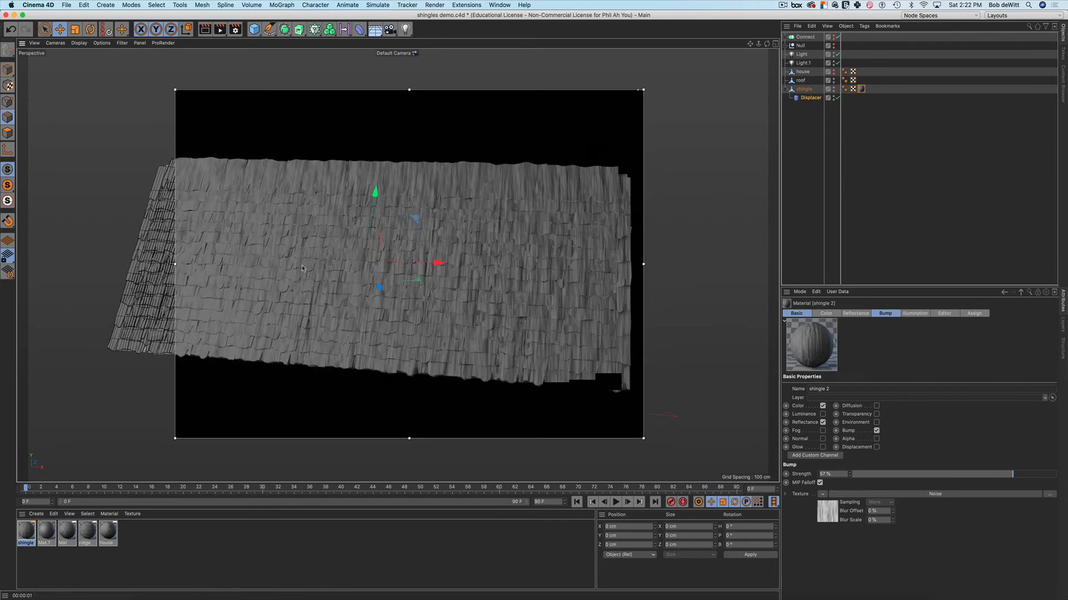
left_click_drag(524, 230, 589, 280, "alt")
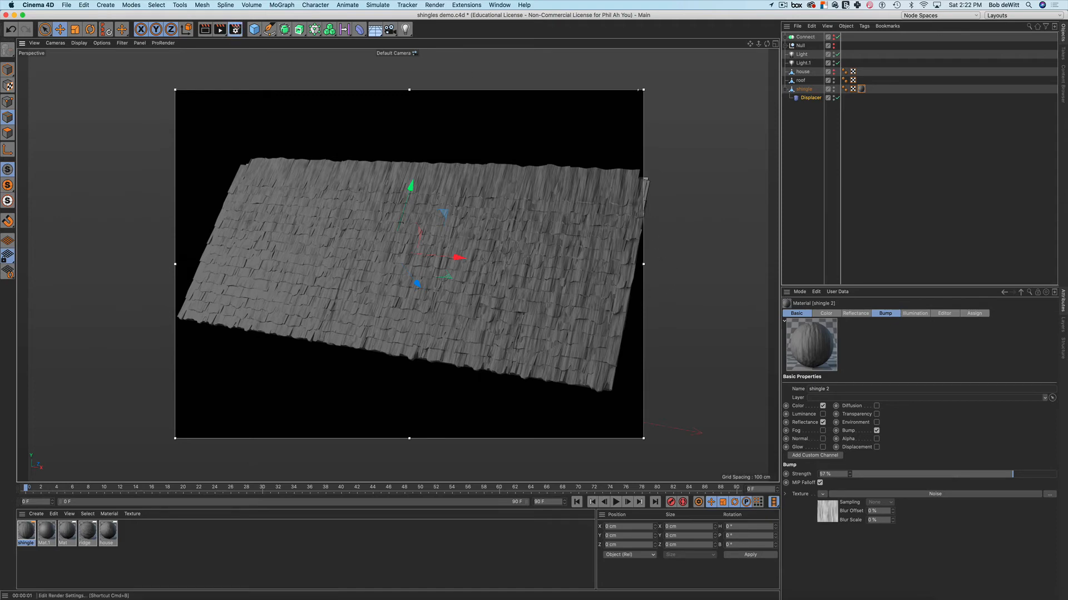
left_click(236, 28)
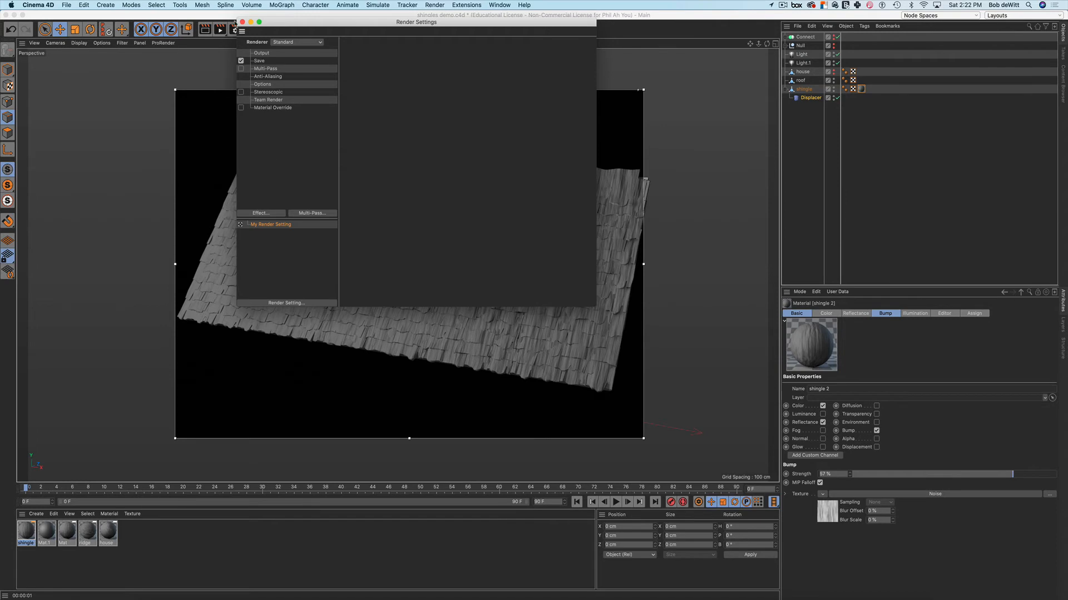
left_click(243, 22)
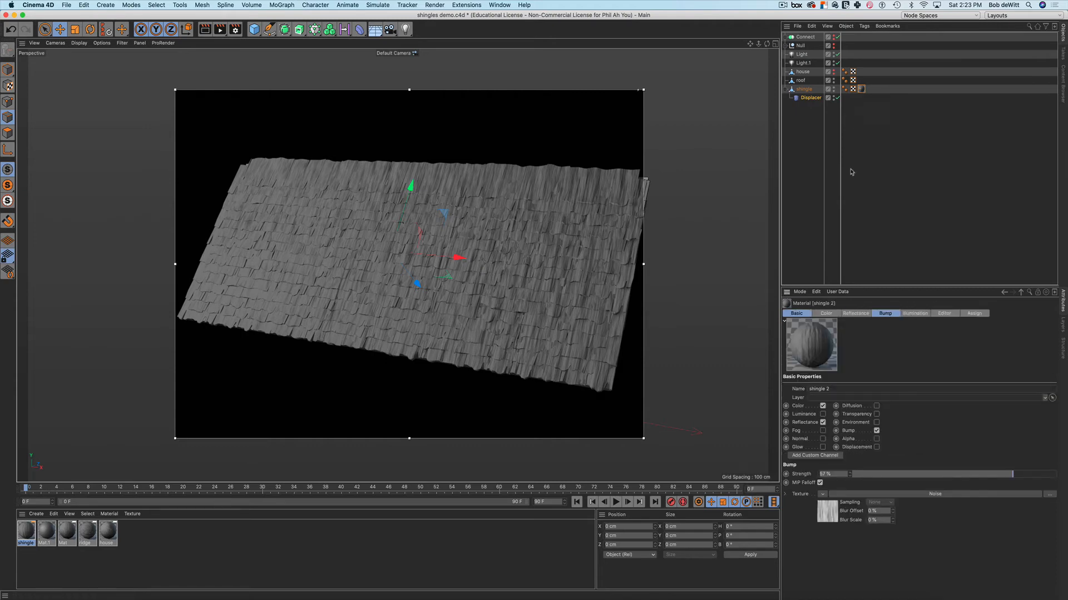
Load an Ambient Occlusion shader as the shingle 2 material's Color texture
left_click(826, 313)
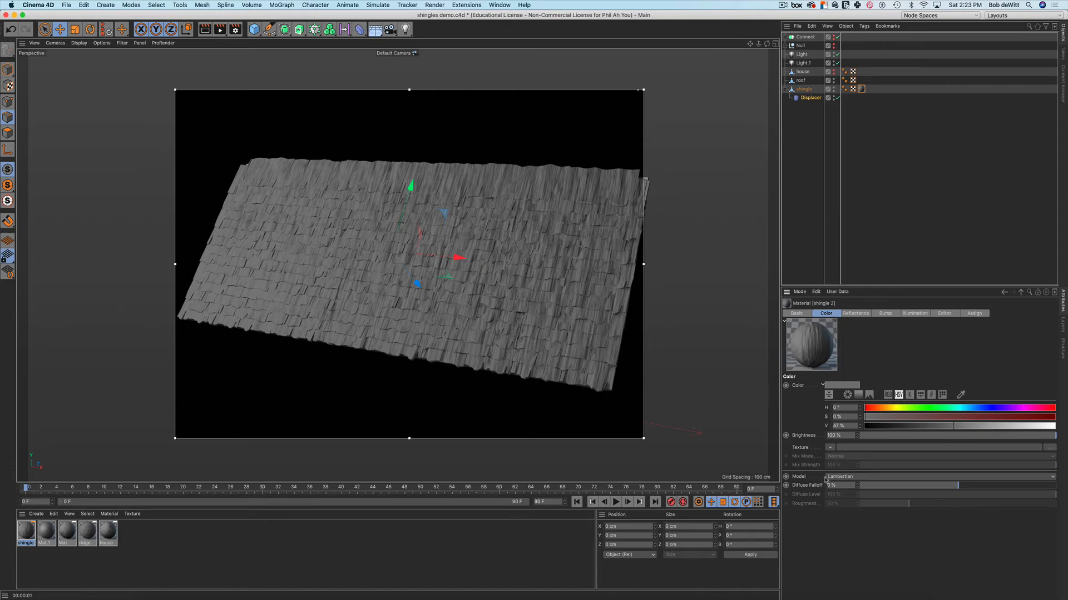
left_click(829, 448)
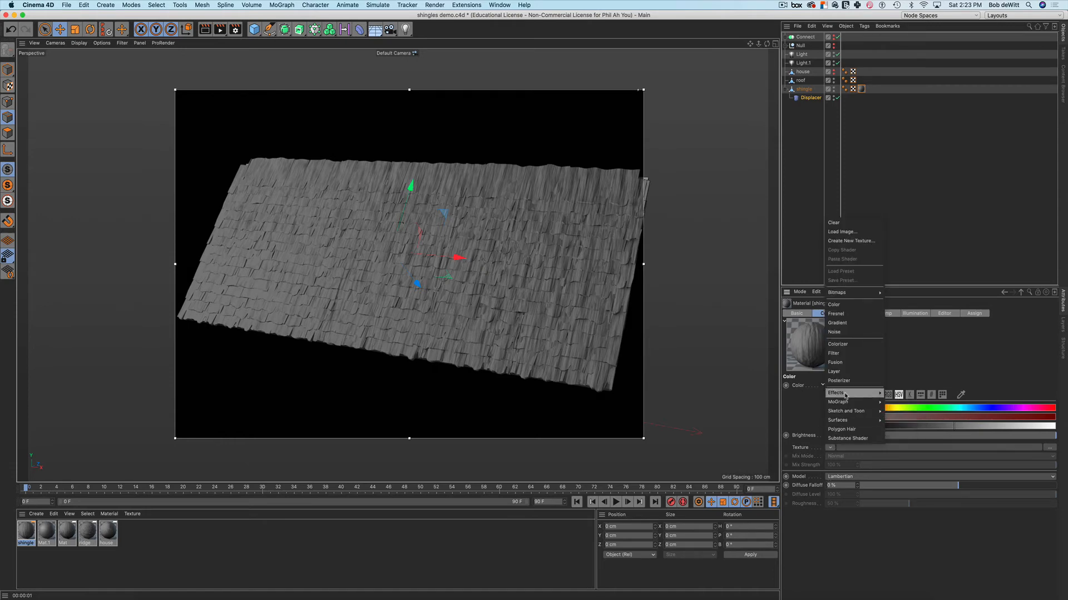
mouse_move(845, 396)
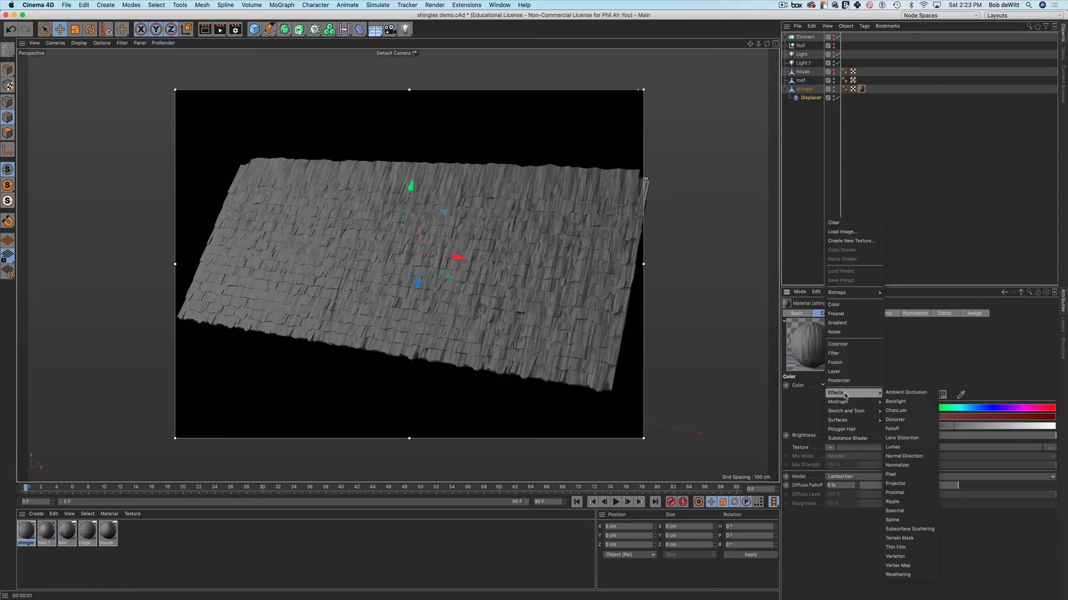
left_click(902, 394)
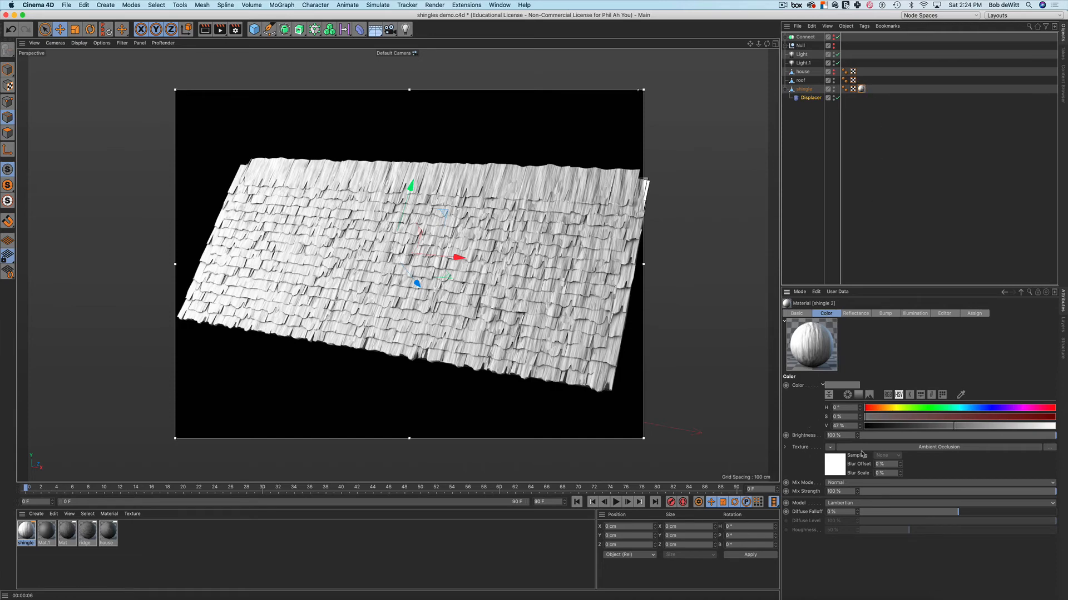
Blend the Ambient Occlusion texture with Multiply and re-render the viewport to preview the darkened gaps
left_click(844, 486)
left_click(851, 521)
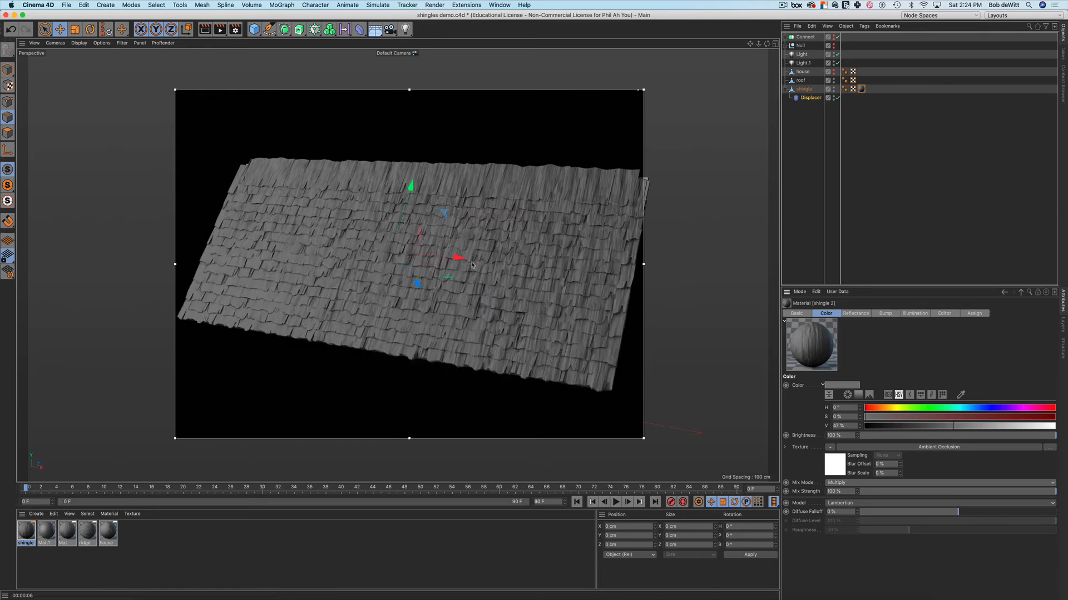
left_click_drag(500, 290, 510, 302, "alt")
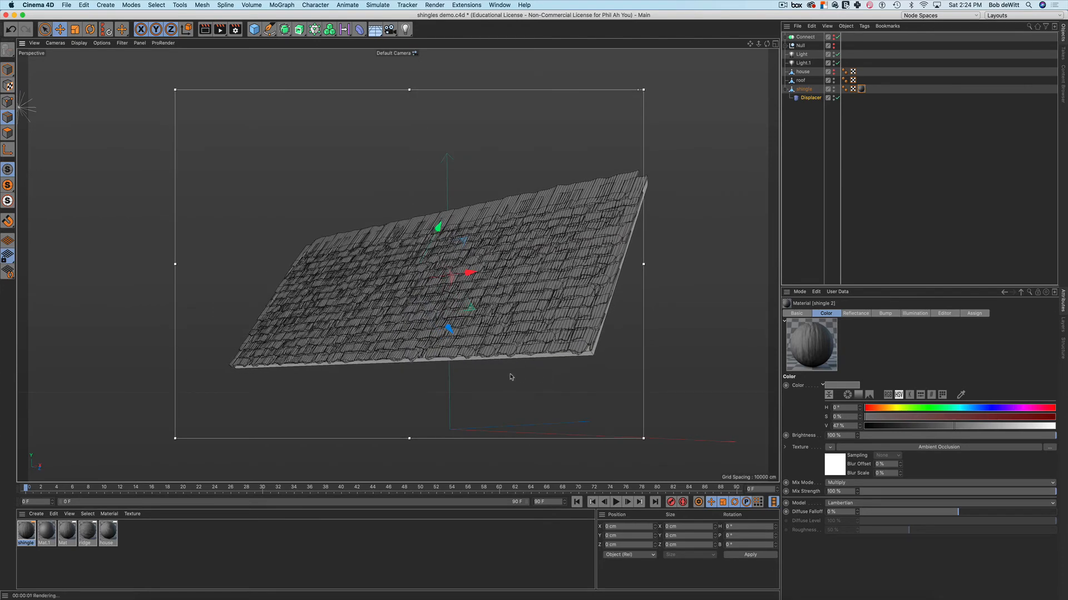
key("super+r")
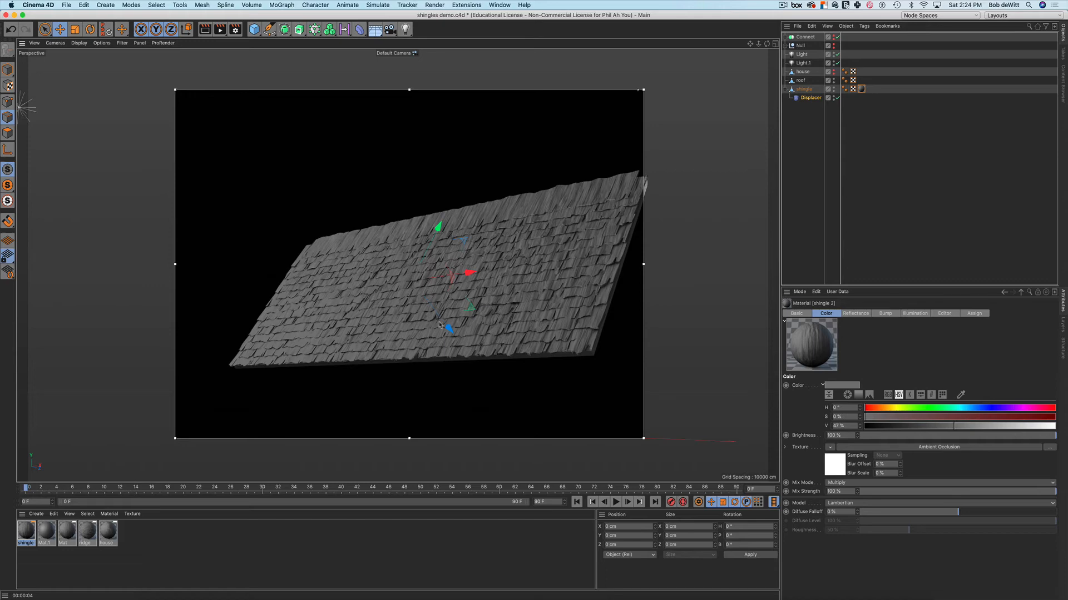
left_click_drag(439, 325, 481, 219, "alt")
key("super+r")
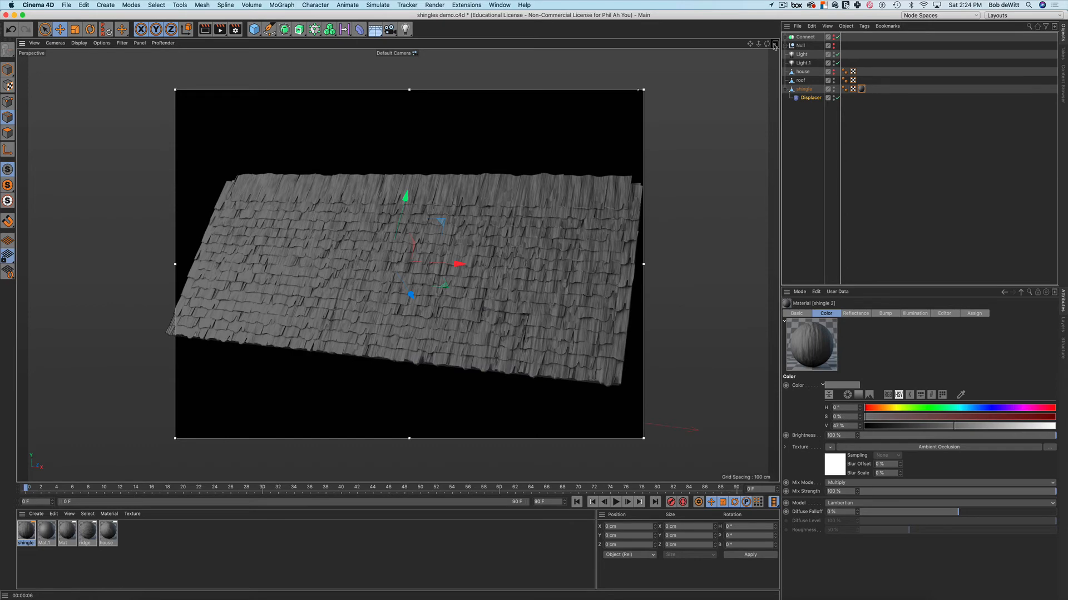
Close the interactive render region, reframe the roof in Perspective, and switch to the four-view layout
key("alt+r")
left_click_drag(660, 207, 530, 186, "alt")
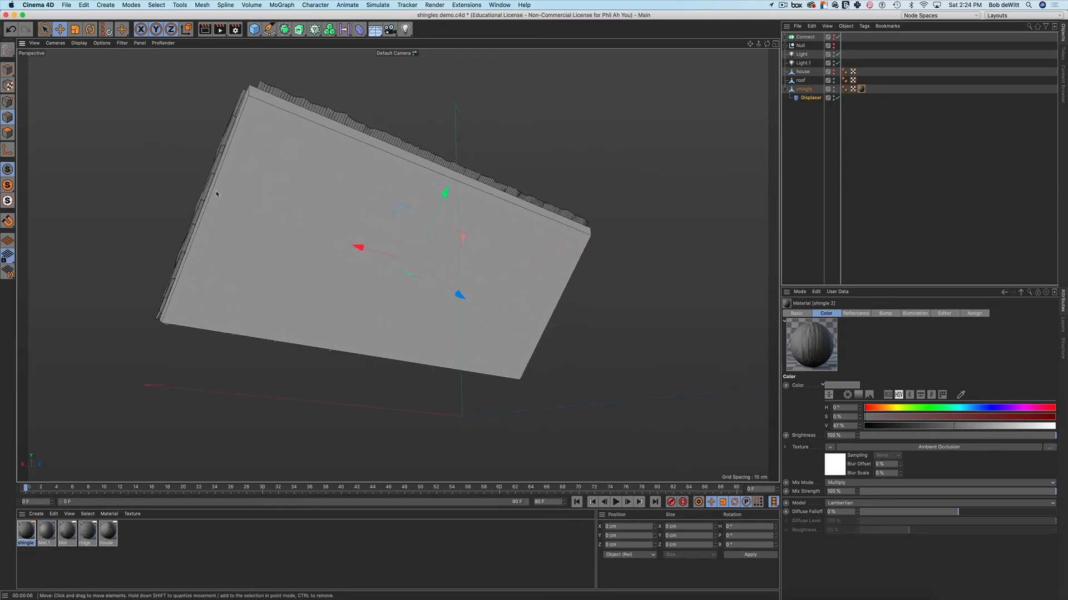
left_click_drag(634, 238, 741, 177, "alt")
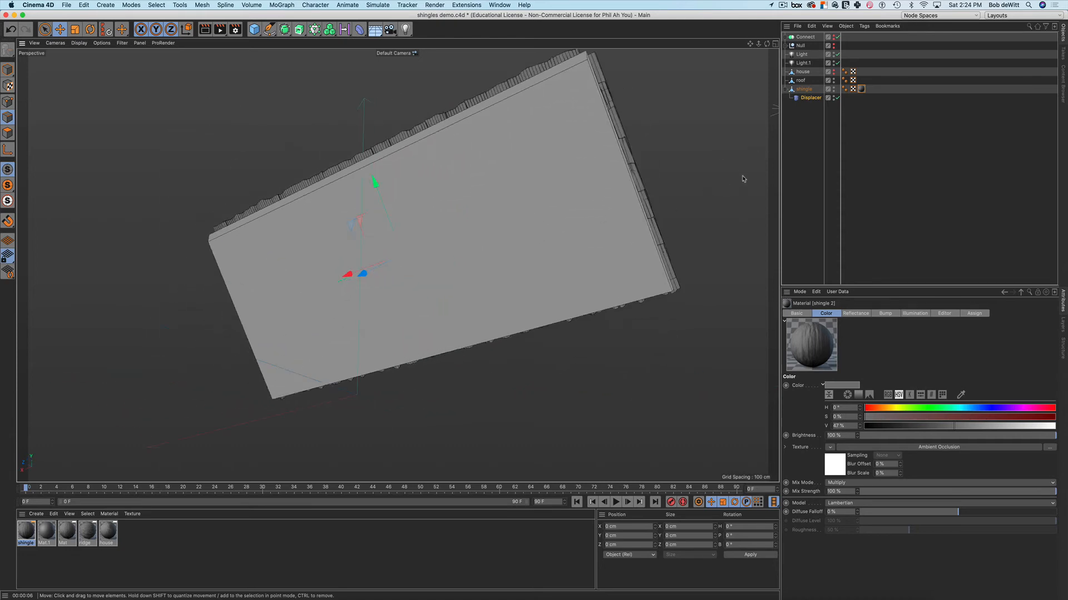
left_click_drag(639, 228, 636, 193, "alt")
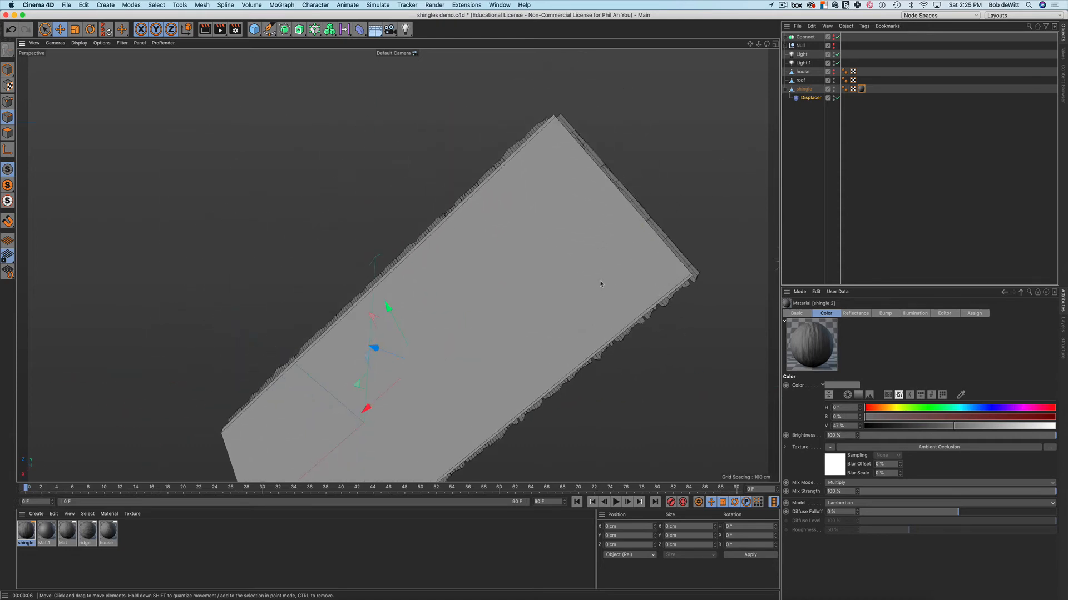
scroll(600, 284, "down", 3)
left_click_drag(567, 290, 713, 288, "alt")
left_click_drag(651, 188, 549, 217, "alt")
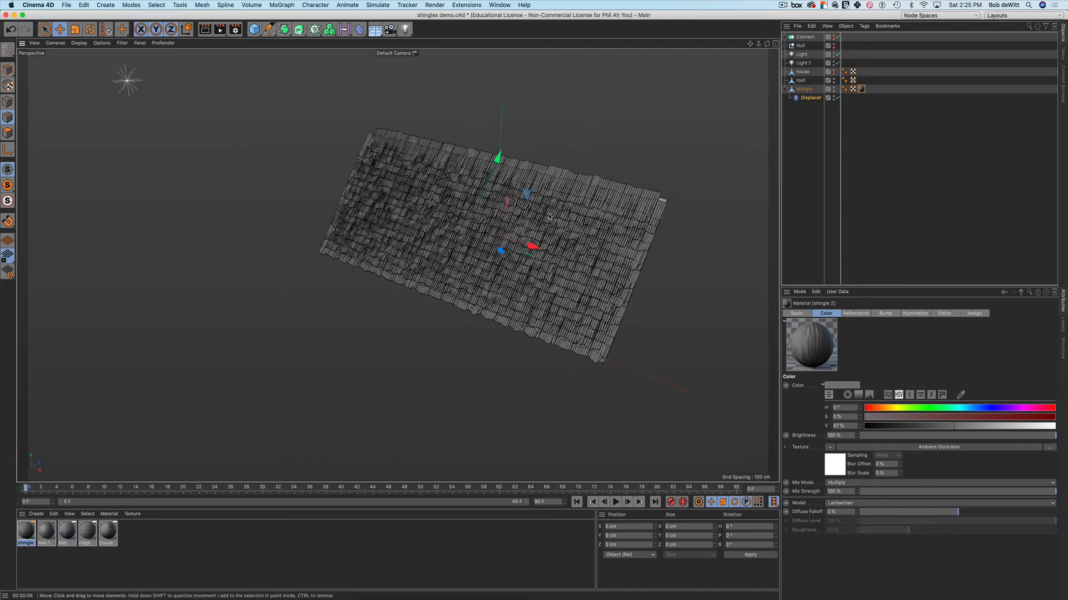
scroll(540, 260, "up", 5)
left_click_drag(541, 259, 511, 248, "alt")
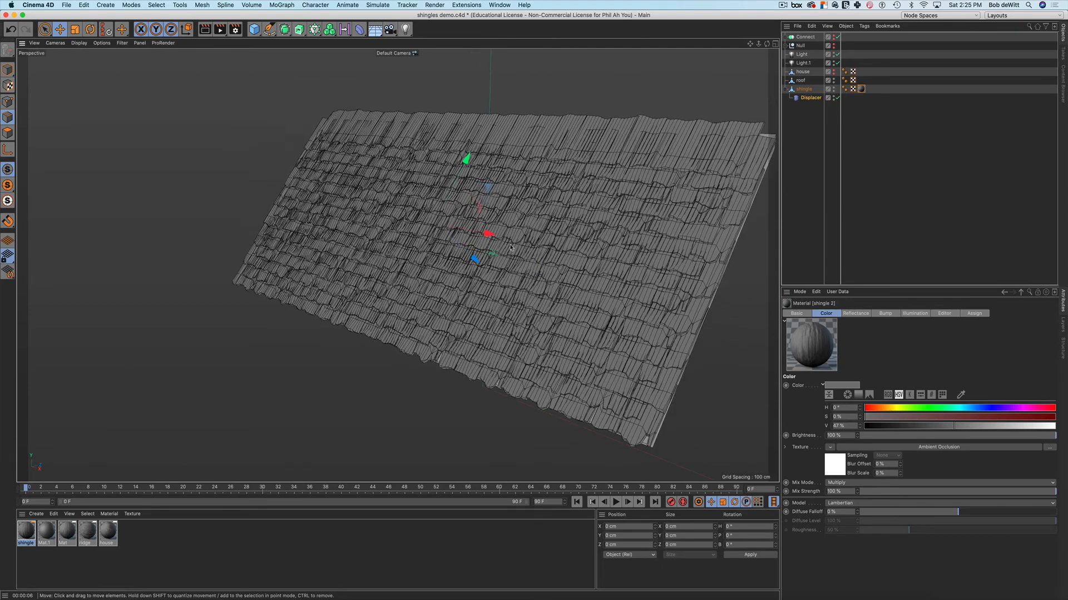
scroll(511, 247, "up", 1)
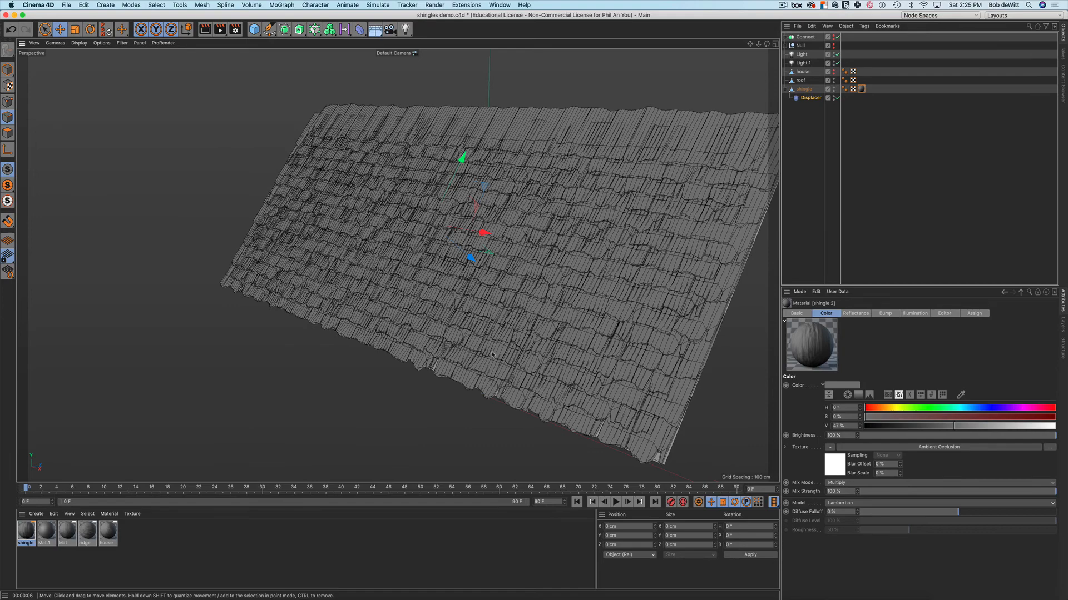
scroll(492, 355, "down", 2)
left_click_drag(542, 377, 543, 421, "alt")
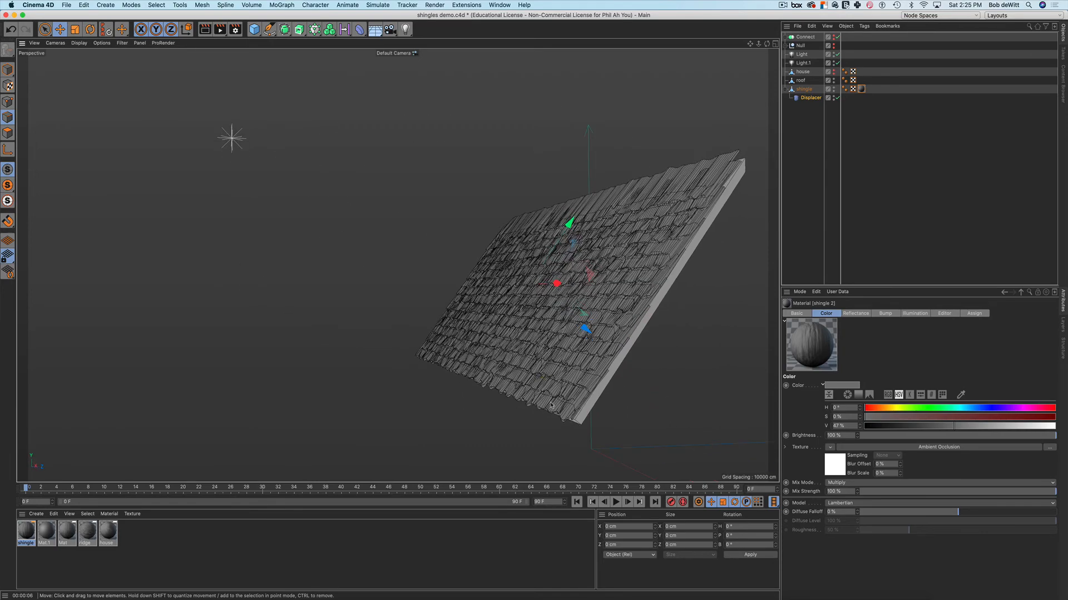
middle_click_drag(559, 394, 459, 380, "alt")
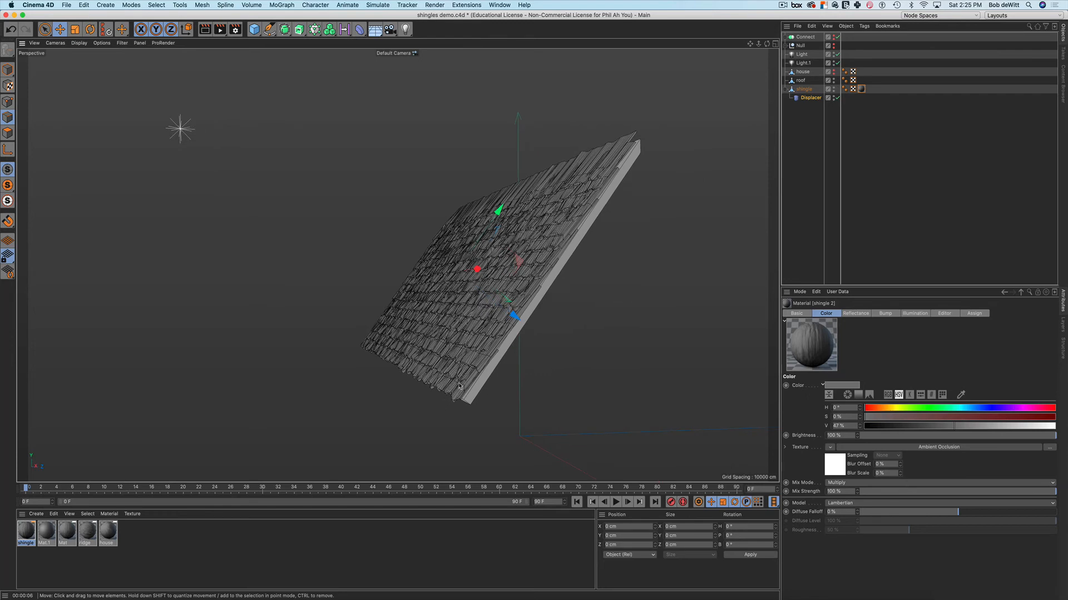
left_click_drag(459, 391, 461, 388, "alt")
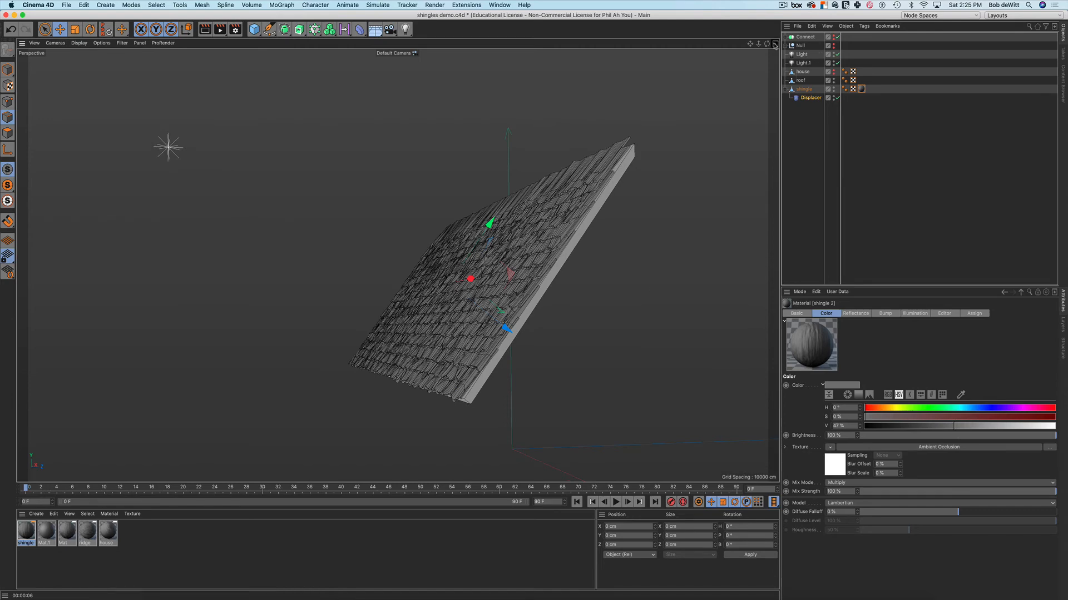
left_click(774, 44)
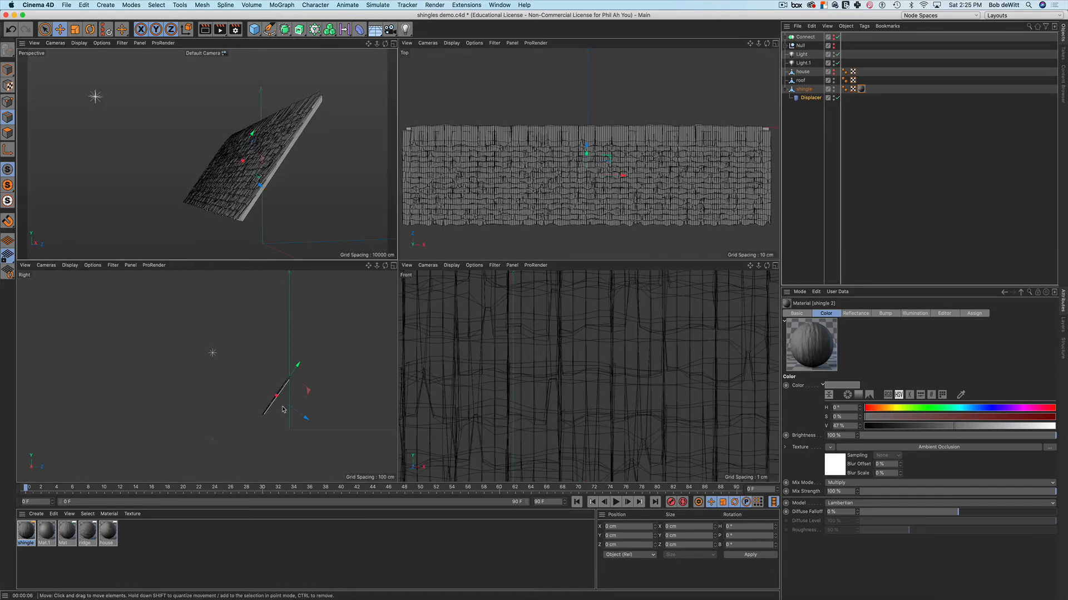
In a maximised Right view, rectangle-select the elements at the shingle object's lower end
scroll(283, 410, "up", 5)
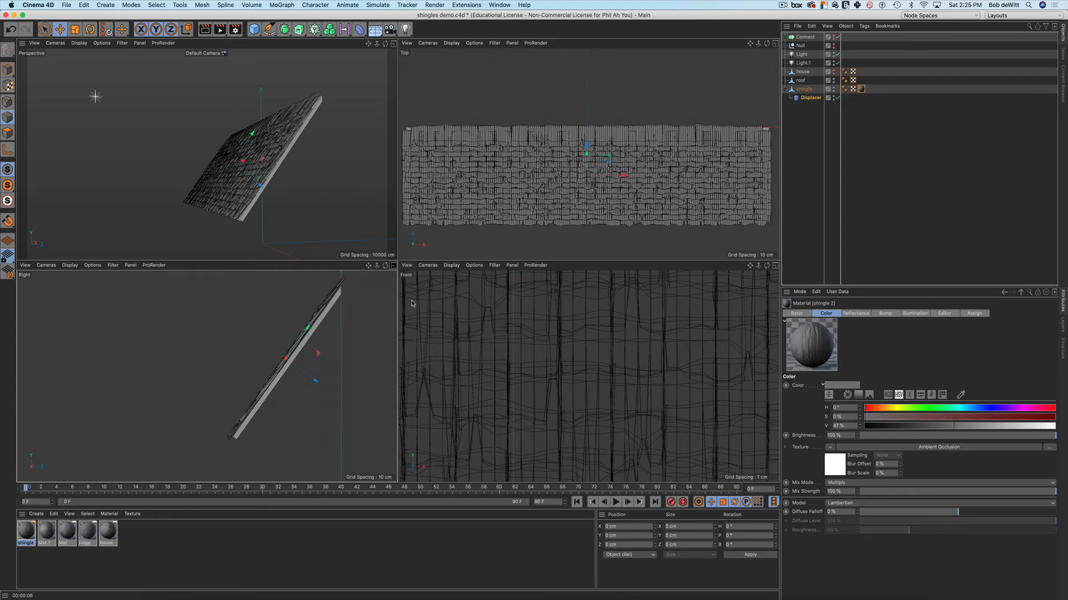
key("F3")
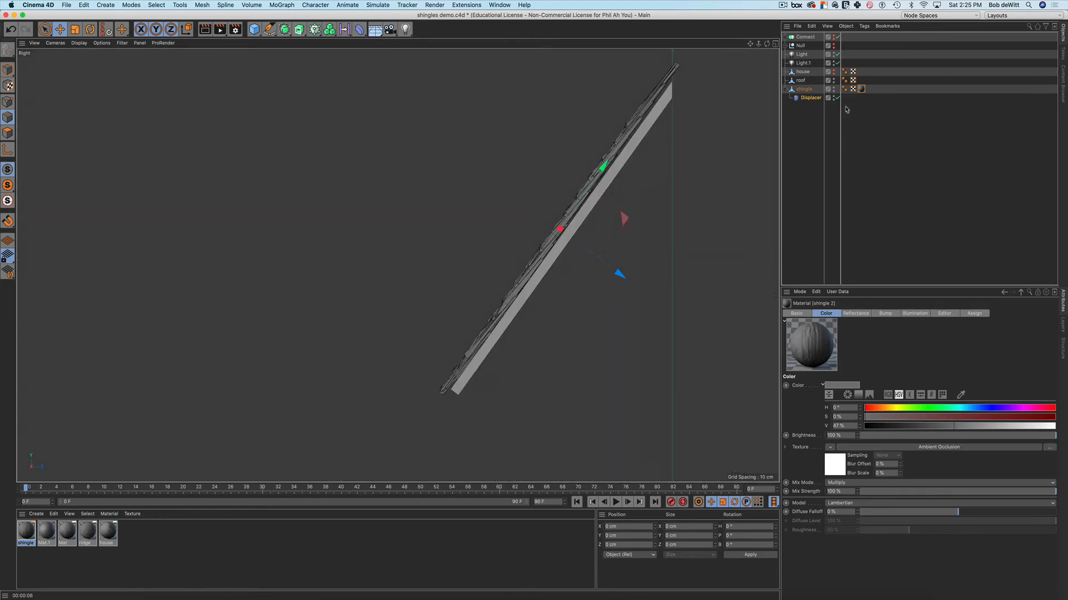
left_click(805, 90)
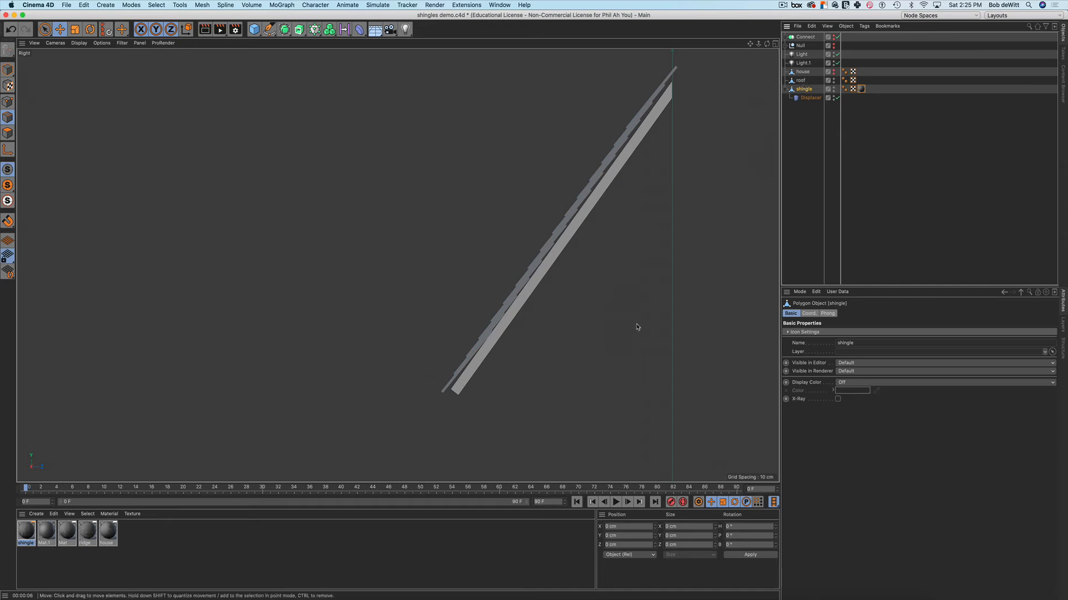
key("0")
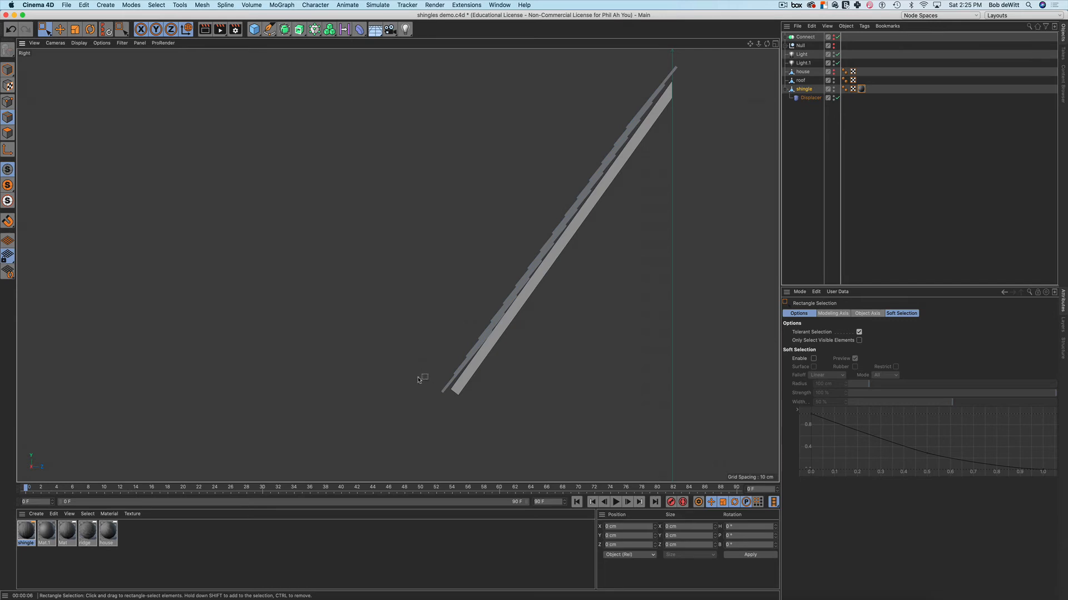
left_click_drag(418, 380, 472, 423)
Back in four views, grow the selection into a band of 3094 eave edges
middle_click(431, 241)
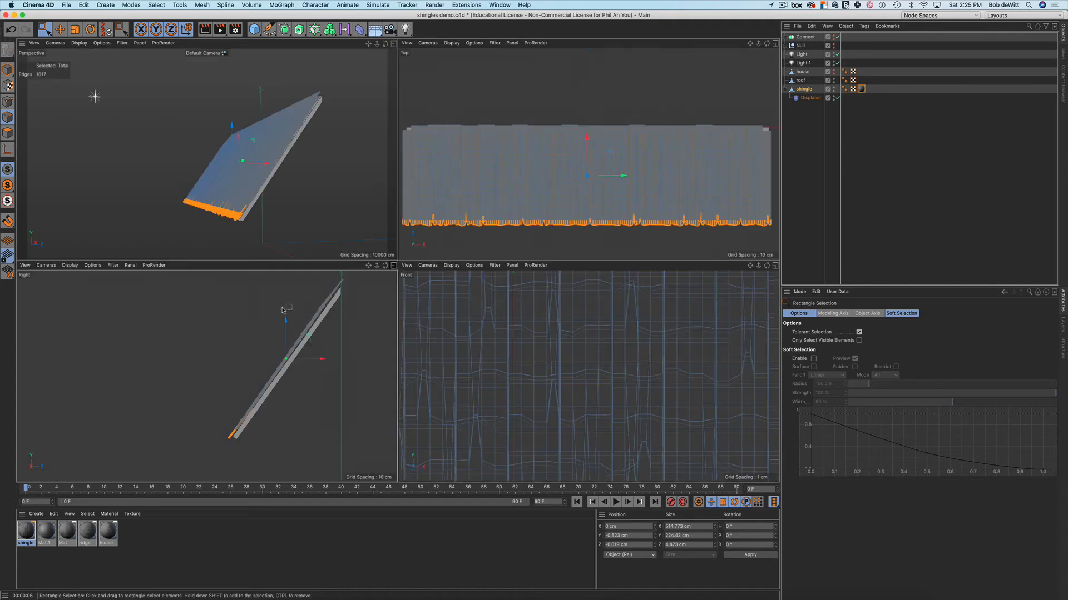
scroll(222, 212, "up", 5)
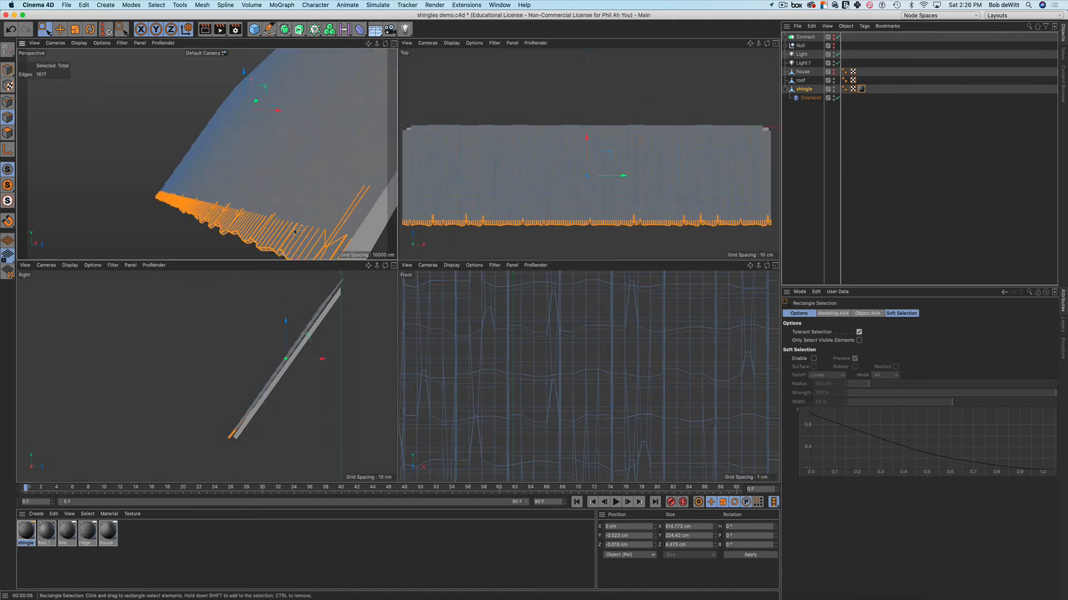
left_click_drag(325, 225, 321, 177, "alt")
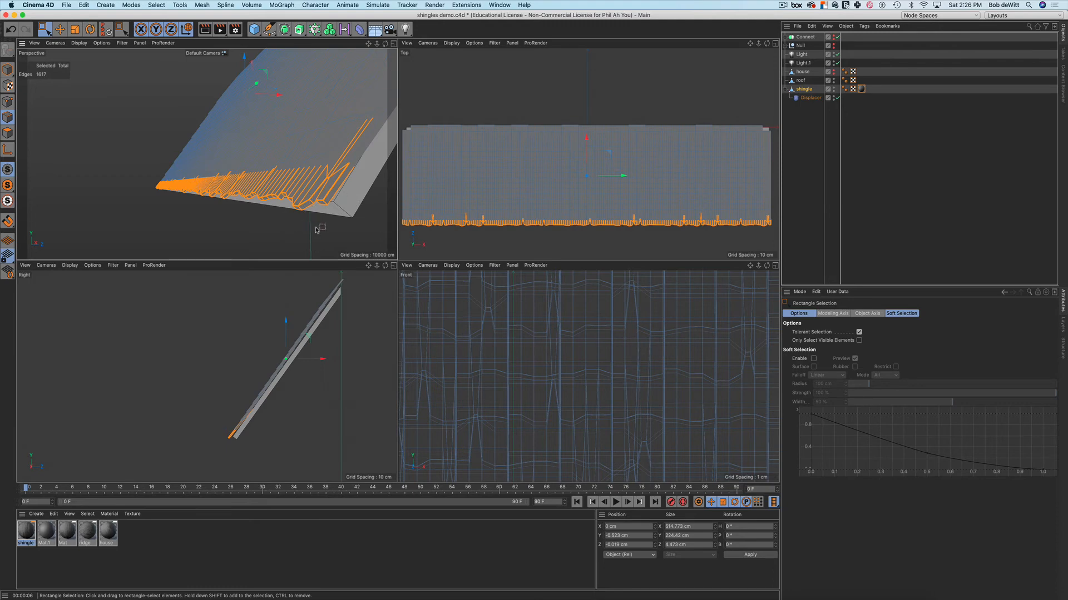
mouse_move(324, 233)
left_mouse_down("alt")
mouse_move(345, 229)
mouse_move(321, 221)
left_mouse_up("alt")
scroll(334, 223, "down", 2)
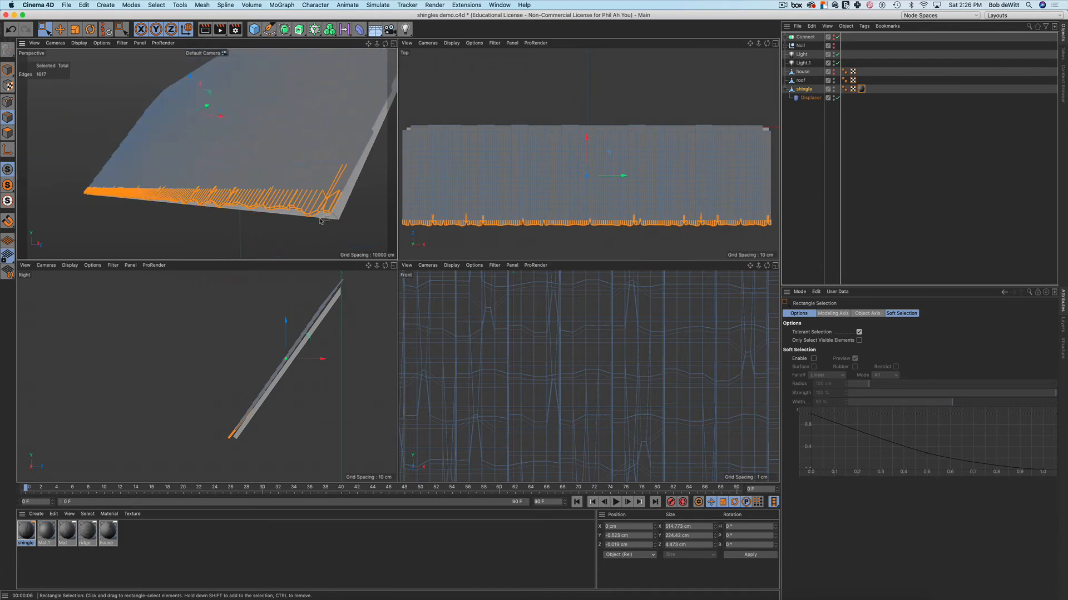
key("u")
key("y")
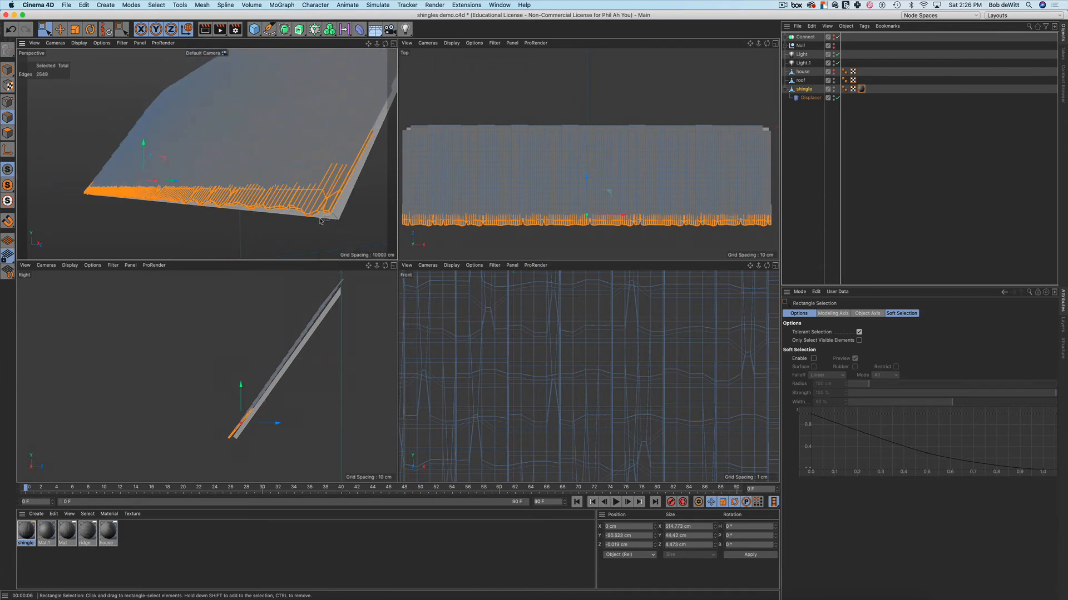
key("u")
key("y")
key("u")
key("y")
Move the selected eave edges up about 6 cm along Y and reframe the views
key("e")
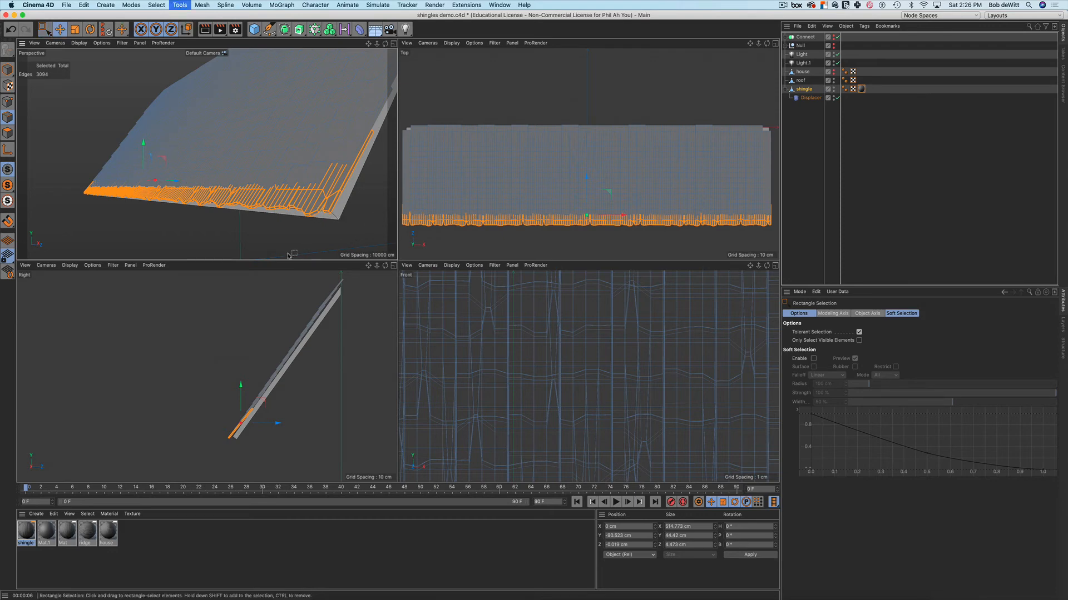
left_click_drag(163, 153, 163, 130)
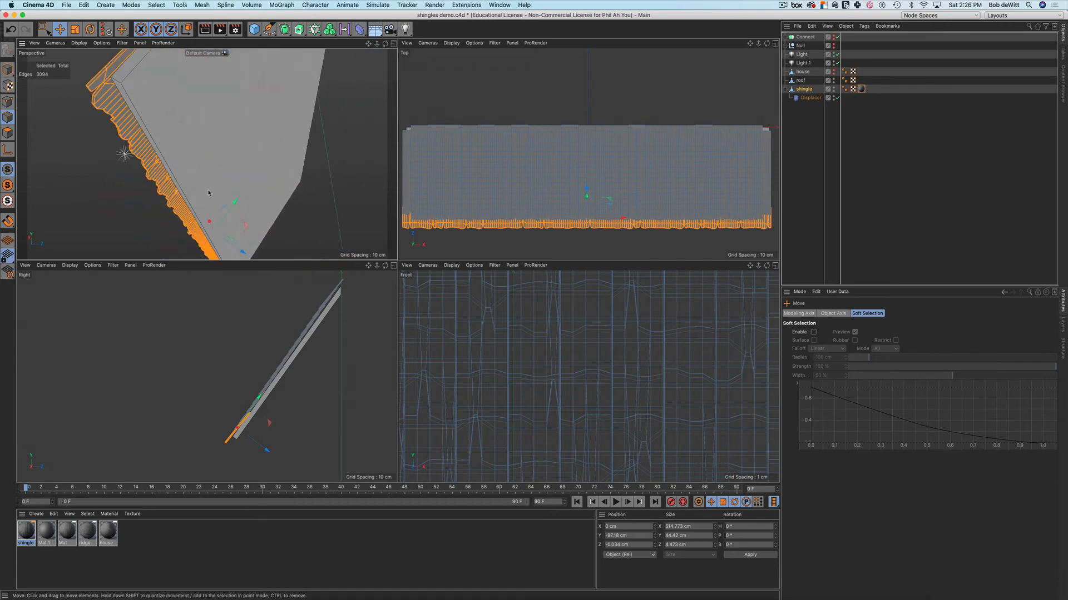
left_click_drag(235, 203, 293, 194)
scroll(261, 186, "down", 5)
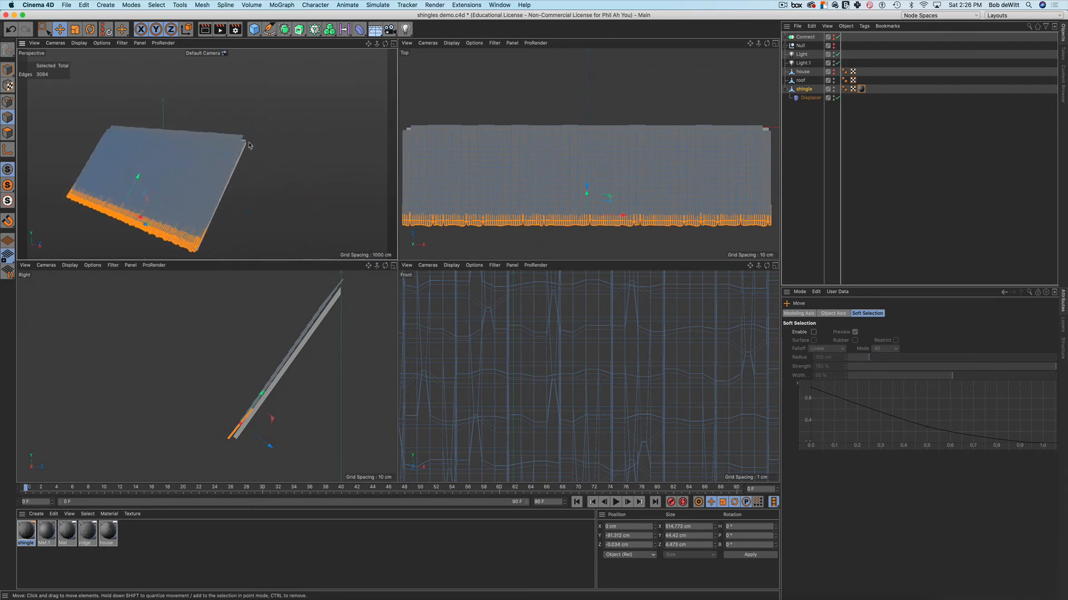
middle_click_drag(226, 137, 321, 160, "alt")
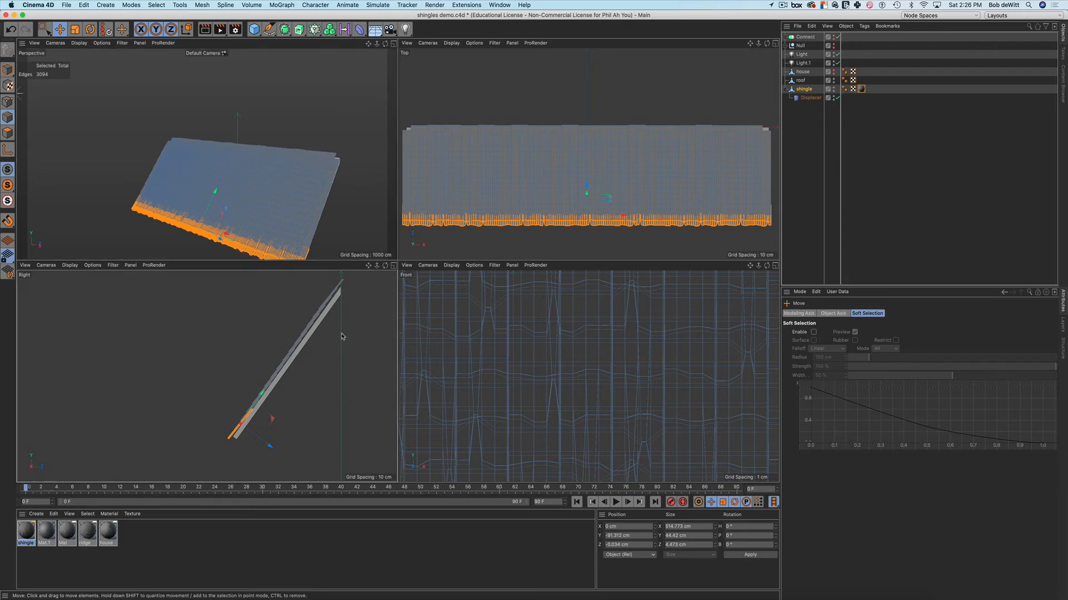
middle_click_drag(342, 336, 305, 373, "alt")
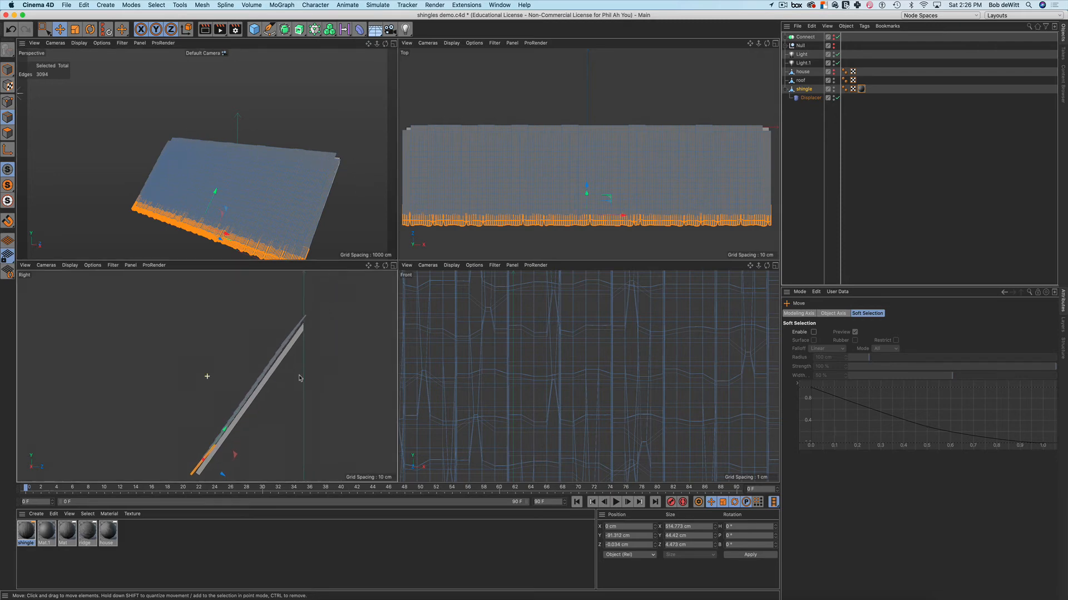
In an enlarged Right view, rotate the whole shingle object to about −30.4° pitch
left_click(393, 266)
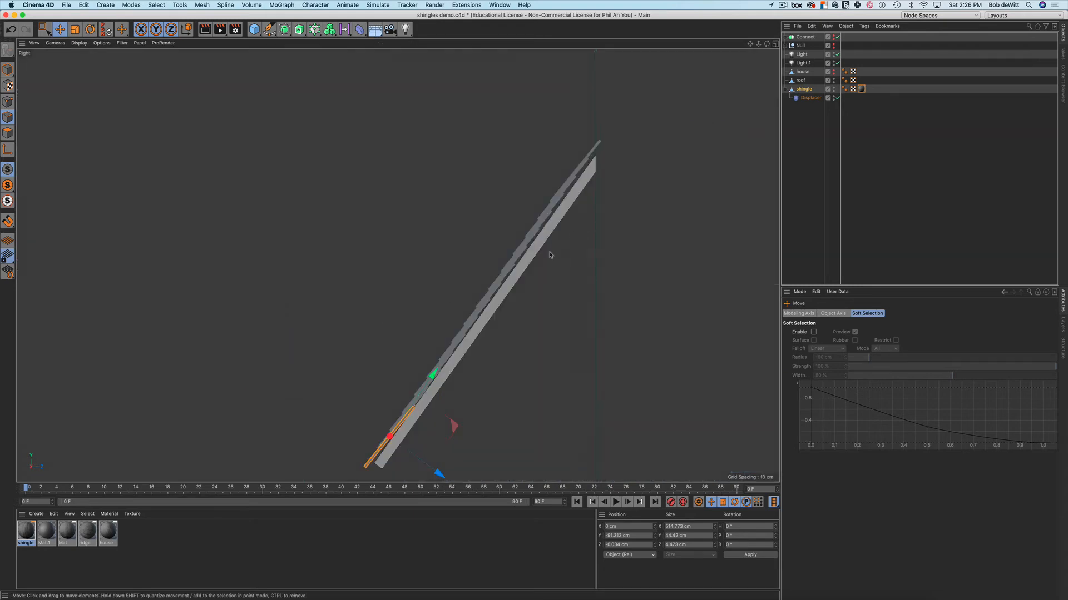
middle_click_drag(570, 258, 530, 272, "alt")
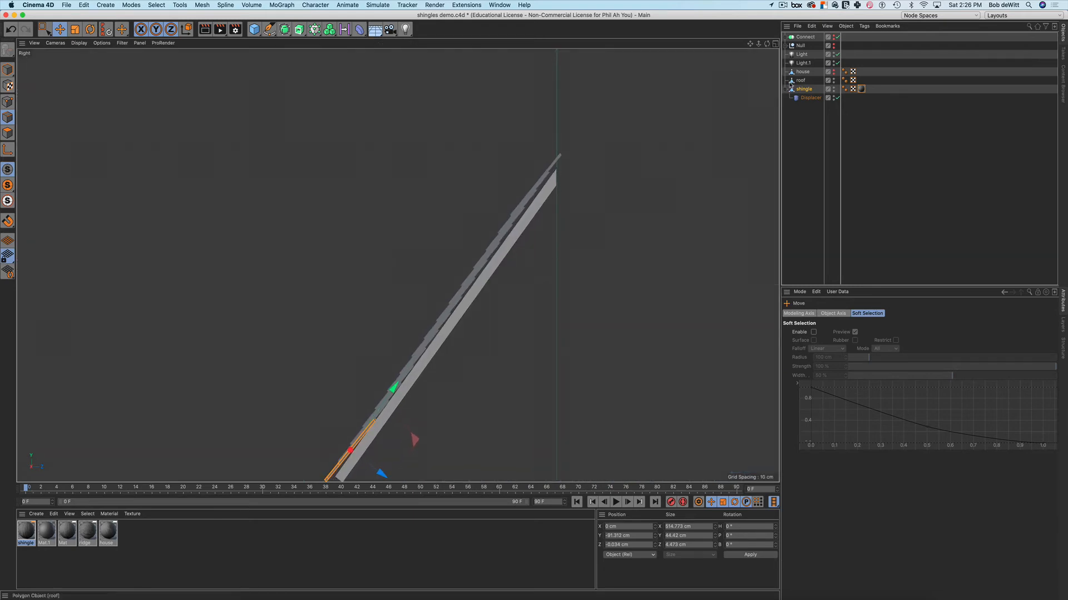
left_click(804, 89)
left_click(8, 68)
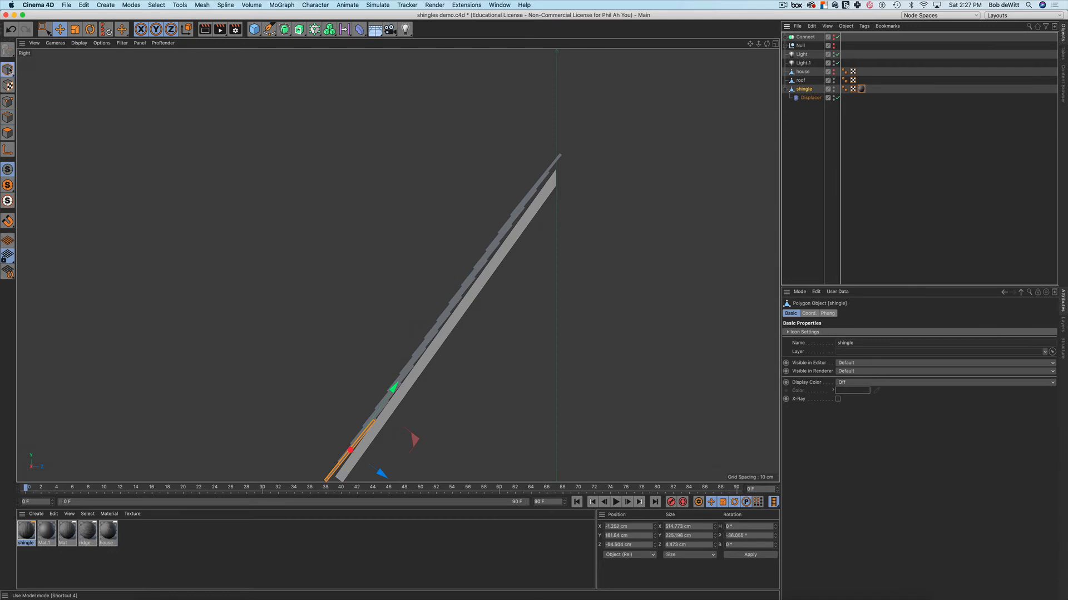
key("r")
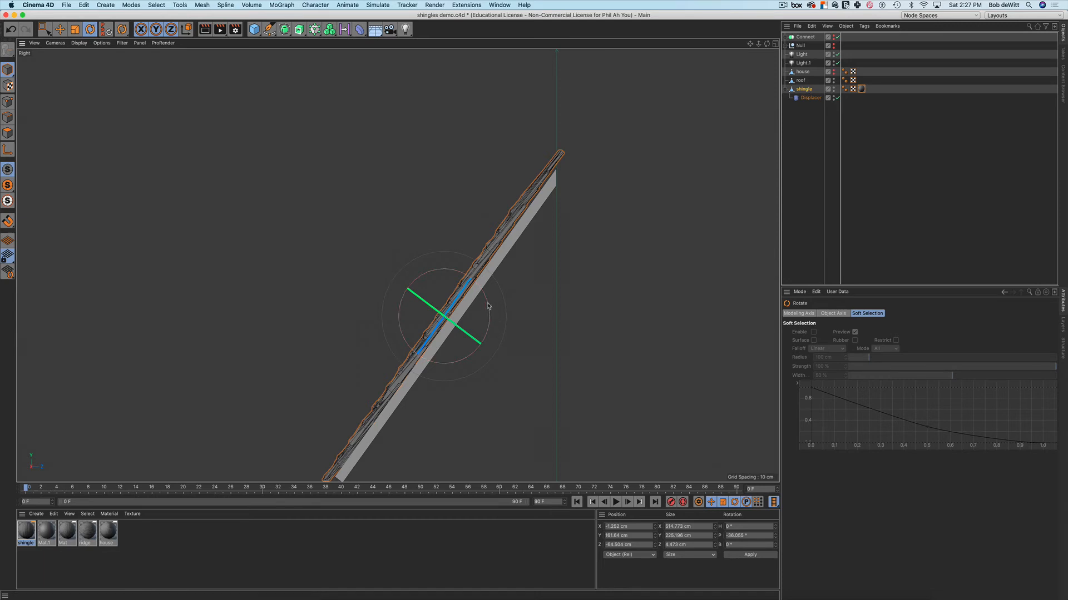
left_click_drag(488, 307, 531, 298)
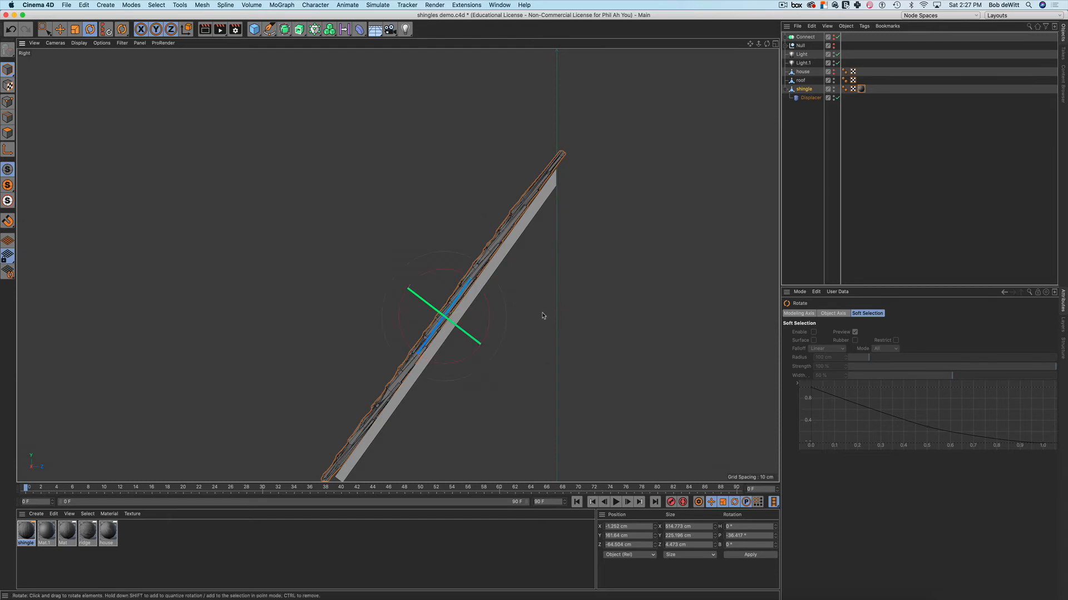
Pan toward the roof peak and reselect the shingle with the Plane Cut tool active
left_click(542, 315)
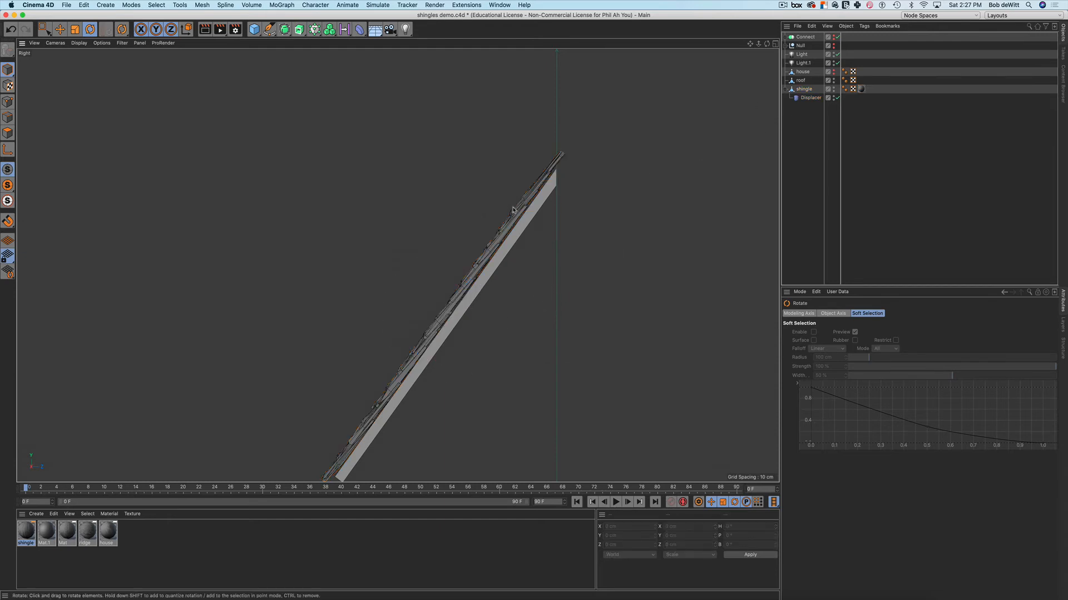
middle_click_drag(428, 248, 398, 265, "alt")
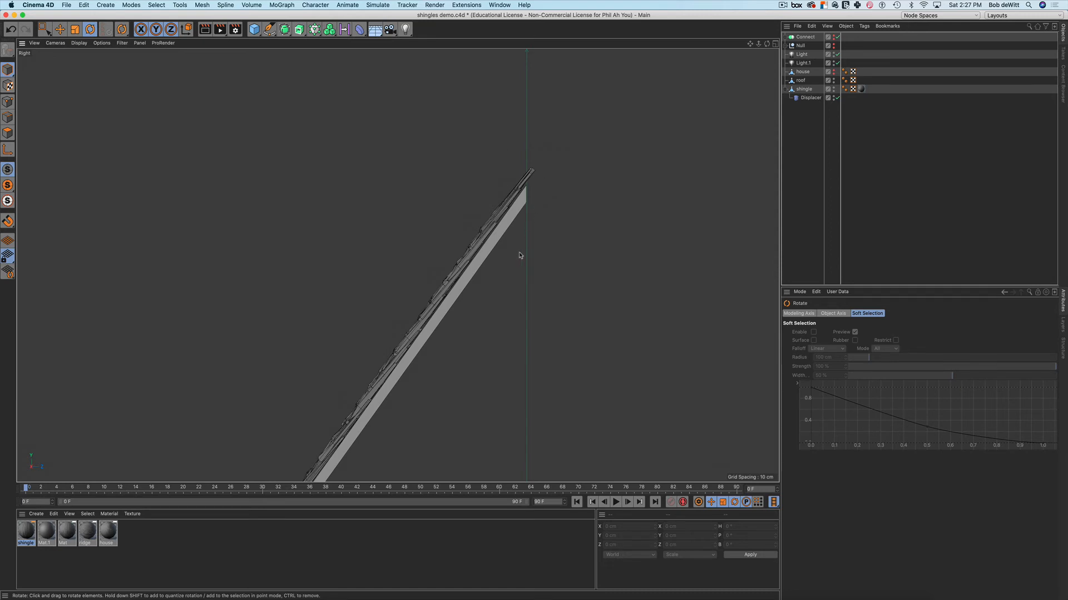
key("k")
key("j")
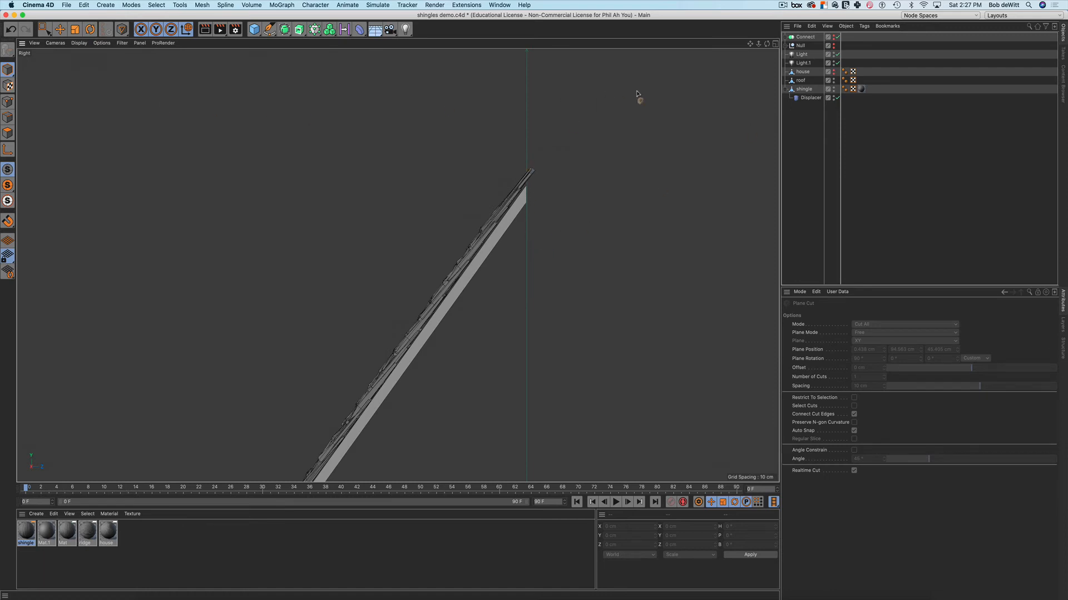
left_click(805, 89)
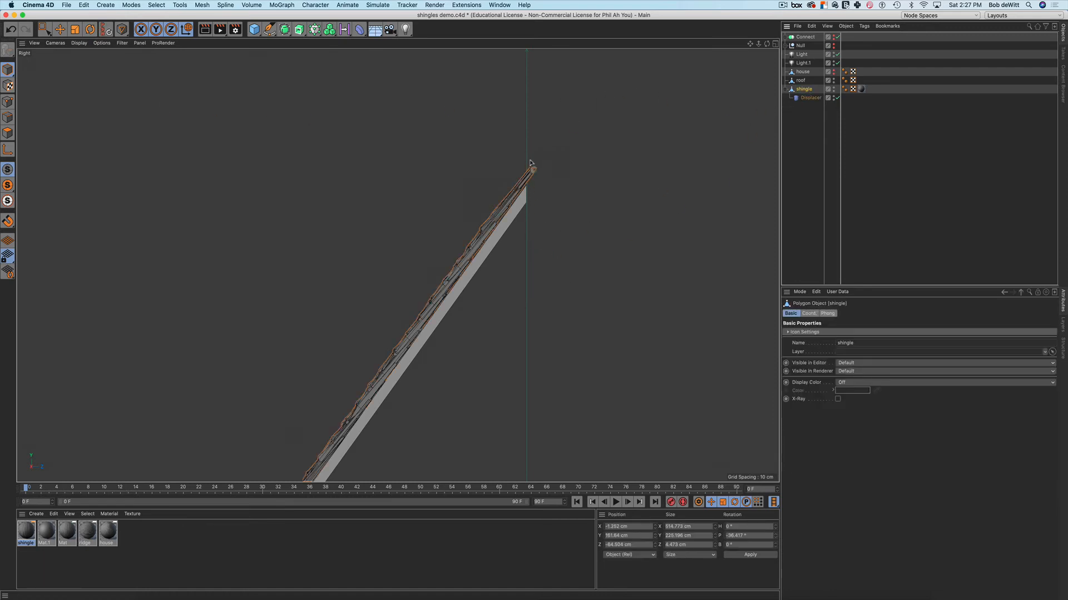
Knife-cut the shingle polygons vertically at the ridge and box-select the strip beyond it
left_click(8, 133)
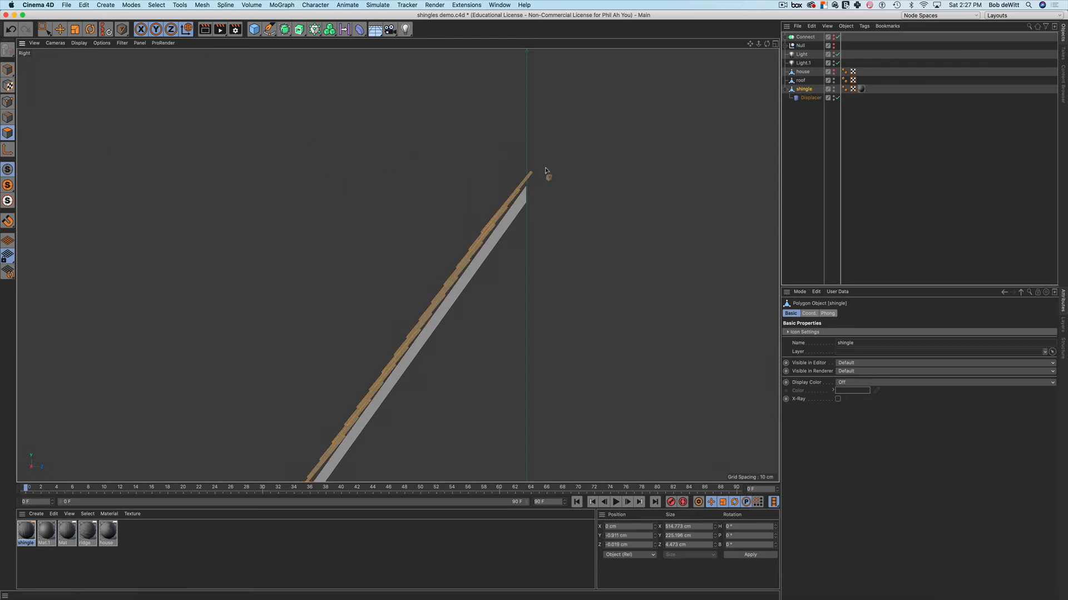
left_click(525, 140)
left_click(527, 253)
key("0")
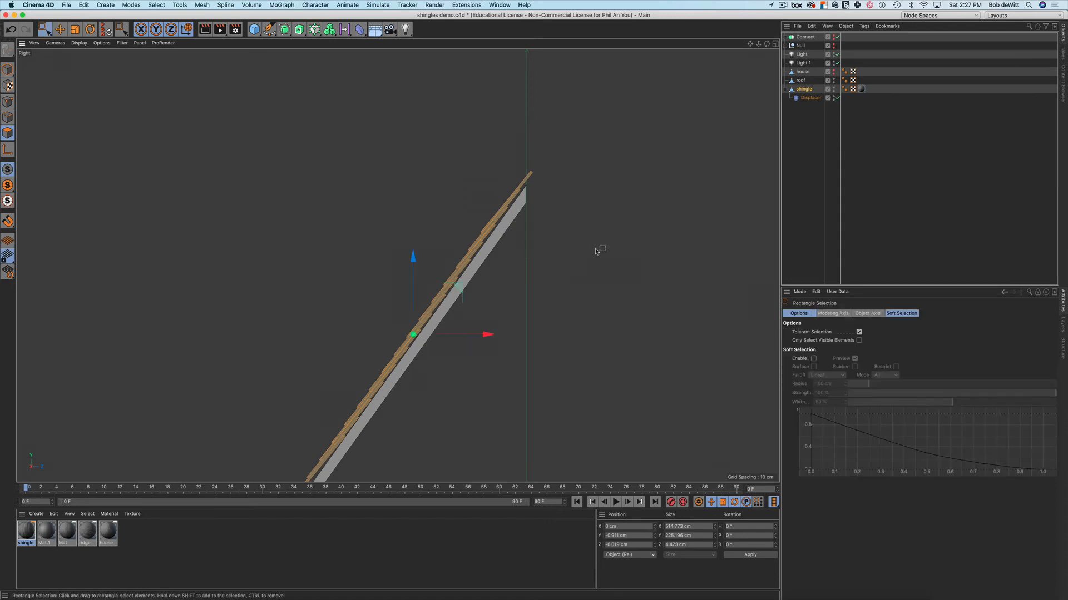
scroll(496, 233, "up", 5)
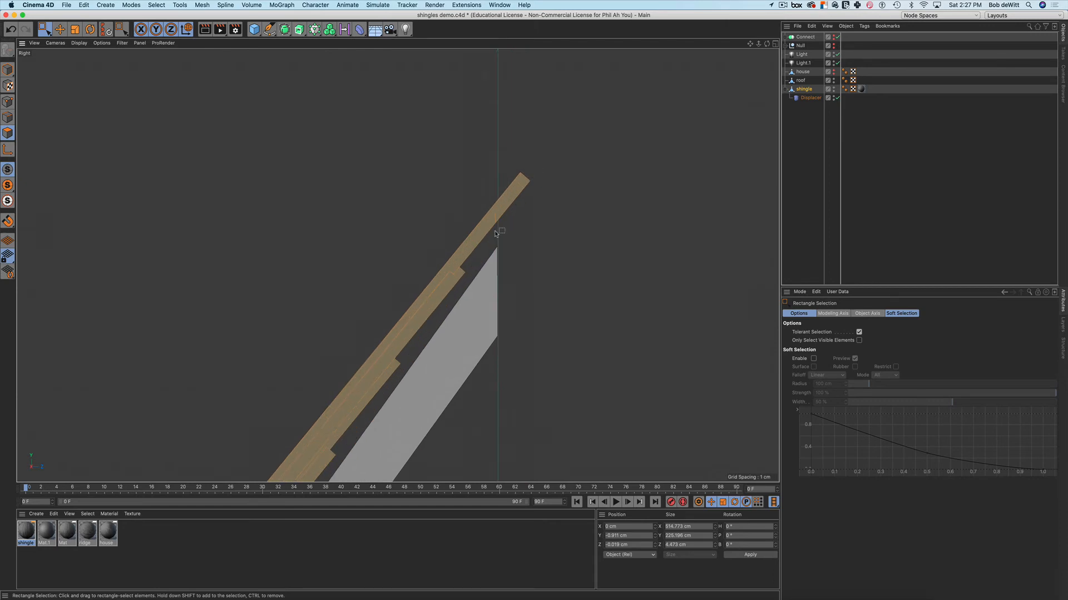
scroll(539, 219, "down", 5)
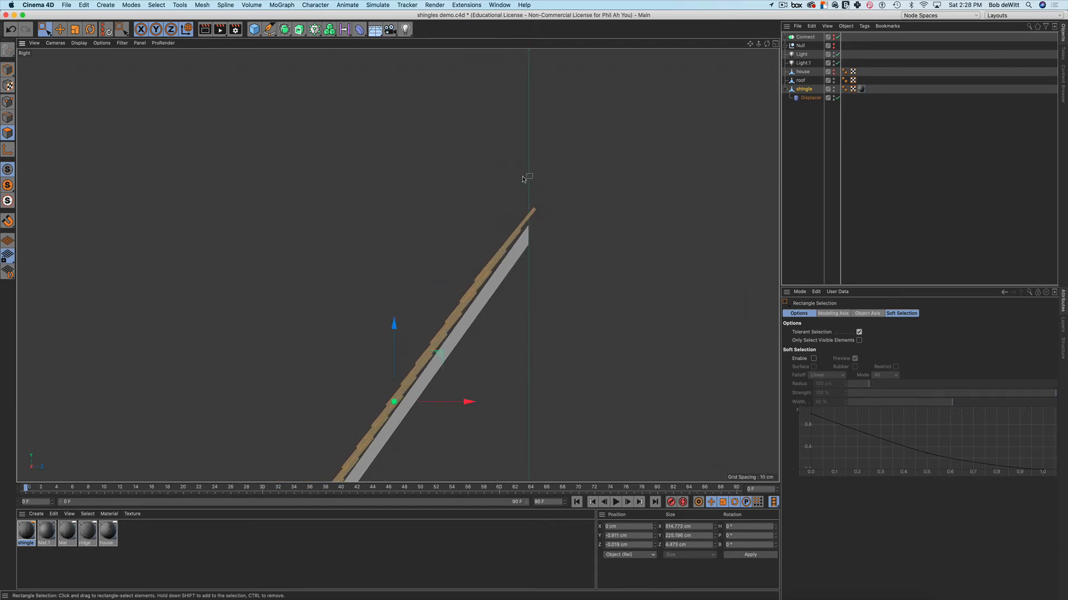
mouse_move(522, 178)
left_mouse_down()
mouse_move(545, 210)
mouse_move(547, 198)
mouse_move(547, 241)
left_mouse_up()
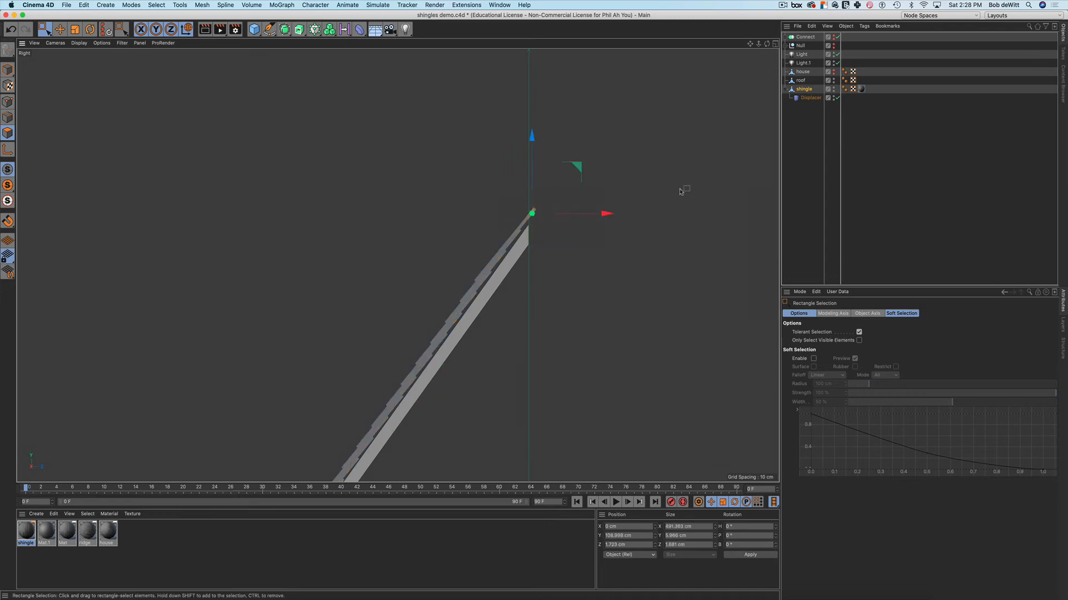
middle_click(547, 198)
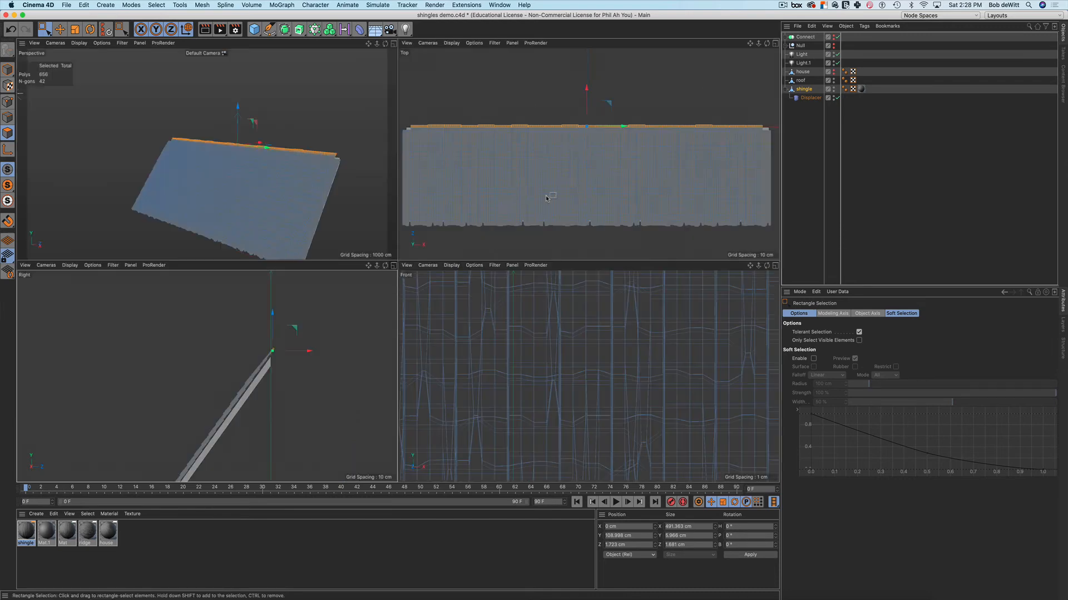
Deselect all, preview the shingles in a temporary render region, then maximise the Right view
left_click(382, 124)
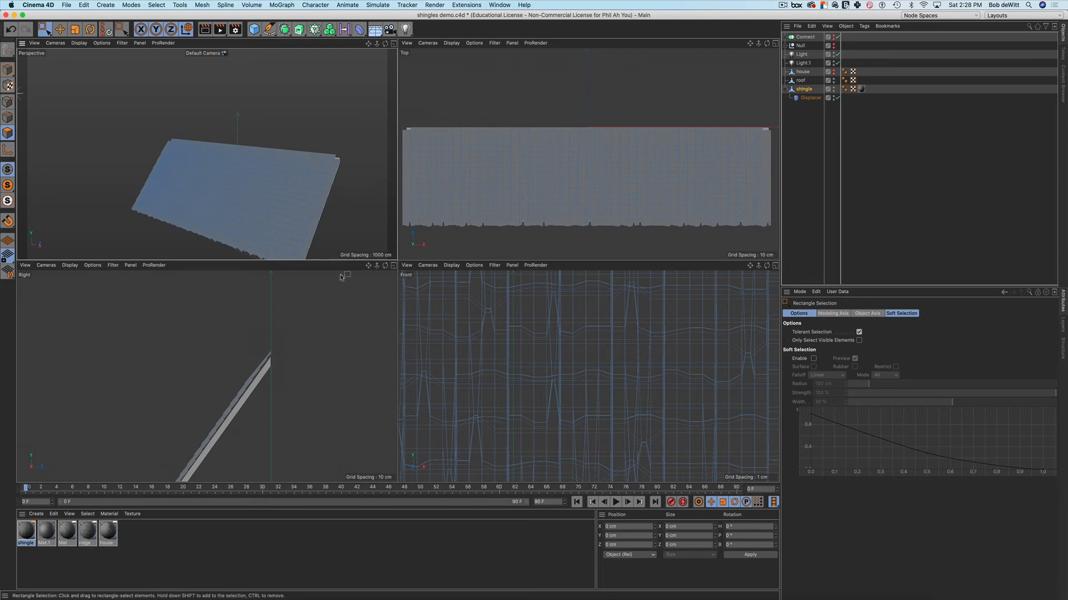
left_click_drag(326, 136, 262, 130, "alt")
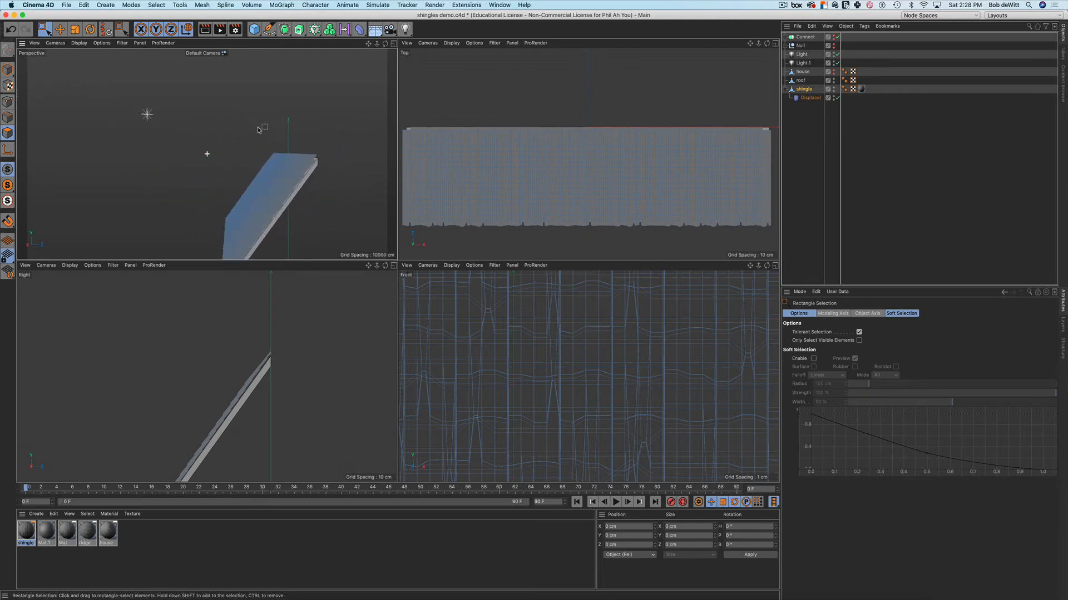
left_click_drag(247, 173, 280, 177, "alt")
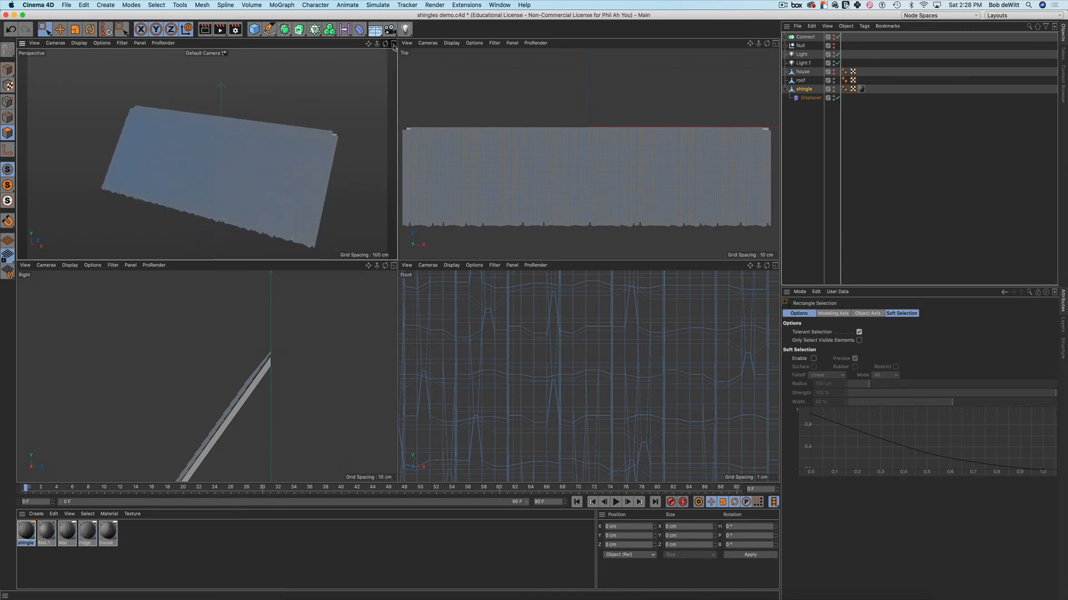
key("alt+r")
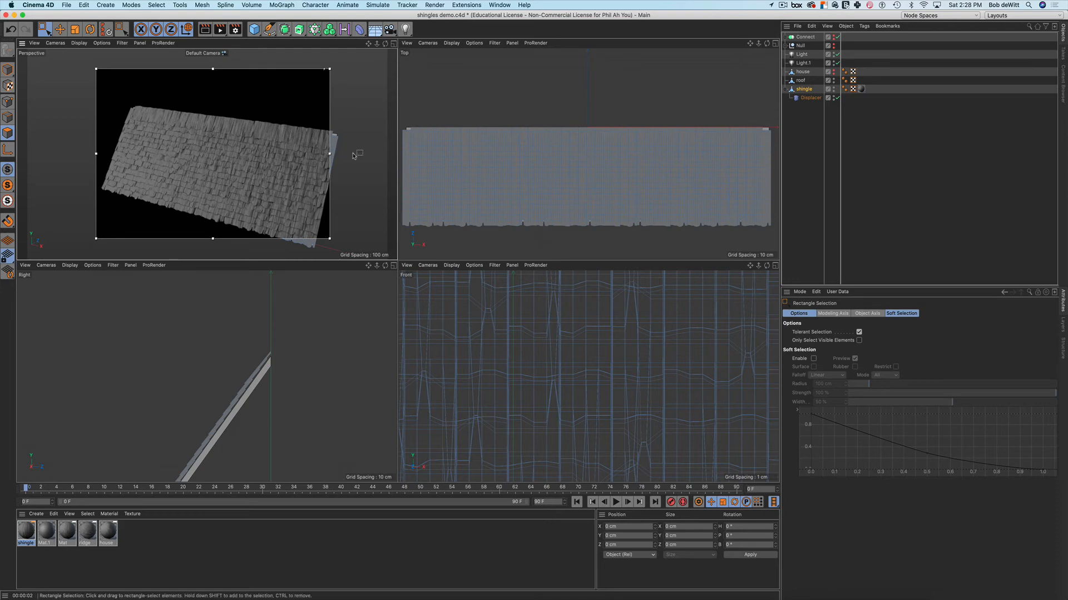
key("alt+r")
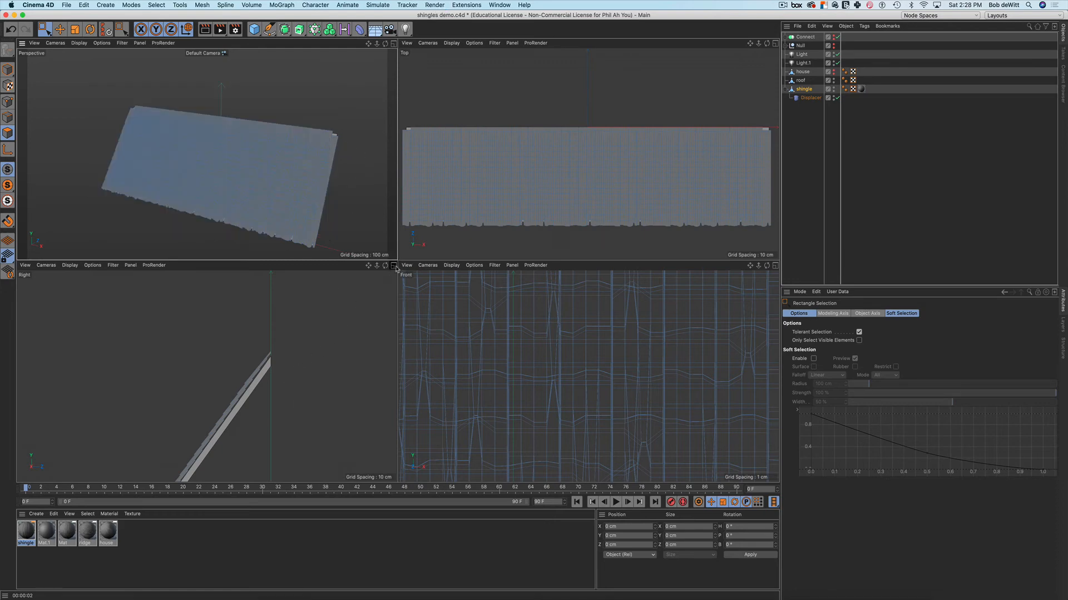
middle_click(392, 338)
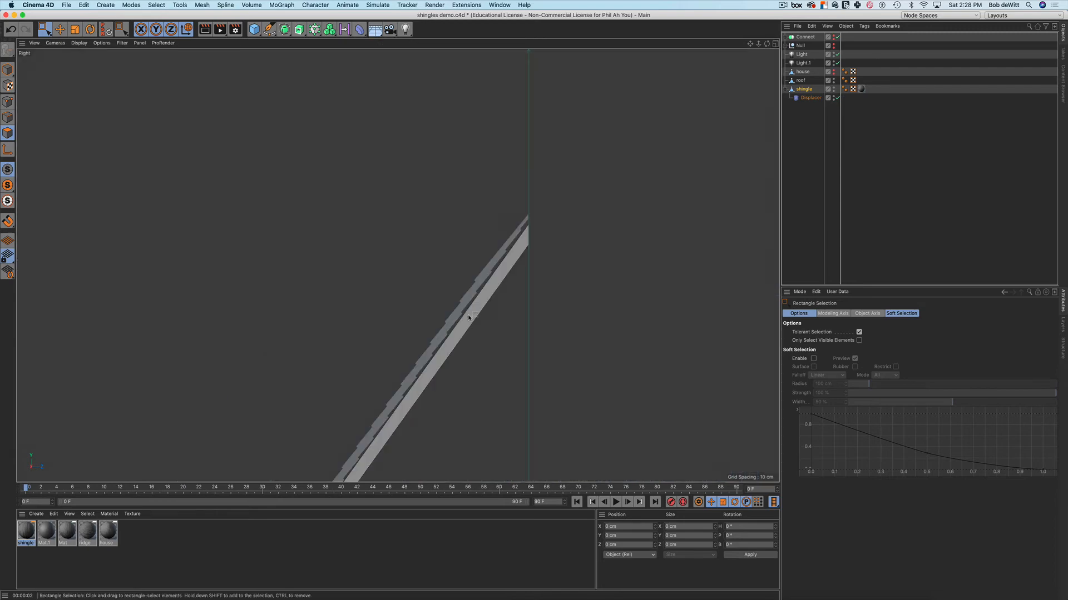
Mirror the roof object across the ridge line in the framed side view
key("h")
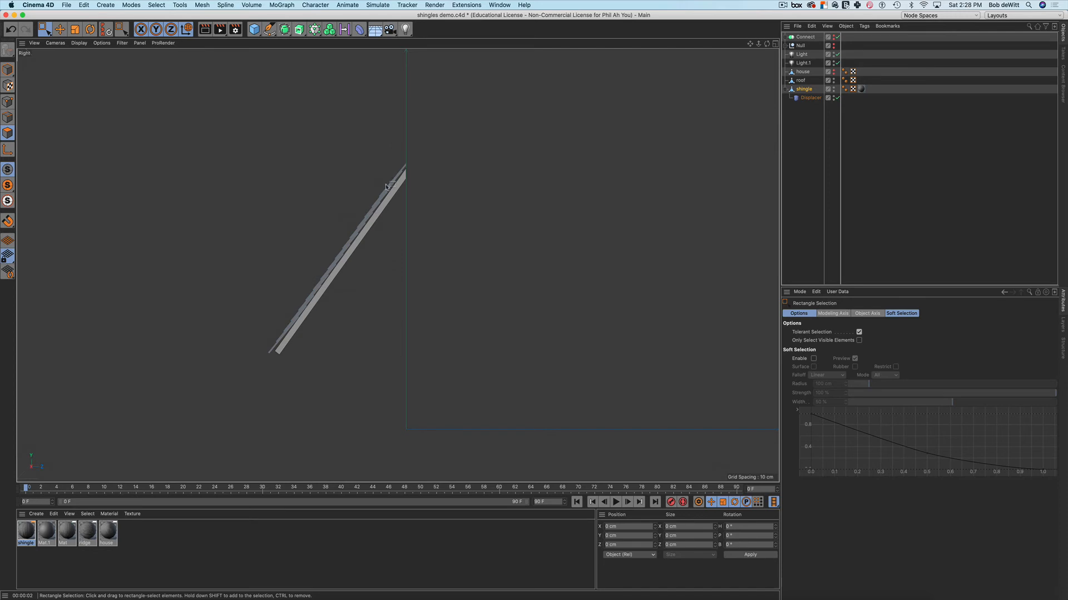
left_click(801, 80)
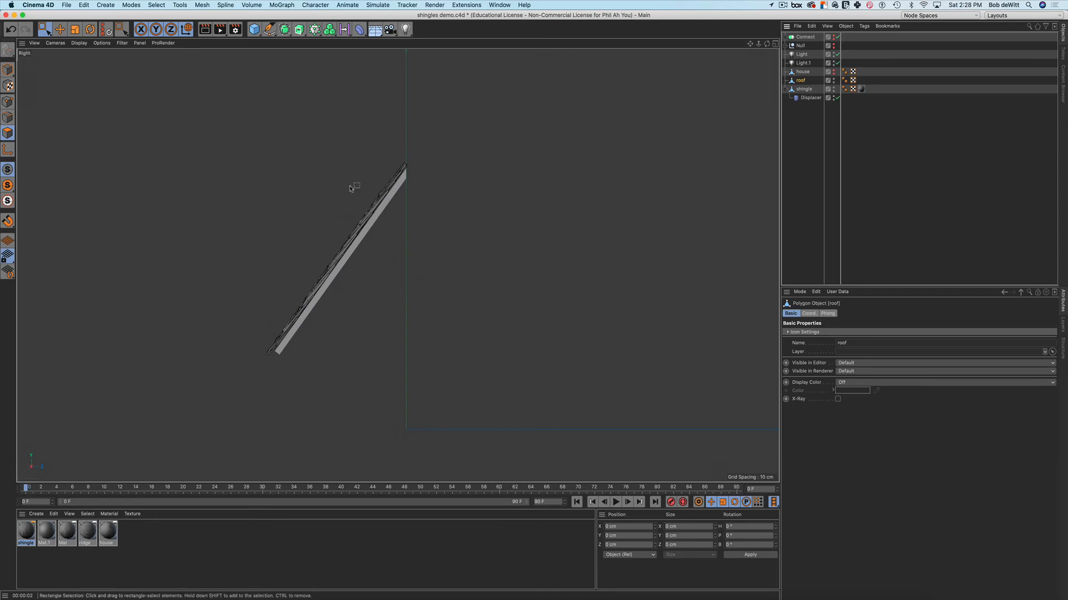
right_click(473, 170)
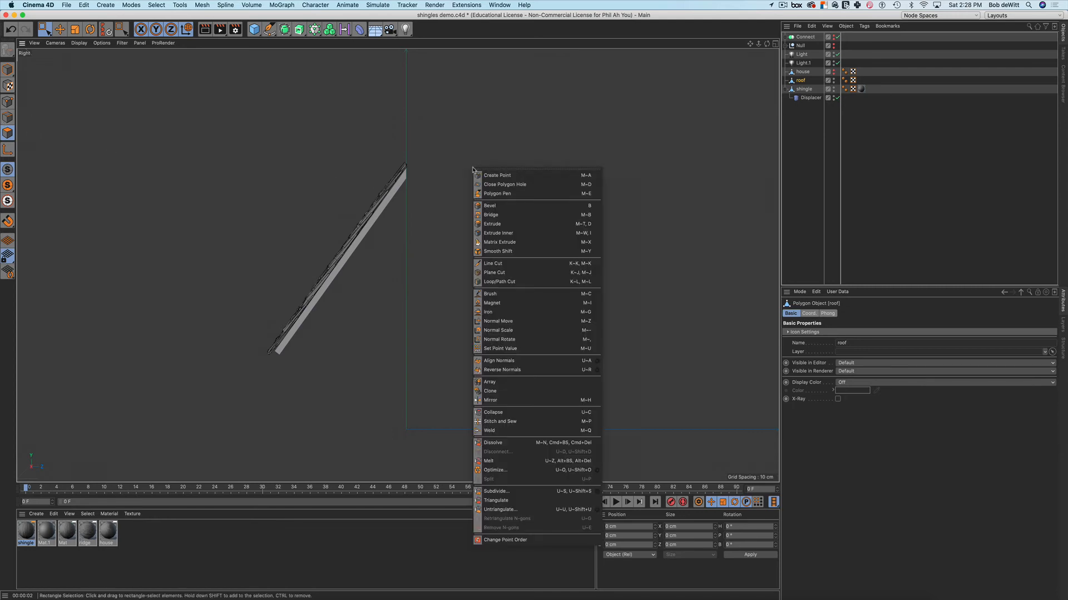
left_click(489, 400)
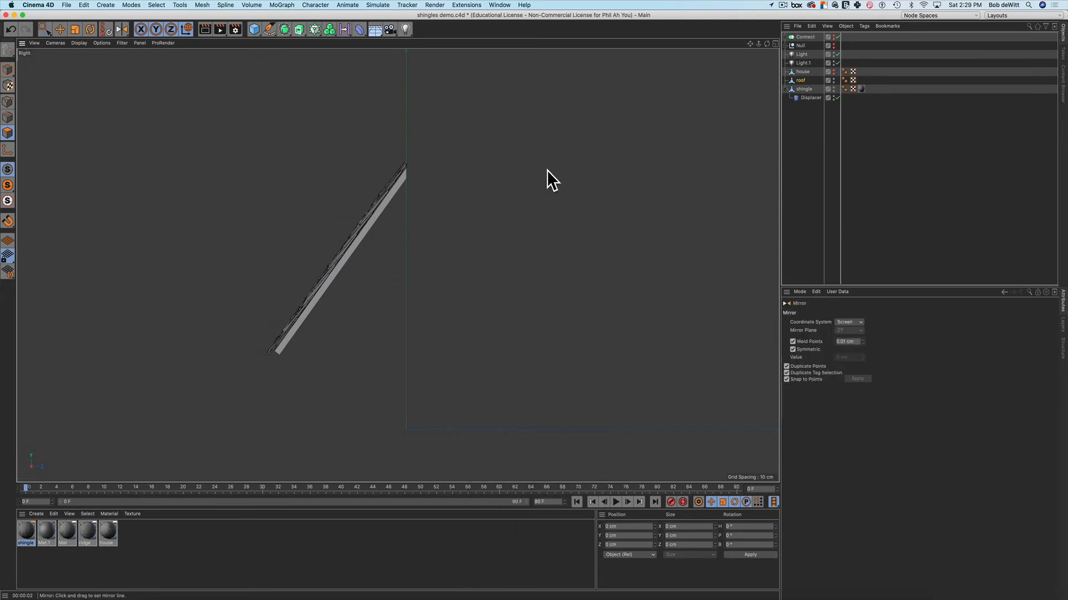
left_click(407, 182)
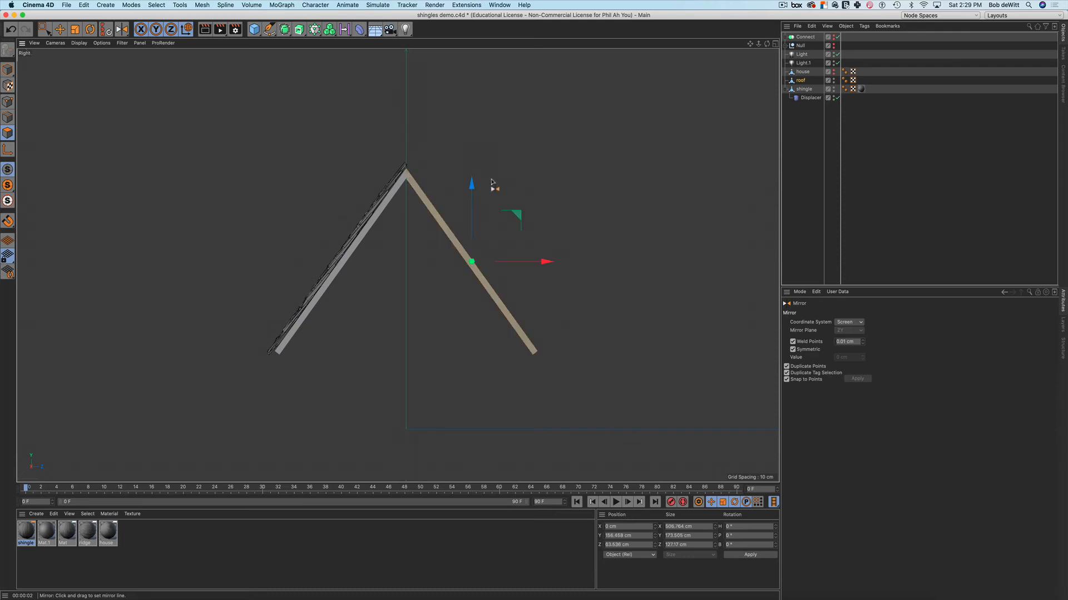
key("space")
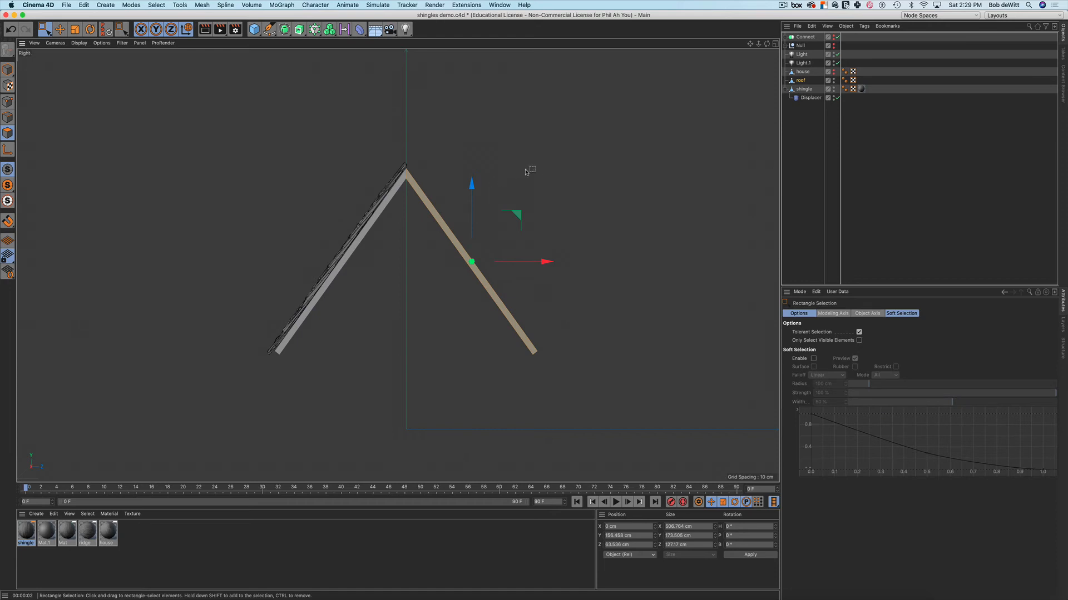
Mirror the shingle object onto the opposite roof slope and return to four views
left_click(804, 89)
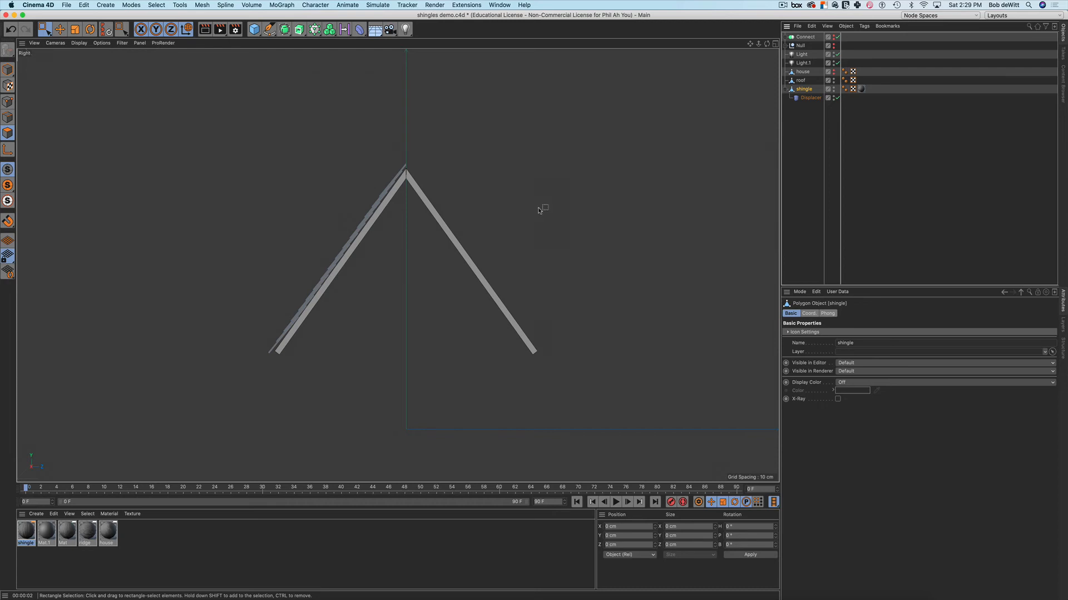
right_click(554, 201)
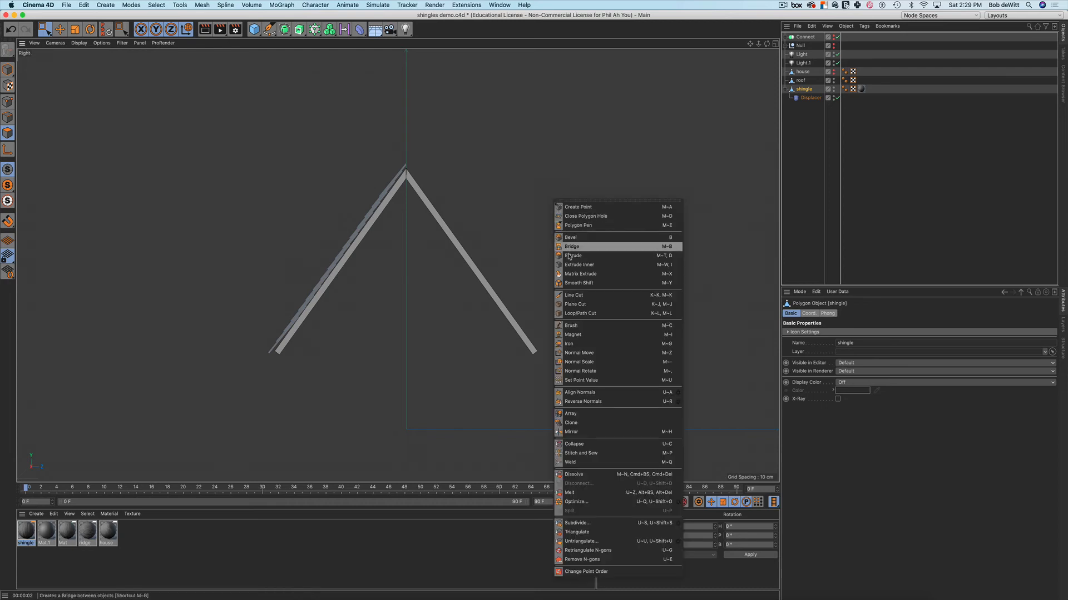
left_click(577, 432)
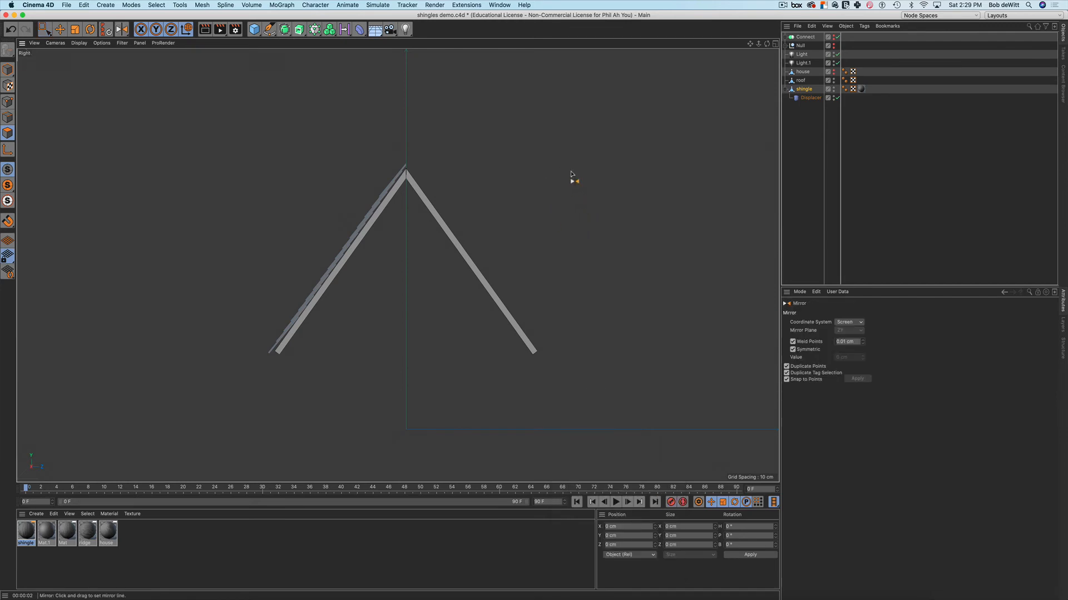
left_click(406, 173)
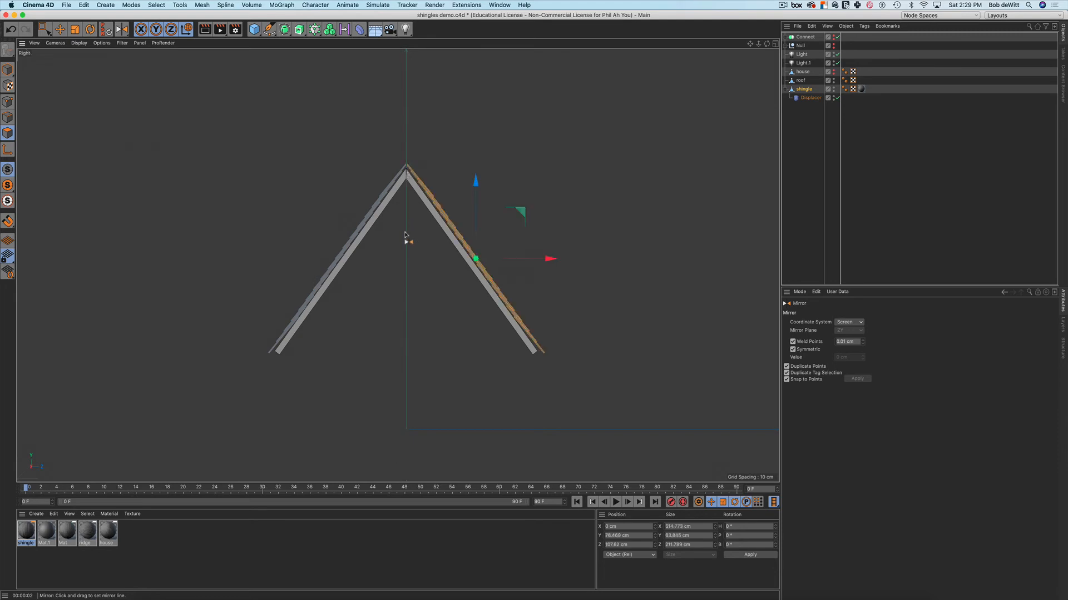
key("0")
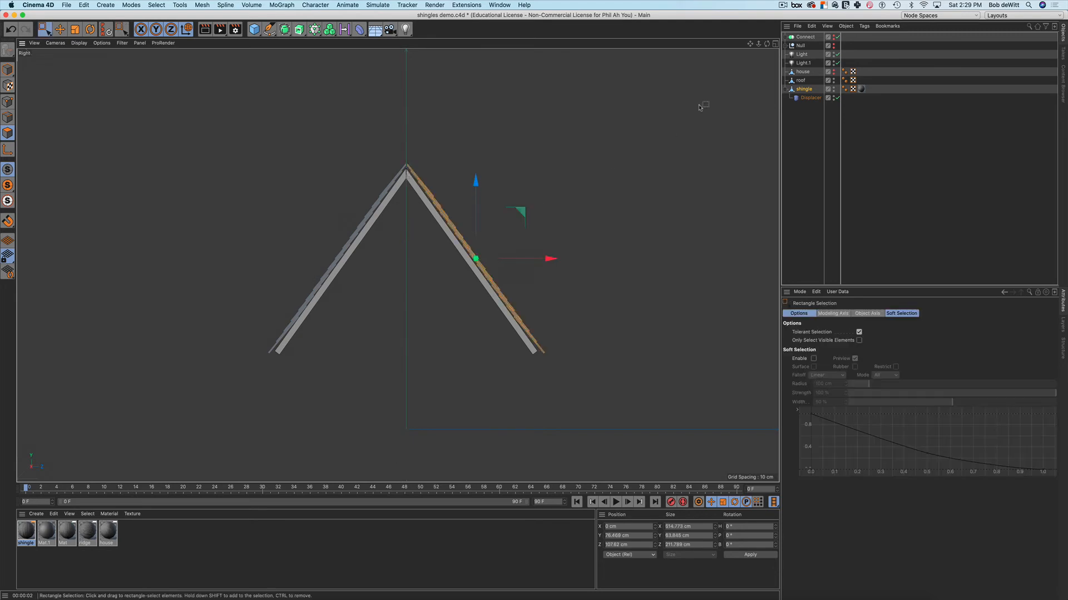
left_click(775, 44)
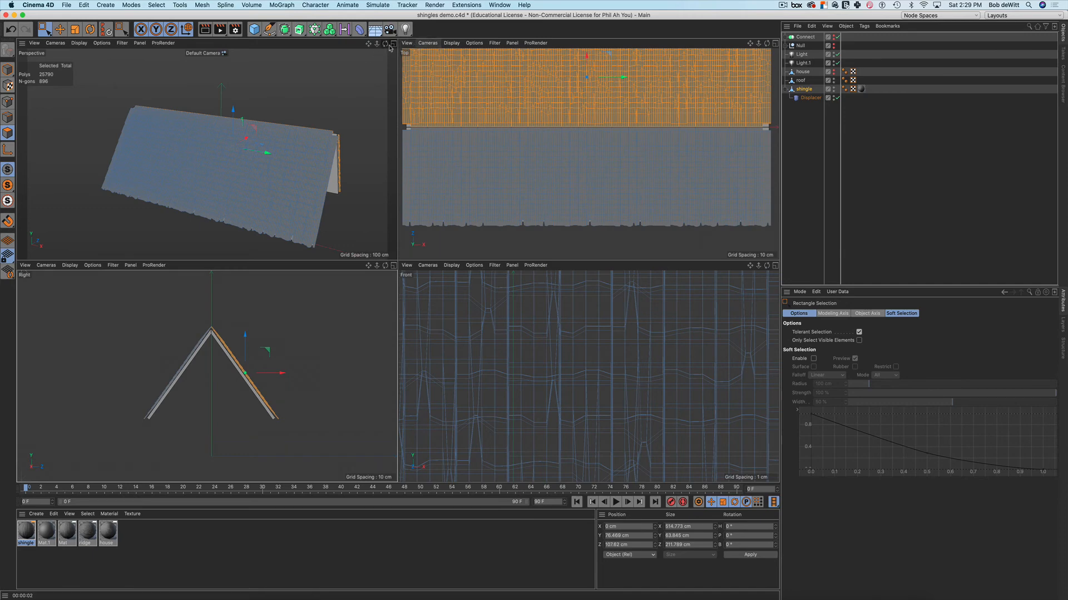
Maximise the Perspective viewport and orbit toward the shingled roof slope
left_click(393, 44)
left_click(393, 45)
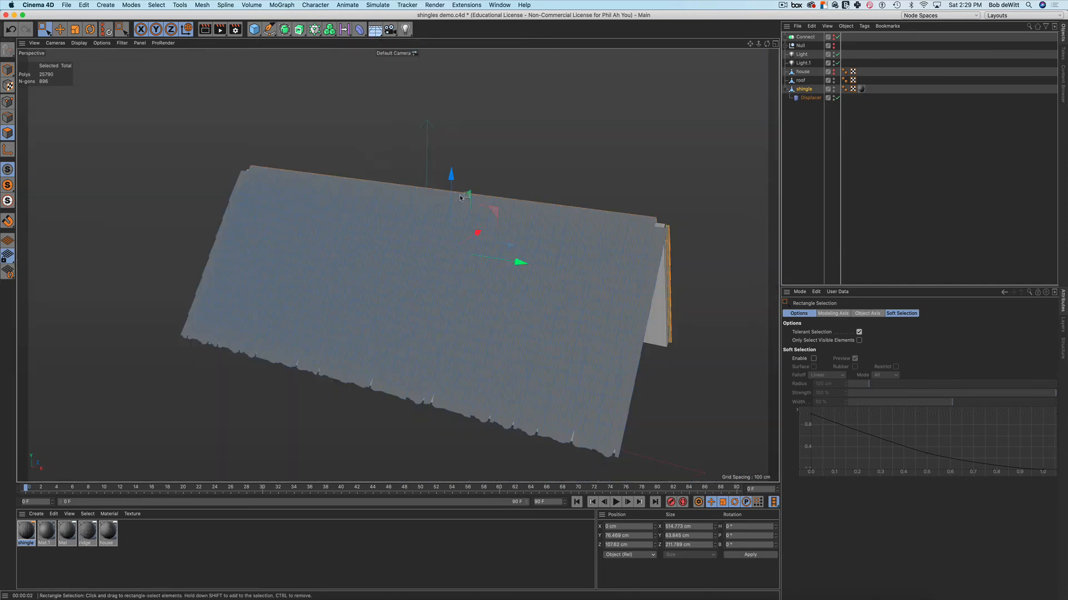
middle_click_drag(434, 178, 338, 123, "alt")
left_click_drag(356, 130, 257, 121, "alt")
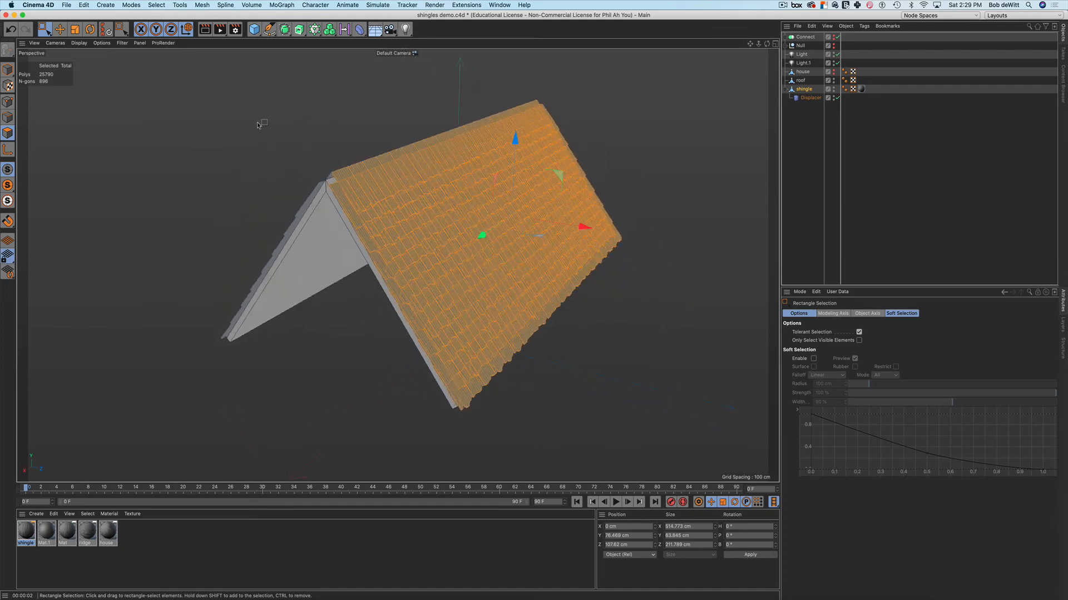
Switch to Live Selection, deselect the shingles and orbit in close to view the other slope
key("9")
left_click(269, 149)
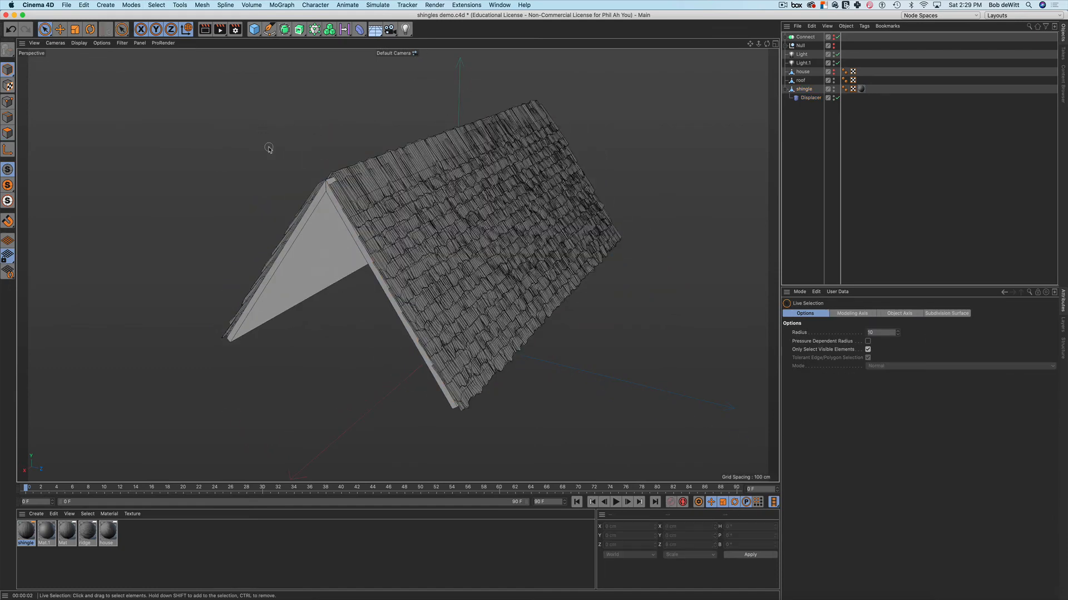
left_click_drag(357, 223, 524, 188, "alt")
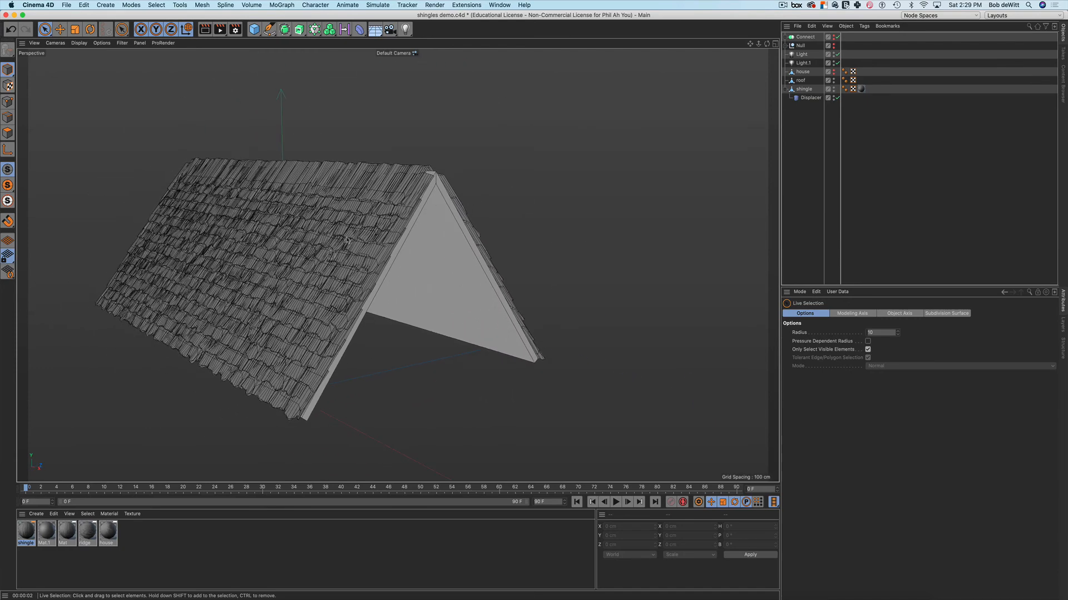
left_click_drag(276, 199, 473, 230, "alt")
left_click_drag(416, 253, 535, 253, "alt")
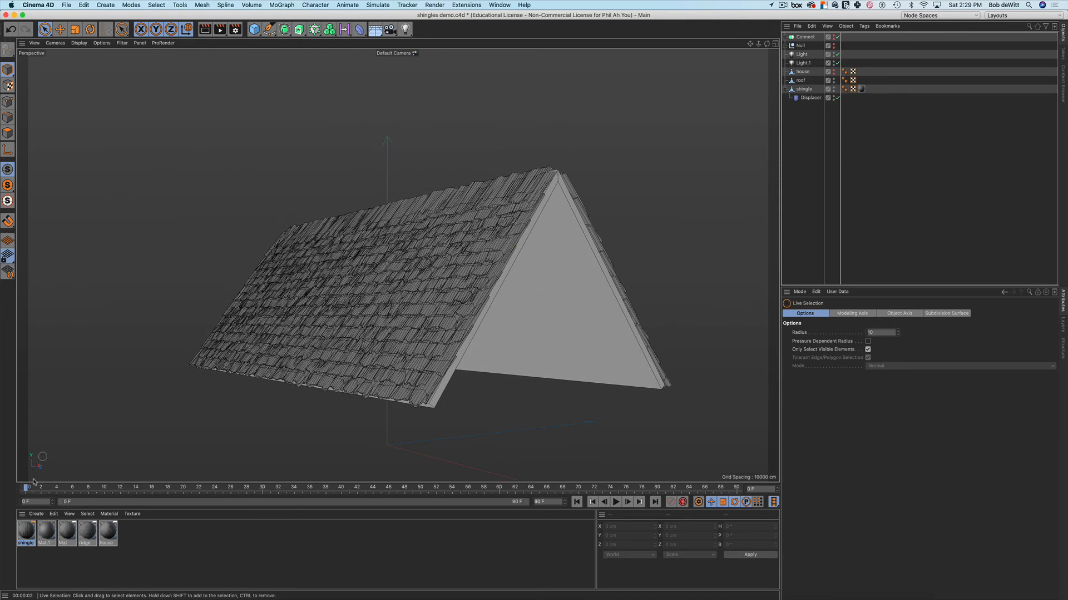
Preview the gable end with the Interactive Render Region, then turn it off again
key("alt+r")
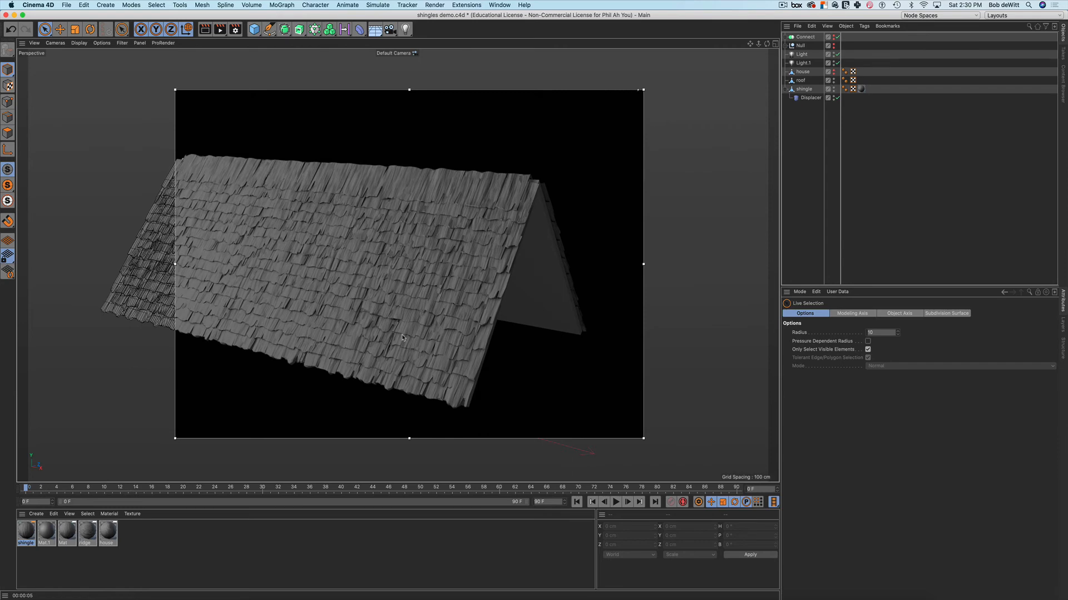
left_click_drag(402, 338, 508, 351, "alt")
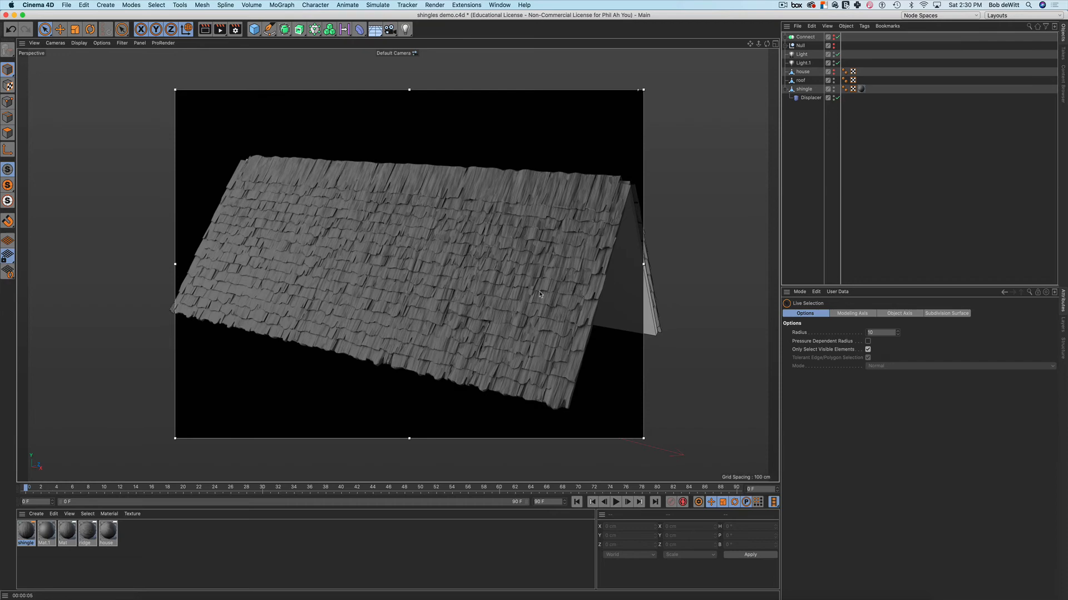
key("alt+r")
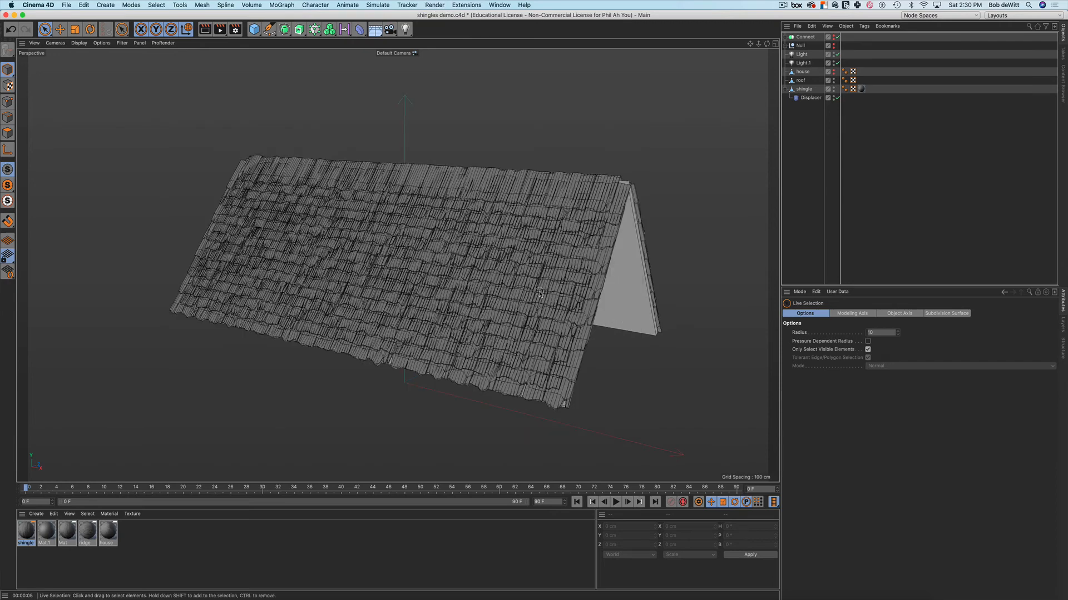
Reselect the shingle object and enter Polygon mode, looking down on the roof
left_click(803, 89)
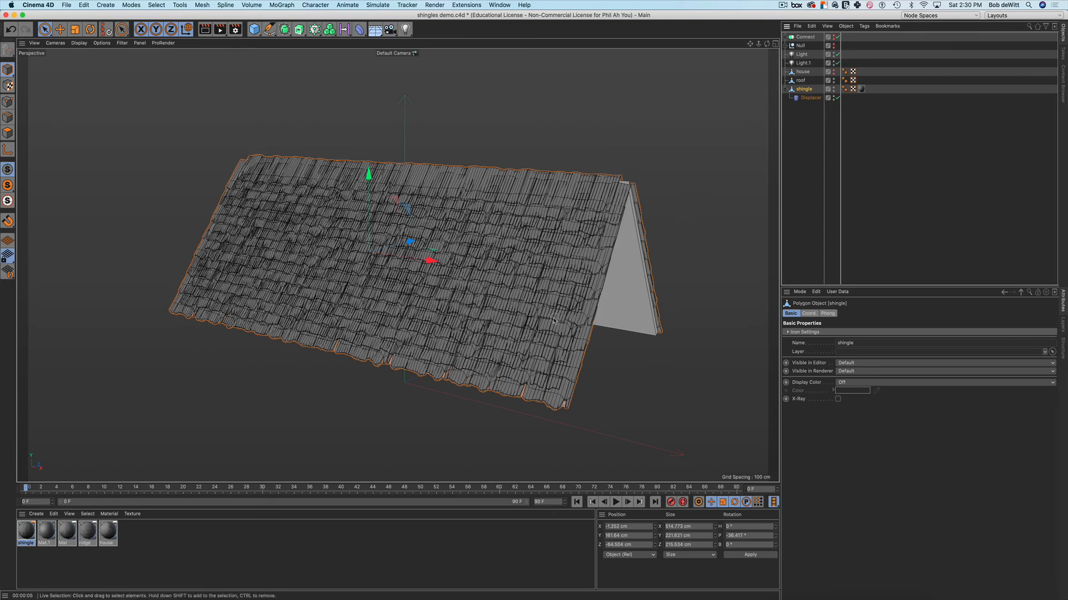
mouse_move(575, 298)
left_mouse_down("alt")
mouse_move(580, 323)
mouse_move(577, 298)
mouse_move(567, 305)
left_mouse_up("alt")
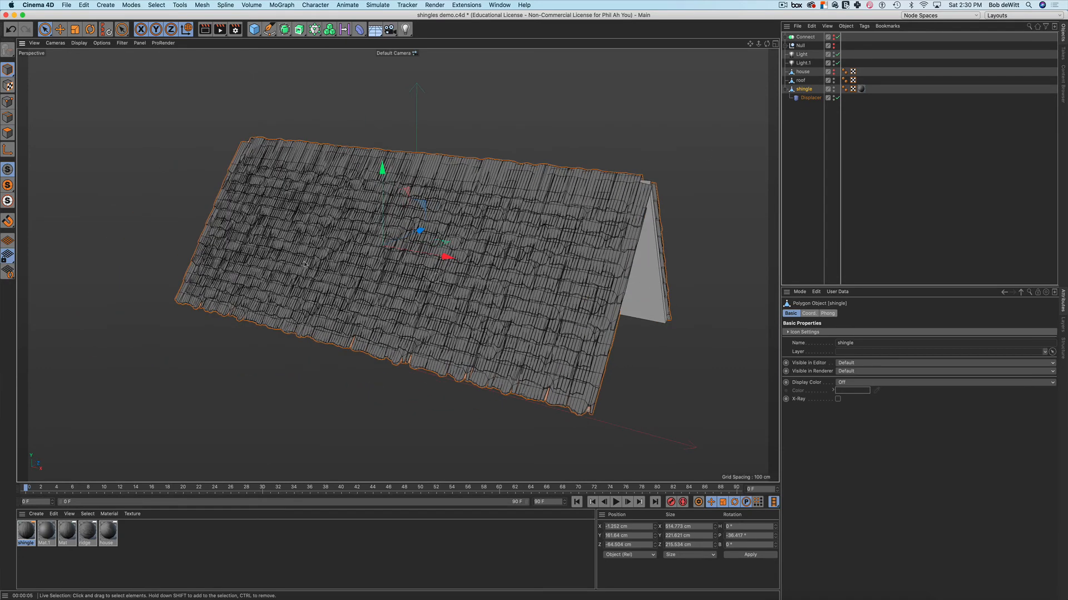
left_click(7, 134)
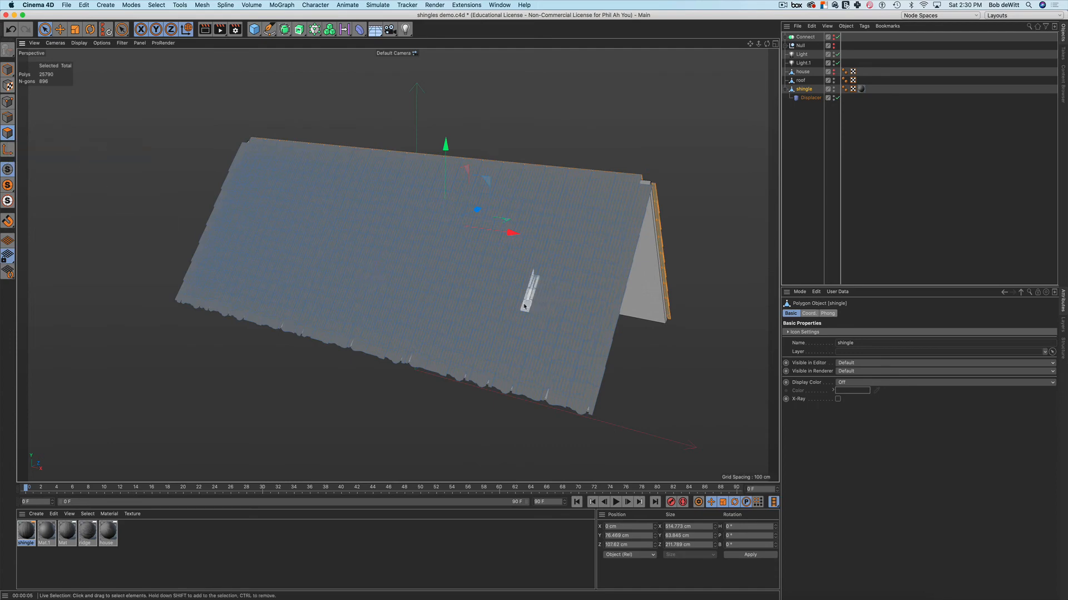
Try pushing a selected shingle group along Z, then undo it and clear the selection
left_click(553, 286)
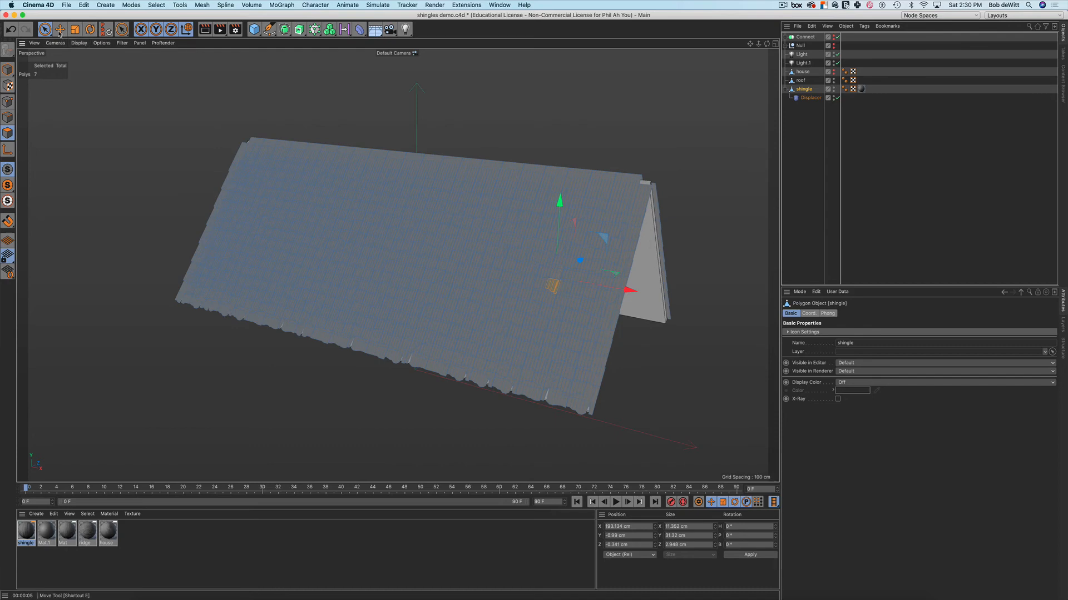
key("e")
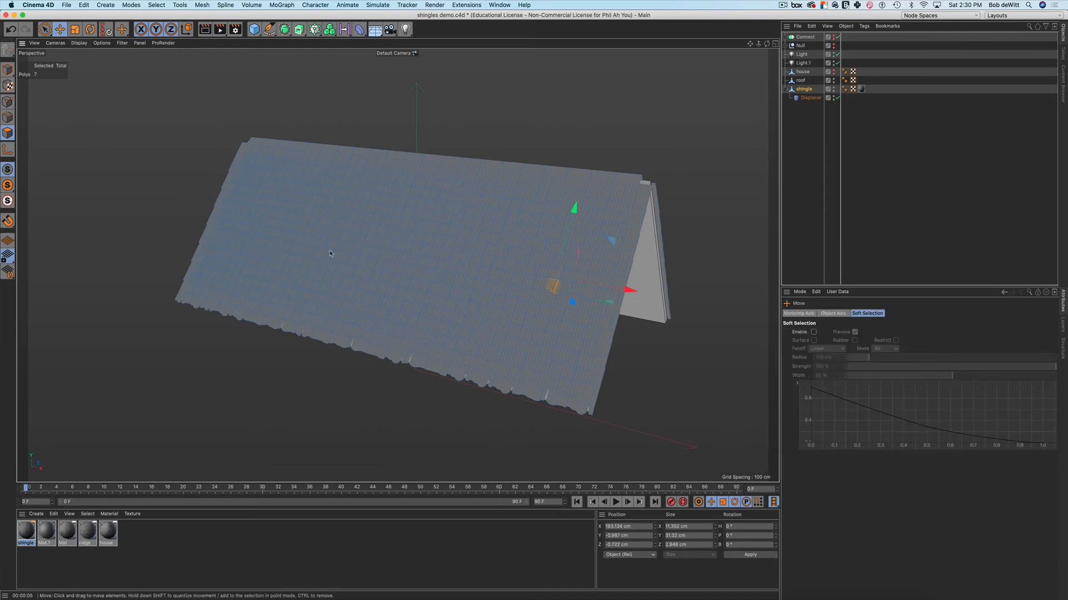
double_click(553, 288)
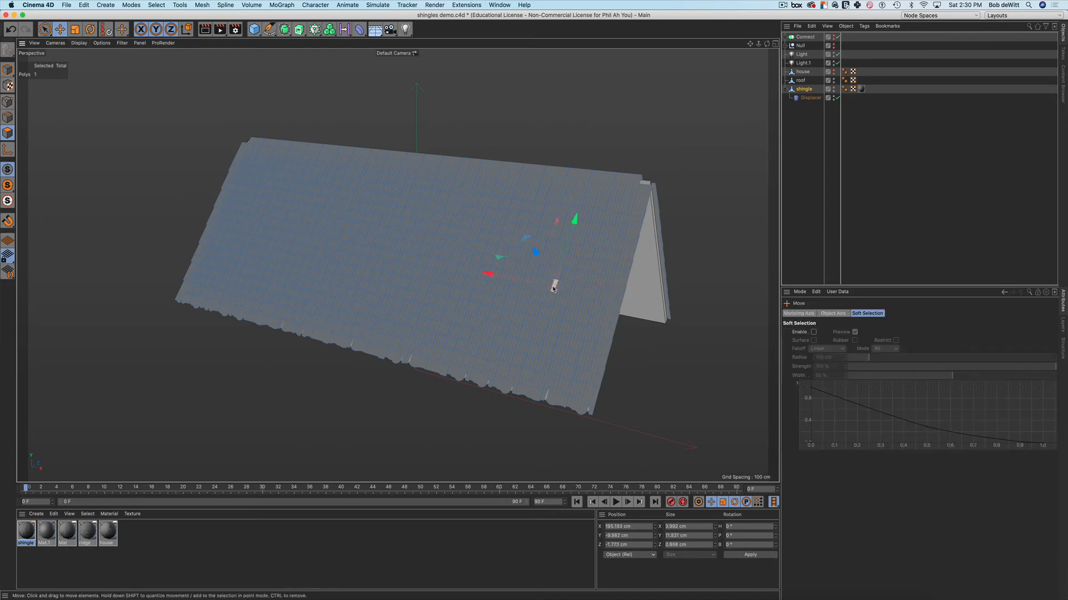
scroll(579, 271, "up", 5)
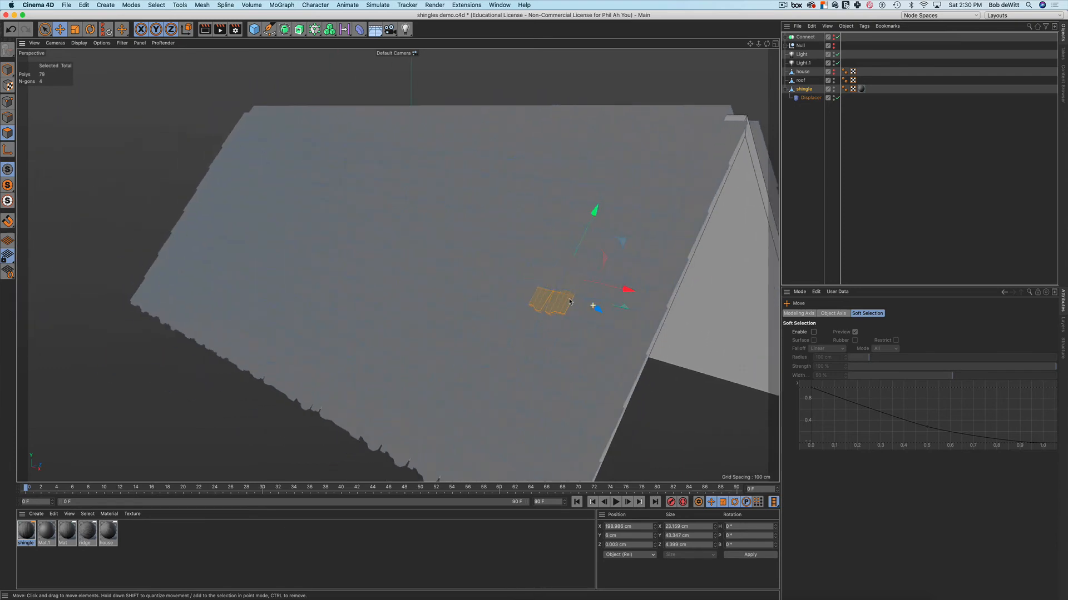
left_click_drag(569, 302, 539, 295, "alt")
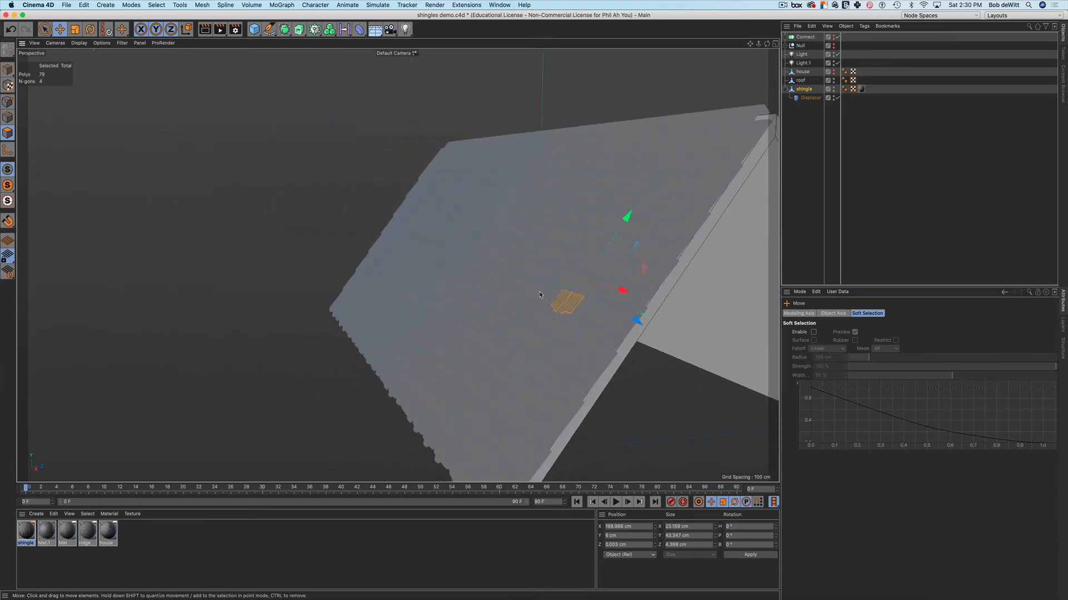
left_click_drag(636, 317, 671, 338)
key("super+z")
left_click(675, 330)
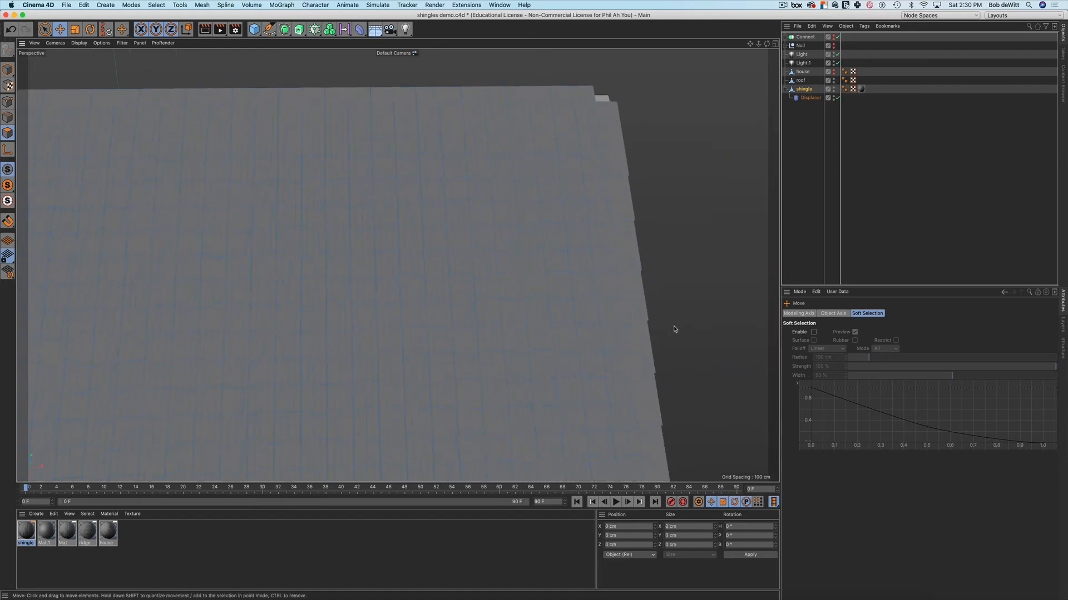
Rotate one shingle tile about -24° out of line with its row, then deselect it
scroll(658, 306, "down", 6)
left_click_drag(647, 304, 584, 292, "alt")
double_click(492, 266)
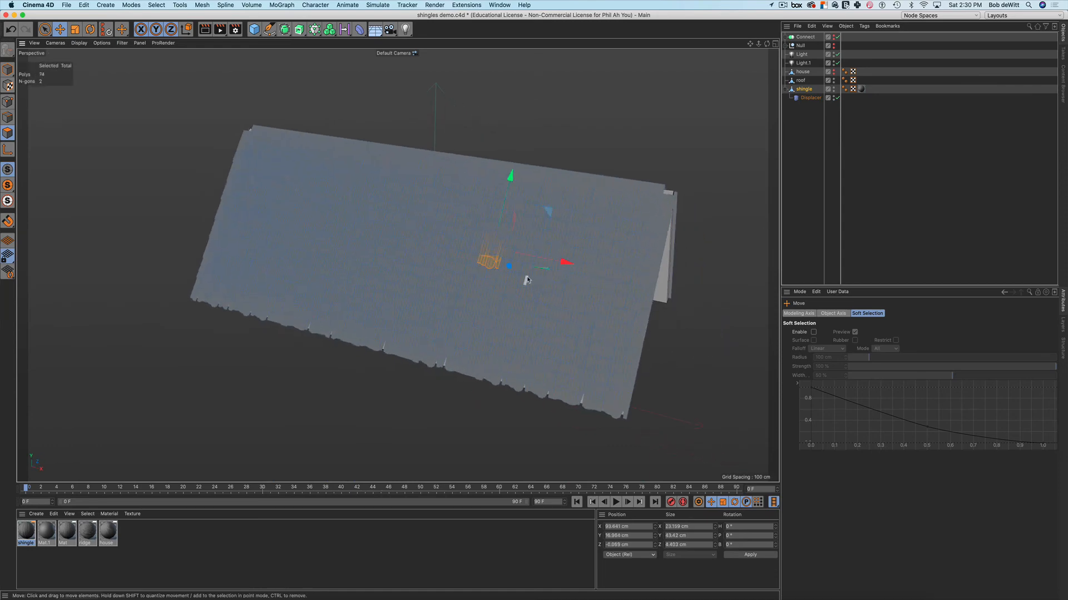
key("r")
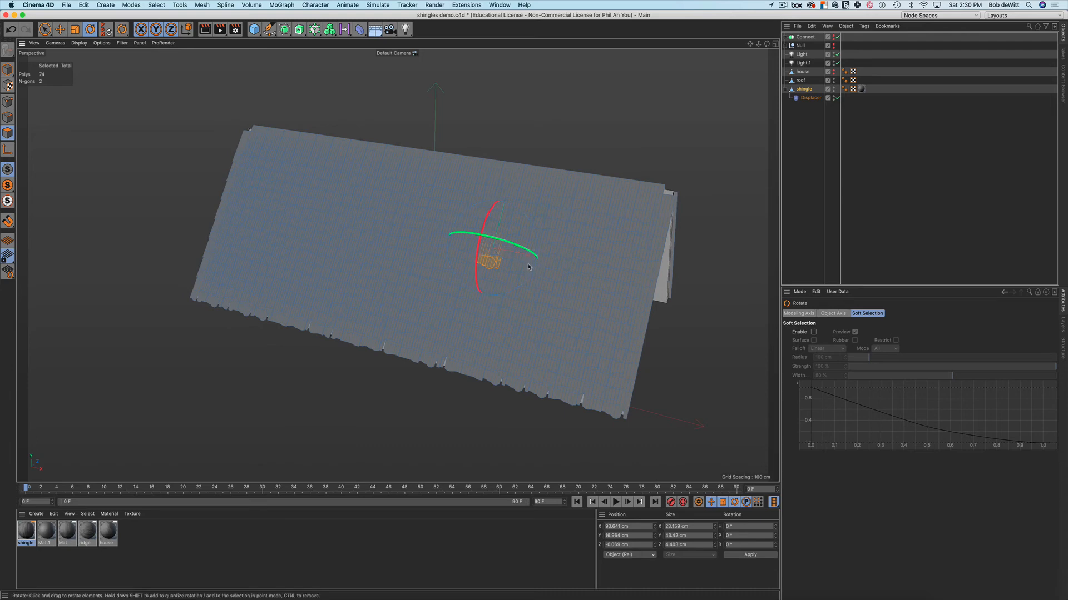
left_click_drag(534, 267, 550, 255)
left_click(491, 405)
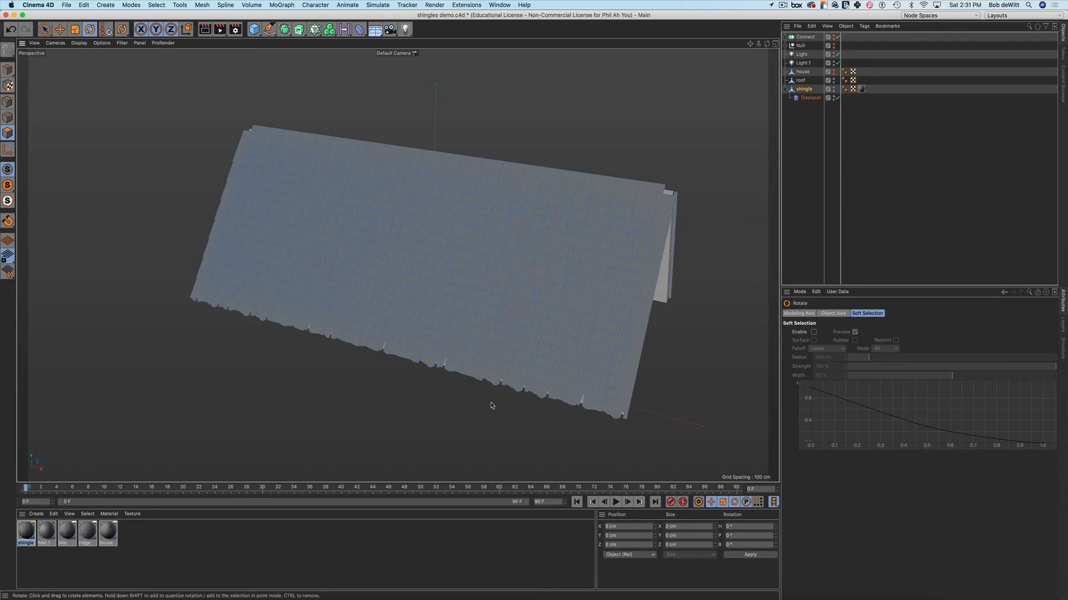
Orbit around the roof and turn on the Interactive Render Region
left_click_drag(483, 377, 310, 195, "alt")
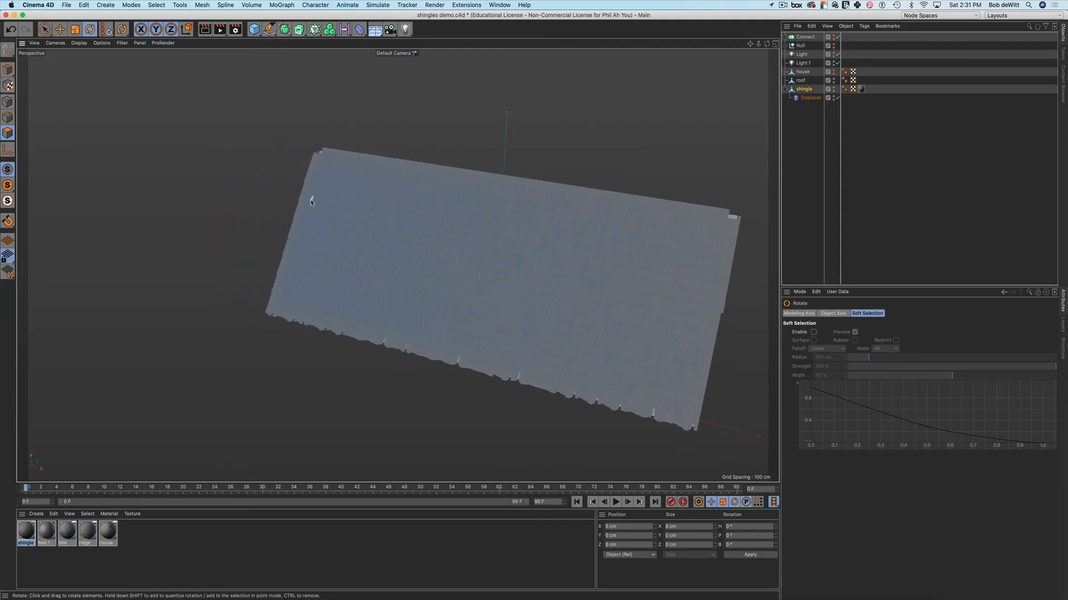
left_click(390, 346)
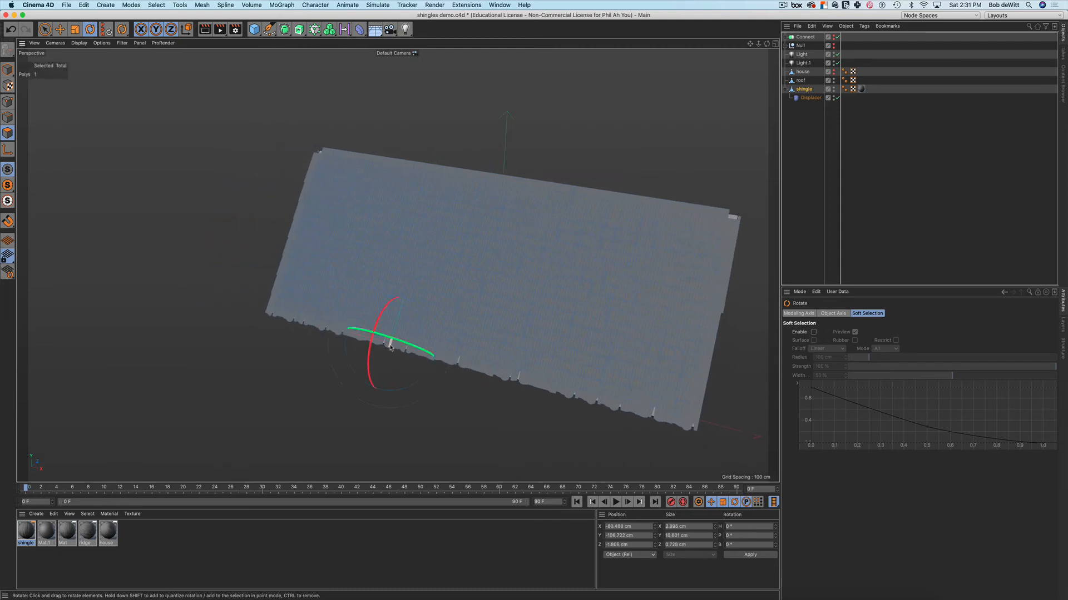
left_click(383, 356)
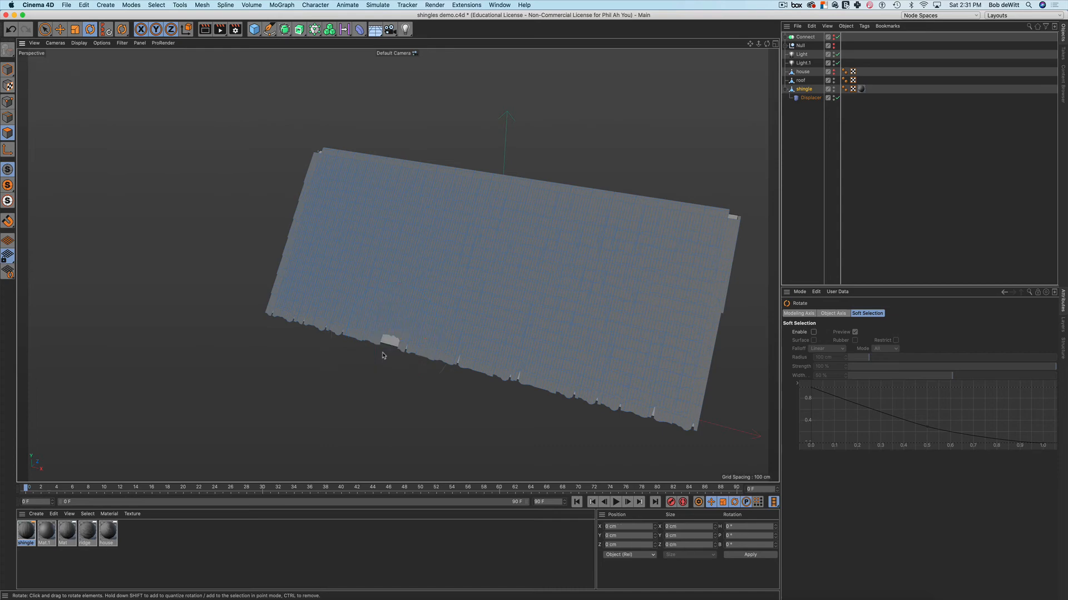
key("alt+r")
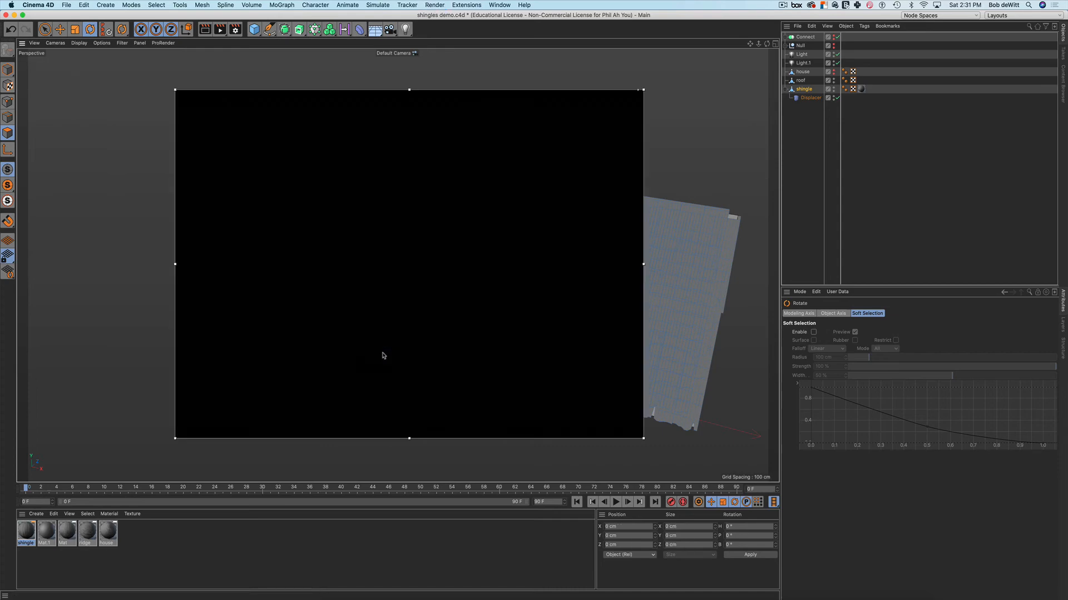
Select a shingle tile and shift it slightly left along X
middle_click_drag(552, 296, 464, 279, "alt")
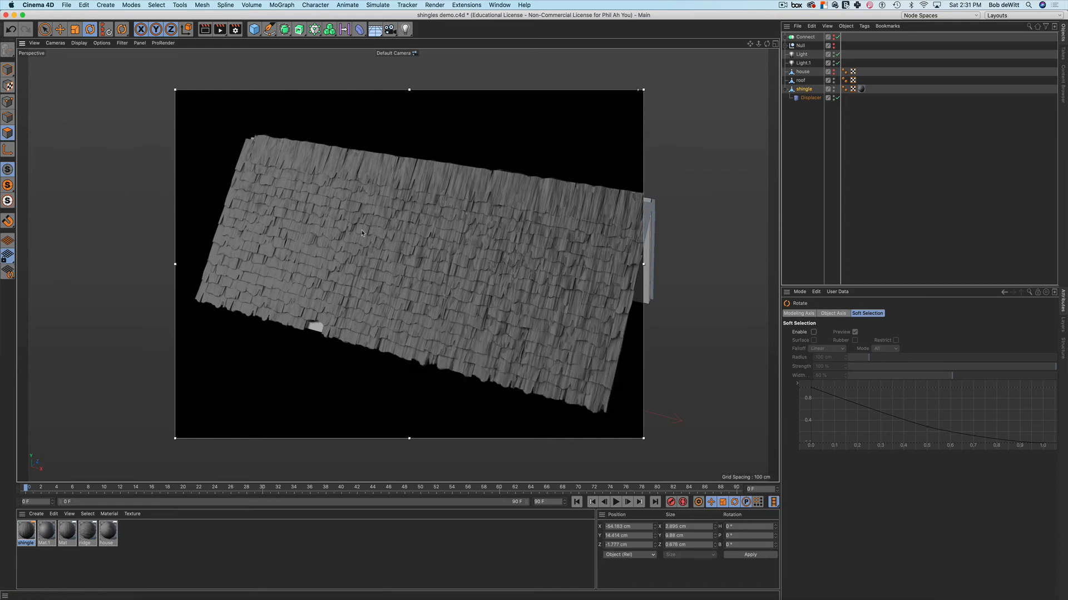
double_click(372, 231)
key("e")
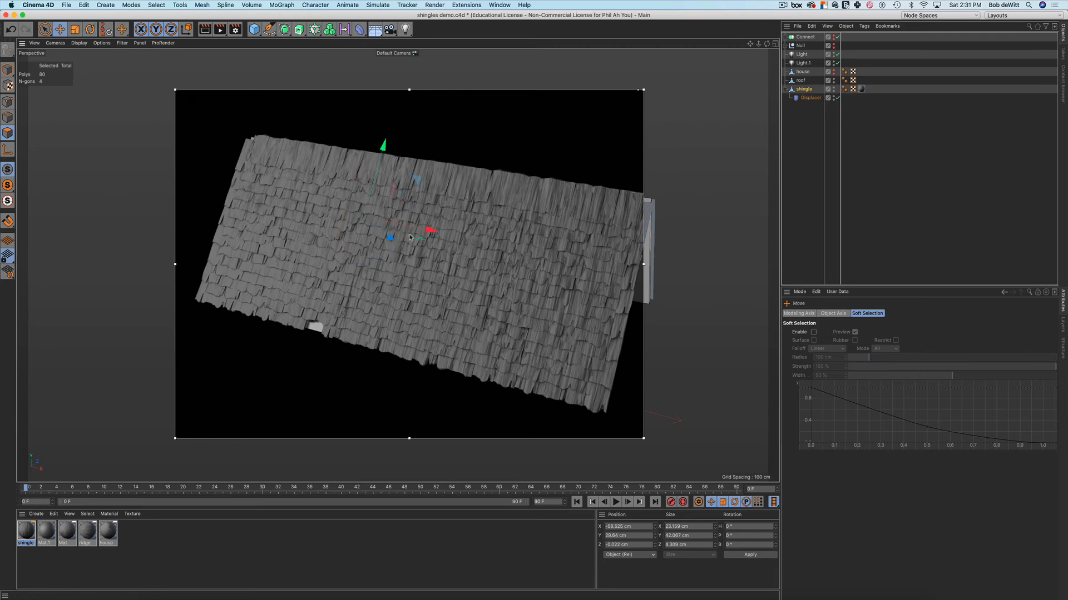
left_click_drag(427, 231, 418, 229)
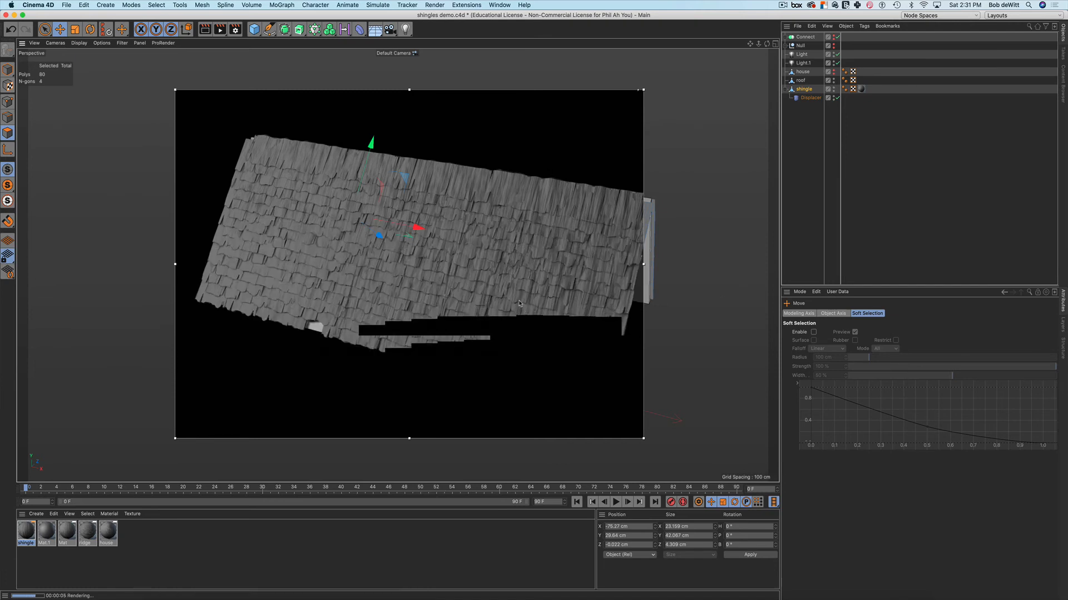
Select a different shingle tile and rotate it about -34° askew from its neighbours
double_click(265, 222)
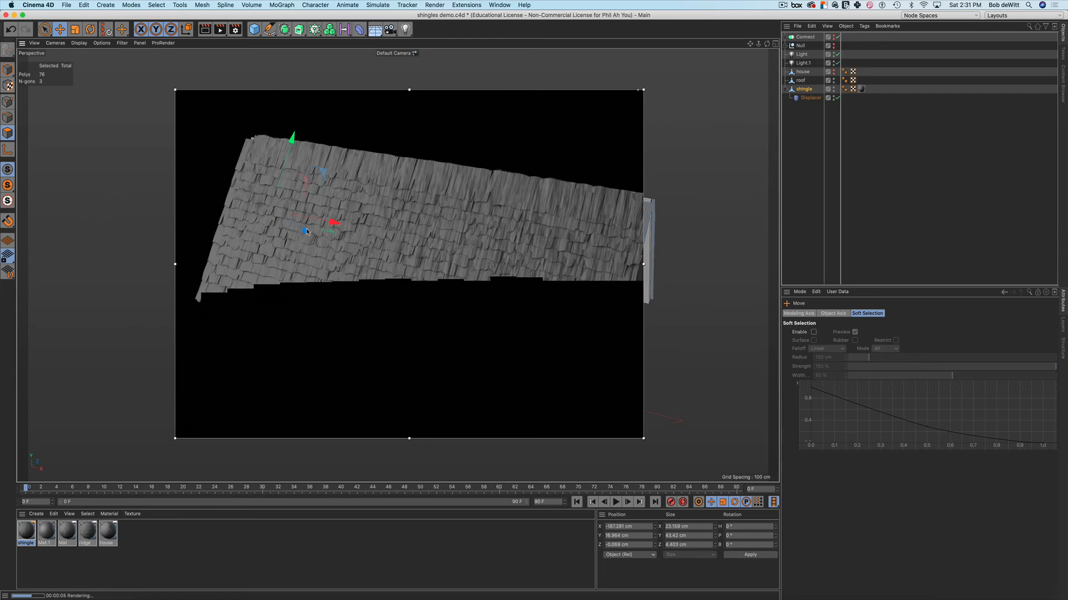
key("t")
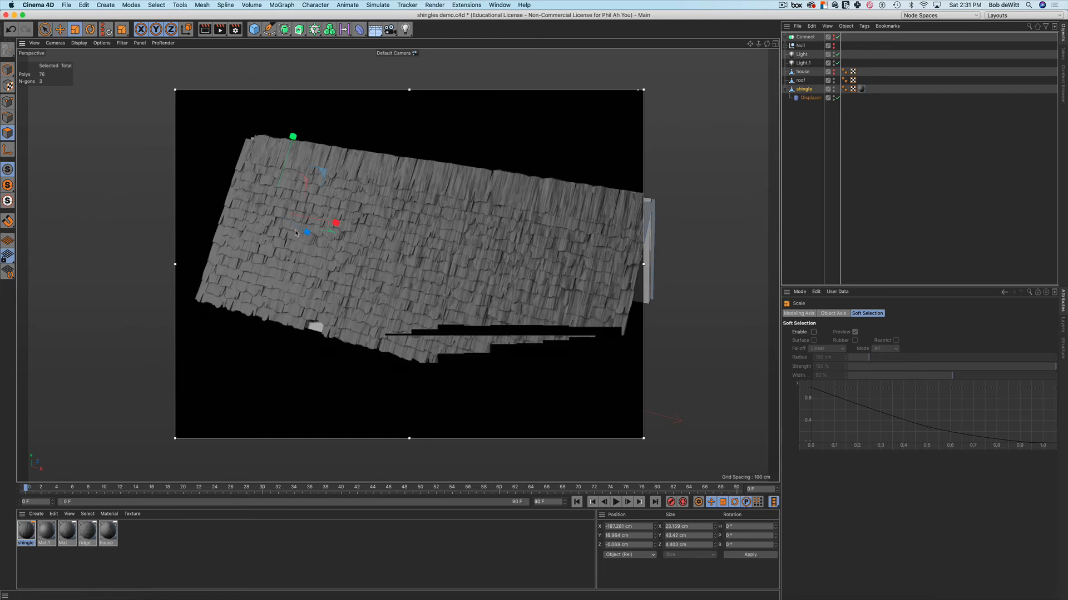
key("r")
left_click_drag(309, 232, 326, 200)
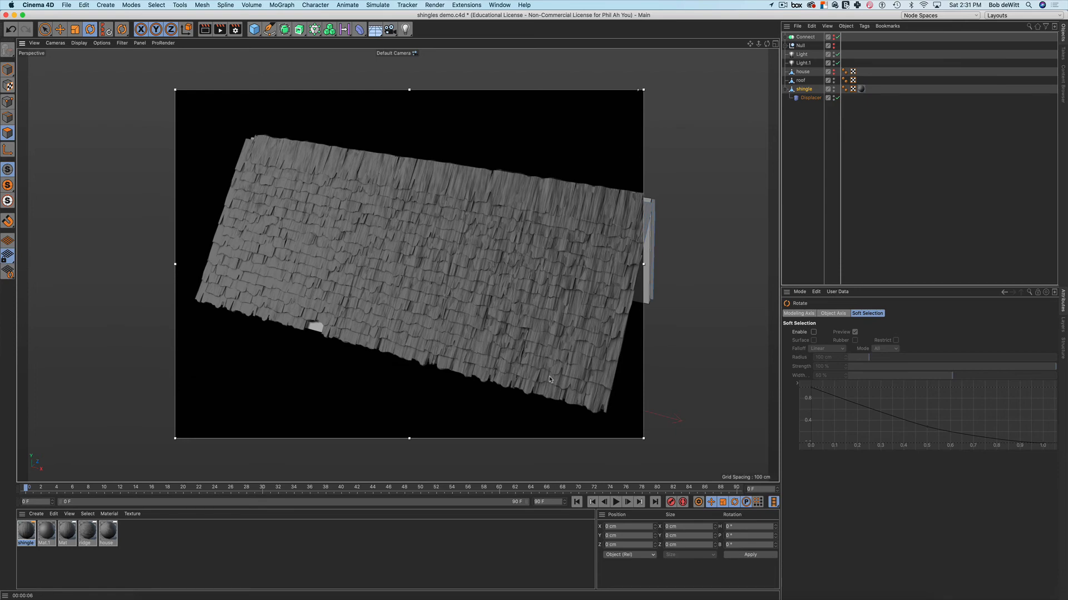
Lower one shingle tile and raise another along Y, then clear the selection
left_click(549, 380)
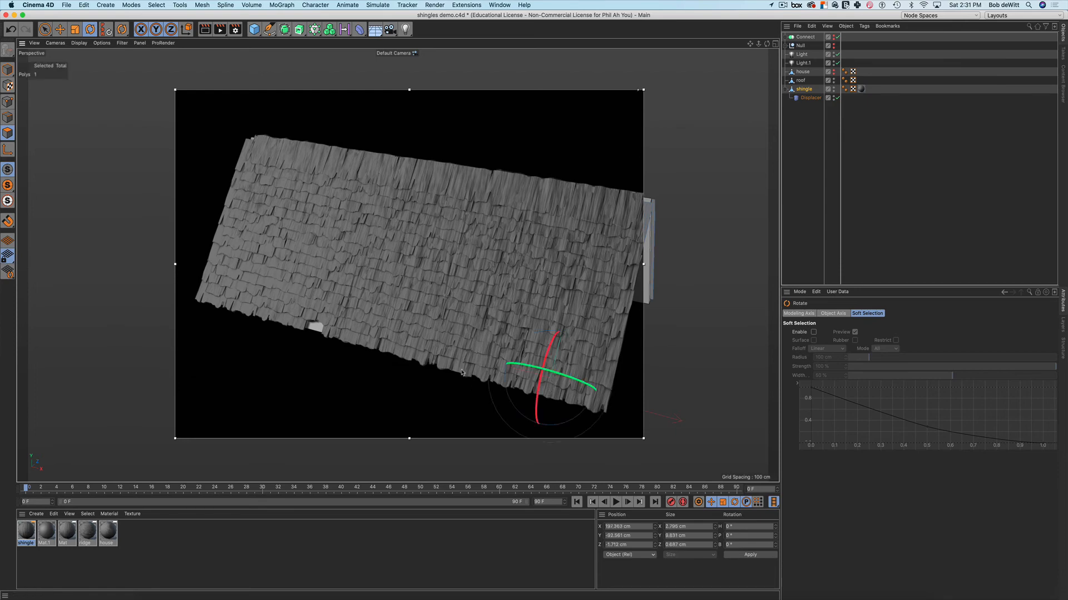
double_click(479, 378)
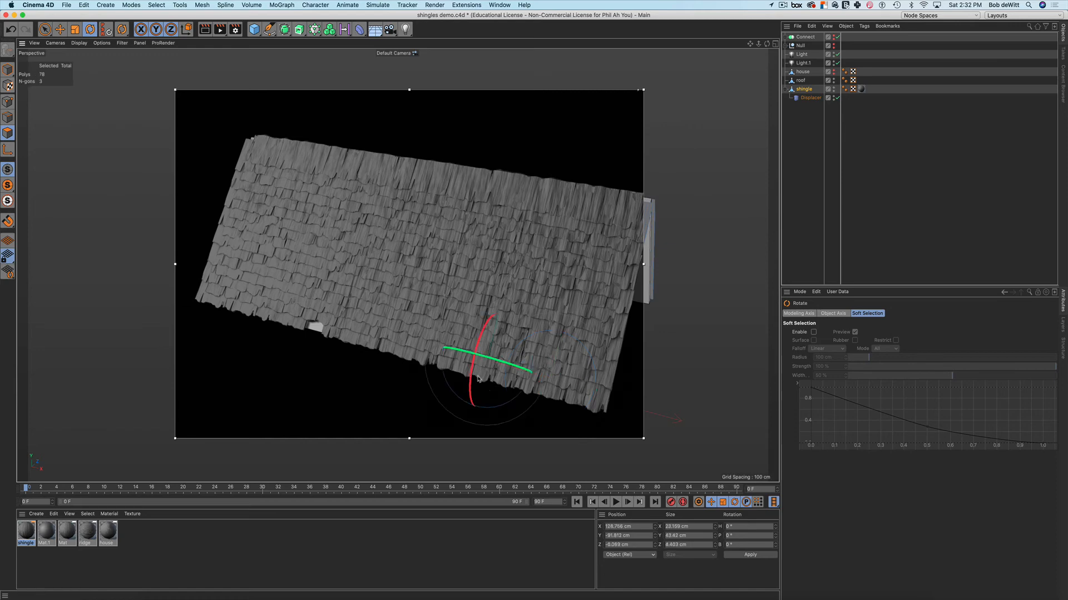
key("e")
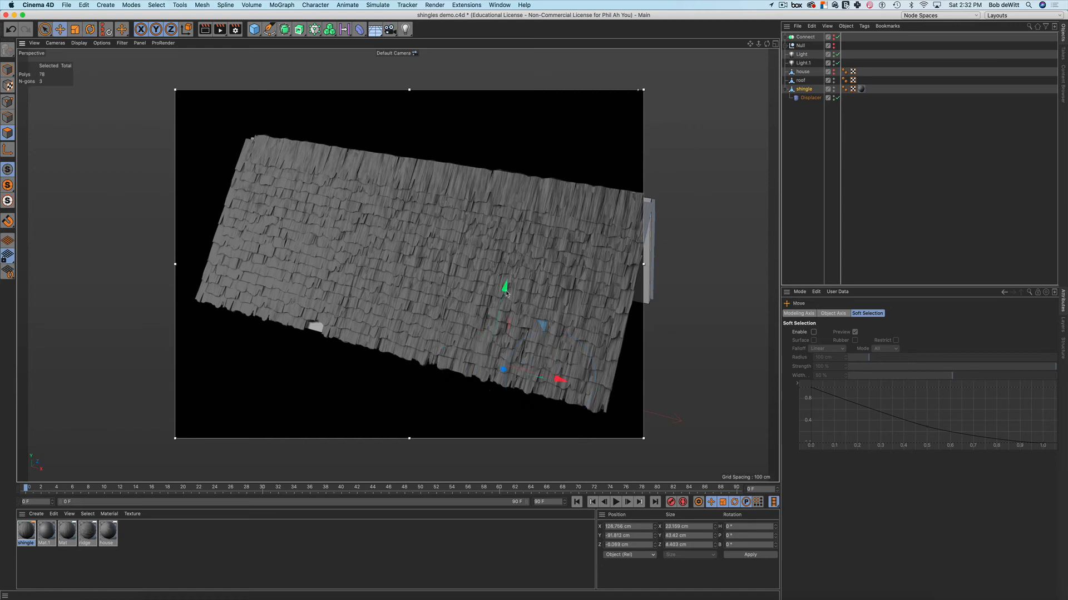
left_click_drag(506, 292, 463, 334)
left_click(387, 350)
left_click_drag(408, 261, 409, 254)
left_click(112, 368)
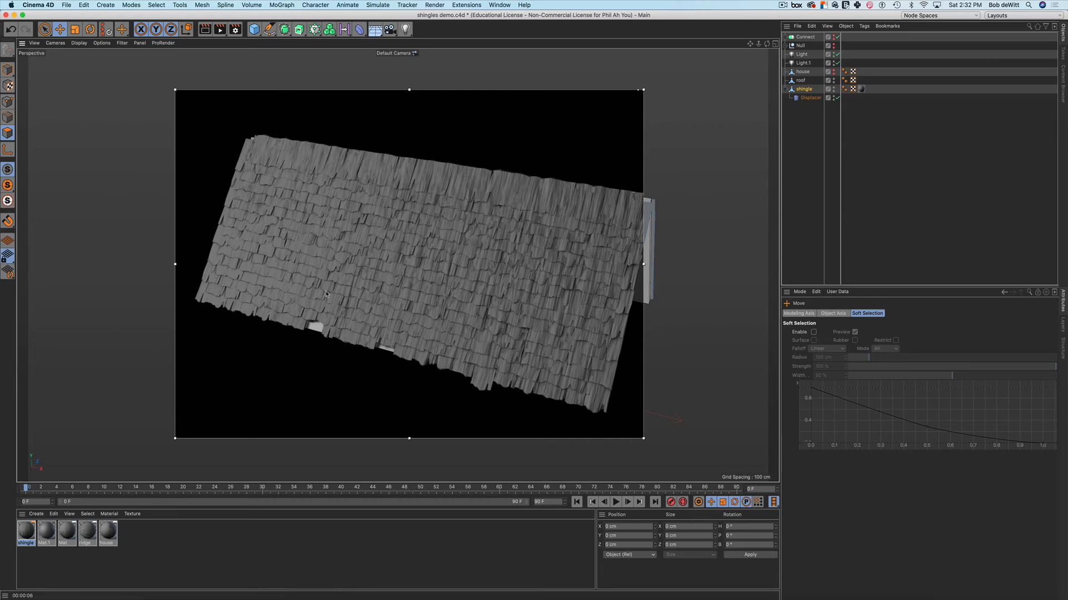
Orbit and pan around the gable end, then switch off the Interactive Render Region
mouse_move(354, 311)
left_mouse_down("alt")
mouse_move(364, 305)
mouse_move(356, 293)
left_mouse_up("alt")
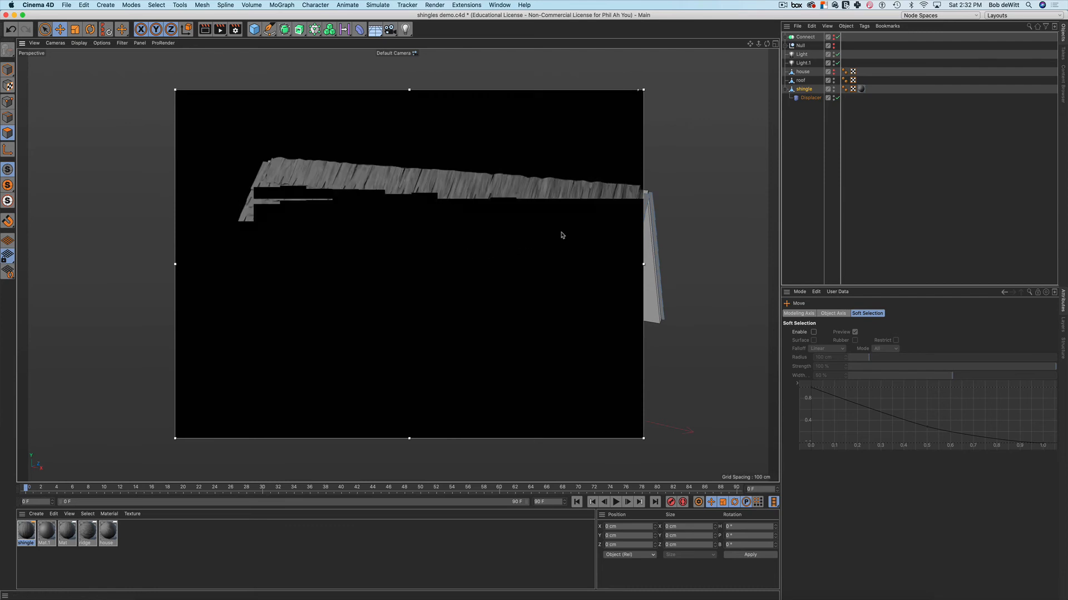
middle_click_drag(518, 208, 457, 210, "alt")
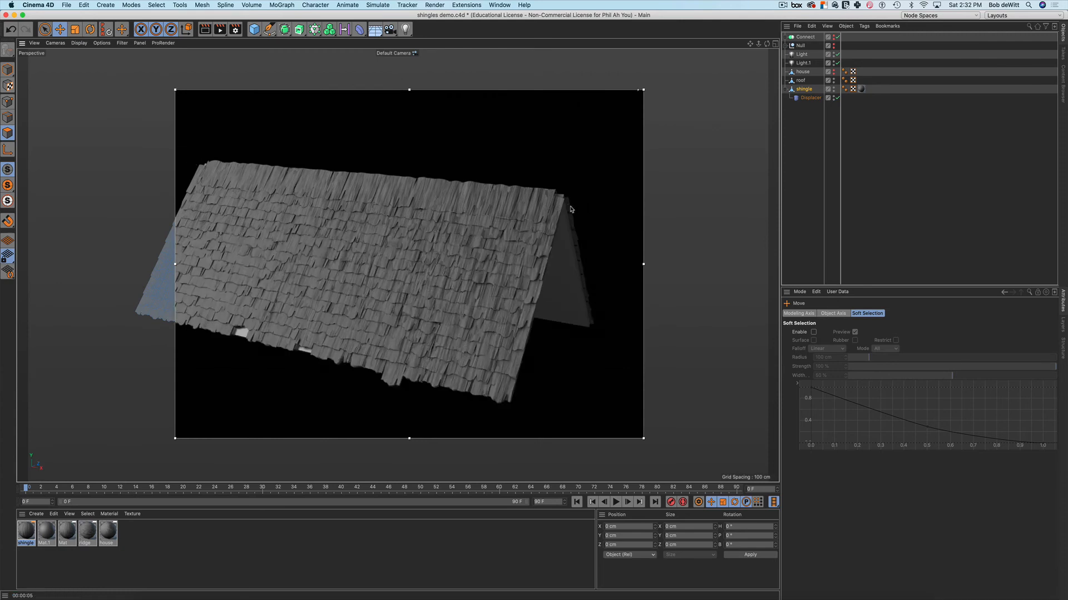
left_click_drag(567, 210, 523, 211, "alt")
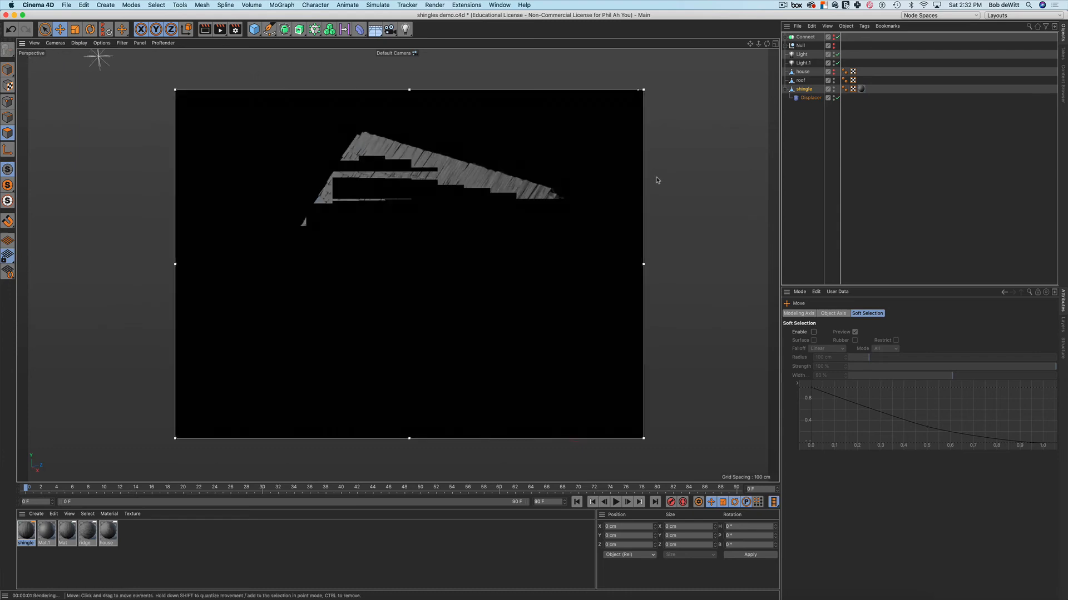
key("alt+r")
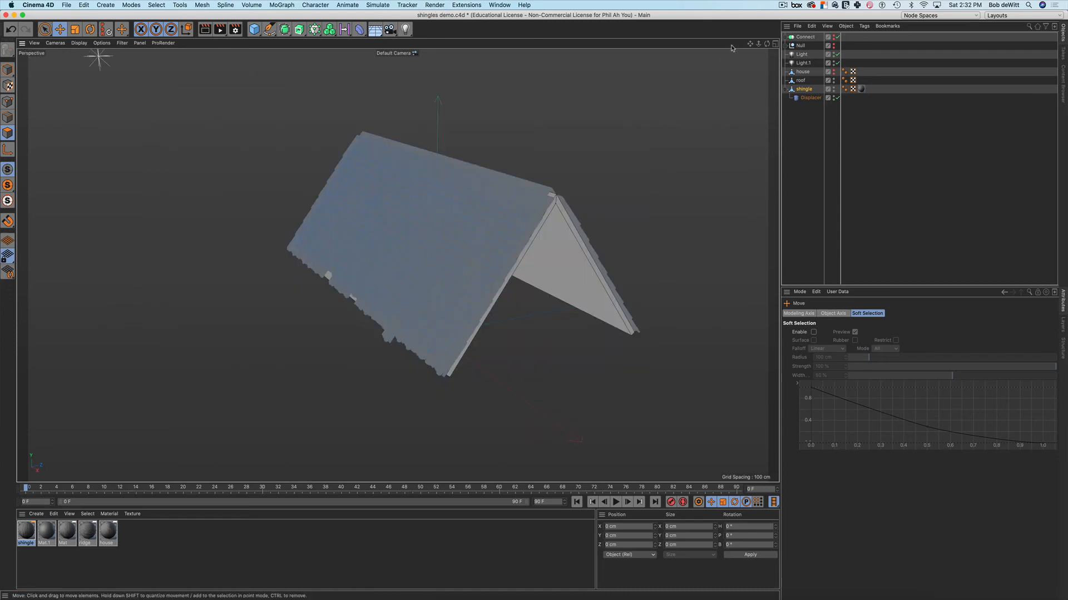
Maximise the Right view from the four-view layout and add a Cube
left_click(775, 43)
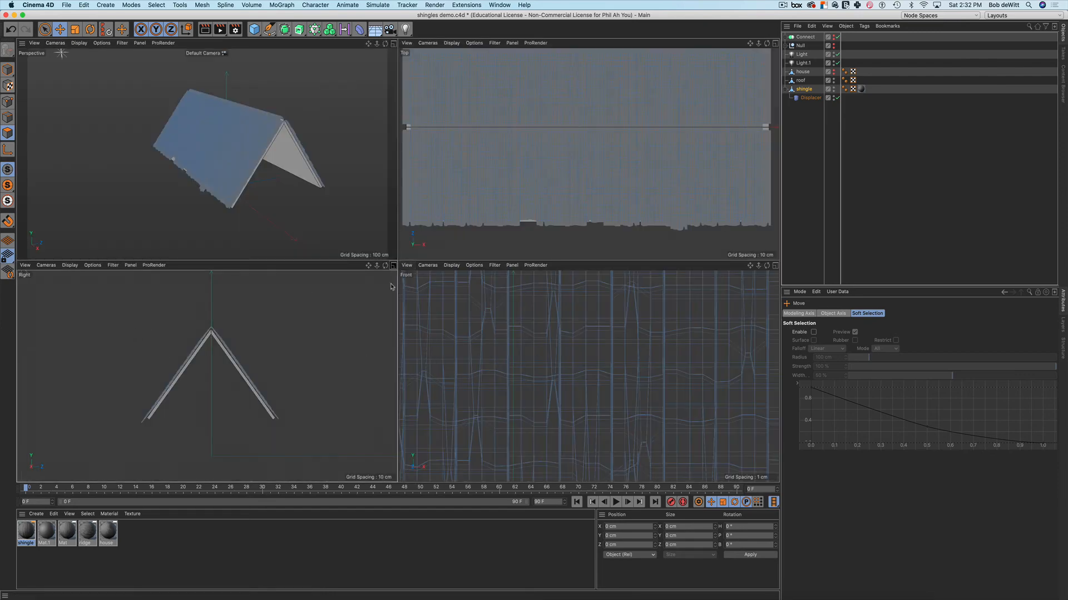
middle_click(388, 328)
scroll(390, 217, "up", 3)
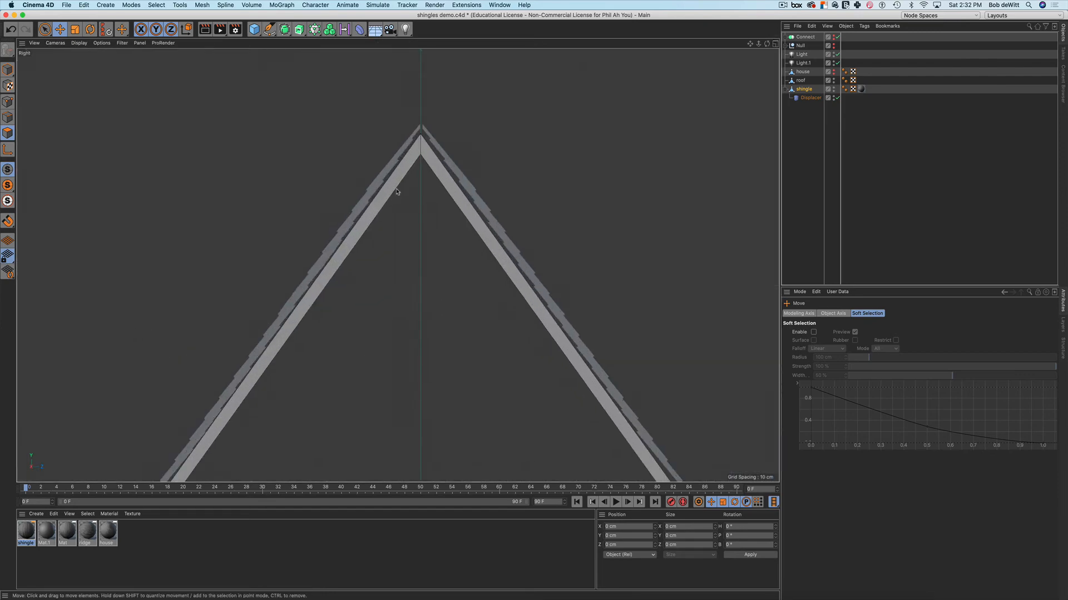
scroll(395, 233, "down", 3)
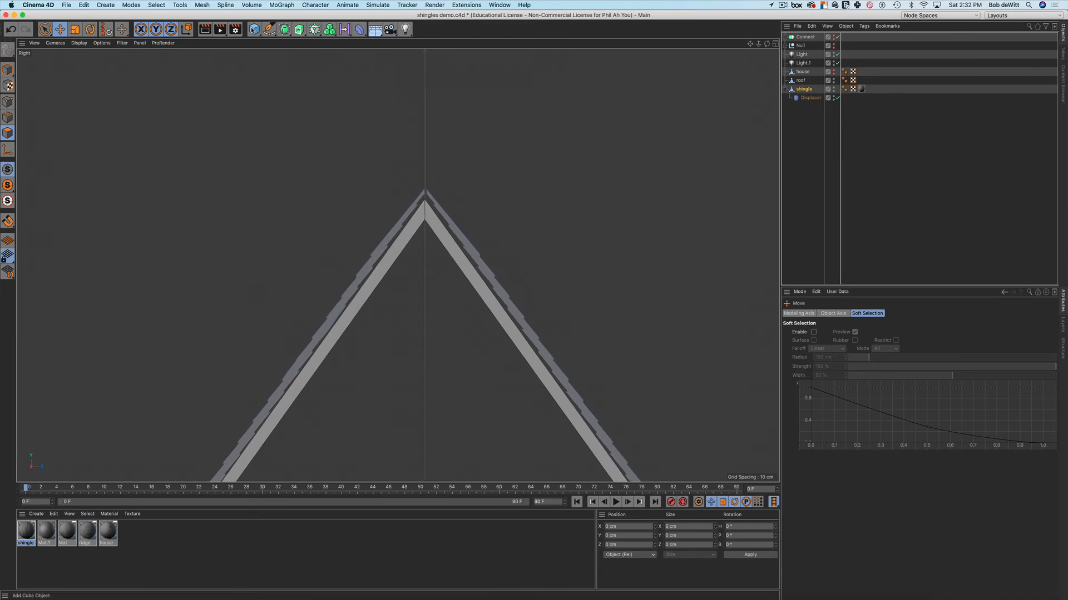
left_click(254, 28)
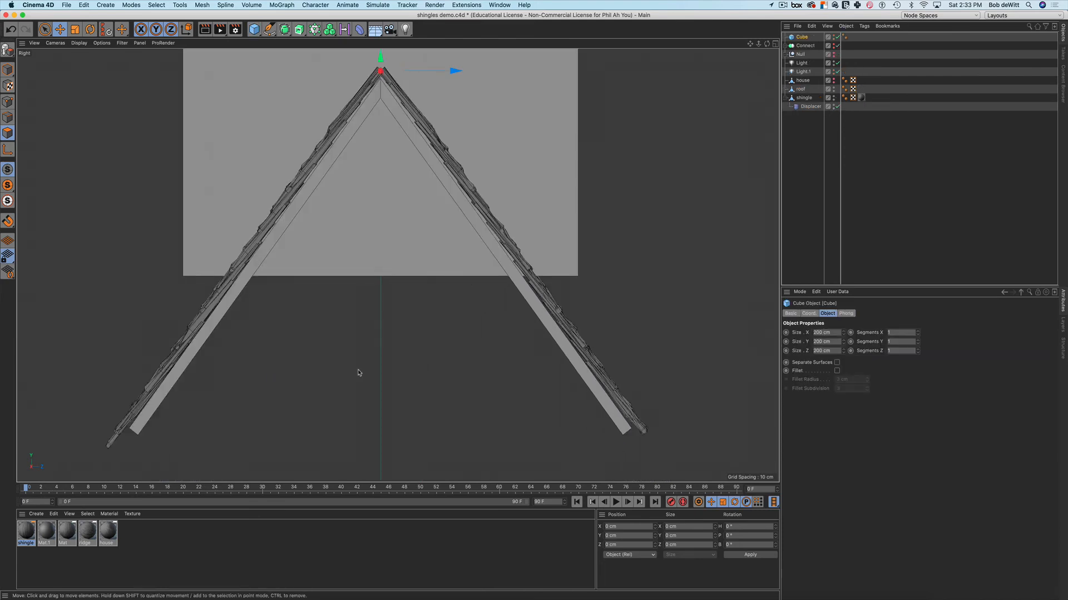
Scale the cube down to about 10% at the roof peak
scroll(359, 373, "up", 5)
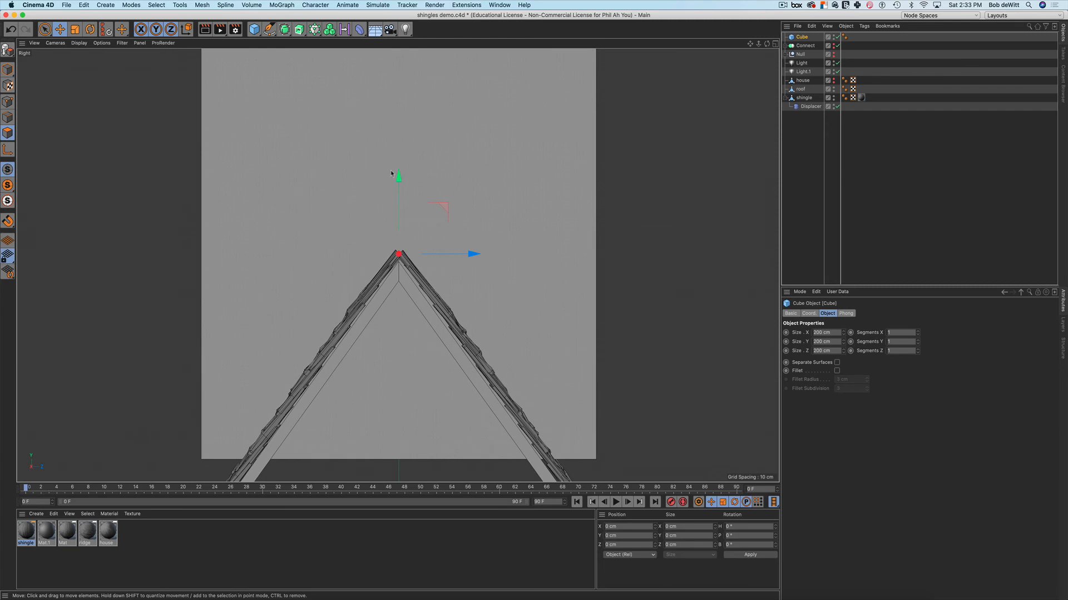
scroll(390, 287, "down", 2)
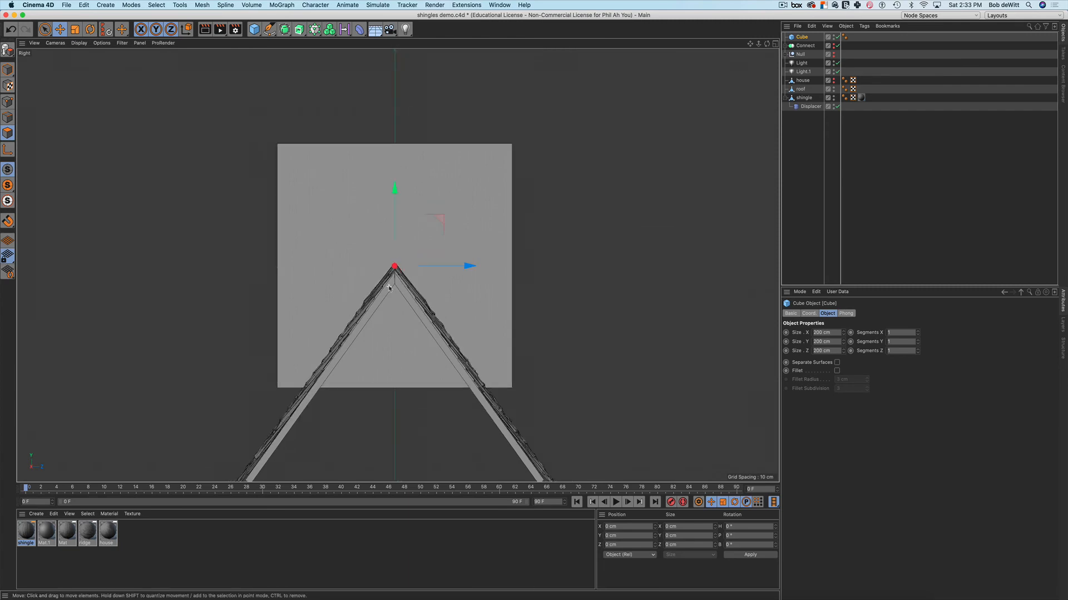
scroll(389, 287, "down", 2)
key("t")
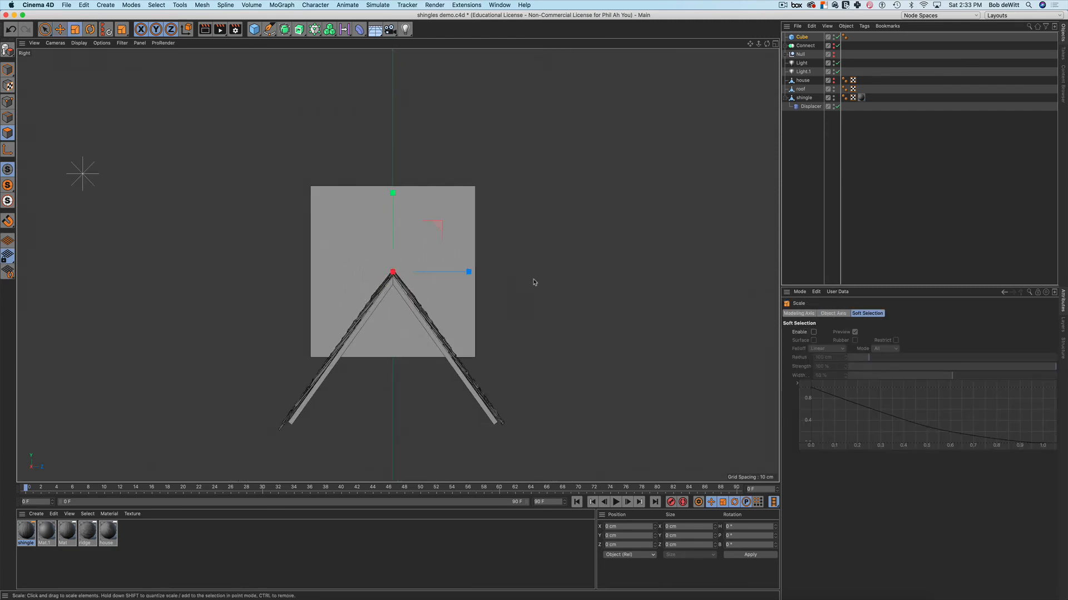
left_click_drag(534, 283, 203, 333)
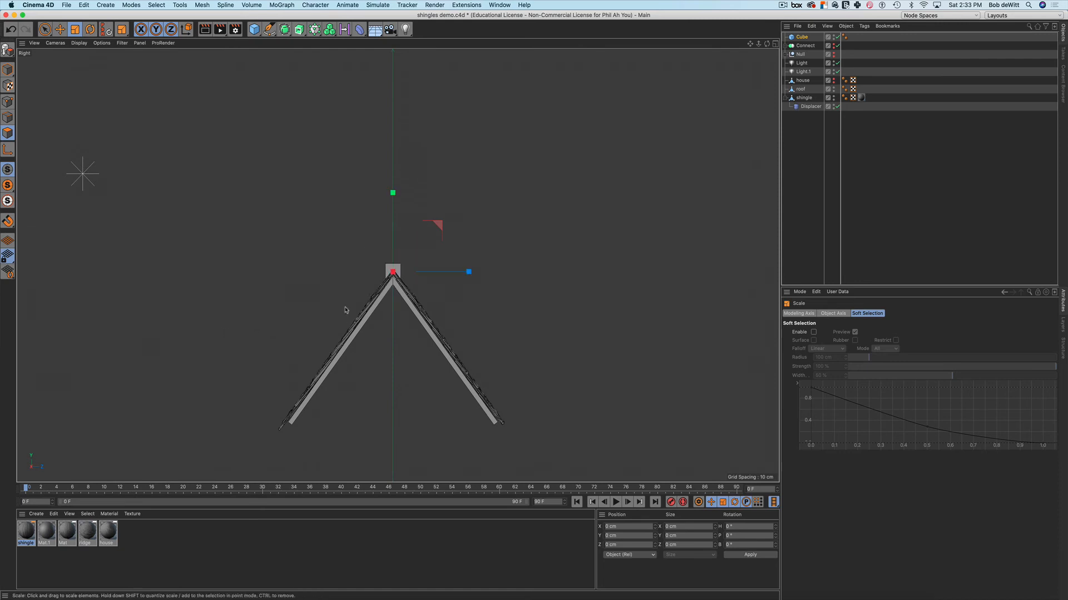
scroll(401, 251, "up", 10)
scroll(385, 292, "down", 5)
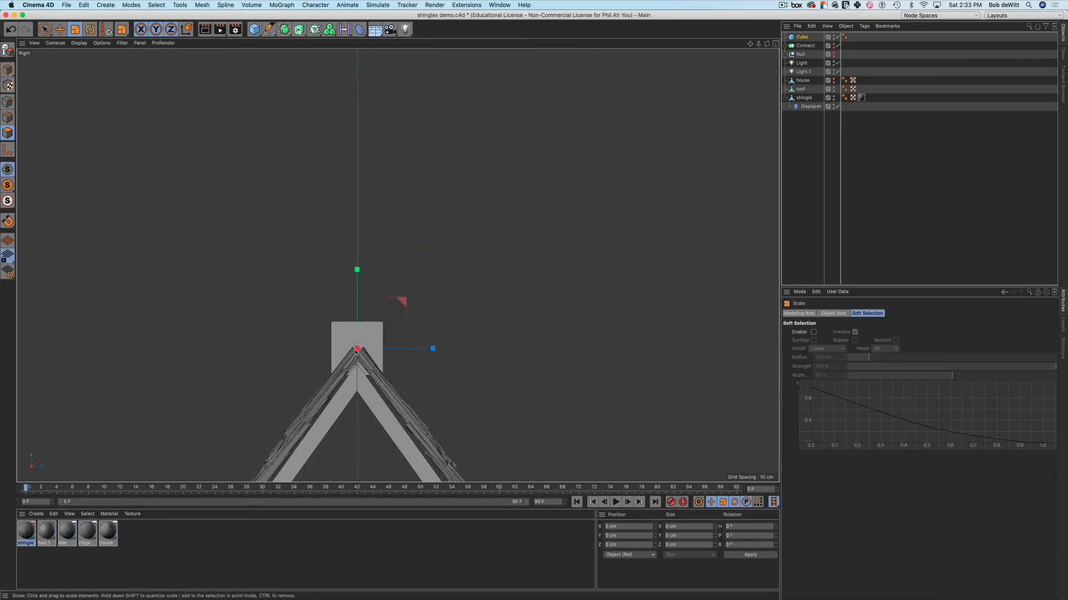
scroll(357, 351, "up", 5)
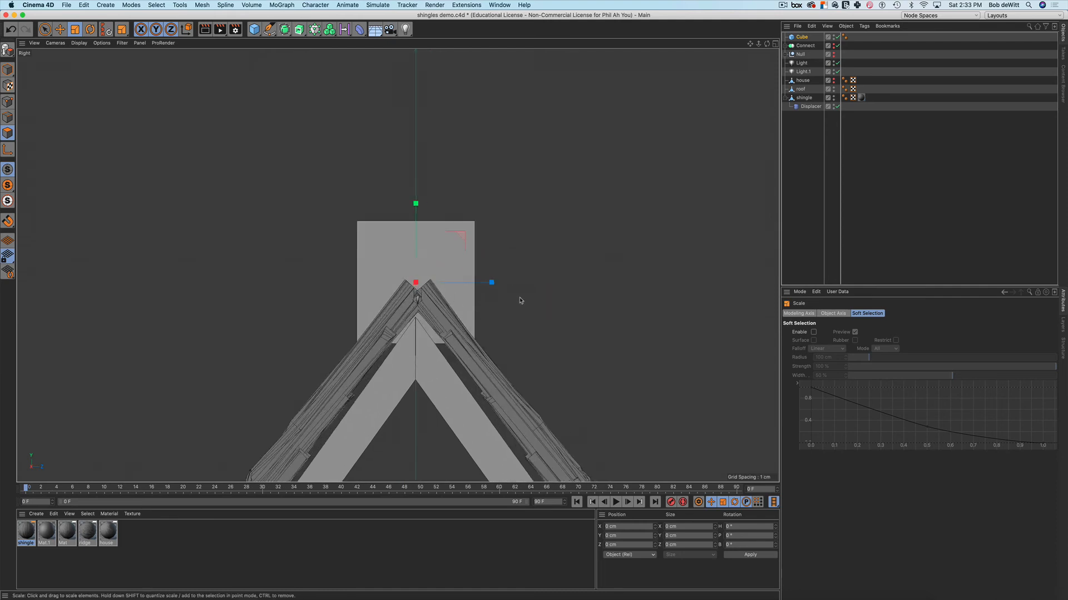
left_click_drag(542, 269, 533, 273)
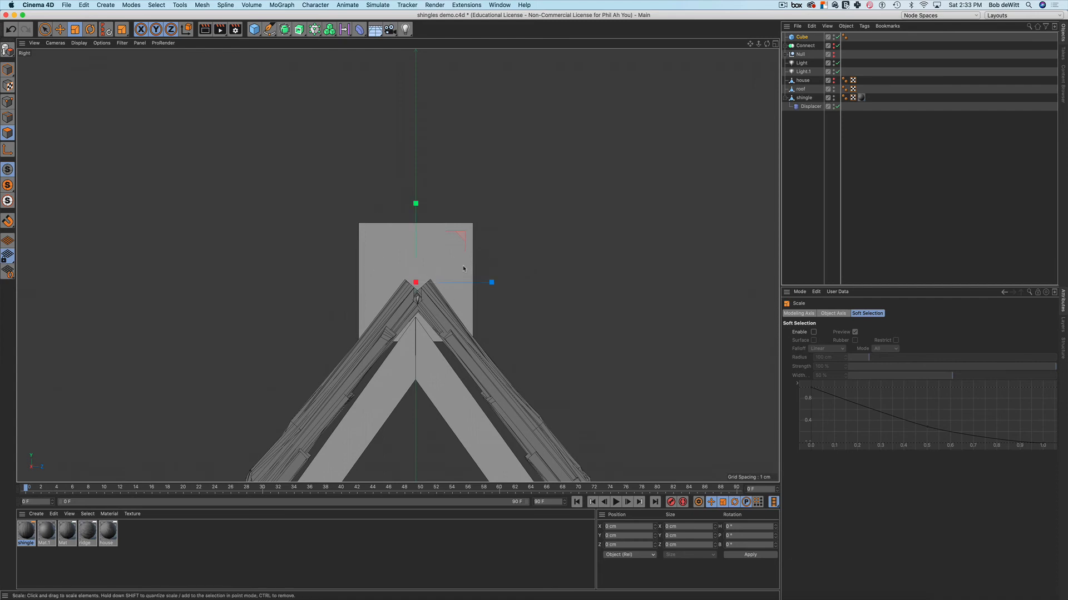
Rotate the cube about 43° into a diamond over the ridge and select Cube in the Object Manager
key("r")
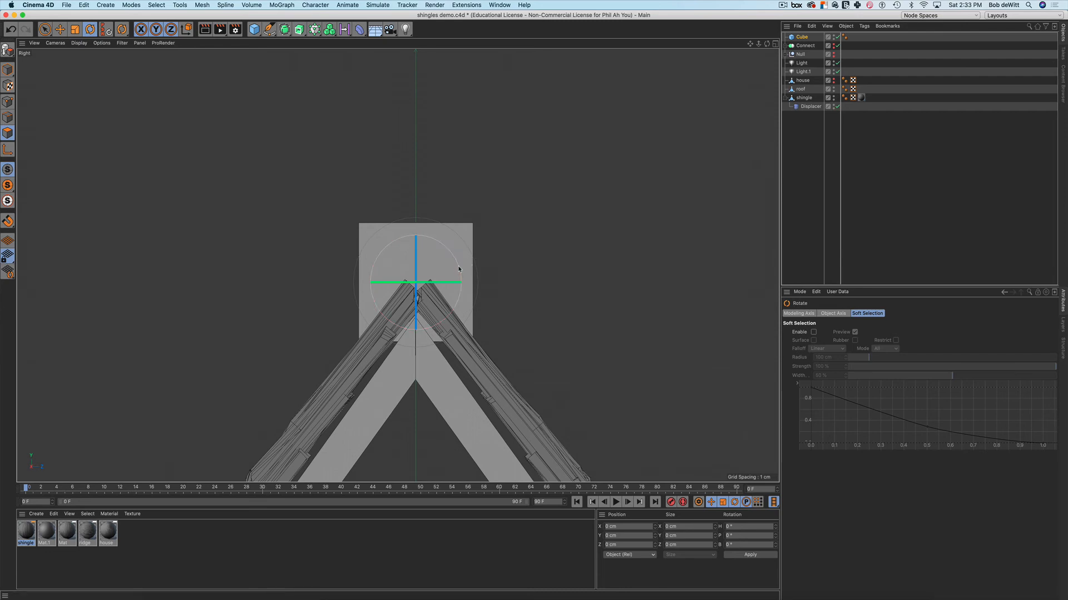
left_click_drag(458, 269, 458, 306)
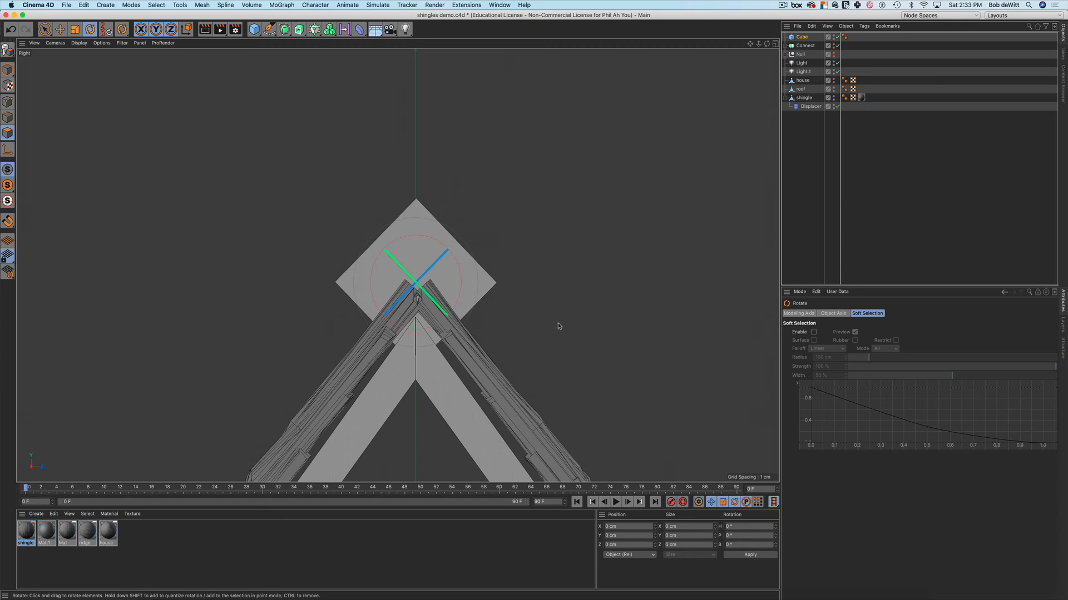
left_click(801, 37)
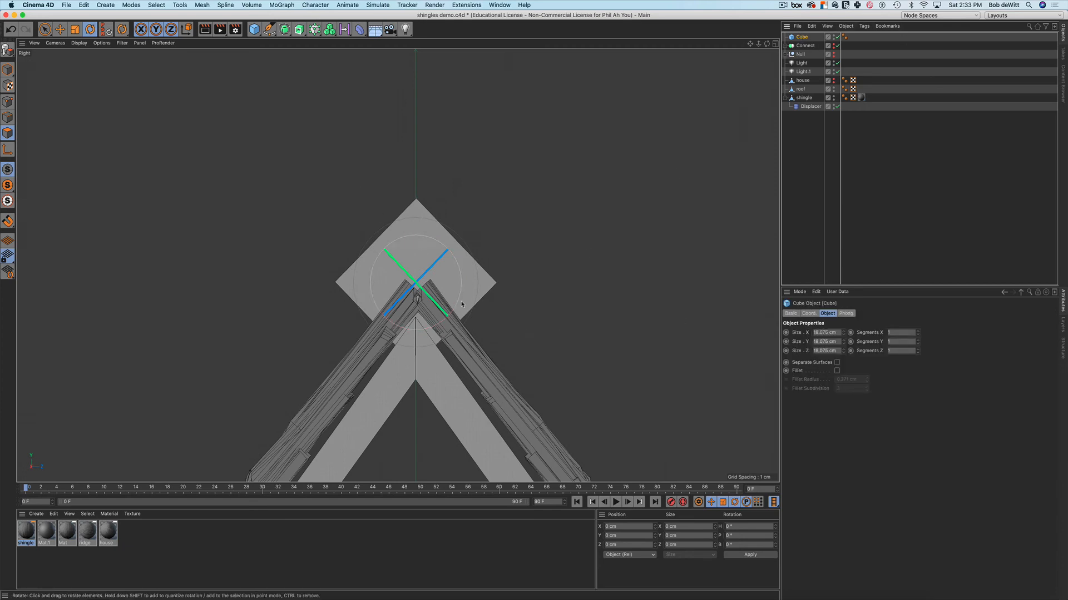
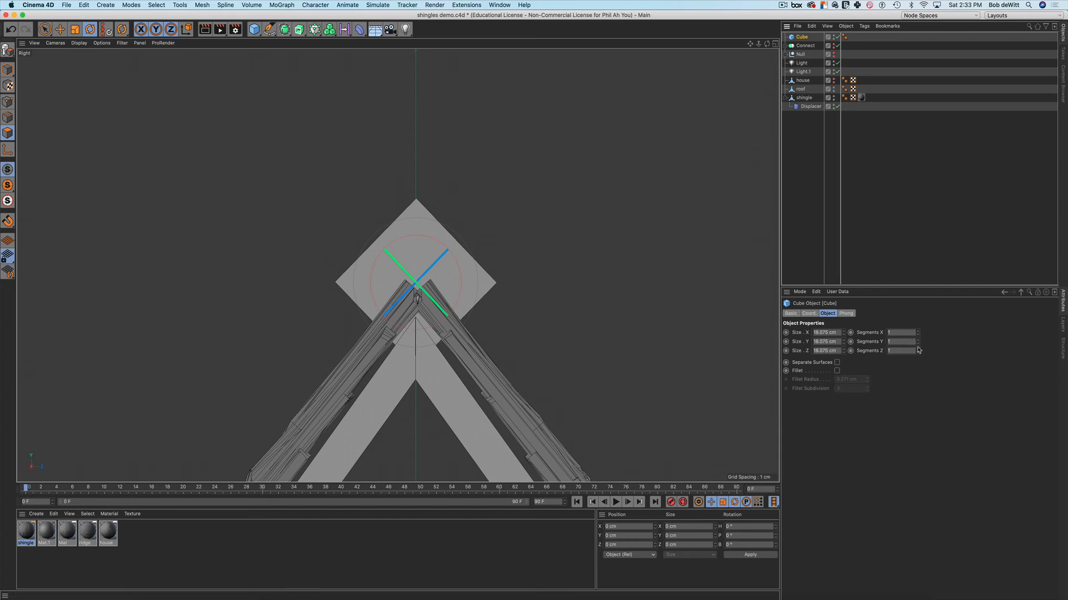
Give the Cube 2 Y segments, switch to Edges mode and make it editable
left_click(918, 343)
key("space")
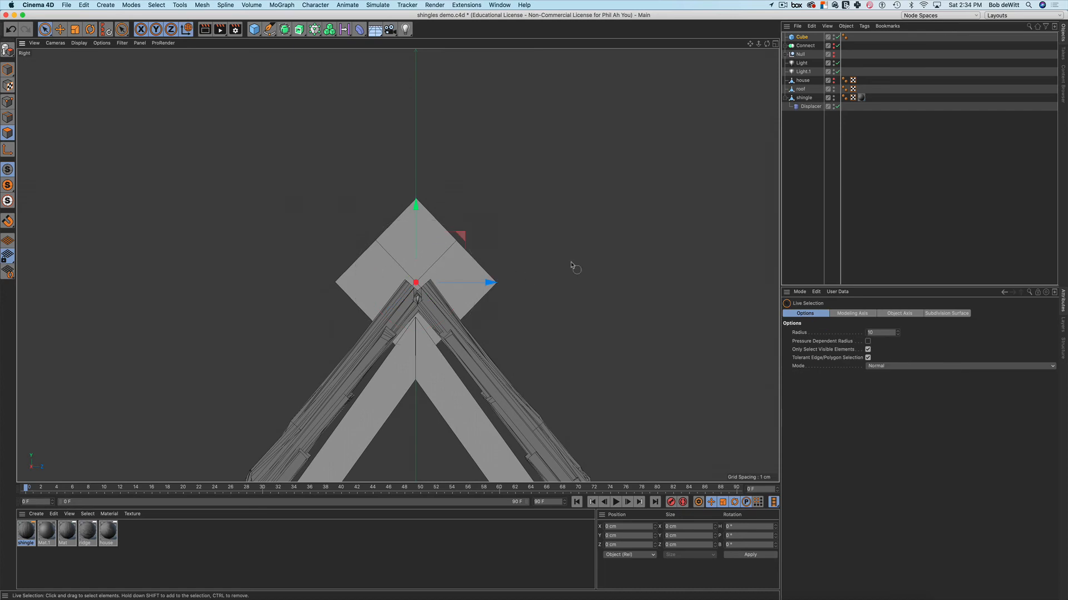
scroll(552, 250, "up", 2)
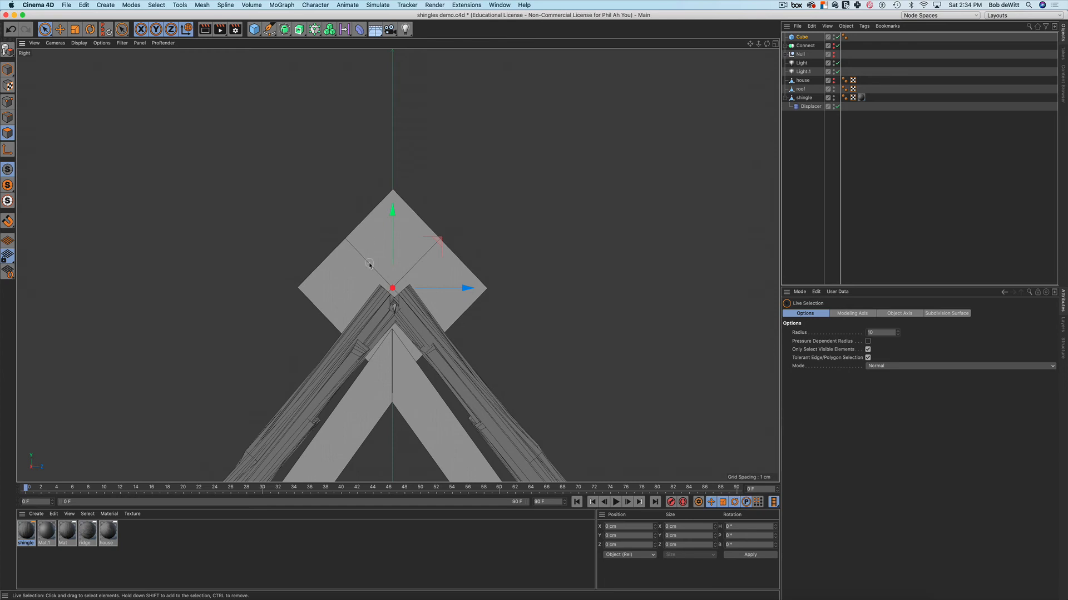
left_click(7, 117)
left_click(8, 50)
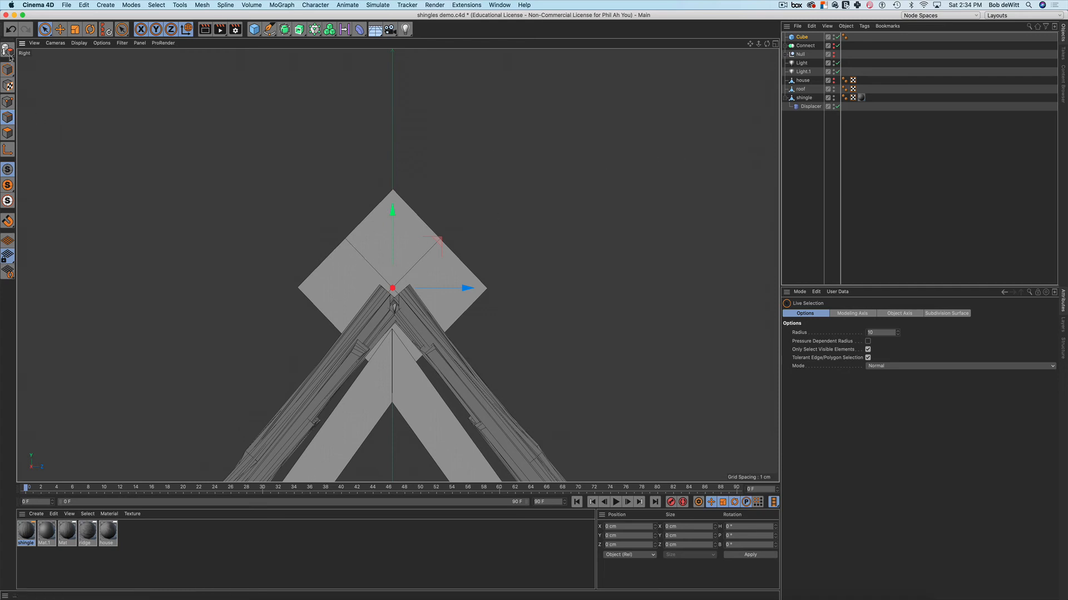
Shift two cube edge loops about 1.5 cm and 3.3 cm, then restore the four-view layout
left_click(363, 262)
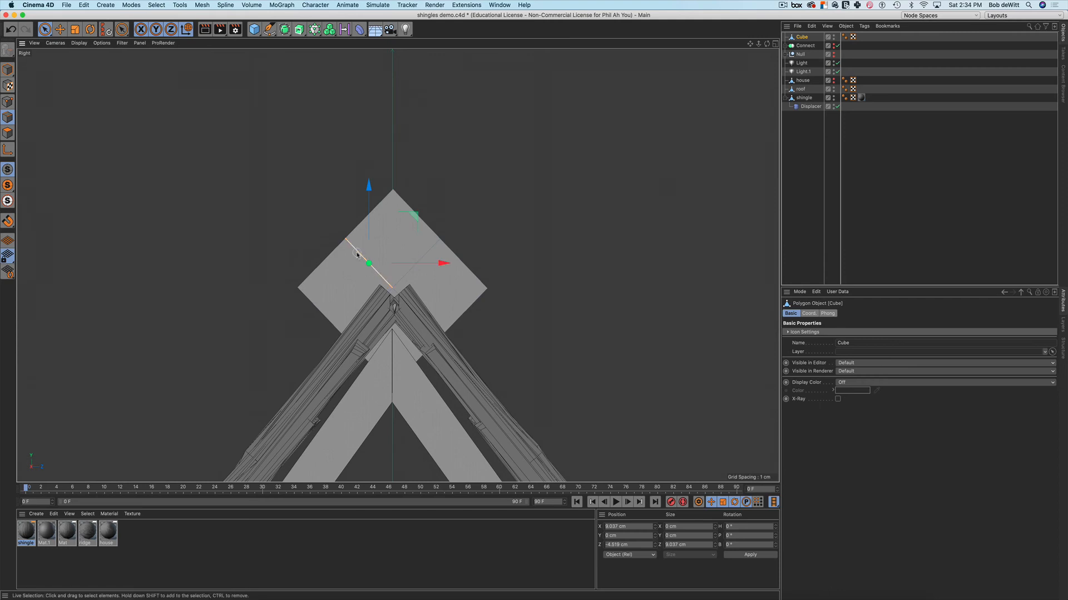
key("e")
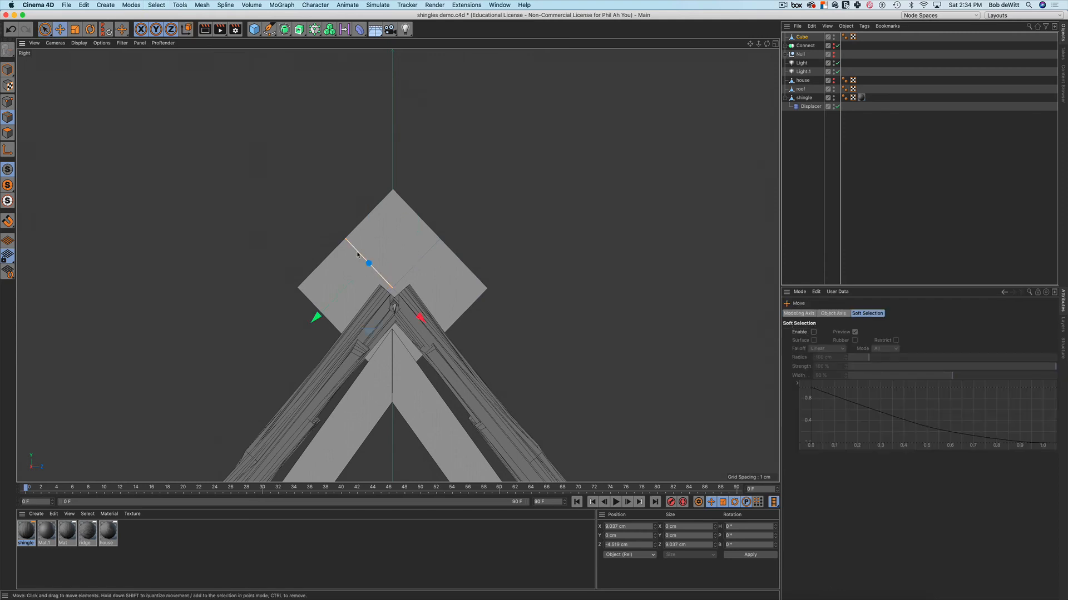
double_click(357, 255)
left_click_drag(447, 238, 471, 221)
double_click(392, 283)
left_click_drag(443, 343, 421, 319)
left_click(520, 210)
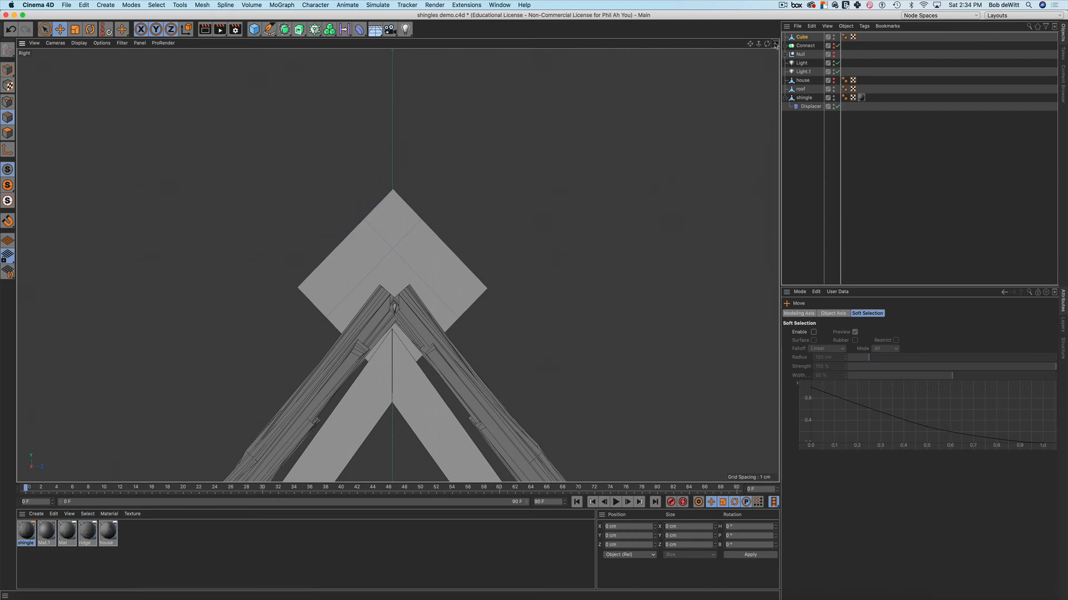
left_click(775, 43)
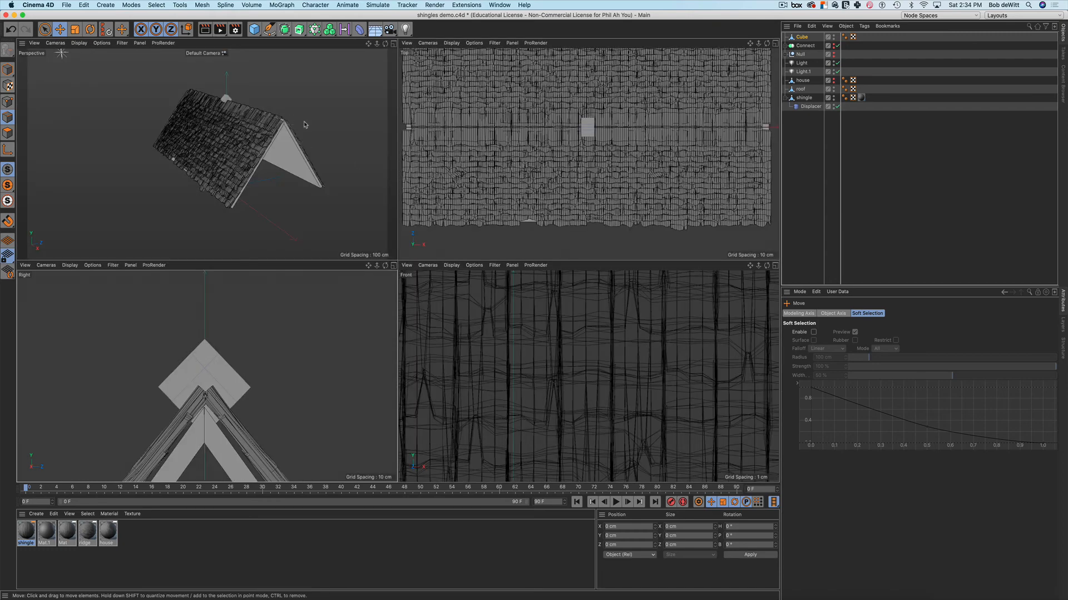
Move the cube away from the roof along X and maximise the Perspective view
left_click_drag(304, 125, 351, 142, "alt")
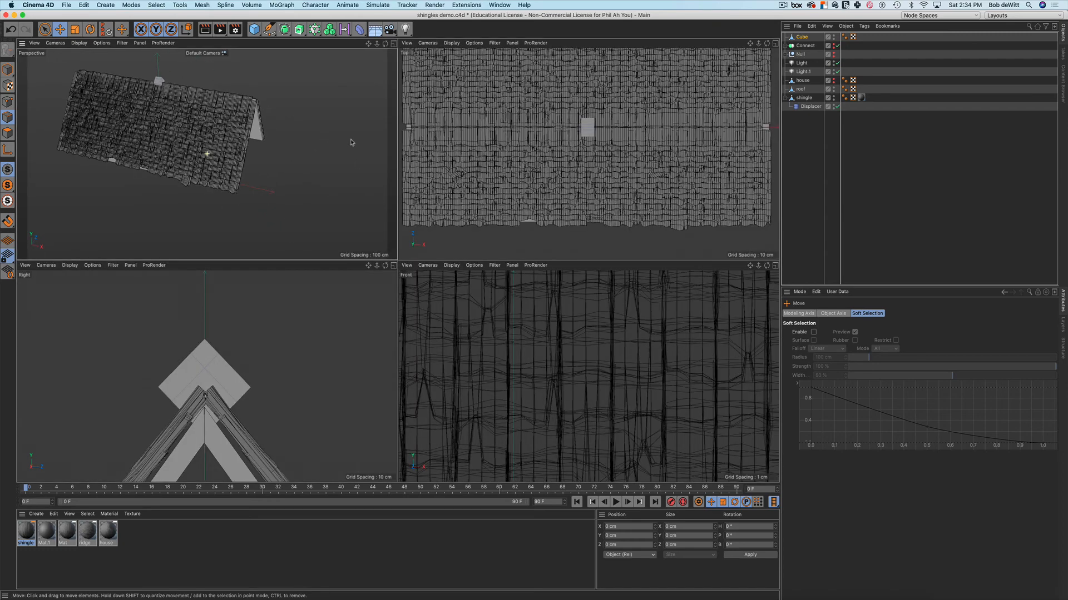
left_click(8, 70)
left_click_drag(191, 89, 326, 113)
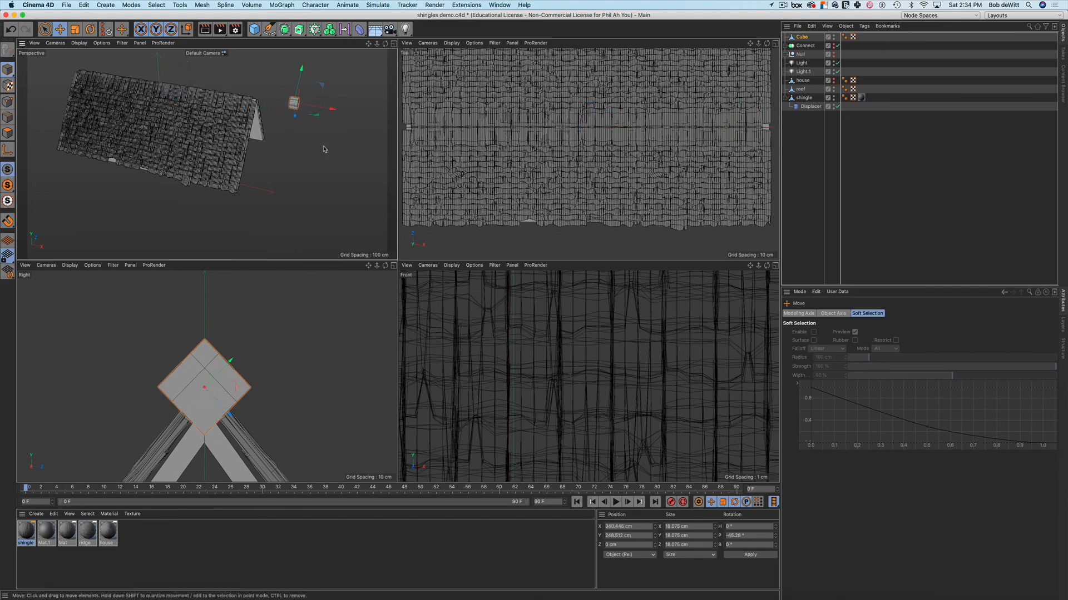
left_click(393, 44)
scroll(529, 162, "up", 3)
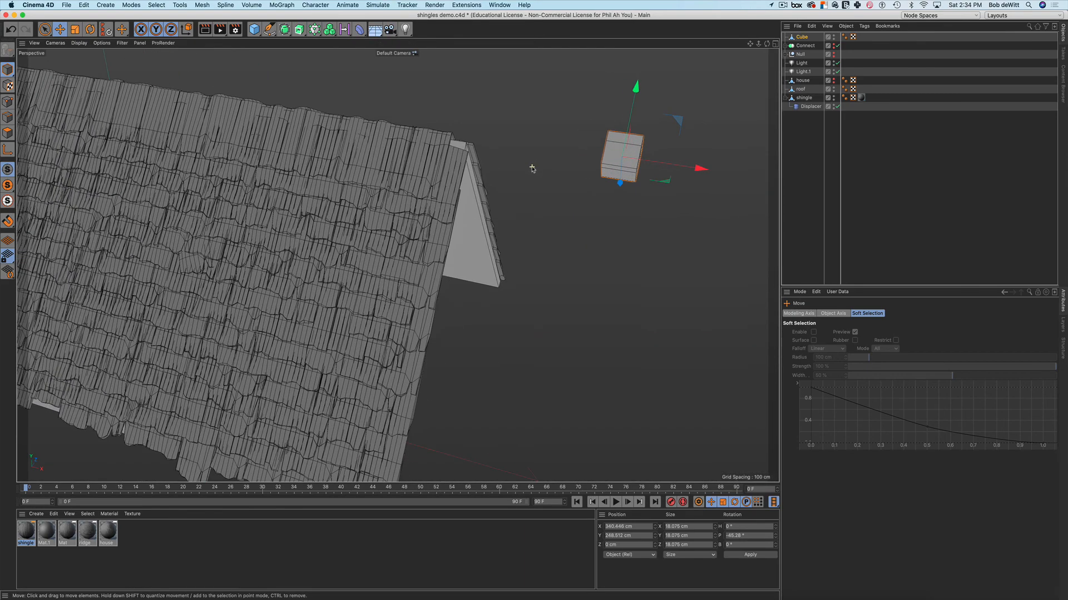
left_click_drag(518, 175, 445, 166, "alt")
scroll(471, 202, "up", 5)
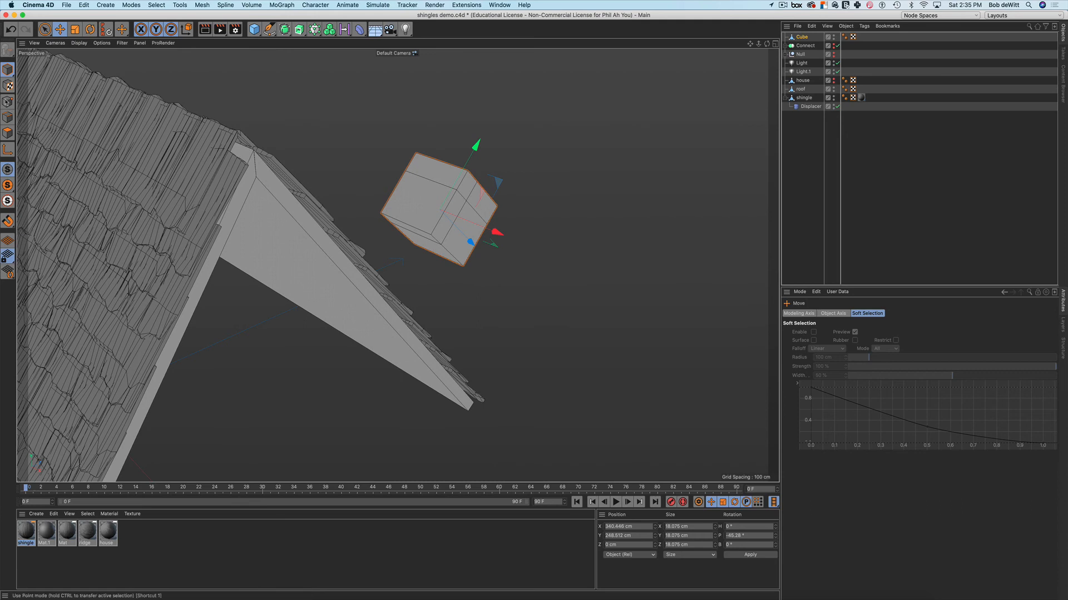
Weld the cube's bottom corner point onto the point above it
left_click(8, 102)
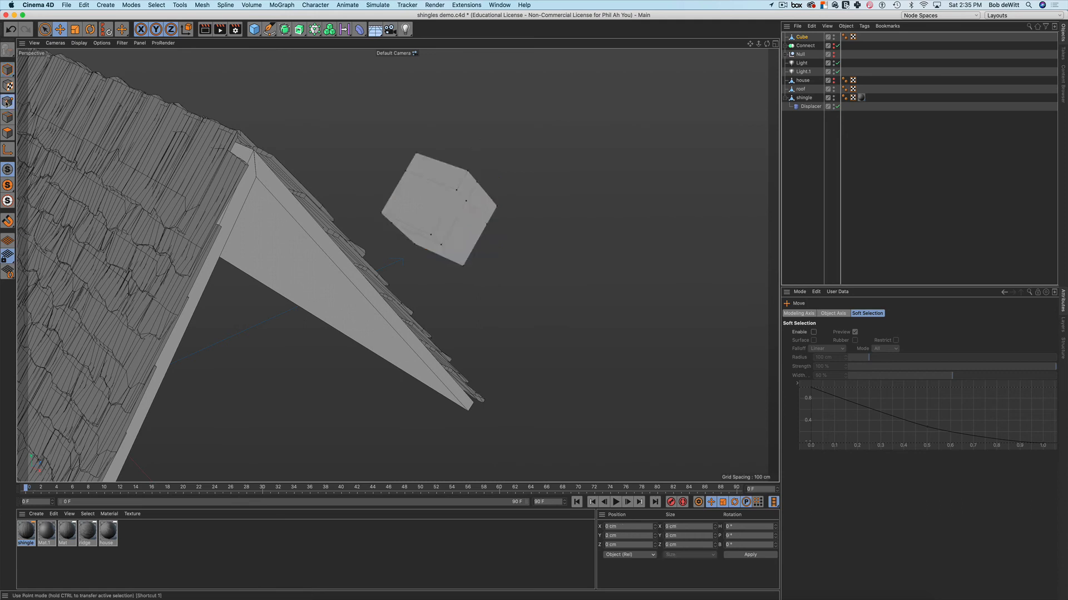
left_click(464, 266)
left_click_drag(464, 266, 465, 262)
left_click(466, 267)
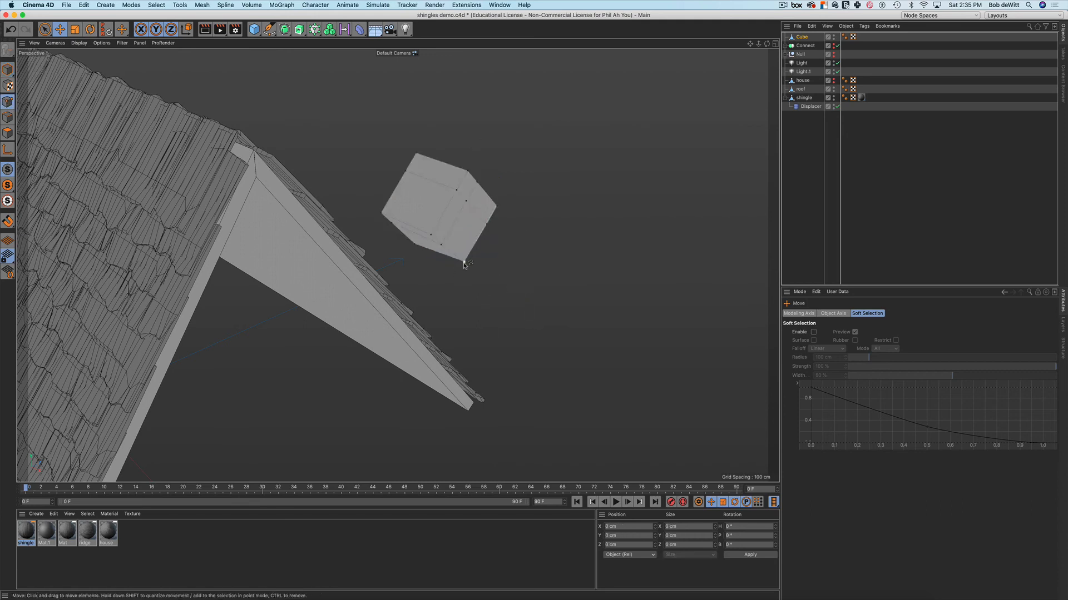
left_click(464, 266)
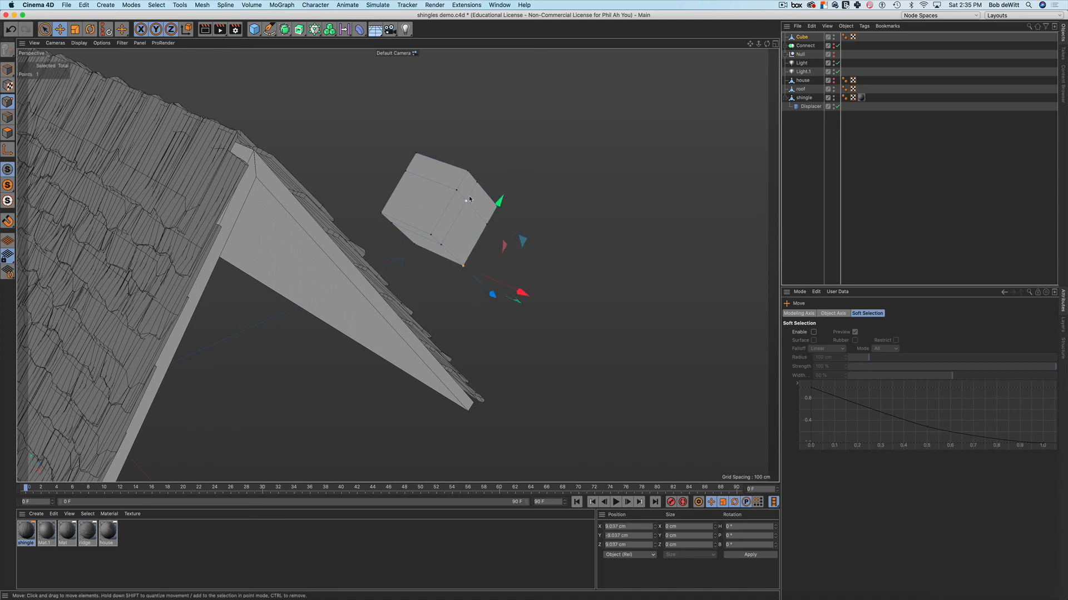
left_click(466, 201, "shift")
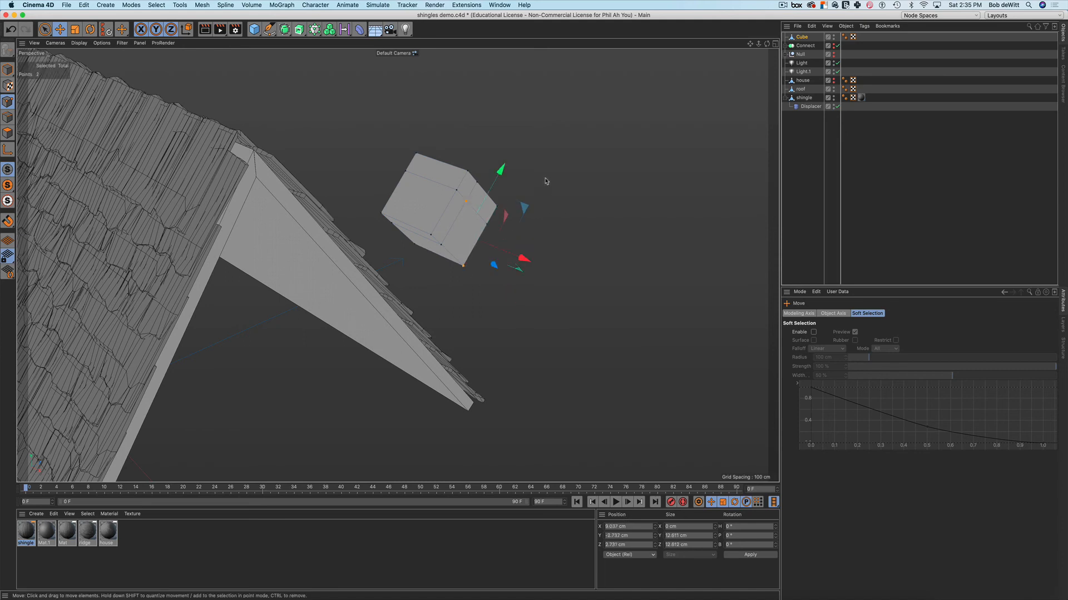
right_click(545, 181)
left_click(556, 386)
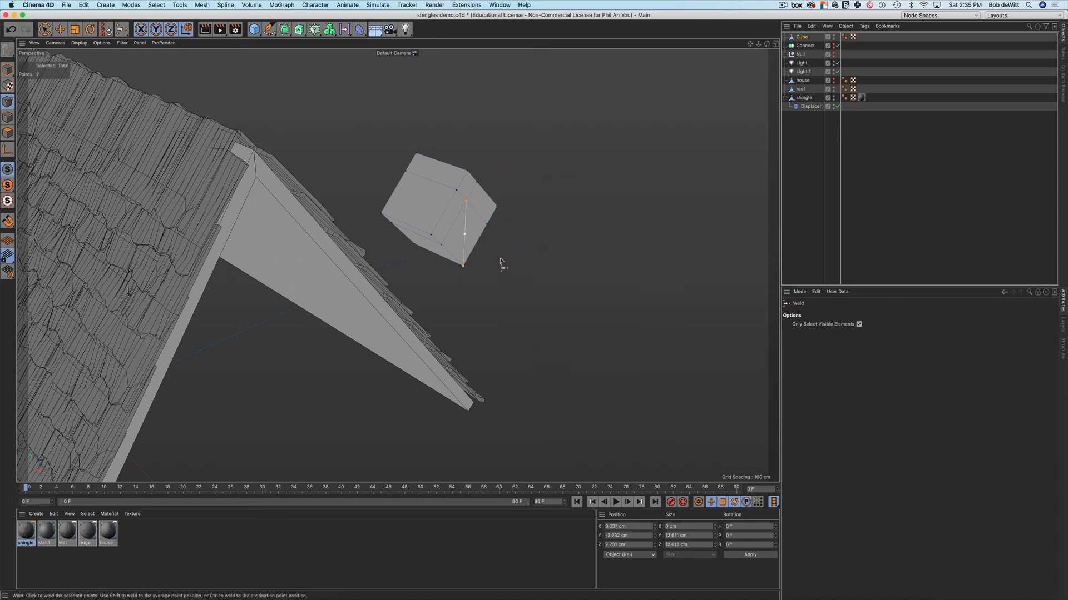
left_click(466, 203)
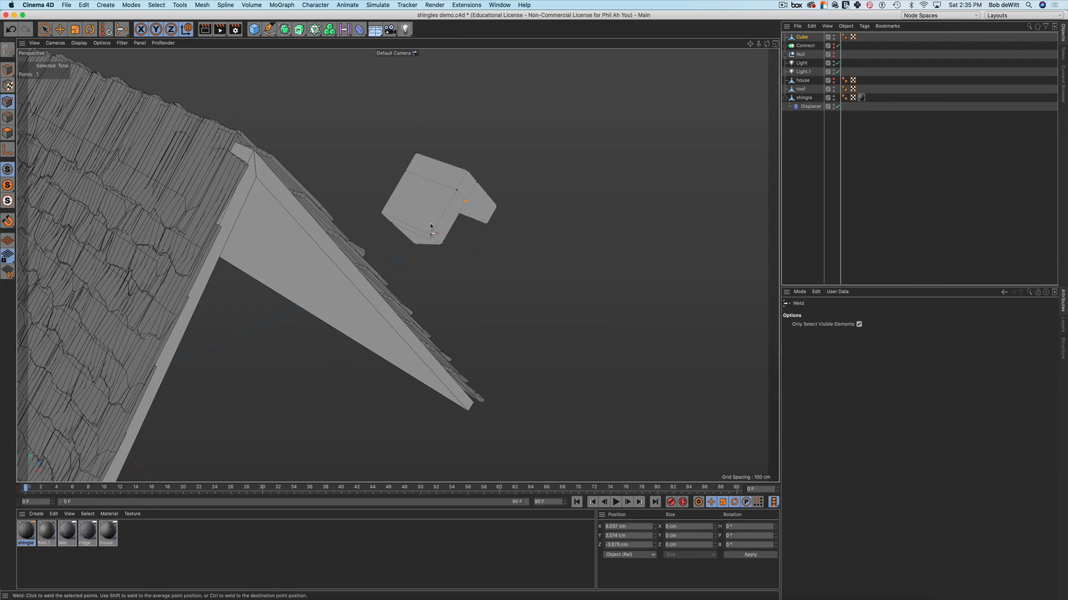
Weld the other bottom vertex onto the inner point, forming the inverted-V cap
left_click_drag(430, 226, 608, 241, "alt")
key("space")
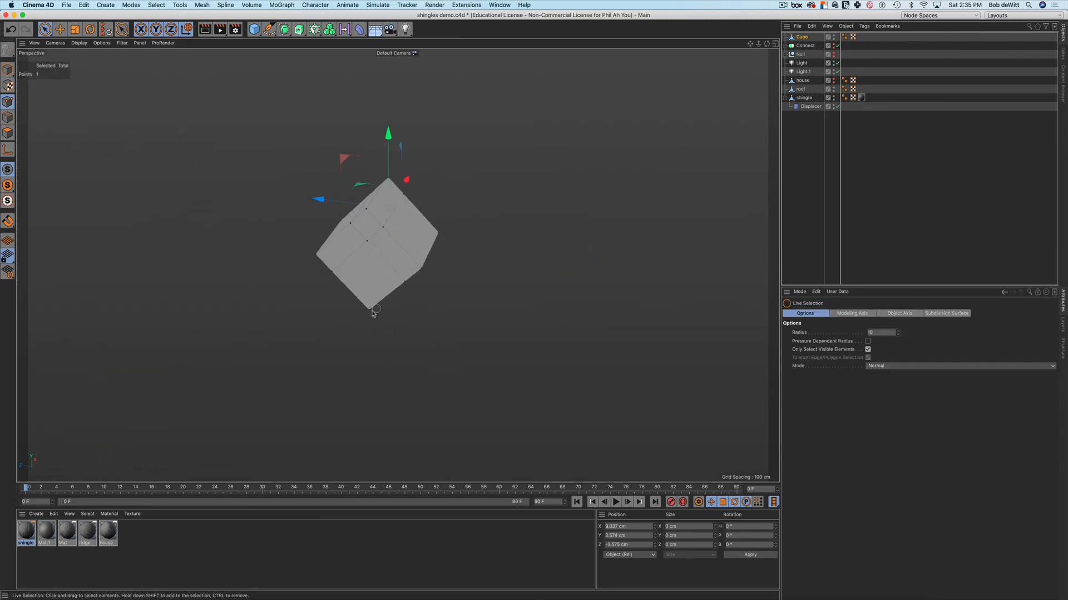
left_click(371, 310)
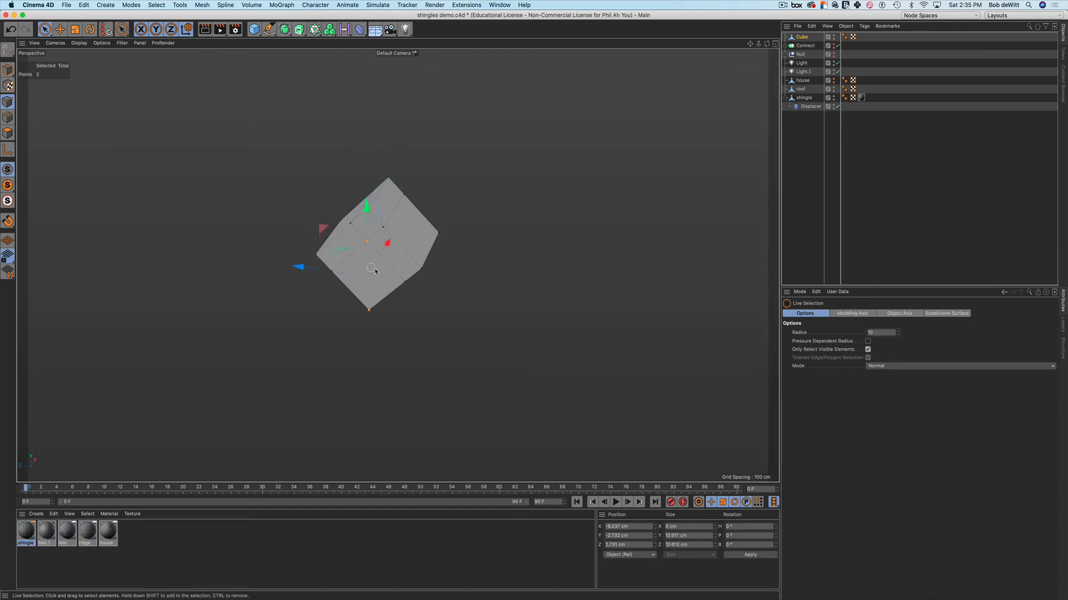
key("space")
left_click(367, 243)
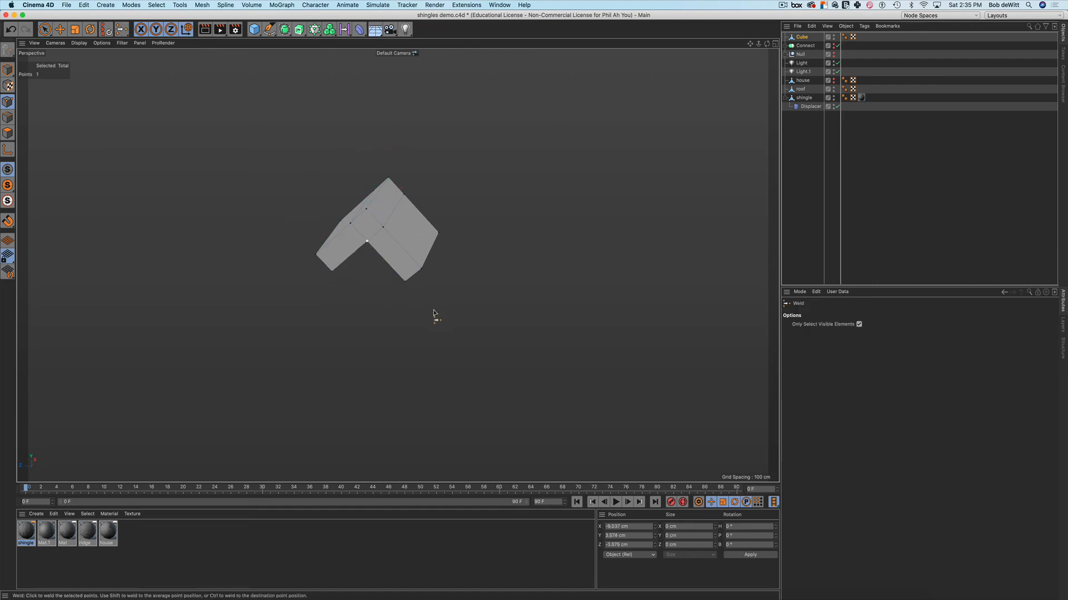
left_click_drag(435, 314, 528, 273, "alt")
left_click(775, 47)
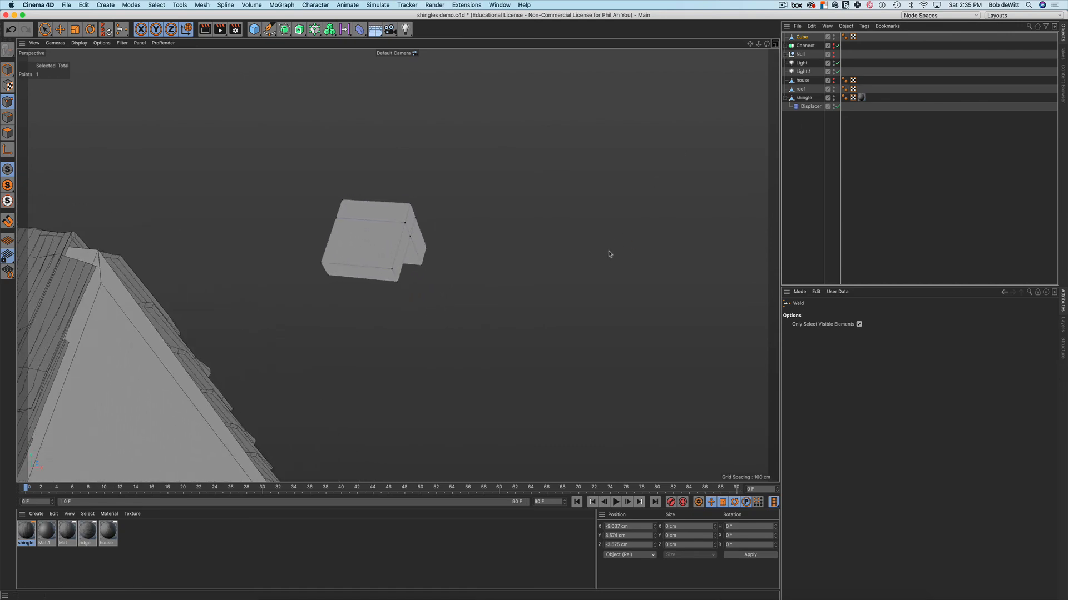
scroll(534, 311, "down", 3)
scroll(542, 349, "down", 10)
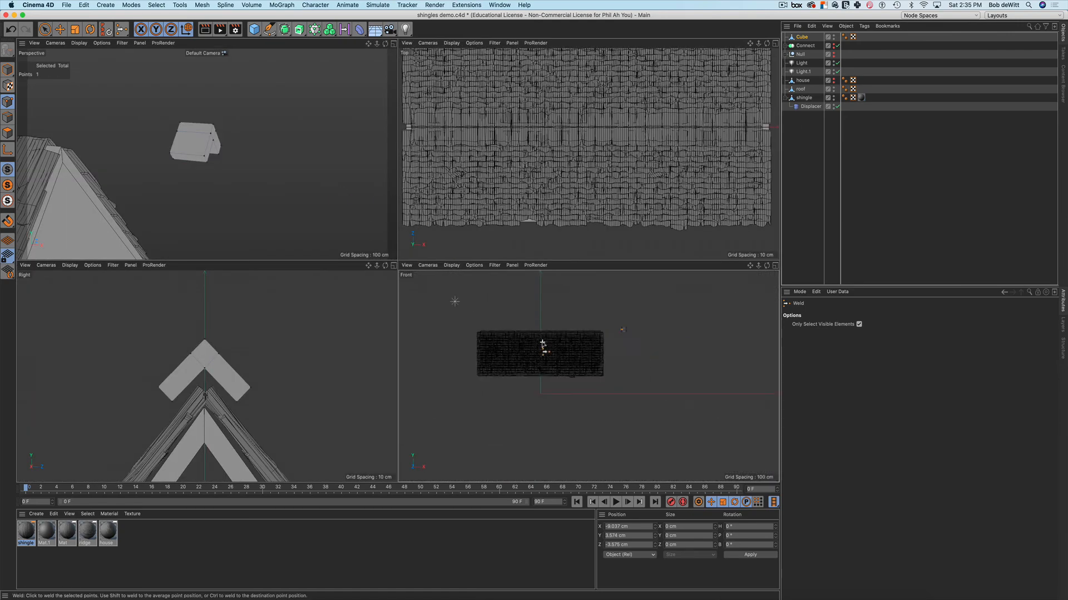
In the Front view, move the cap piece left along X toward the roof
scroll(624, 343, "up", 8)
middle_click_drag(586, 333, 697, 375, "alt")
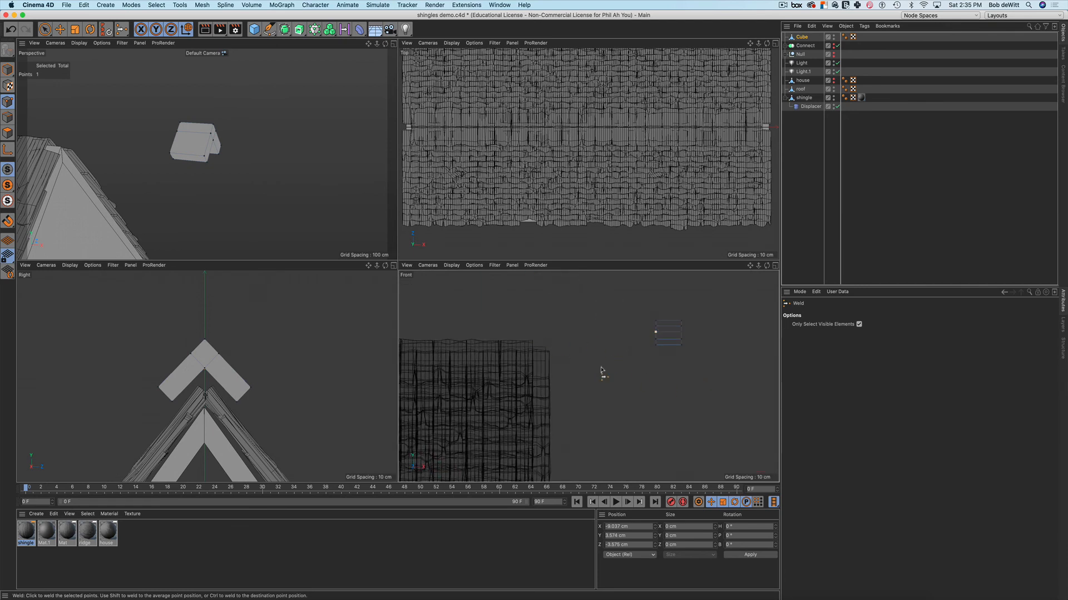
key("Return")
key("e")
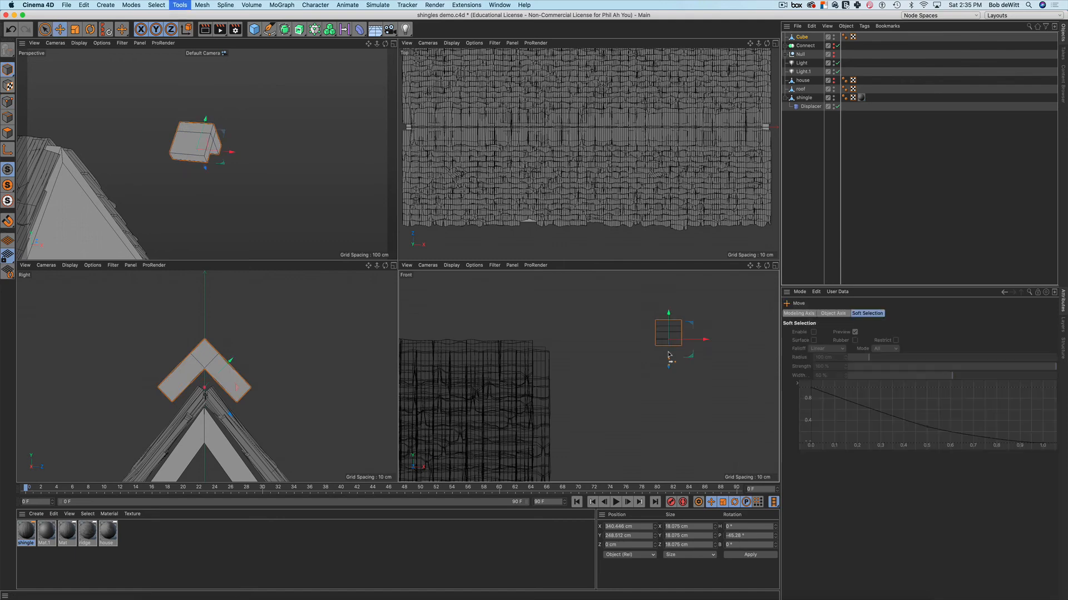
left_click_drag(706, 338, 604, 348)
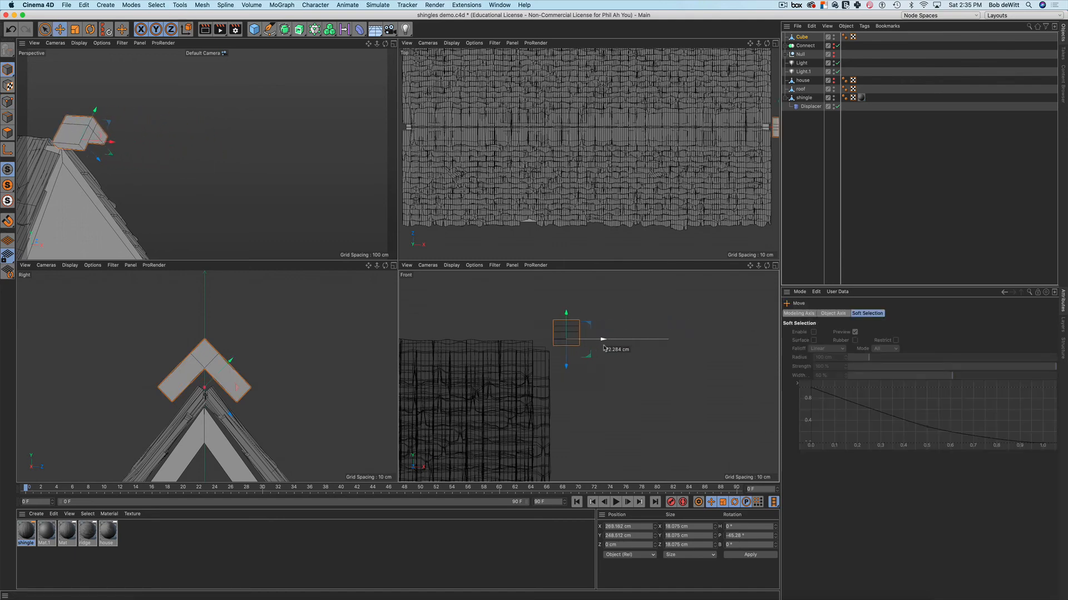
Box-select the cap's end points and drag them along X until the cap spans the roof
key("Return")
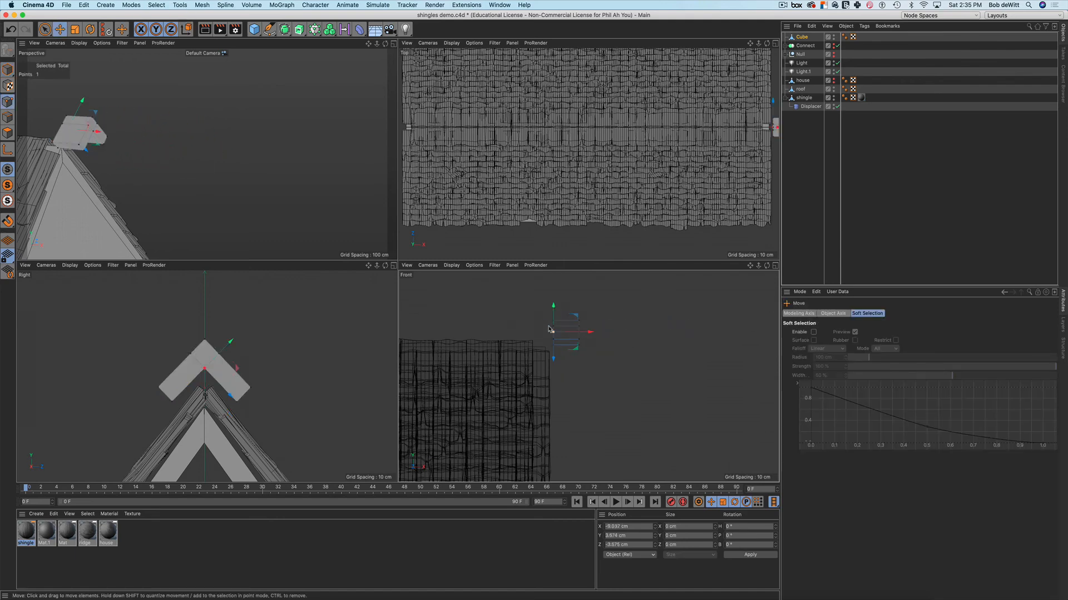
key("0")
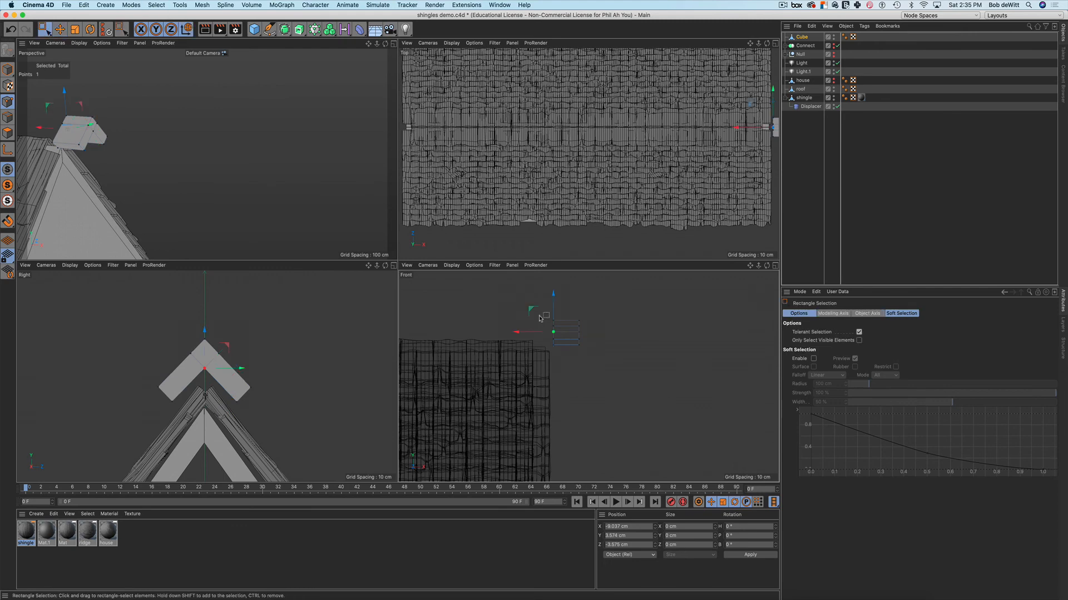
left_click_drag(539, 310, 573, 380)
left_click_drag(534, 334, 785, 374)
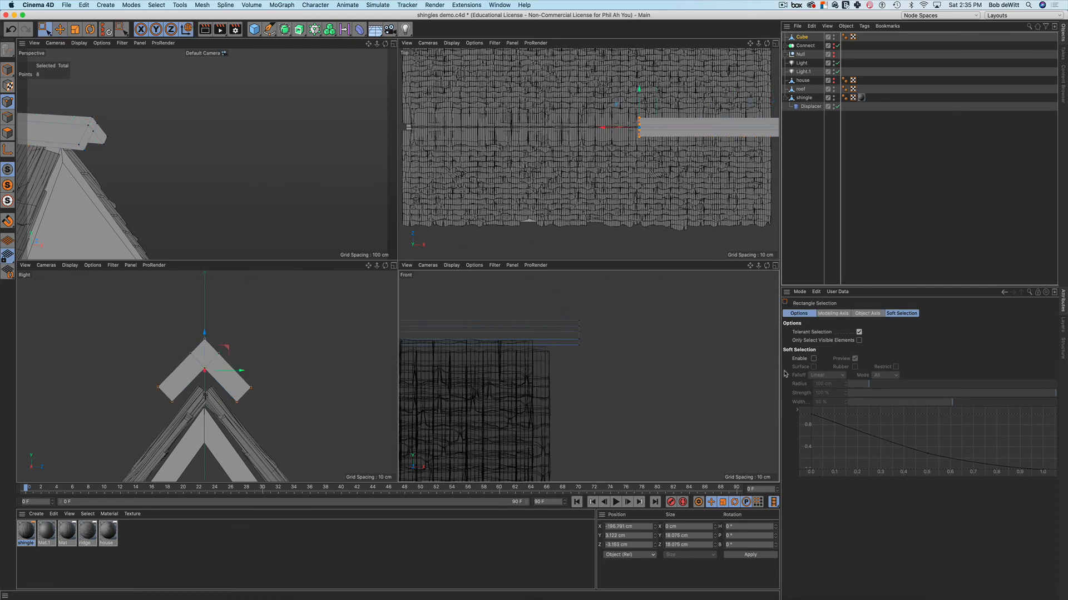
scroll(480, 371, "down", 10)
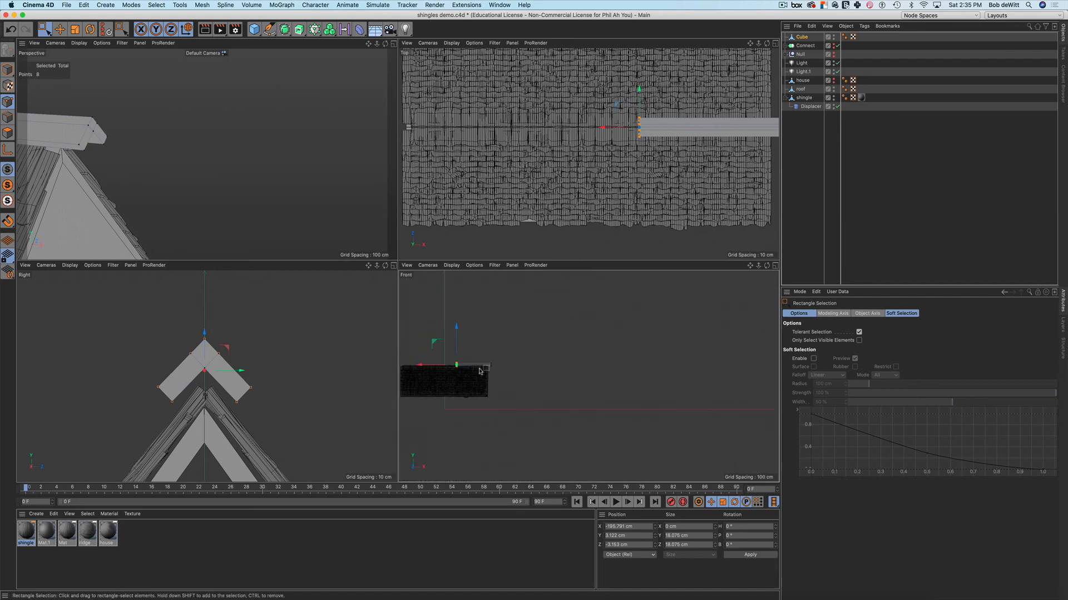
middle_click_drag(482, 371, 620, 363, "alt")
scroll(601, 361, "up", 8)
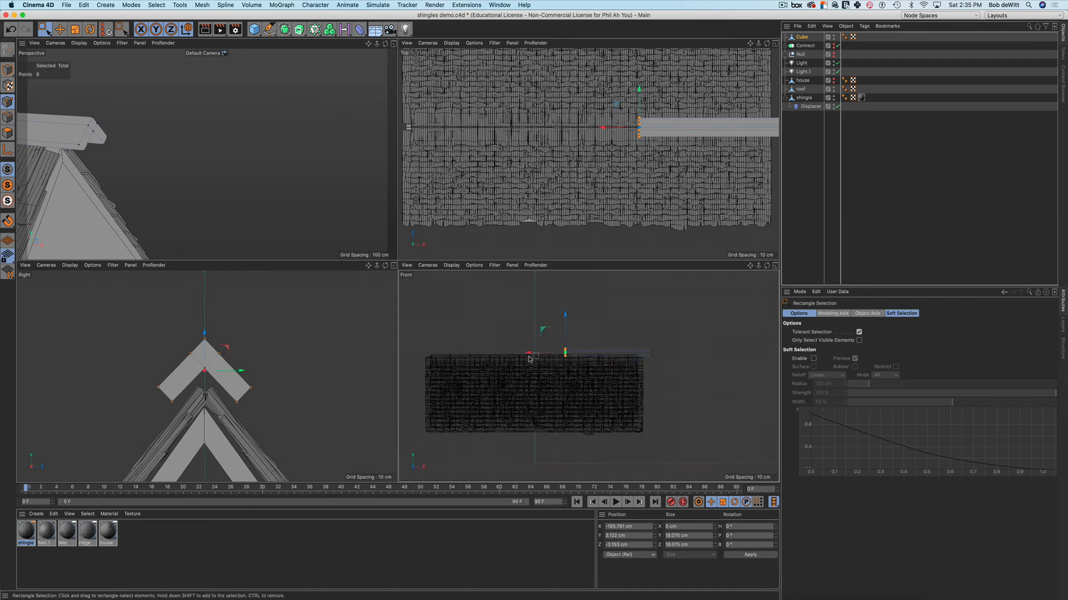
left_click_drag(531, 355, 430, 357)
left_click_drag(421, 352, 419, 353)
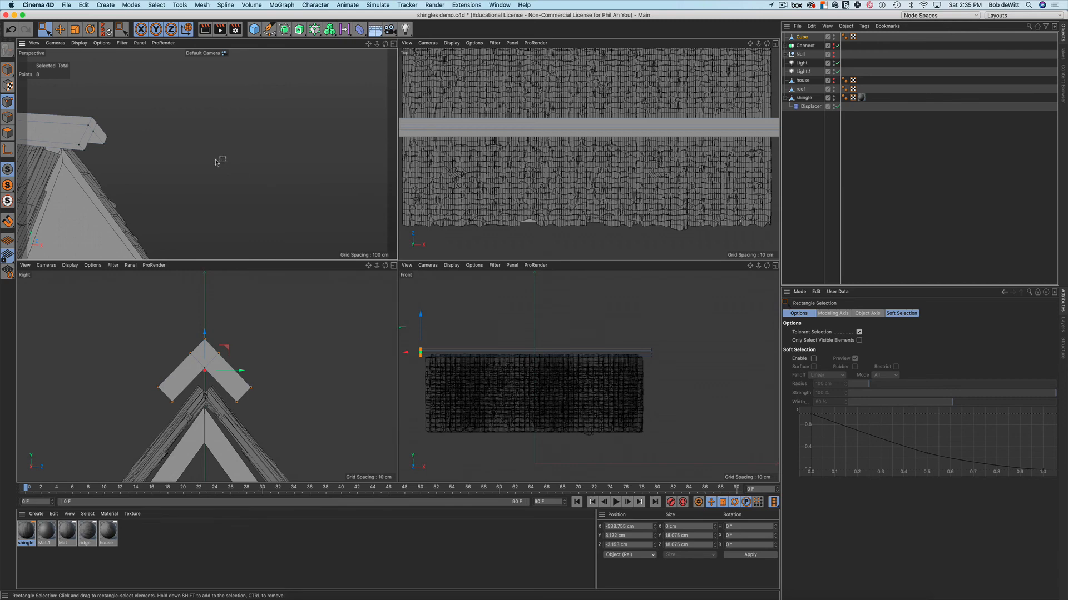
left_click_drag(216, 162, 327, 164, "alt")
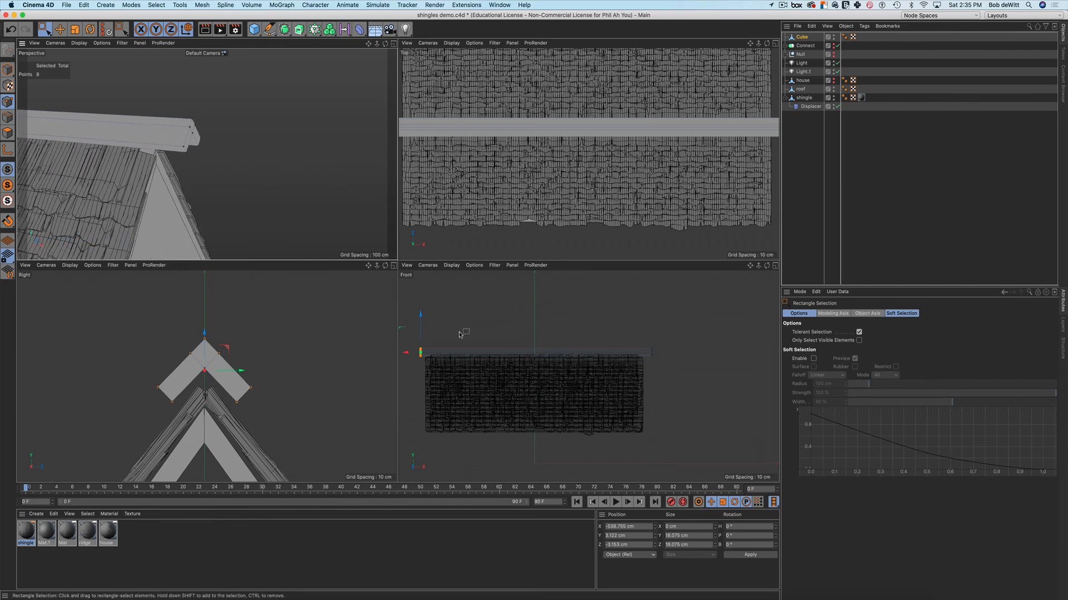
left_click_drag(207, 161, 245, 116, "alt")
right_click_drag(245, 116, 287, 147, "alt")
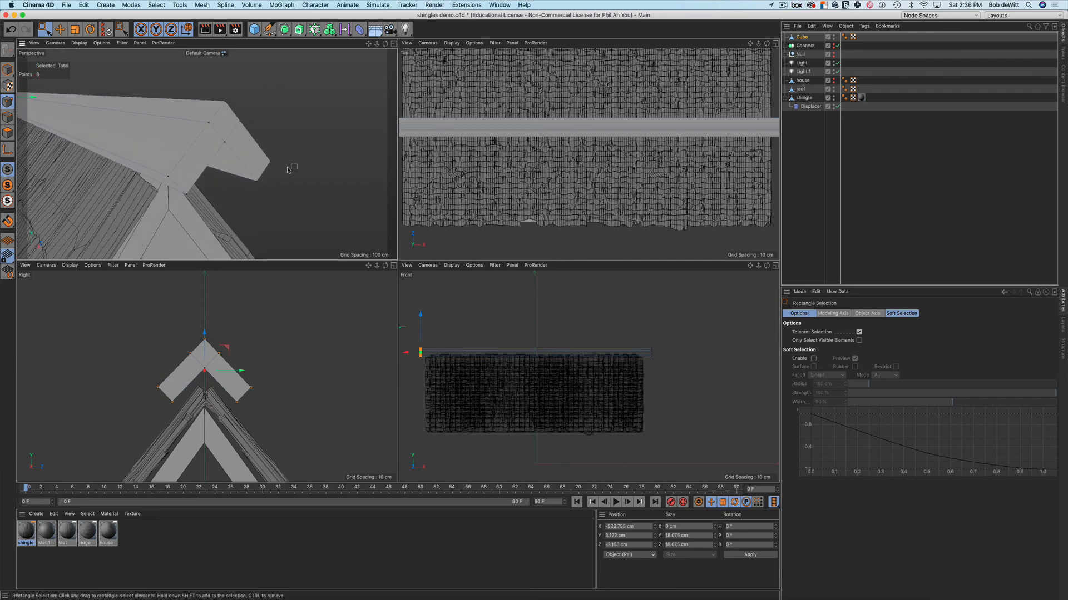
Select the ridge cap's edges and give them a small bevel
left_click(206, 177)
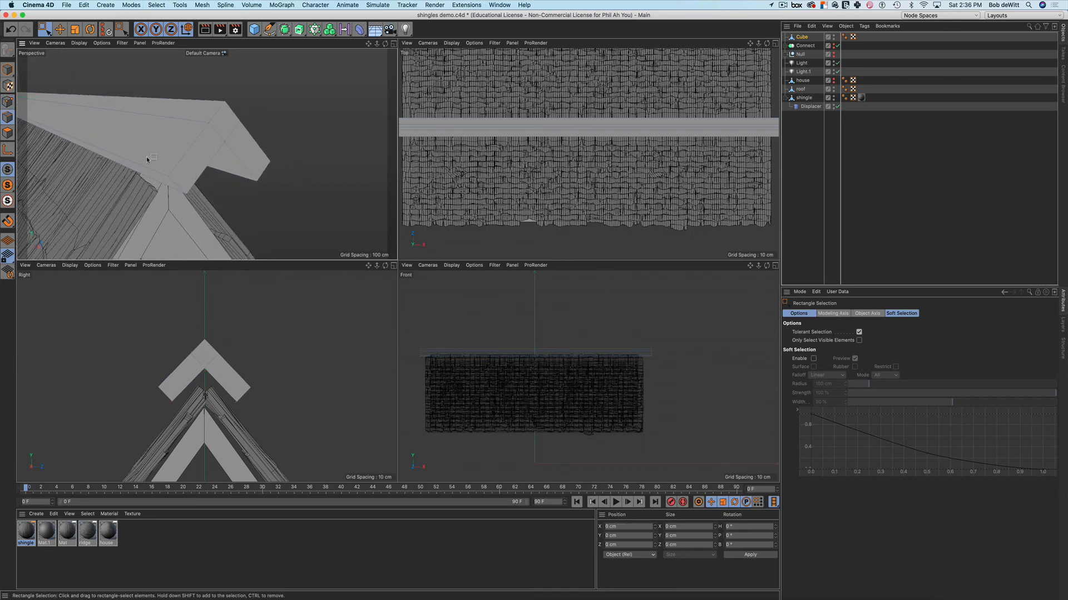
key("e")
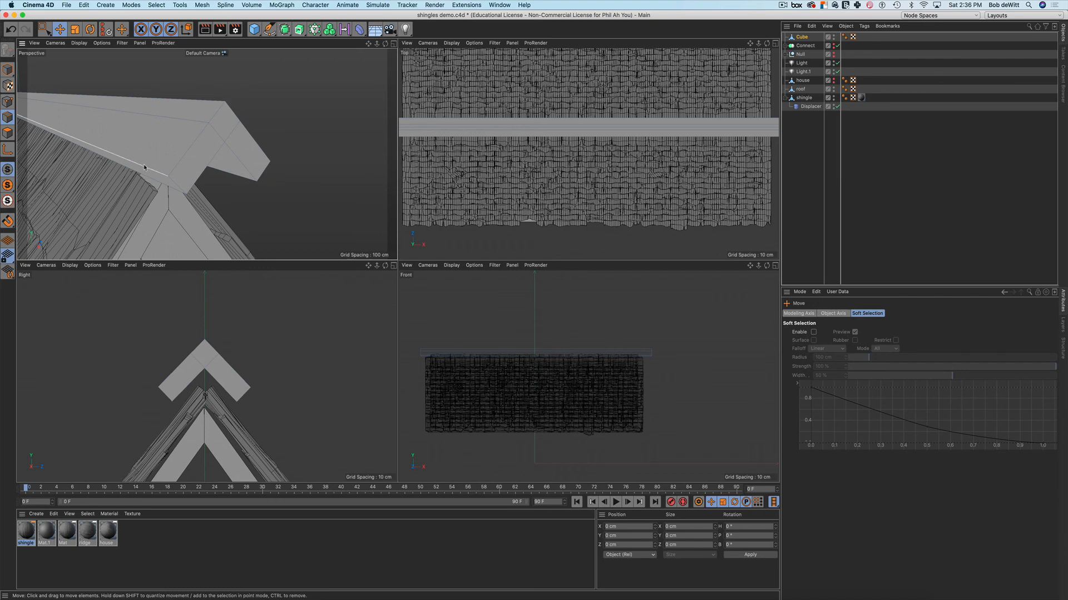
left_click(144, 167)
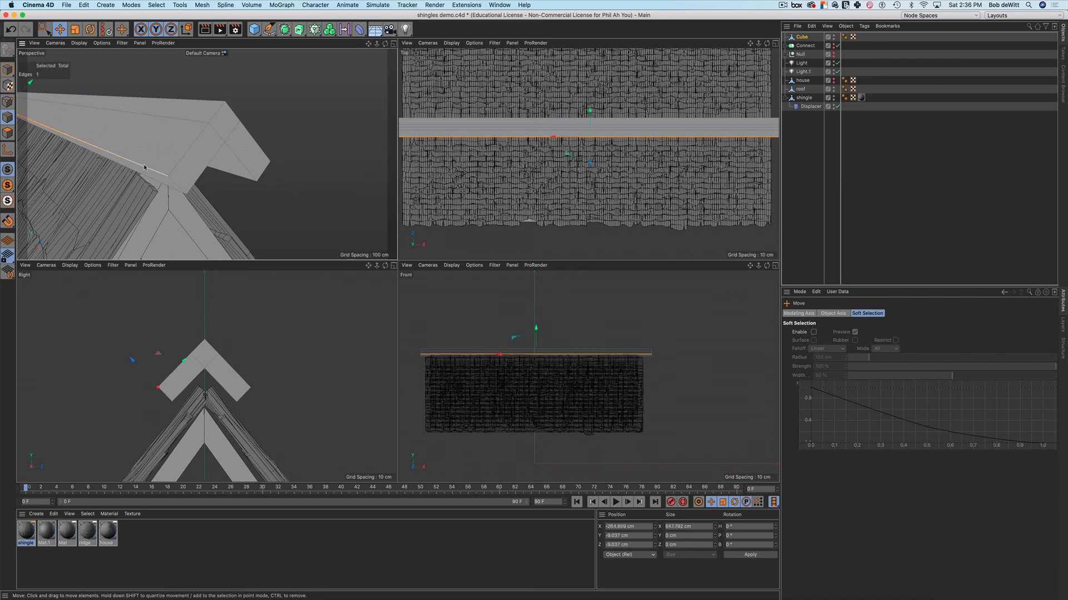
double_click(184, 161, "shift")
left_click(235, 116, "shift")
left_click(235, 116, "shift")
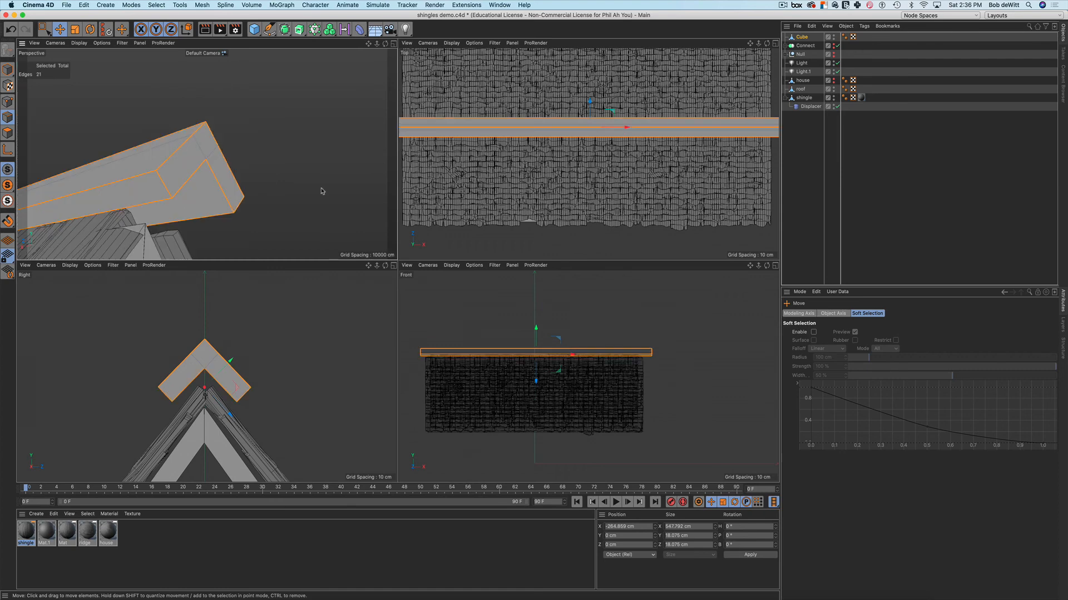
key("m")
key("s")
left_click_drag(316, 197, 343, 196)
Deselect the cap, frame the roof frontally and start an Interactive Render Region
key("space")
scroll(272, 183, "down", 8)
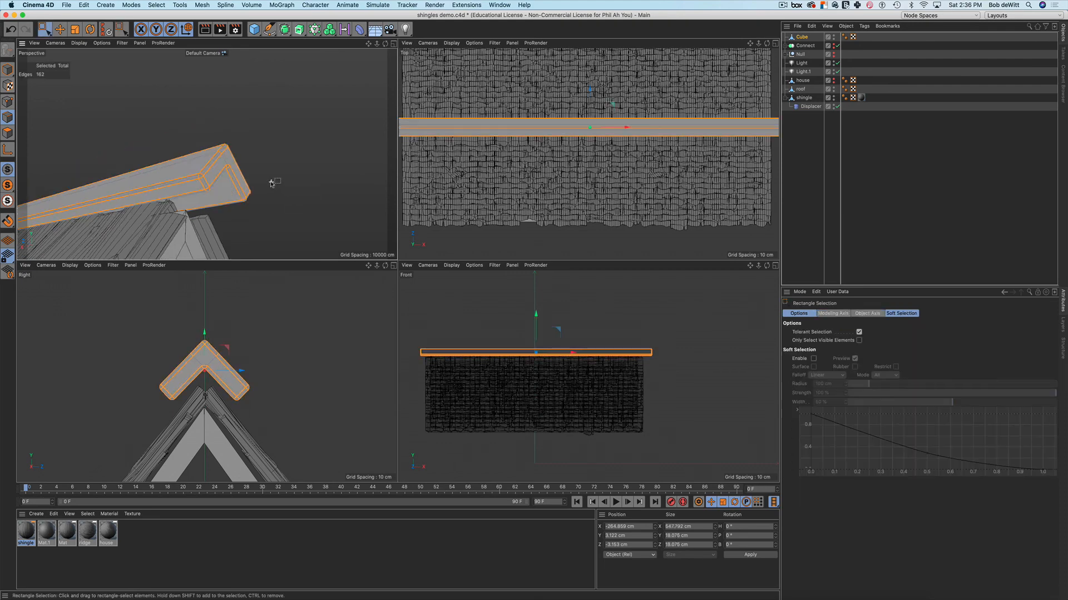
left_click_drag(256, 210, 336, 200, "alt")
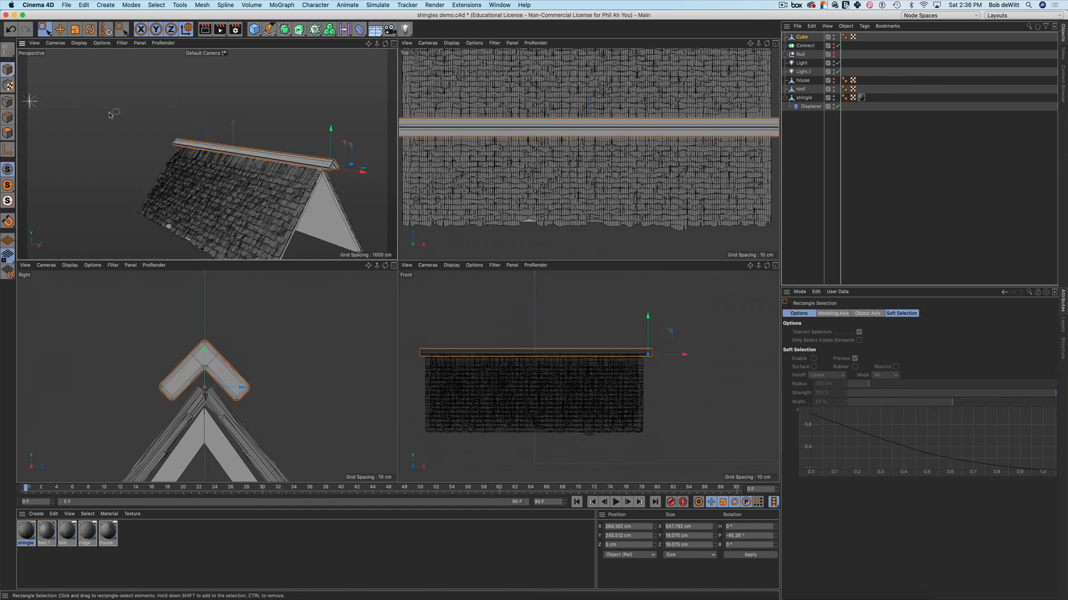
left_click(156, 143)
left_click_drag(236, 215, 313, 187, "alt")
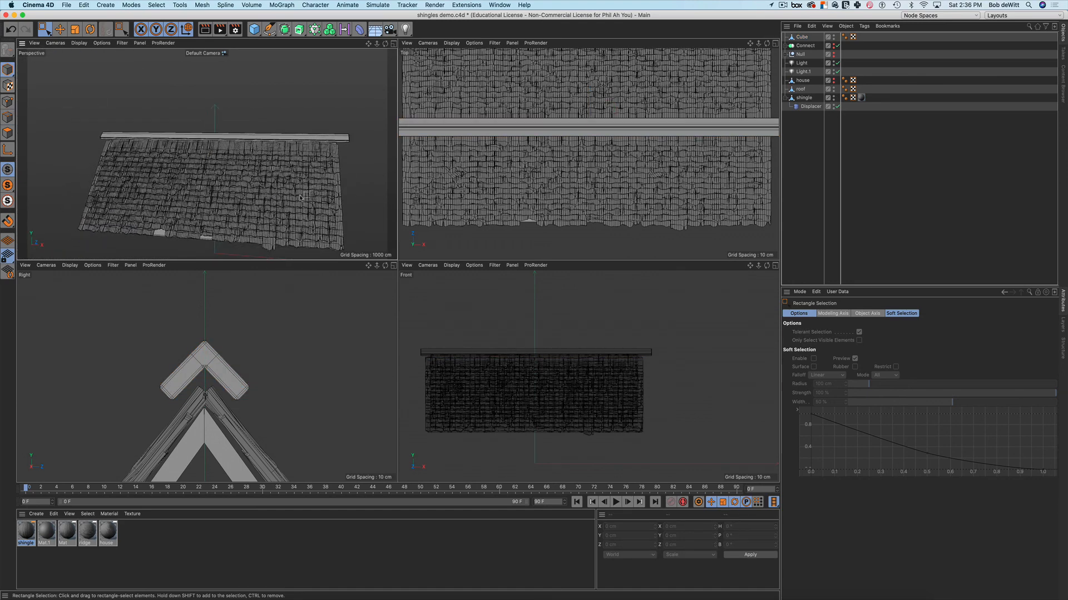
key("alt+r")
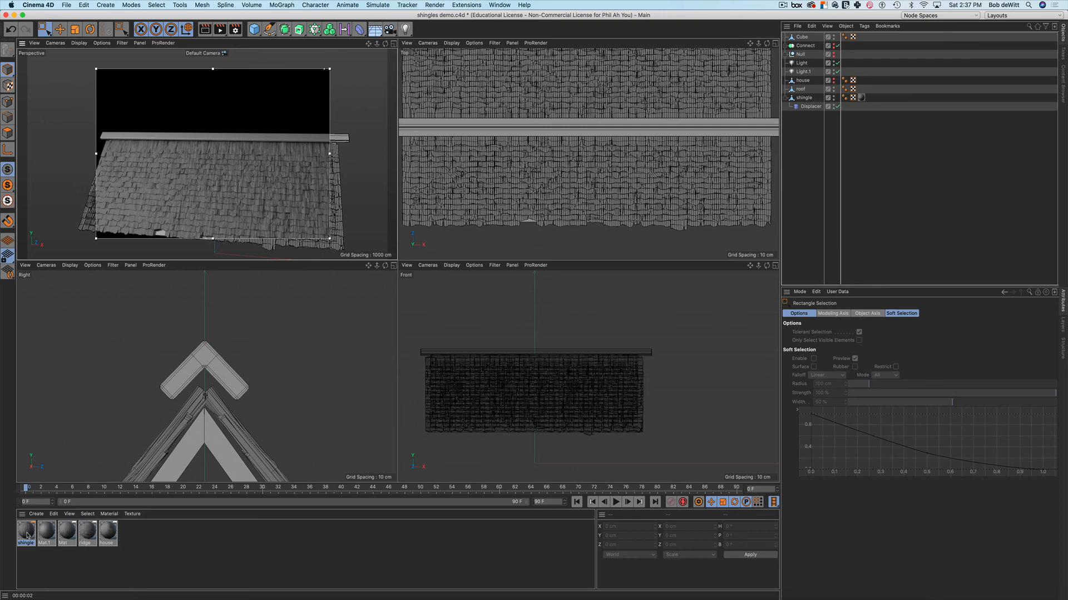
Apply a copy of the shingle material to the ridge cap with Cubic projection
left_click_drag(27, 536, 343, 140, "ctrl")
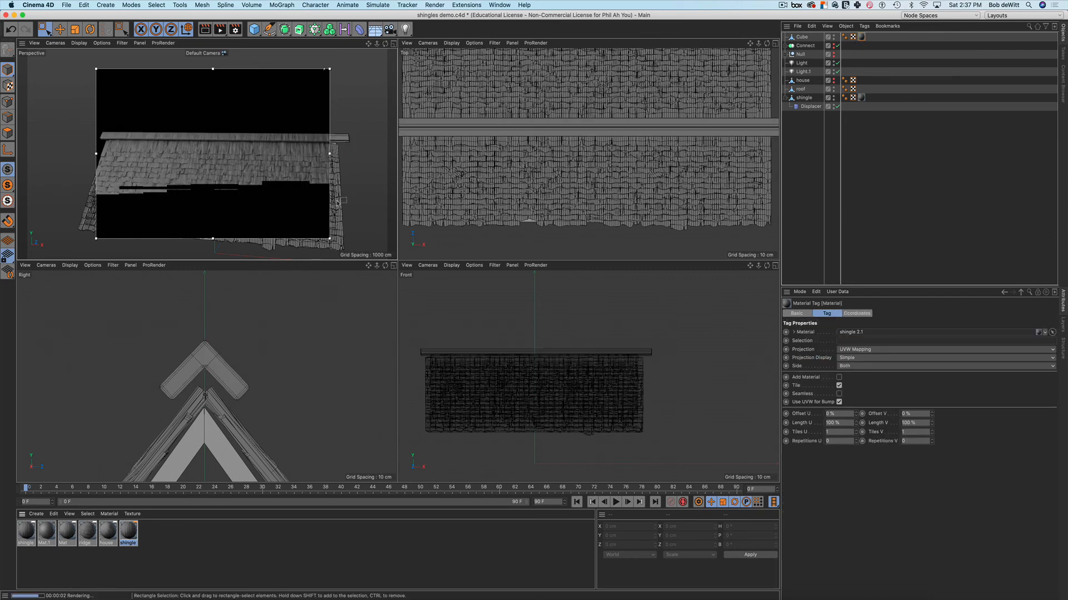
left_click_drag(258, 172, 299, 145, "alt")
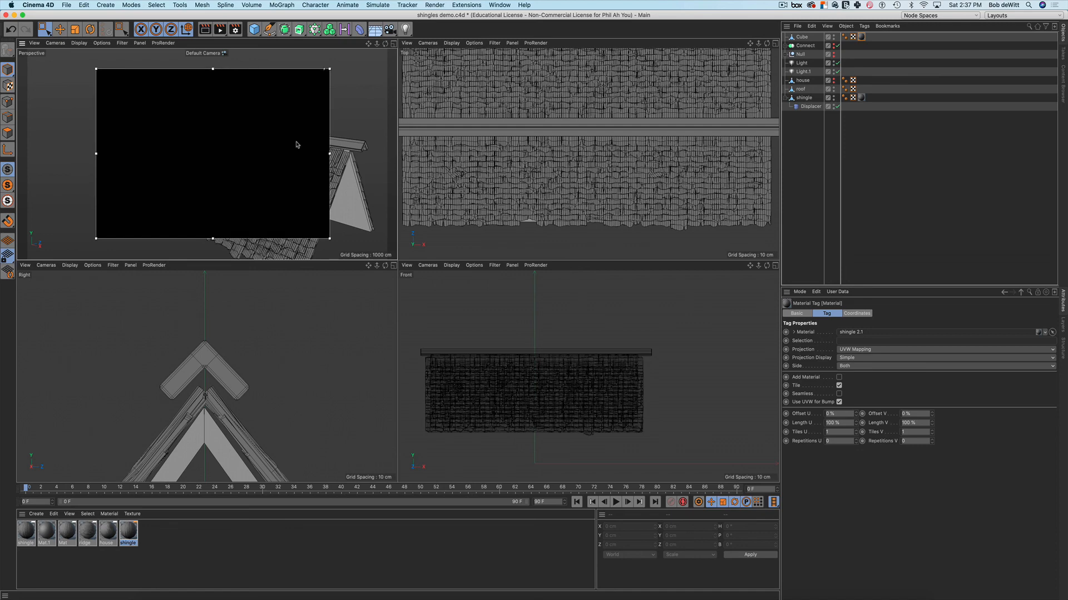
middle_click_drag(302, 145, 260, 157, "alt")
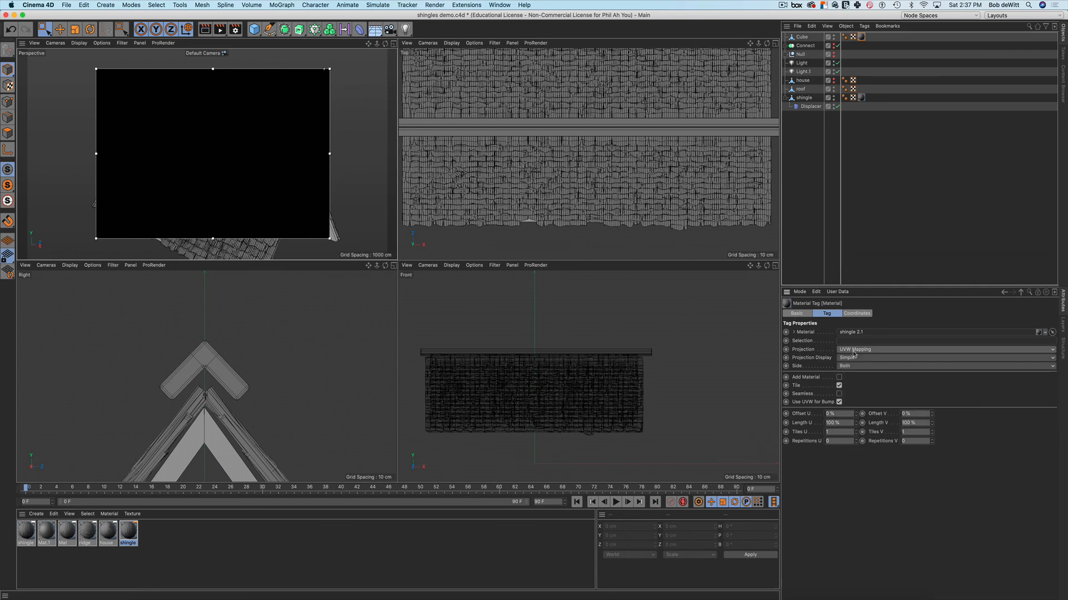
left_click(853, 350)
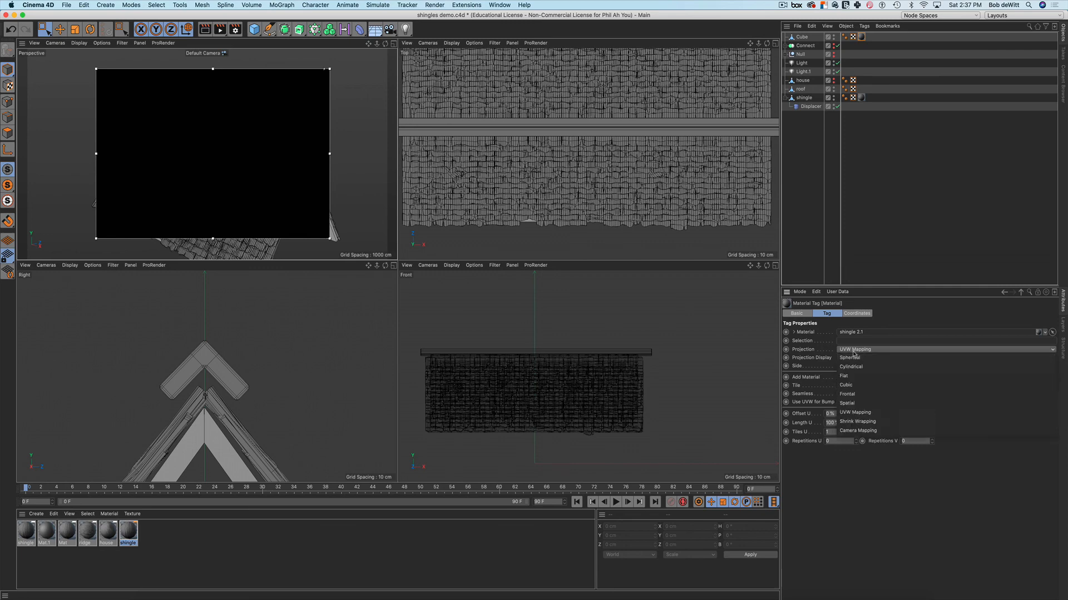
left_click(846, 385)
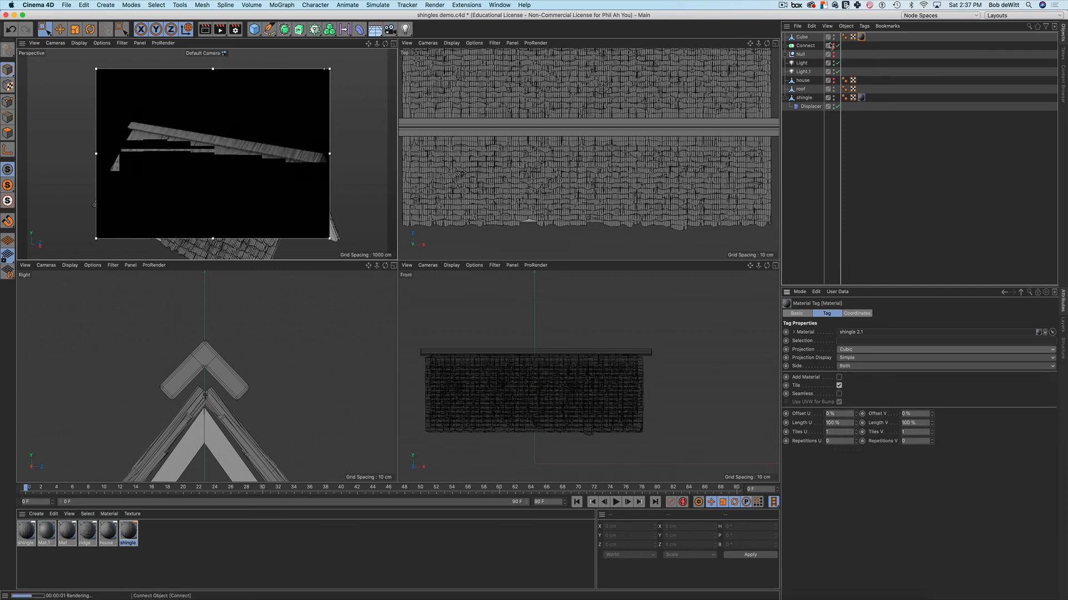
Rename the cap to 'ridege' and open its linked shingle 2.1 material
left_click(801, 37)
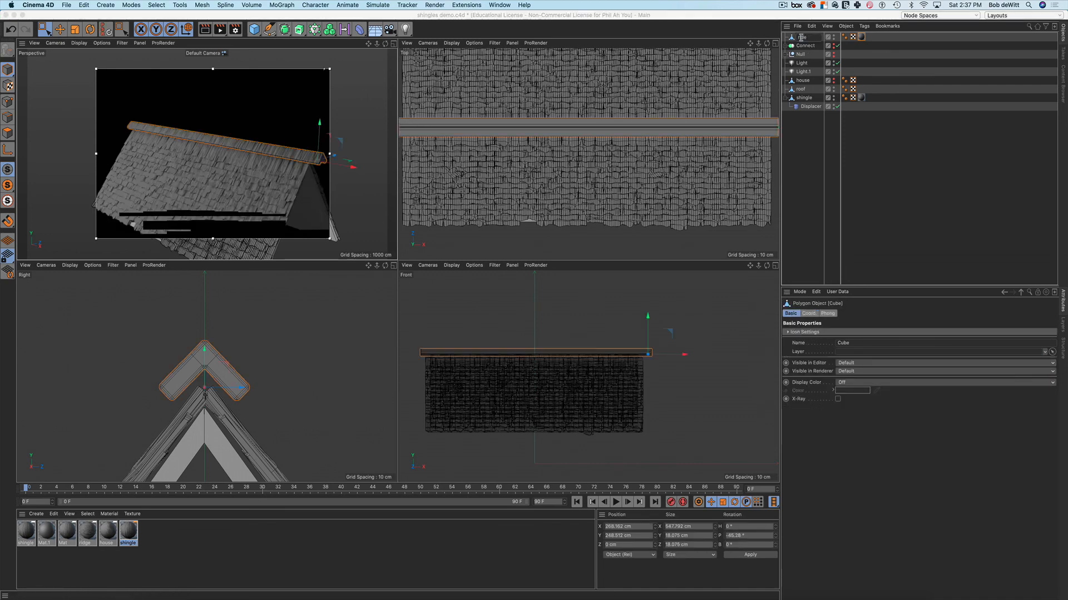
type("ridege")
key("Return")
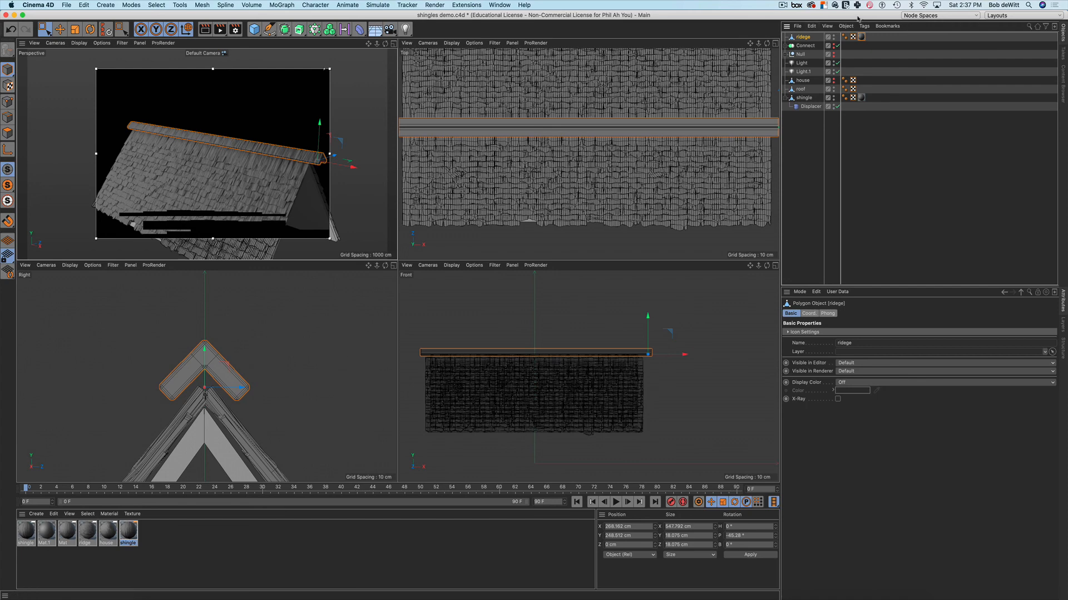
left_click(861, 37)
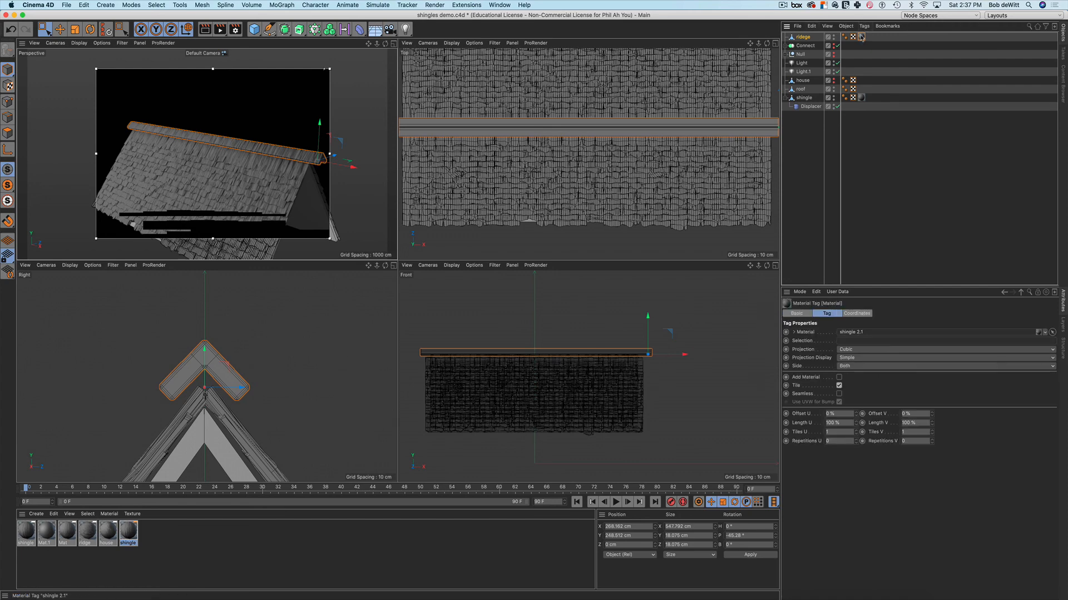
left_click(844, 332)
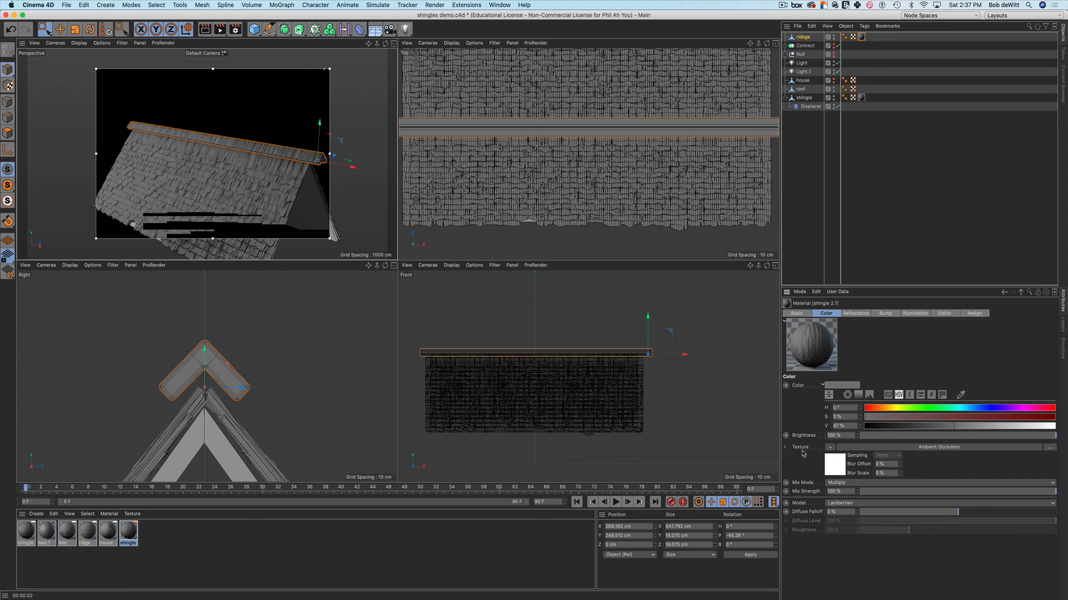
Set the shingle 2.1 bump noise Relative Scale X to 1000% and maximise Perspective
left_click(893, 314)
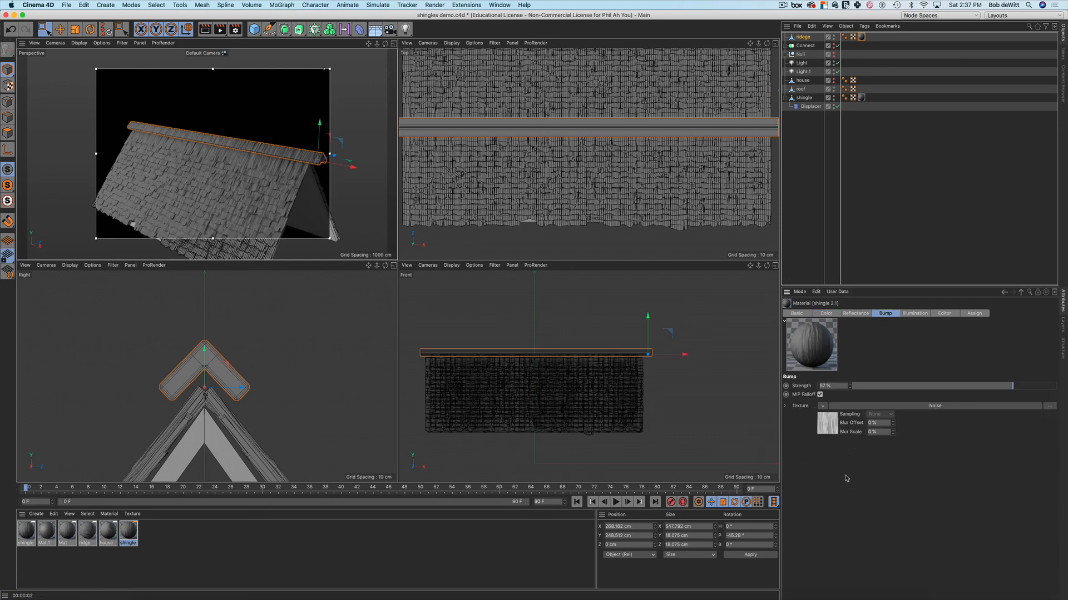
left_click(828, 427)
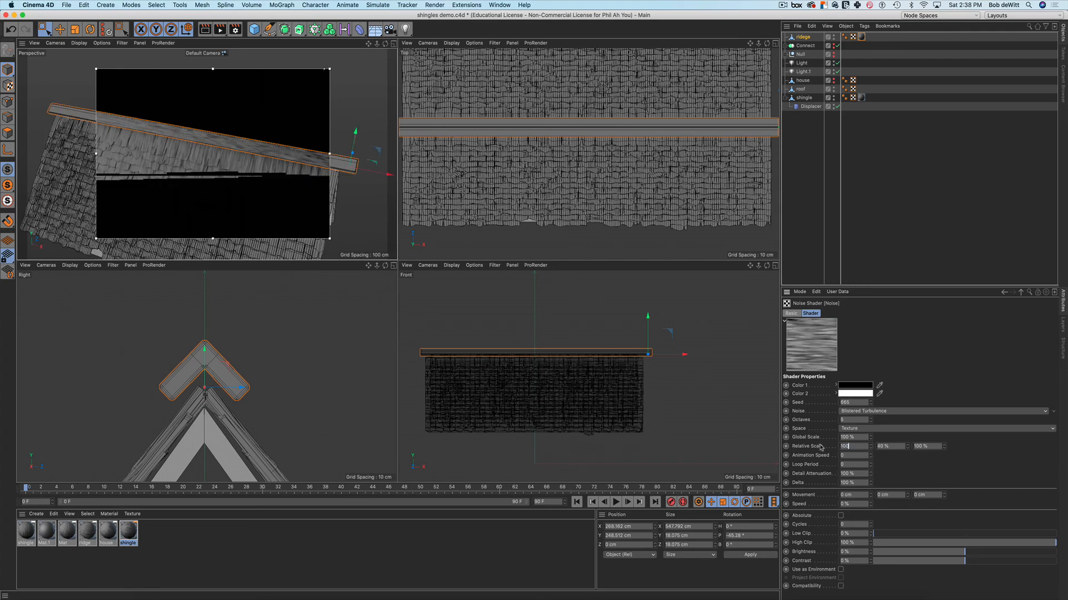
type("0")
key("Return")
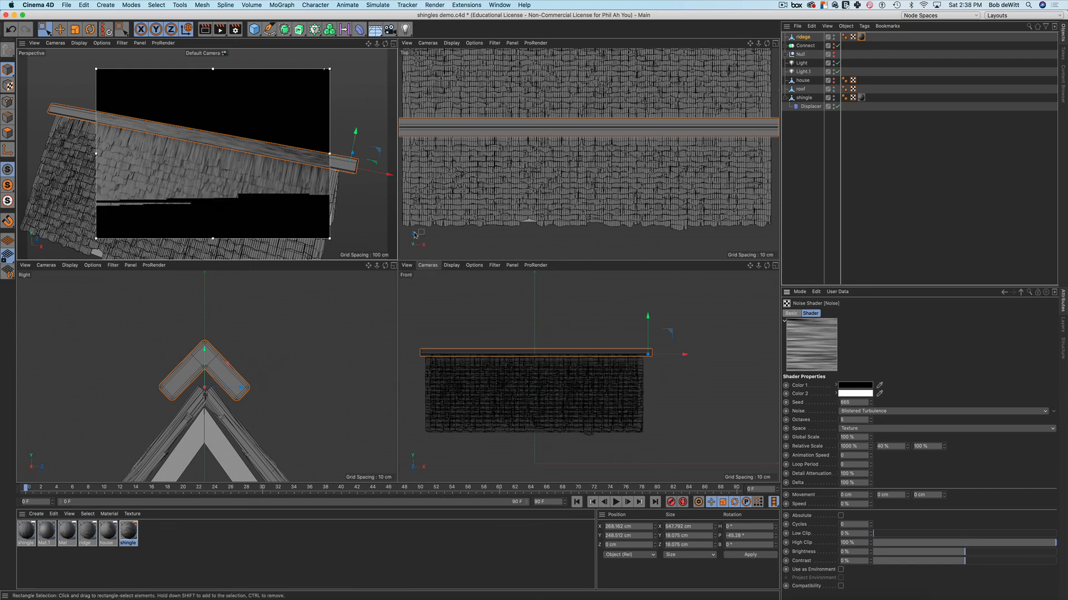
left_click(393, 44)
left_click_drag(493, 334, 496, 308, "alt")
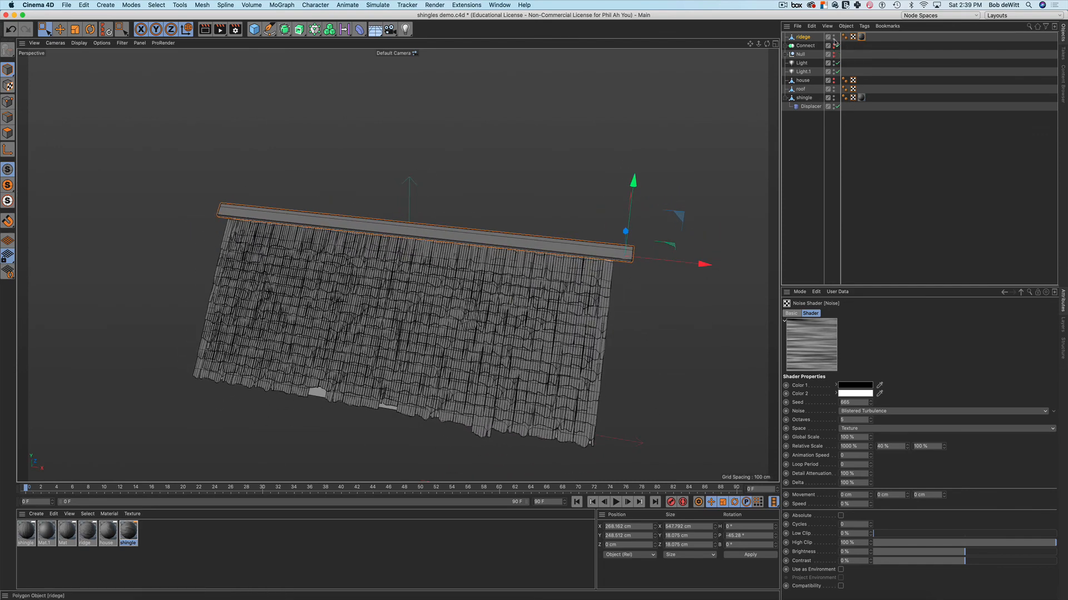
Hide the ridge cap and the displaced shingle mesh to expose the roof plane
left_click(834, 37)
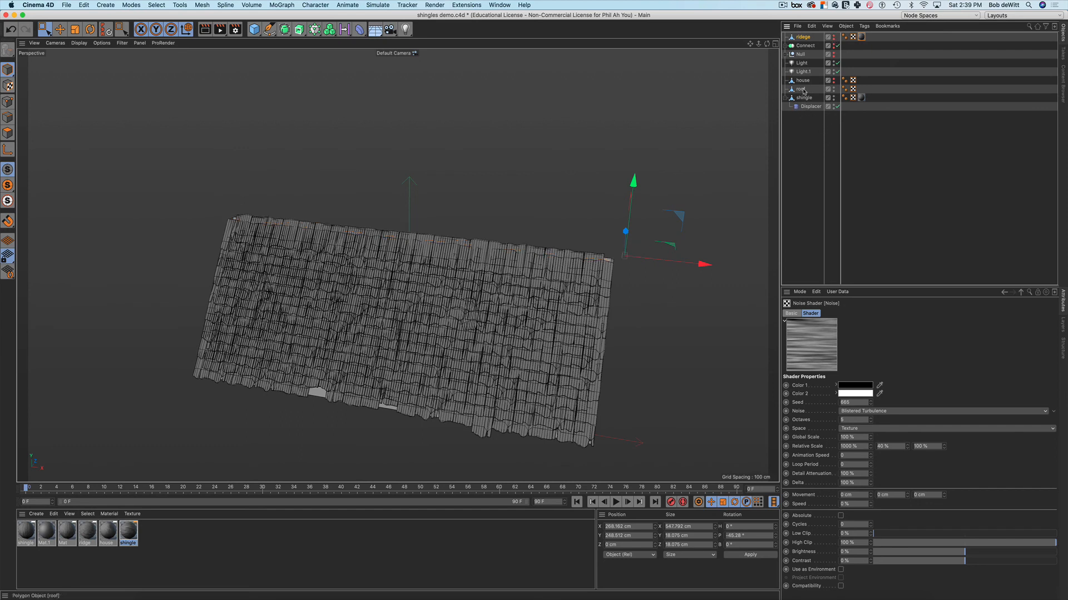
left_click(801, 90)
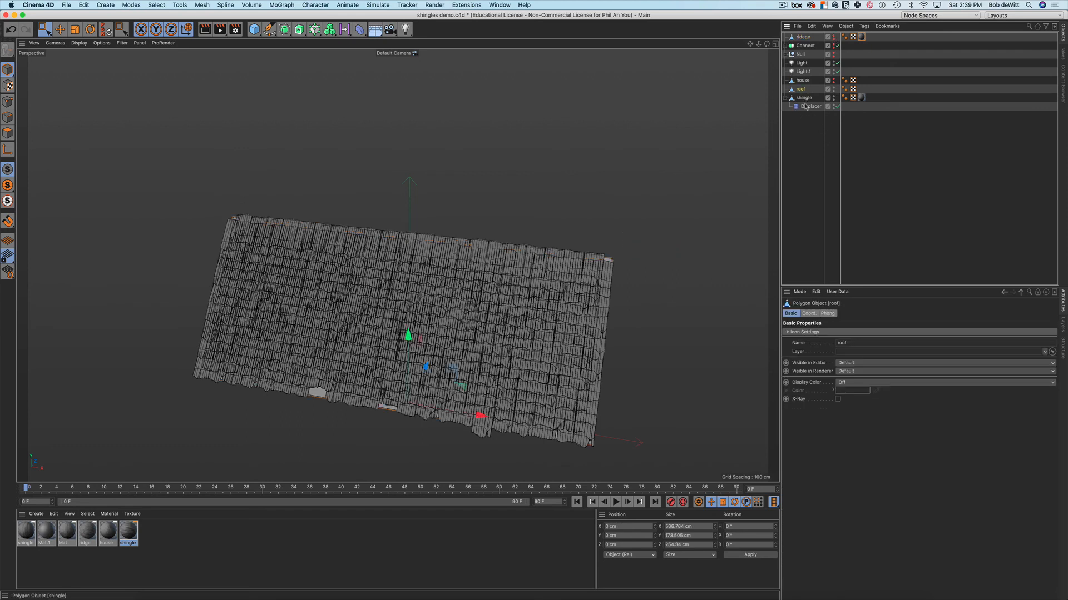
left_click(834, 102)
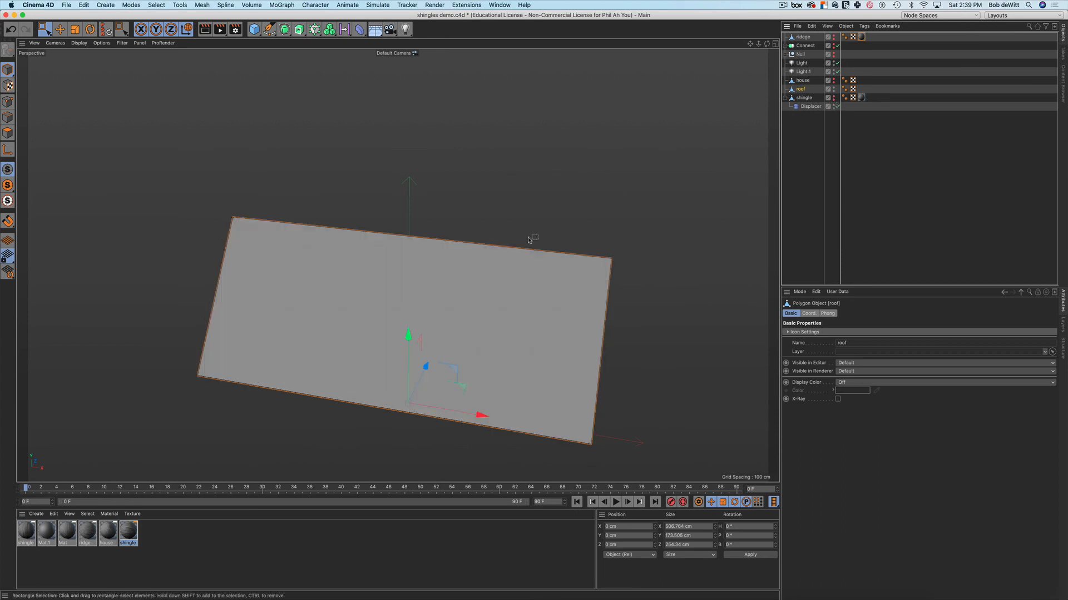
middle_click_drag(610, 247, 623, 203, "alt")
mouse_move(669, 235)
left_mouse_down("alt")
mouse_move(690, 209)
mouse_move(667, 234)
left_mouse_up("alt")
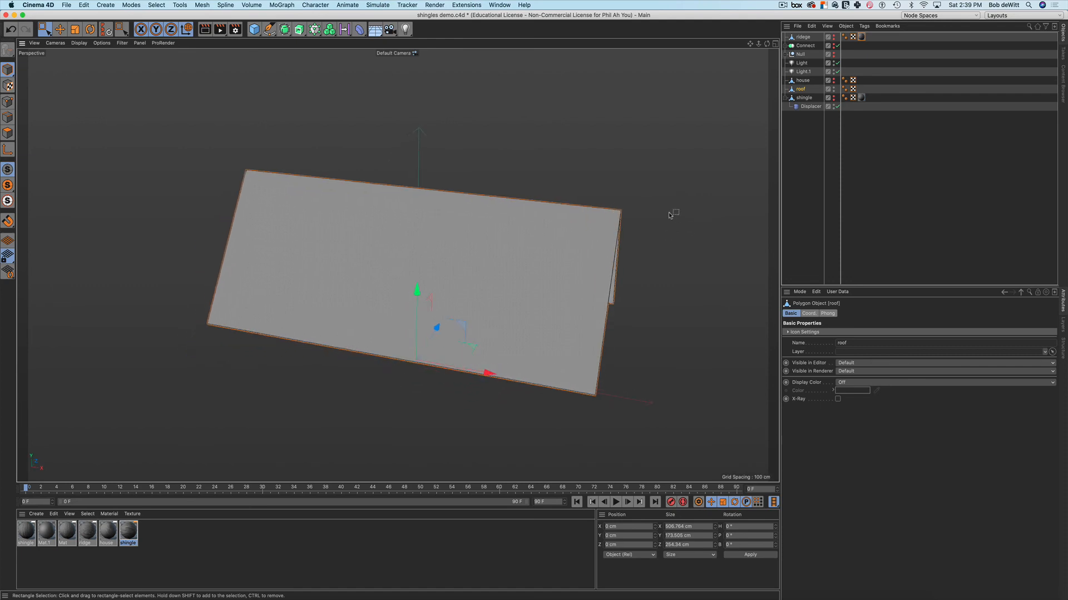
Add five loop cuts across the roof plane with the Loop/Path Cut tool
key("k")
key("l")
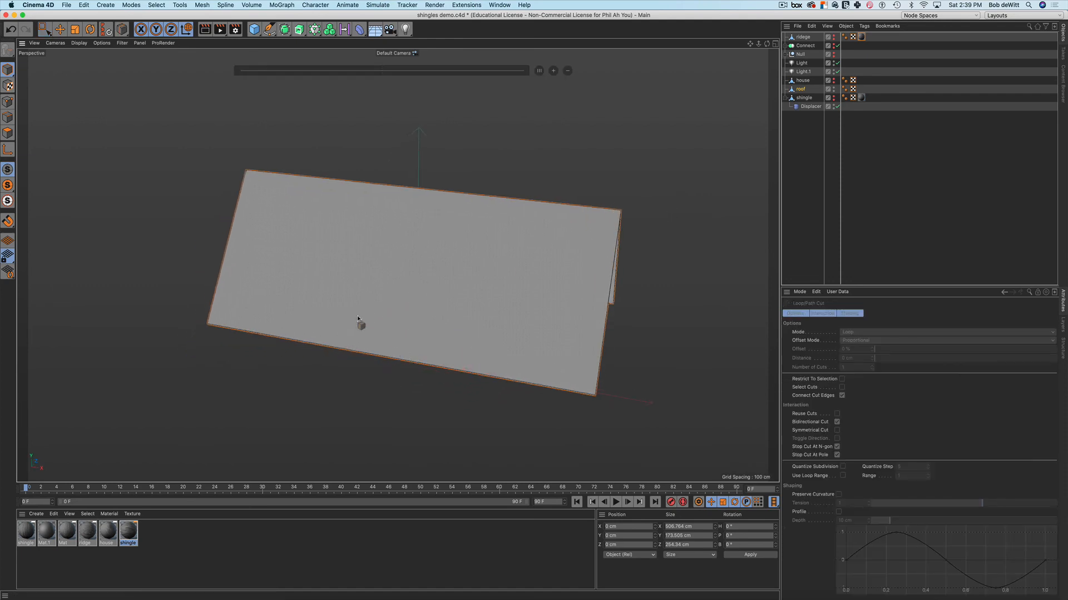
left_click(12, 138)
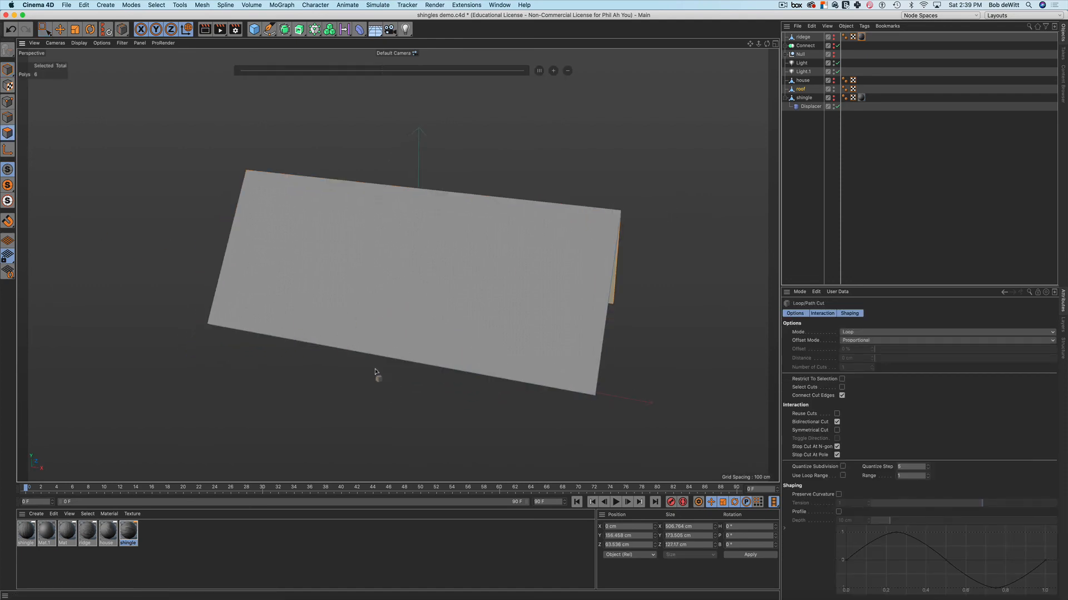
left_click(402, 364)
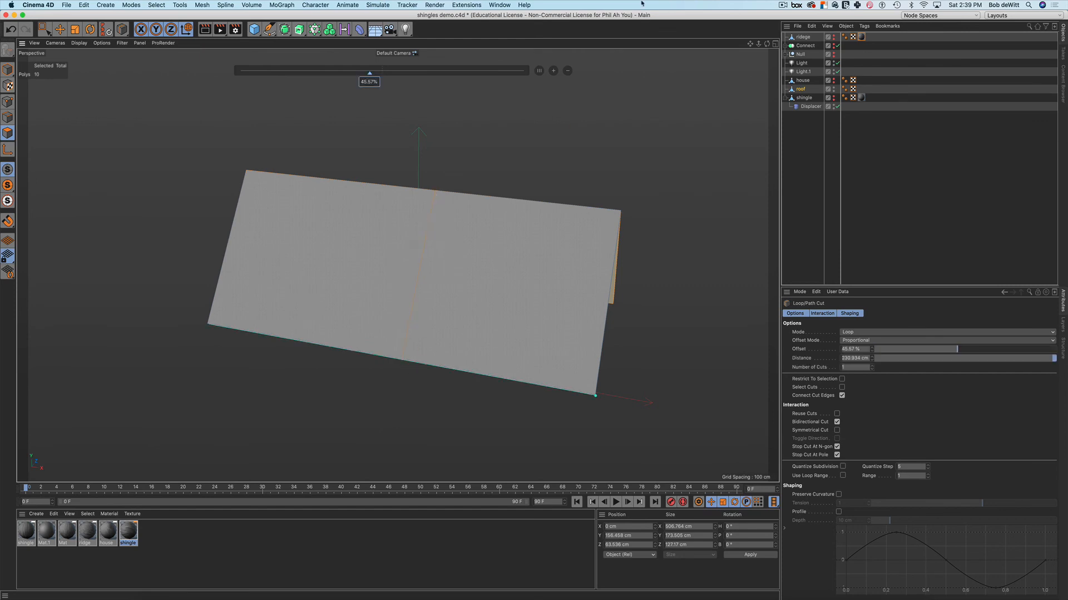
left_click(553, 70)
left_click(554, 71)
left_click(553, 71)
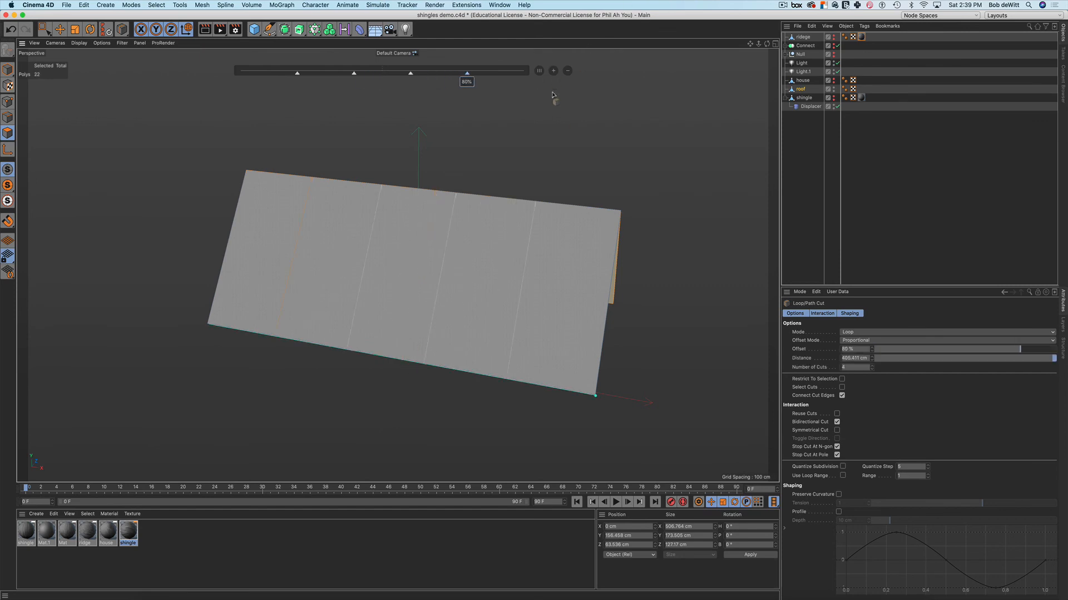
left_click_drag(552, 172, 570, 162, "alt")
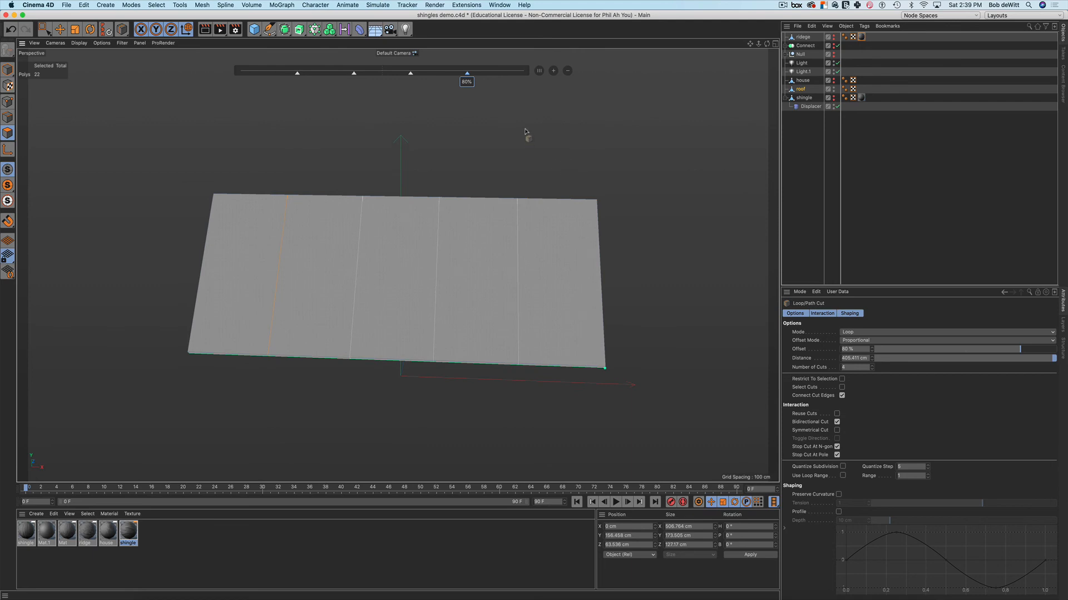
left_click(553, 71)
key("space")
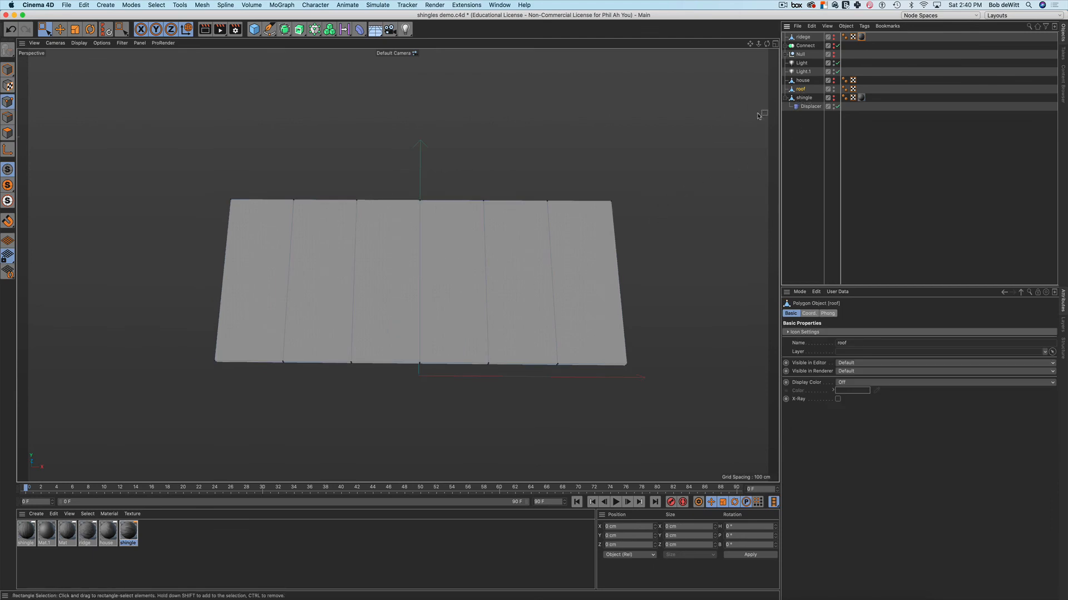
Add an FFD deformer under the roof and lower its middle cage points to sag it
left_click(359, 29)
left_click(558, 57)
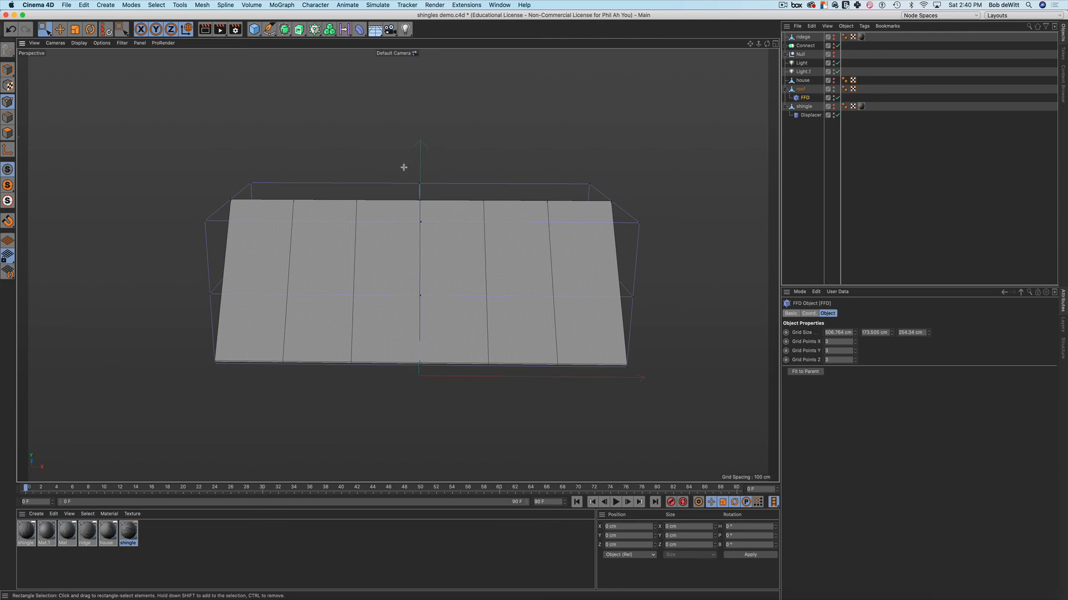
left_click_drag(404, 167, 455, 264)
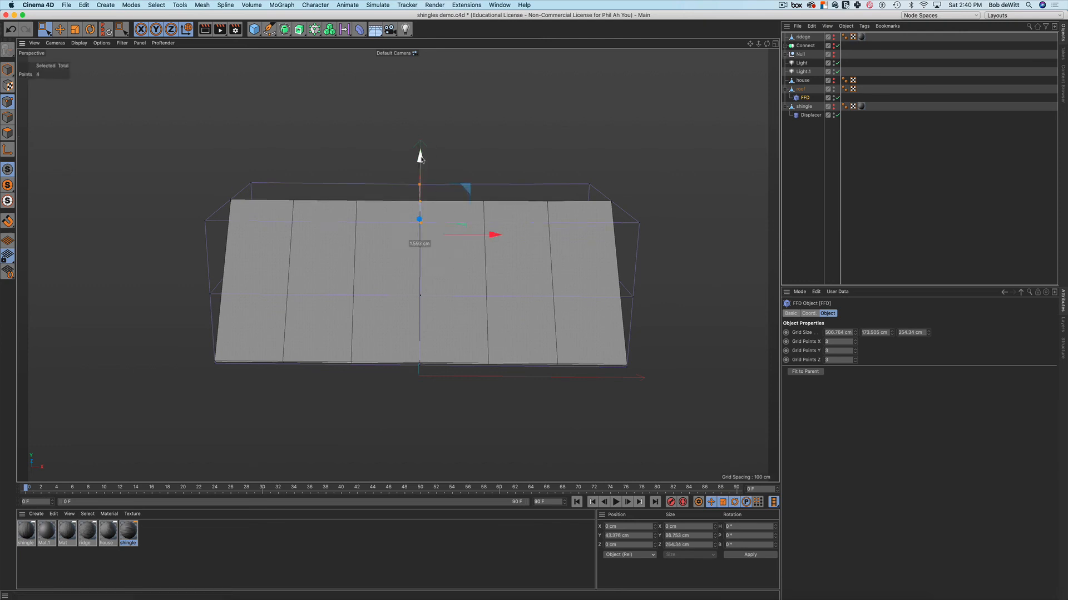
mouse_move(420, 157)
left_mouse_down()
mouse_move(420, 187)
mouse_move(374, 218)
mouse_move(405, 202)
mouse_move(407, 158)
left_mouse_up()
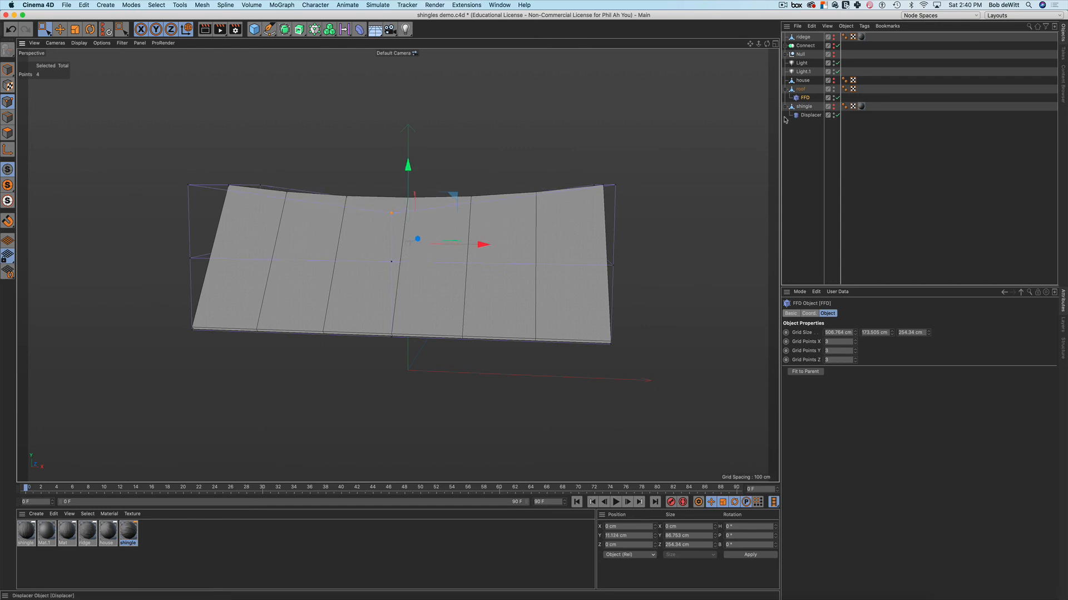
Duplicate the deformed roof, hide the original and unhide the shingle mesh
right_click(798, 93)
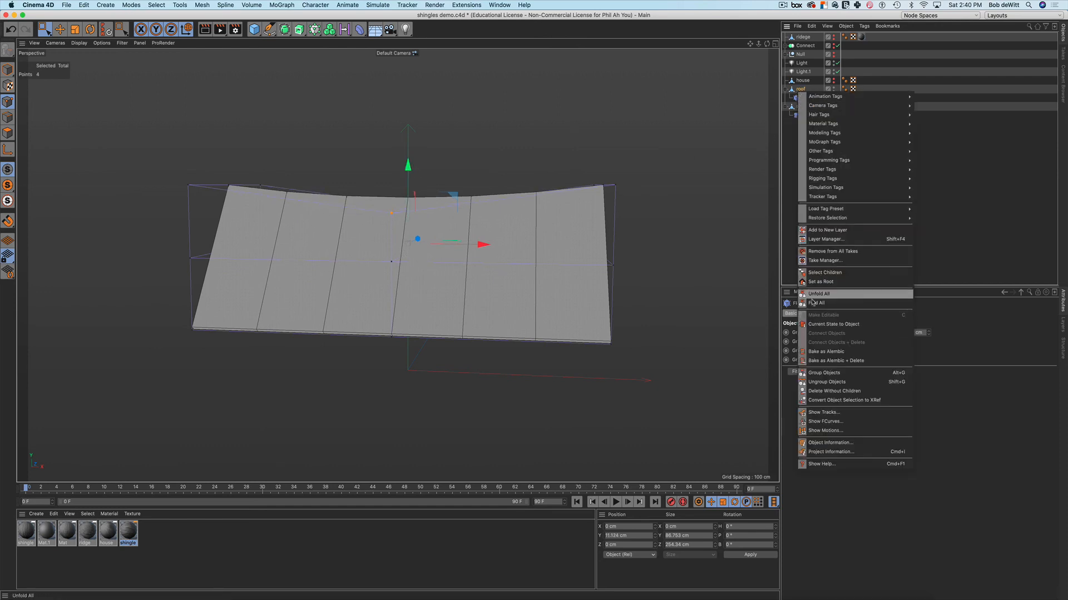
left_click(817, 326)
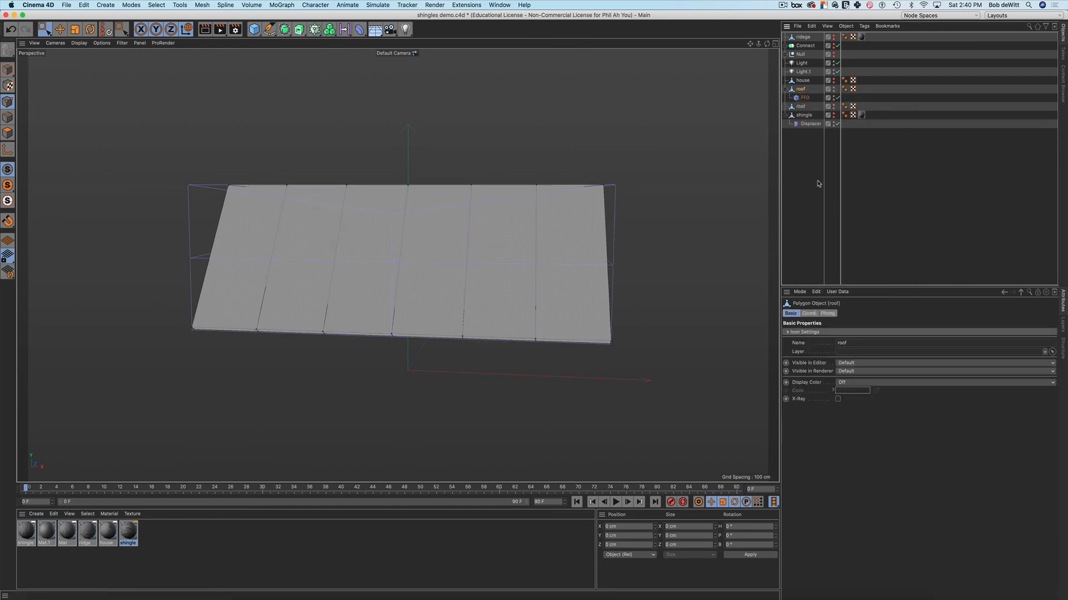
left_click(834, 91, "ctrl")
left_click(833, 91, "alt")
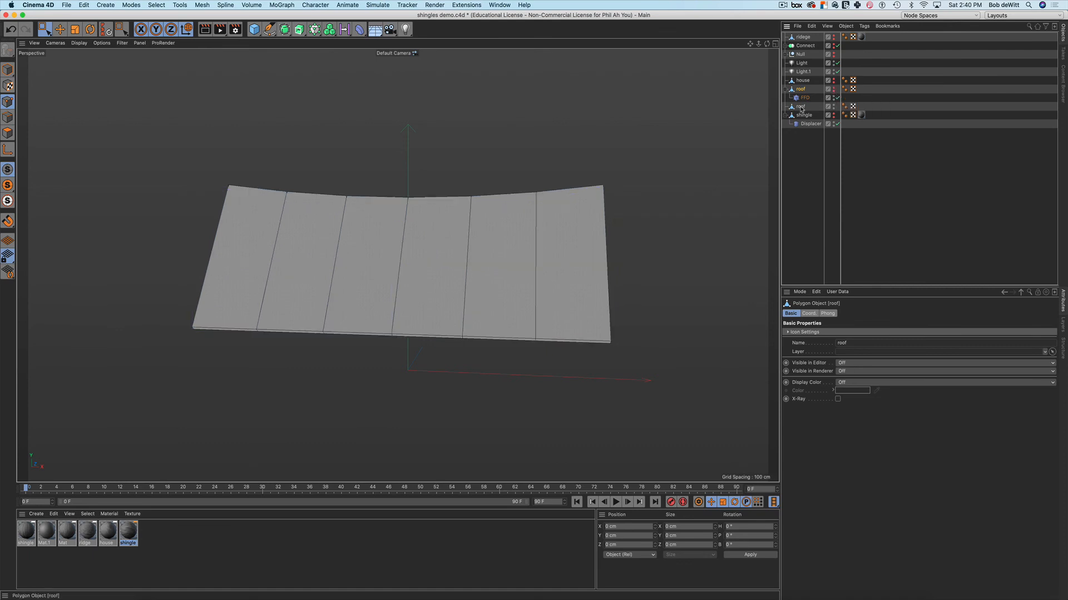
left_click(800, 106)
left_click(803, 115)
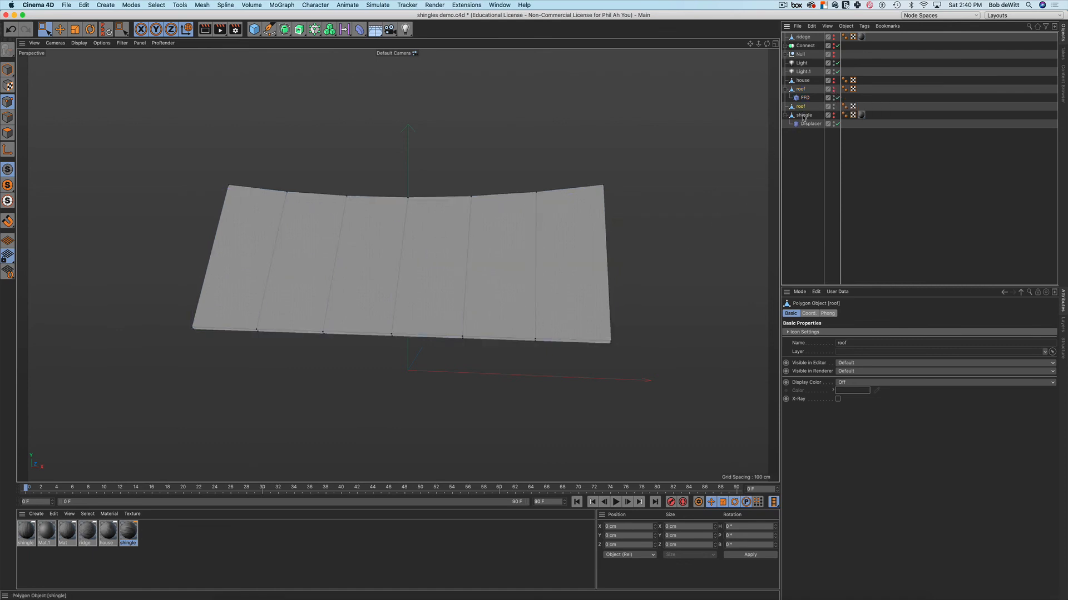
left_click(833, 115, "ctrl")
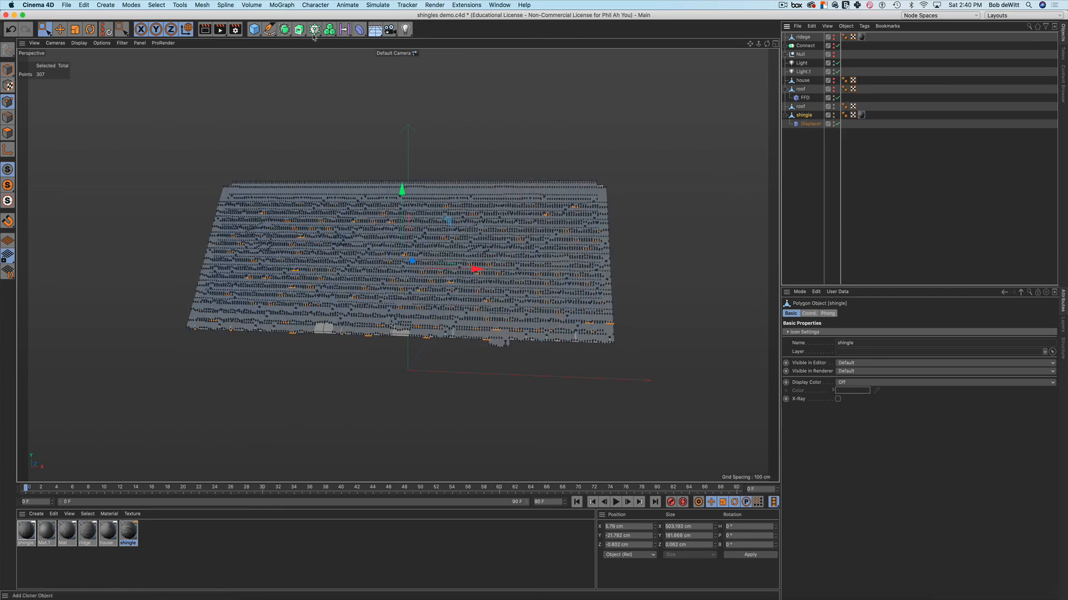
Add an FFD deformer inside the shingle object and lower a top cage point to sag the shingles
left_click(359, 29)
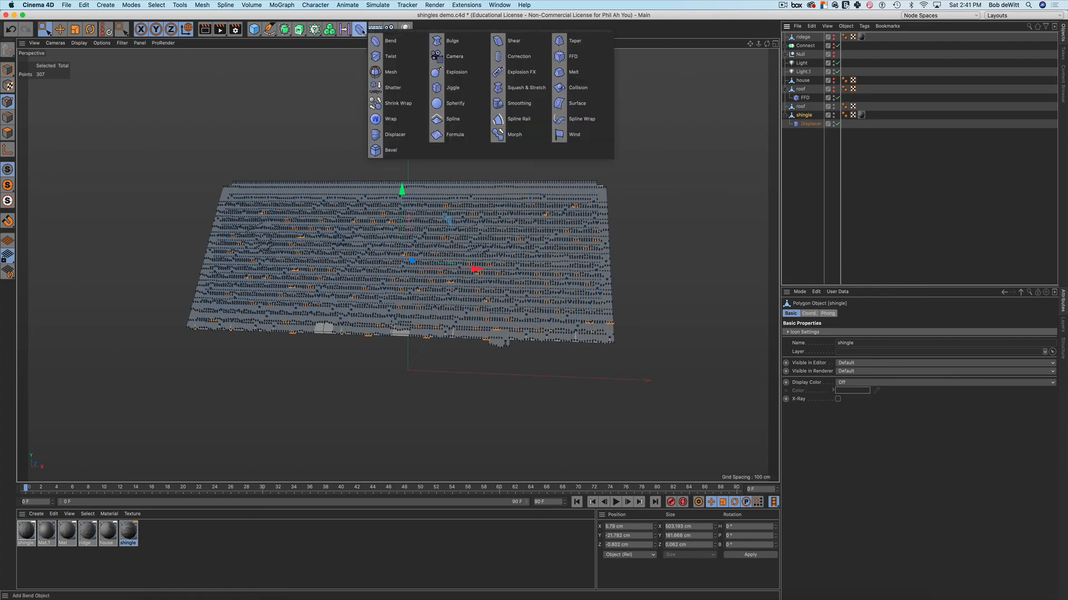
left_click(562, 57)
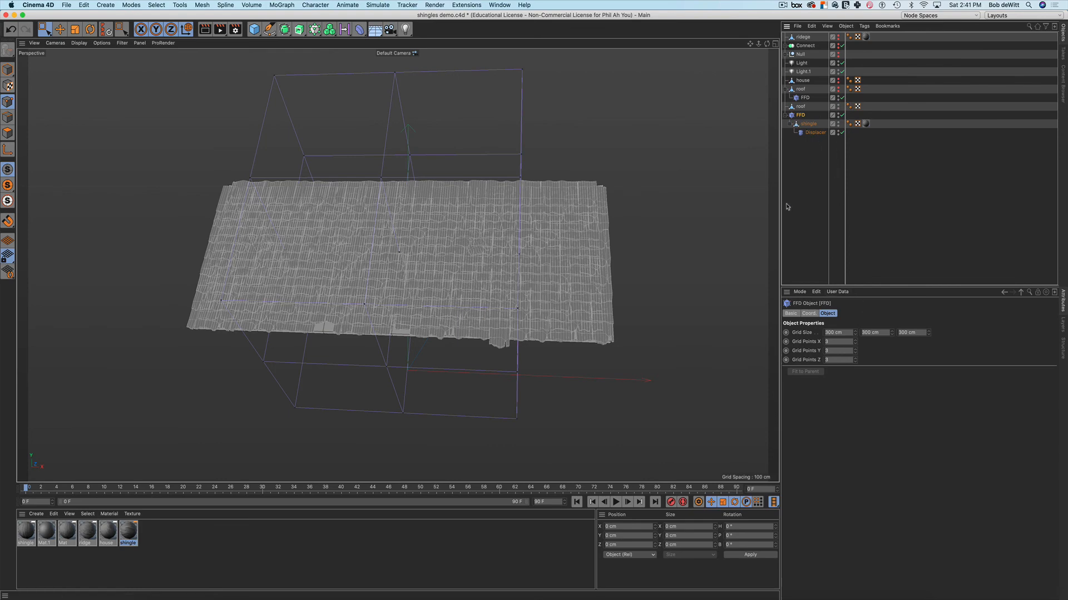
key("super+z")
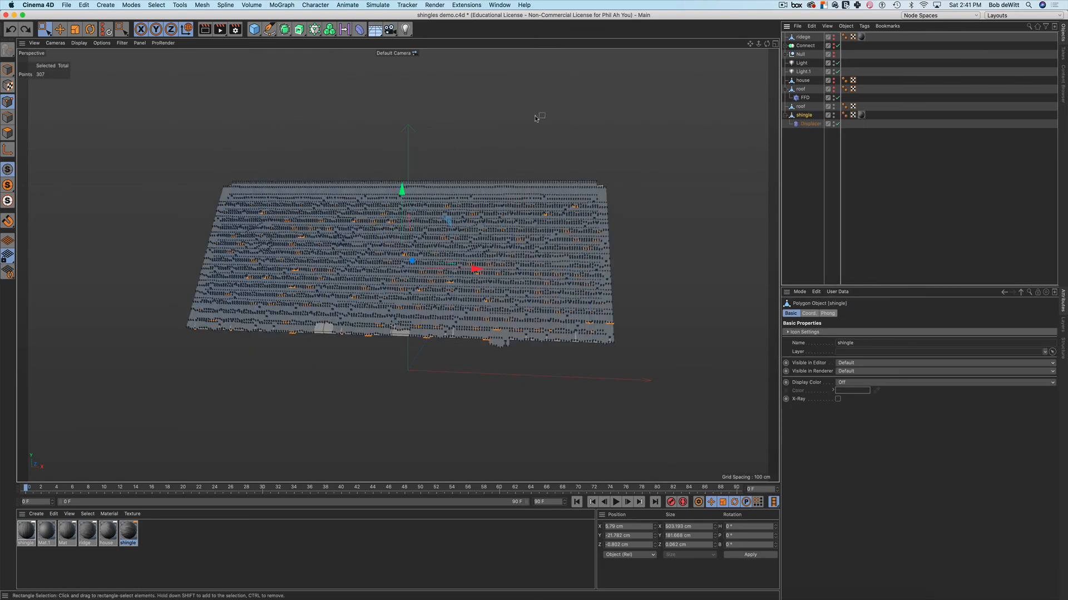
left_click(359, 29)
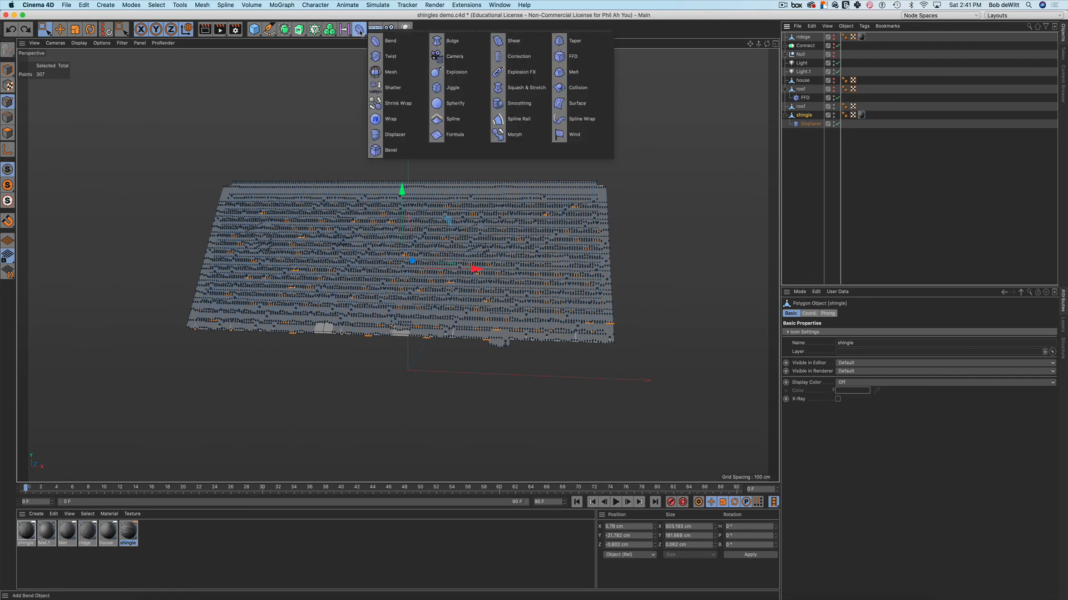
left_click(560, 56, "shift")
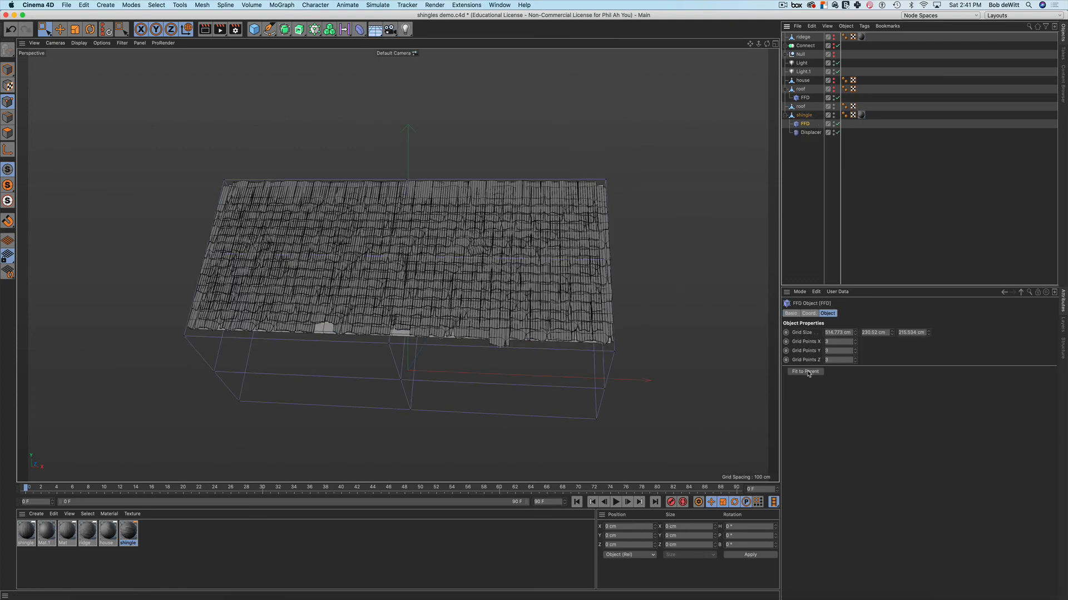
mouse_move(709, 278)
left_mouse_down("alt")
mouse_move(669, 267)
mouse_move(719, 279)
left_mouse_up("alt")
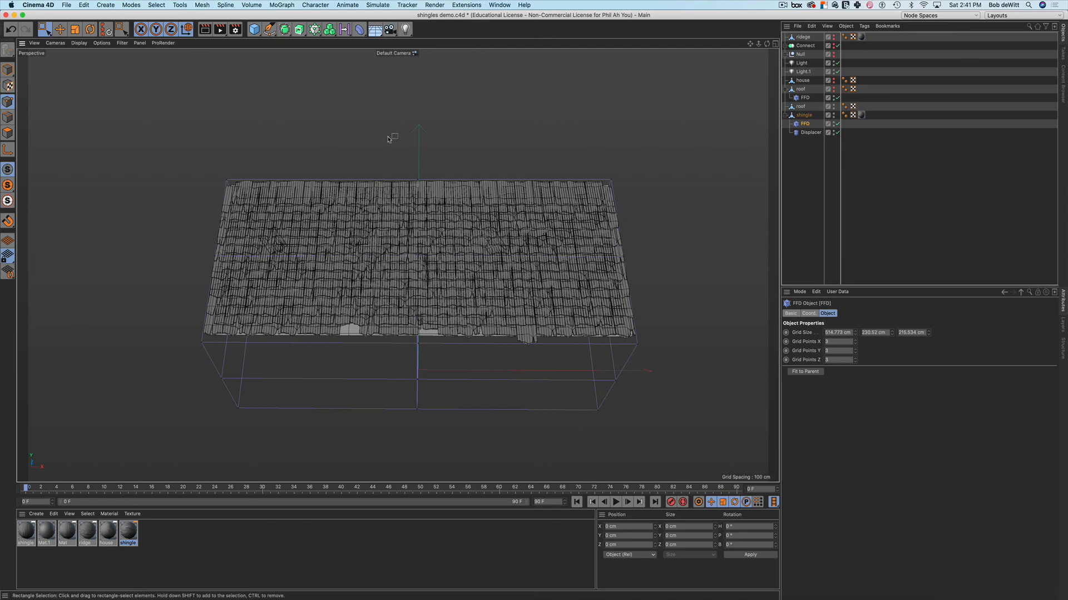
left_click_drag(392, 150, 447, 211)
mouse_move(417, 102)
left_mouse_down()
mouse_move(418, 143)
mouse_move(420, 131)
left_mouse_up()
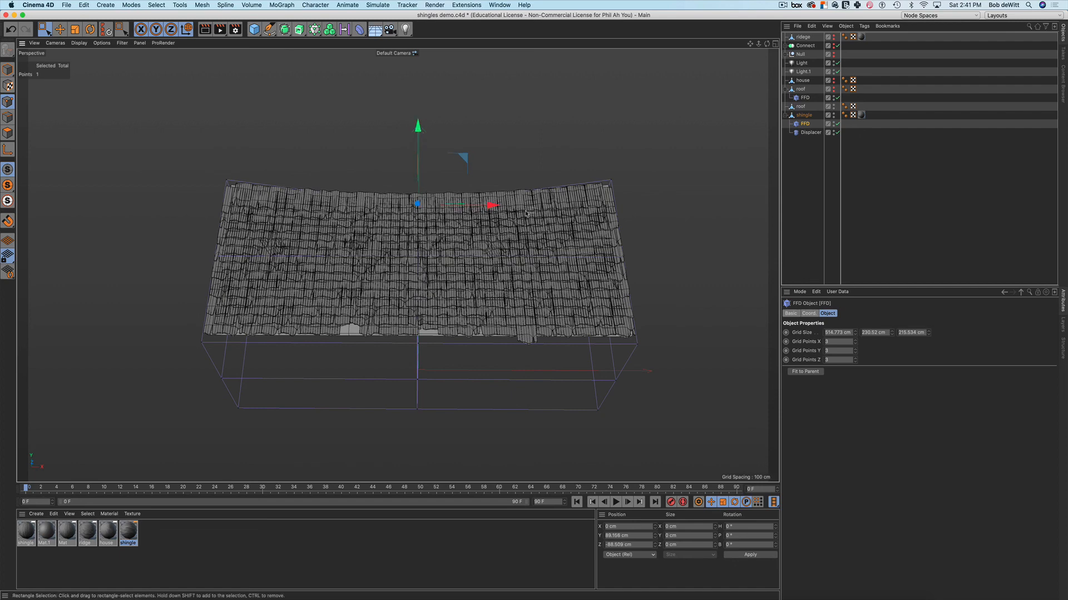
left_click_drag(535, 217, 432, 214, "alt")
left_click_drag(364, 220, 578, 175, "alt")
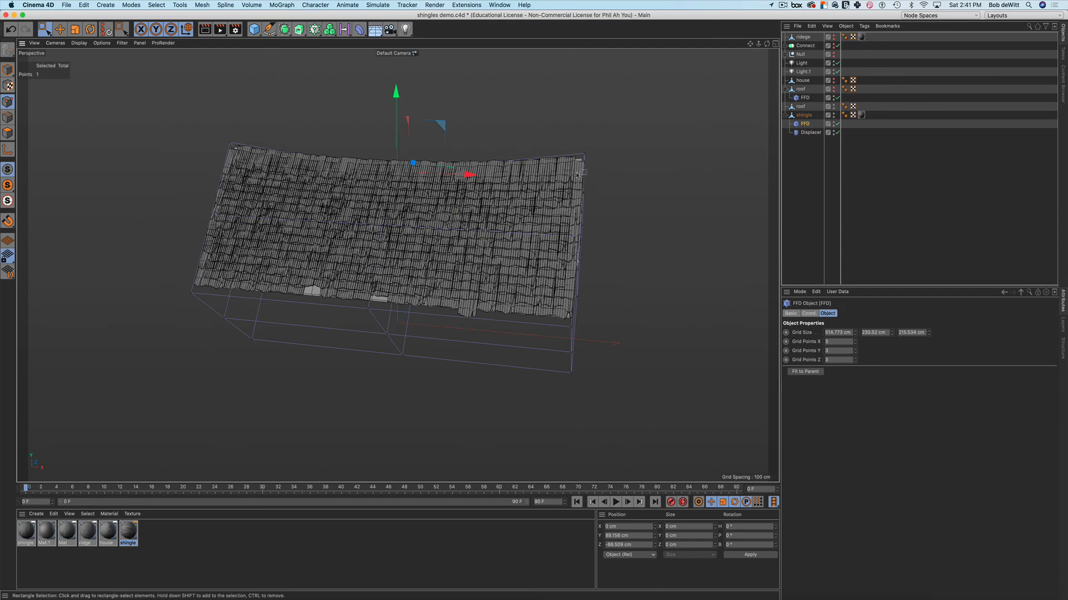
Bake the deformed shingles into a new object, delete that baked group, and test-render the gable end
left_click(803, 116)
right_click(803, 117)
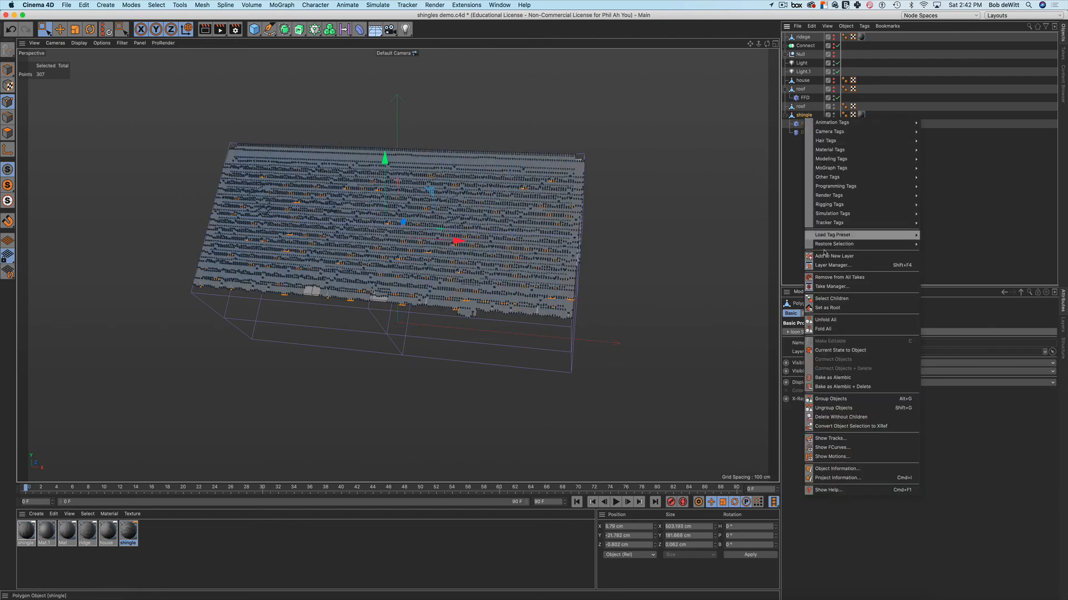
left_click(821, 351)
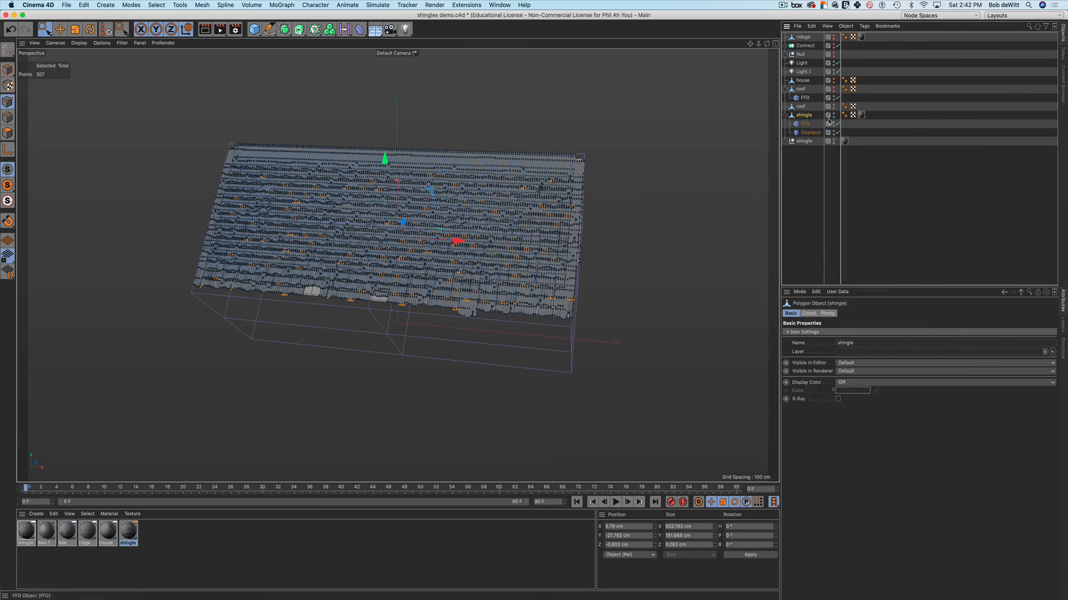
left_click(792, 142)
left_click(788, 143)
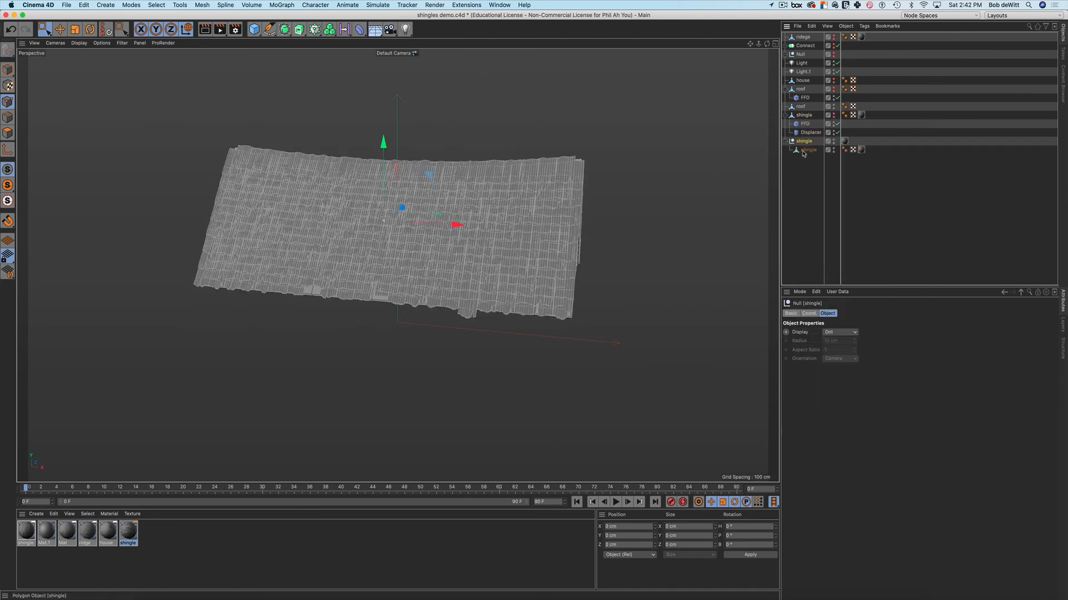
left_click(804, 150)
left_click(807, 142)
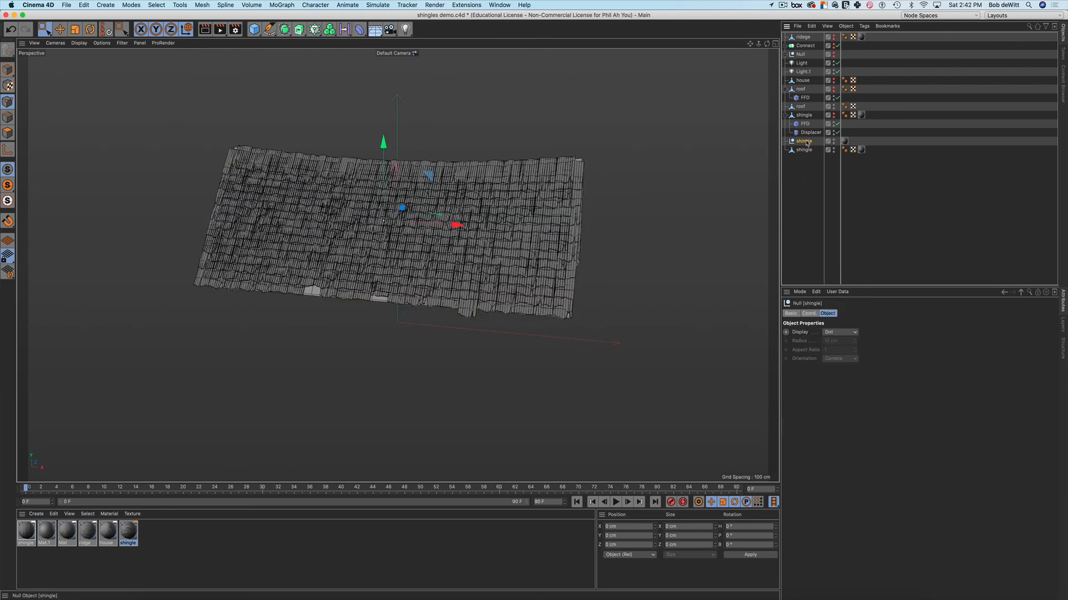
key("Delete")
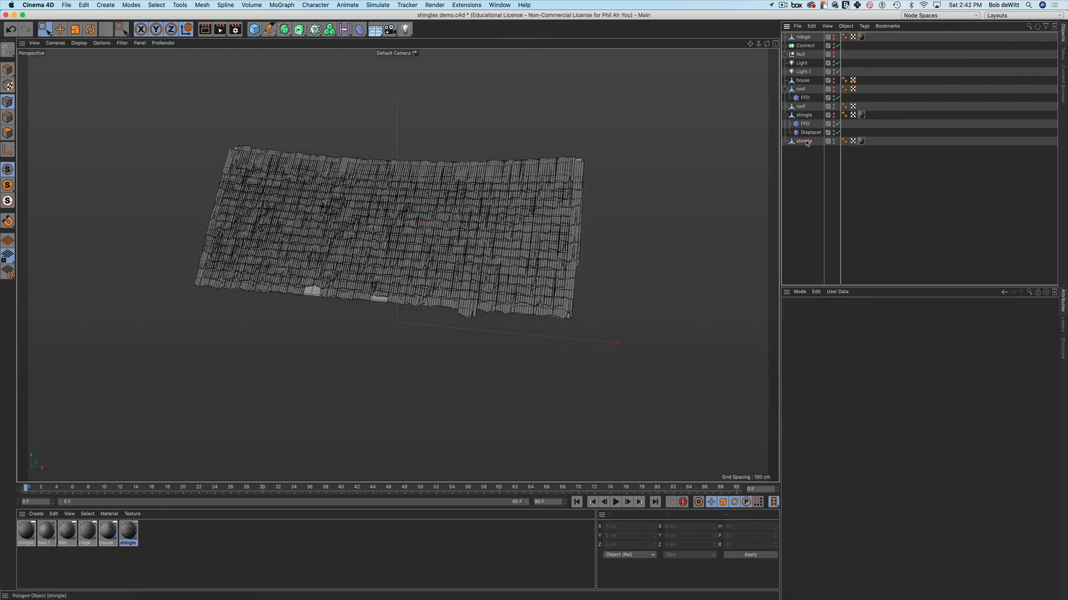
mouse_move(704, 168)
left_mouse_down("alt")
mouse_move(669, 163)
mouse_move(694, 167)
left_mouse_up("alt")
key("super+r")
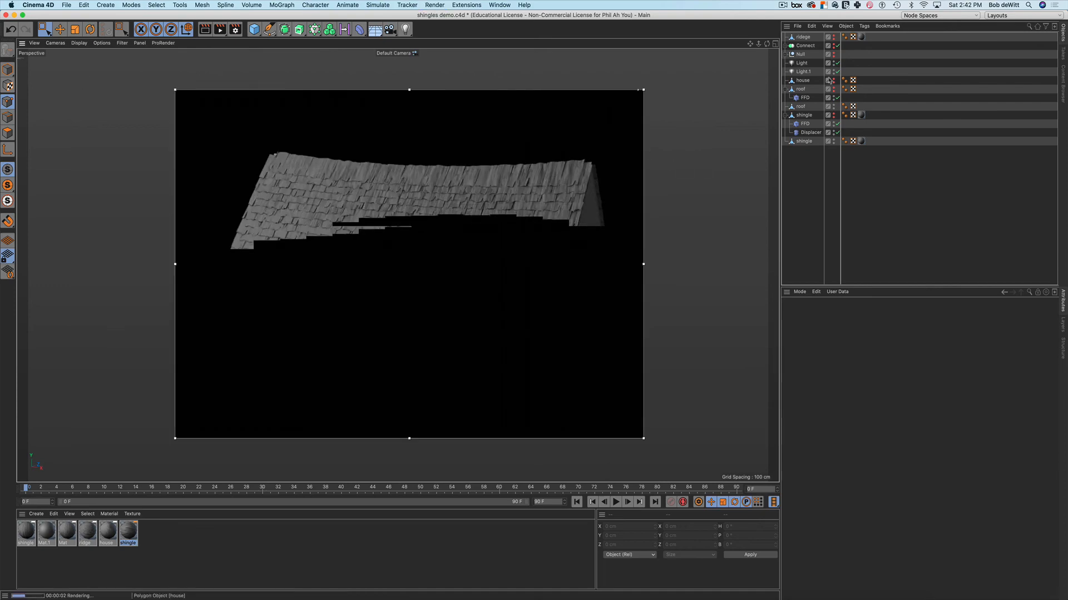
Rename the cap from 'ridege' to 'ridge' and set both Editor and Renderer visibility to Default
left_click_drag(802, 37, 797, 167)
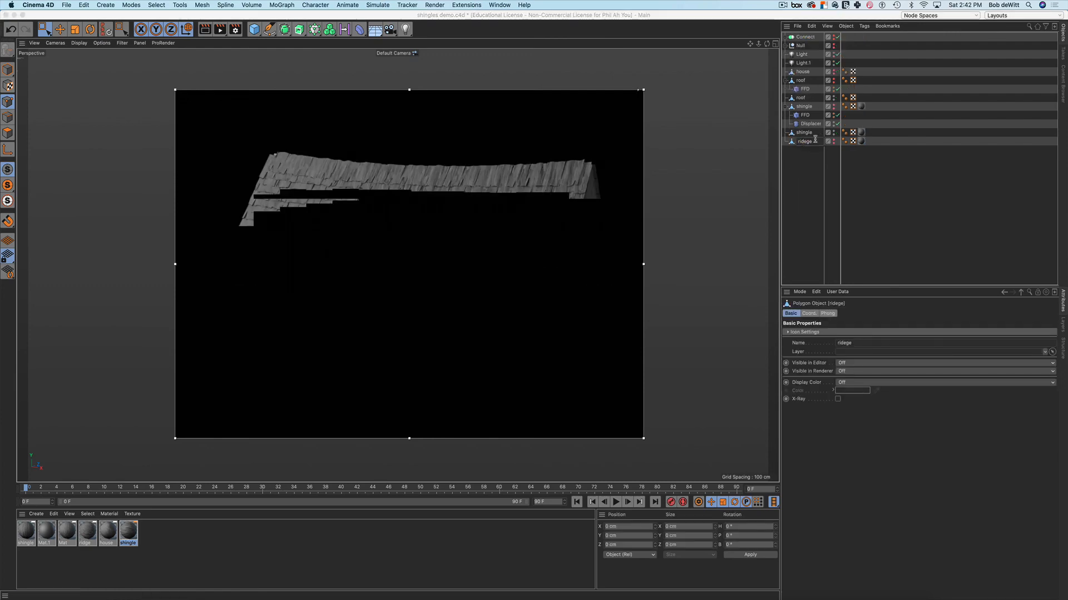
key("Delete")
key("Return")
In Polygon mode, loop-cut the ridge beam with 5 evenly spaced cuts, then deselect
left_click(834, 141, "alt")
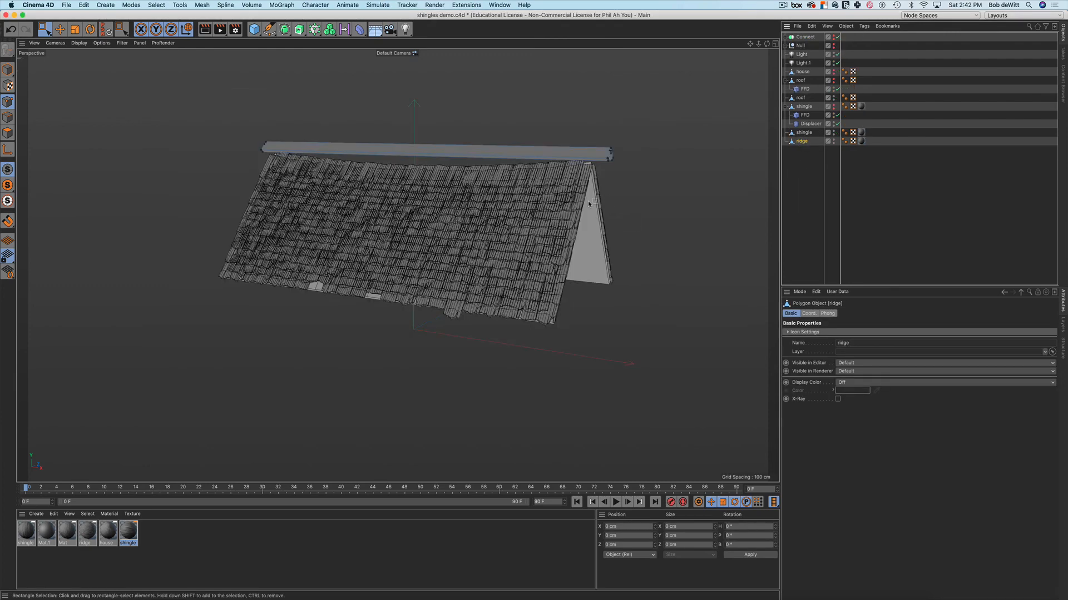
mouse_move(588, 203)
left_mouse_down("alt")
mouse_move(625, 222)
mouse_move(589, 221)
left_mouse_up("alt")
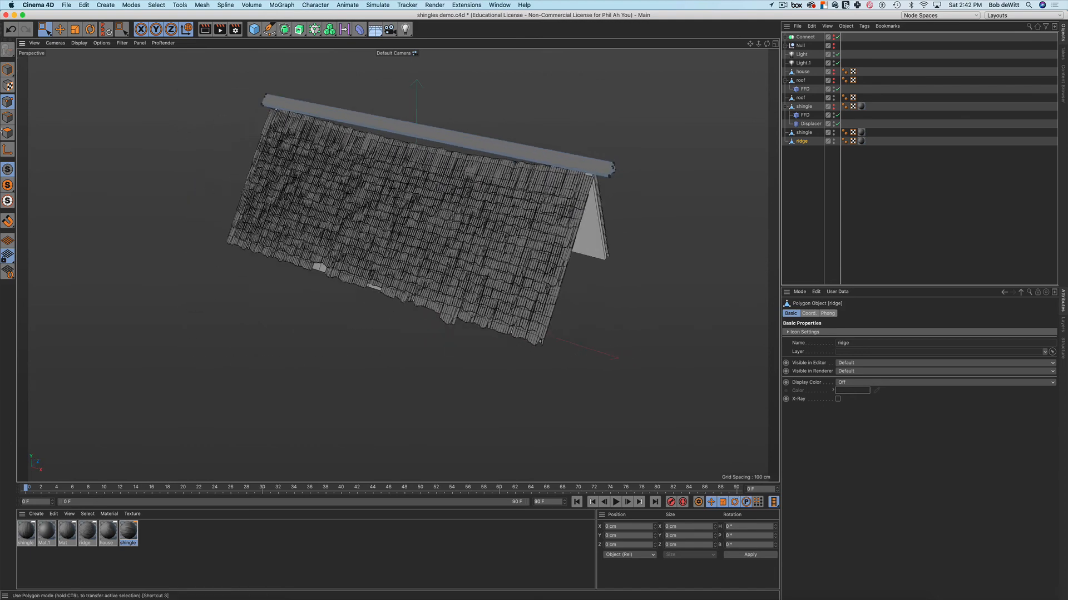
left_click(8, 132)
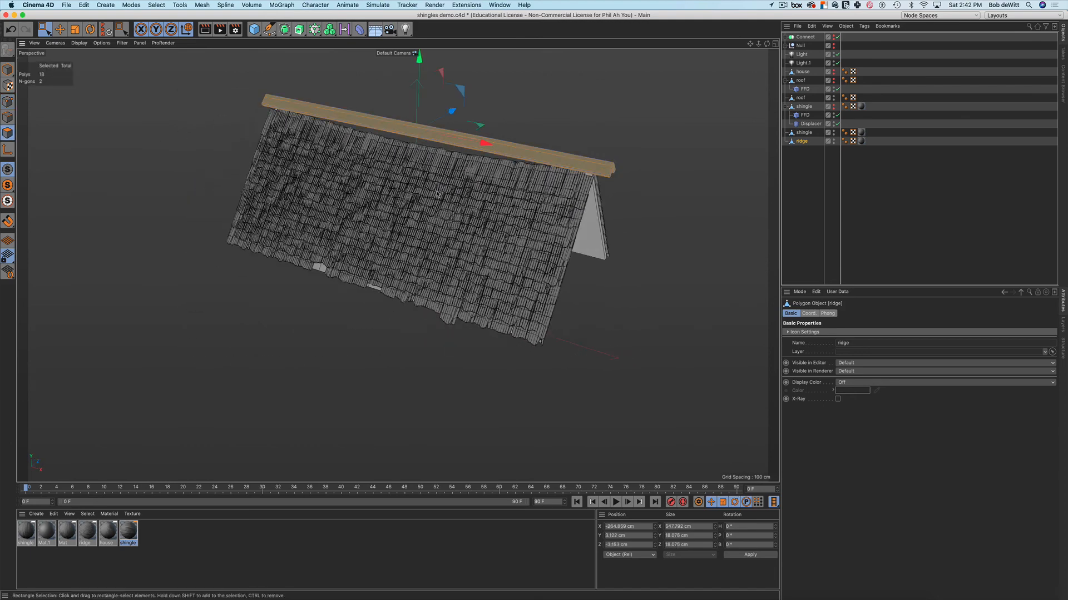
left_click_drag(441, 189, 463, 177, "alt")
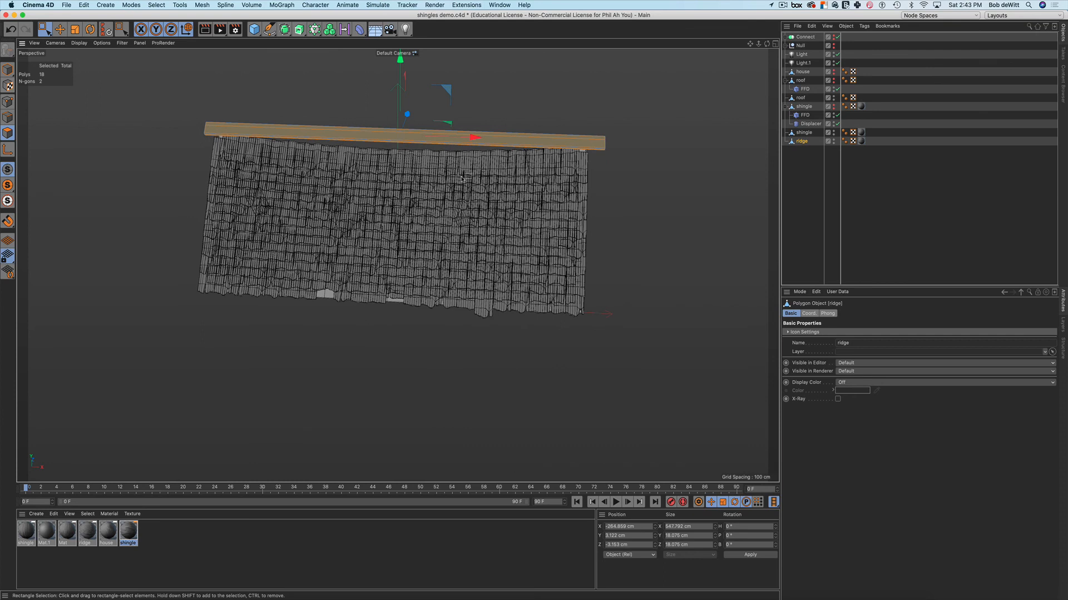
key("k")
key("l")
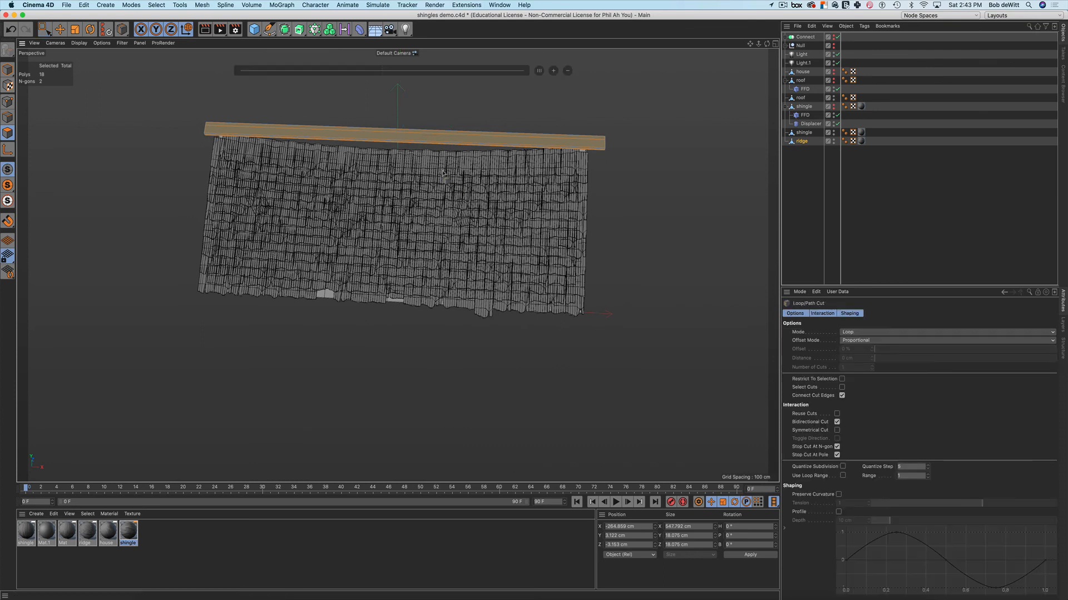
left_click(396, 139)
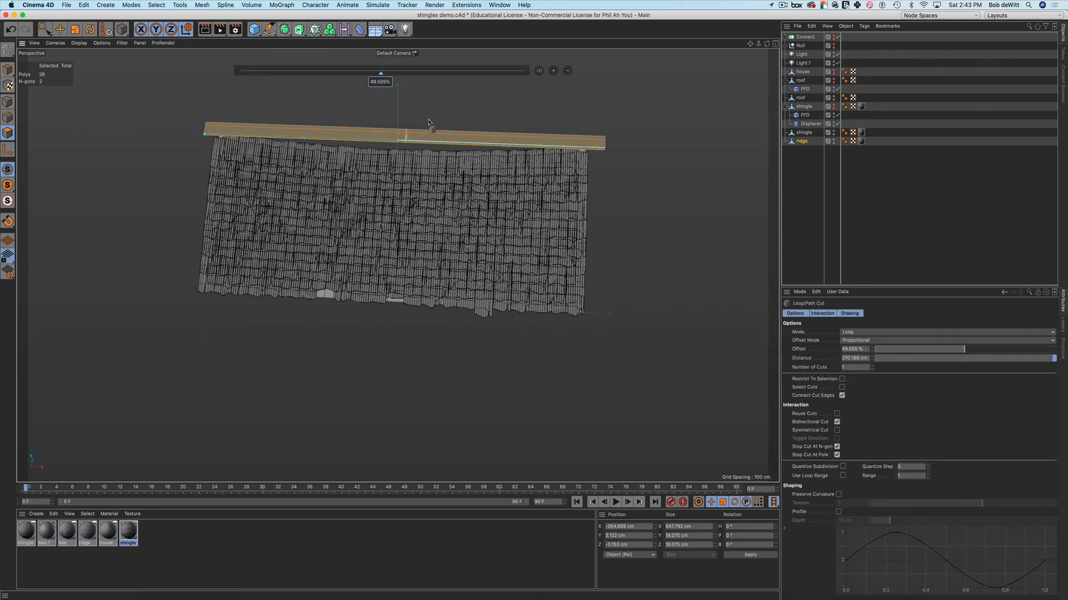
left_click(552, 71)
left_click(552, 71)
left_click(552, 71)
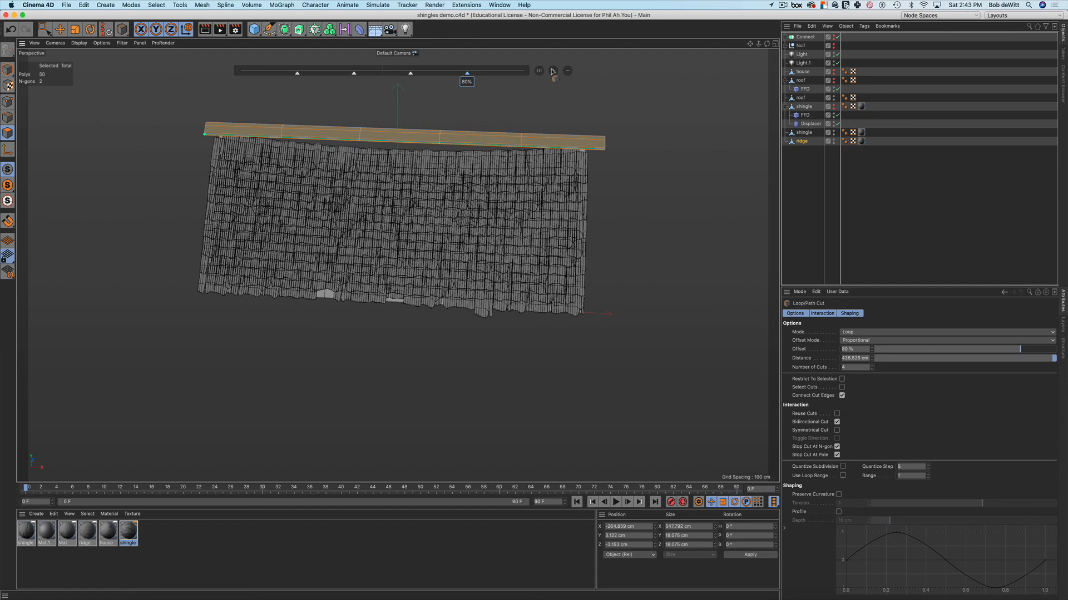
left_click(552, 71)
key("space")
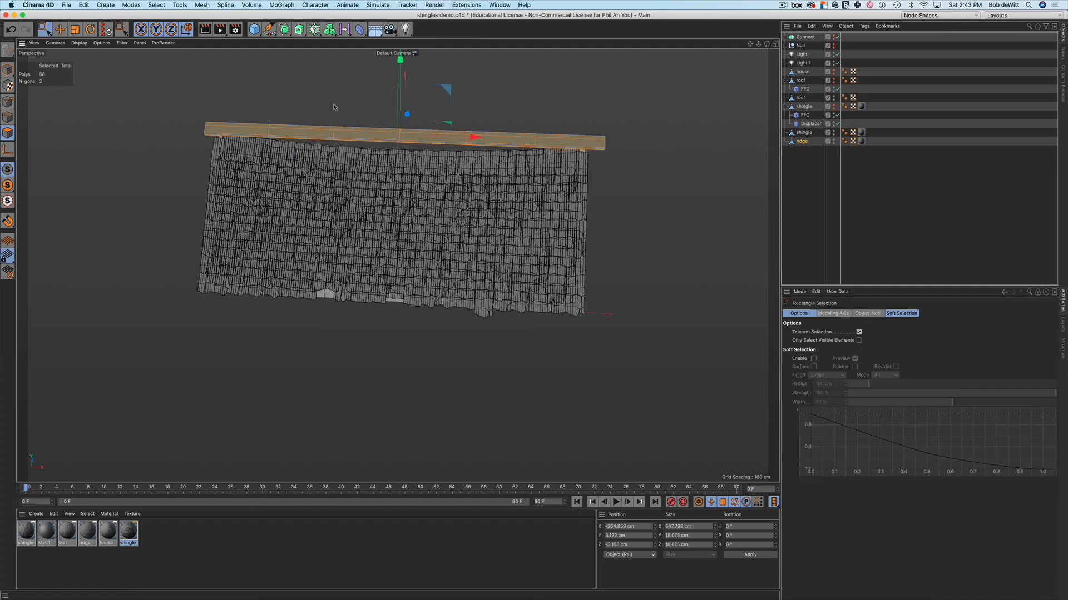
left_click(174, 150)
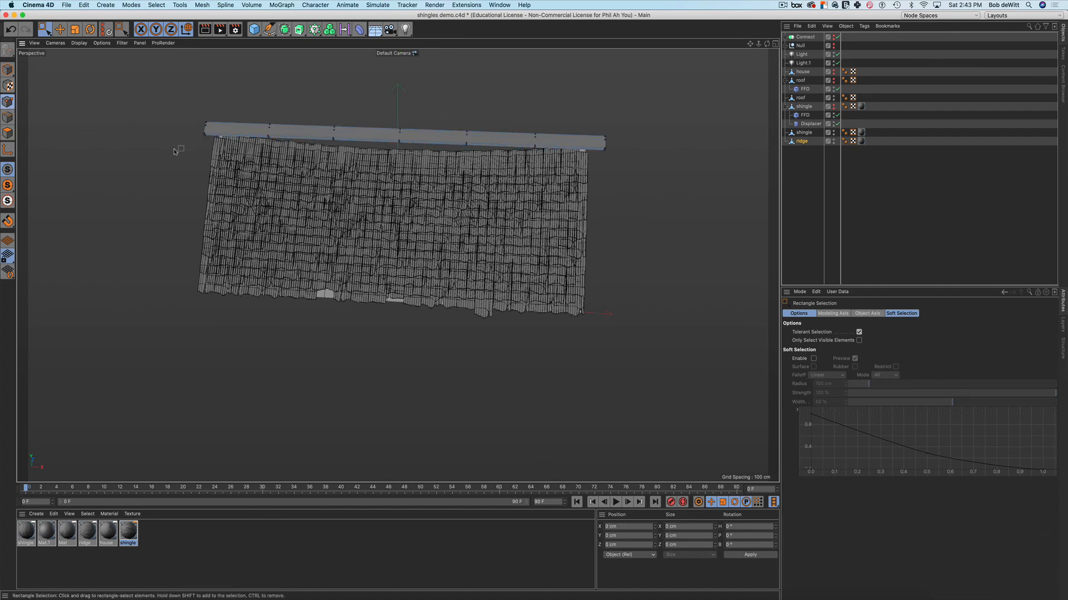
Lower the ridge's middle point column into a dip and pull the right-bend columns down
left_click_drag(417, 229, 431, 220, "alt")
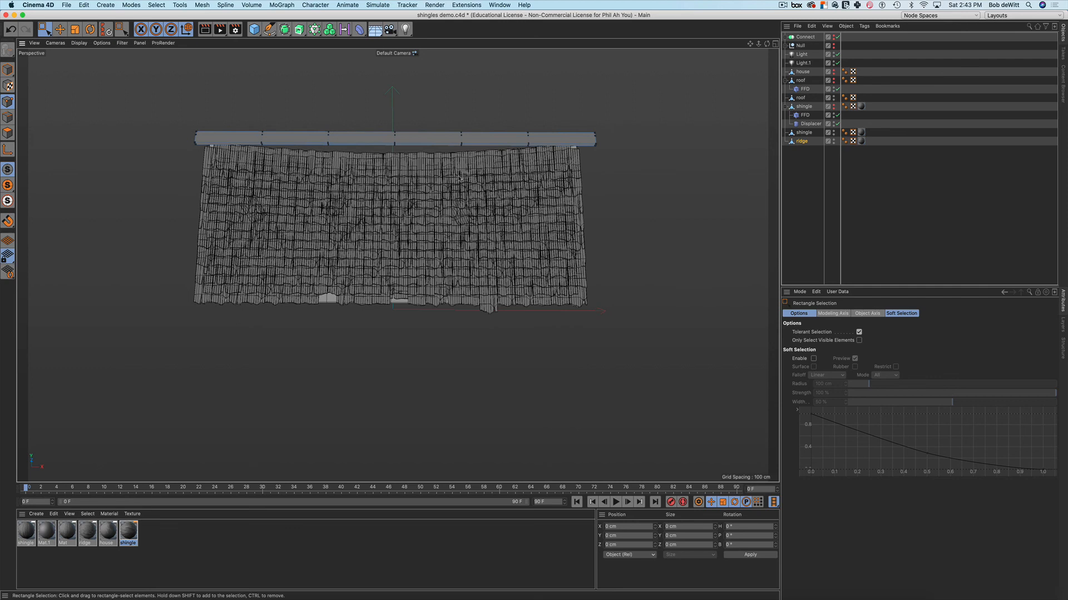
left_click_drag(386, 110, 404, 146)
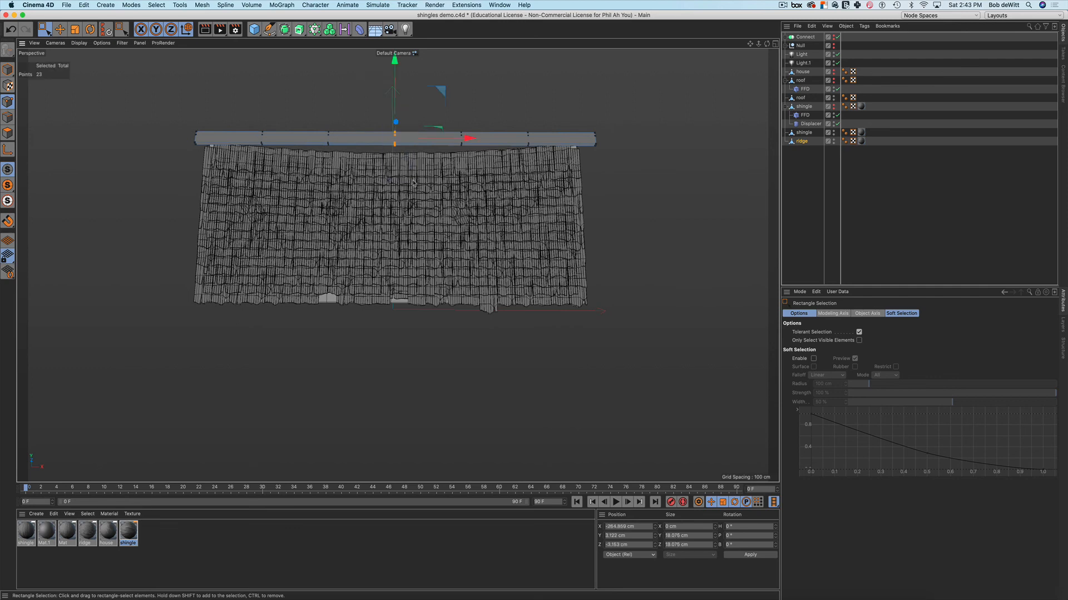
left_click_drag(394, 60, 394, 81)
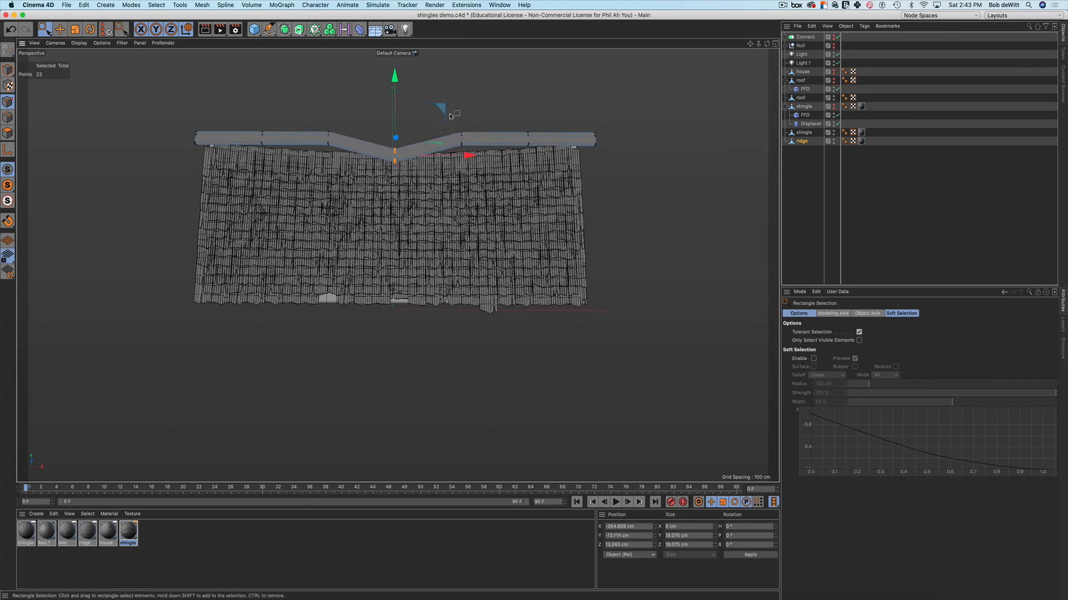
left_click_drag(450, 116, 476, 160)
left_click_drag(463, 66, 463, 78)
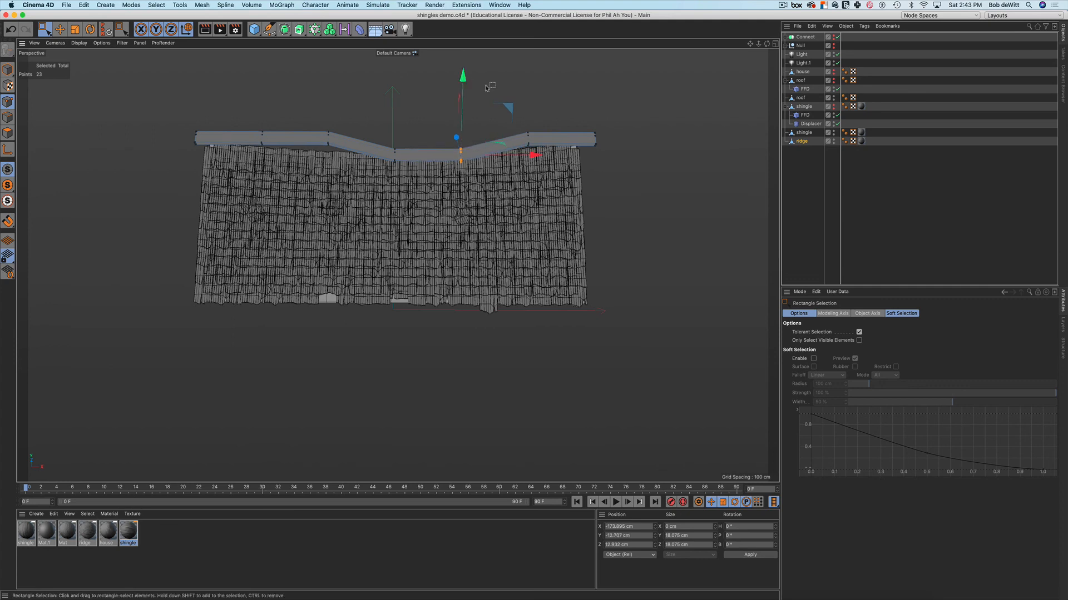
left_click_drag(521, 122, 543, 152)
left_click_drag(531, 69, 532, 77)
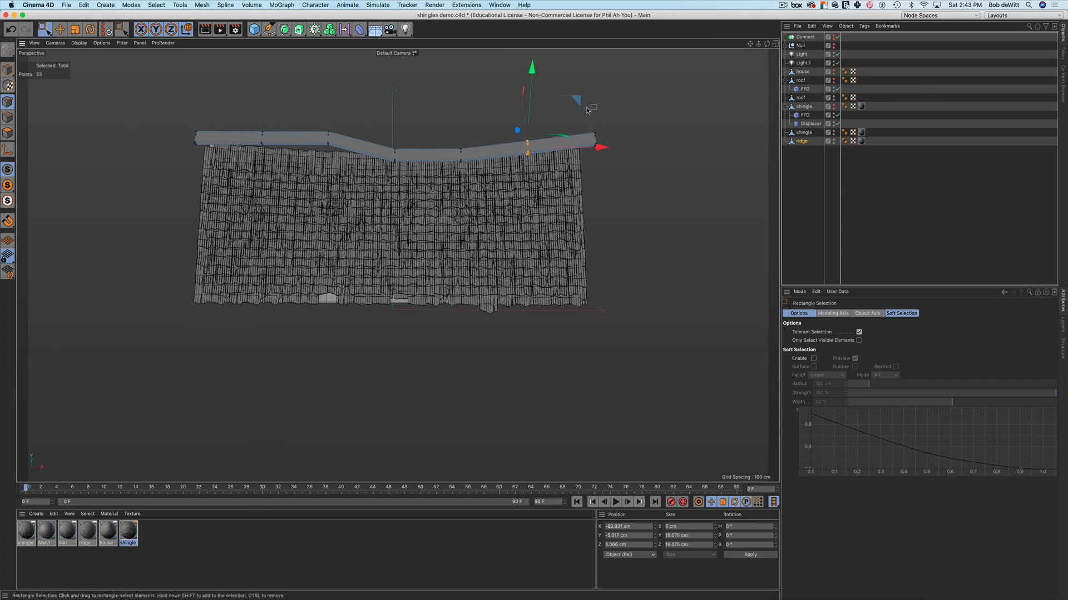
Nudge the right end, third column and left-end ridge points down to finish the smooth sag
left_click_drag(585, 104, 611, 172)
left_click_drag(600, 63, 601, 67)
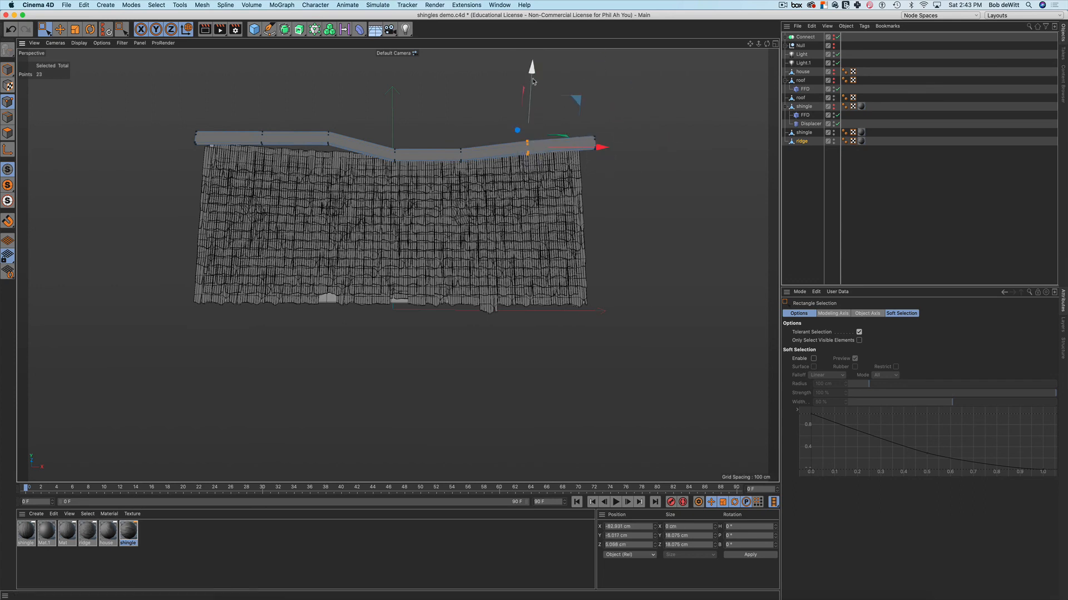
left_click_drag(534, 77, 518, 158)
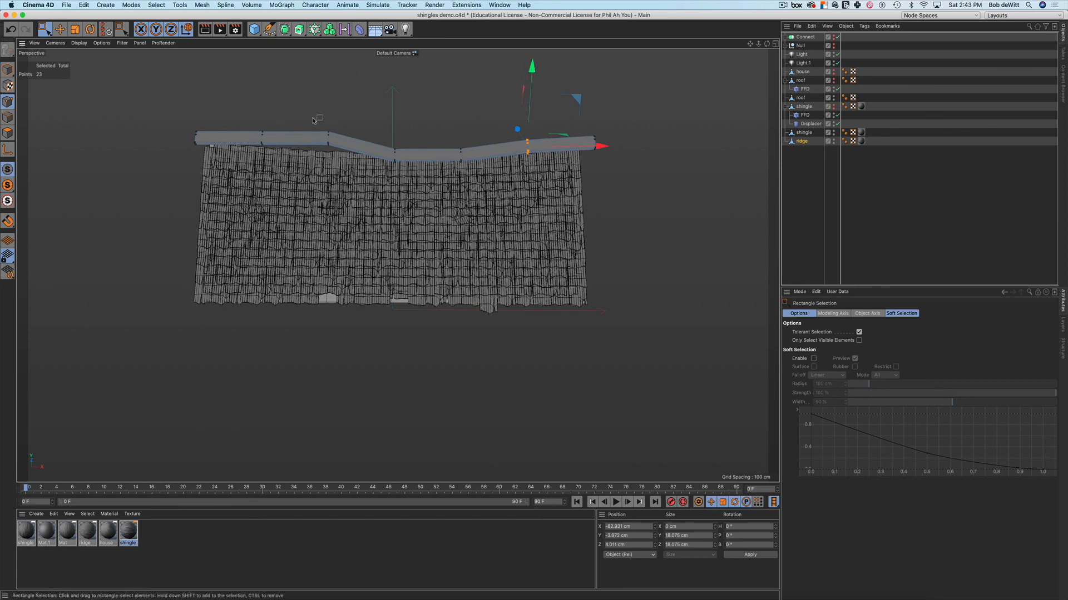
left_click_drag(312, 119, 352, 172)
left_click_drag(326, 65, 326, 81)
left_click_drag(248, 124, 282, 156)
left_click_drag(257, 60, 257, 69)
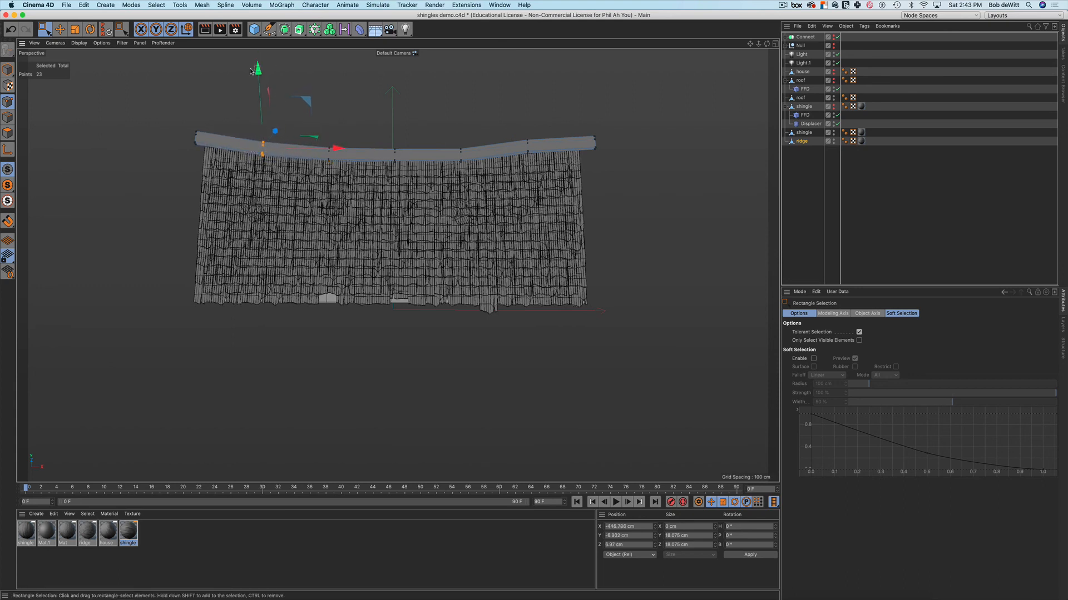
left_click_drag(375, 184, 272, 178, "alt")
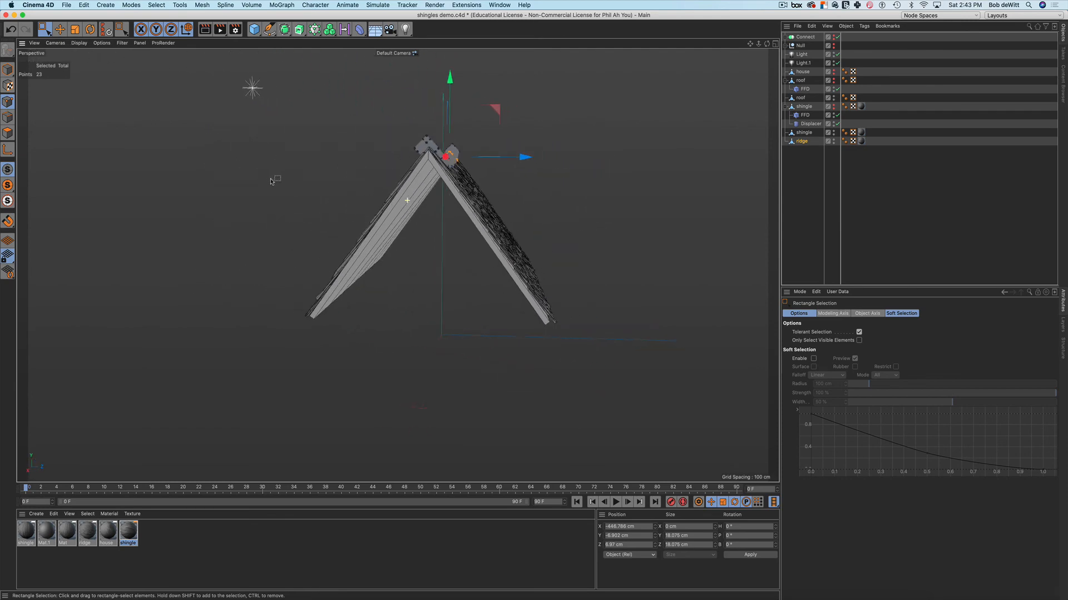
In the four-view layout, lower the whole ridge cap about 3.5 cm onto the roof peak
middle_click(406, 351)
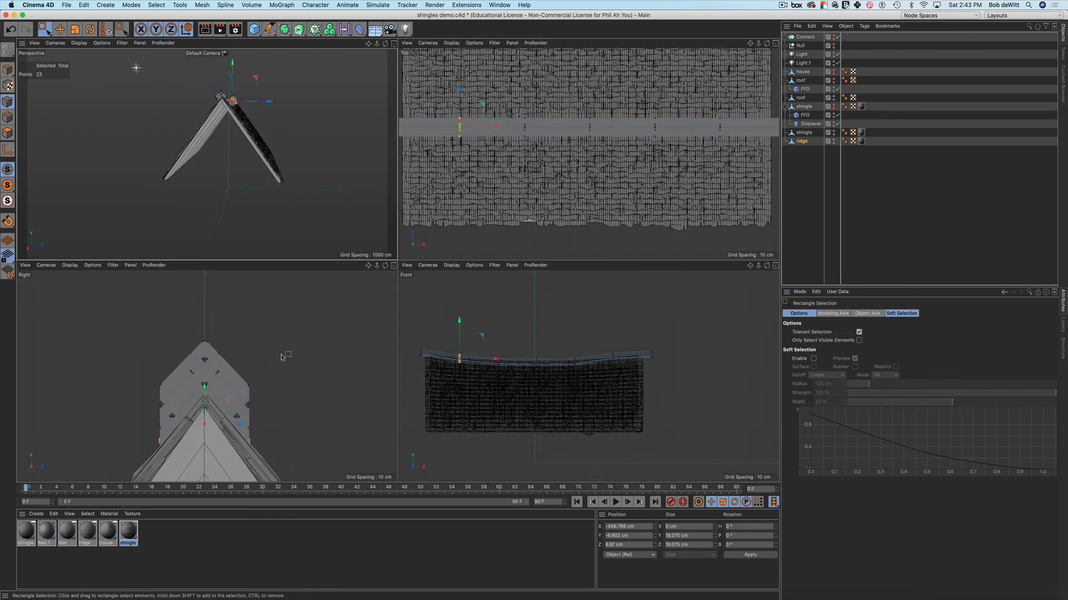
left_click(8, 69)
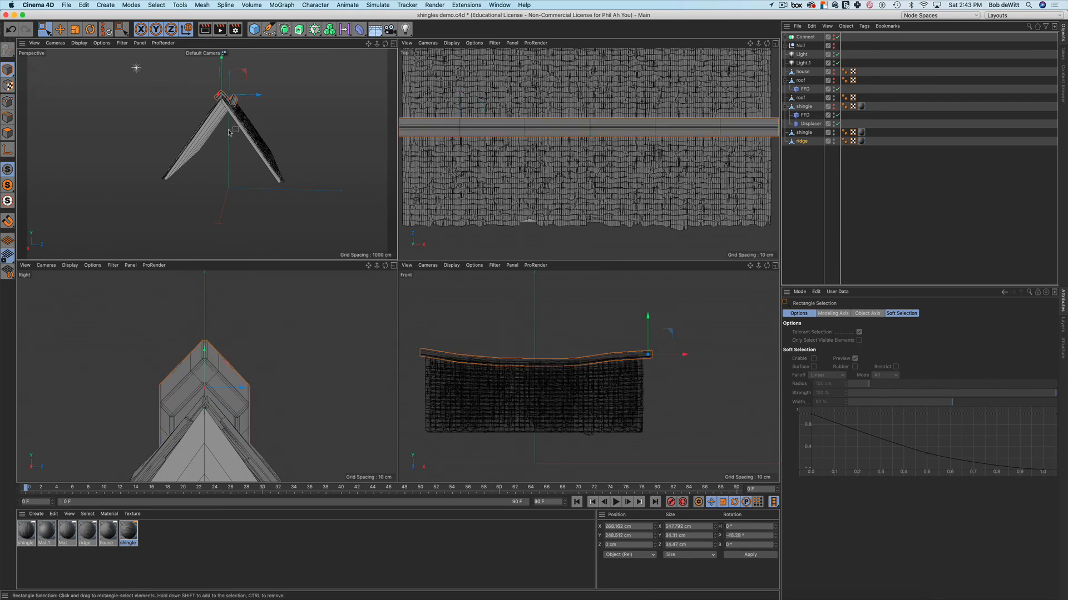
left_click_drag(230, 136, 235, 139, "alt")
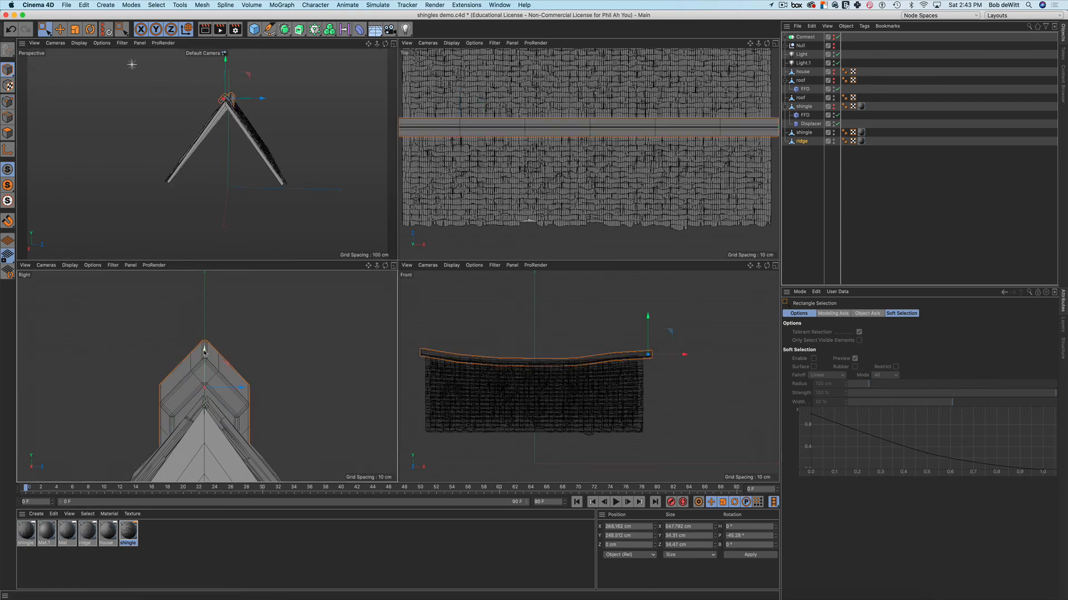
left_click_drag(202, 352, 205, 364)
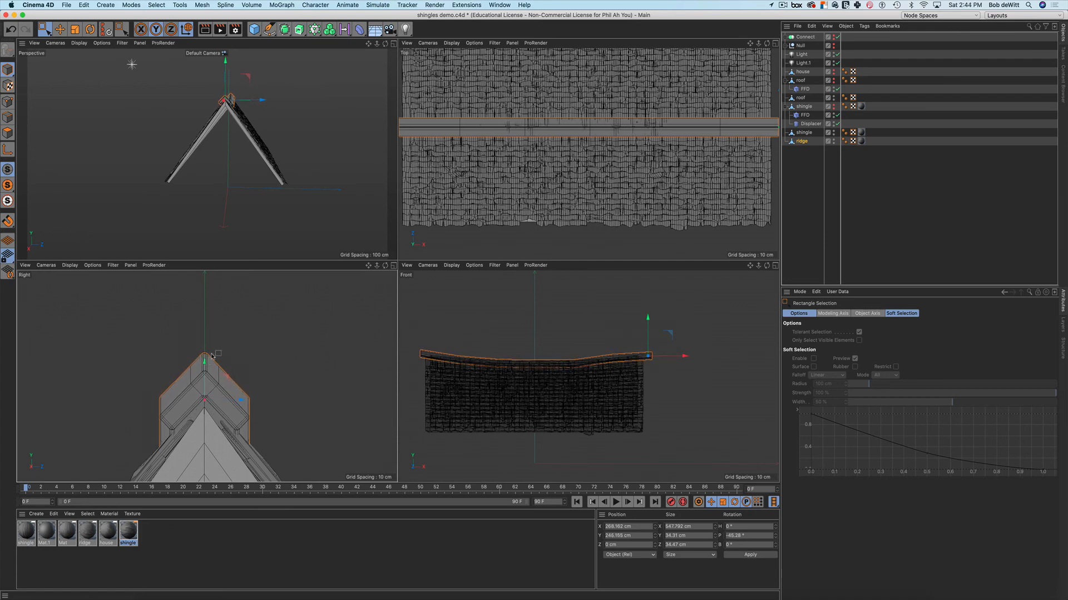
Maximize the Perspective view at a three-quarter angle and start an Interactive Render Region
middle_click(312, 178)
left_click_drag(279, 208, 325, 219, "alt")
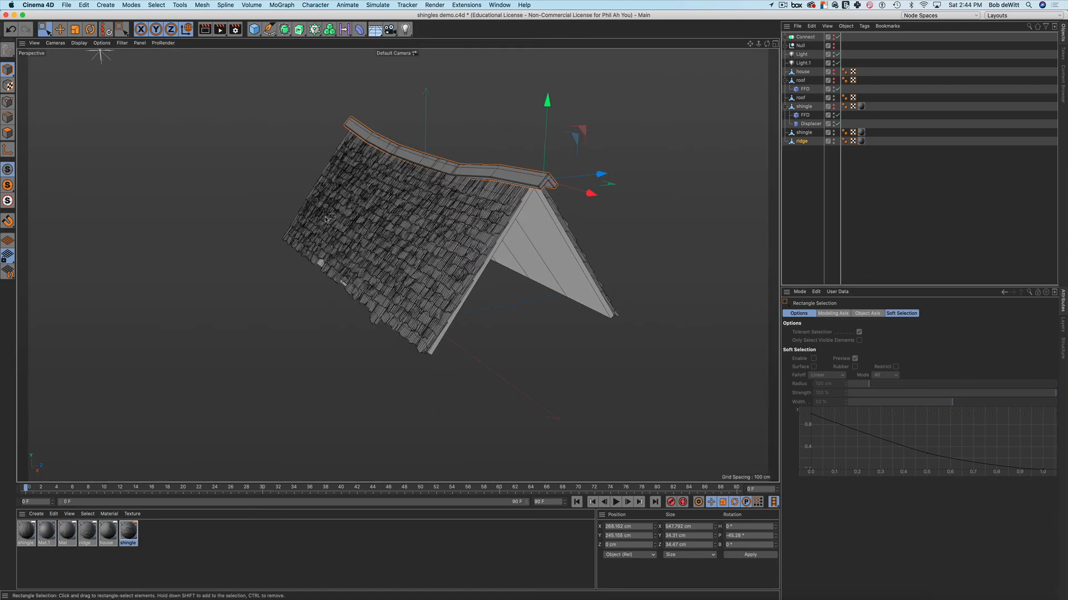
left_click(489, 288)
scroll(535, 209, "up", 5)
left_click_drag(535, 209, 501, 238, "alt")
scroll(476, 233, "down", 4)
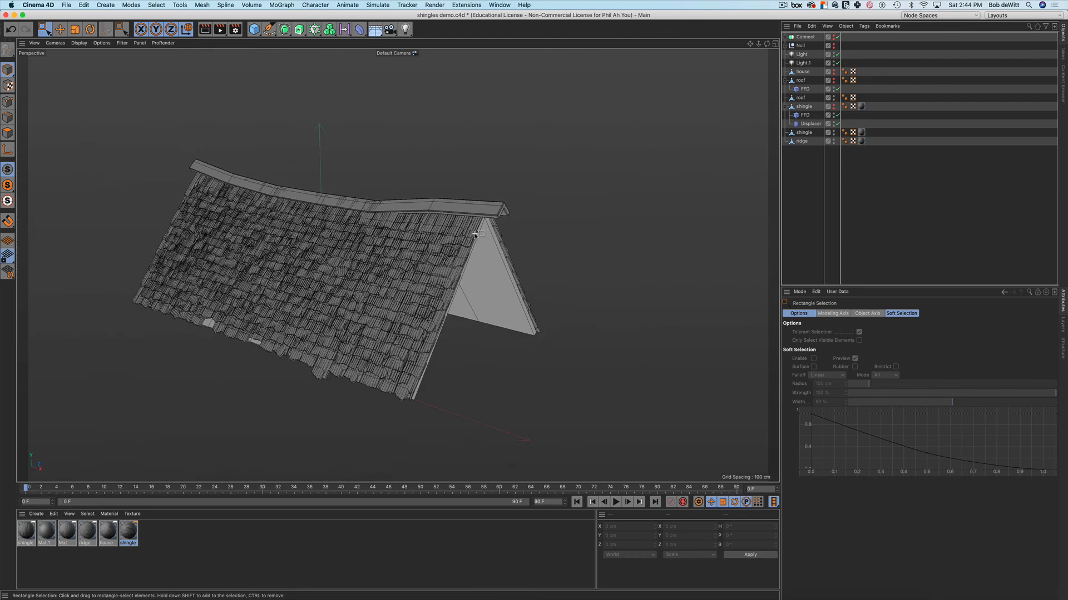
scroll(475, 233, "up", 4)
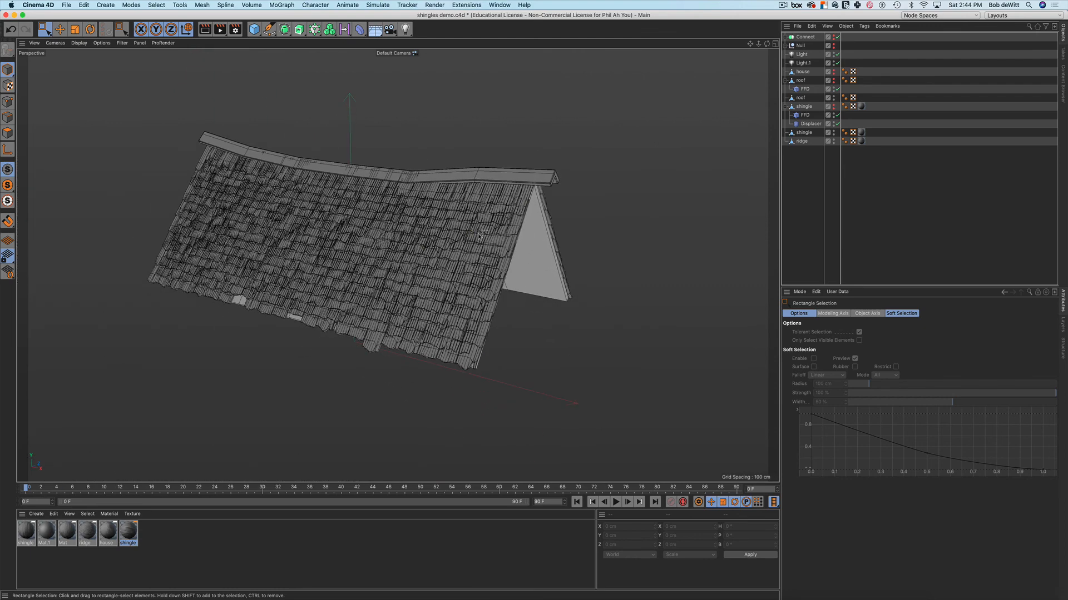
key("alt+r")
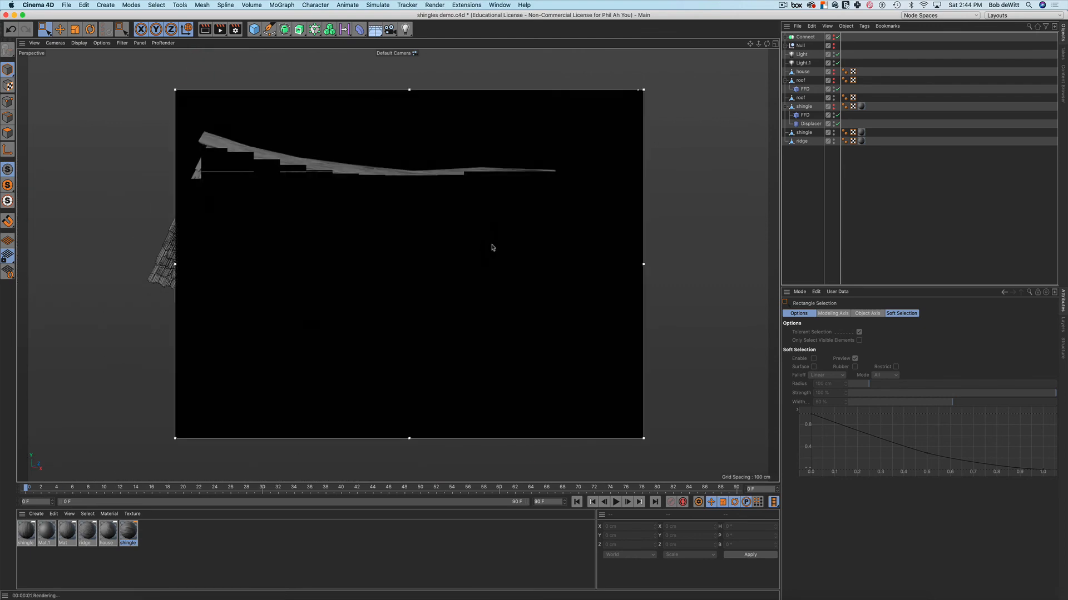